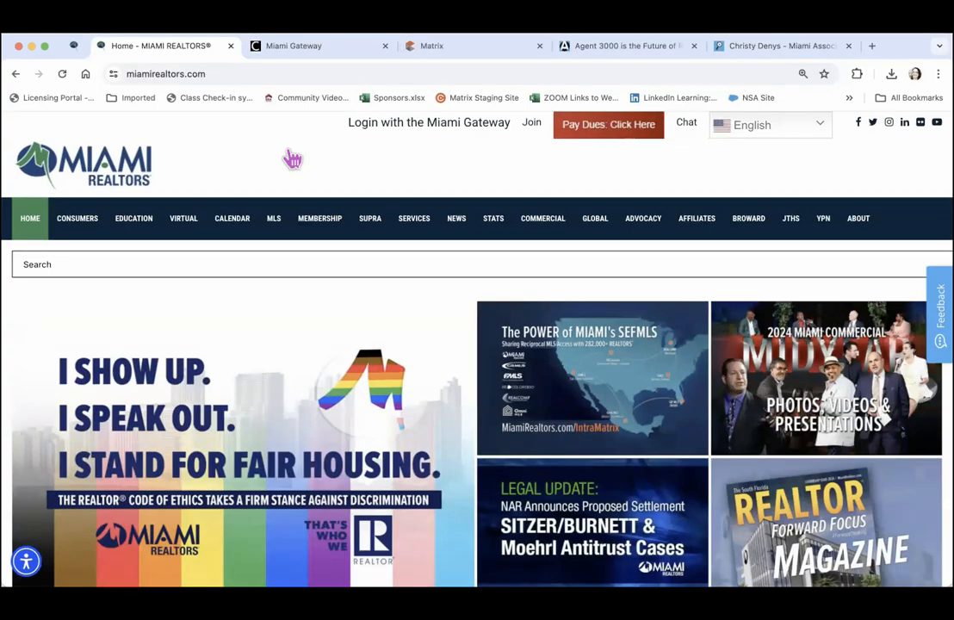
# Scroll through the Miami REALTORS home page, then switch to the Miami Gateway page
pyautogui.scroll(-8, 293, 157)
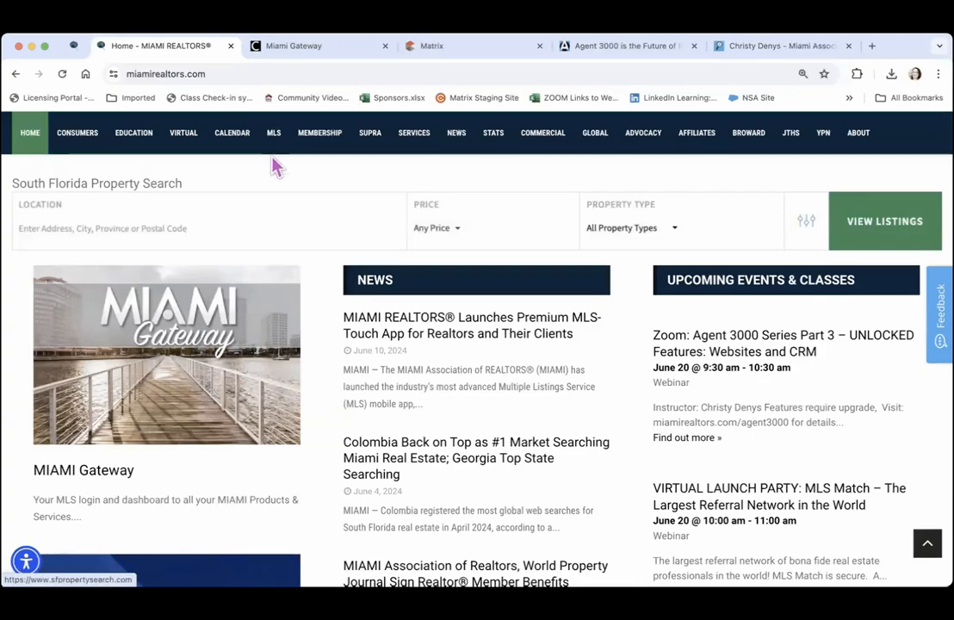
pyautogui.click(295, 50)
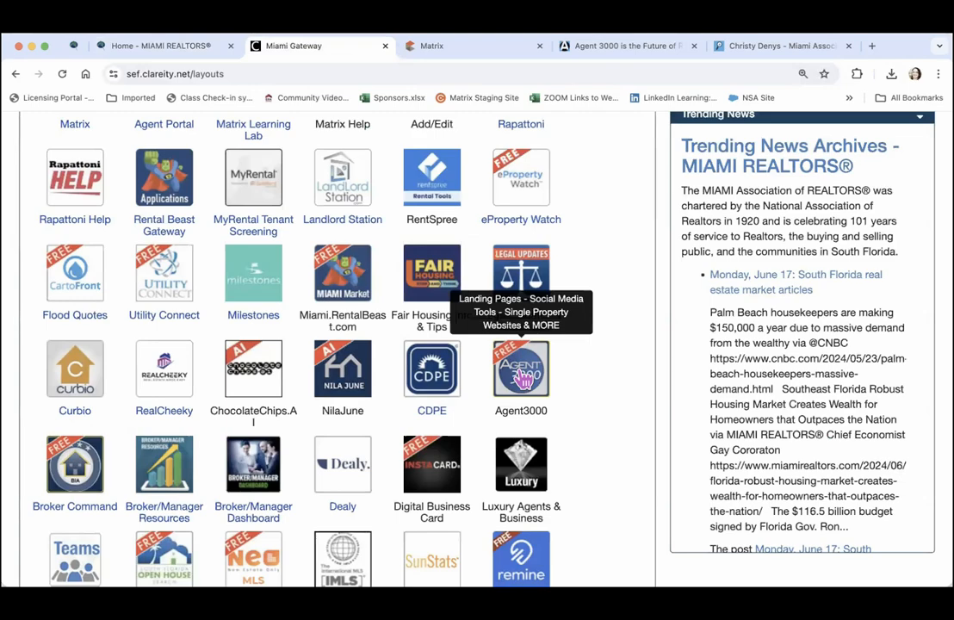
# Launch Agent3000 from its Miami Gateway app icon to reach the lead dashboard
pyautogui.click(608, 52)
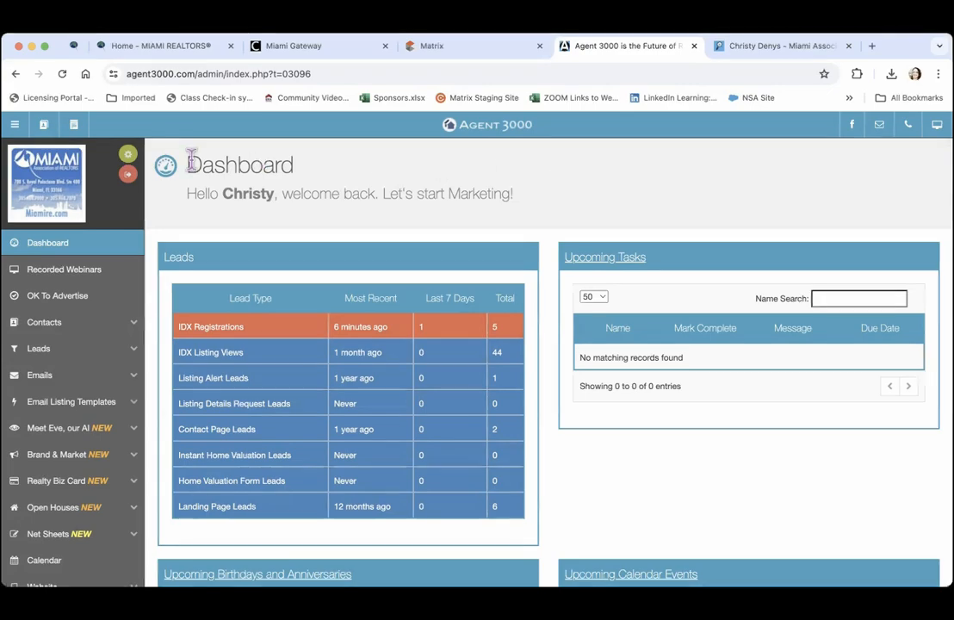
# Review the profile's company, office address, unit, phone and website fields, then save the account profile
pyautogui.click(129, 160)
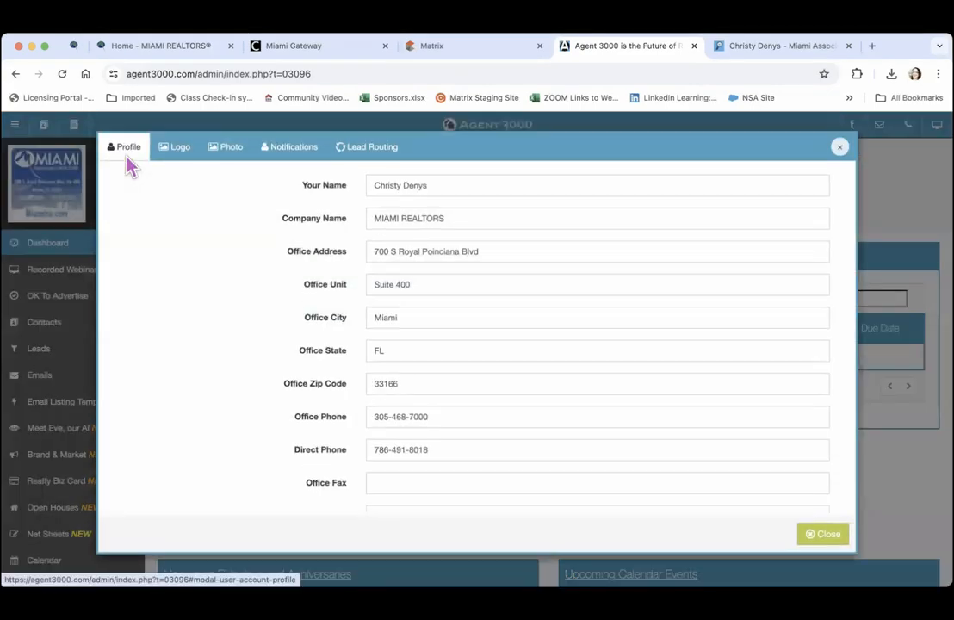
pyautogui.click(195, 220)
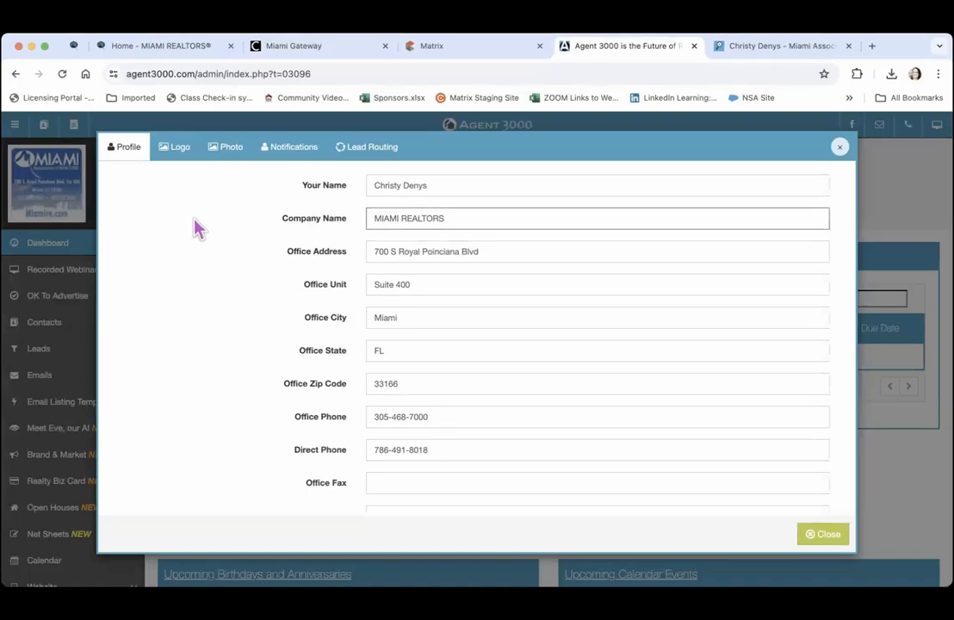
pyautogui.click(527, 254)
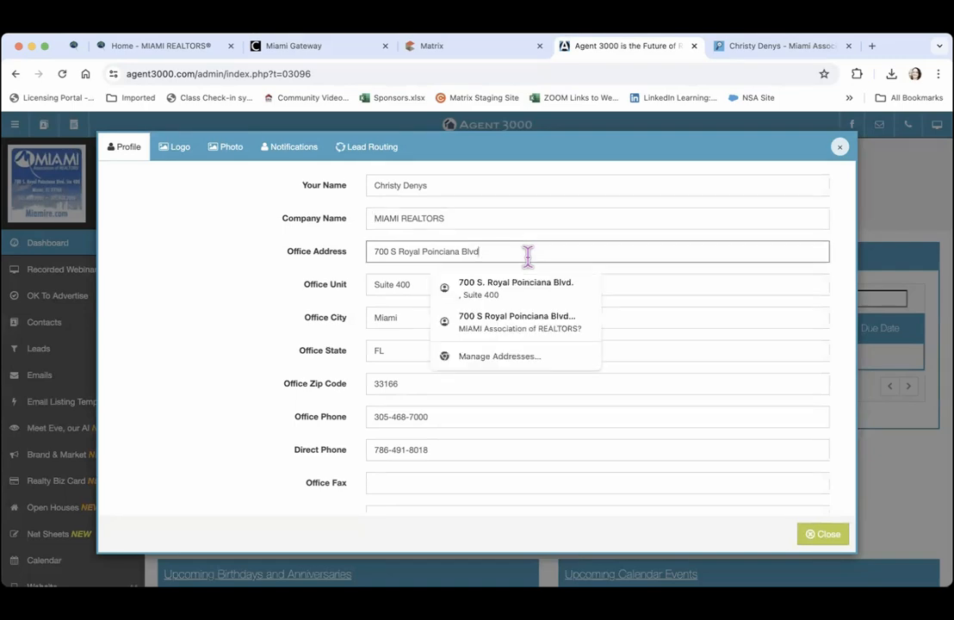
pyautogui.press('Tab')
pyautogui.press('Tab')
pyautogui.press('Tab')
pyautogui.press('Tab')
pyautogui.press('Tab')
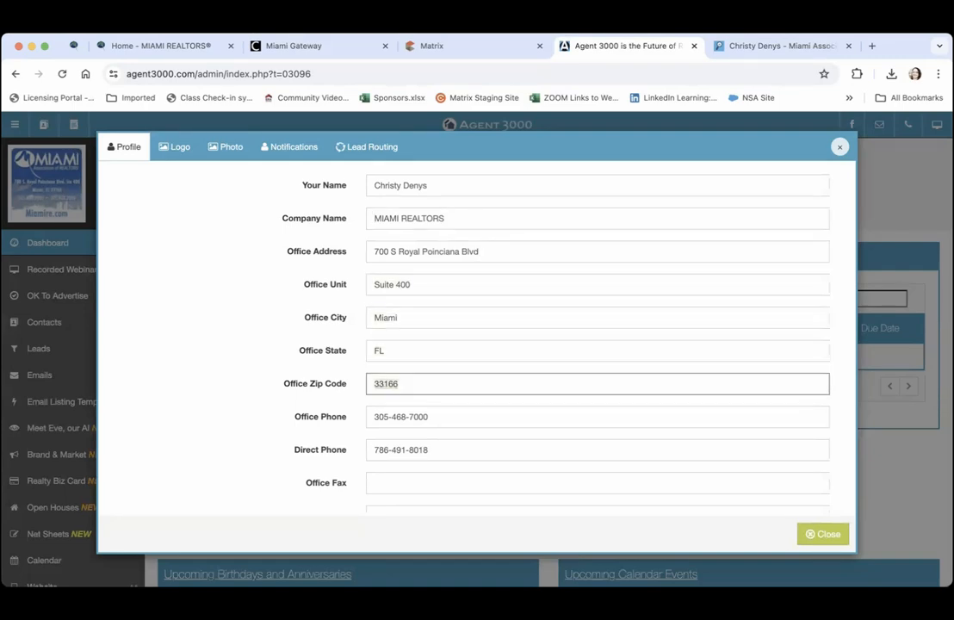
pyautogui.press('Tab')
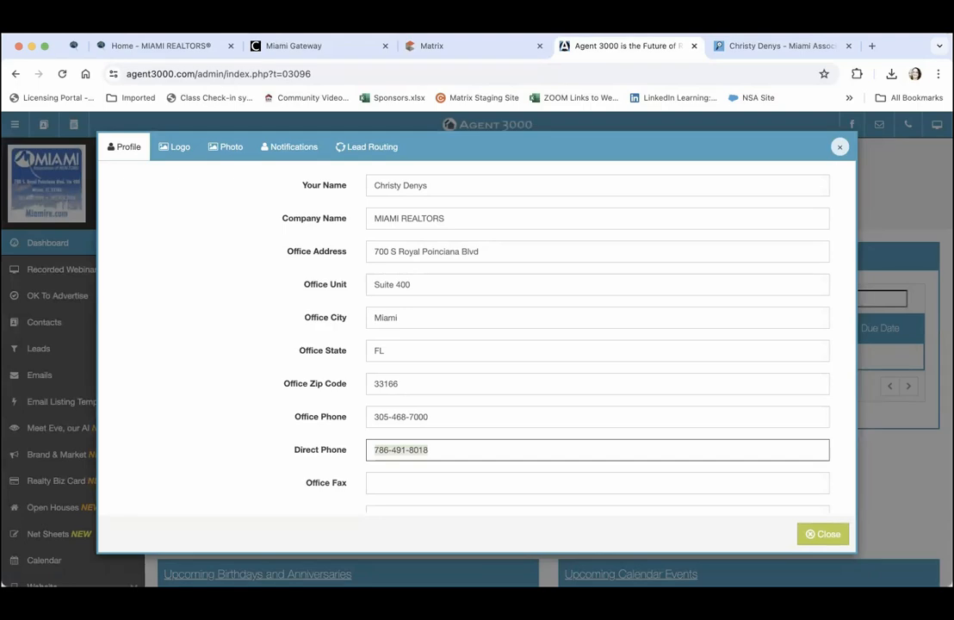
pyautogui.press('Tab')
pyautogui.press('Tab')
pyautogui.press('Tab')
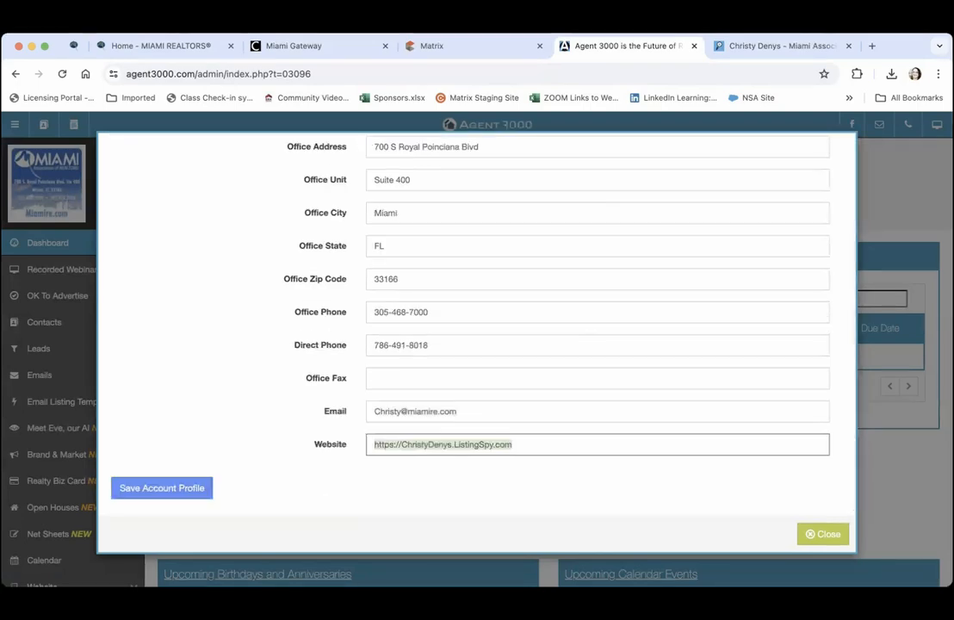
pyautogui.click(254, 301)
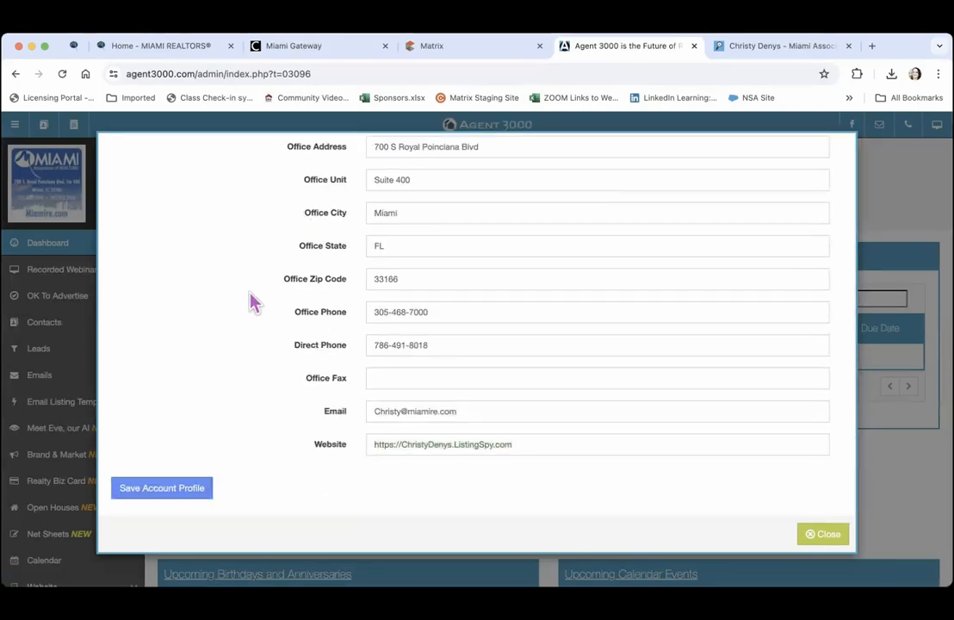
pyautogui.click(147, 488)
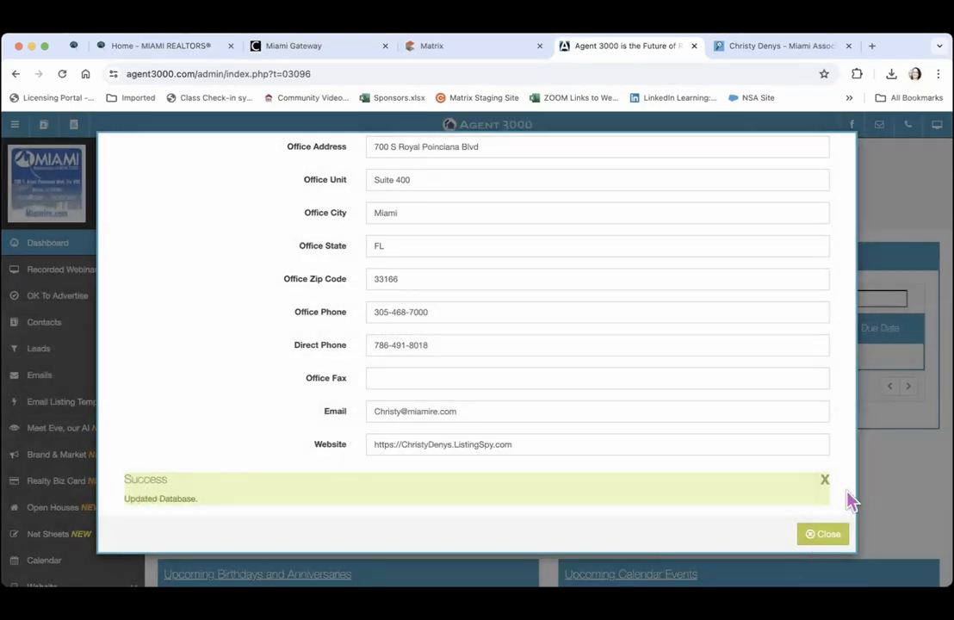
pyautogui.scroll(5, 848, 499)
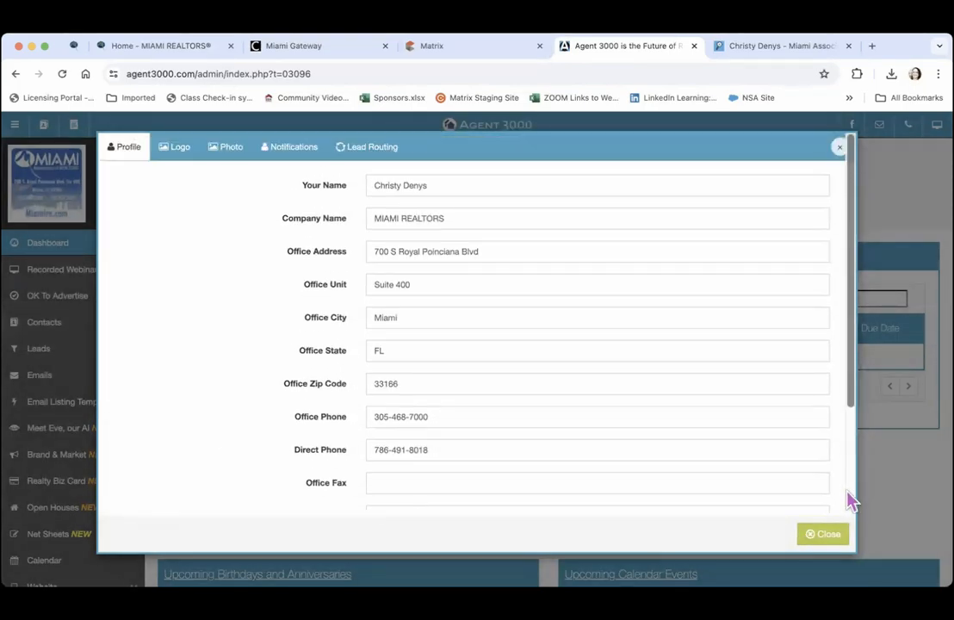
# Look over the Logo and Photo settings, then bring up the email and text Notifications settings
pyautogui.click(178, 150)
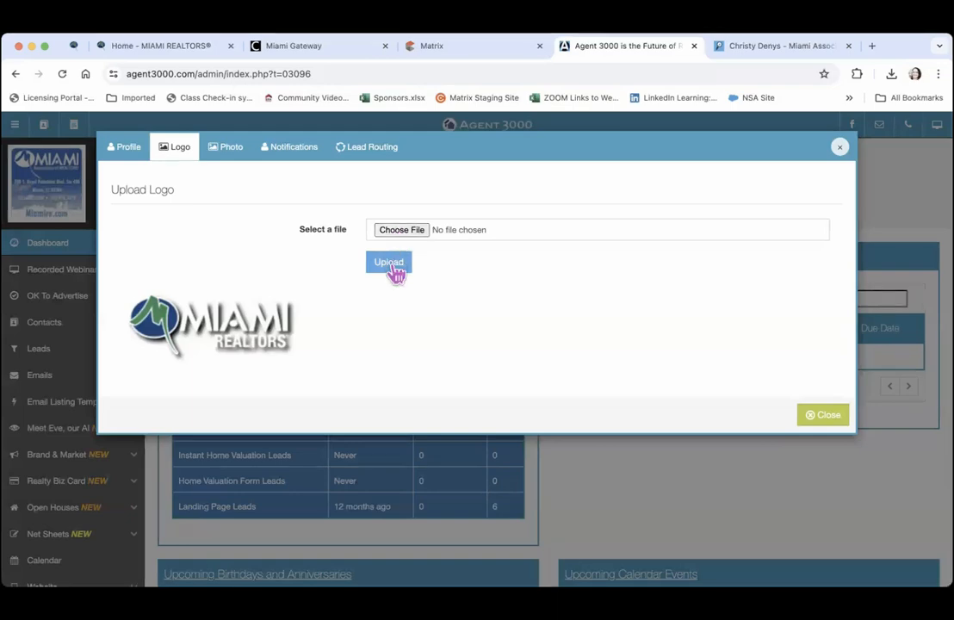
pyautogui.click(233, 155)
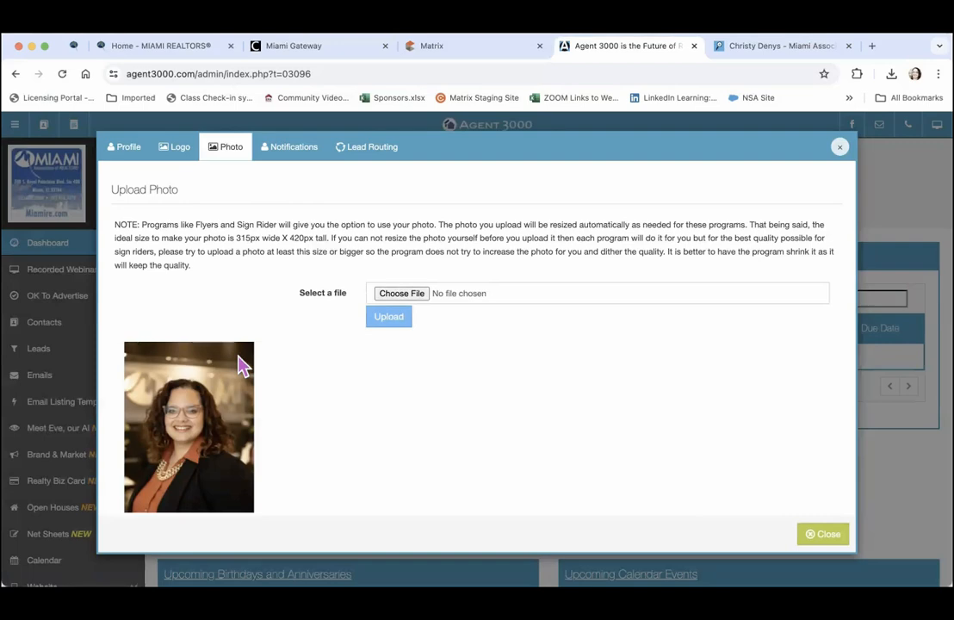
pyautogui.click(281, 153)
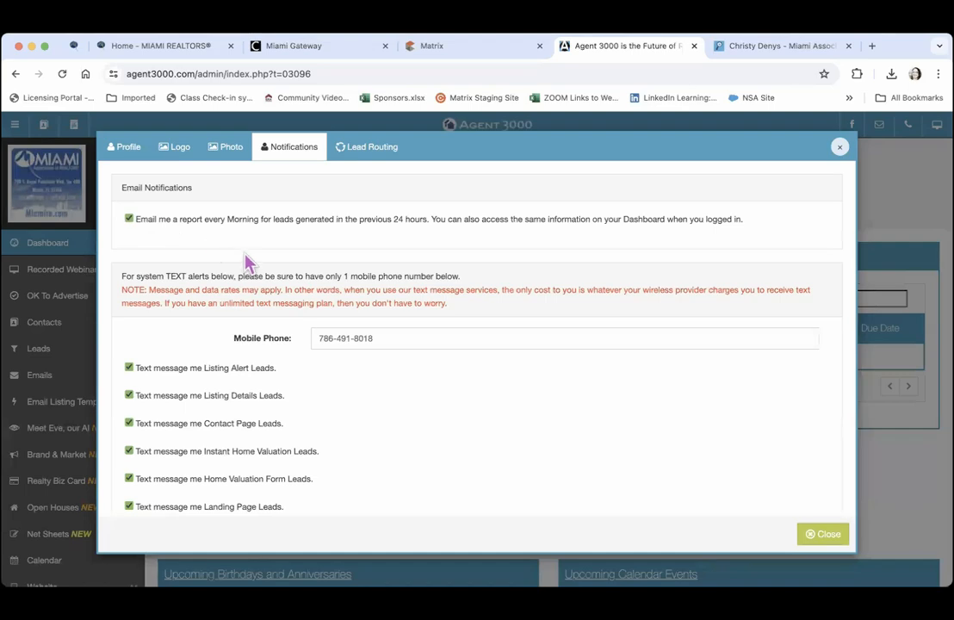
pyautogui.scroll(-3, 248, 262)
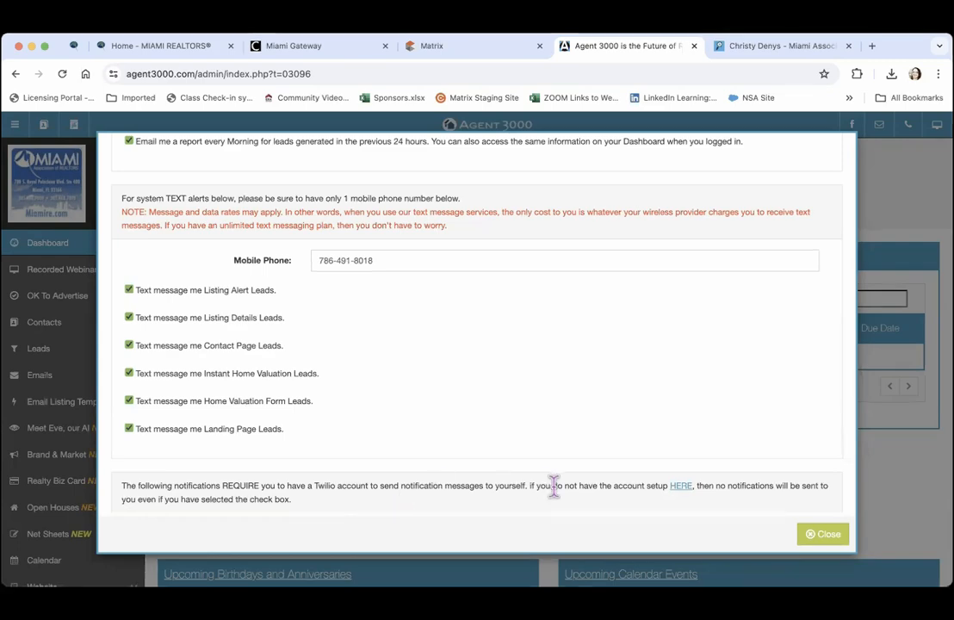
# Go to the Twilio Setup page via the HERE link and open Twilio.com in a new tab
pyautogui.click(680, 489)
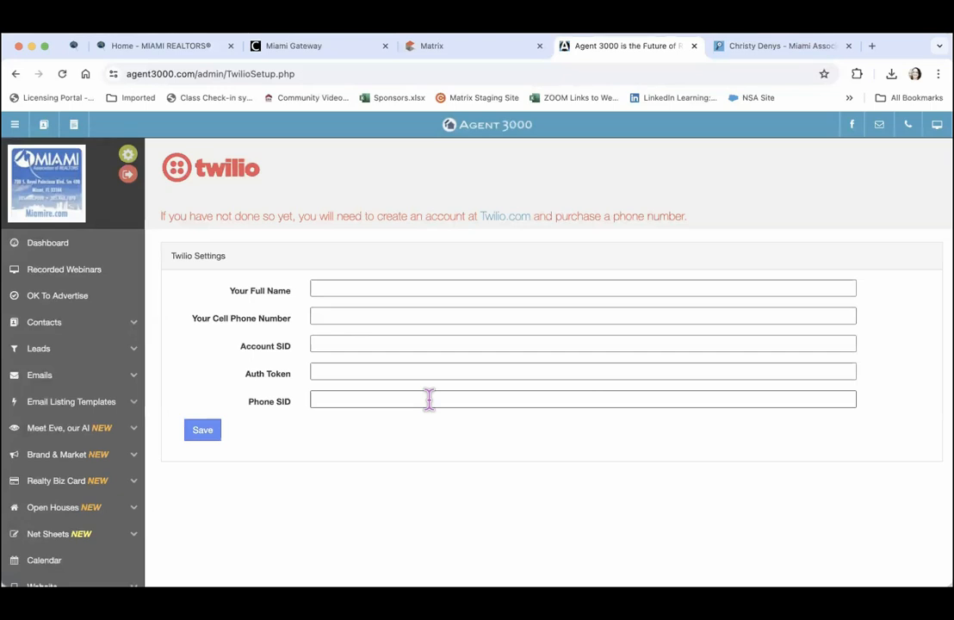
pyautogui.click(503, 220)
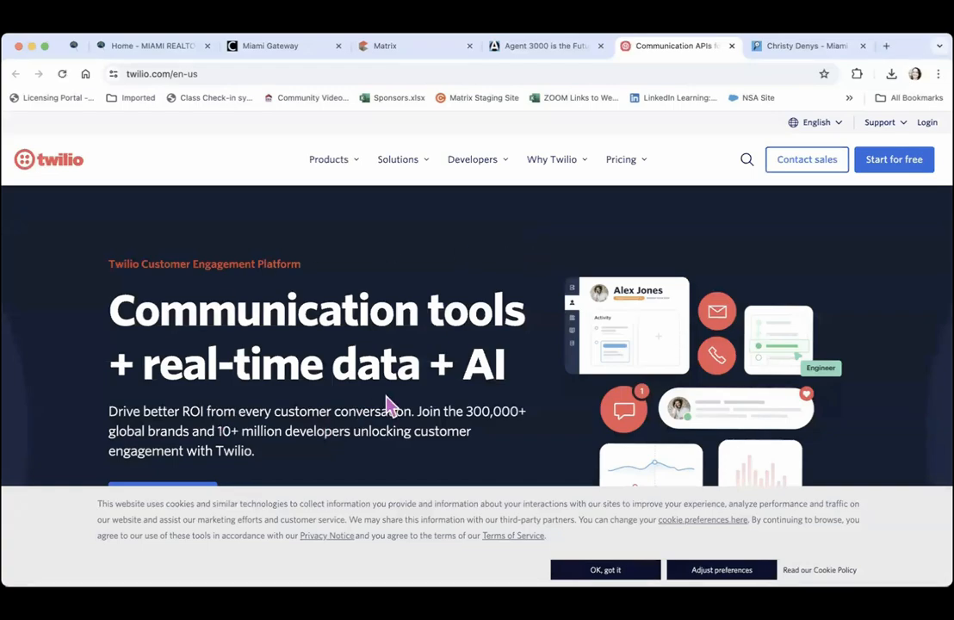
# Show twilio.com's Pricing menu listing Messaging, Email, Voice, Verify, Lookup and Serverless pricing
pyautogui.click(624, 162)
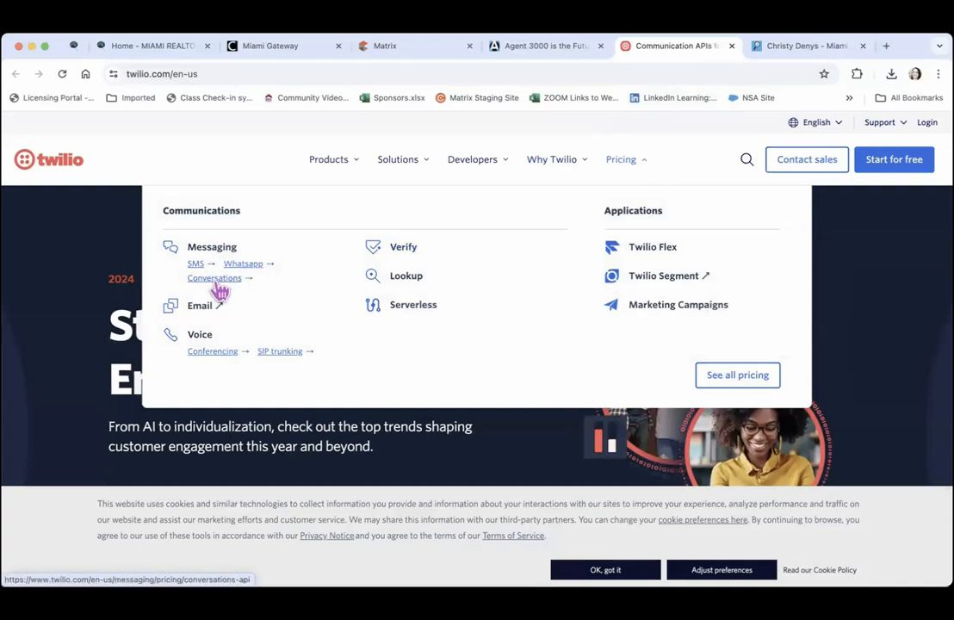
# Close the Twilio tab, view IDX Registrations on the Agent 3000 dashboard, then switch to ListingSpy
pyautogui.click(731, 46)
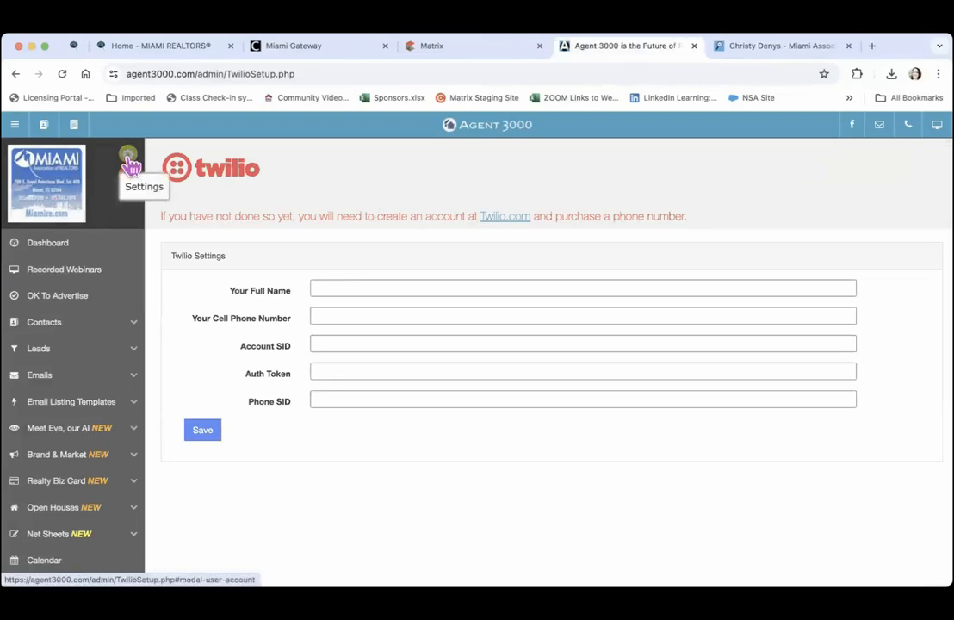
pyautogui.click(45, 247)
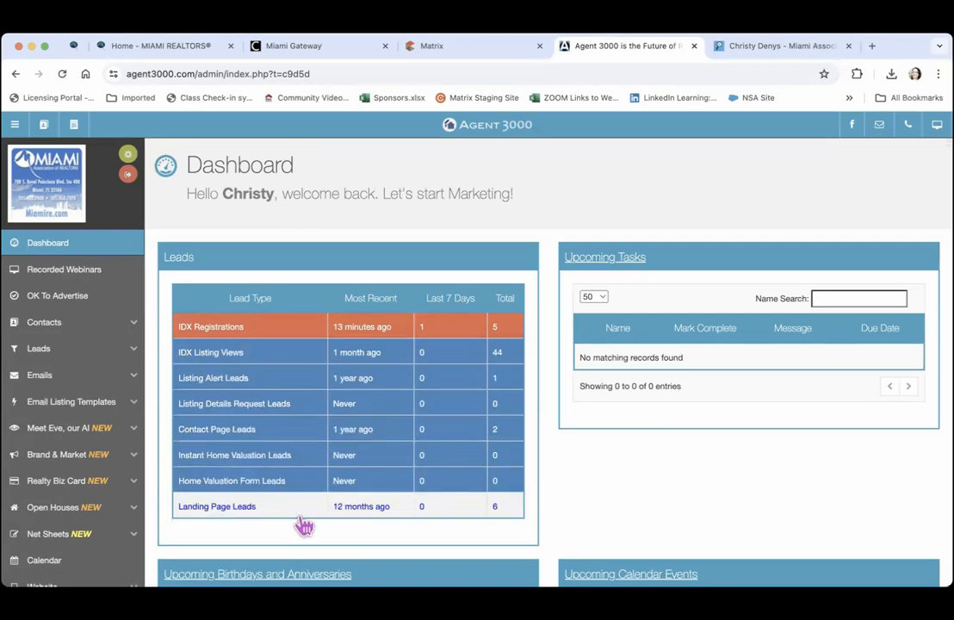
pyautogui.click(258, 335)
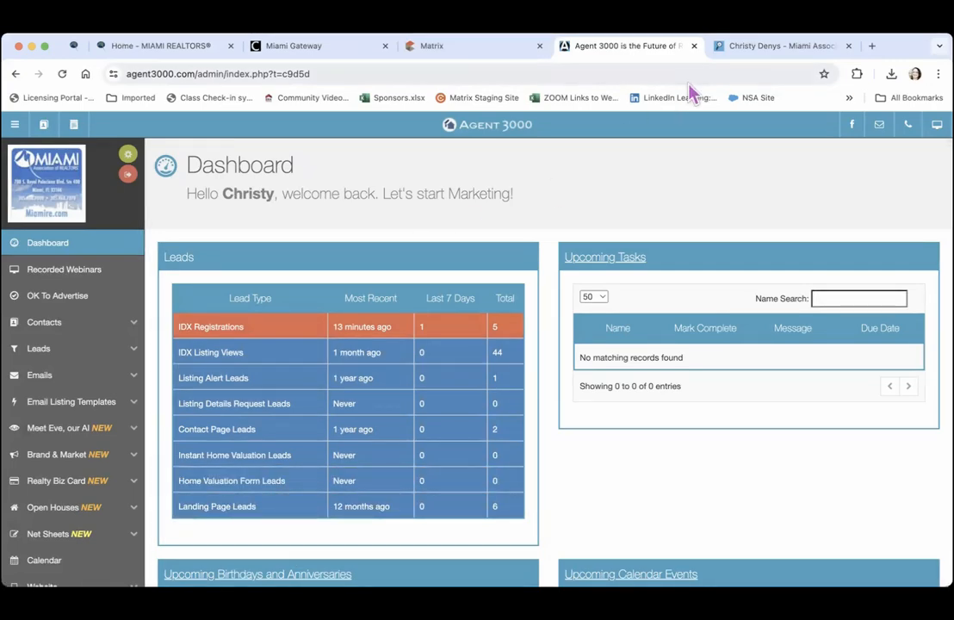
pyautogui.click(744, 50)
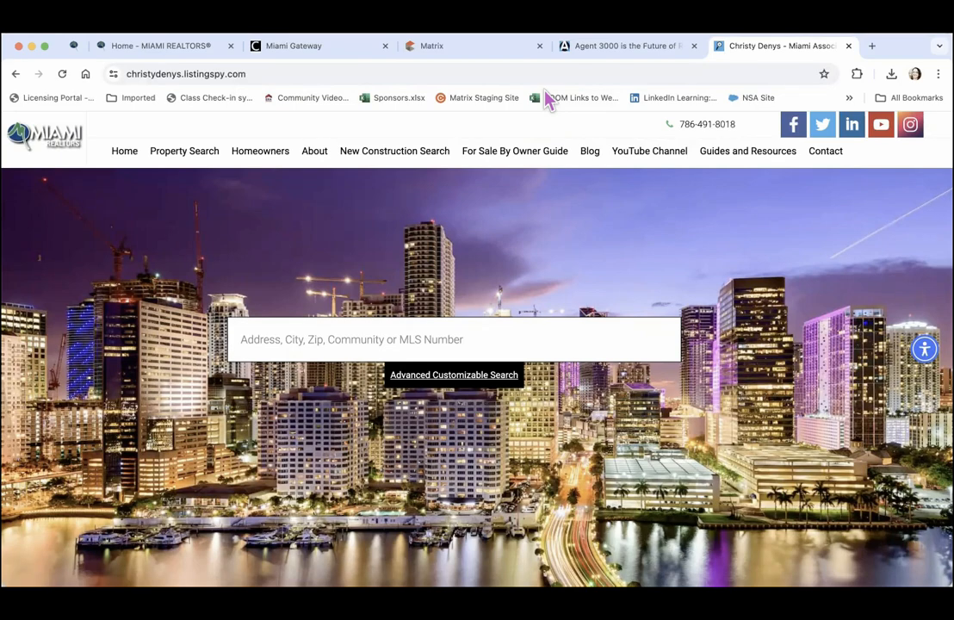
pyautogui.click(824, 151)
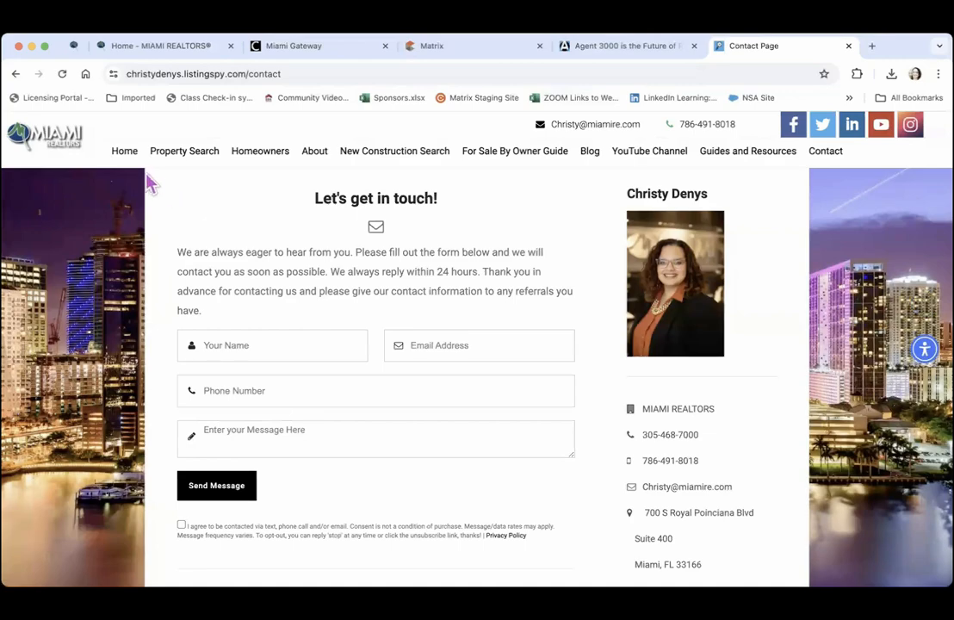
pyautogui.click(125, 153)
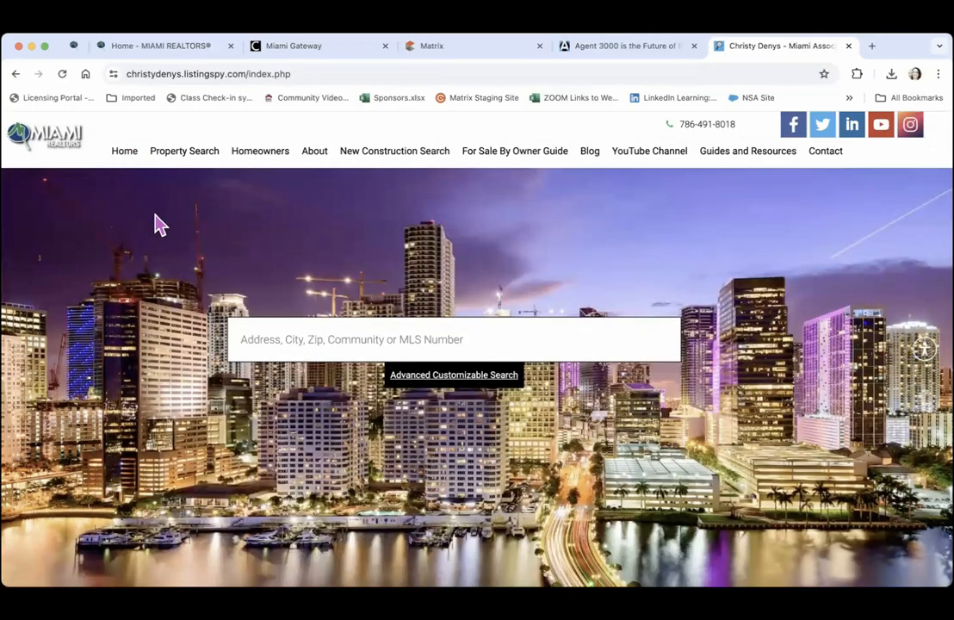
pyautogui.scroll(-8, 157, 225)
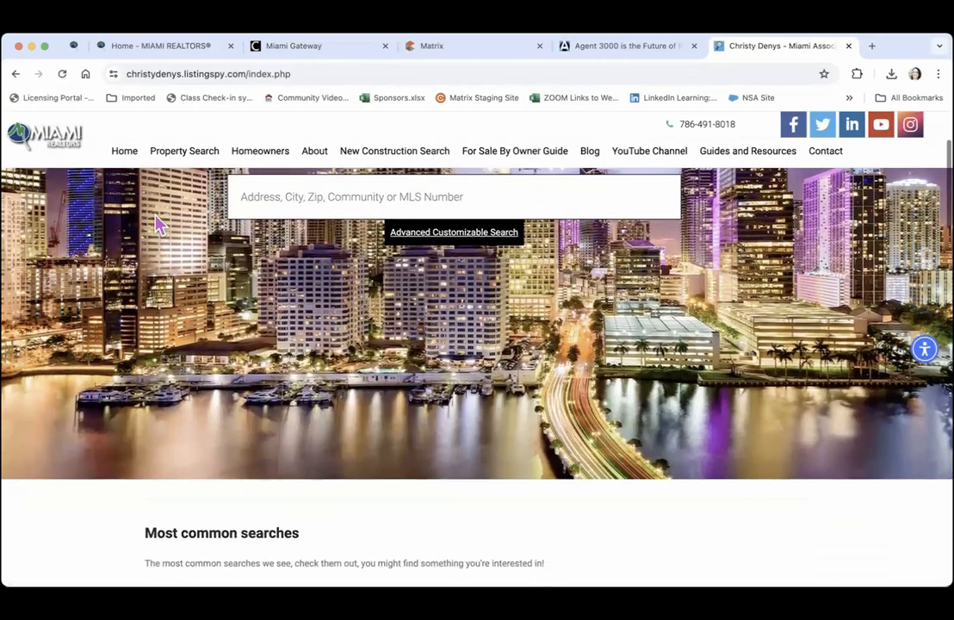
pyautogui.scroll(-8, 153, 211)
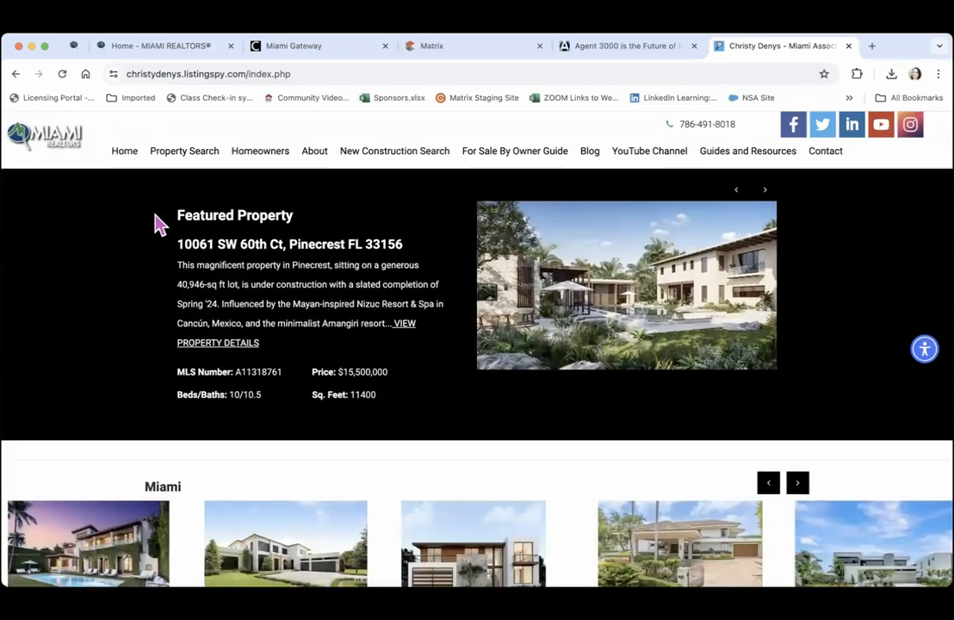
pyautogui.scroll(-8, 158, 224)
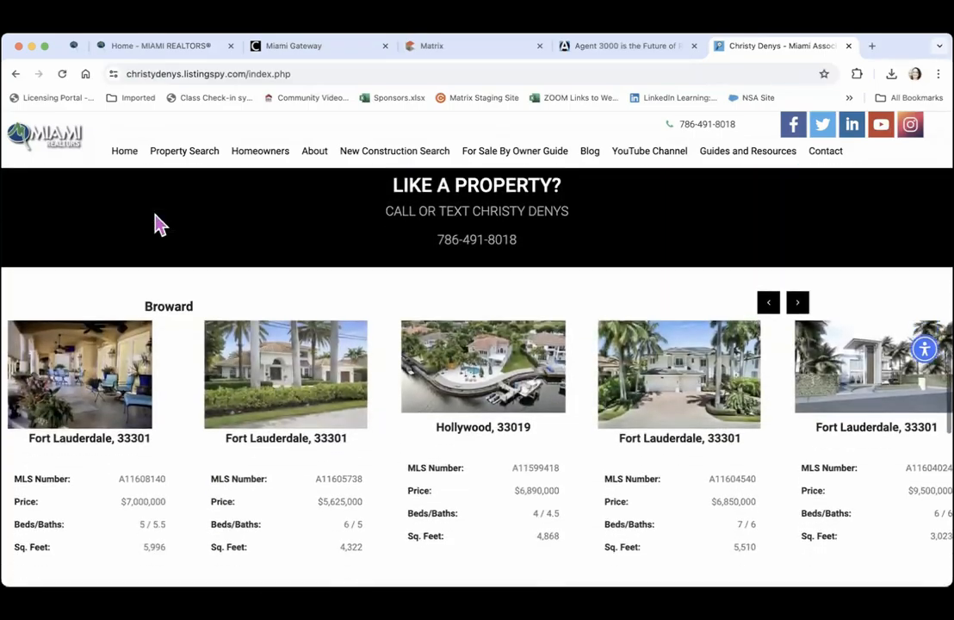
pyautogui.scroll(-8, 155, 219)
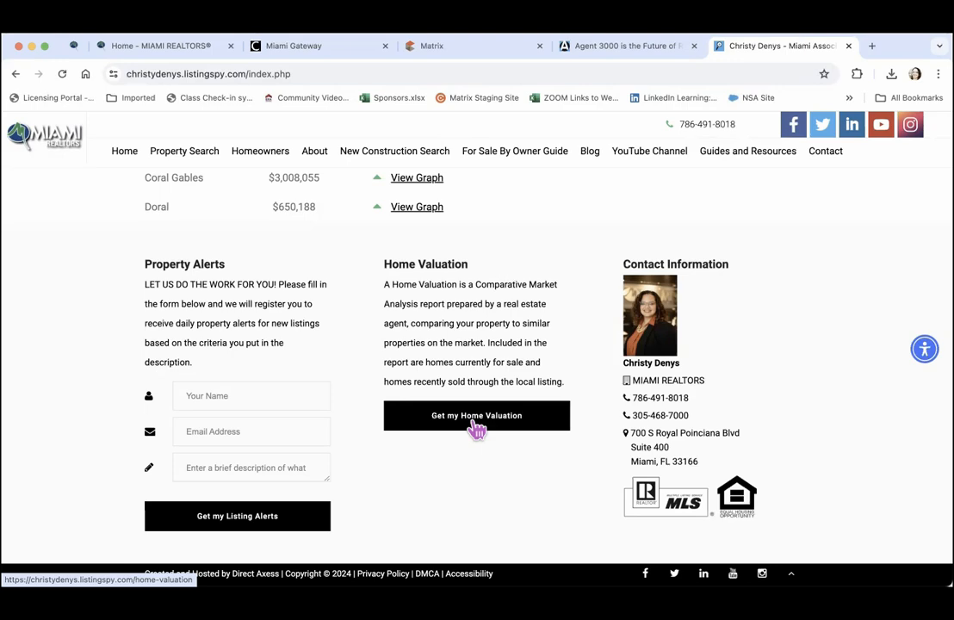
pyautogui.click(66, 151)
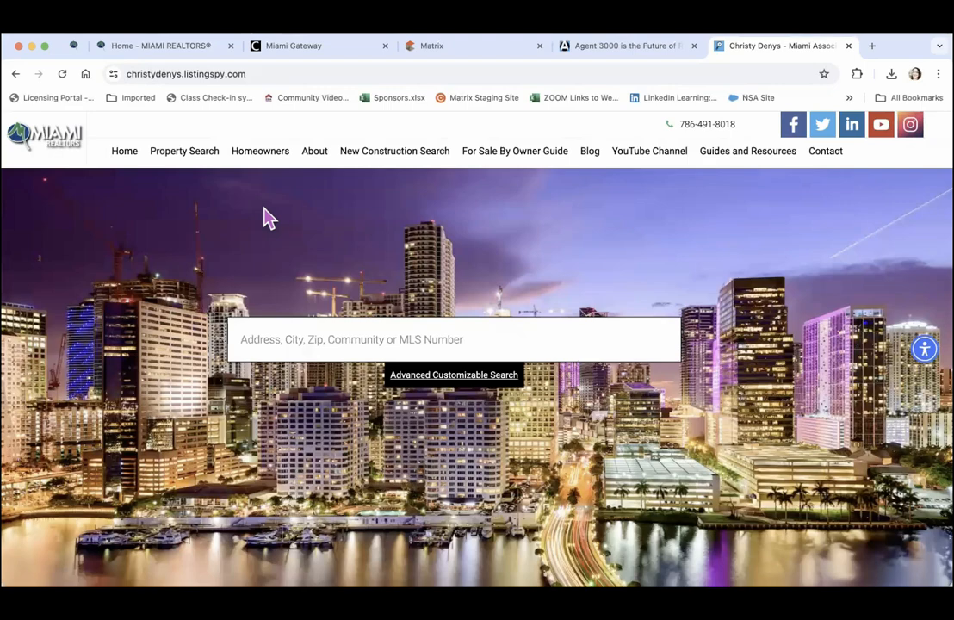
pyautogui.click(194, 159)
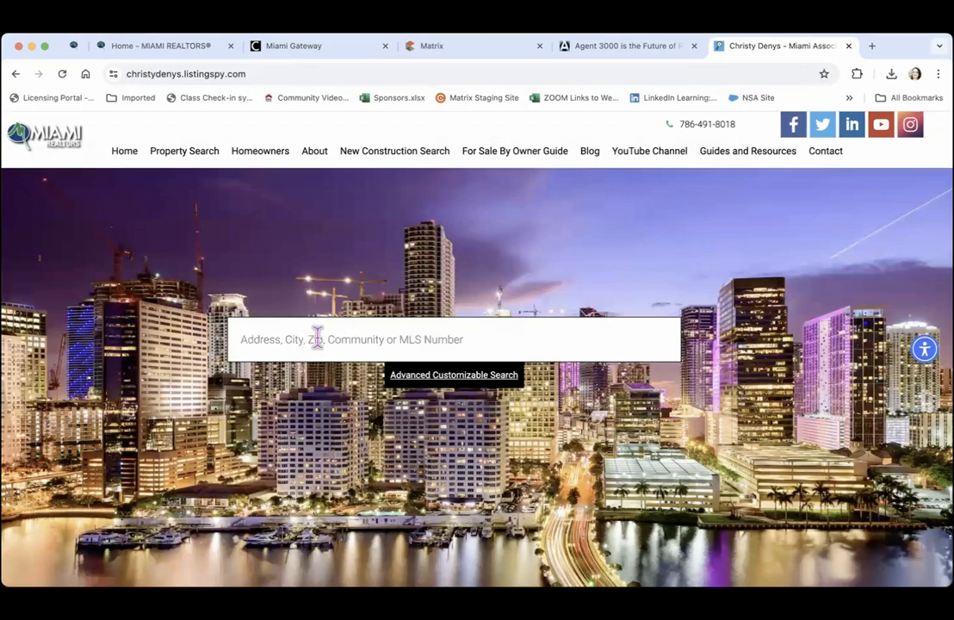
pyautogui.click(207, 160)
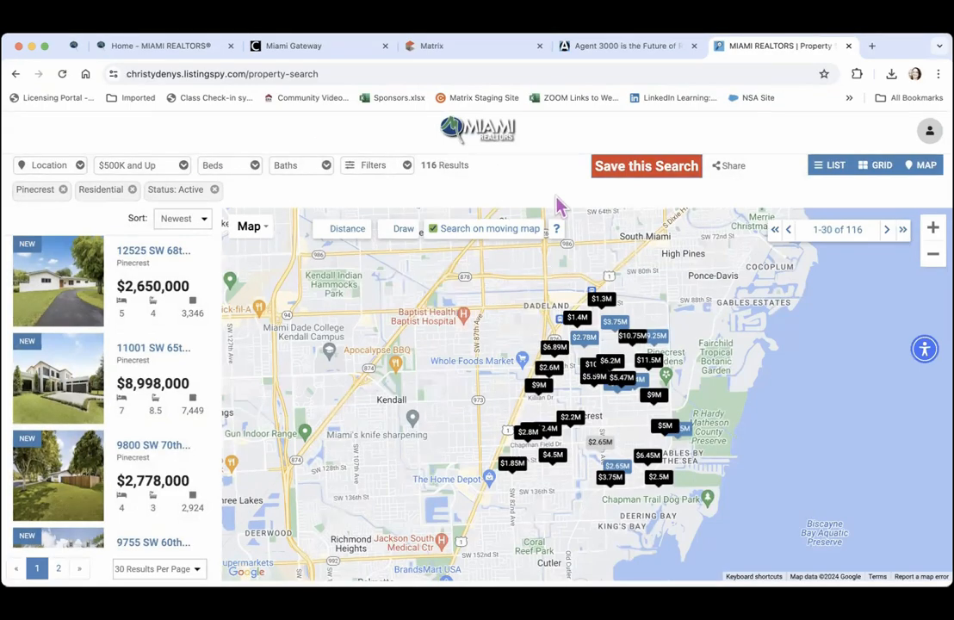
pyautogui.click(656, 175)
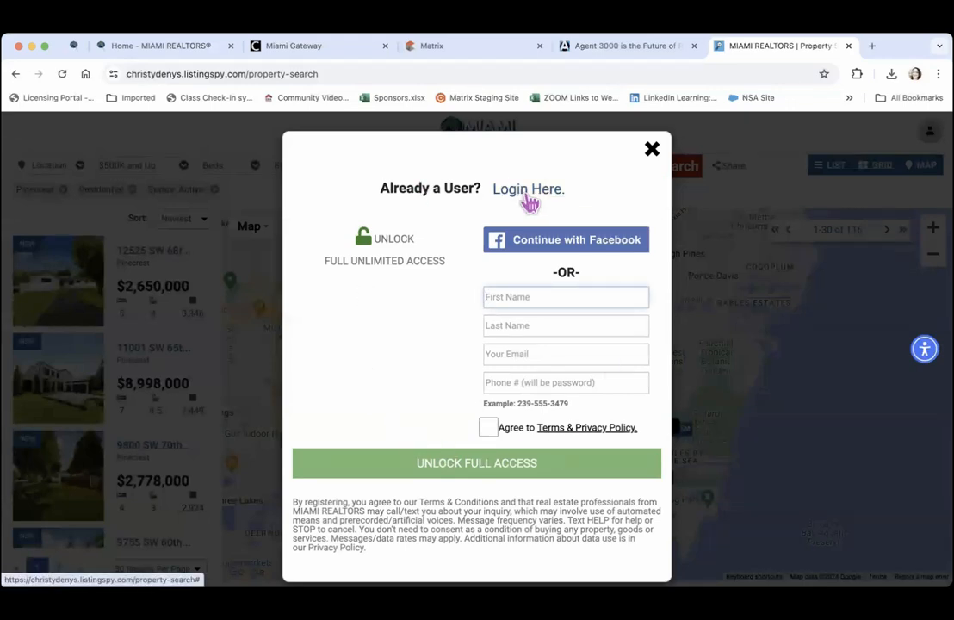
pyautogui.click(654, 155)
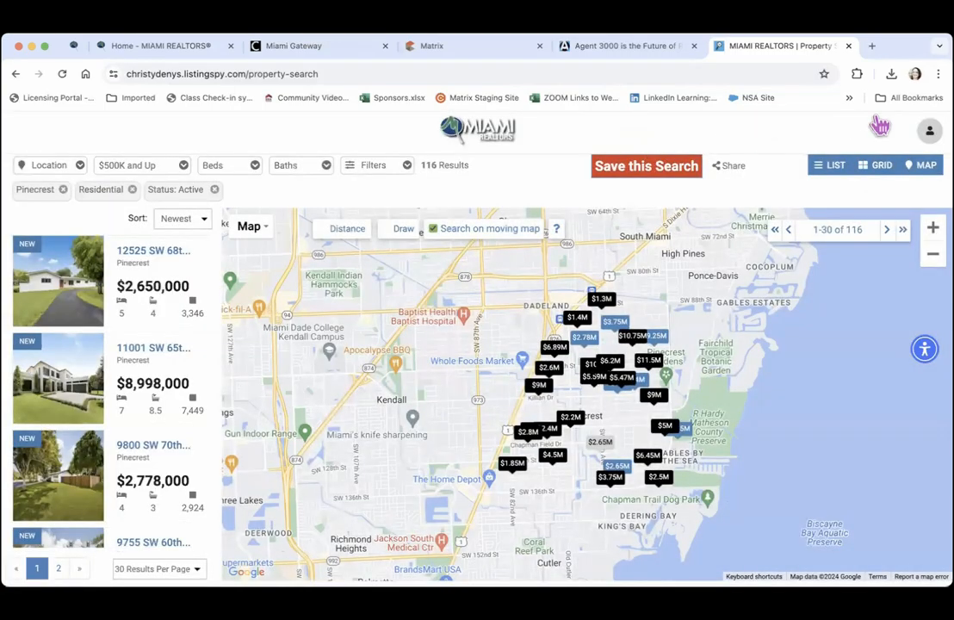
pyautogui.click(930, 131)
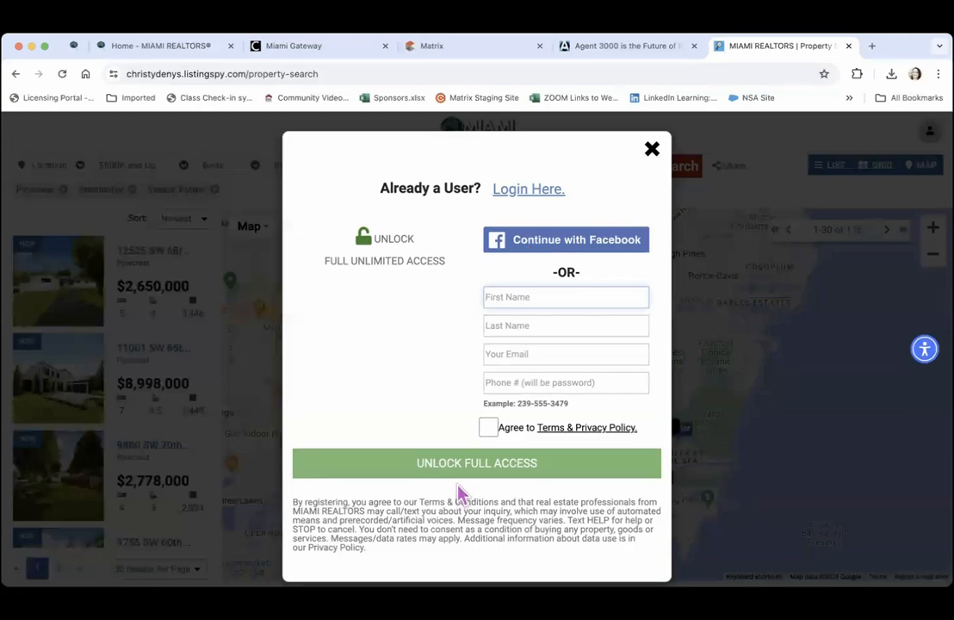
pyautogui.click(654, 152)
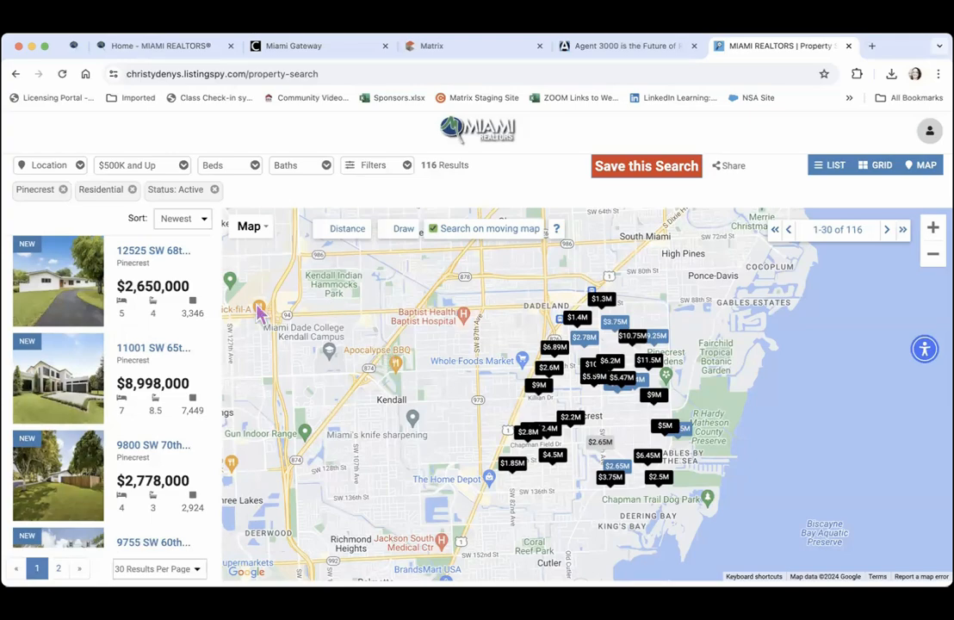
pyautogui.moveTo(149, 298)
pyautogui.click(67, 284)
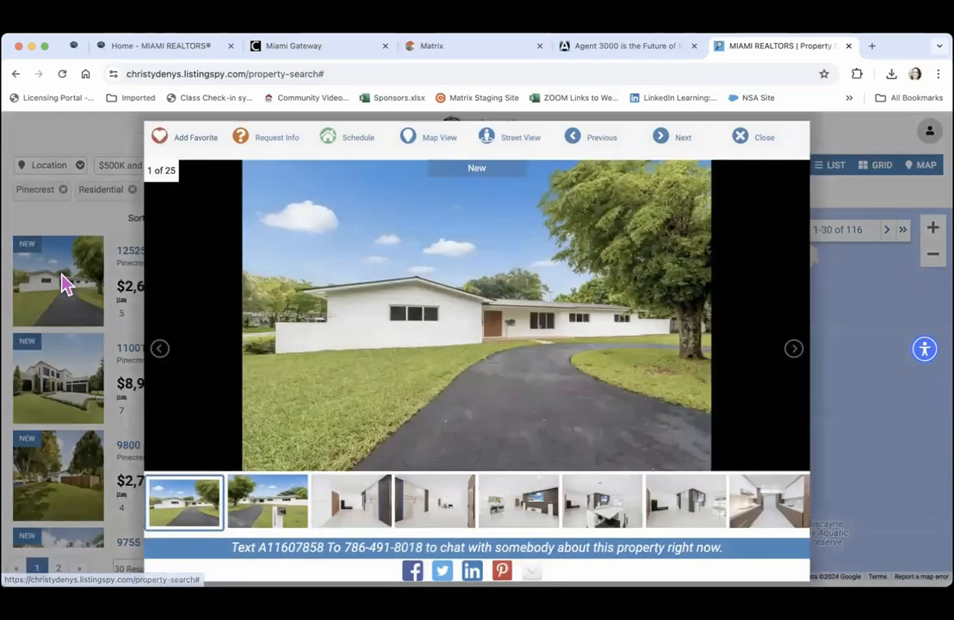
pyautogui.click(284, 145)
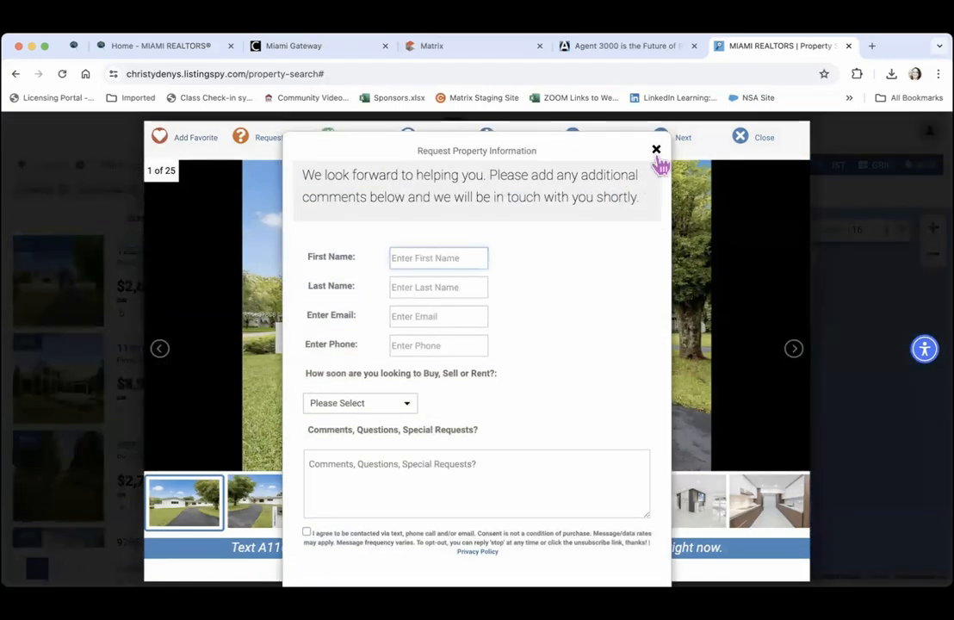
pyautogui.click(657, 150)
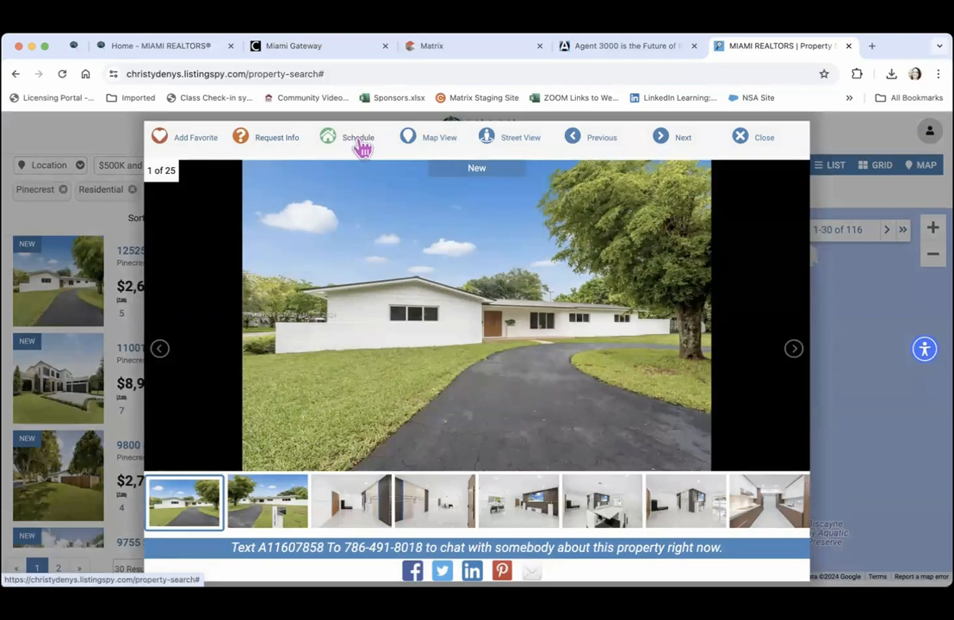
pyautogui.click(362, 148)
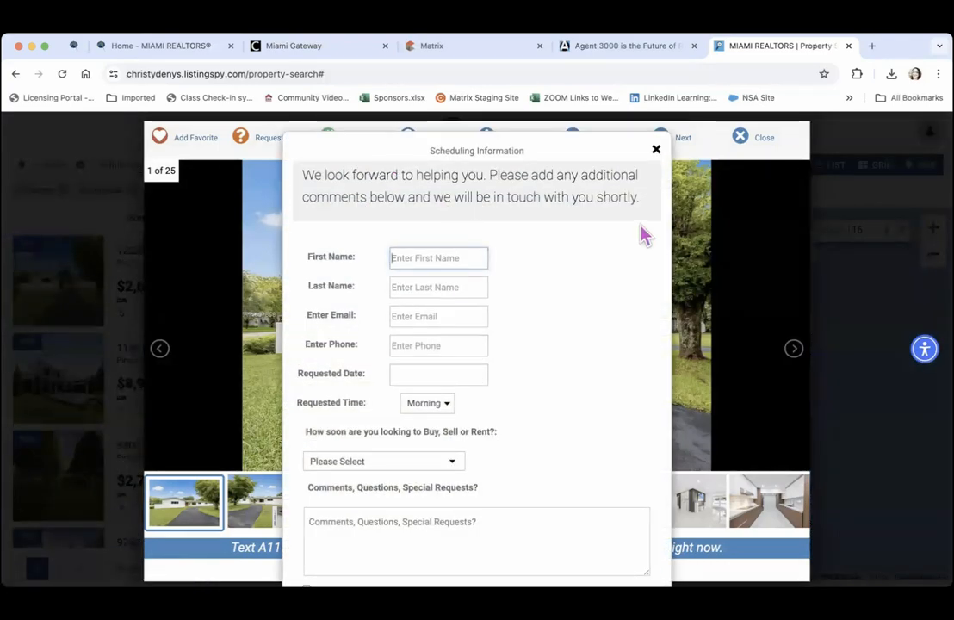
pyautogui.click(657, 151)
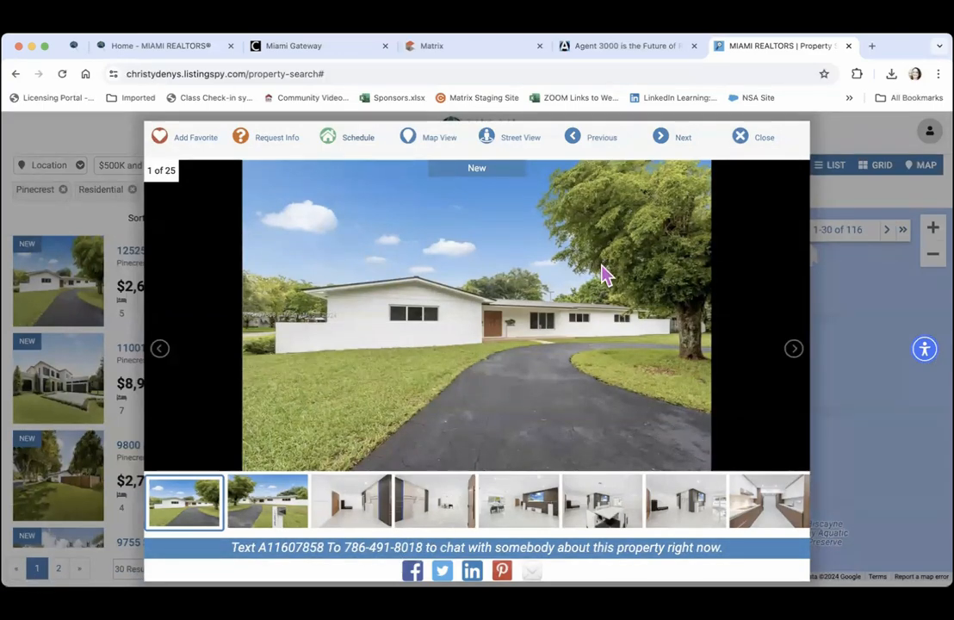
pyautogui.click(757, 143)
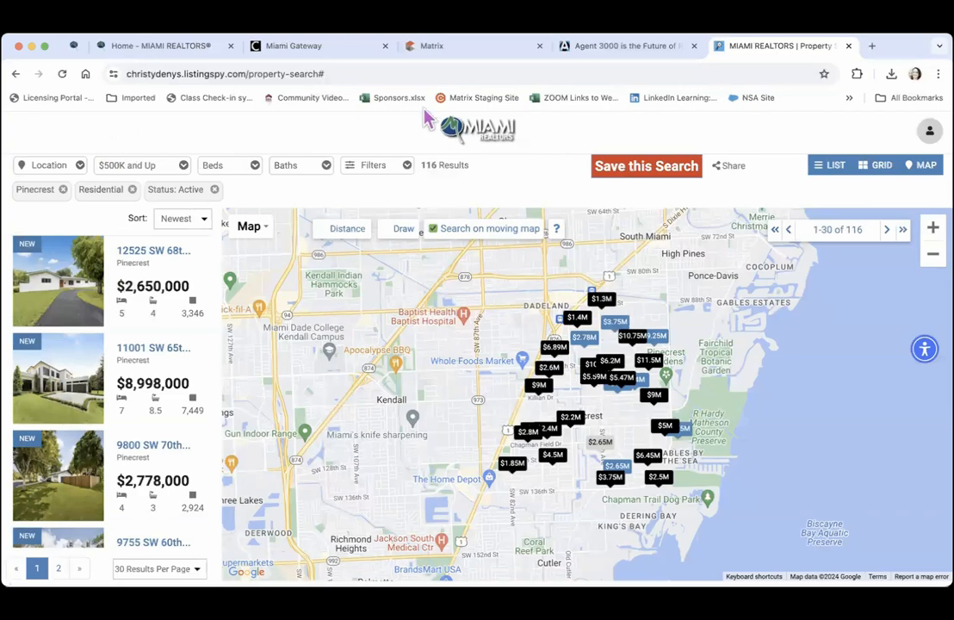
# Return to the Miami Realtors home page on ListingSpy, then switch back to the Agent 3000 tab
pyautogui.click(454, 125)
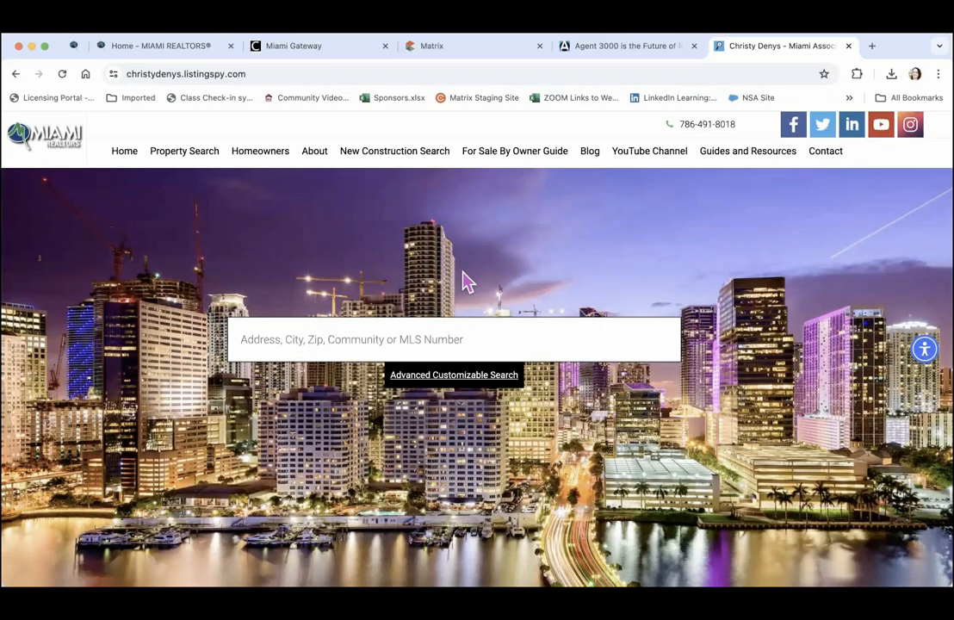
pyautogui.click(625, 46)
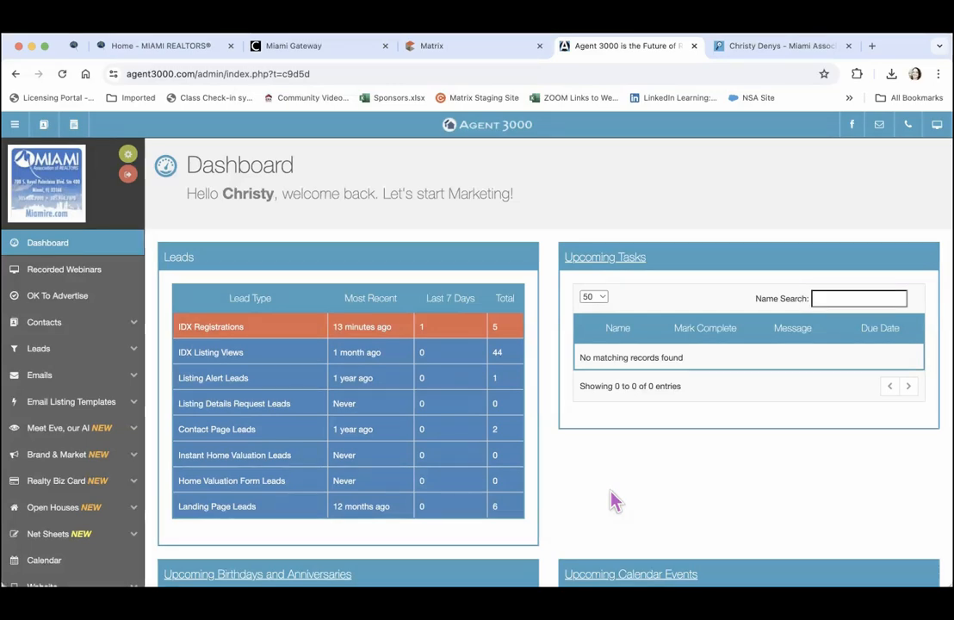
# Scroll the dashboard down until the Zip Code Active and Sold Listings panels are fully visible
pyautogui.scroll(-5, 614, 501)
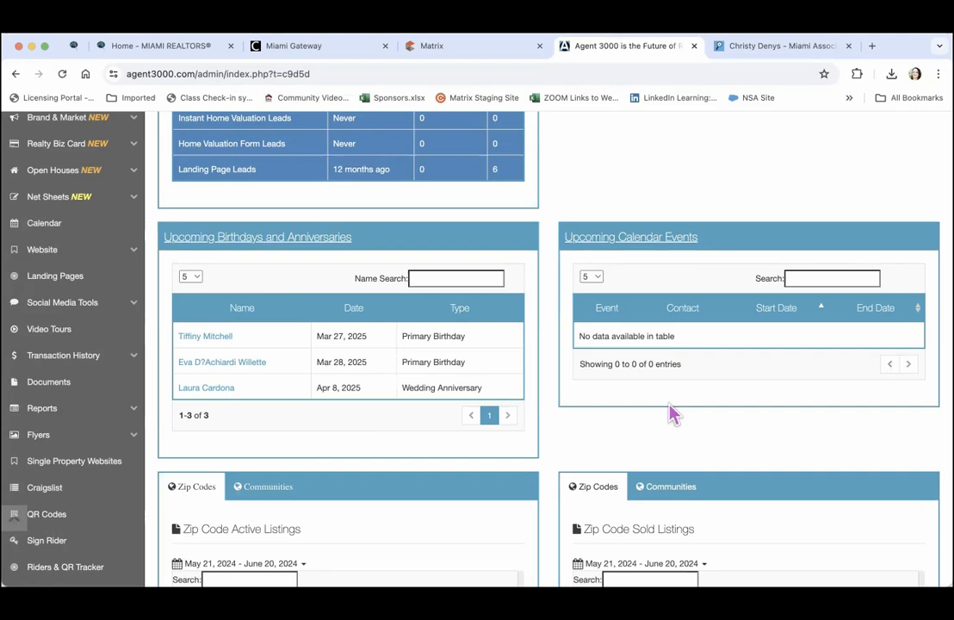
pyautogui.scroll(-5, 672, 414)
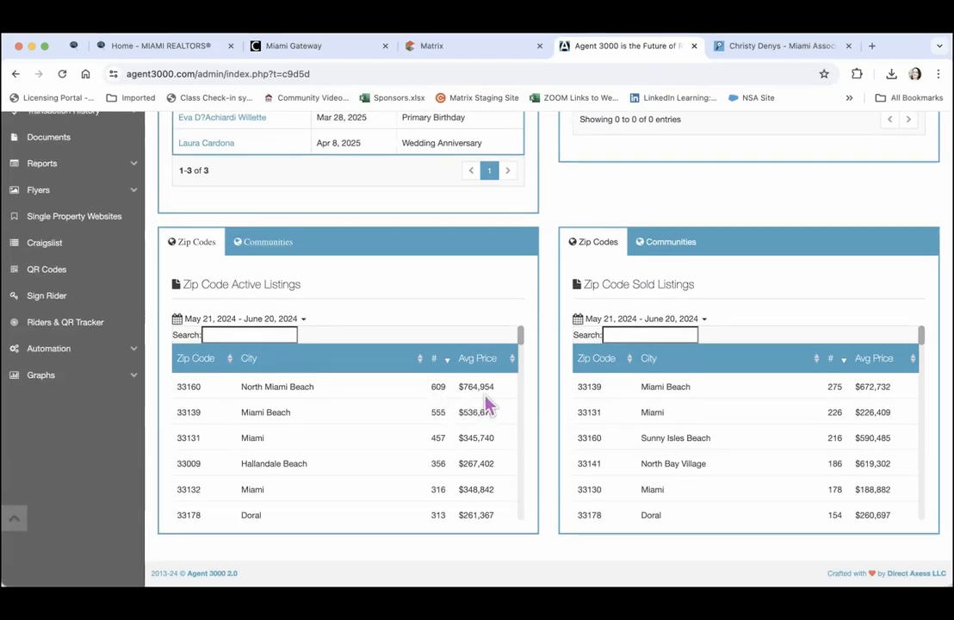
# Search the Zip Code Active Listings for zip code 33166
pyautogui.moveTo(522, 341)
pyautogui.mouseDown()
pyautogui.moveTo(523, 355)
pyautogui.moveTo(522, 329)
pyautogui.mouseUp()
pyautogui.click(257, 333)
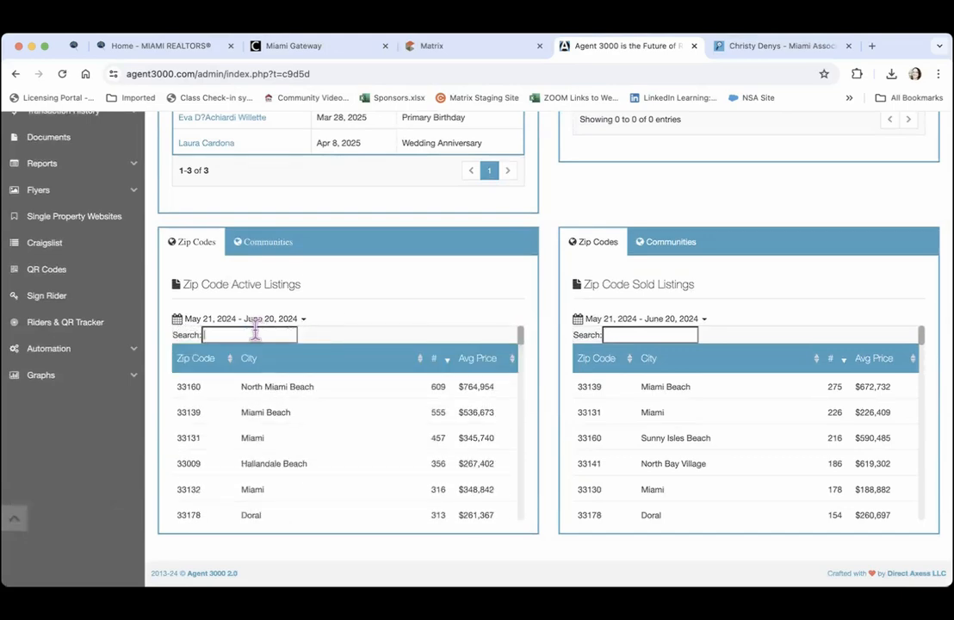
pyautogui.write('33166')
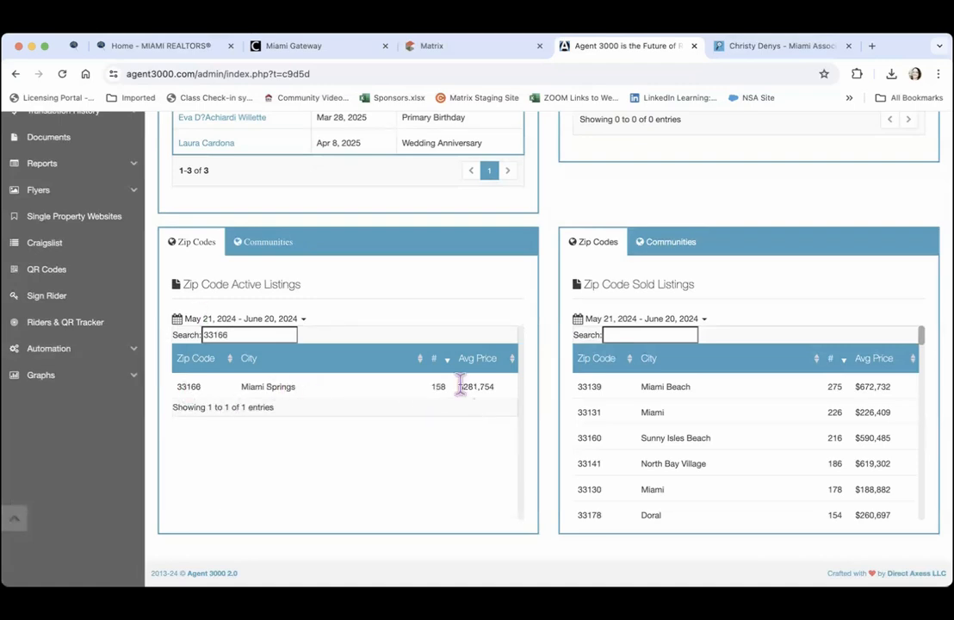
# Set the active listings date range to Last 7 Days, June 14–20, 2024
pyautogui.click(303, 320)
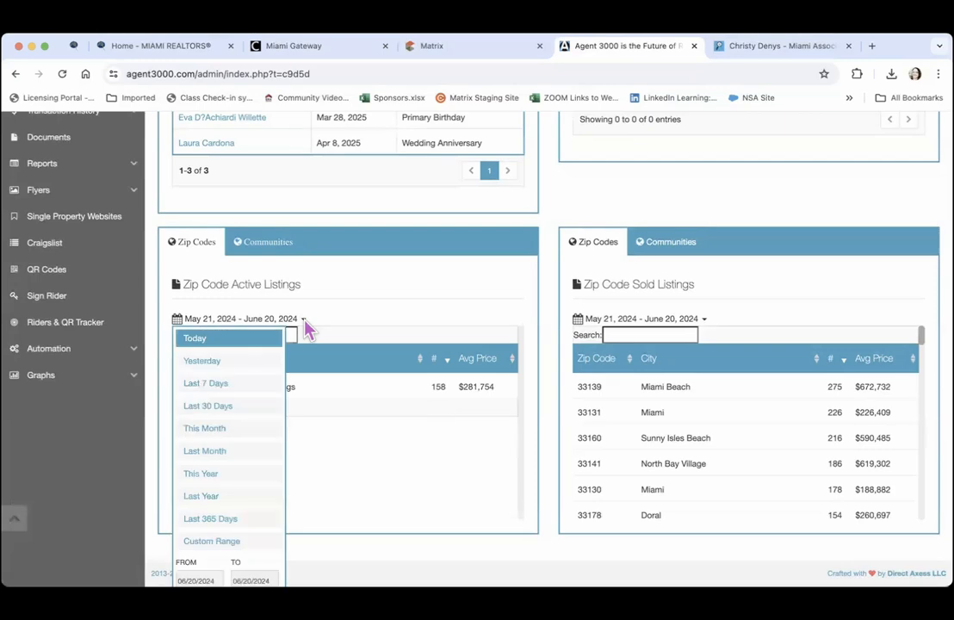
pyautogui.click(245, 337)
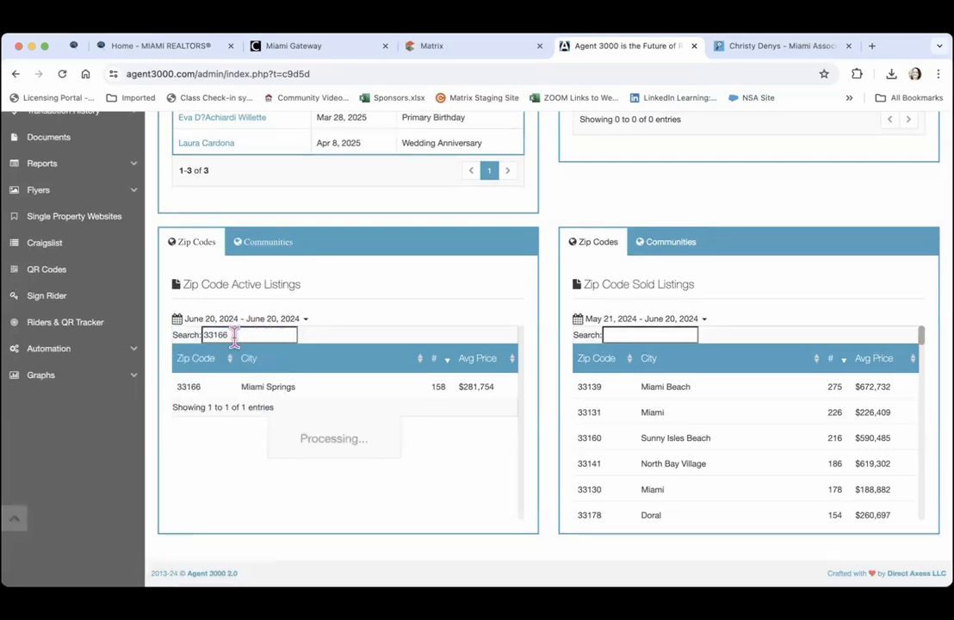
pyautogui.click(303, 325)
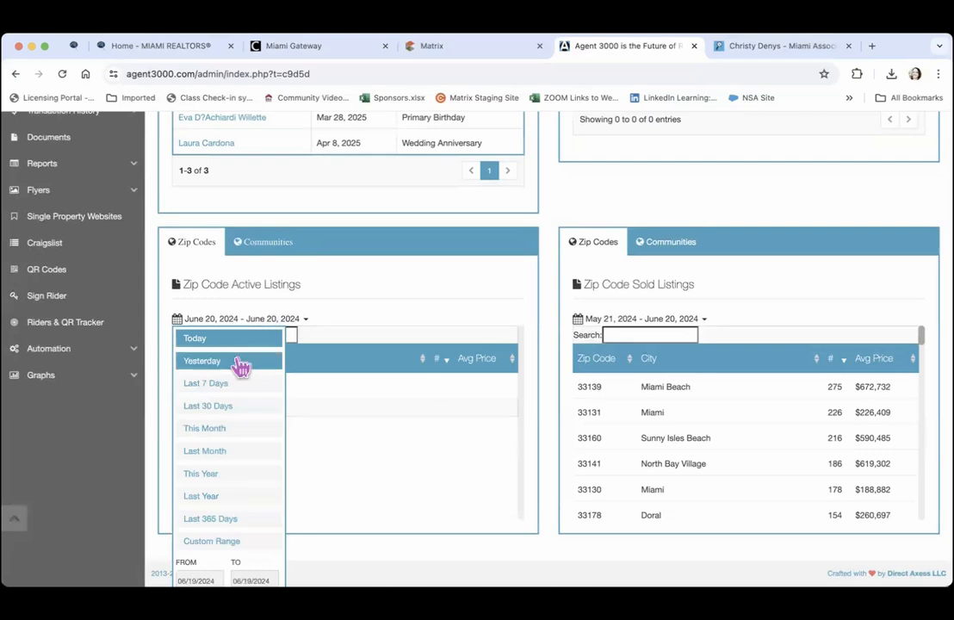
pyautogui.click(229, 383)
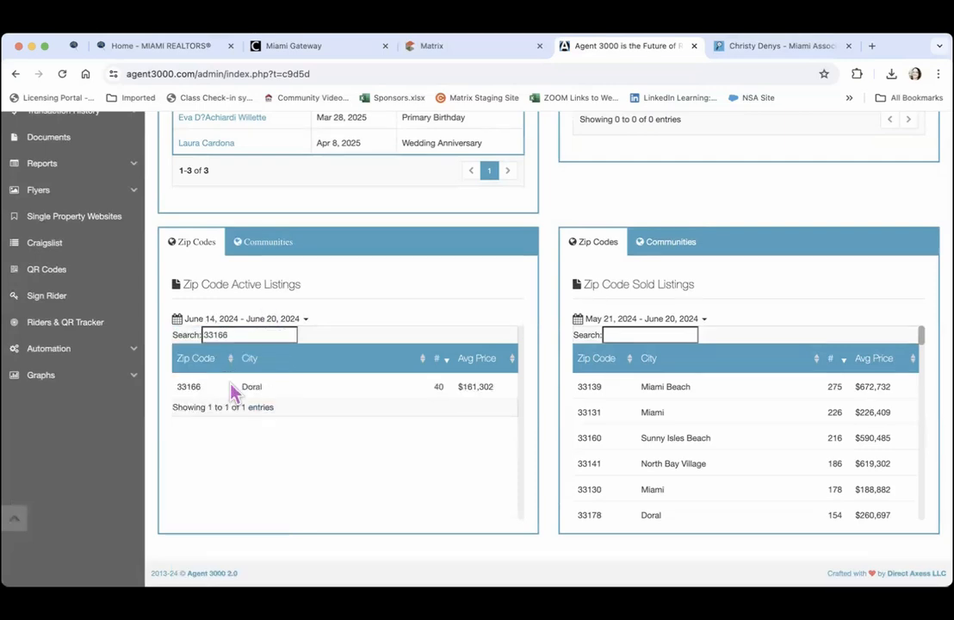
pyautogui.click(373, 319)
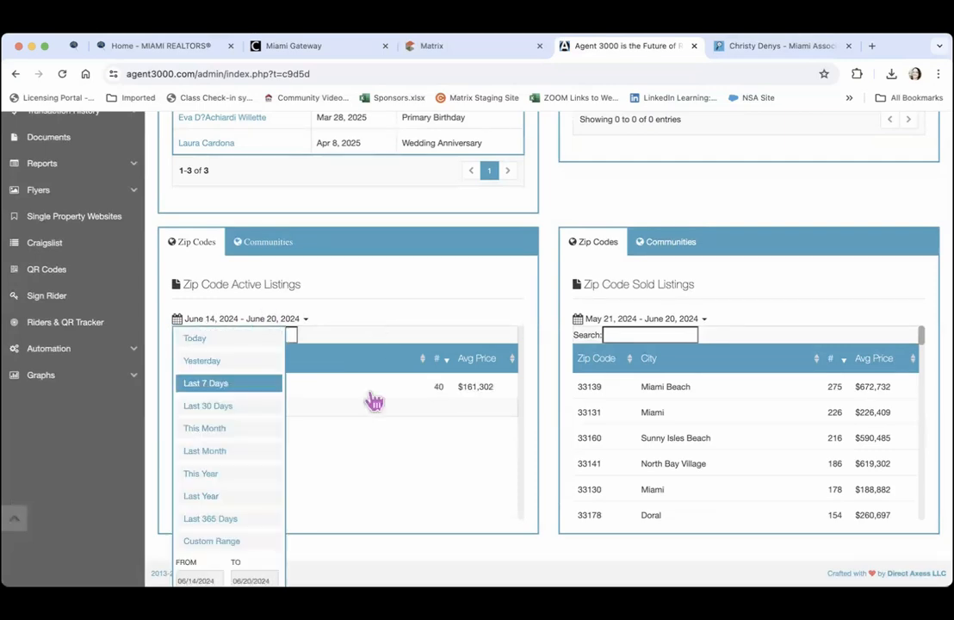
pyautogui.click(379, 517)
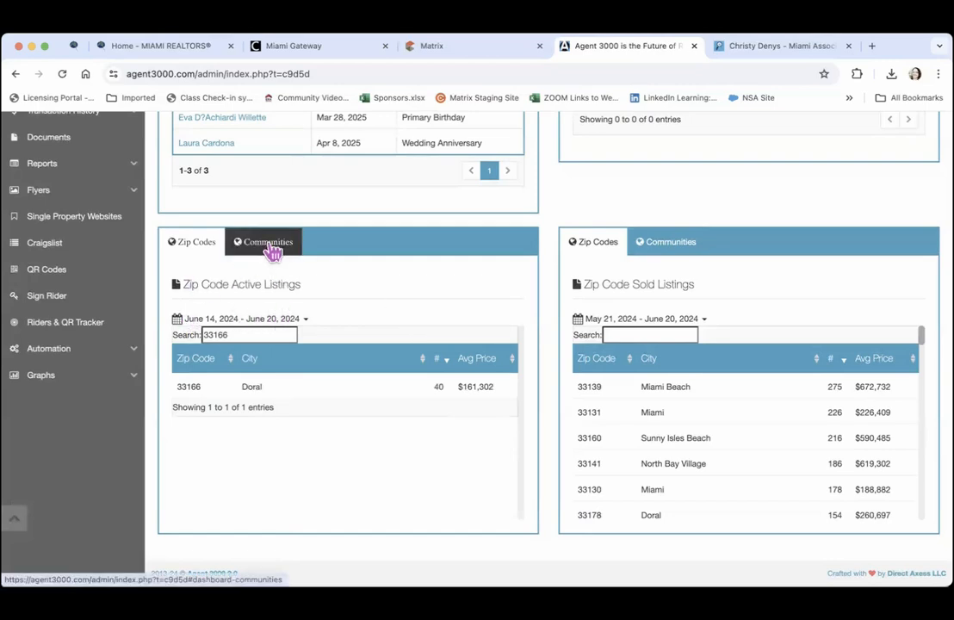
# Switch Active Listings to the Communities view, then scroll back to the top of the dashboard
pyautogui.click(271, 251)
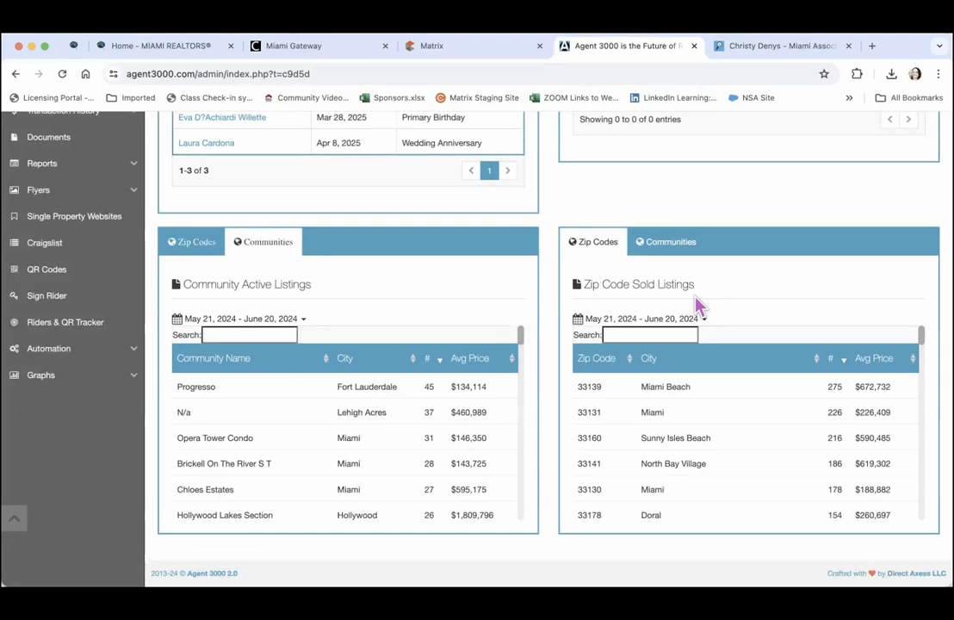
pyautogui.scroll(5, 695, 297)
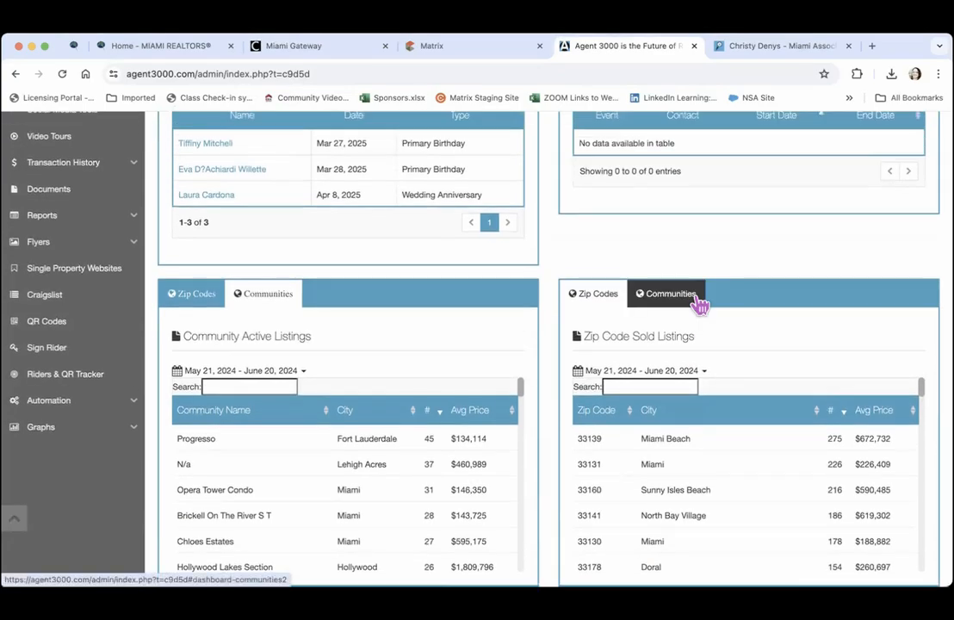
pyautogui.scroll(10, 699, 306)
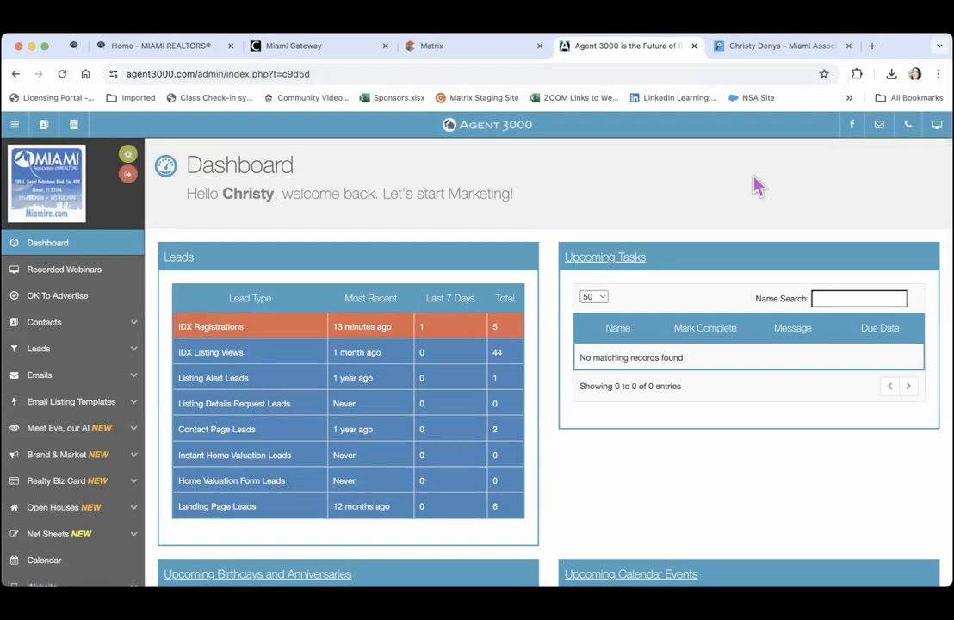
# Visit Recorded Webinars, then open All Contacts from the sidebar's Contacts section
pyautogui.click(39, 276)
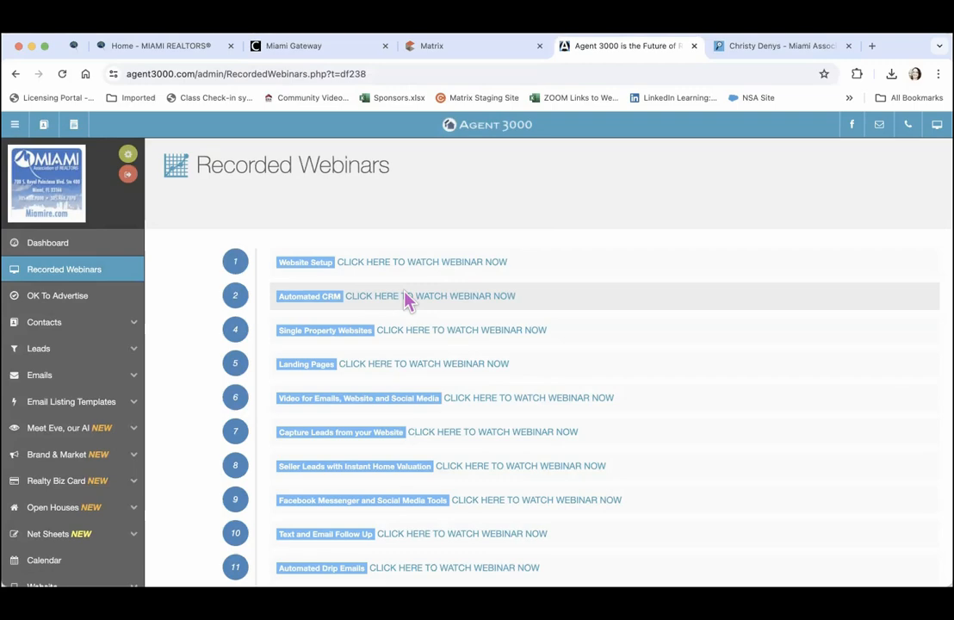
pyautogui.click(53, 327)
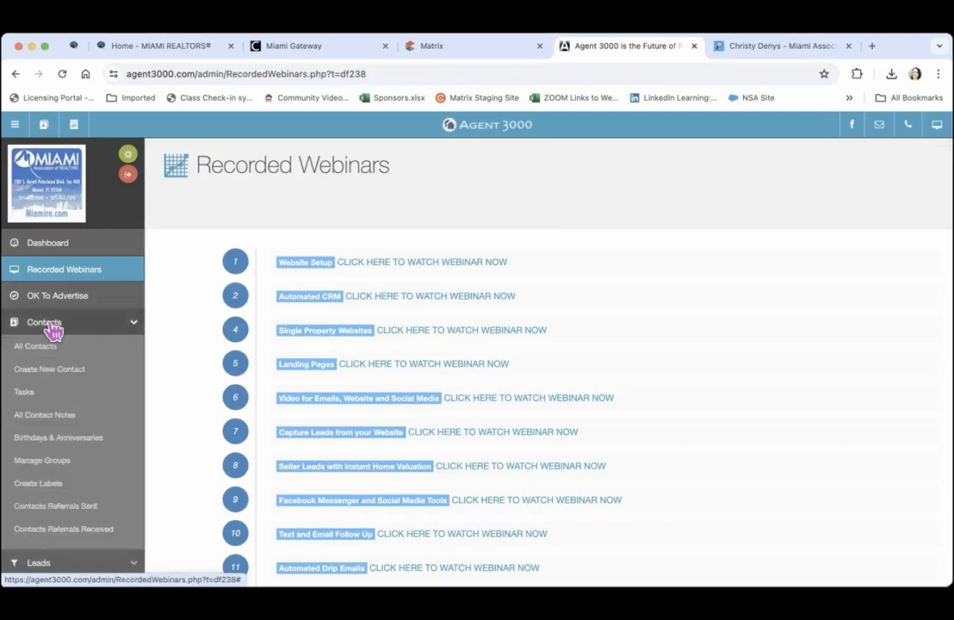
pyautogui.click(52, 346)
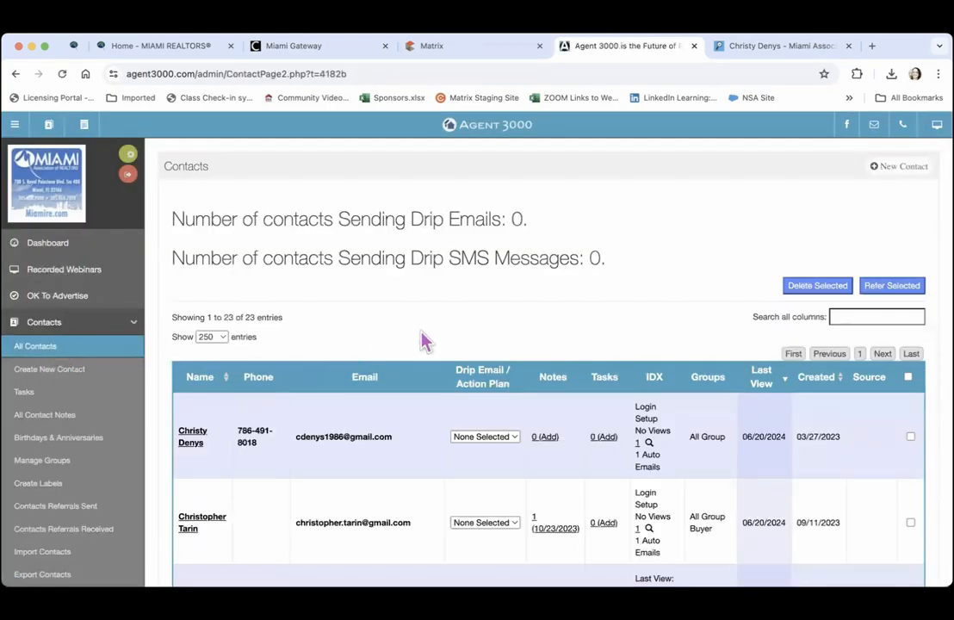
# Start a new contact, keep Send Mail on Home Address, and scroll down to Contact Groups
pyautogui.click(899, 167)
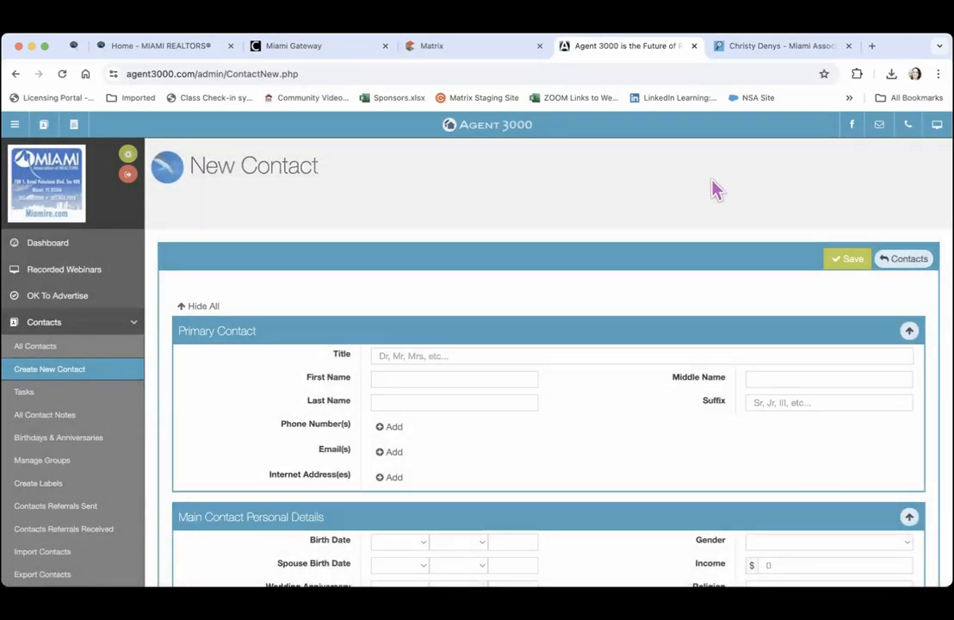
pyautogui.scroll(-4, 713, 188)
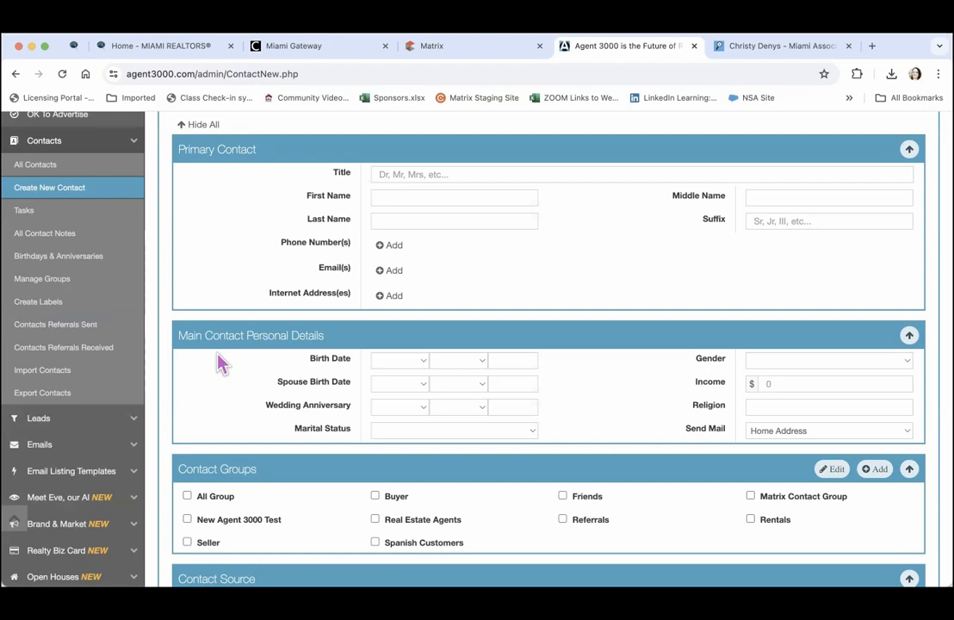
pyautogui.click(865, 432)
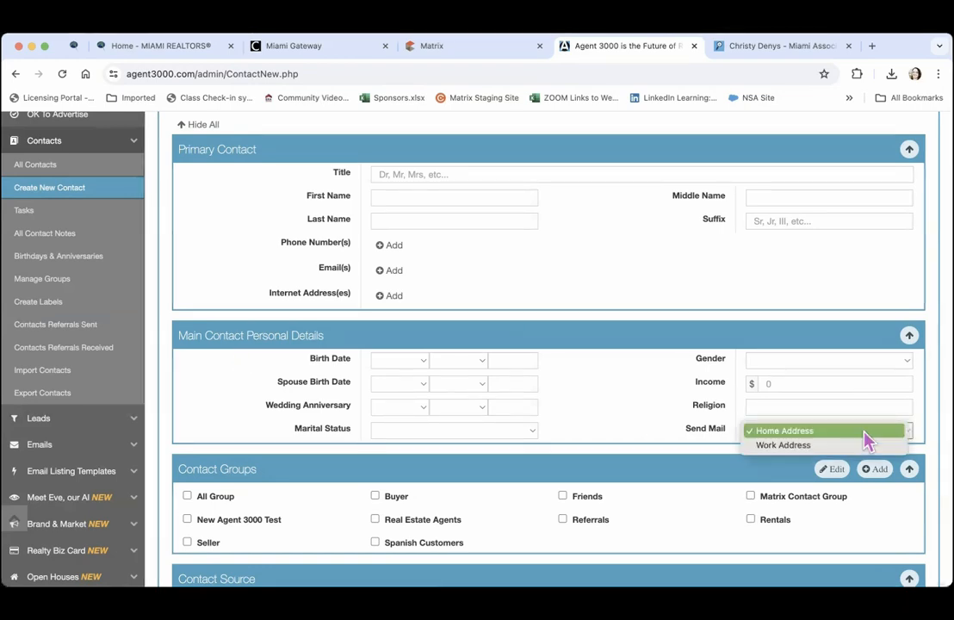
pyautogui.click(228, 378)
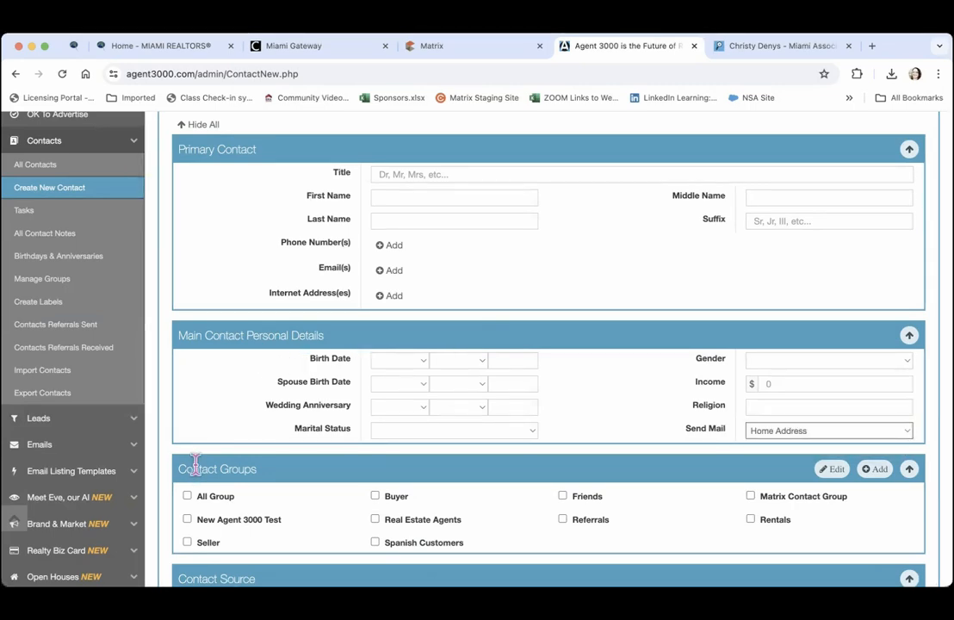
pyautogui.scroll(-5, 320, 487)
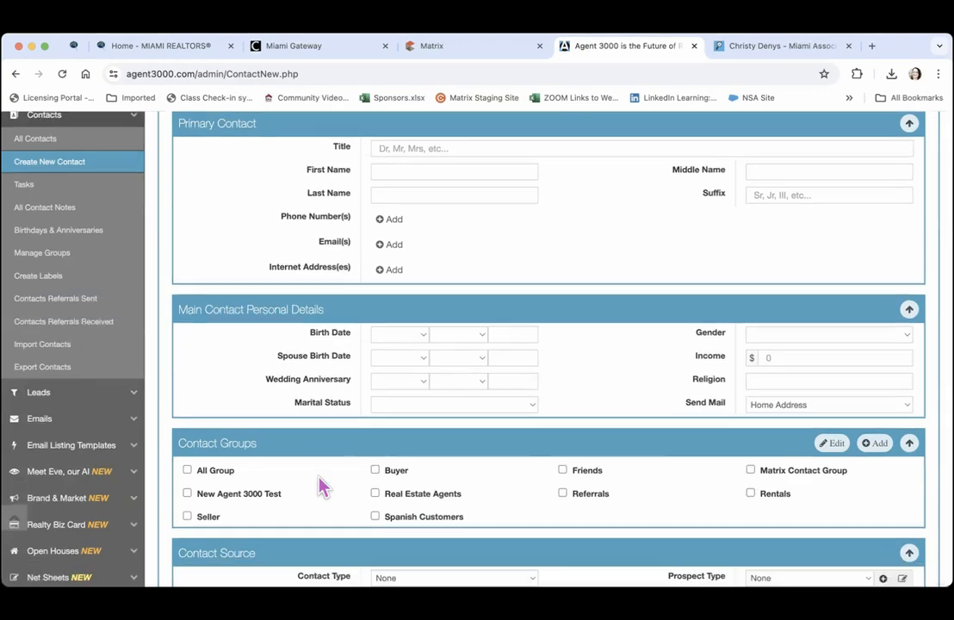
pyautogui.scroll(-4, 320, 486)
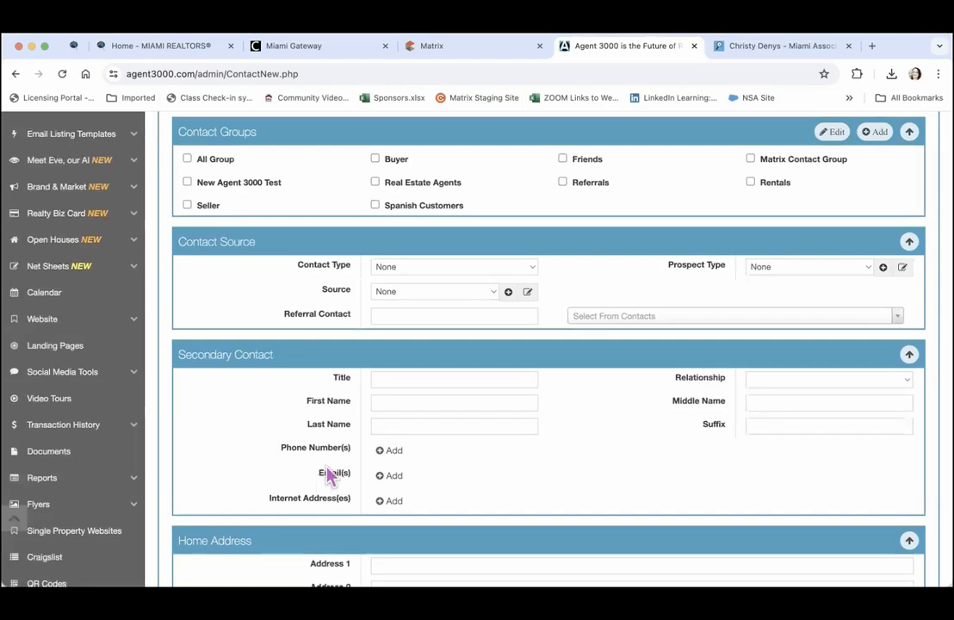
# In the Contact Groups editor, rename 'Friends' to 'Sphere of Influence' and close the editor
pyautogui.click(836, 134)
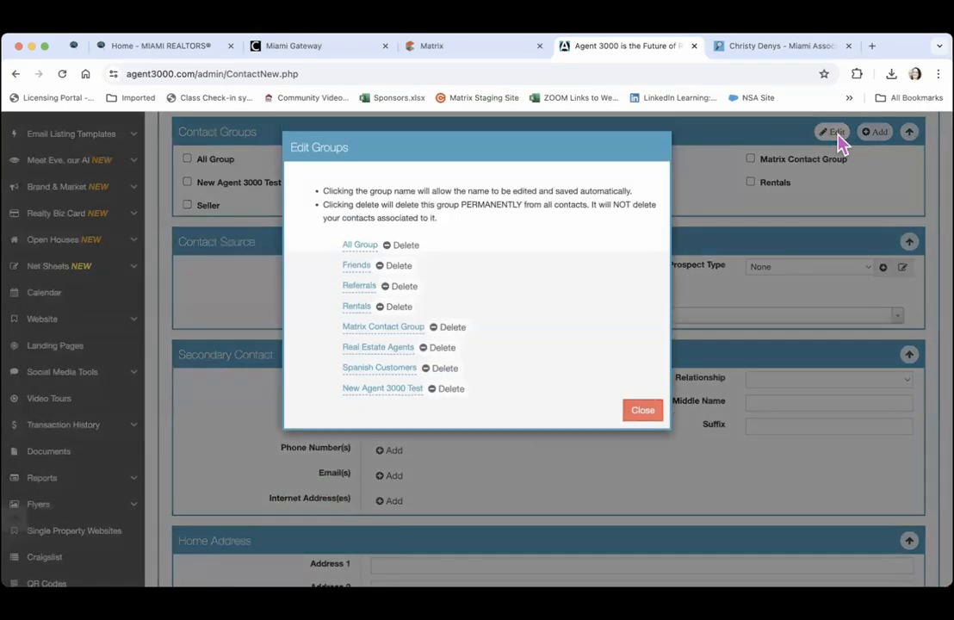
pyautogui.click(357, 266)
pyautogui.click(326, 280)
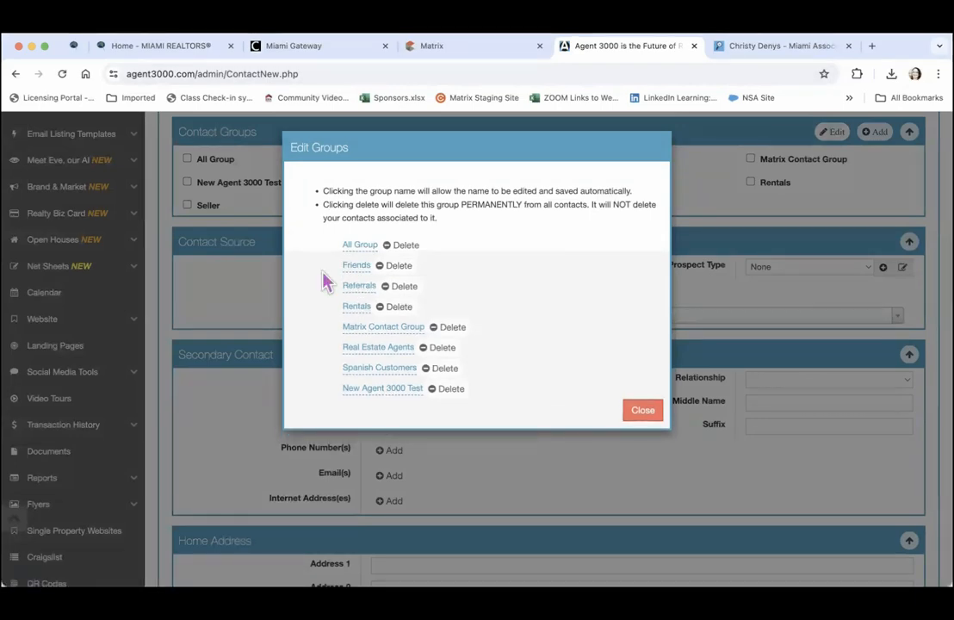
pyautogui.click(357, 266)
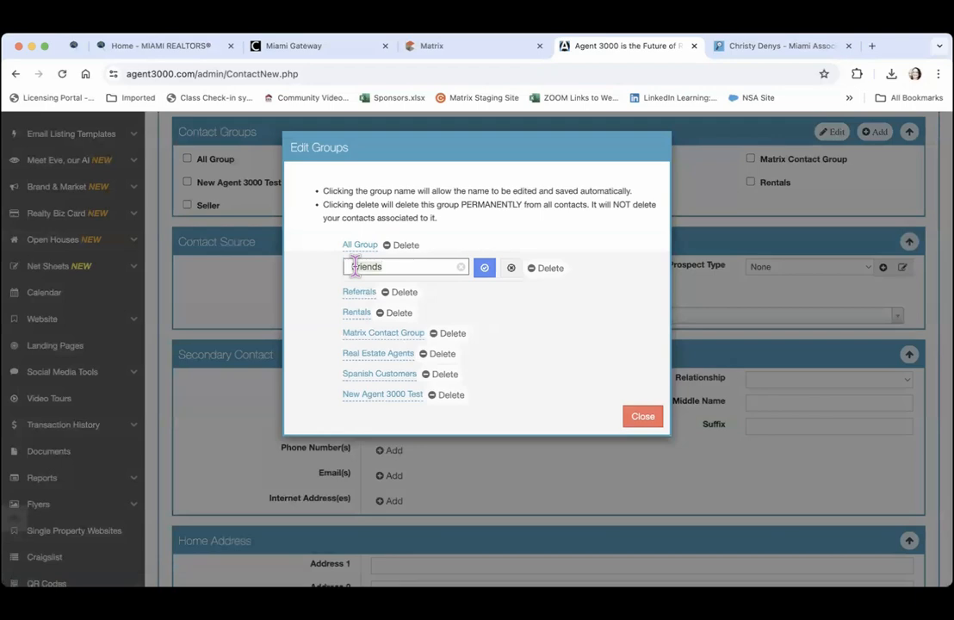
pyautogui.doubleClick(355, 266)
pyautogui.write('Sphere of ')
pyautogui.write('Infl')
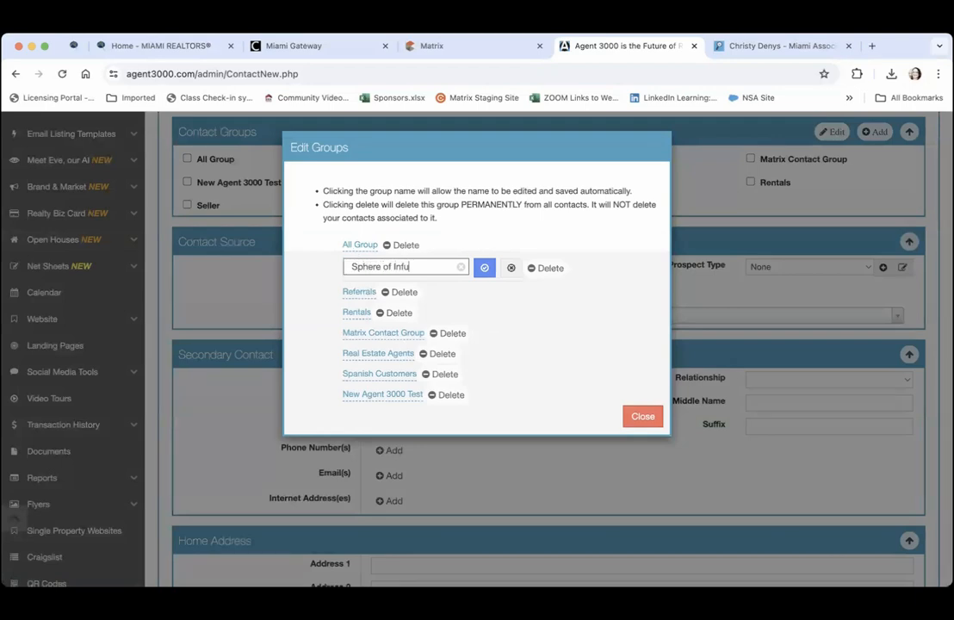
pyautogui.write('uence')
pyautogui.click(484, 270)
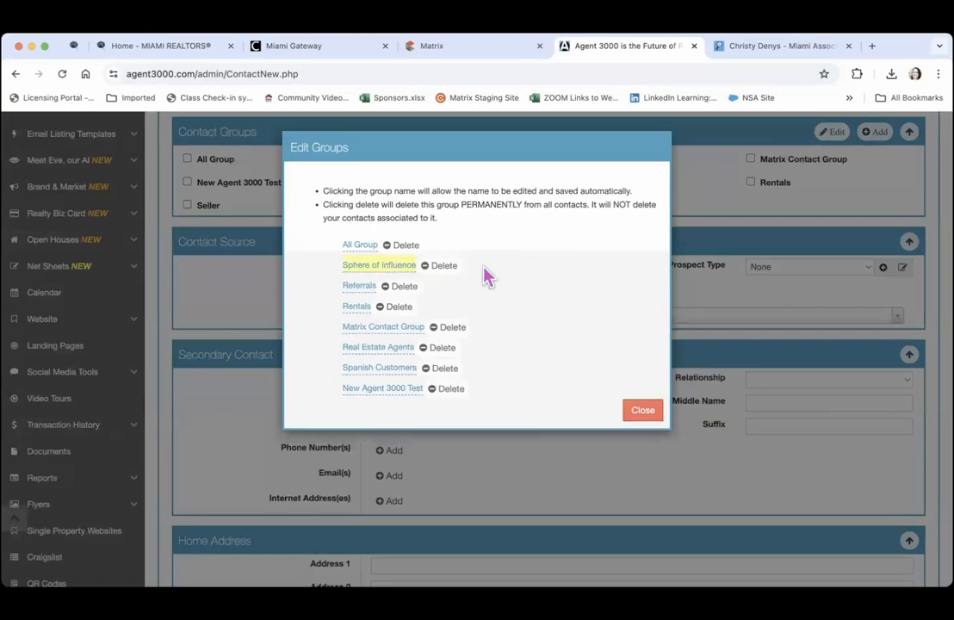
pyautogui.click(643, 411)
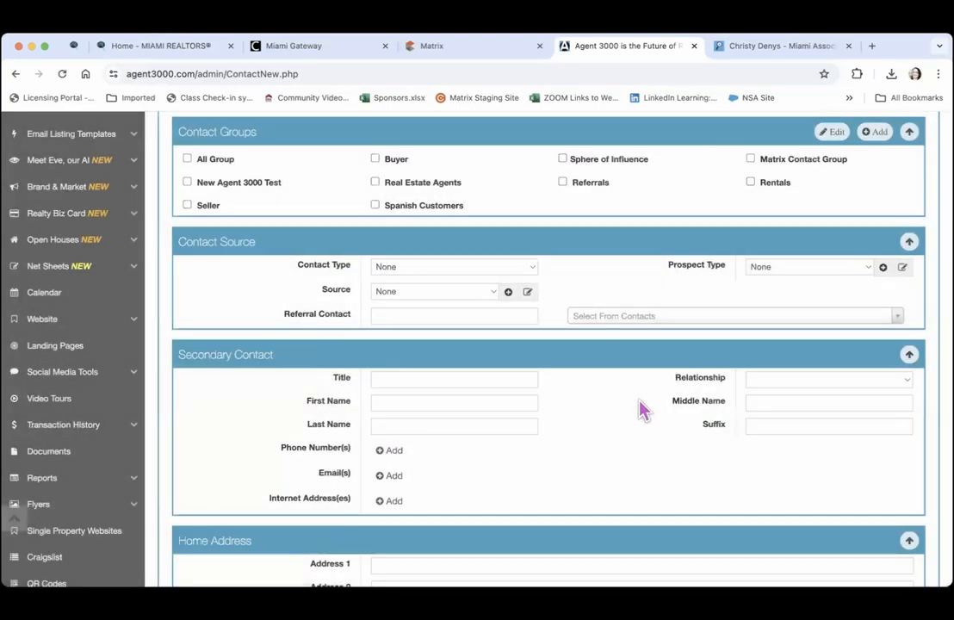
# Add a contact group named 'Open House Leads' and leave its box unticked for this contact
pyautogui.click(875, 133)
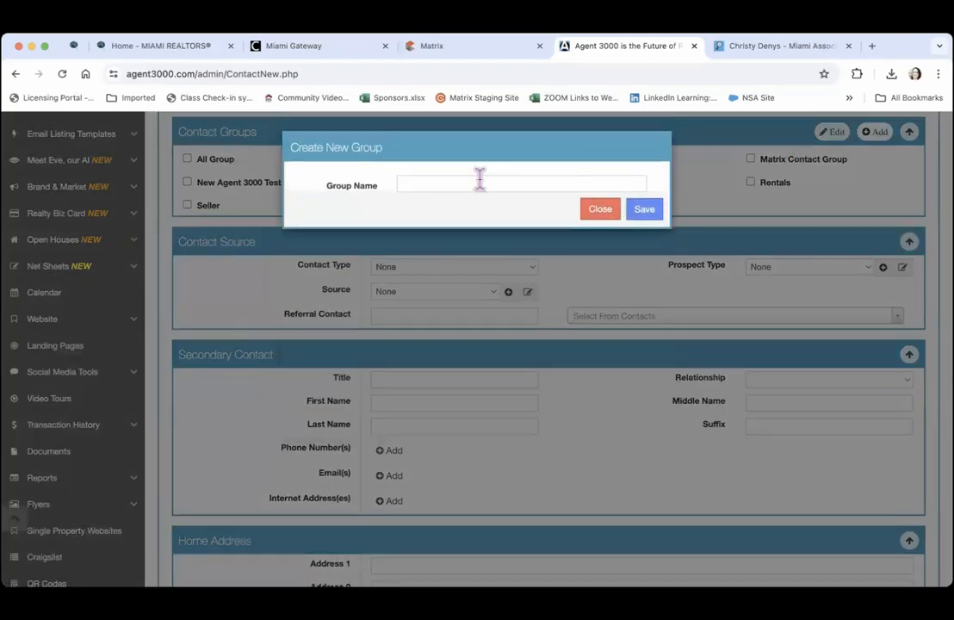
pyautogui.click(451, 182)
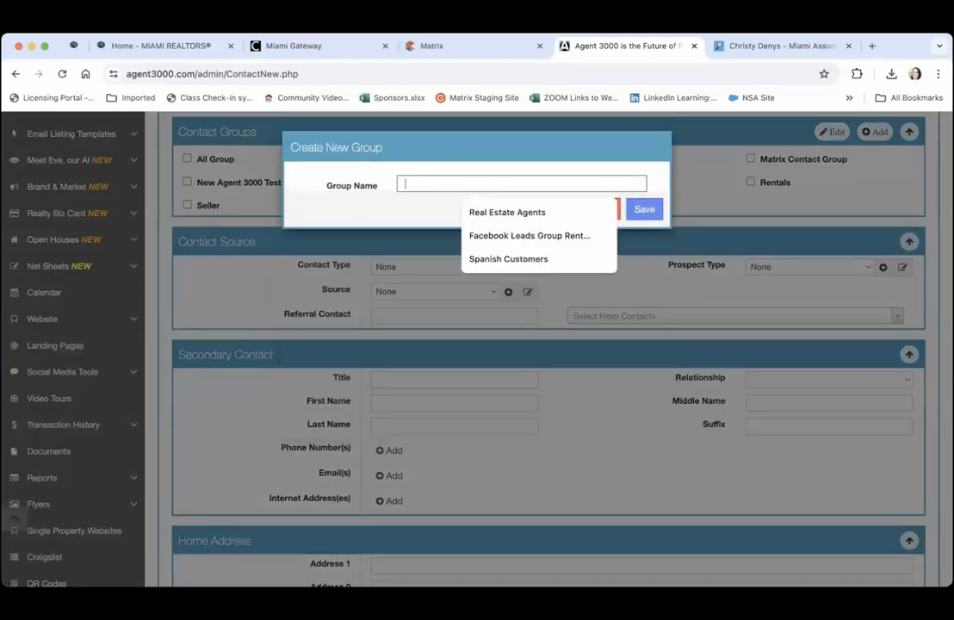
pyautogui.write('New')
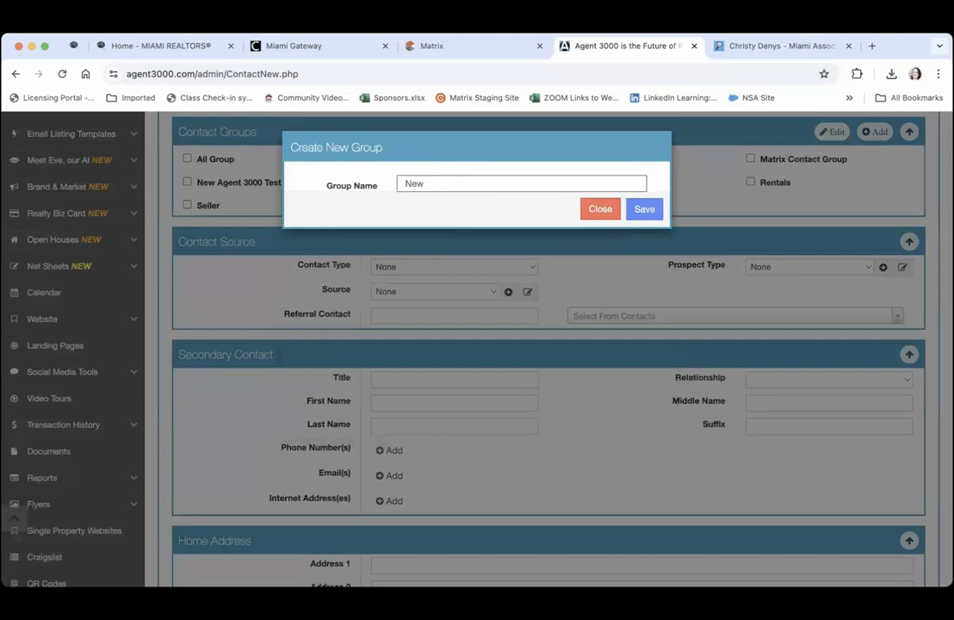
pyautogui.press('BackSpace')
pyautogui.press('BackSpace')
pyautogui.press('BackSpace')
pyautogui.write('Open House Leads')
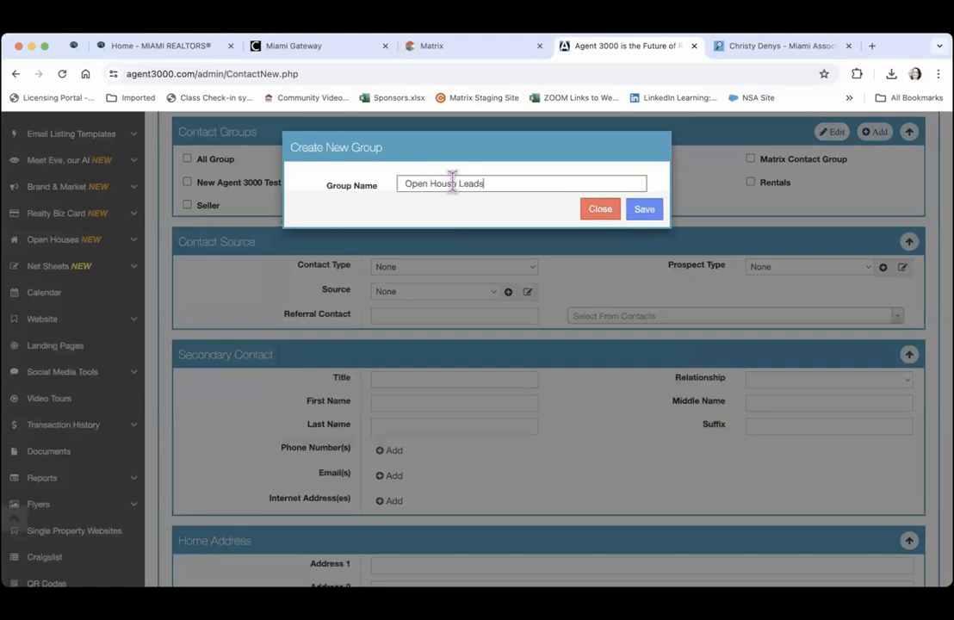
pyautogui.click(644, 208)
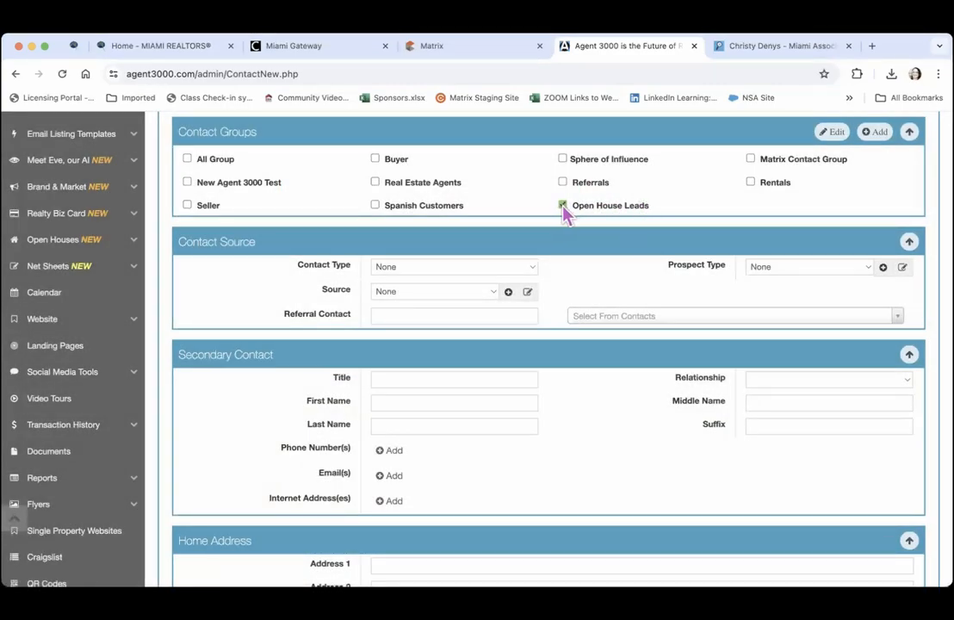
pyautogui.click(562, 206)
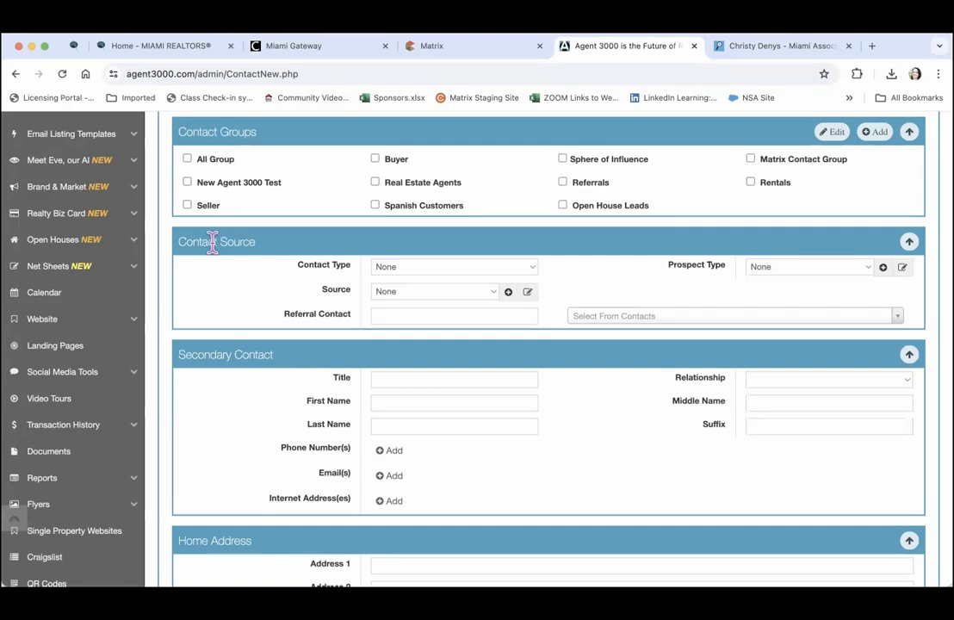
pyautogui.click(527, 269)
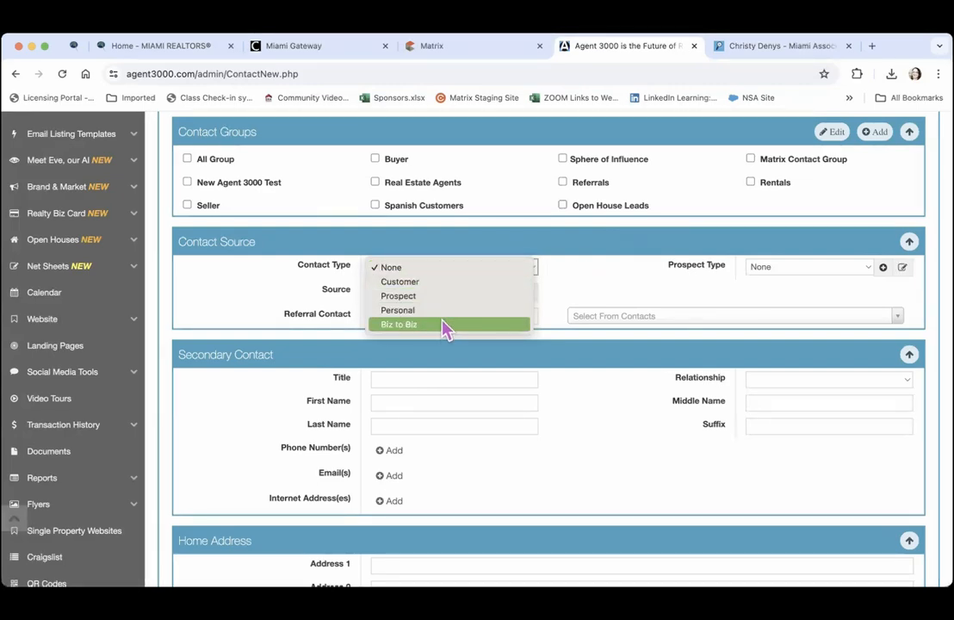
pyautogui.click(597, 273)
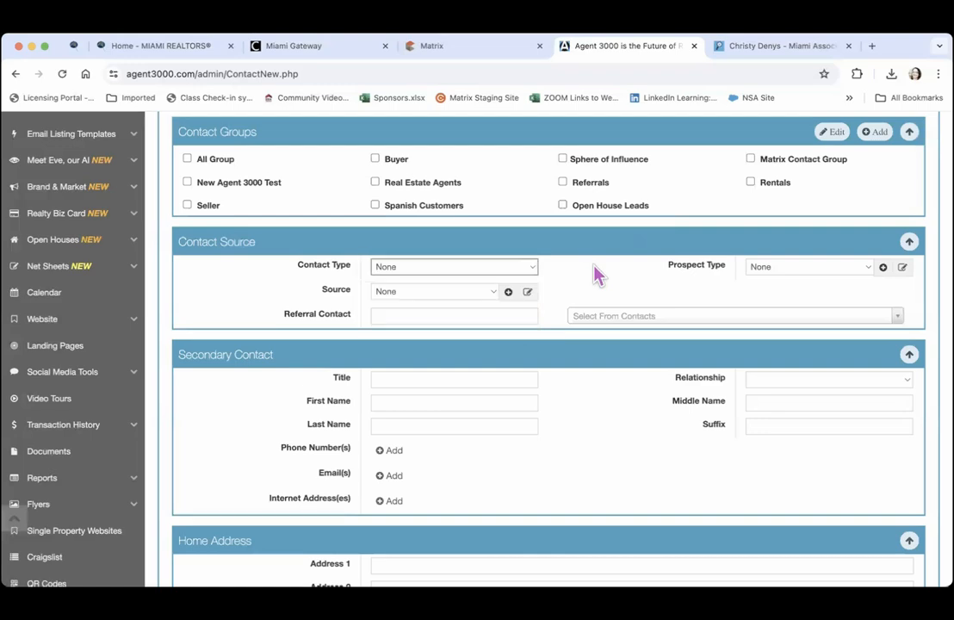
pyautogui.click(858, 268)
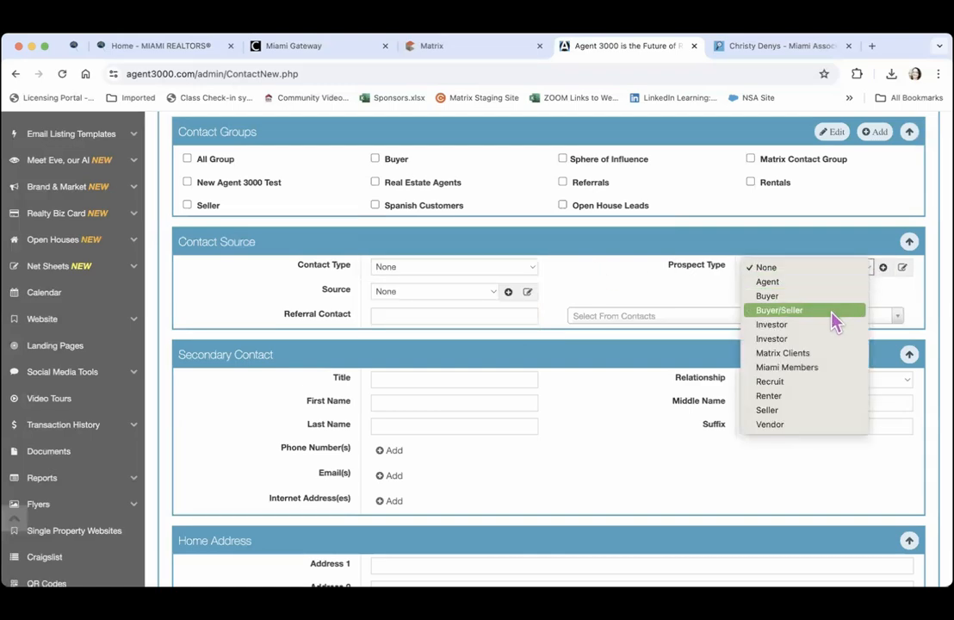
pyautogui.click(696, 305)
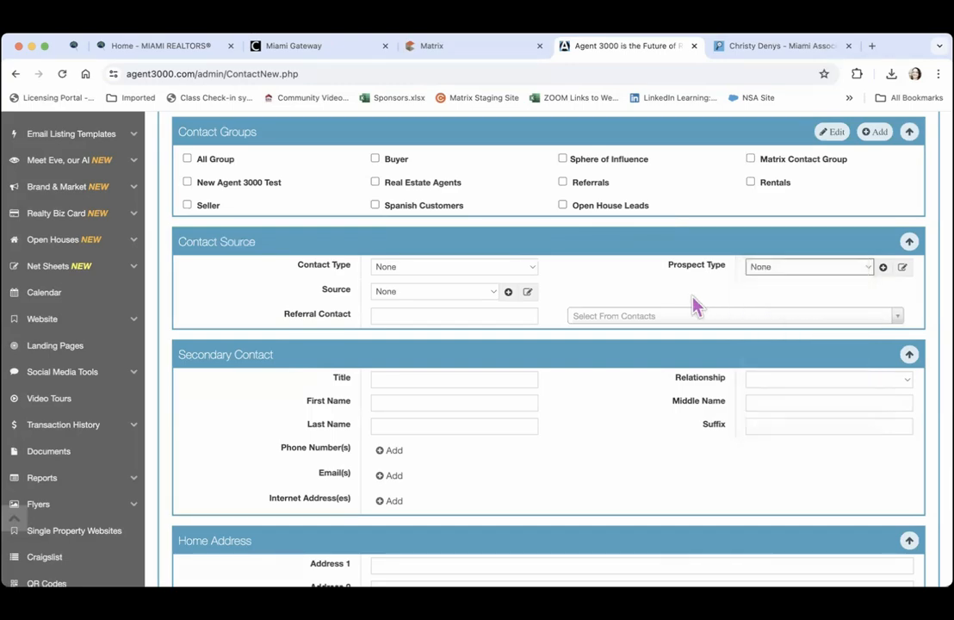
pyautogui.click(902, 269)
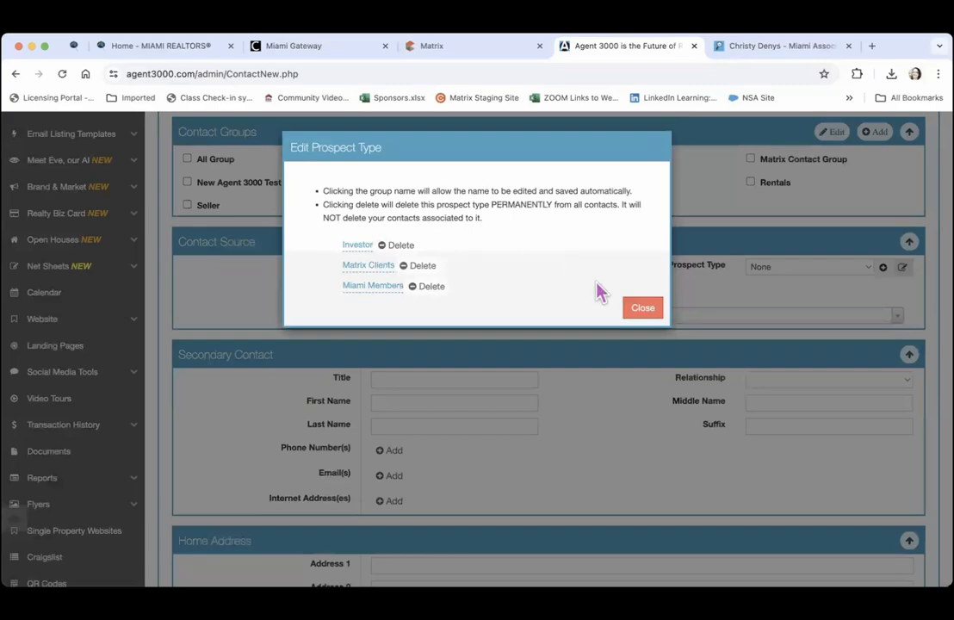
pyautogui.click(640, 308)
pyautogui.click(839, 279)
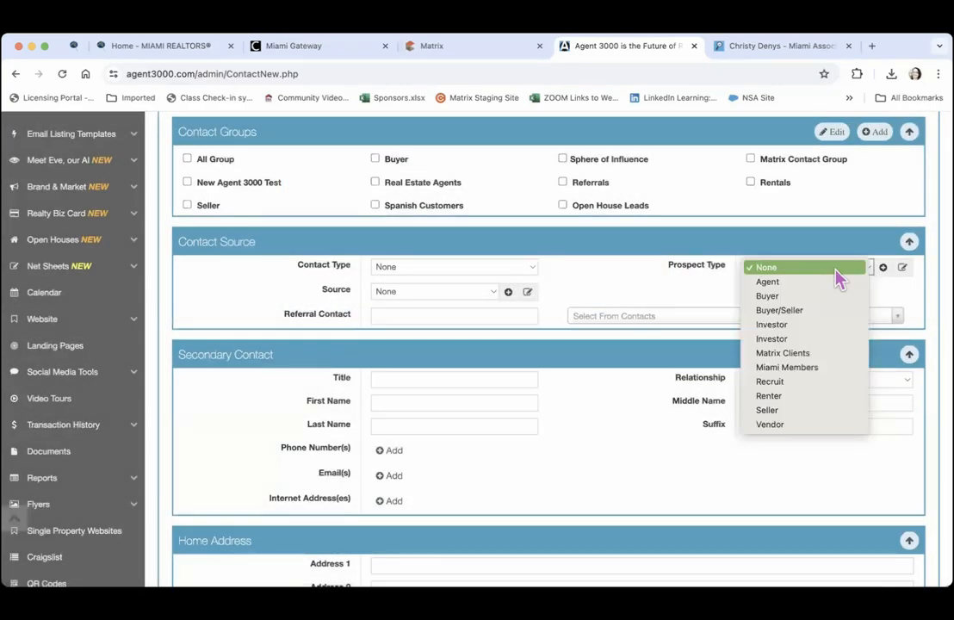
pyautogui.click(876, 291)
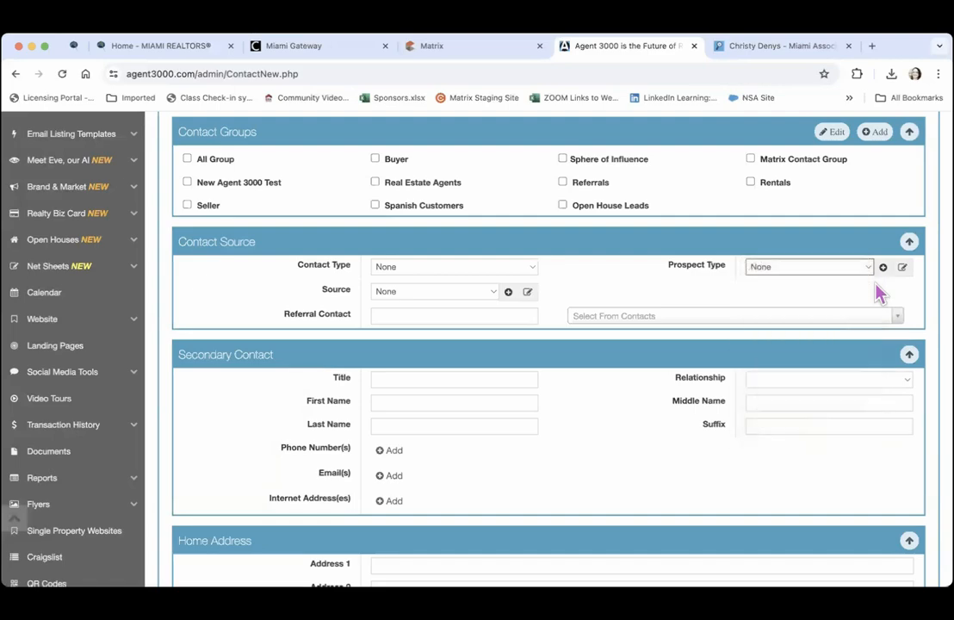
pyautogui.click(883, 268)
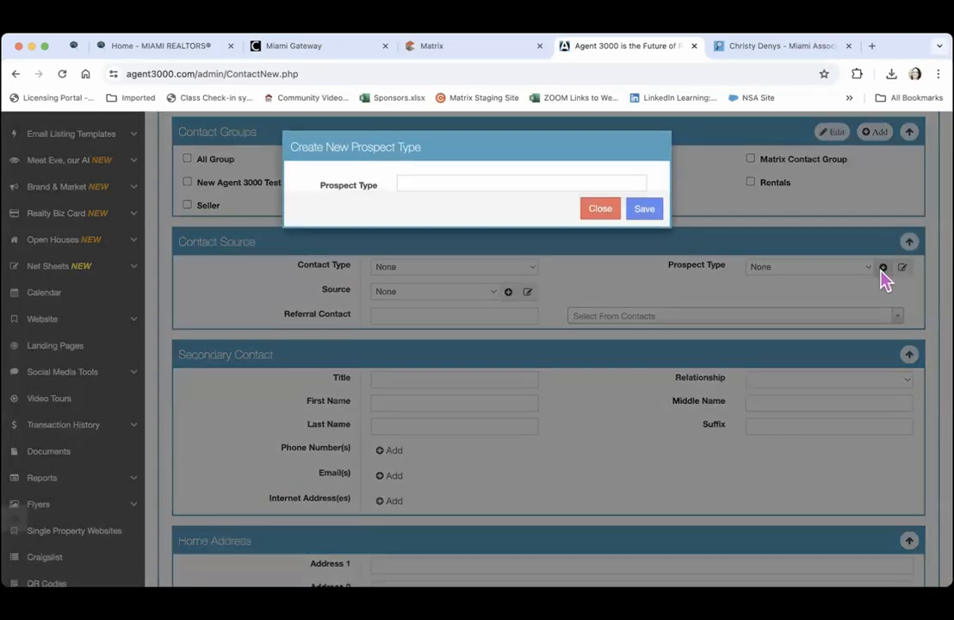
pyautogui.click(490, 180)
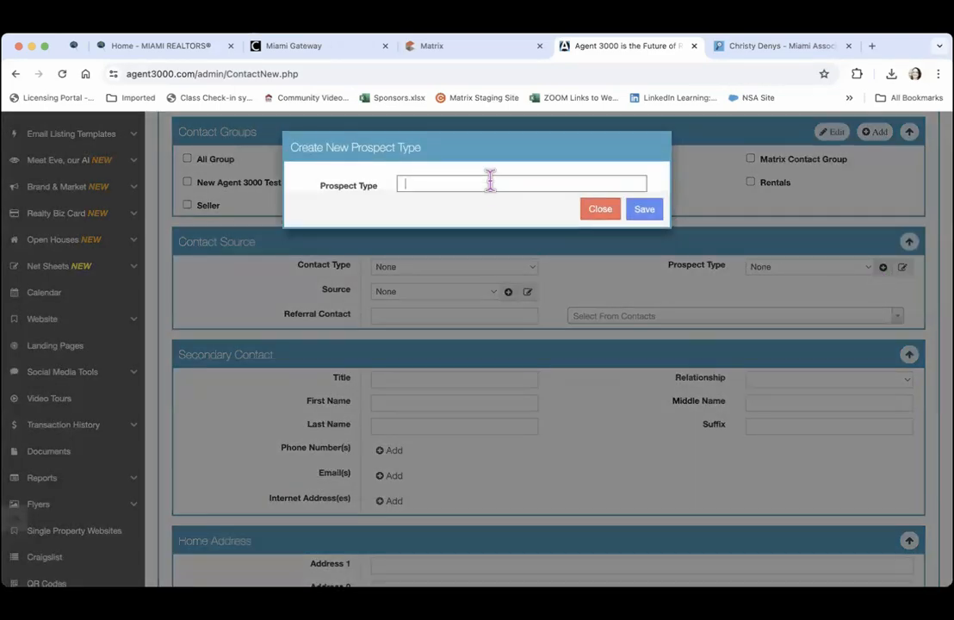
pyautogui.click(597, 210)
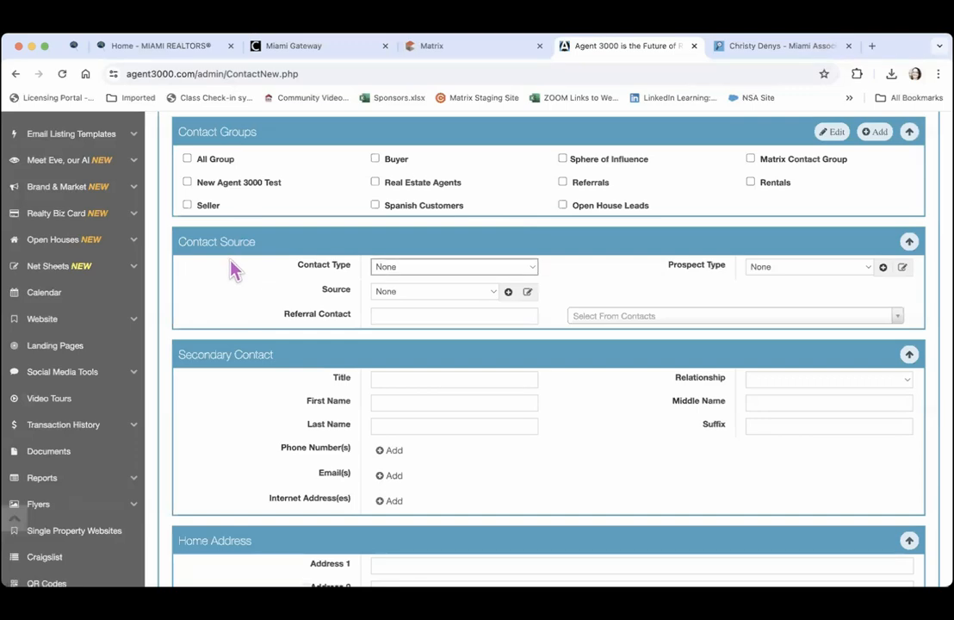
pyautogui.click(488, 294)
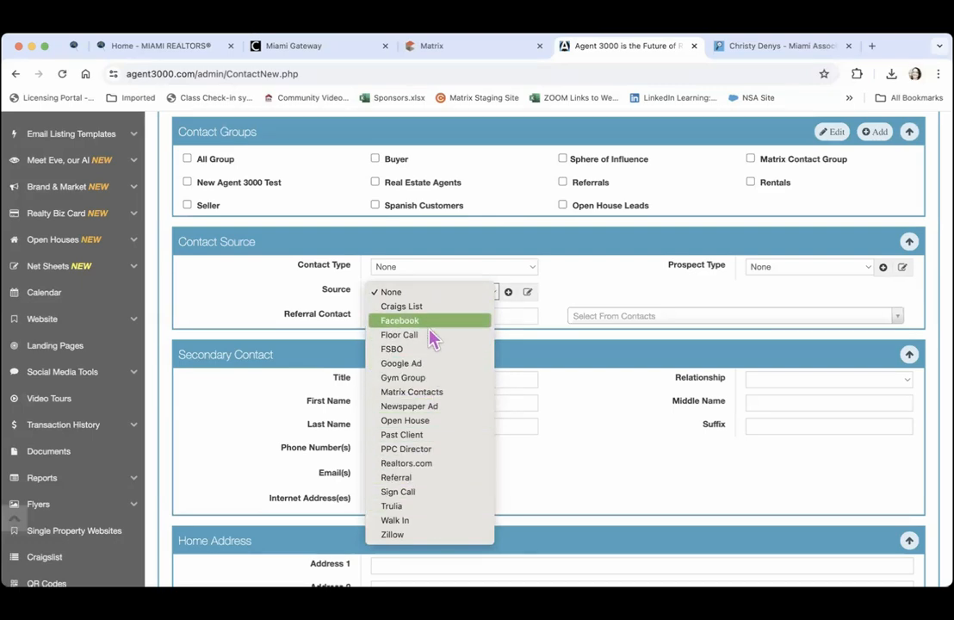
pyautogui.click(266, 293)
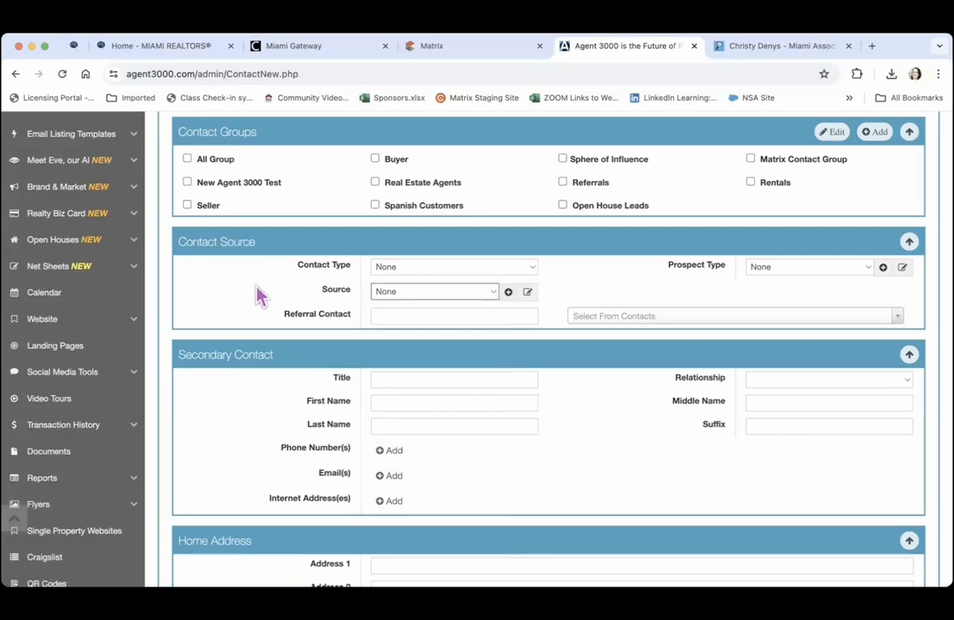
pyautogui.click(381, 316)
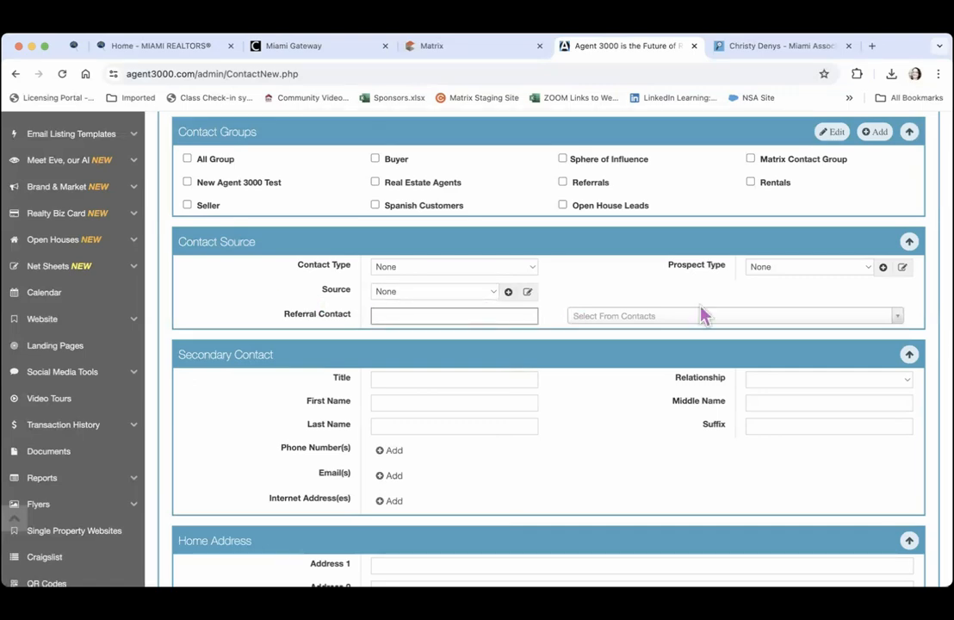
pyautogui.click(757, 318)
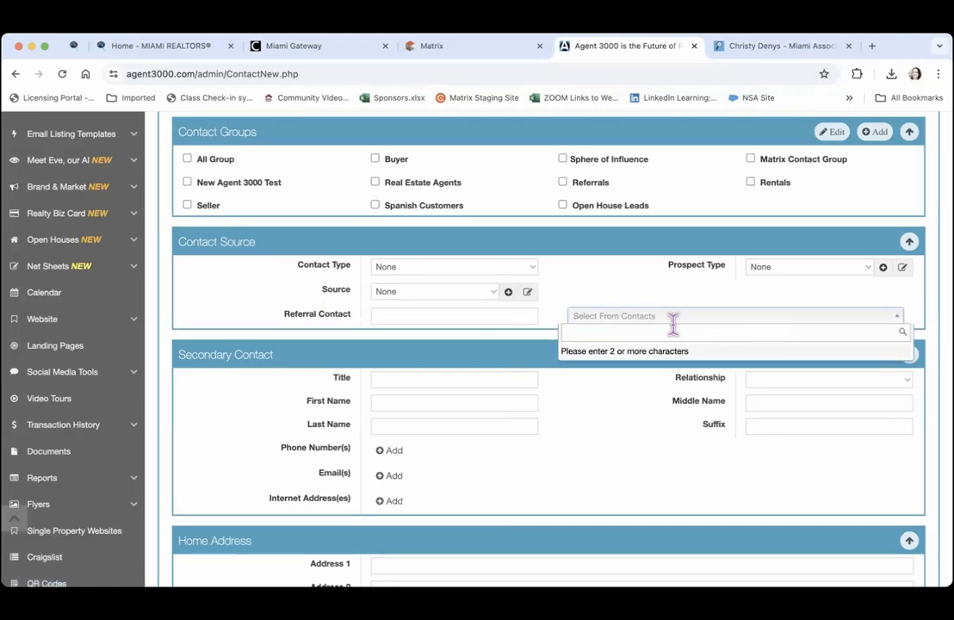
pyautogui.click(222, 295)
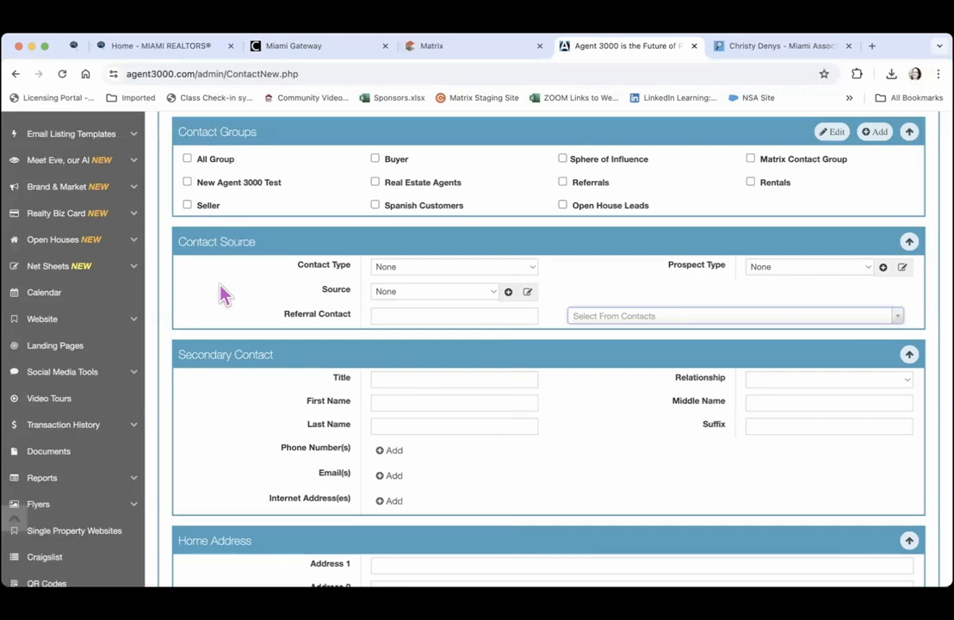
pyautogui.press('Down')
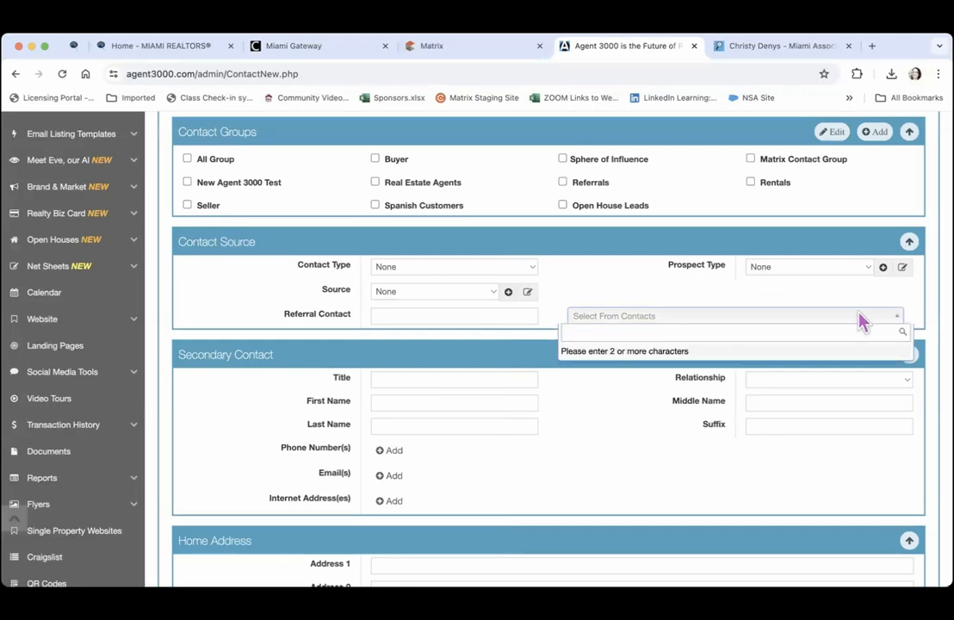
pyautogui.click(930, 356)
pyautogui.press('Down')
pyautogui.click(226, 414)
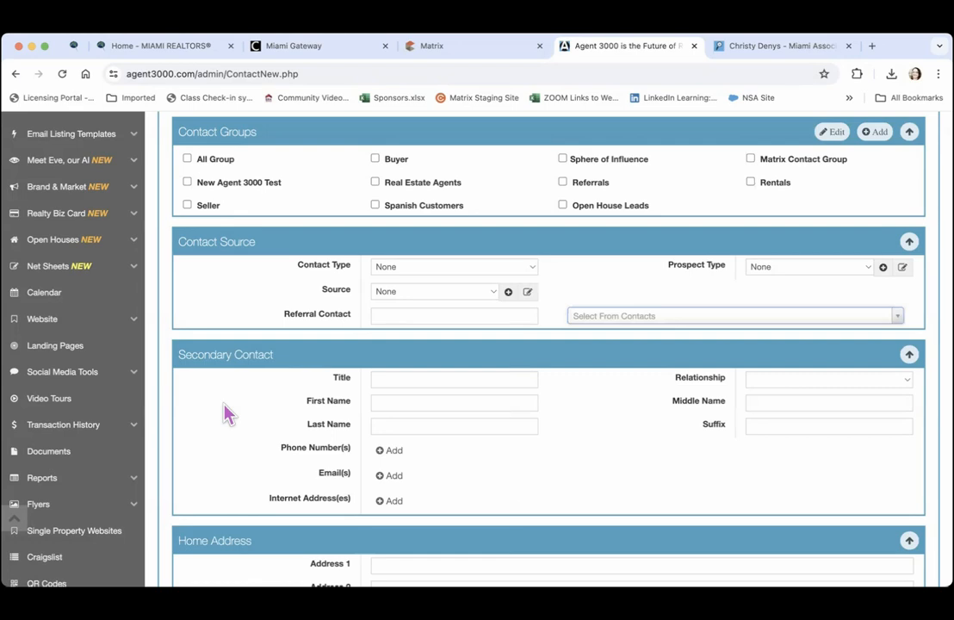
pyautogui.click(377, 379)
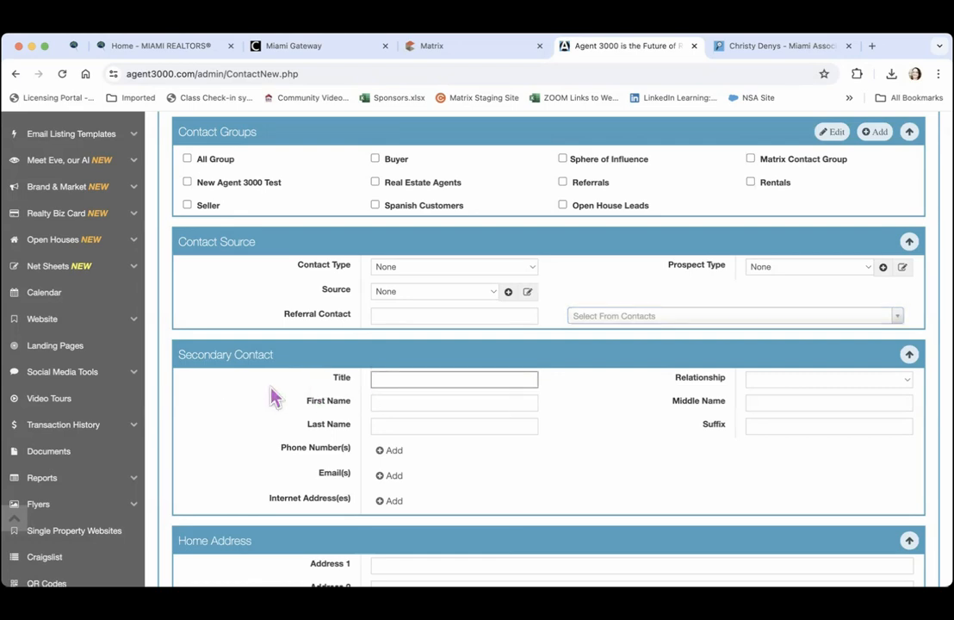
pyautogui.press('Tab')
pyautogui.press('Tab')
pyautogui.press('Tab')
pyautogui.press('Tab')
pyautogui.press('Tab')
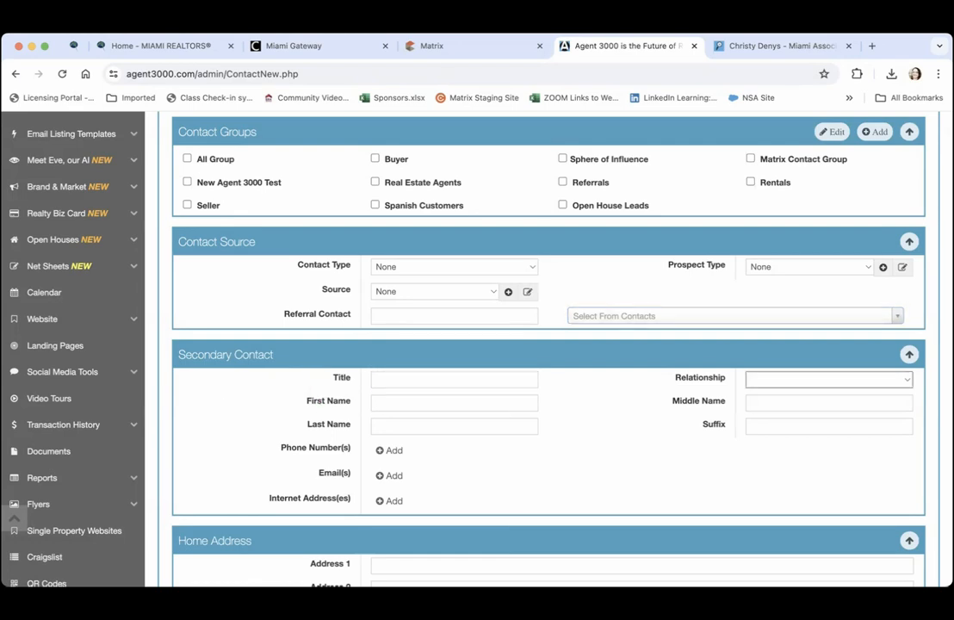
pyautogui.press('Tab')
pyautogui.press('Tab')
pyautogui.press('Tab')
pyautogui.press('Tab')
pyautogui.press('Tab')
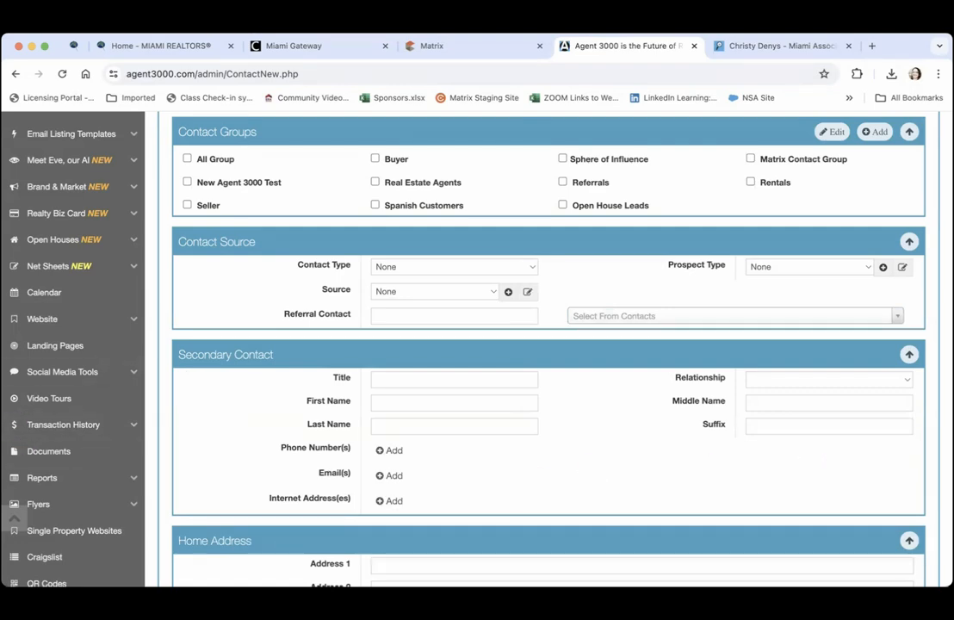
# Abandon the unsaved new contact form by going Back to Contacts
pyautogui.scroll(-10, 905, 554)
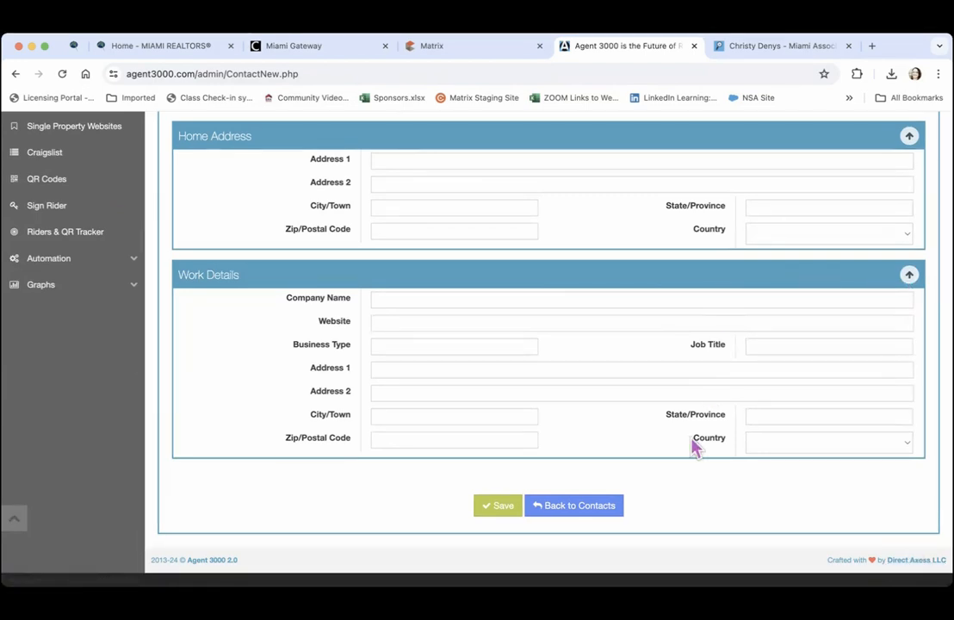
pyautogui.click(572, 511)
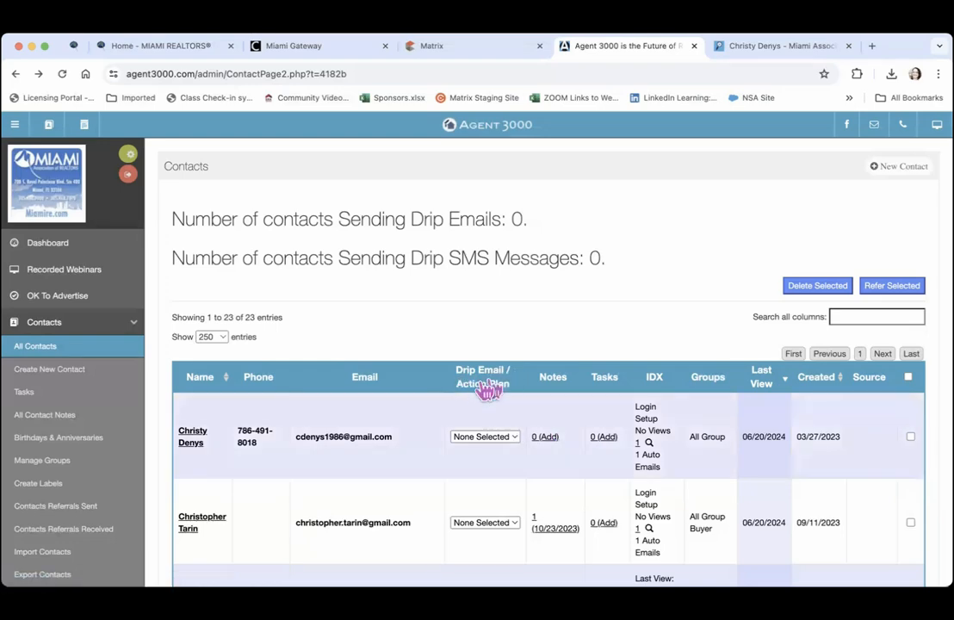
pyautogui.click(511, 439)
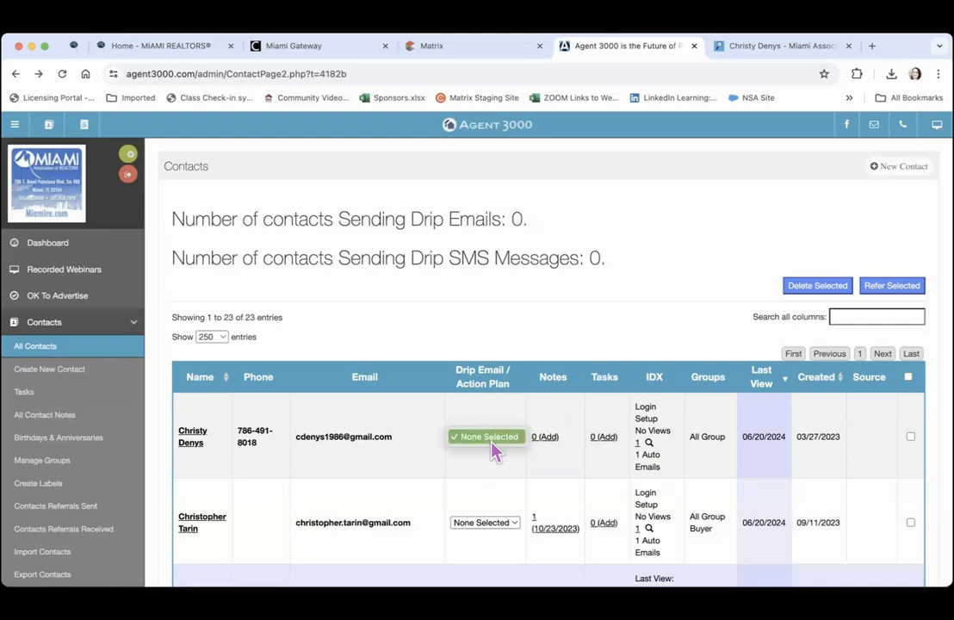
pyautogui.click(493, 435)
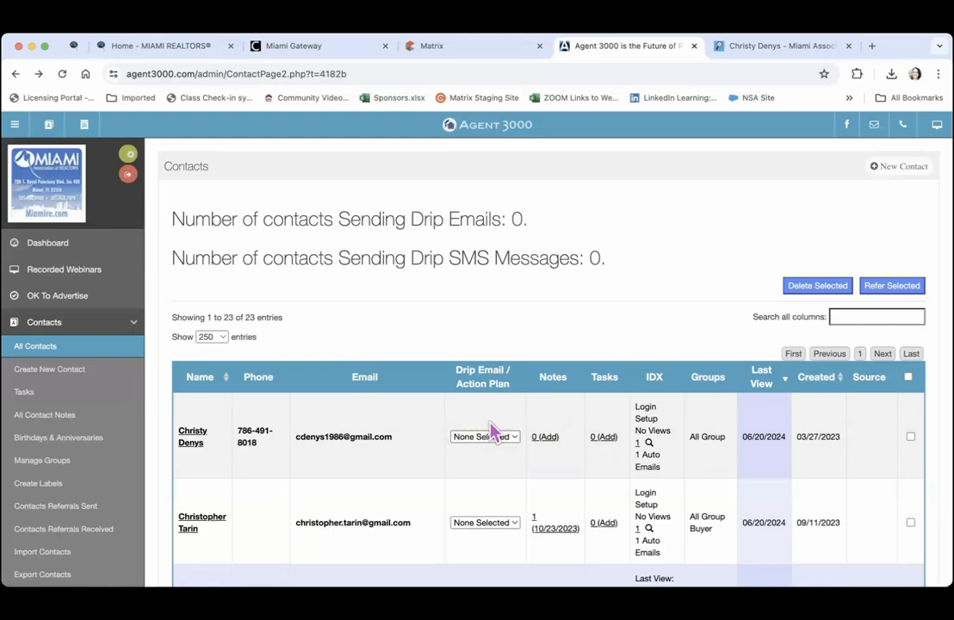
pyautogui.click(493, 439)
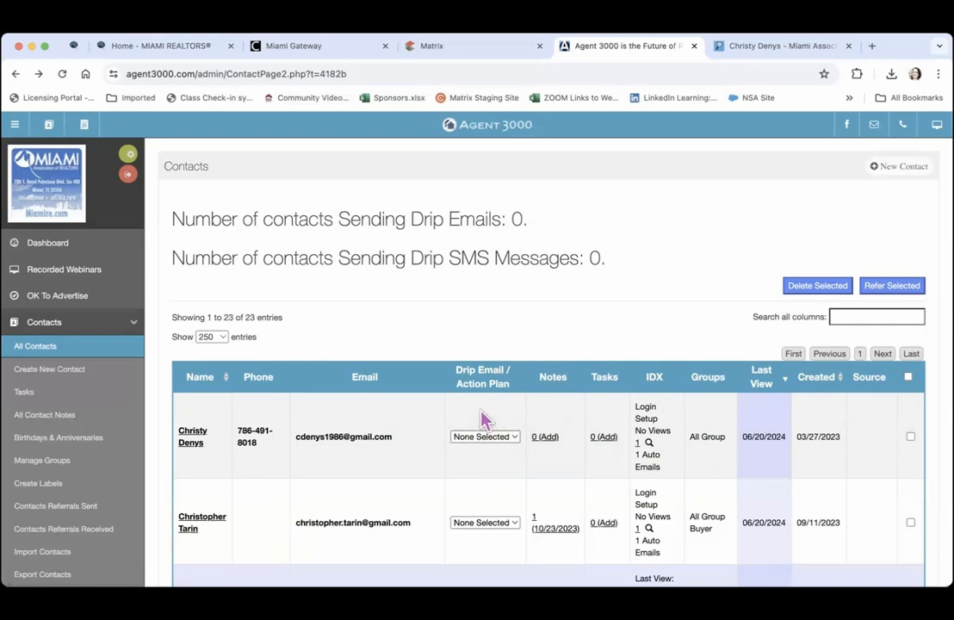
# Save the note 'Follow up June 24 about Listing' on the first contact
pyautogui.click(552, 443)
pyautogui.click(414, 198)
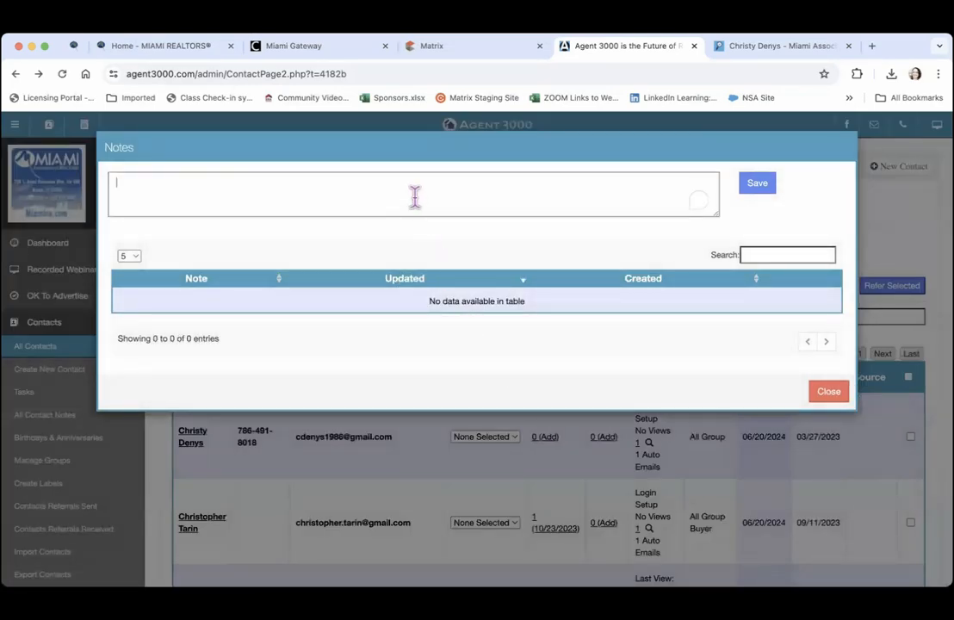
pyautogui.write('Follow up June 24 about List')
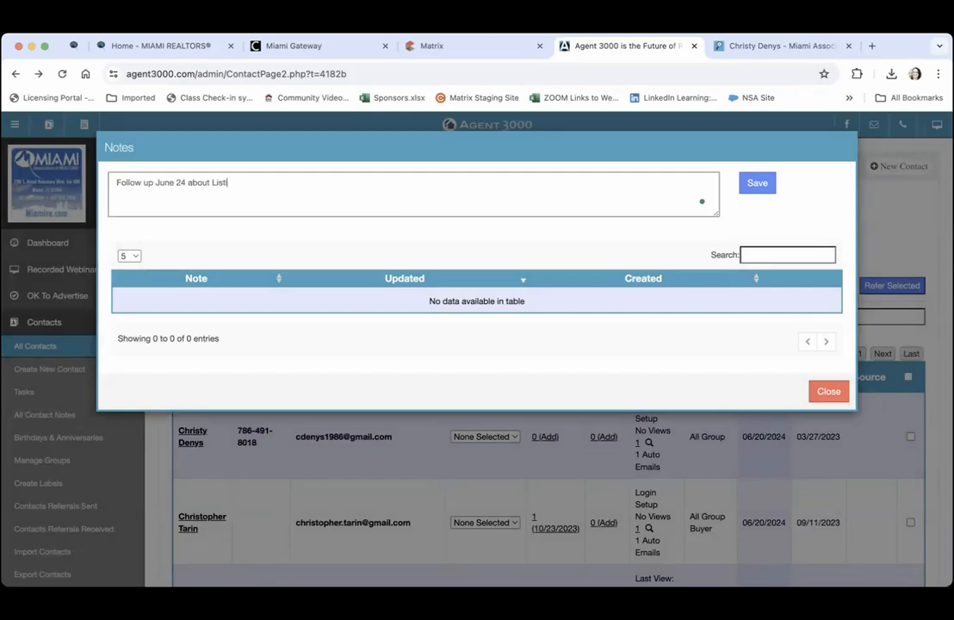
pyautogui.write('ing')
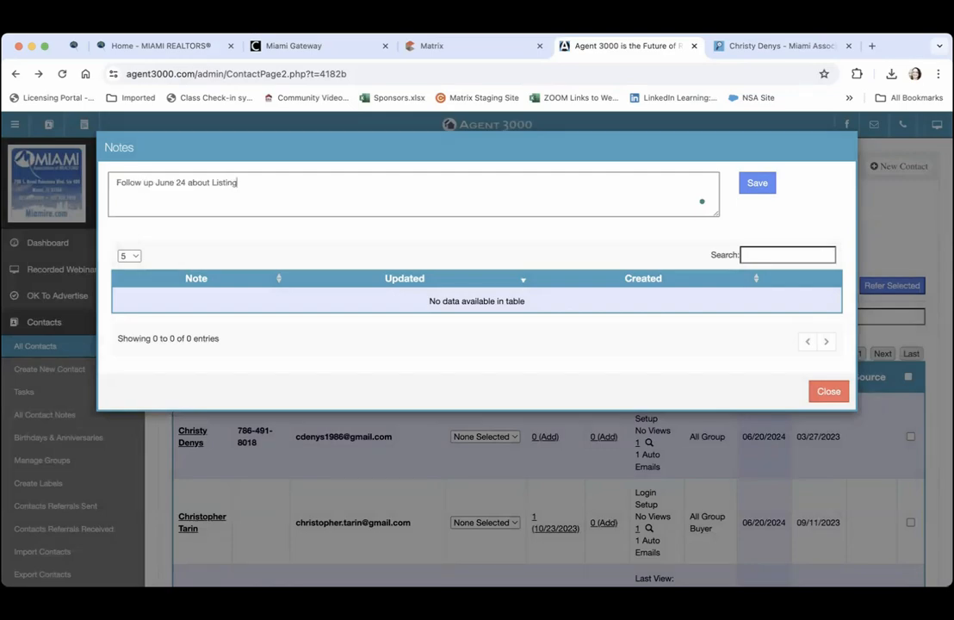
pyautogui.click(759, 191)
pyautogui.click(824, 393)
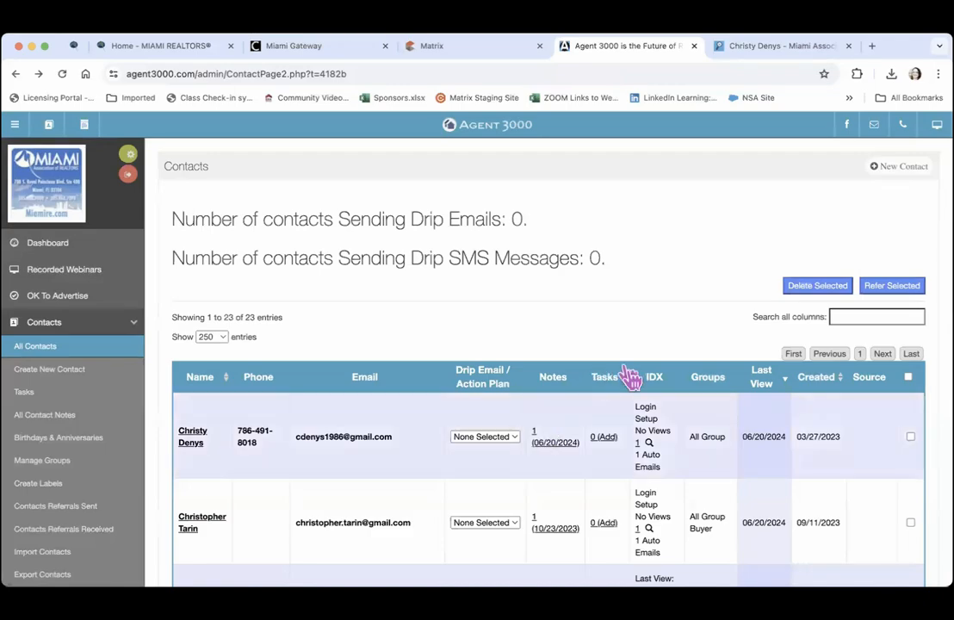
# Add a General Task for the first contact on June 22, 2024 with an Email Me reminder
pyautogui.click(604, 437)
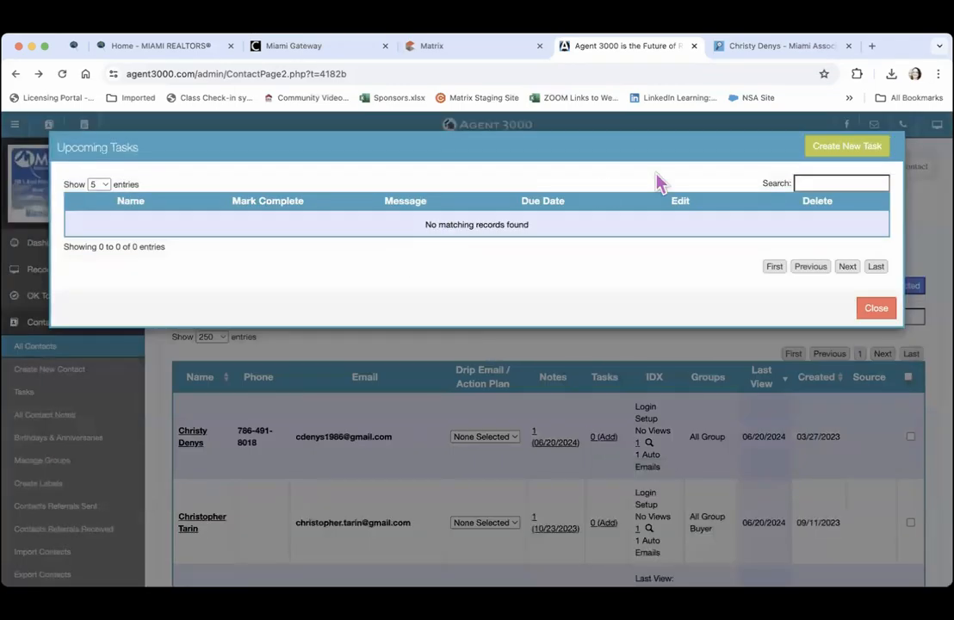
pyautogui.click(861, 147)
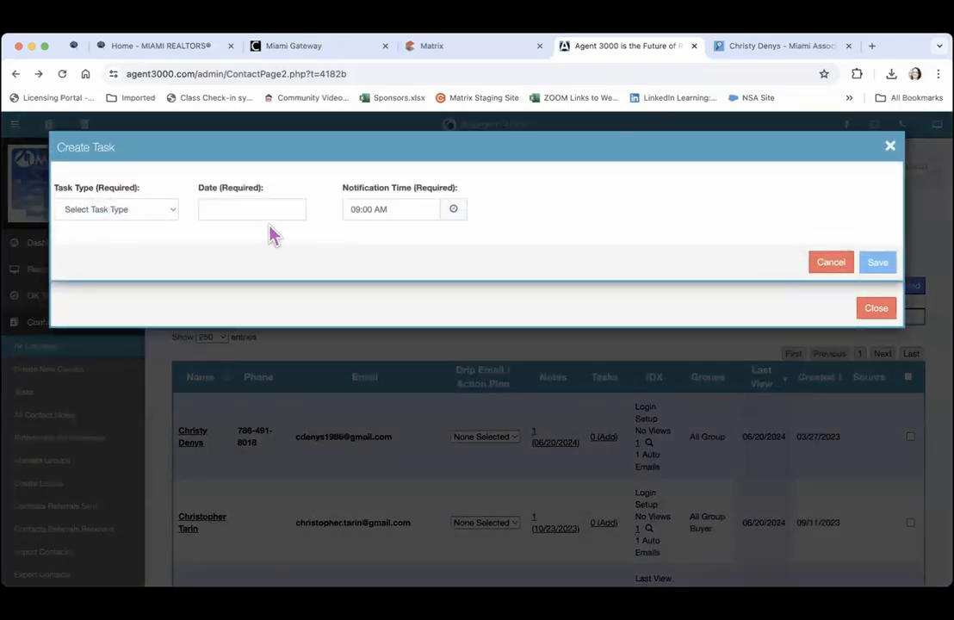
pyautogui.click(158, 218)
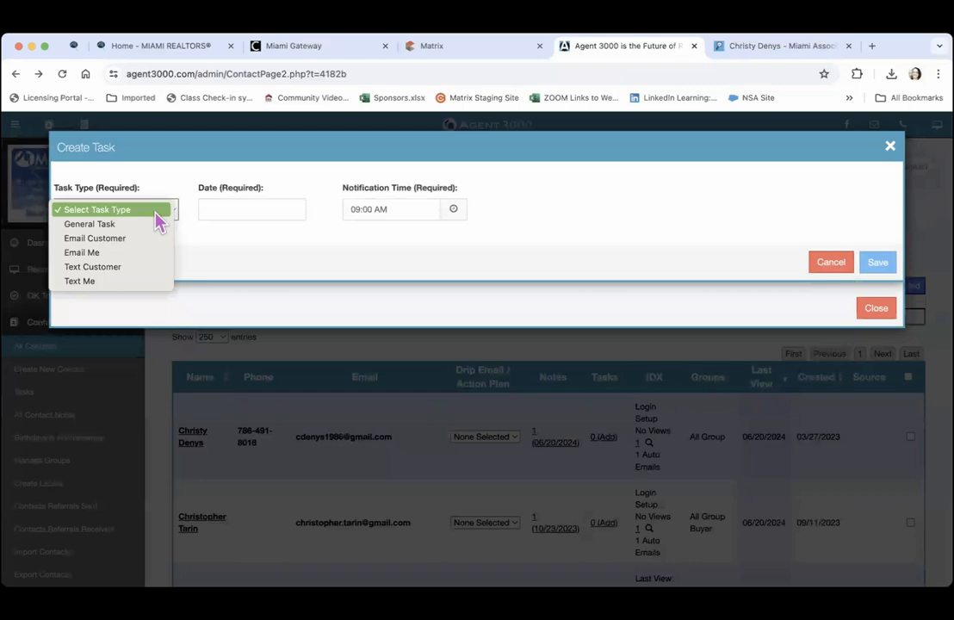
pyautogui.click(145, 224)
pyautogui.click(243, 207)
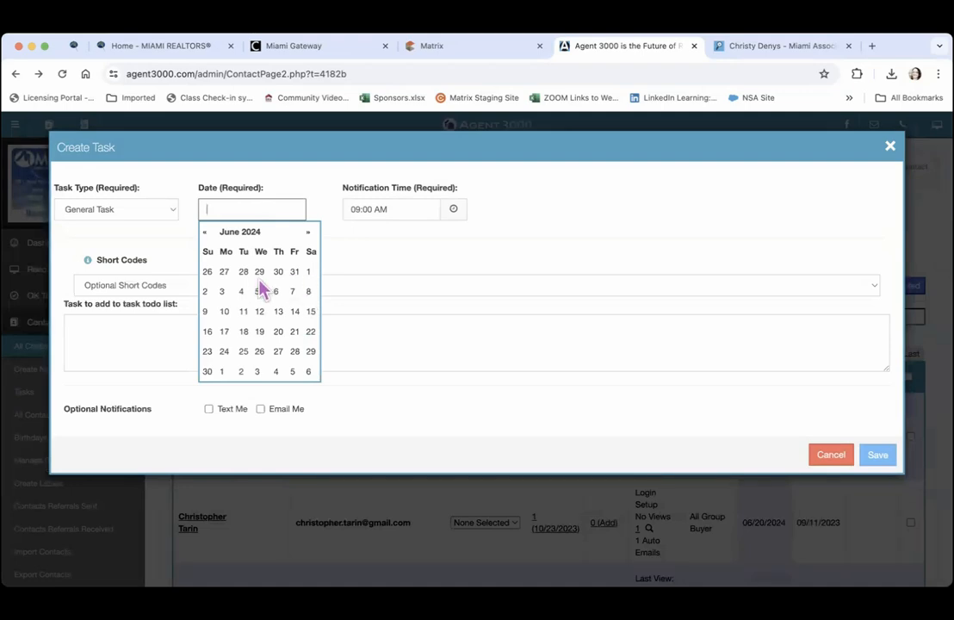
pyautogui.click(311, 332)
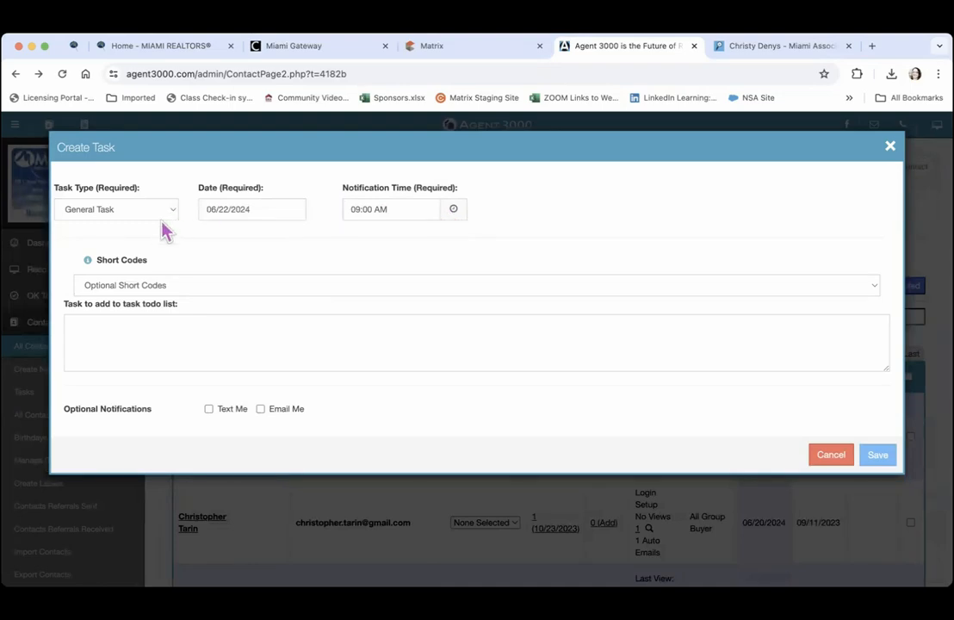
pyautogui.click(194, 288)
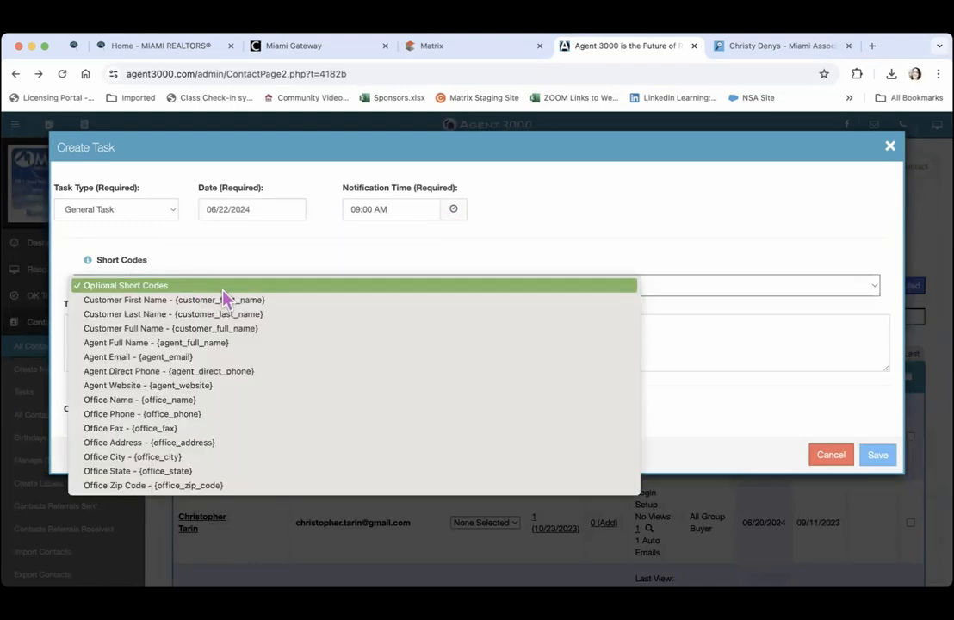
pyautogui.click(234, 303)
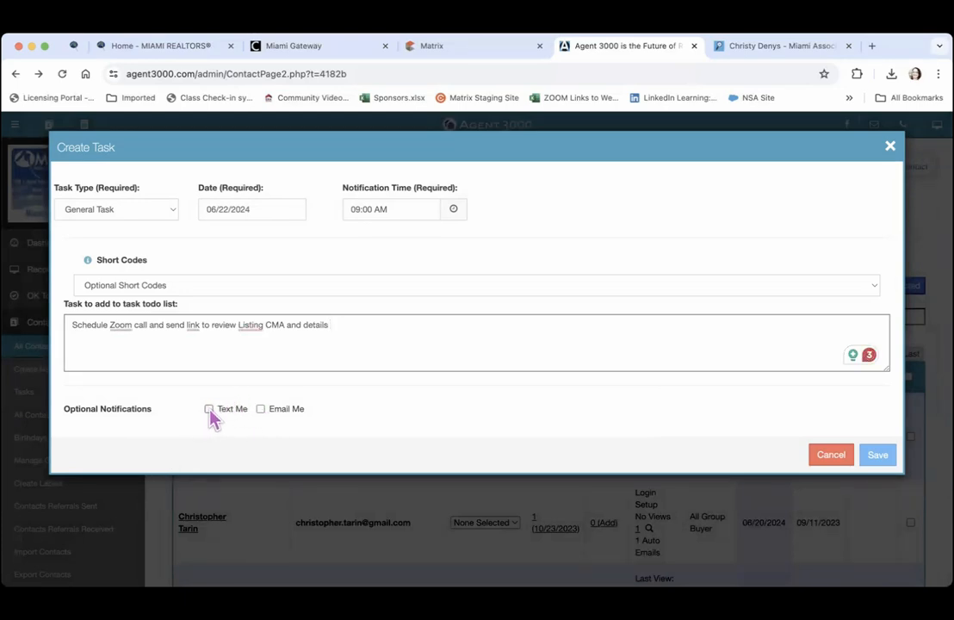
pyautogui.click(260, 409)
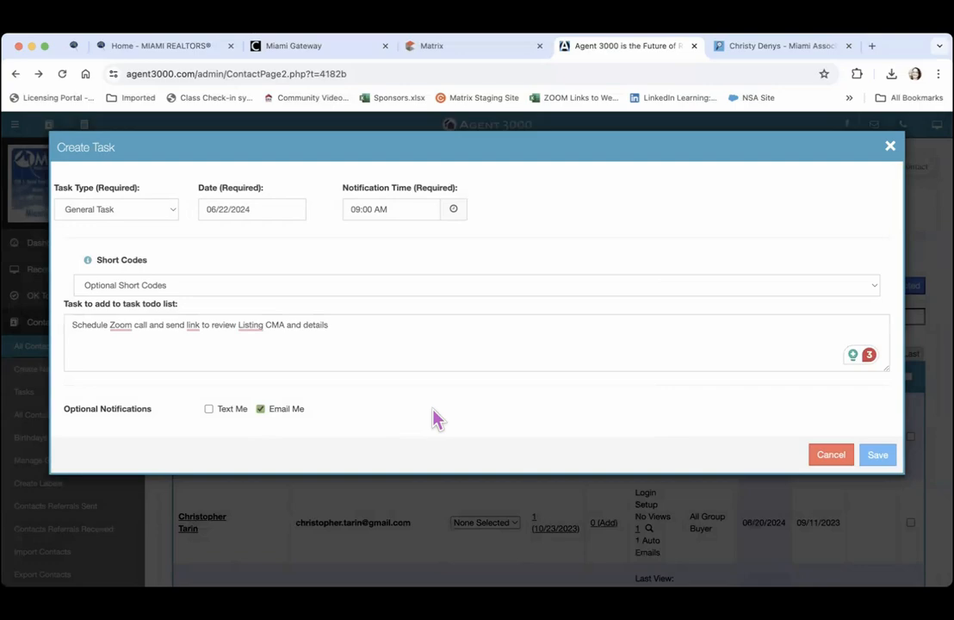
pyautogui.click(877, 455)
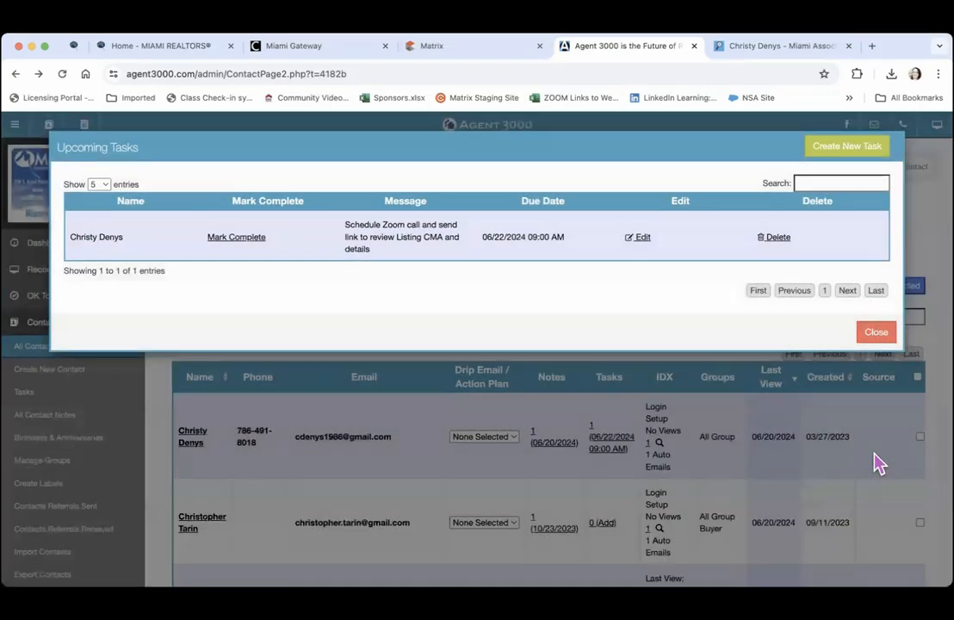
pyautogui.click(876, 331)
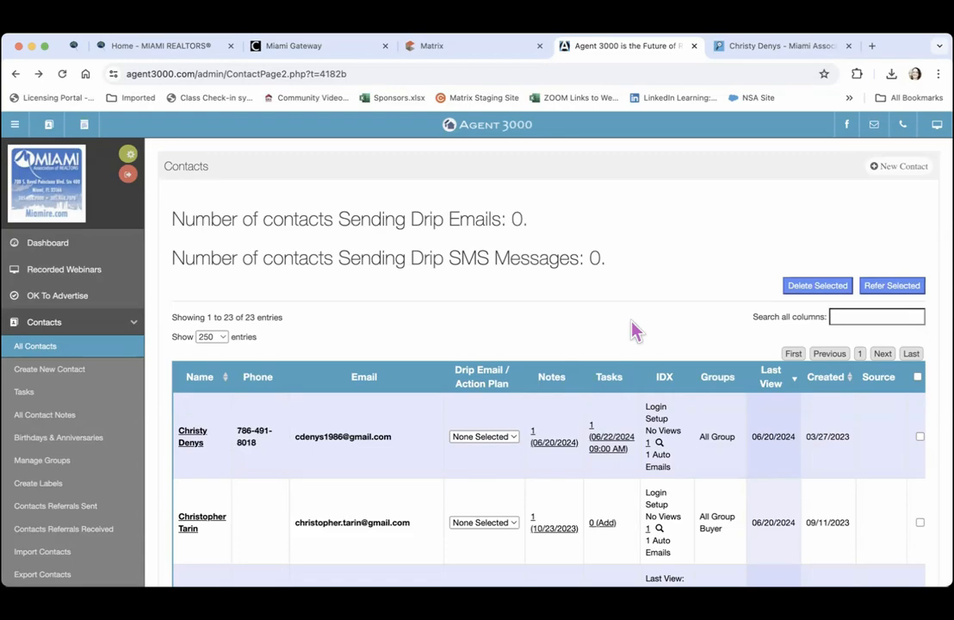
# Scroll down the contacts table and open a lower contact's details page
pyautogui.scroll(-5, 634, 330)
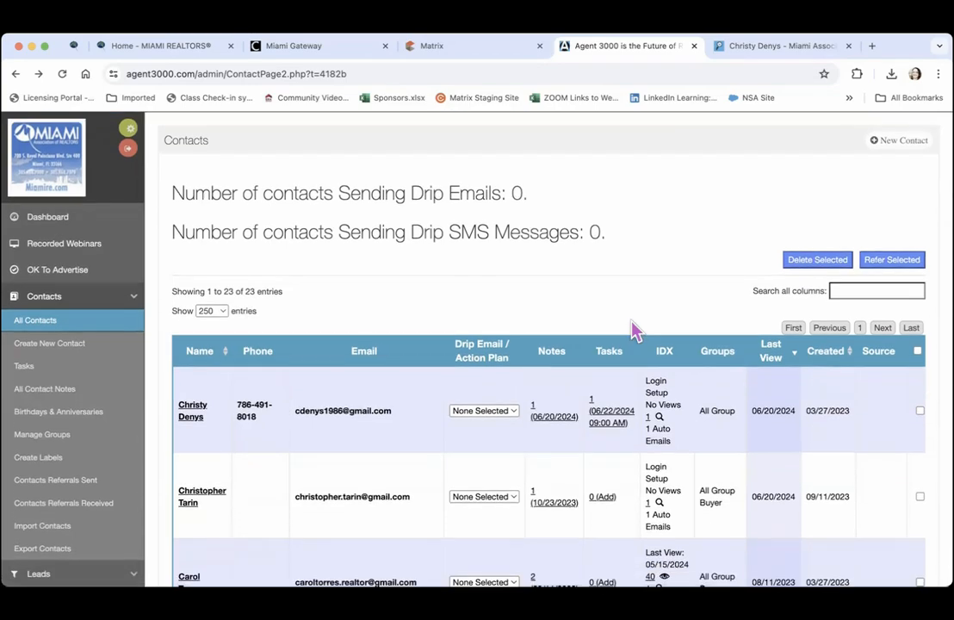
pyautogui.scroll(-2, 634, 330)
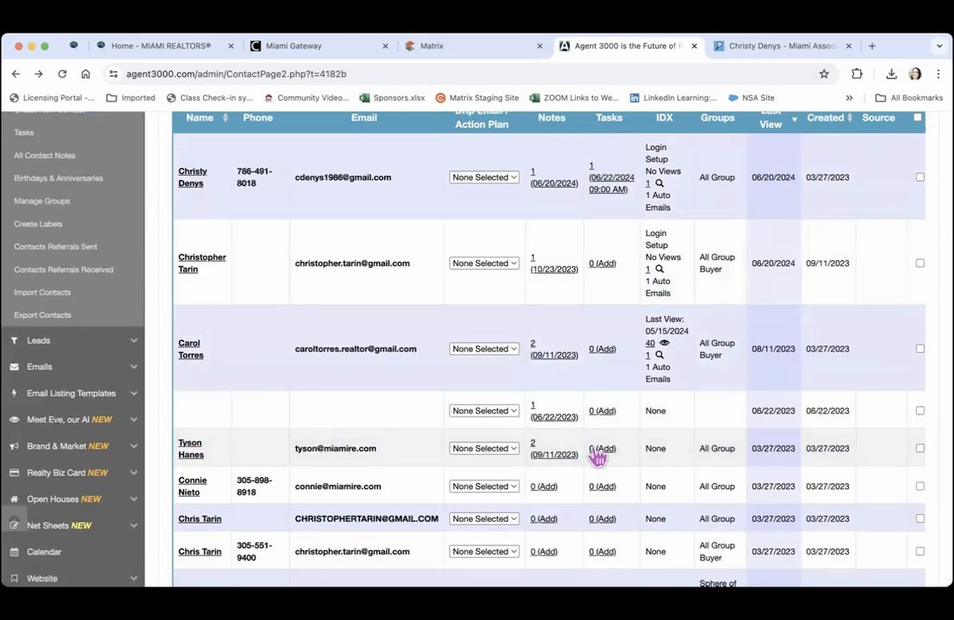
pyautogui.click(191, 447)
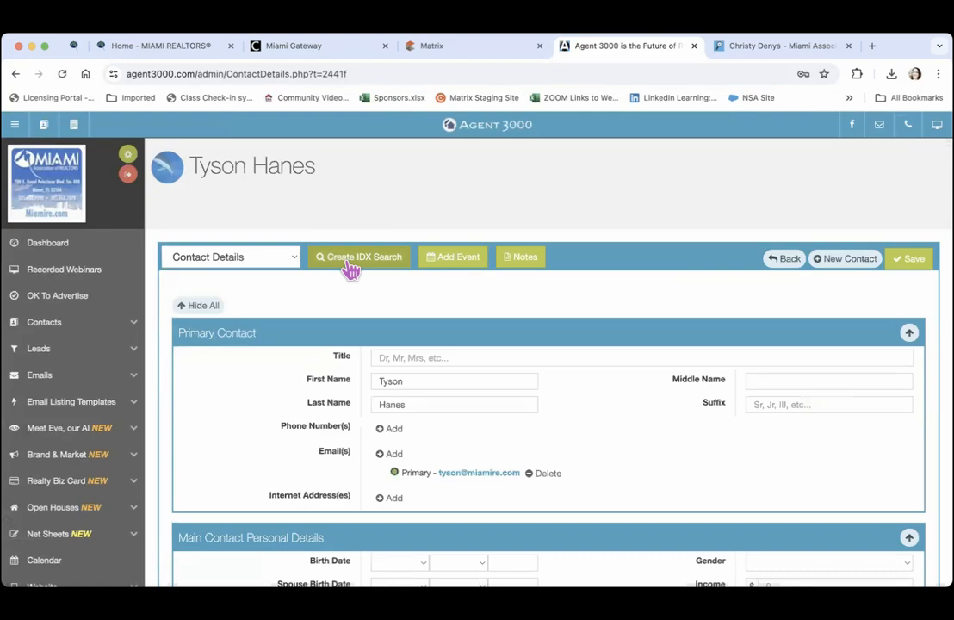
# Open Create IDX Search, then preview and close the sample welcome and listings emails
pyautogui.click(351, 260)
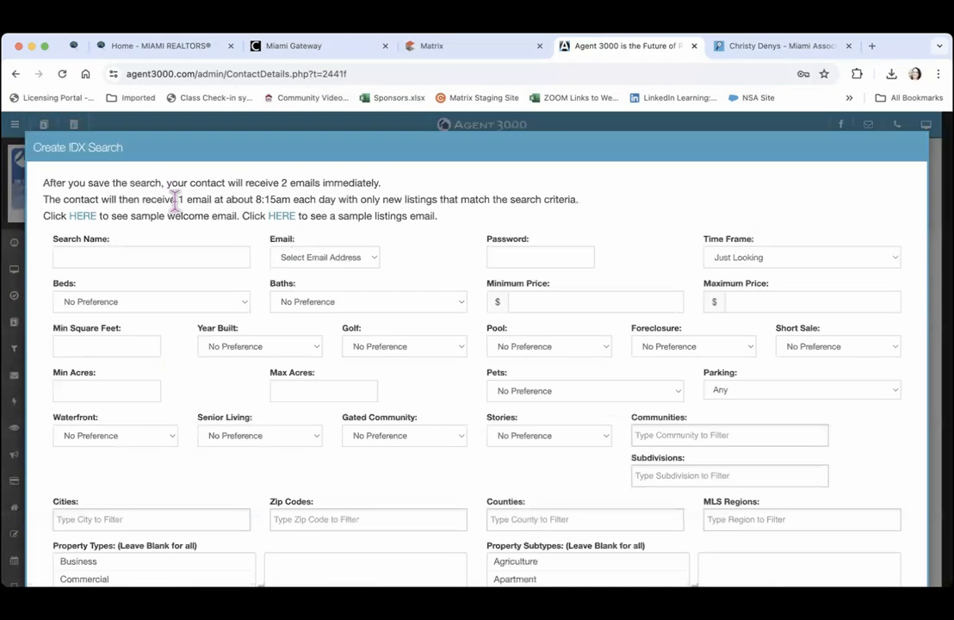
pyautogui.click(84, 216)
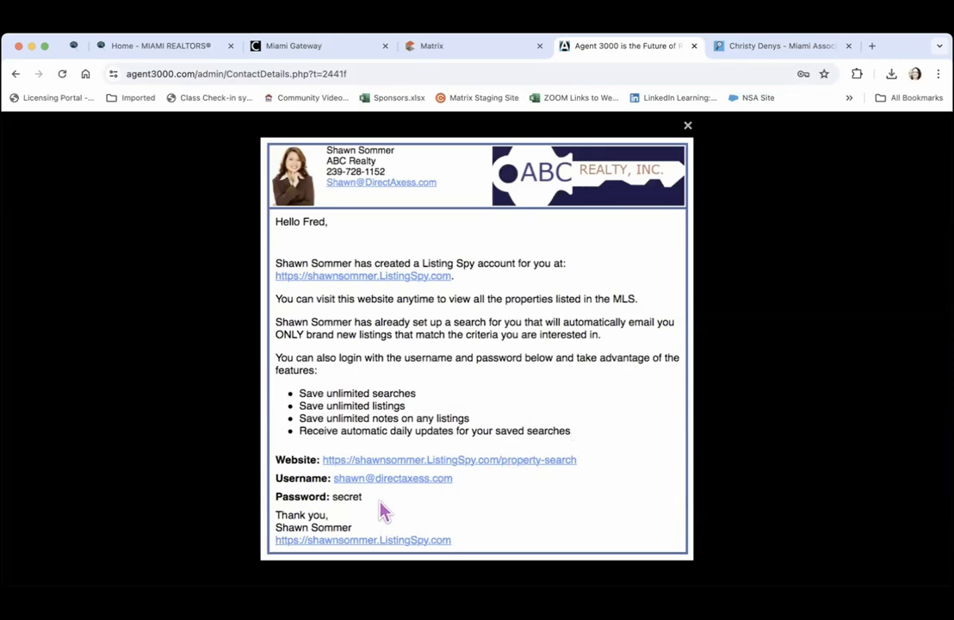
pyautogui.click(688, 126)
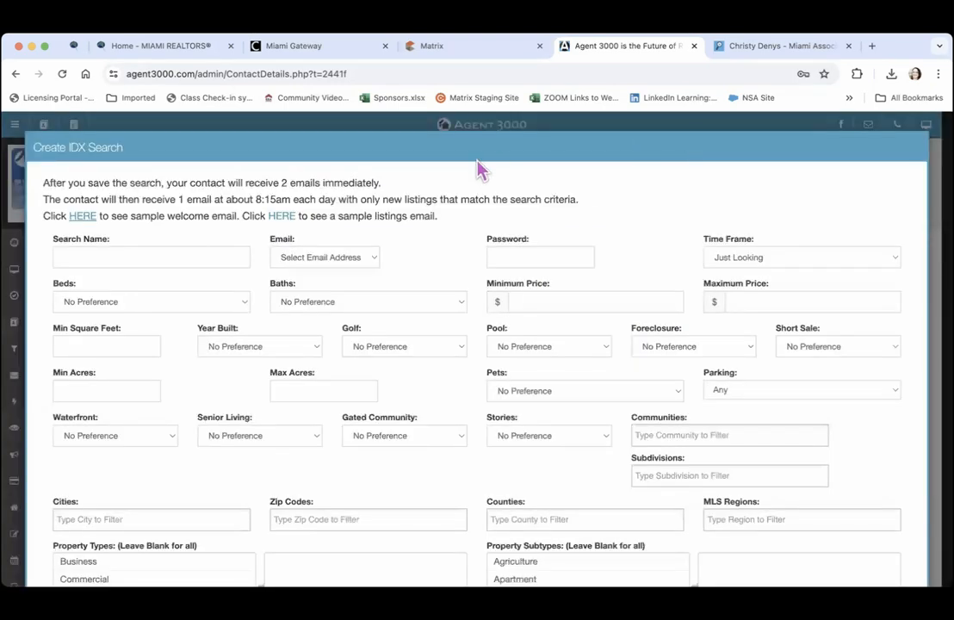
pyautogui.click(284, 216)
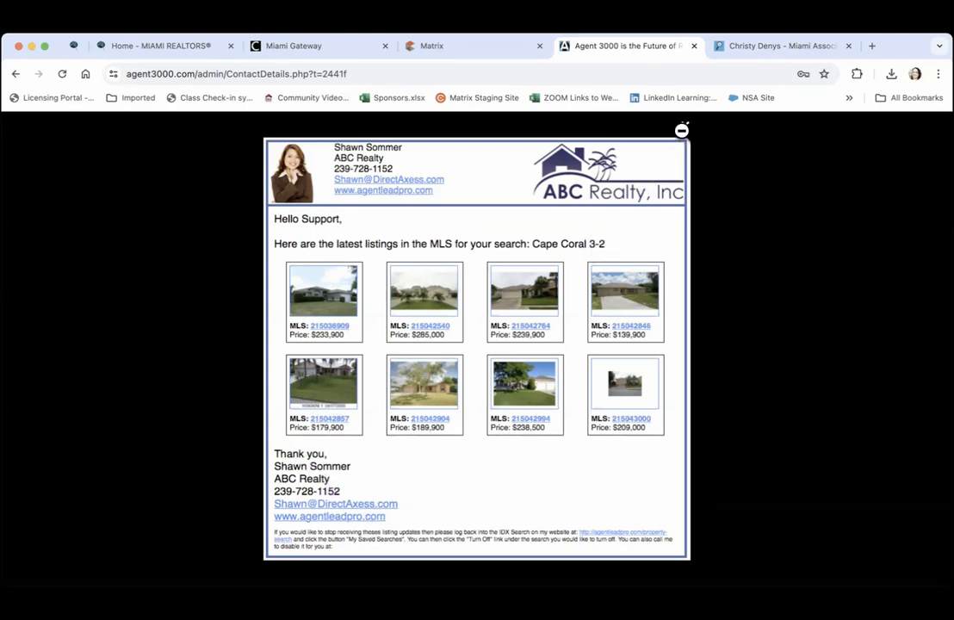
pyautogui.click(685, 125)
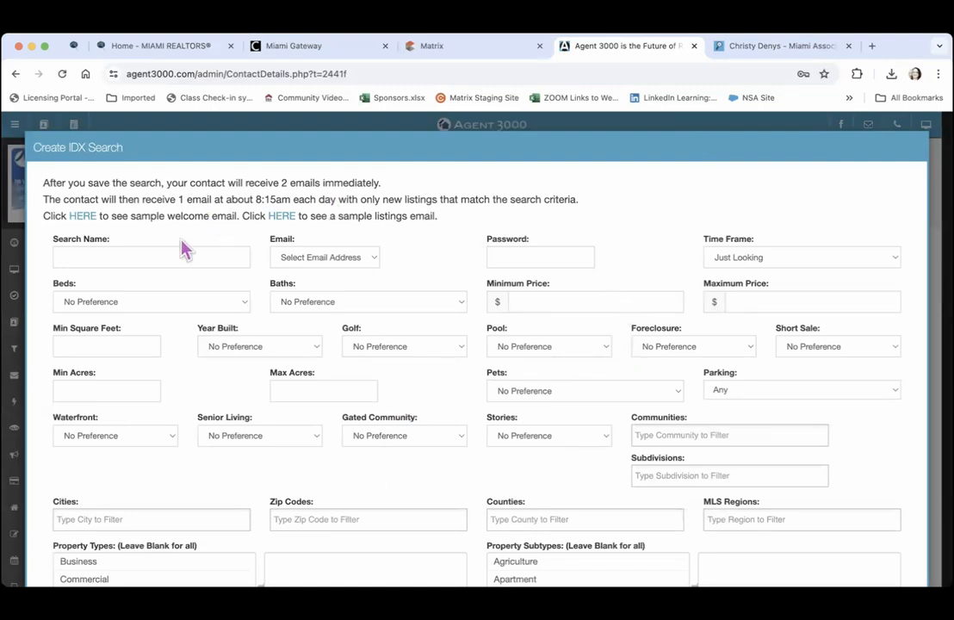
# Name the search '33183 - 3/2 Kendall', use the contact's email, set a password and a 6+ Months timeframe
pyautogui.click(84, 258)
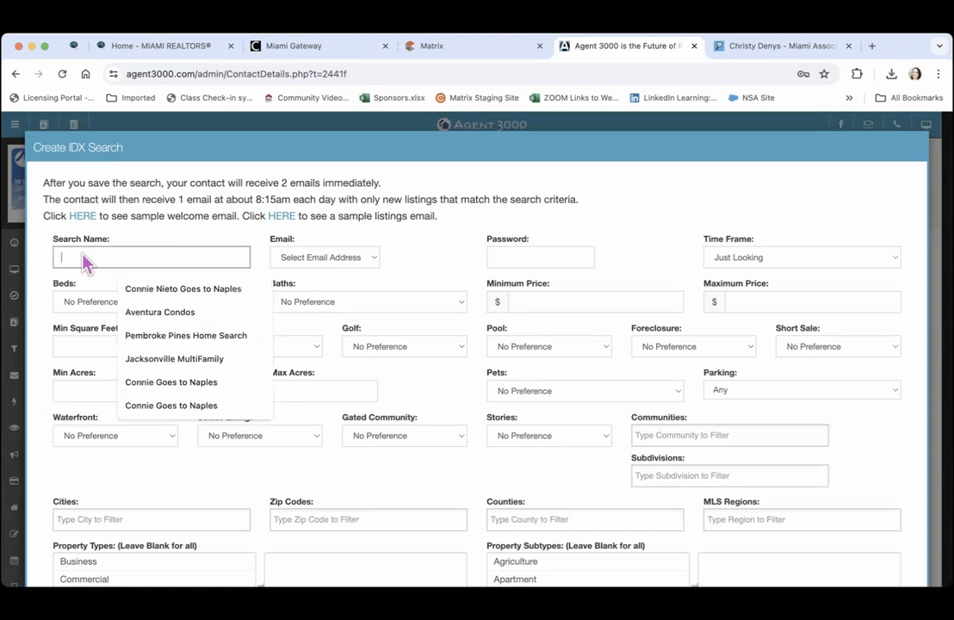
pyautogui.write('33183 -')
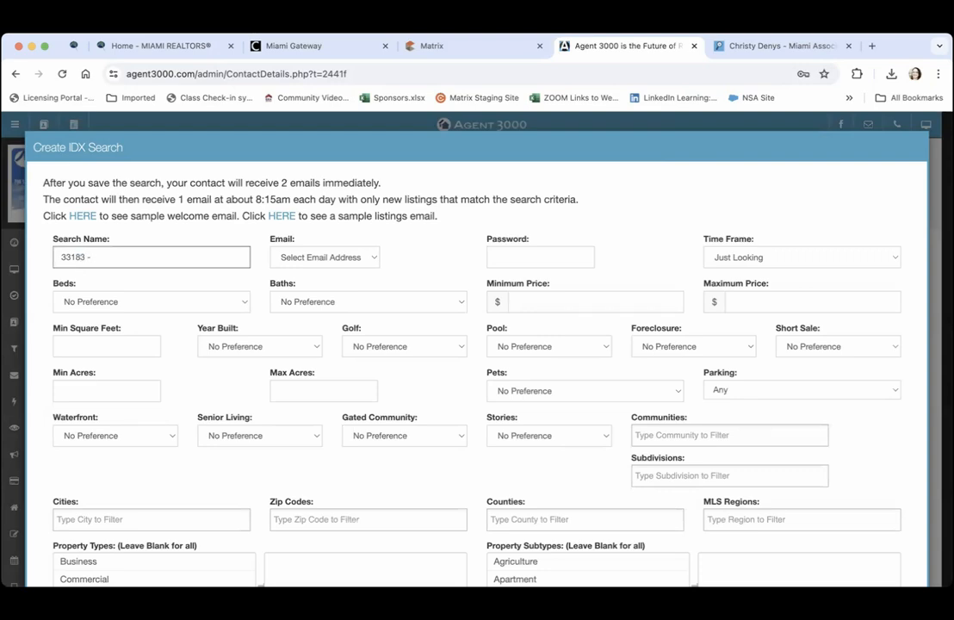
pyautogui.write(' 3/2 Kendall')
pyautogui.click(312, 259)
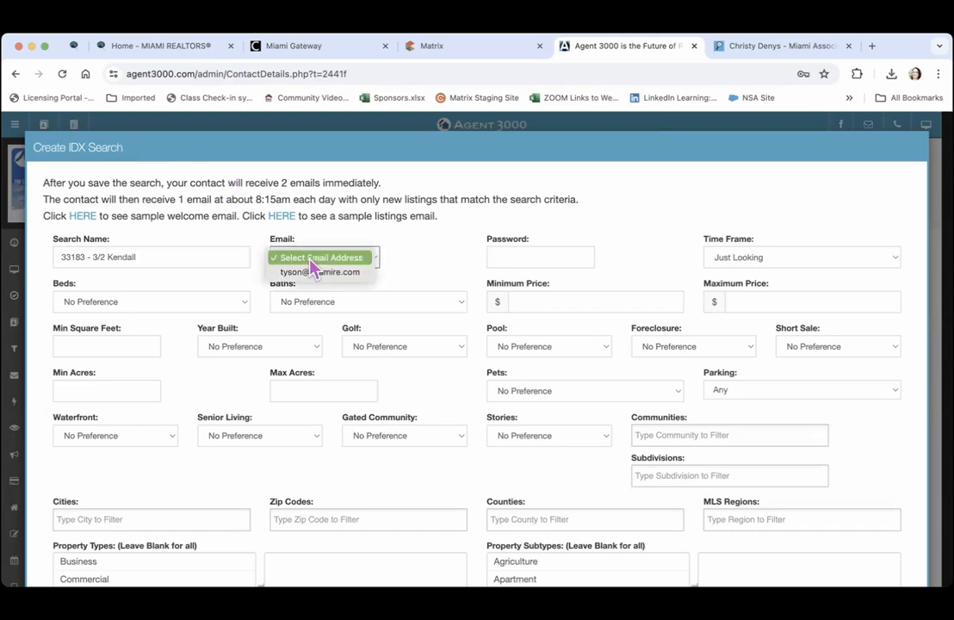
pyautogui.click(314, 272)
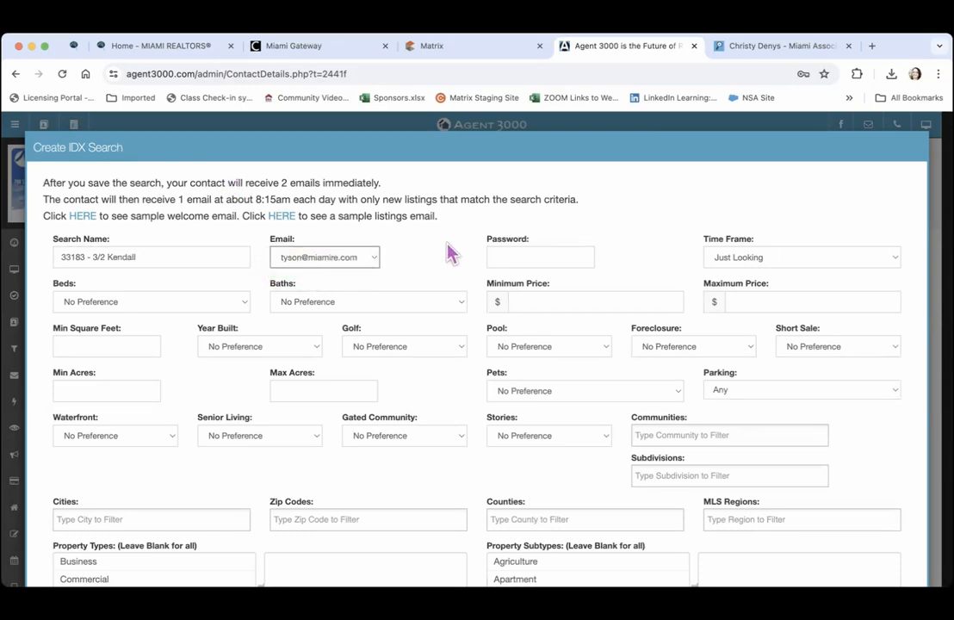
pyautogui.click(497, 255)
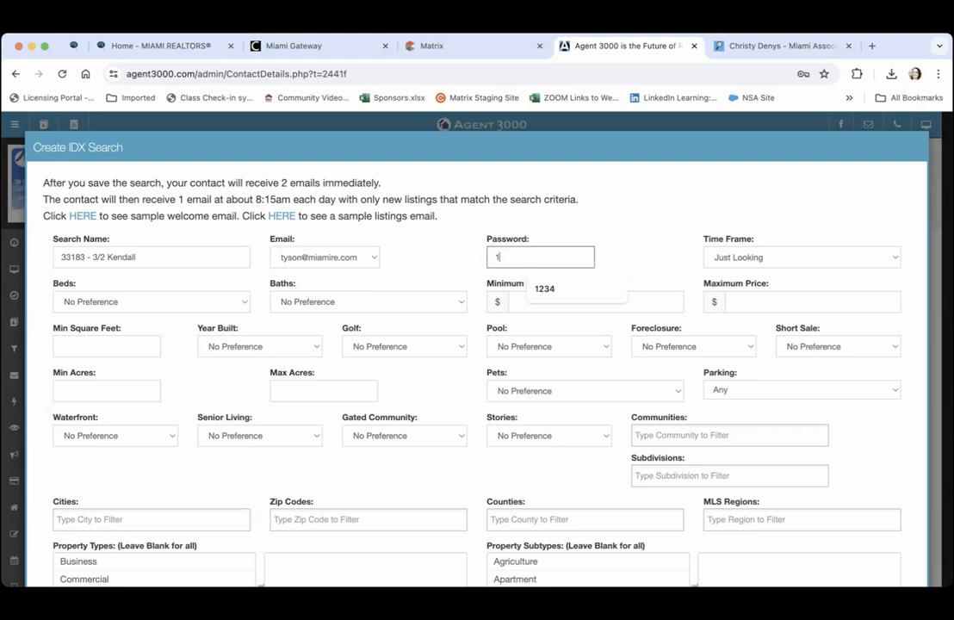
pyautogui.write('1234')
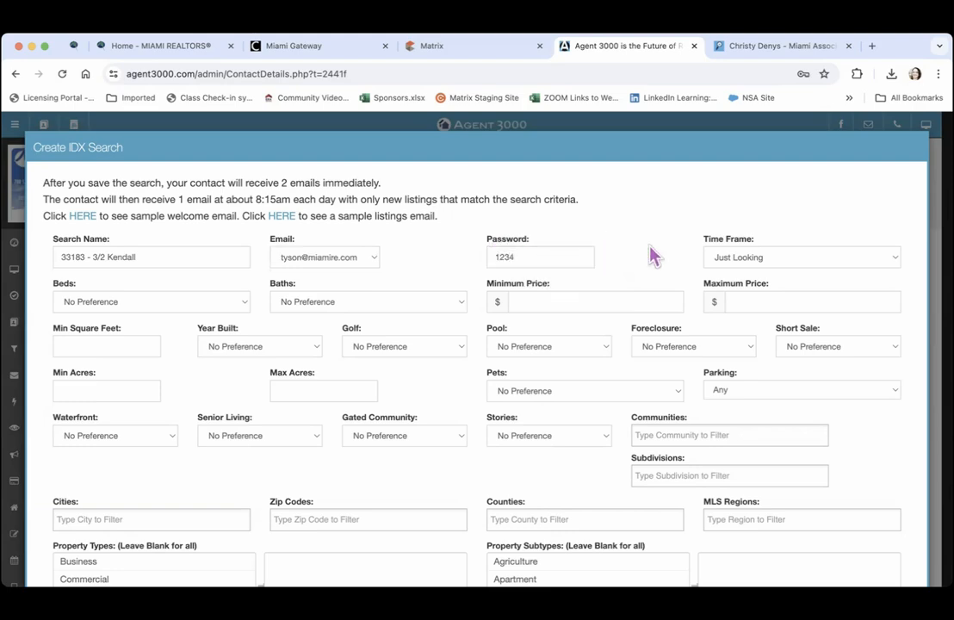
pyautogui.click(736, 257)
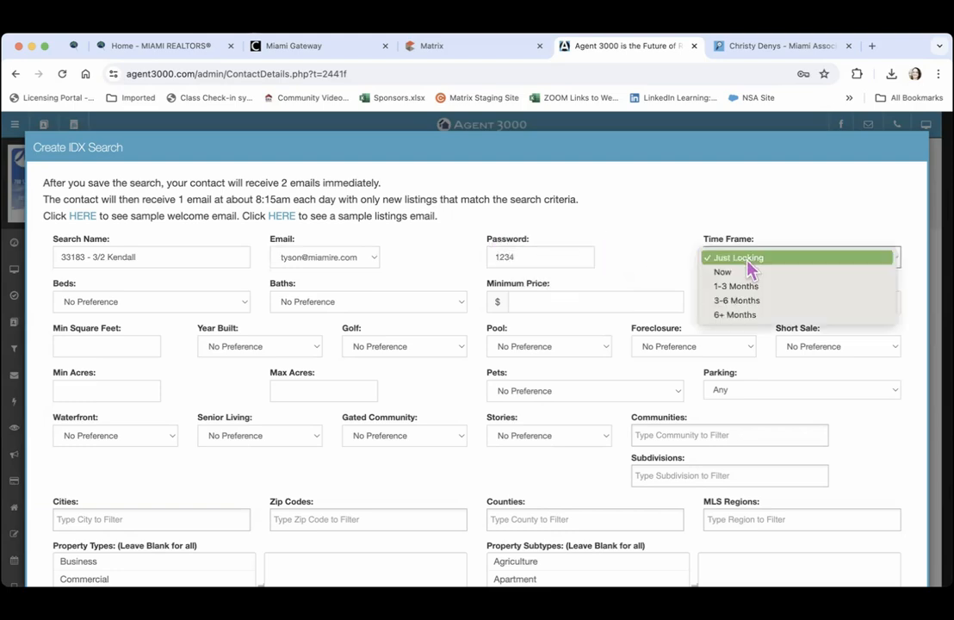
pyautogui.click(747, 316)
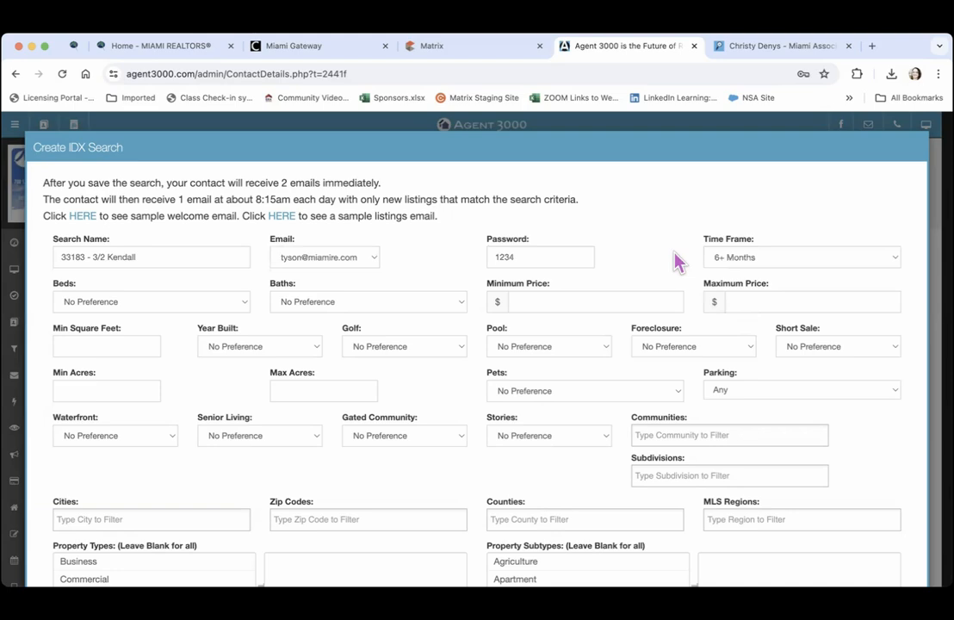
# Require 3+ beds and 2+ baths with a 750,000 maximum price
pyautogui.click(208, 302)
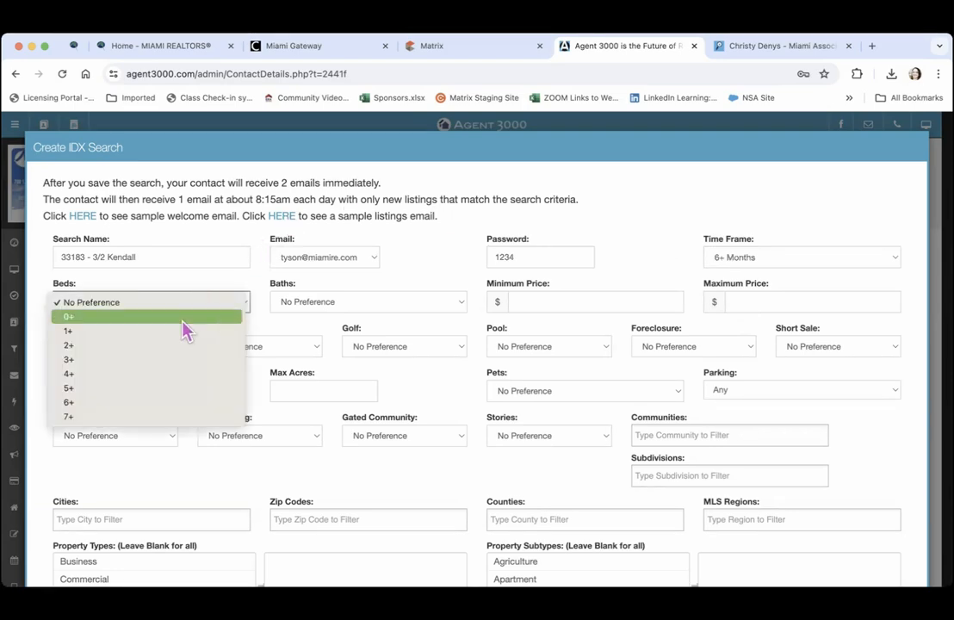
pyautogui.click(170, 359)
pyautogui.click(346, 306)
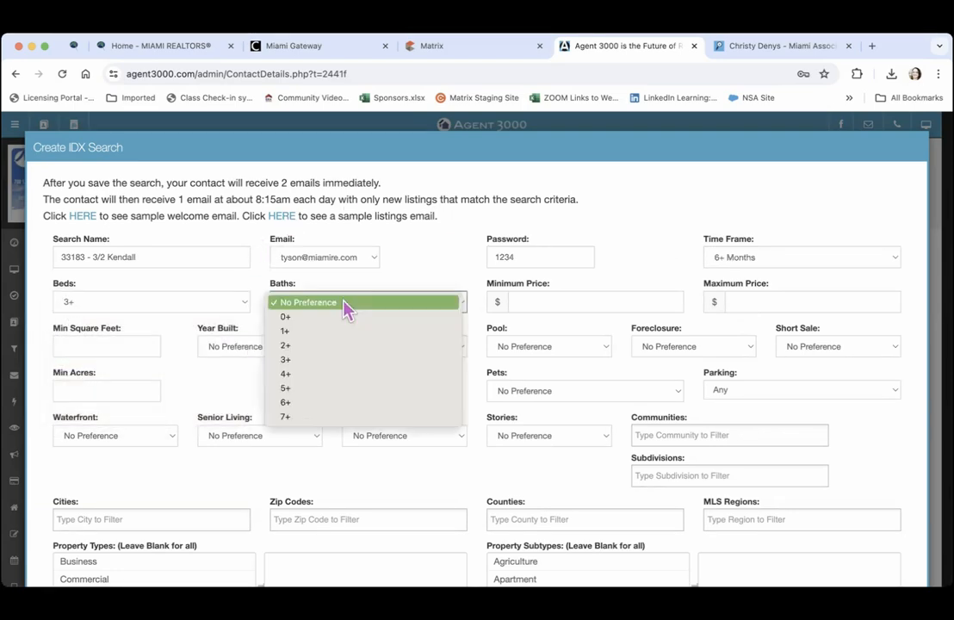
pyautogui.click(326, 348)
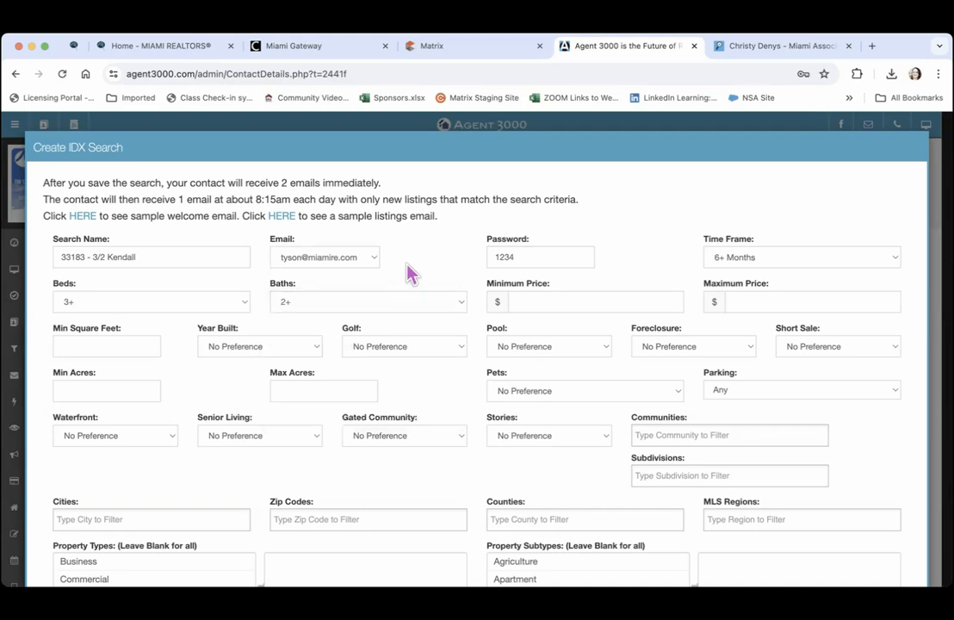
pyautogui.click(761, 302)
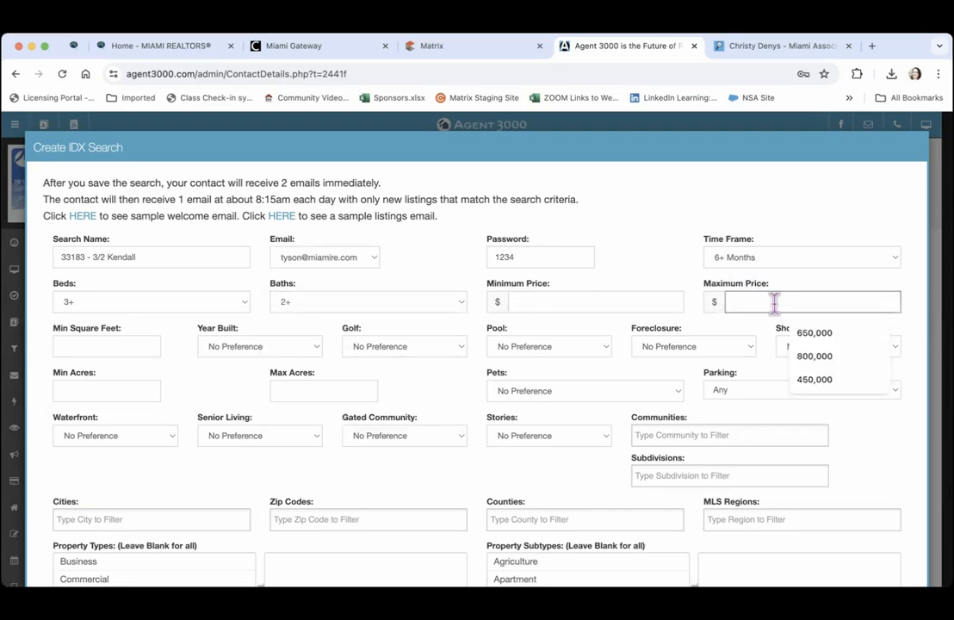
pyautogui.write('7')
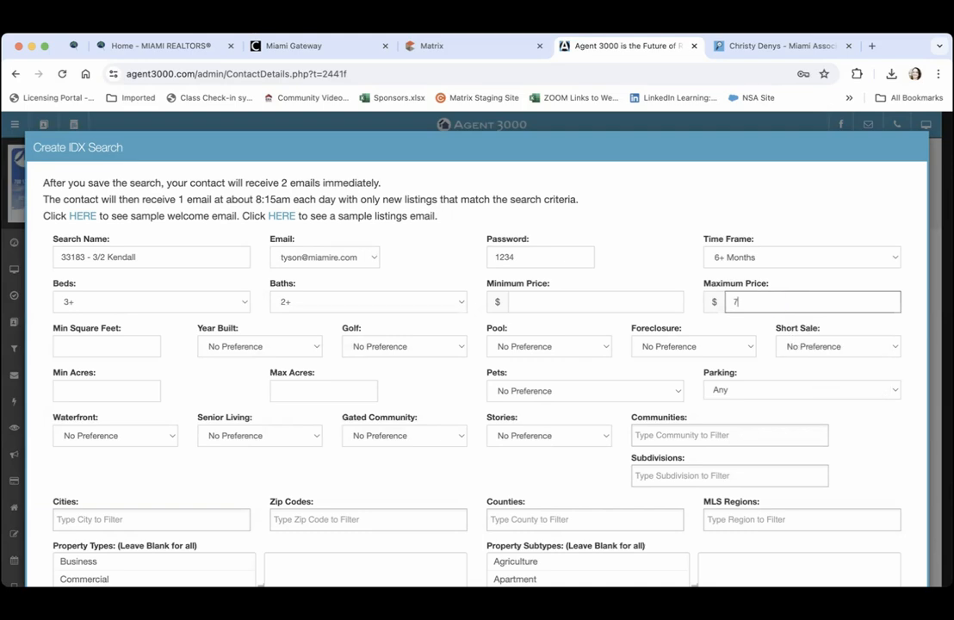
pyautogui.write('50,000')
pyautogui.click(853, 228)
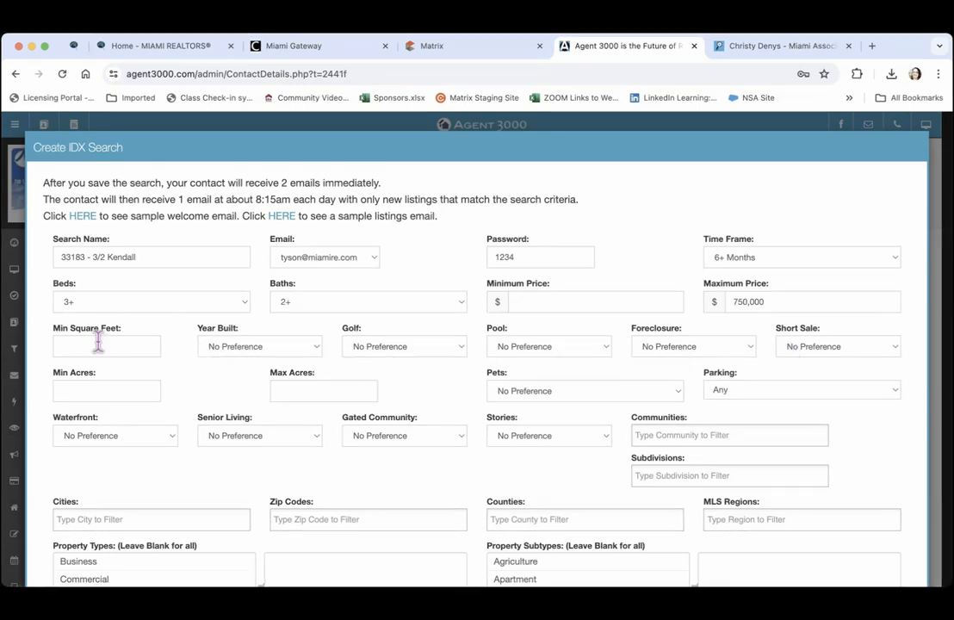
# Set Pets to Yes, Parking to 2+ and Senior Living to No
pyautogui.click(526, 395)
pyautogui.click(504, 420)
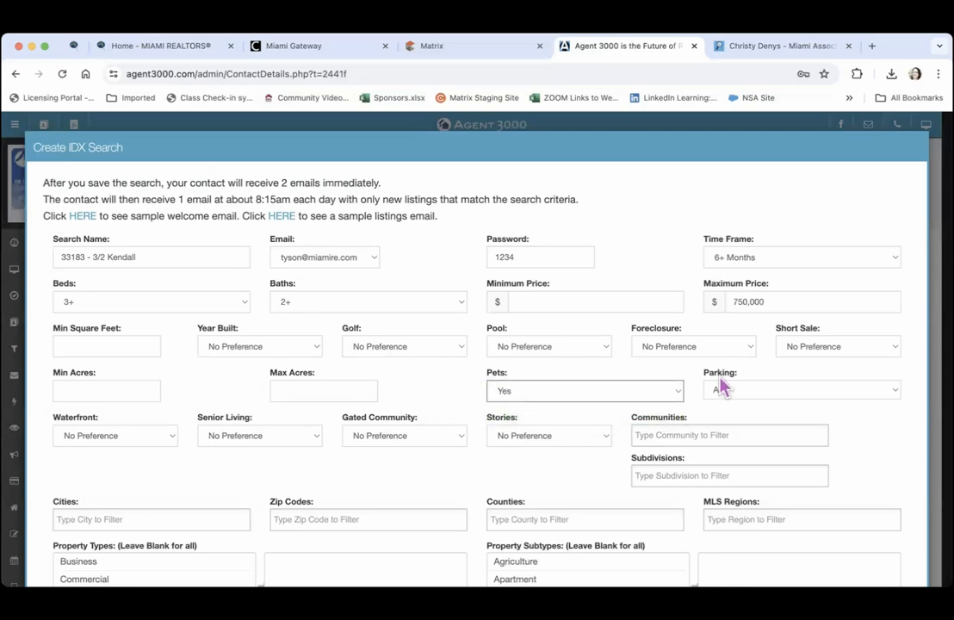
pyautogui.click(736, 393)
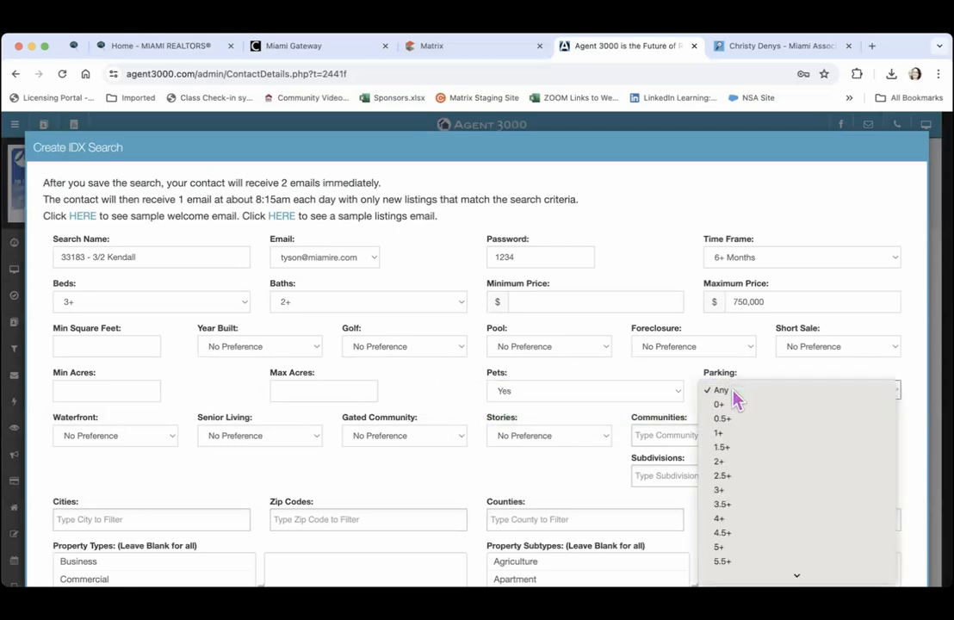
pyautogui.click(740, 463)
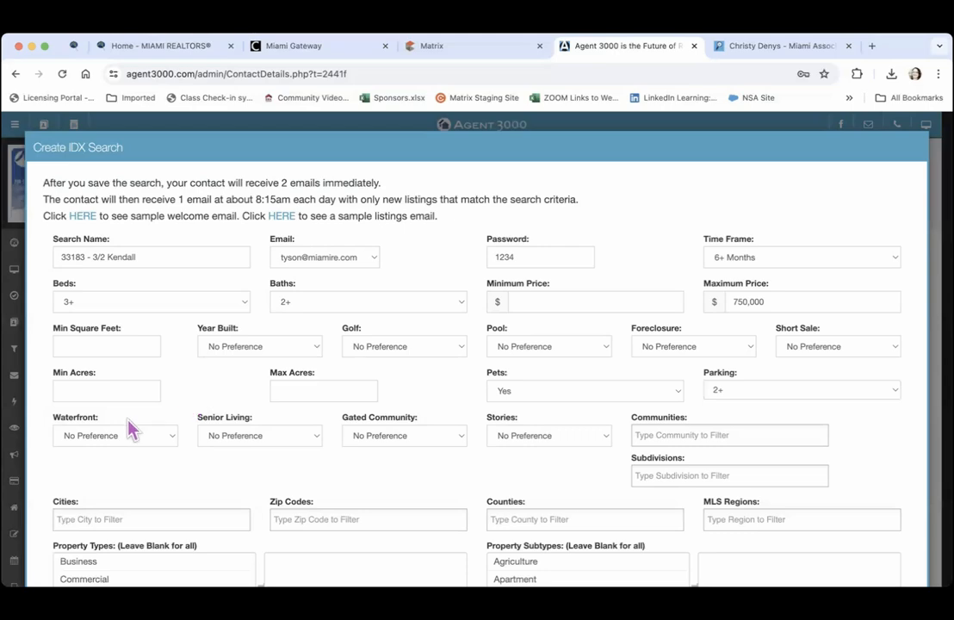
pyautogui.click(228, 436)
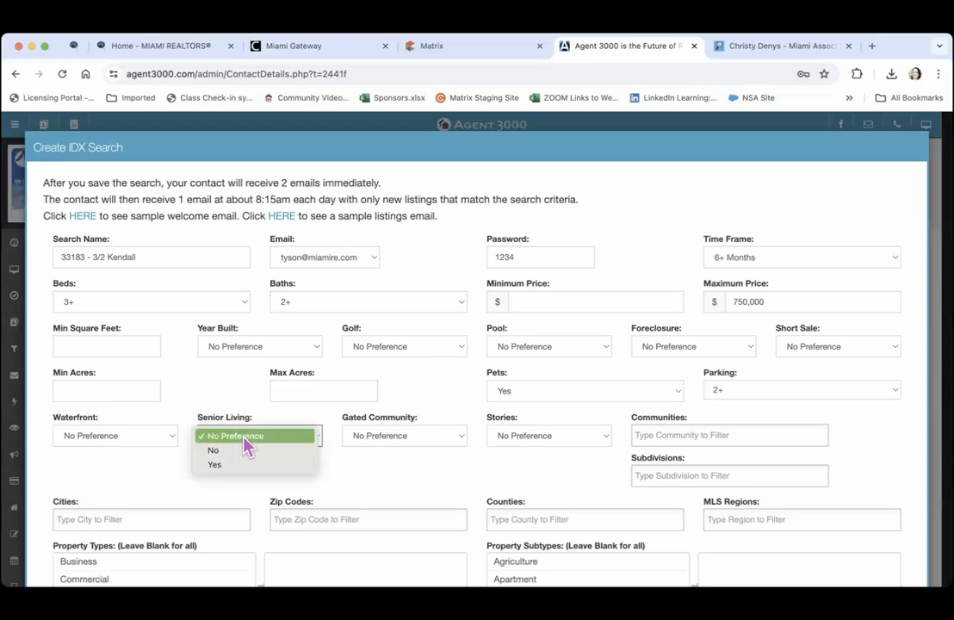
pyautogui.click(242, 456)
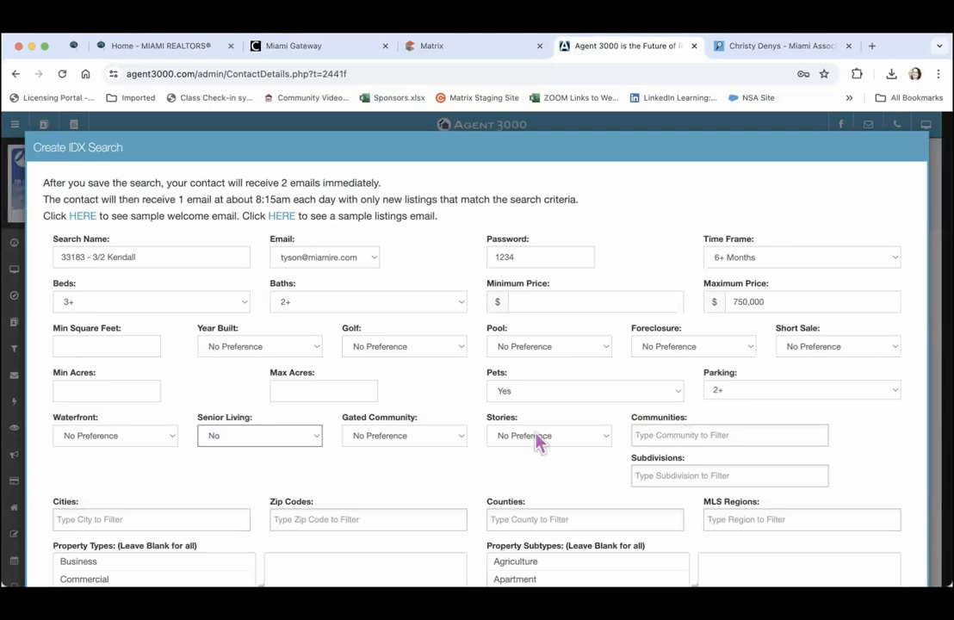
# Add Kendall as the search city
pyautogui.scroll(-3, 555, 482)
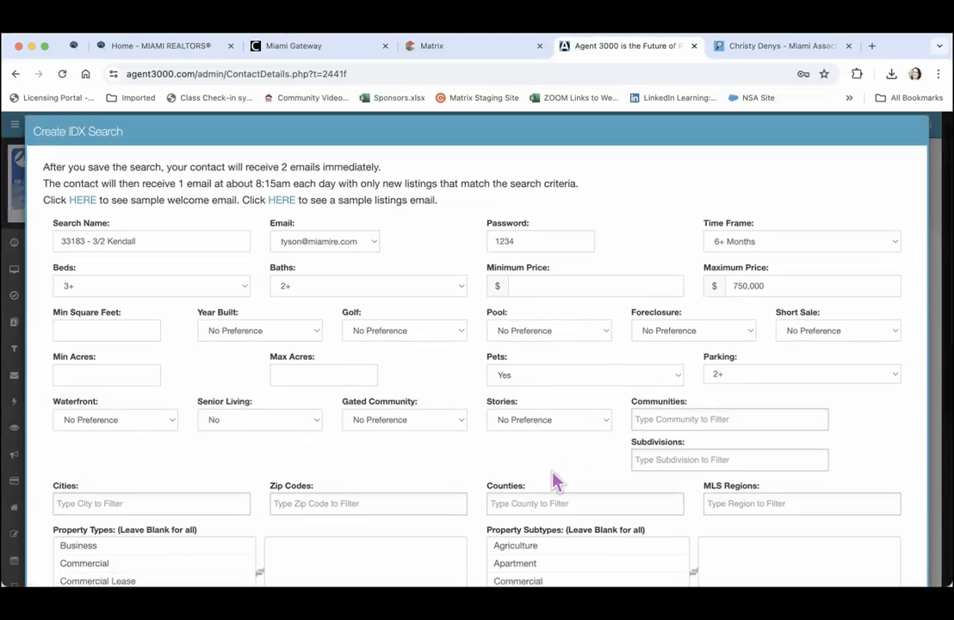
pyautogui.scroll(-3, 555, 482)
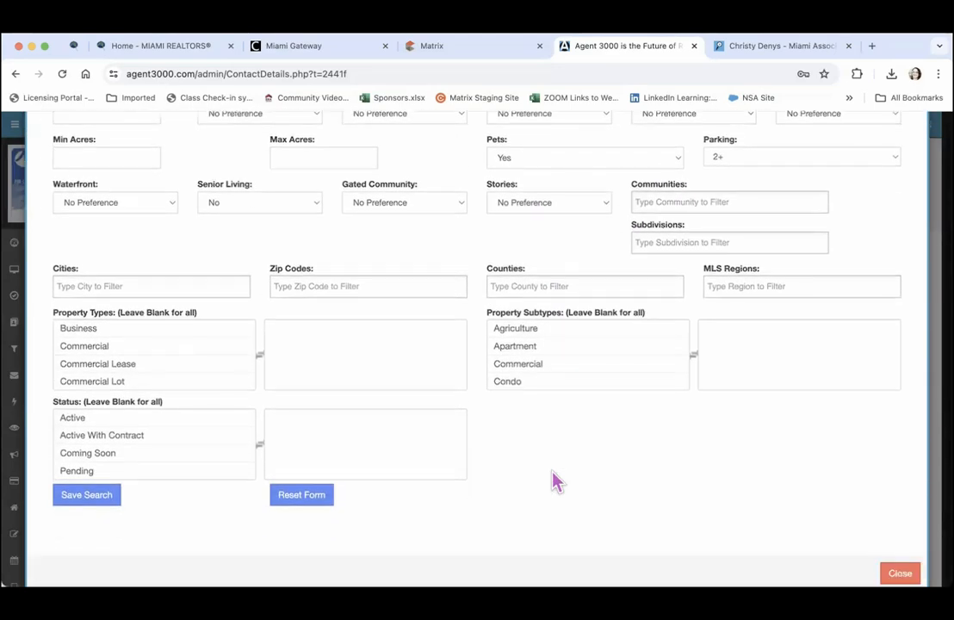
pyautogui.click(515, 320)
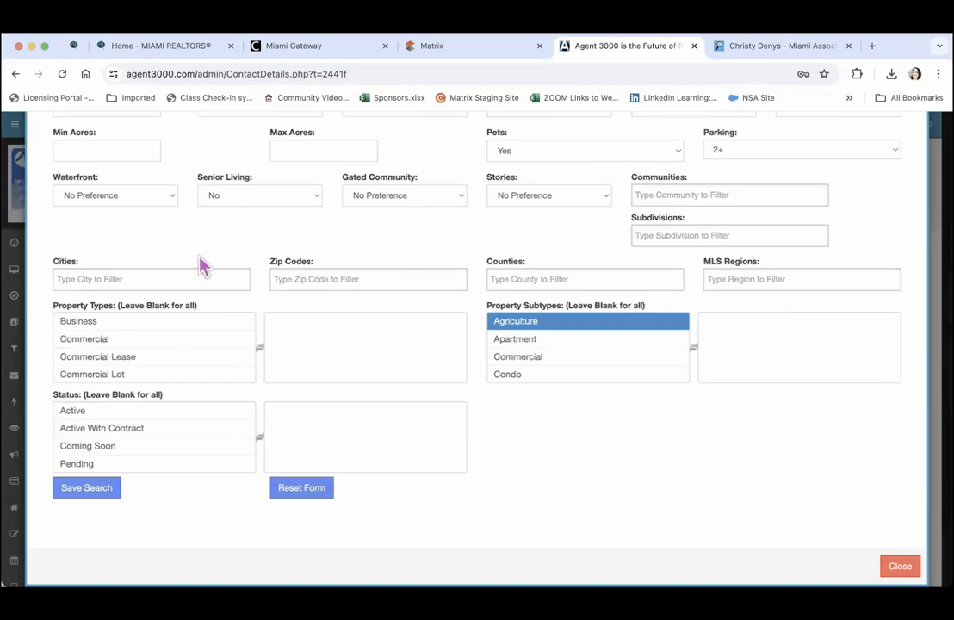
pyautogui.click(155, 281)
pyautogui.write('ke')
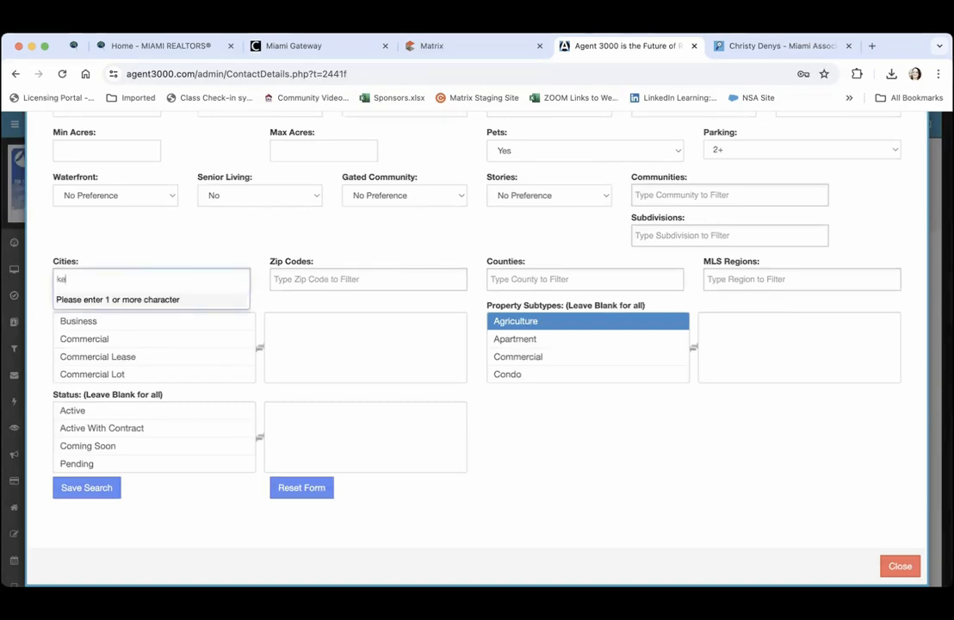
pyautogui.write('nd')
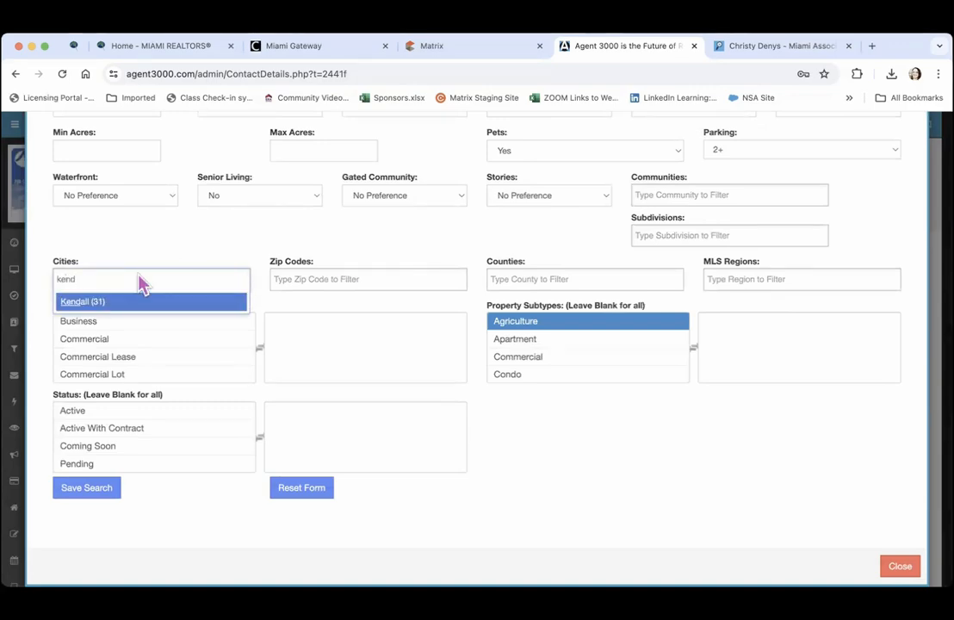
pyautogui.click(76, 301)
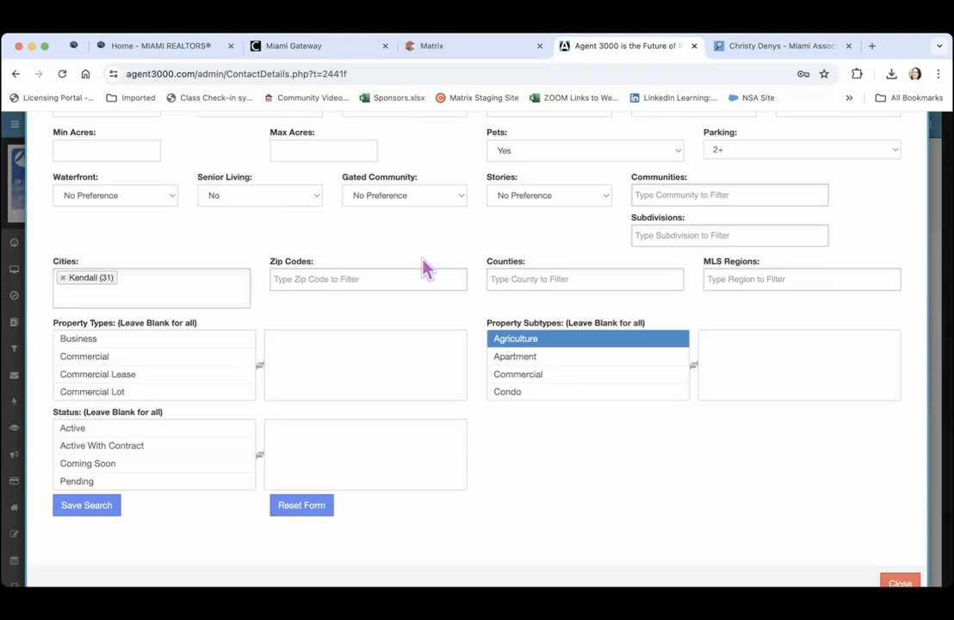
pyautogui.click(330, 283)
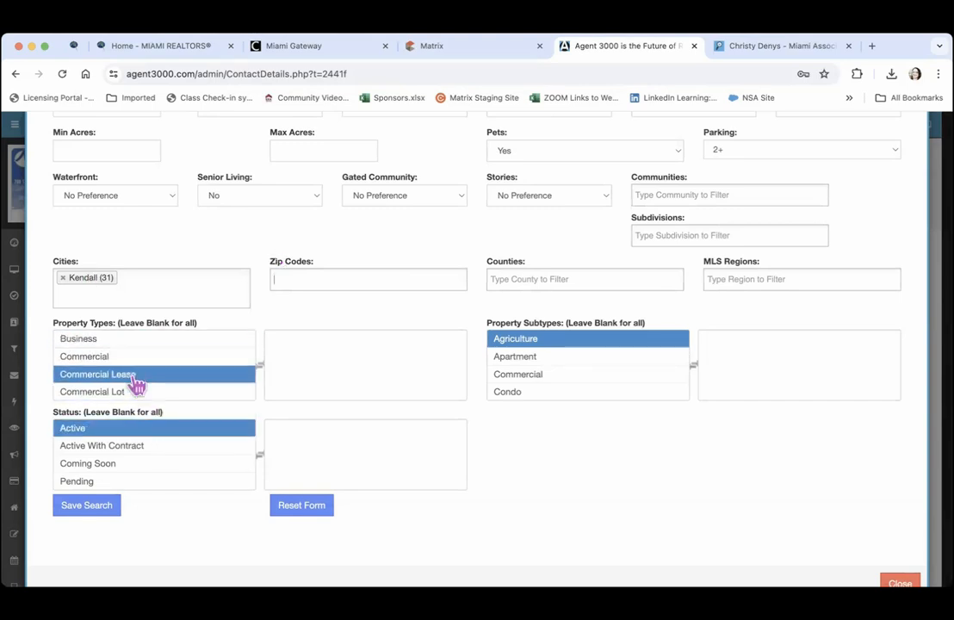
# Set the chosen property type to Residential only
pyautogui.click(121, 340)
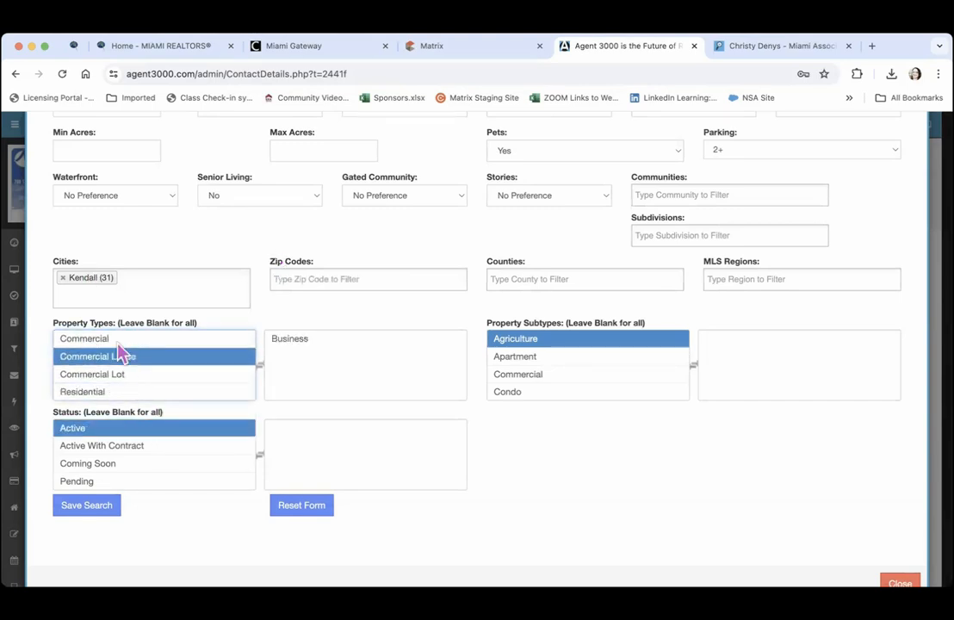
pyautogui.scroll(-1, 119, 344)
pyautogui.click(119, 365)
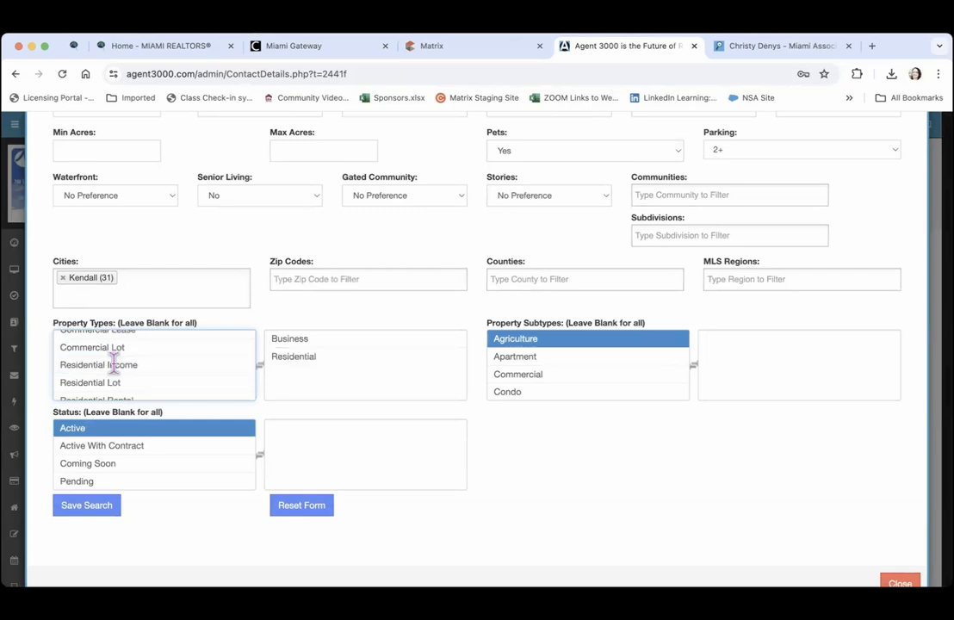
pyautogui.click(293, 337)
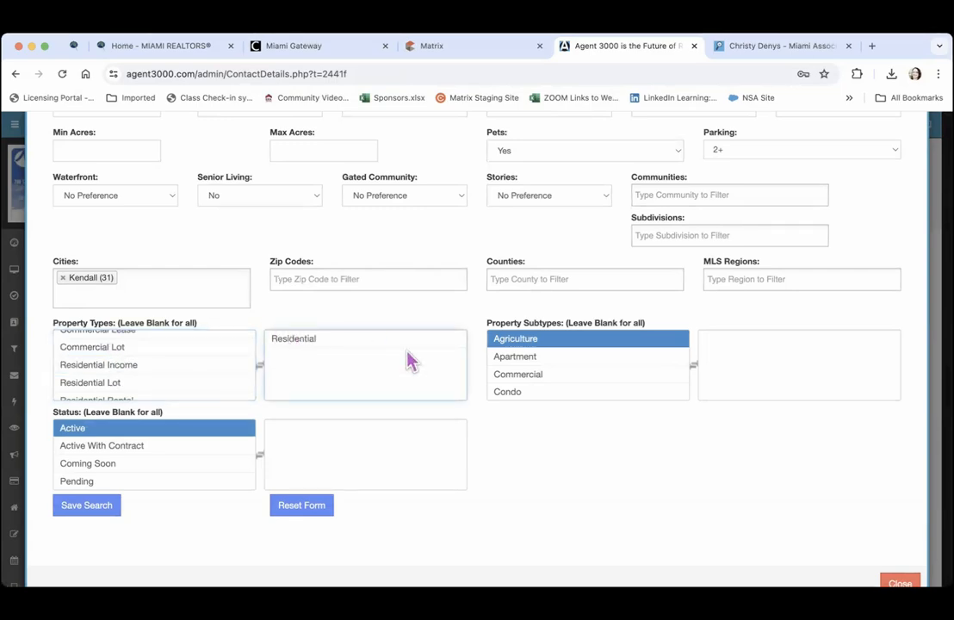
# Choose the Single Family subtype and Active status, then save the search
pyautogui.click(564, 357)
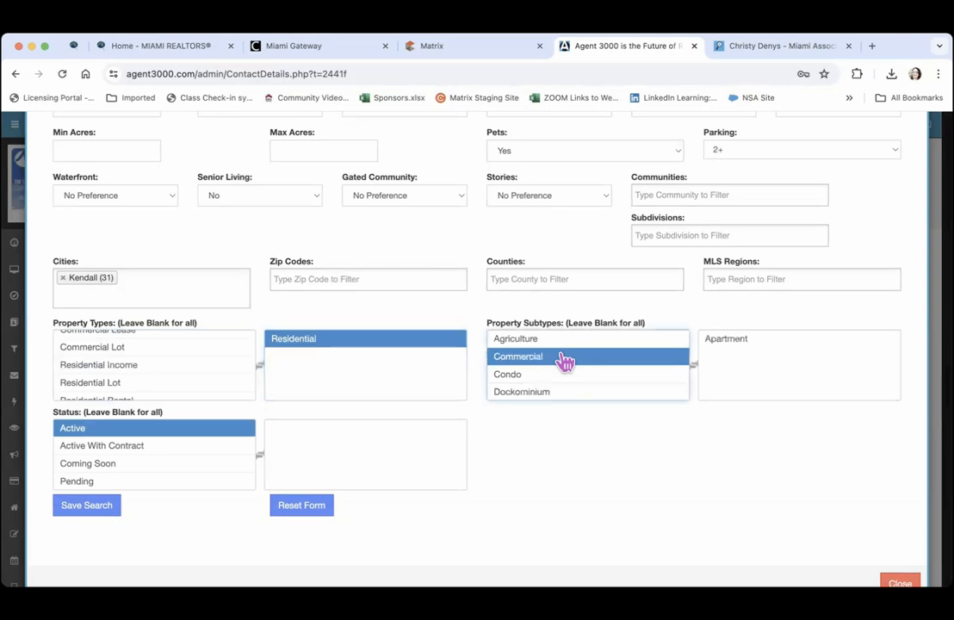
pyautogui.scroll(-5, 564, 361)
pyautogui.scroll(-5, 564, 363)
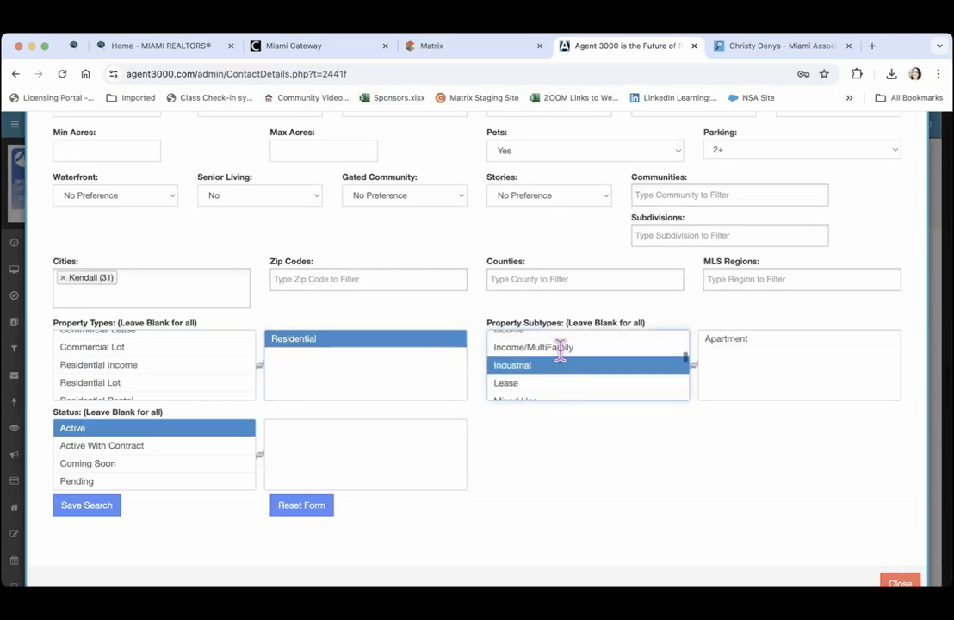
pyautogui.scroll(-3, 563, 363)
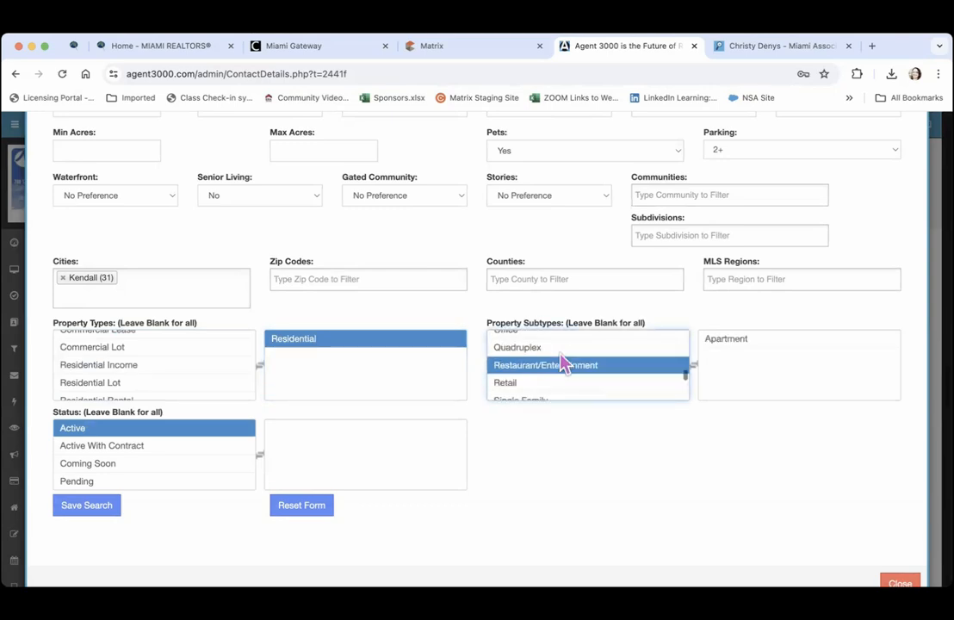
pyautogui.click(564, 365)
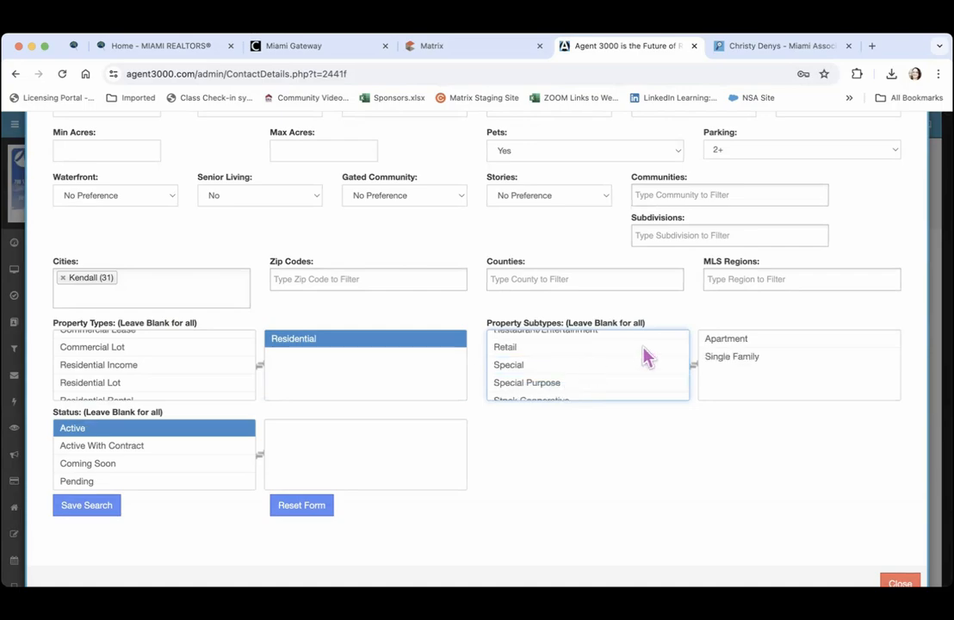
pyautogui.click(736, 338)
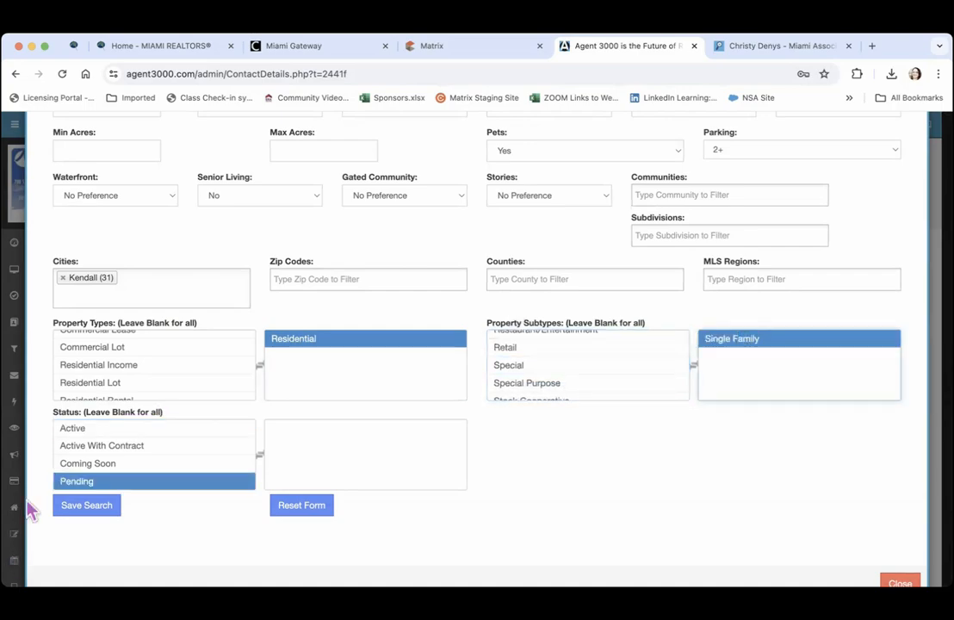
pyautogui.click(100, 431)
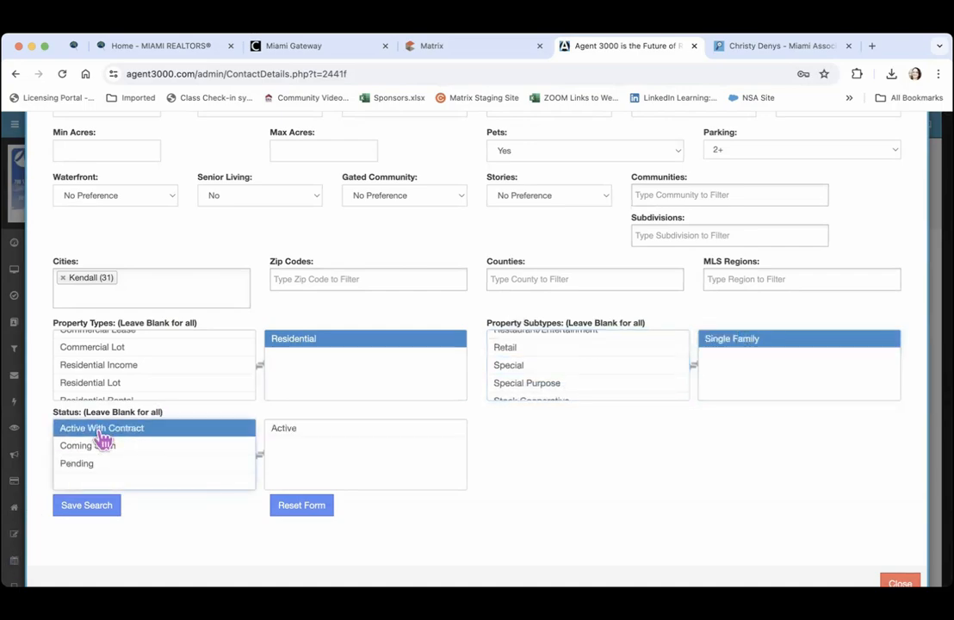
pyautogui.click(89, 512)
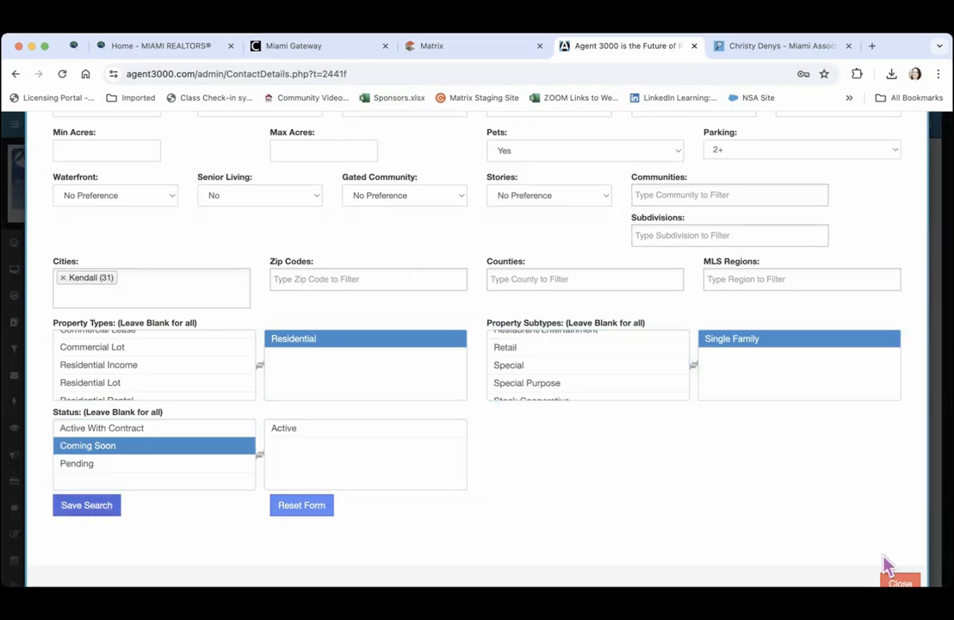
# Close the search modal and display All Contacts from the Contacts sidebar menu
pyautogui.click(898, 581)
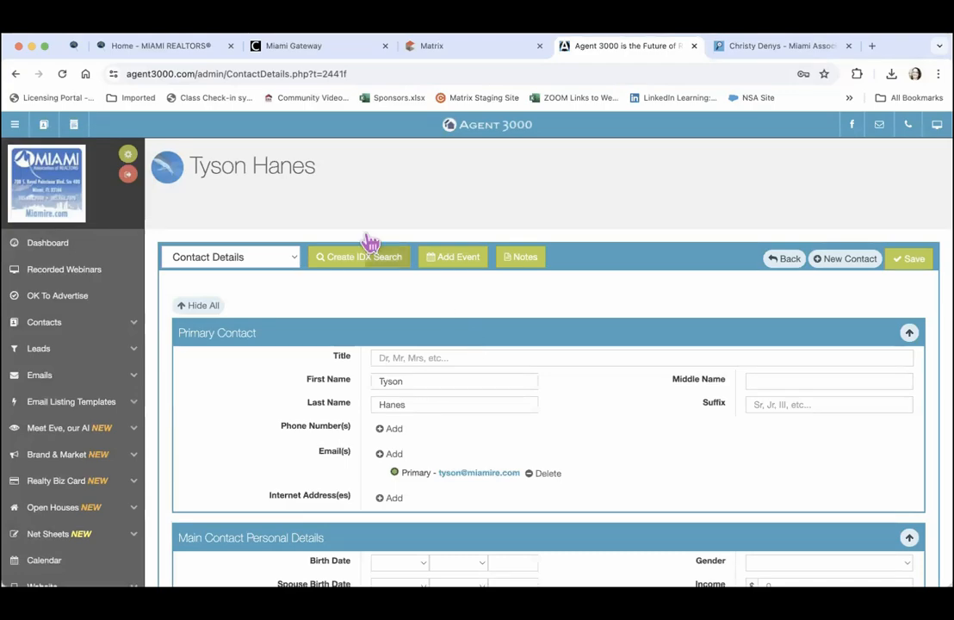
pyautogui.click(65, 327)
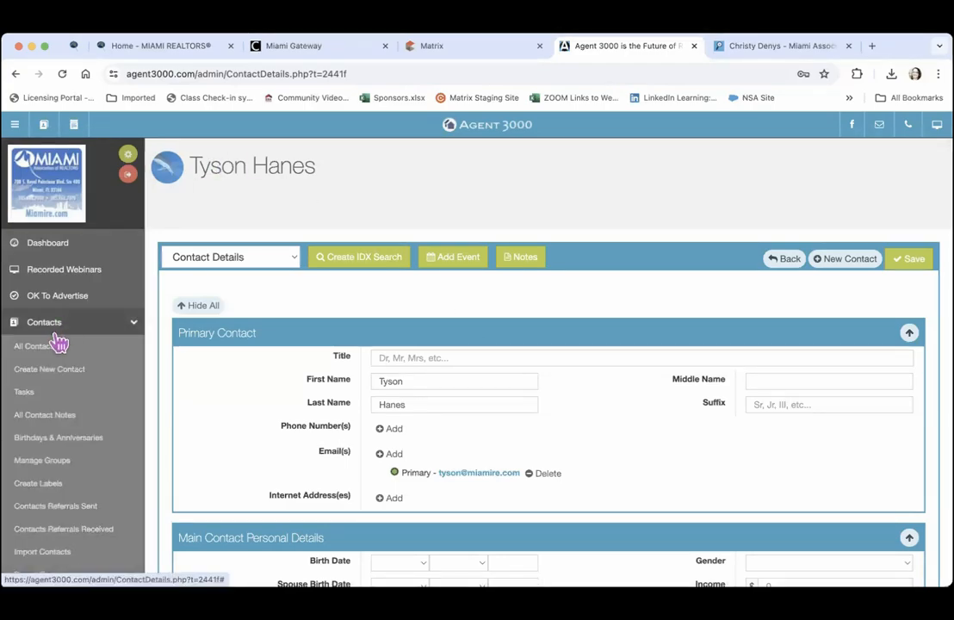
pyautogui.click(38, 347)
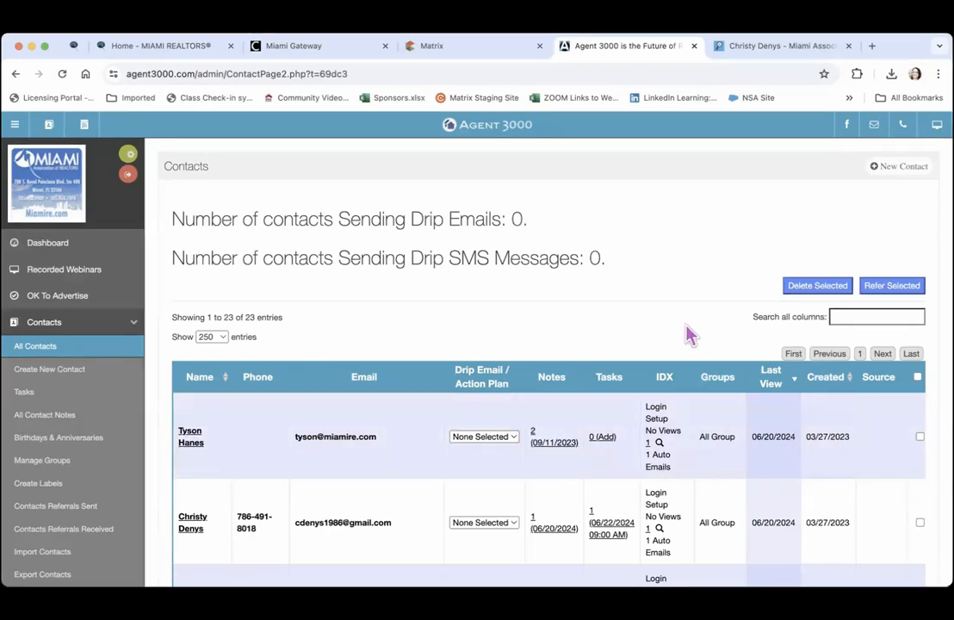
pyautogui.scroll(-3, 676, 308)
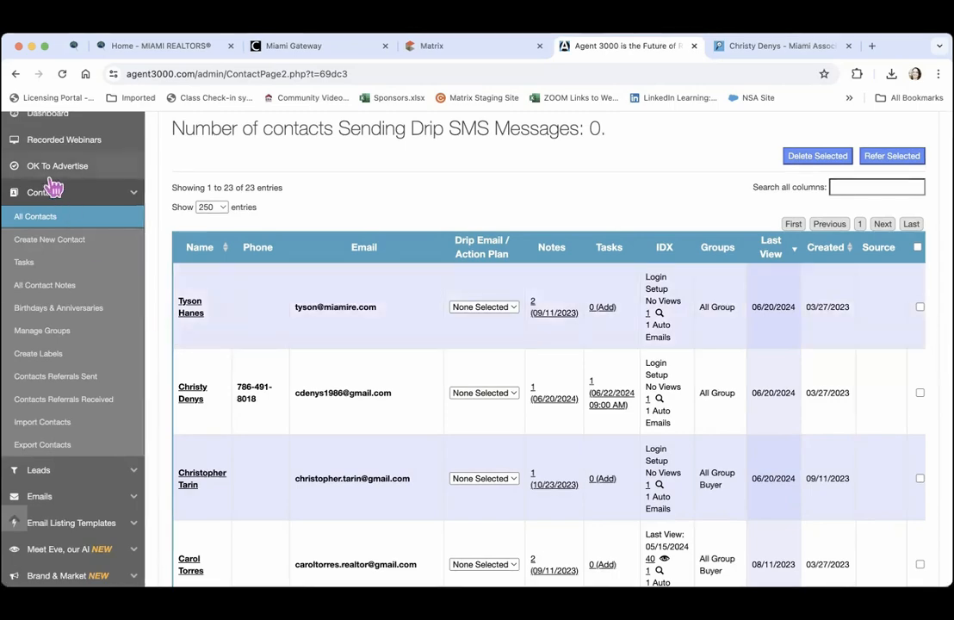
# Leave the blank contact form for the Tasks page showing the task due 06/22/2024
pyautogui.click(34, 244)
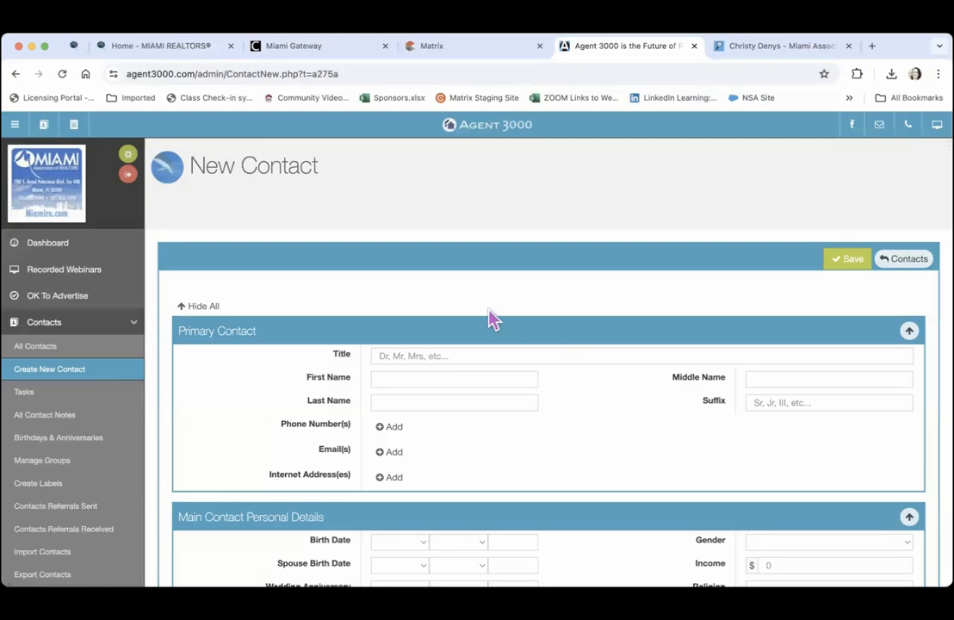
pyautogui.click(24, 394)
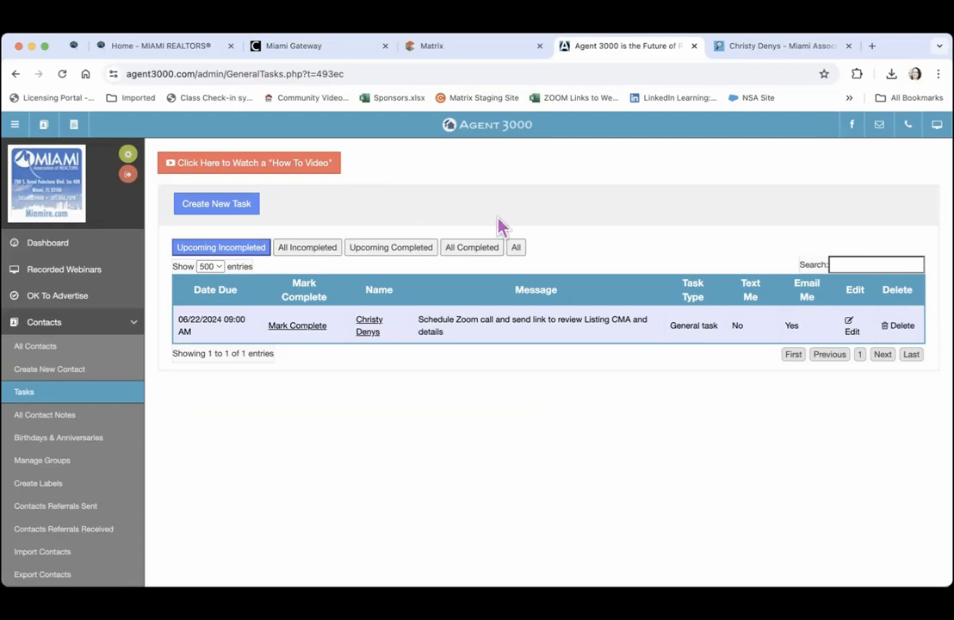
# Filter to All Incompleted and mark the listing-appointment call and photographer follow-up tasks complete
pyautogui.click(515, 249)
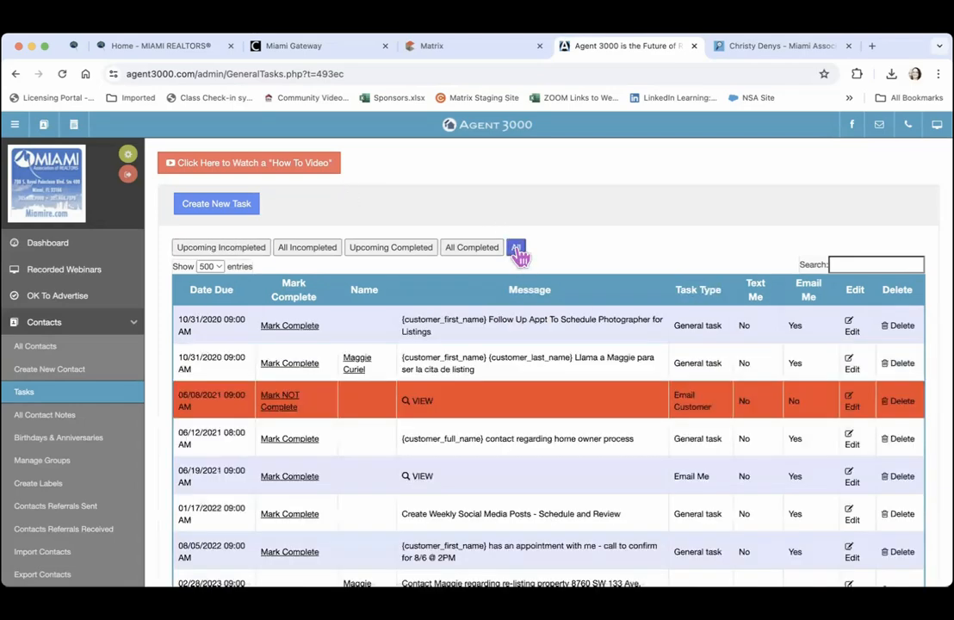
pyautogui.click(482, 250)
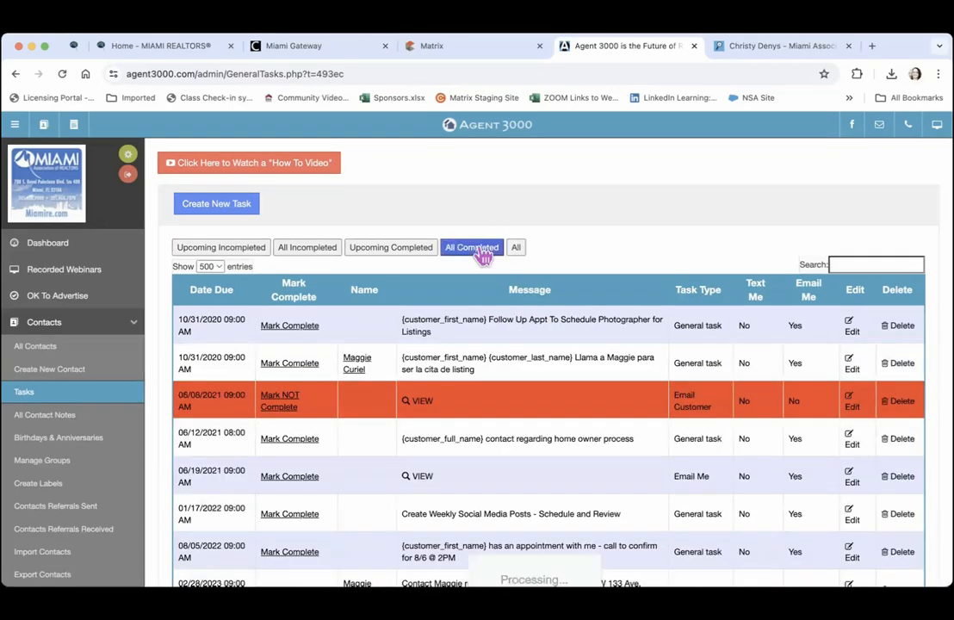
pyautogui.click(402, 255)
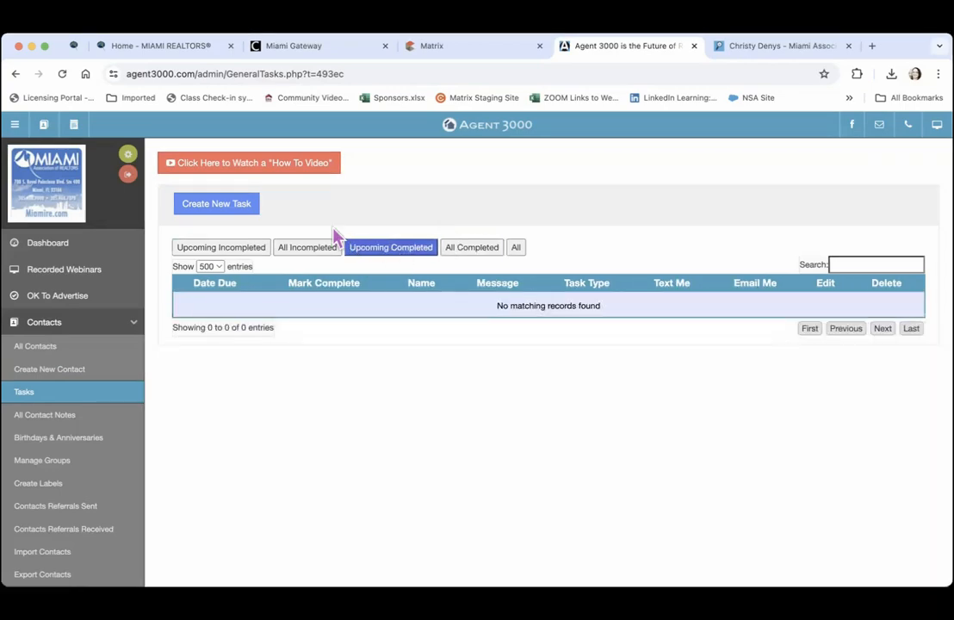
pyautogui.click(308, 252)
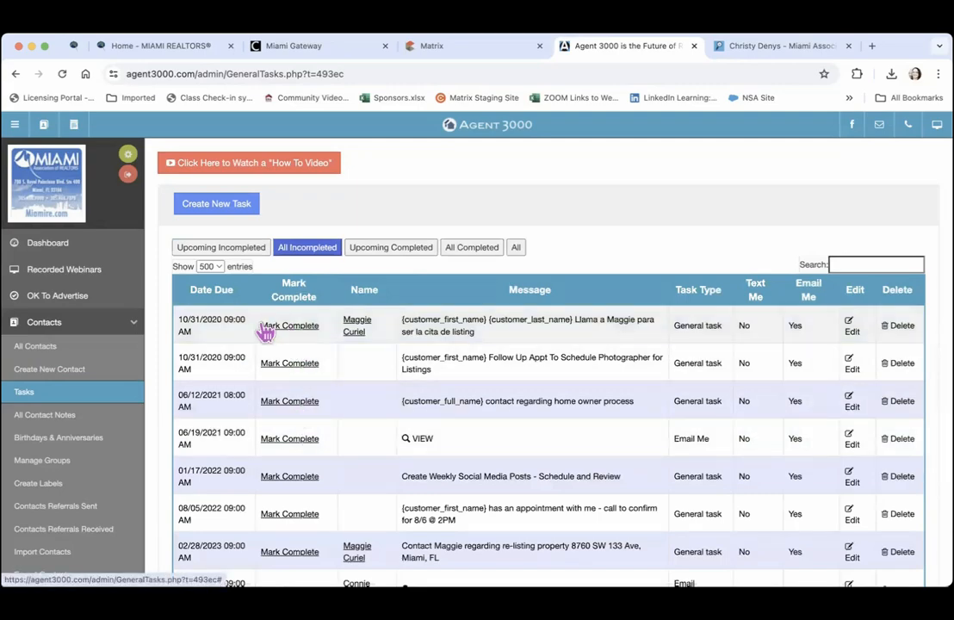
pyautogui.click(300, 331)
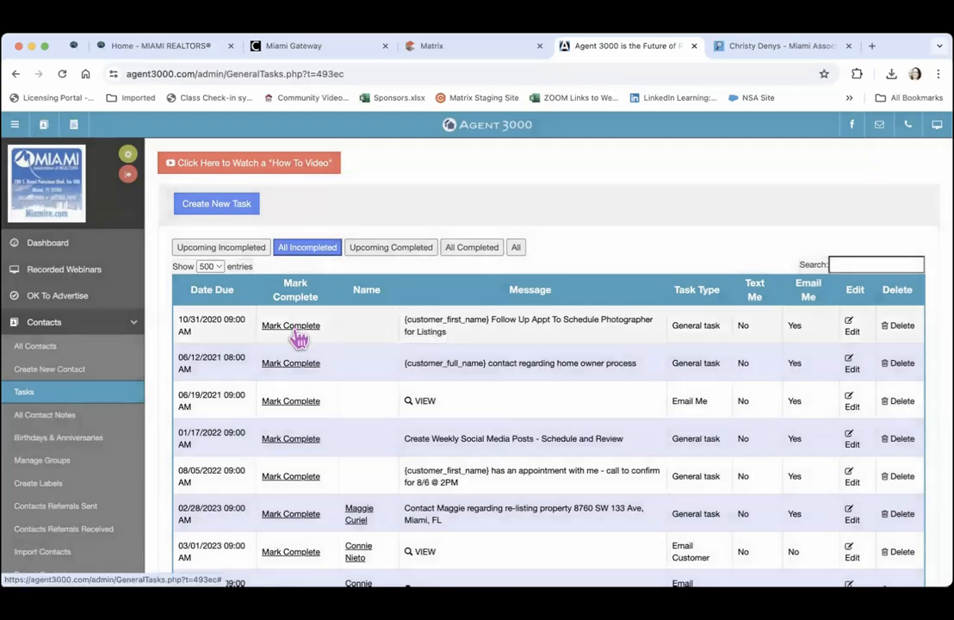
pyautogui.click(293, 325)
pyautogui.scroll(-2, 562, 253)
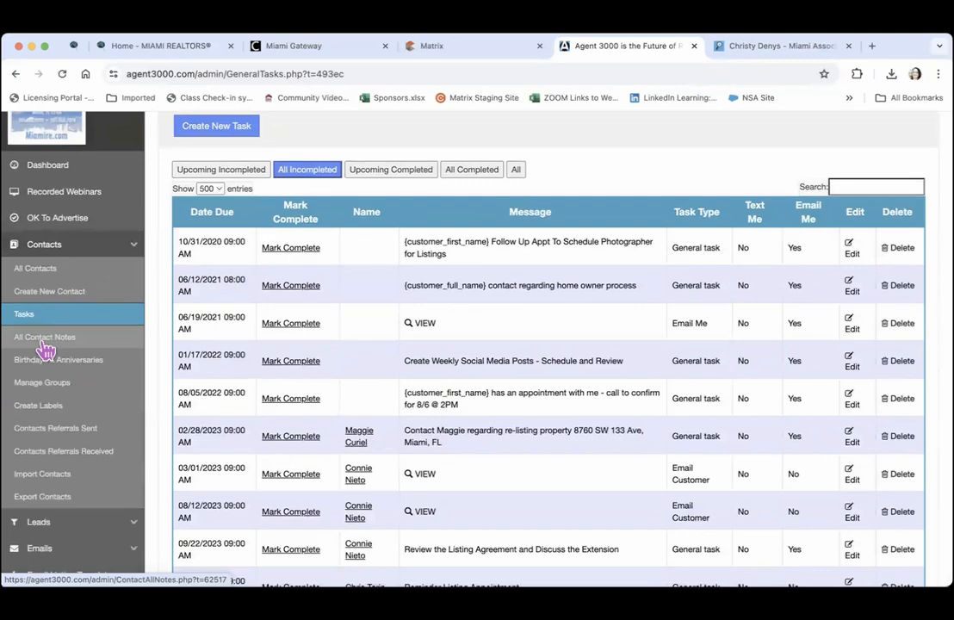
# Go to All Contact Notes and start a new note
pyautogui.click(45, 340)
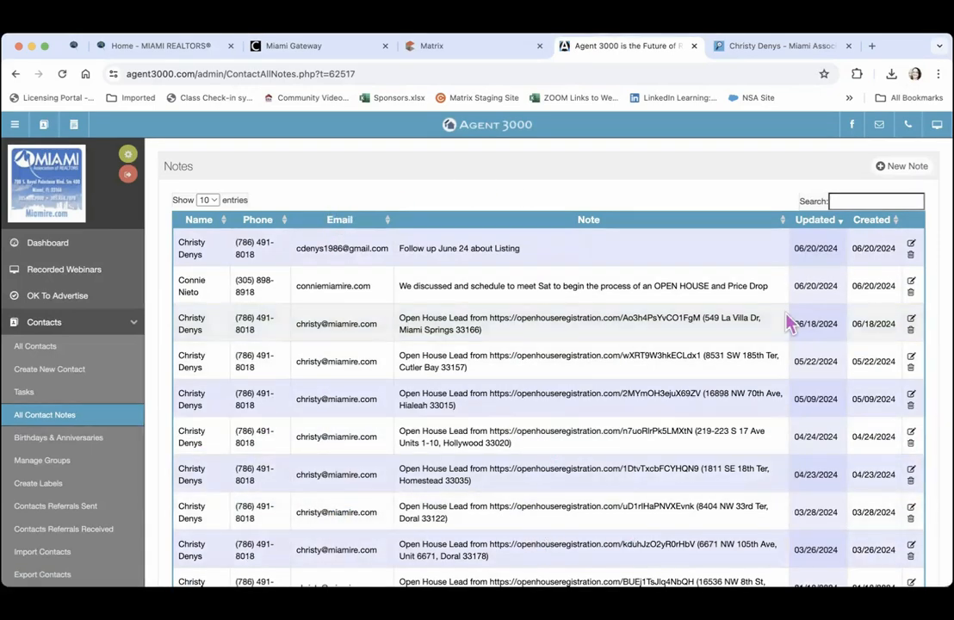
pyautogui.scroll(-1, 786, 303)
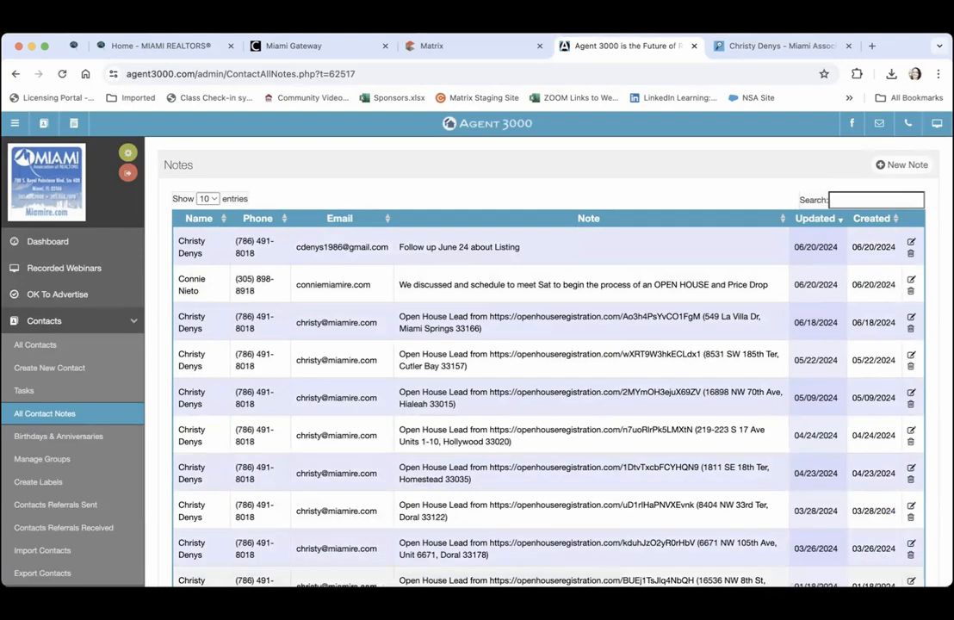
pyautogui.click(913, 169)
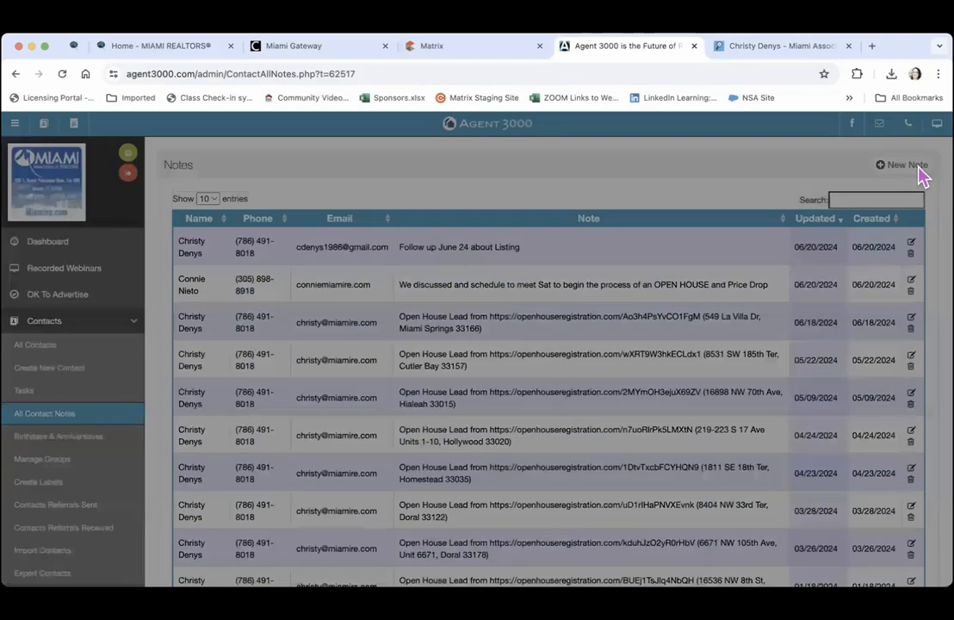
# Save a note for the contact reading 'Schedule Showing Sat June 22 @ 3PM'
pyautogui.click(445, 157)
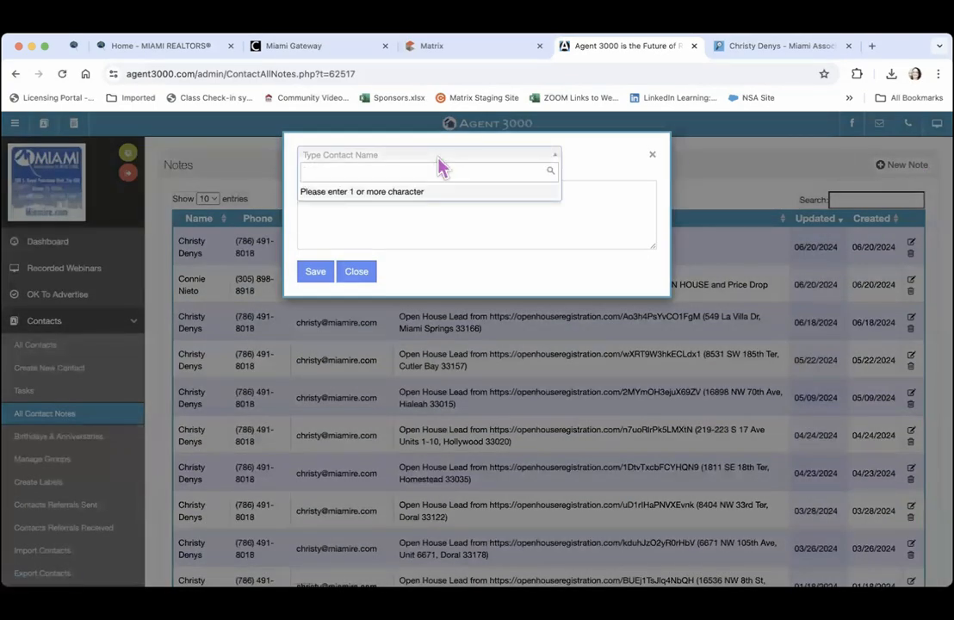
pyautogui.write('conn')
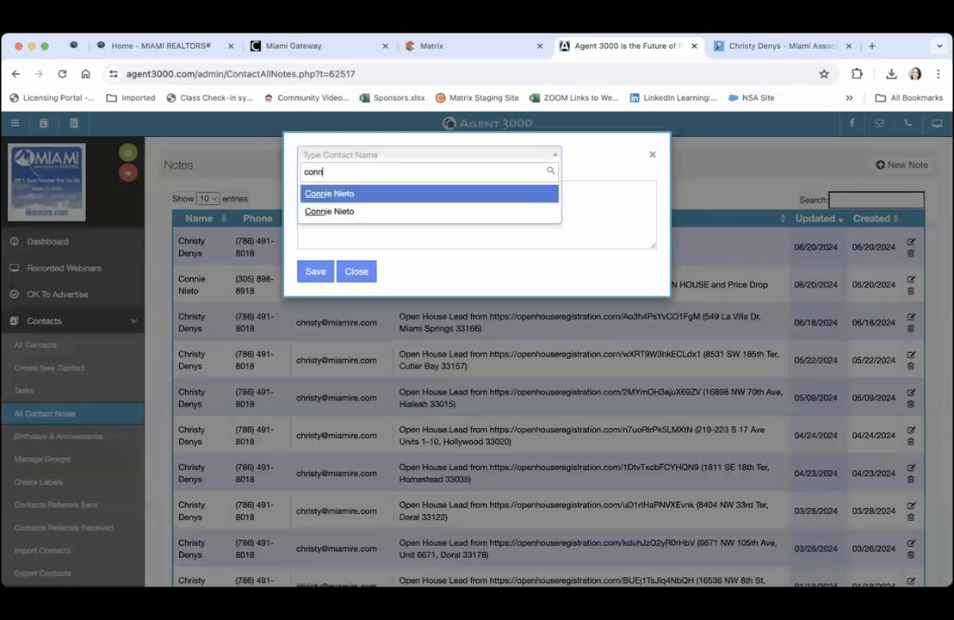
pyautogui.click(329, 211)
pyautogui.click(343, 203)
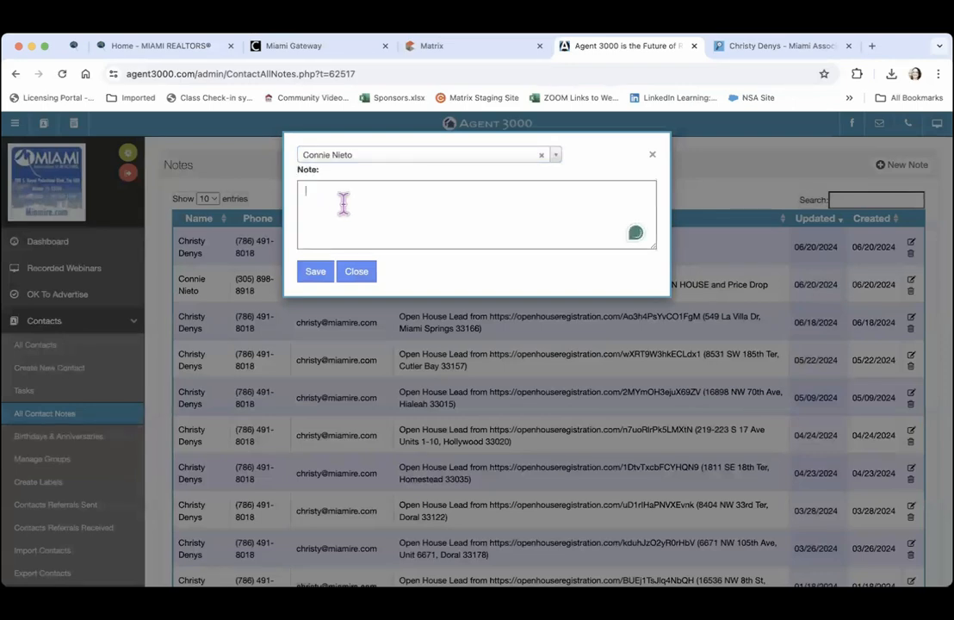
pyautogui.write('Schedule Showing Sat June 22 @ 3PM')
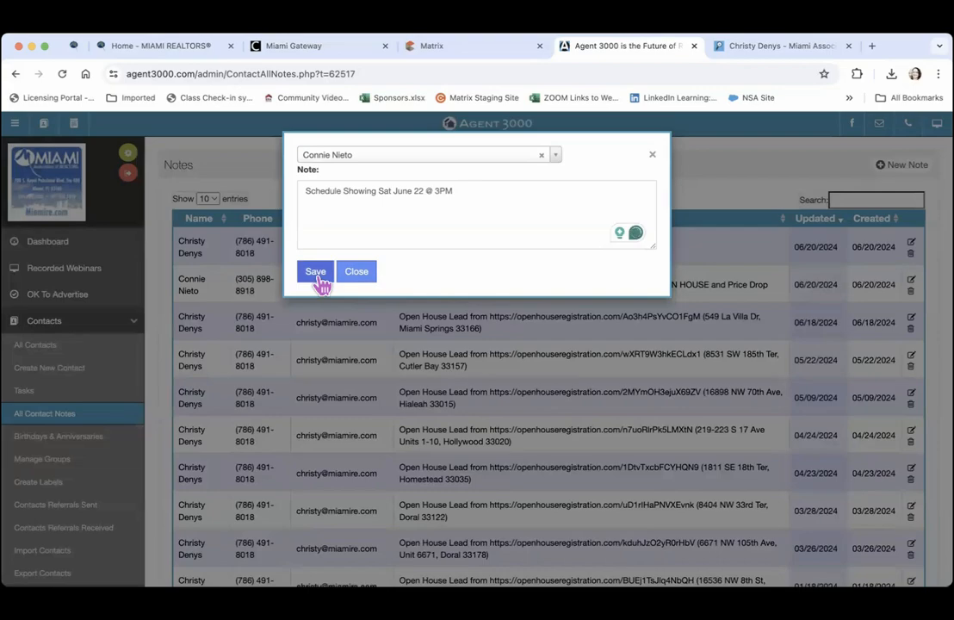
pyautogui.click(317, 276)
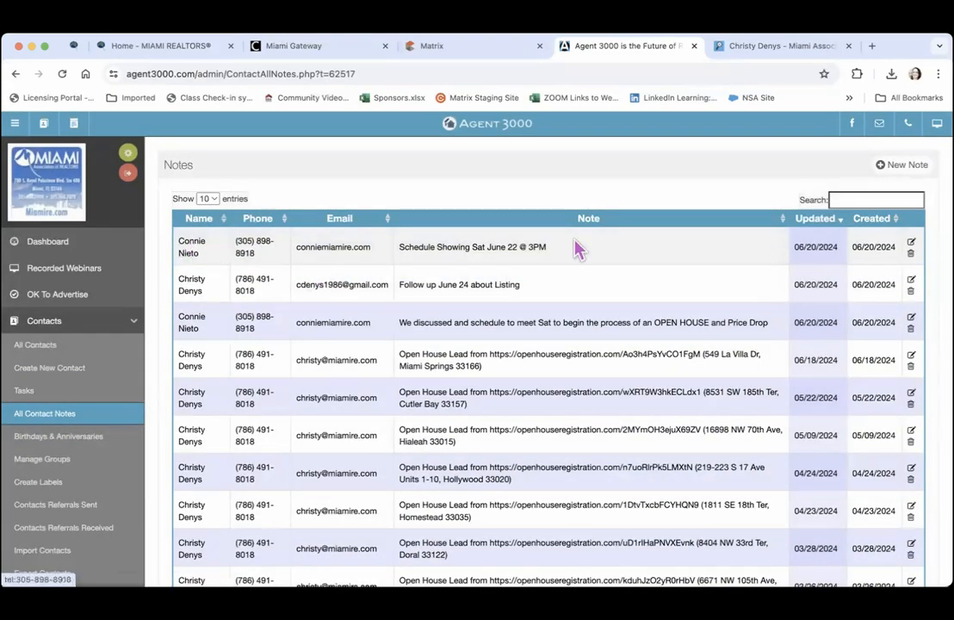
# Edit the note to add a line confirming 4 homes and the client's availability
pyautogui.click(915, 248)
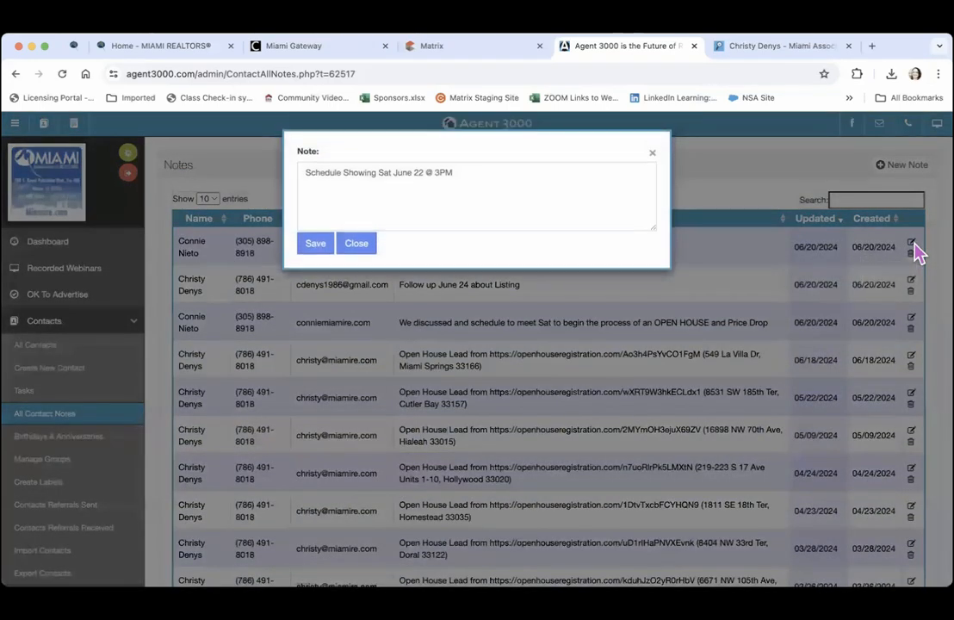
pyautogui.click(491, 170)
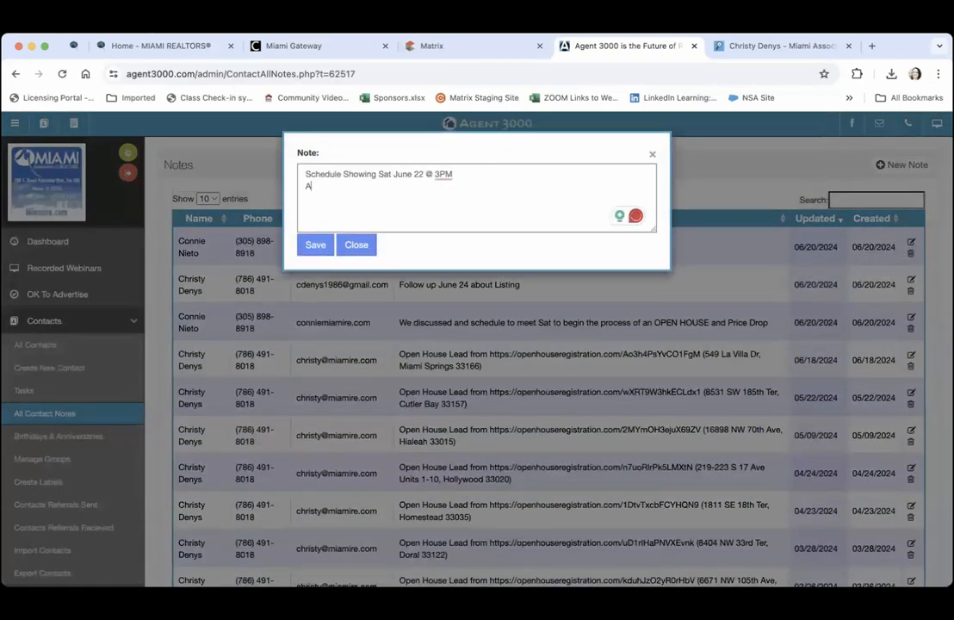
pyautogui.press('BackSpace')
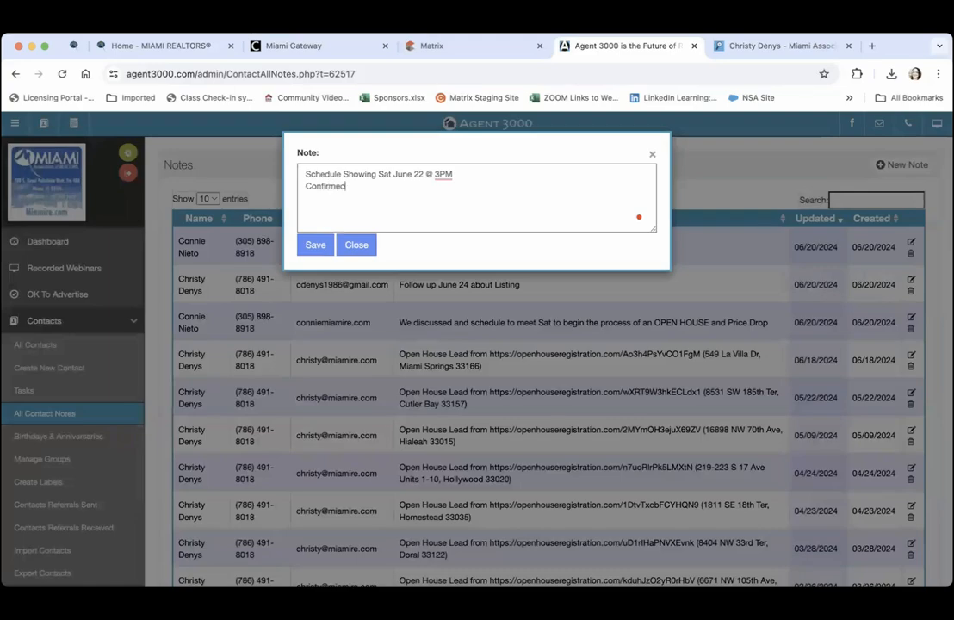
pyautogui.write("Confirmed 4 homes and Connie's availability")
pyautogui.click(315, 245)
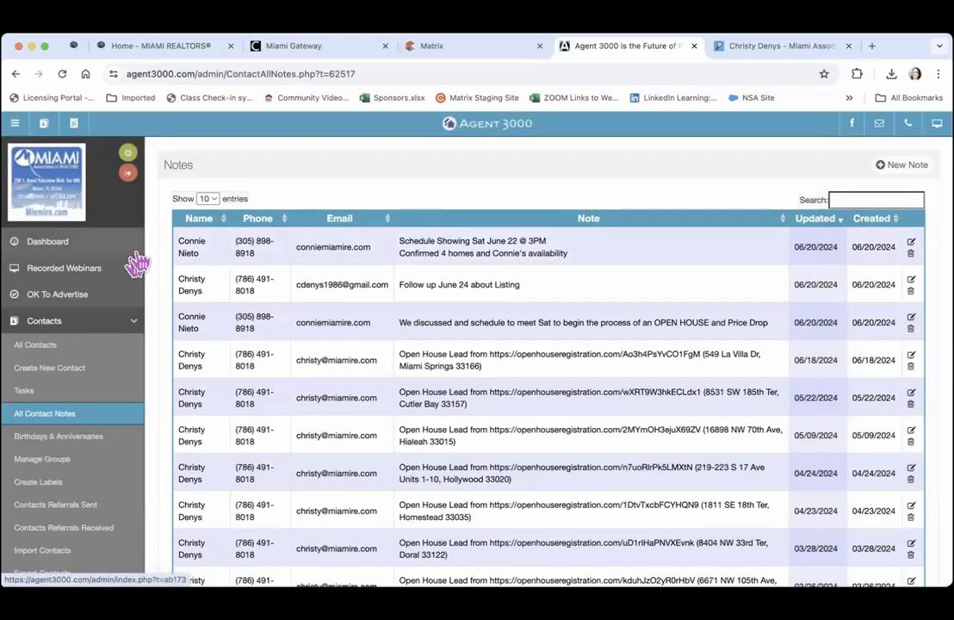
# View the Upcoming Birthdays and Anniversaries page, then go to Manage Groups
pyautogui.click(49, 441)
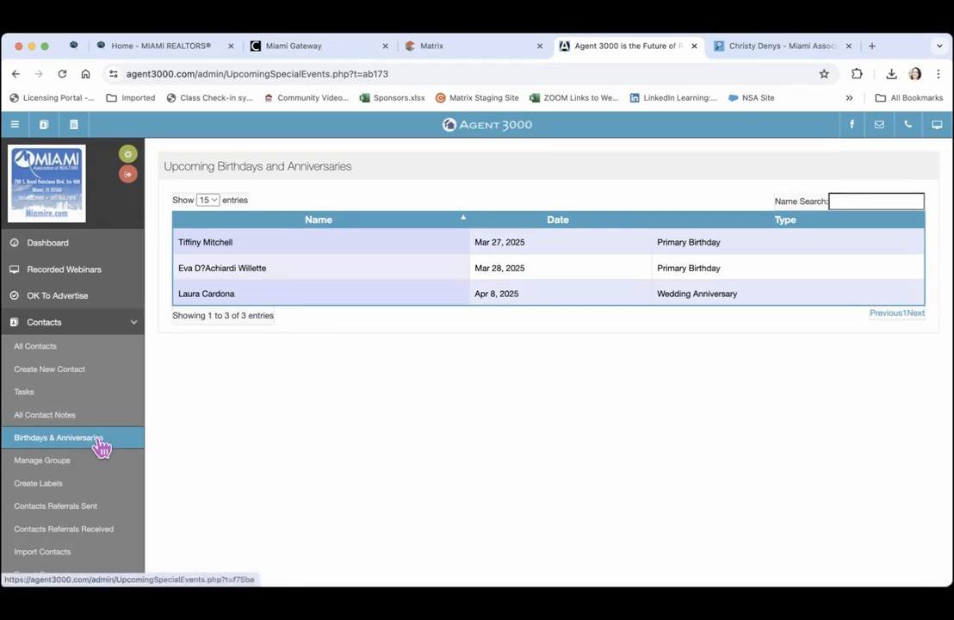
pyautogui.click(47, 353)
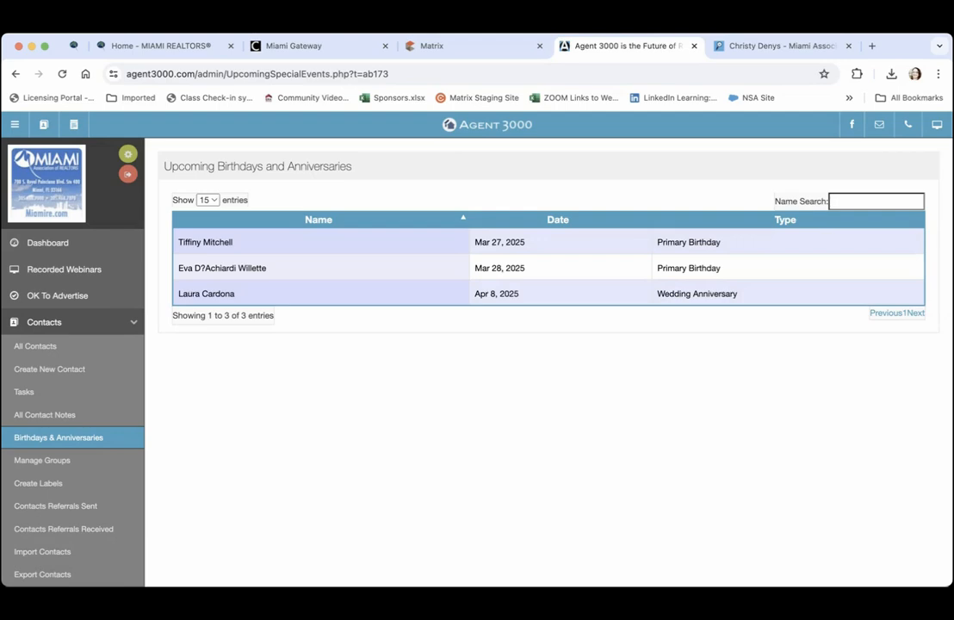
# Go to group management and select the Open House Leads group
pyautogui.click(53, 464)
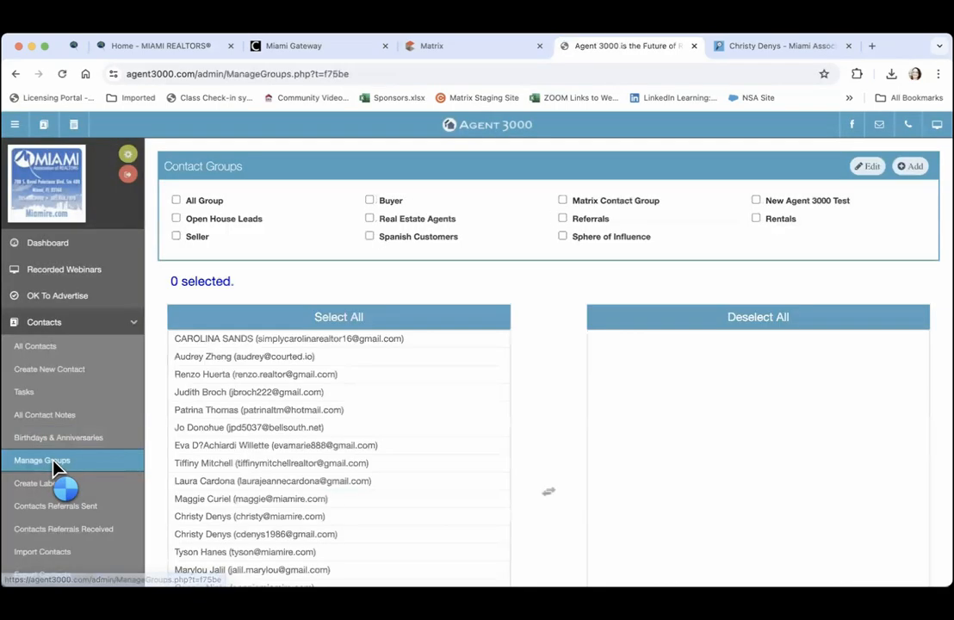
pyautogui.click(345, 315)
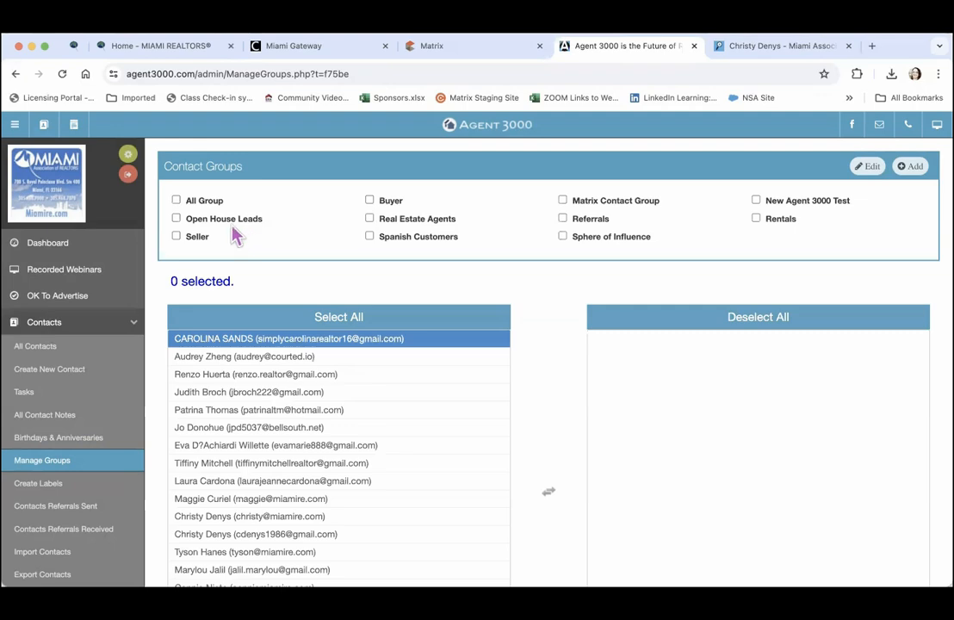
pyautogui.click(176, 201)
pyautogui.scroll(-2, 181, 206)
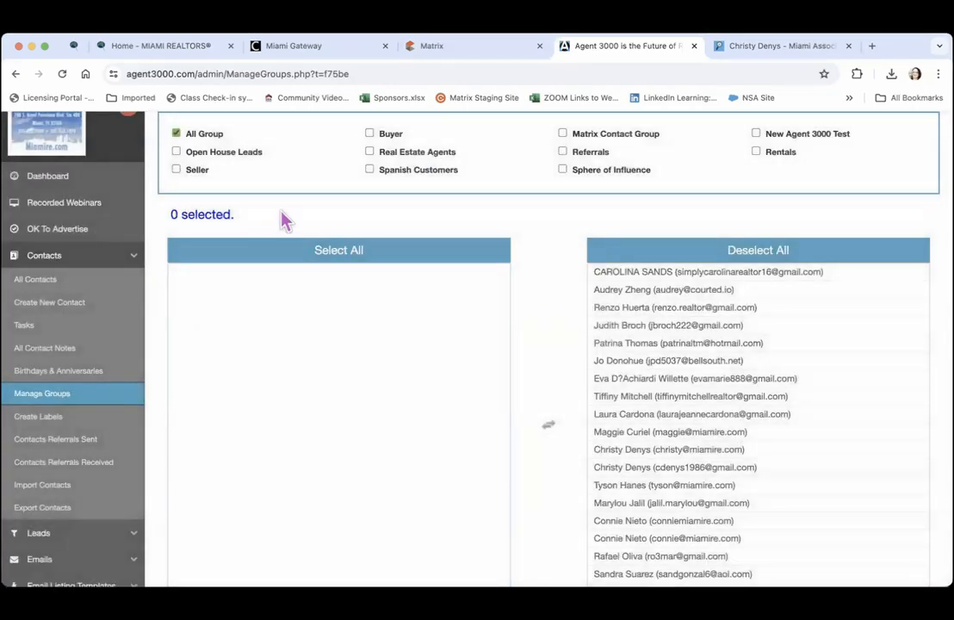
pyautogui.scroll(2, 308, 155)
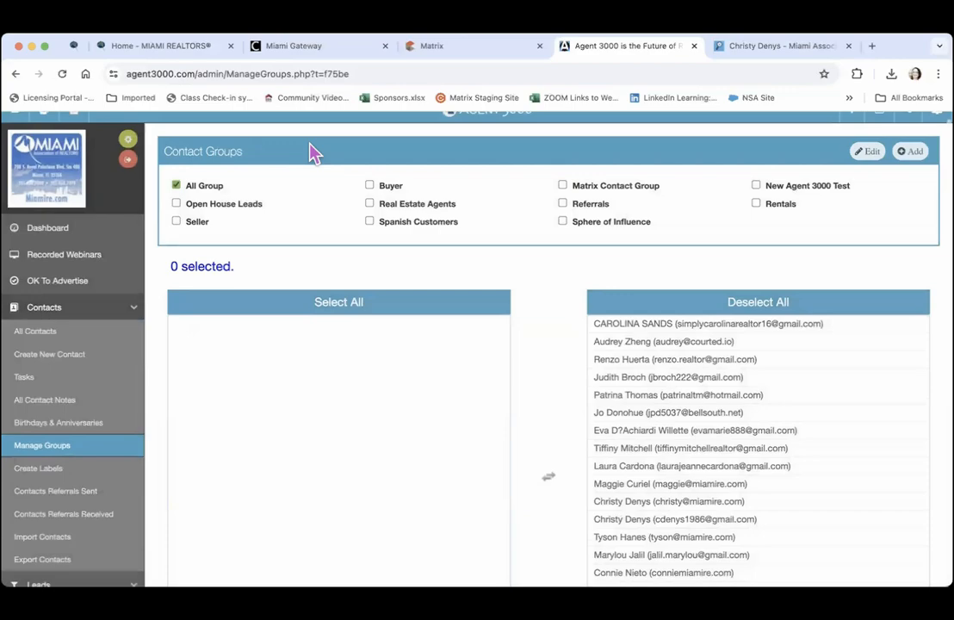
pyautogui.click(176, 204)
pyautogui.scroll(-2, 211, 189)
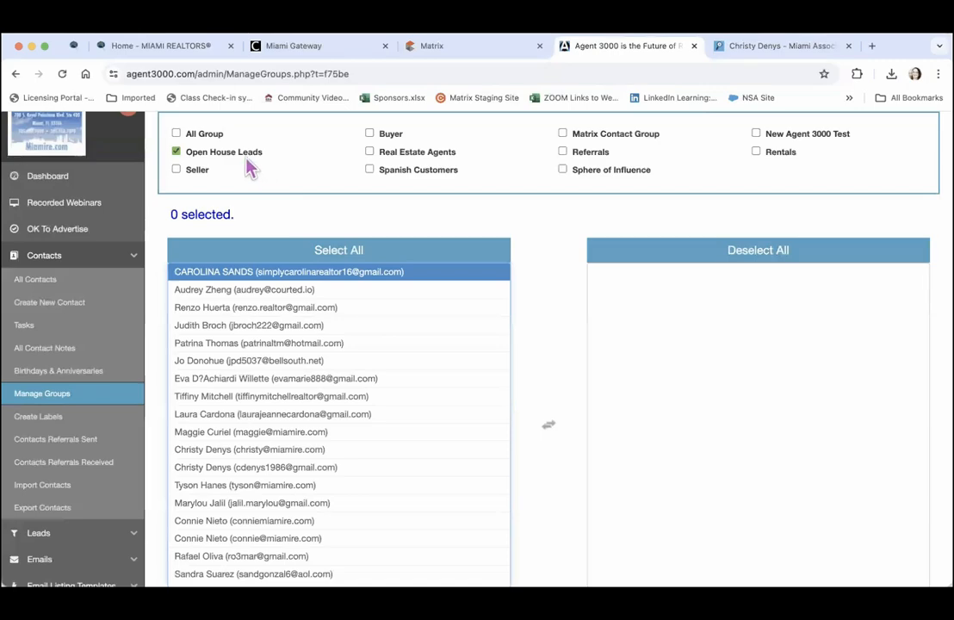
# Add three contacts to Open House Leads and save the group update
pyautogui.click(260, 293)
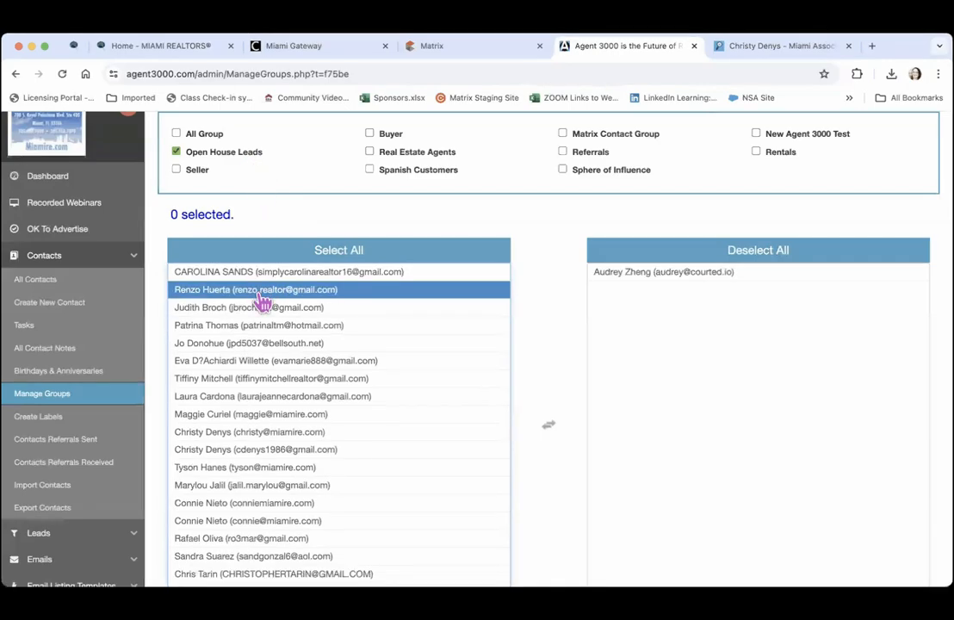
pyautogui.click(260, 293)
pyautogui.click(258, 306)
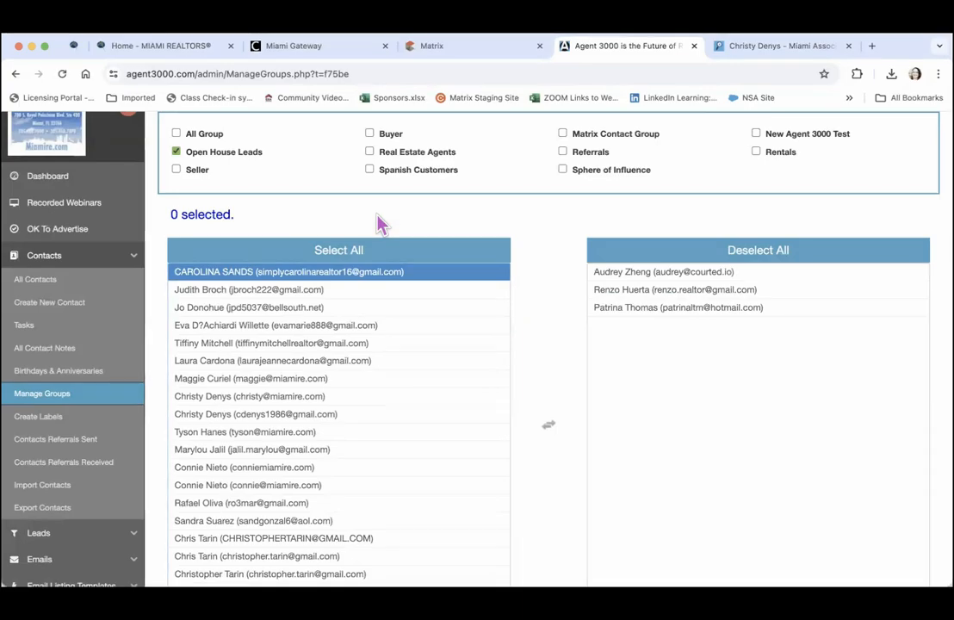
pyautogui.scroll(-3, 382, 224)
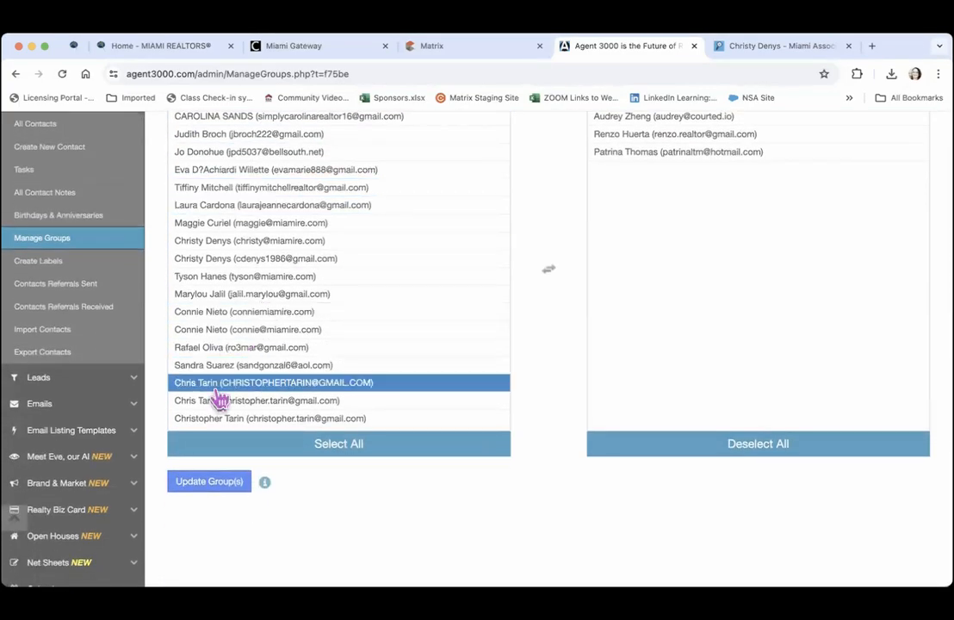
pyautogui.click(215, 483)
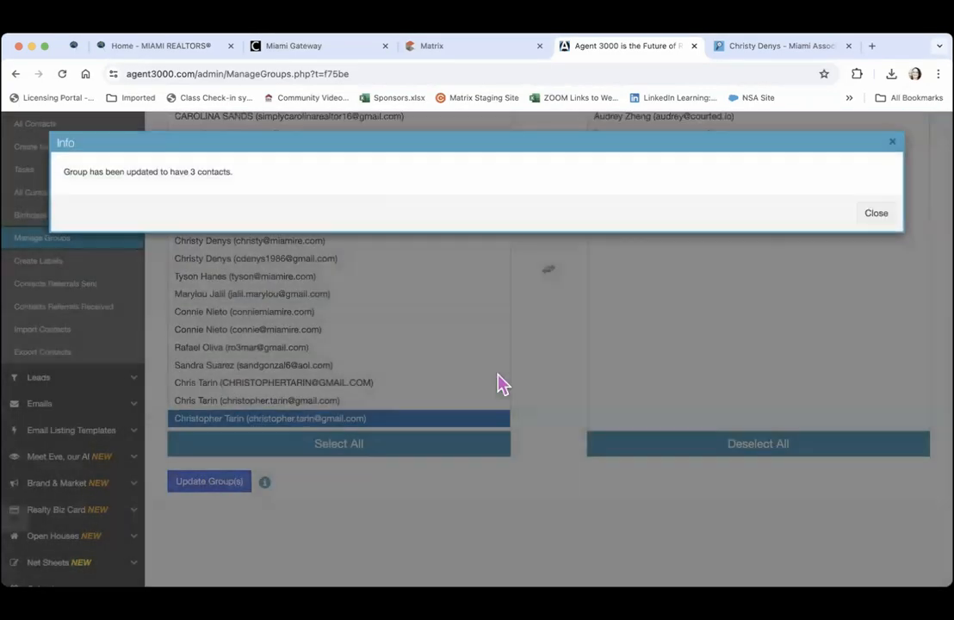
pyautogui.click(883, 221)
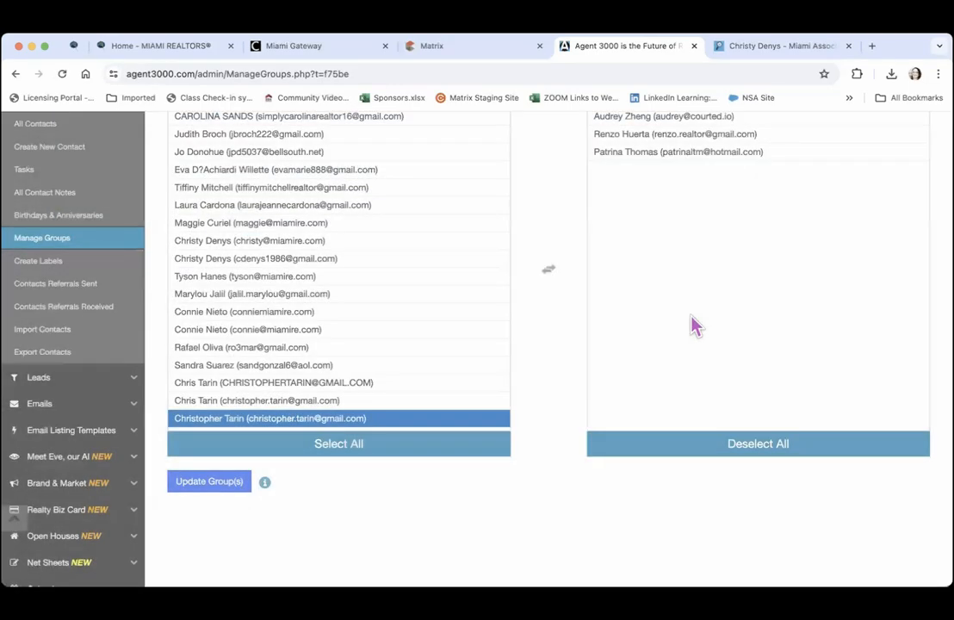
pyautogui.scroll(1, 694, 325)
pyautogui.scroll(3, 694, 325)
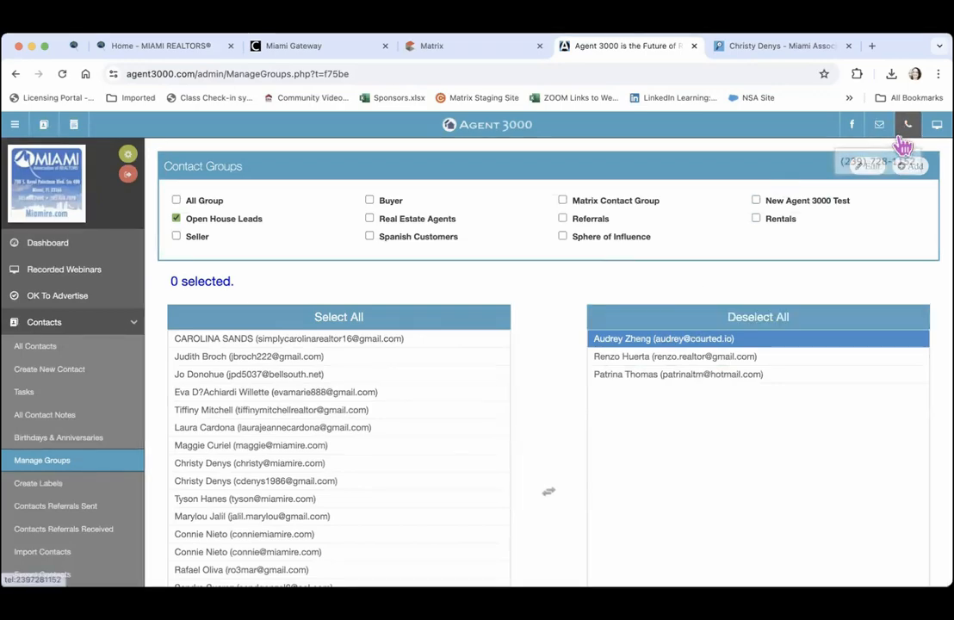
# Create a new contact group named 'New Construction Buyers'
pyautogui.click(909, 168)
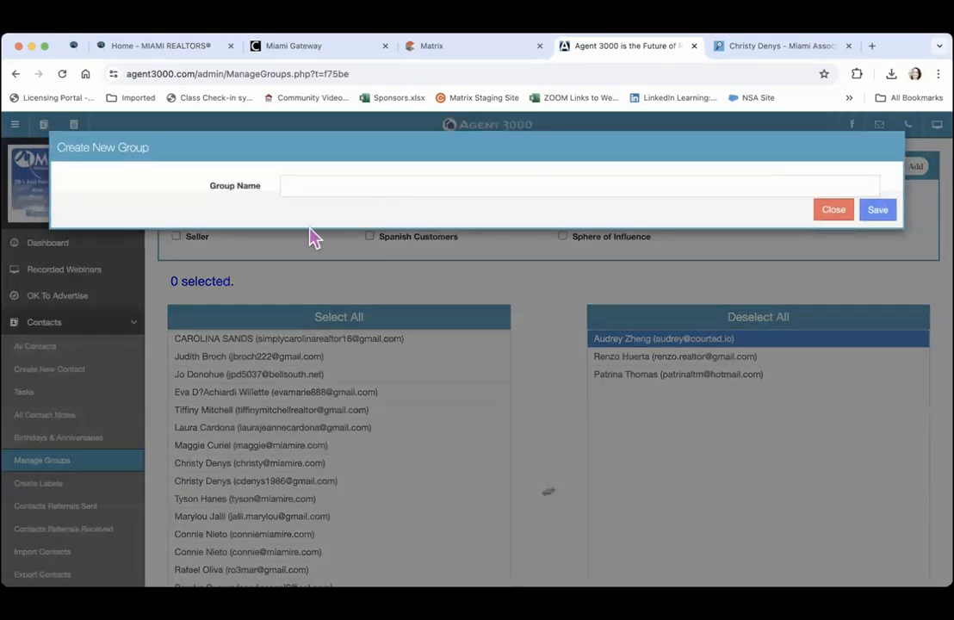
pyautogui.click(299, 185)
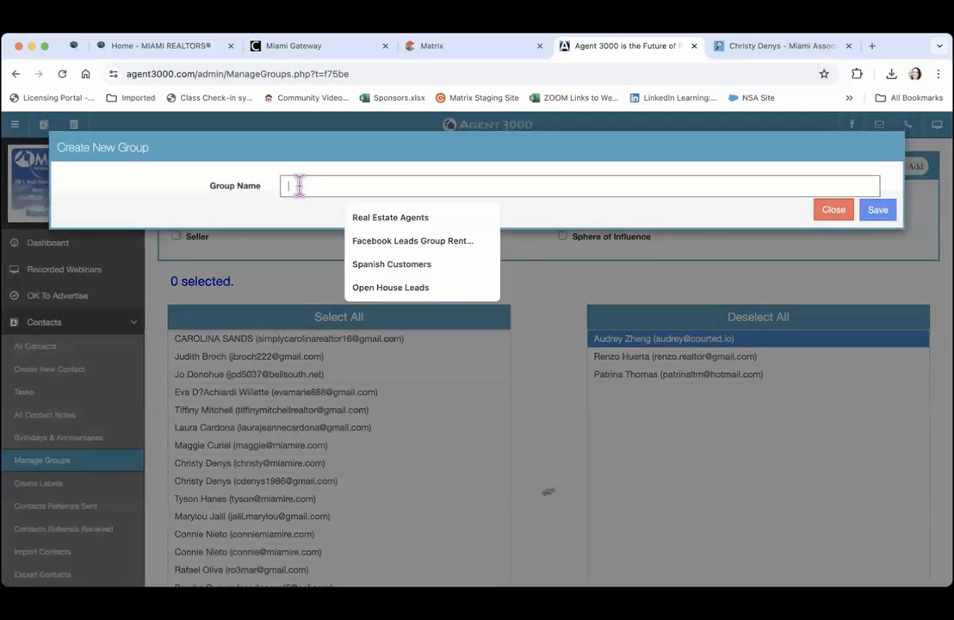
pyautogui.write('New Constructo')
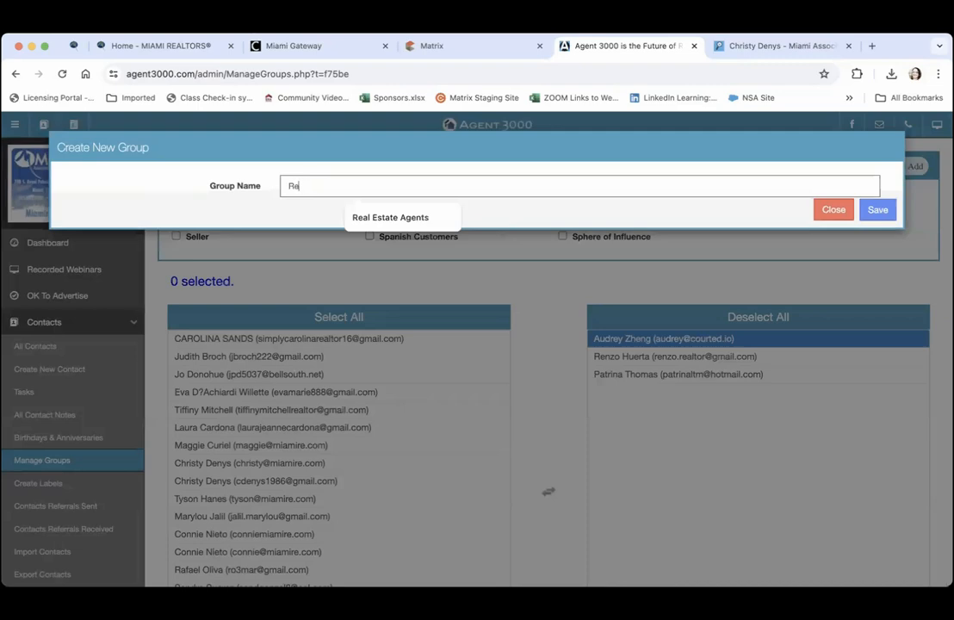
pyautogui.write('ion')
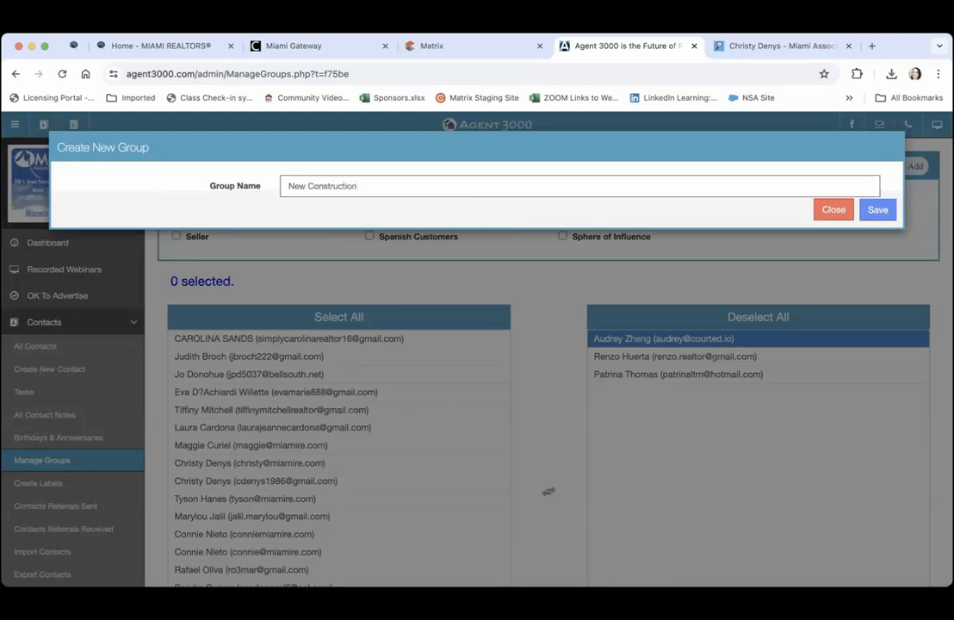
pyautogui.write(' Buyers')
pyautogui.click(877, 210)
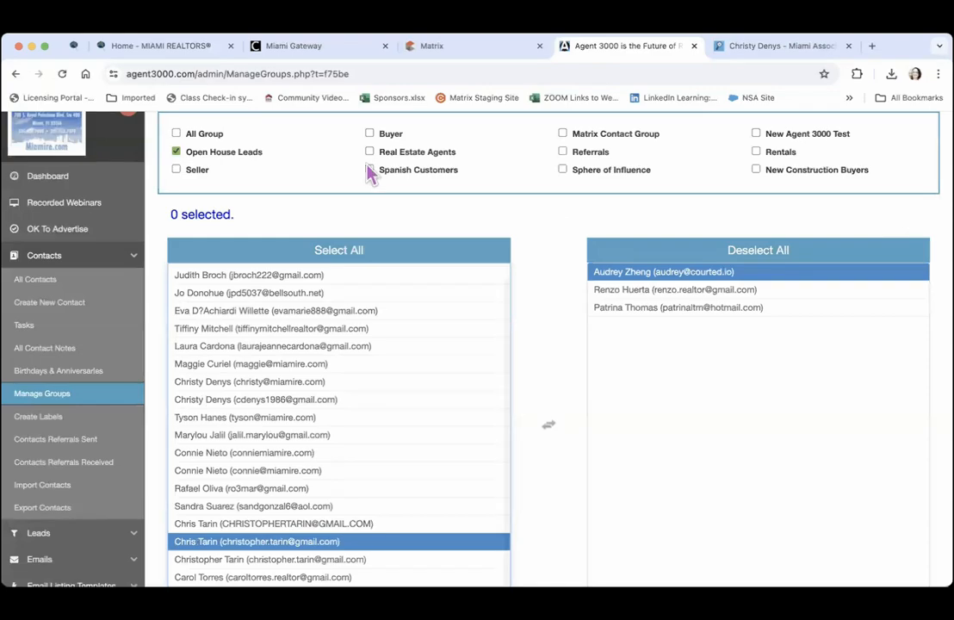
# Select New Construction Buyers, add five contacts and save the membership update
pyautogui.click(176, 152)
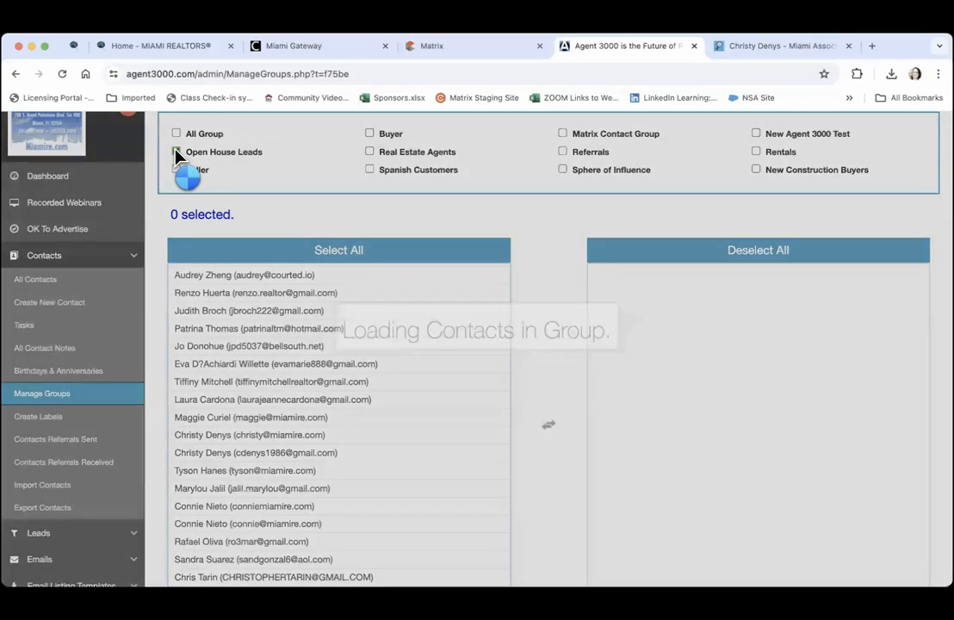
pyautogui.click(176, 153)
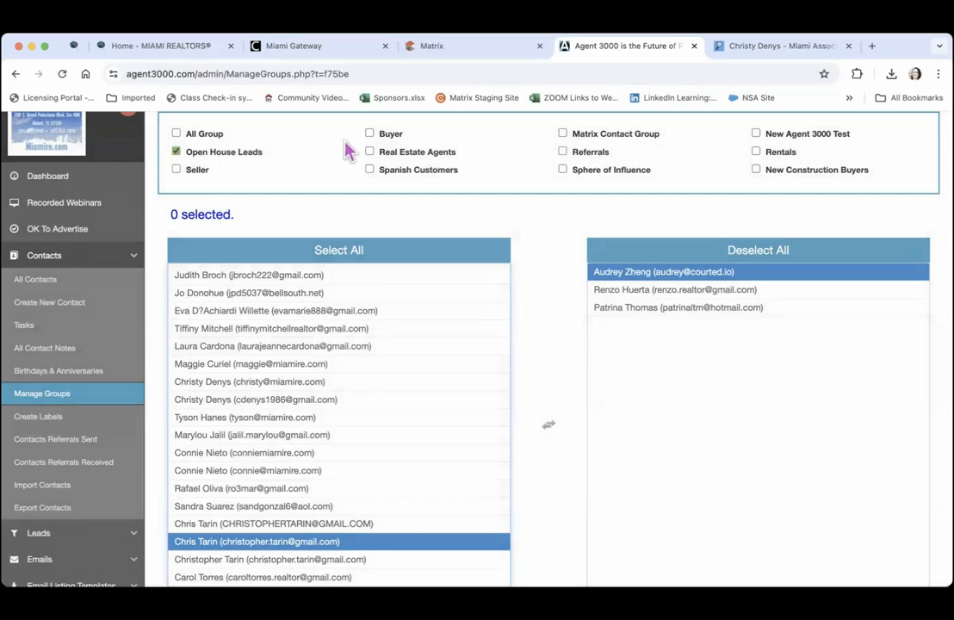
pyautogui.click(757, 171)
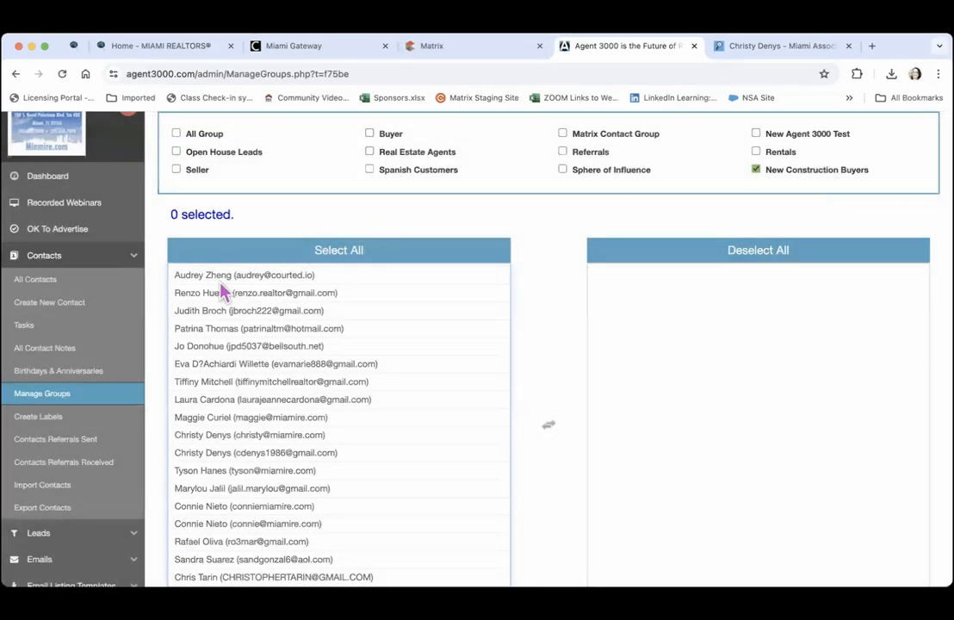
pyautogui.click(252, 292)
pyautogui.doubleClick(223, 381)
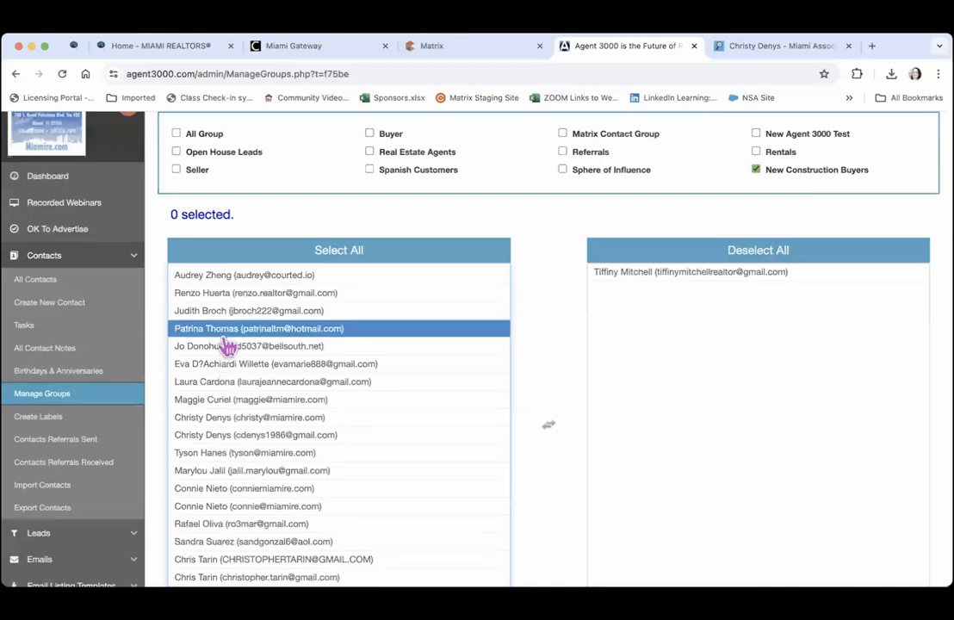
pyautogui.doubleClick(224, 328)
pyautogui.doubleClick(223, 452)
pyautogui.doubleClick(226, 382)
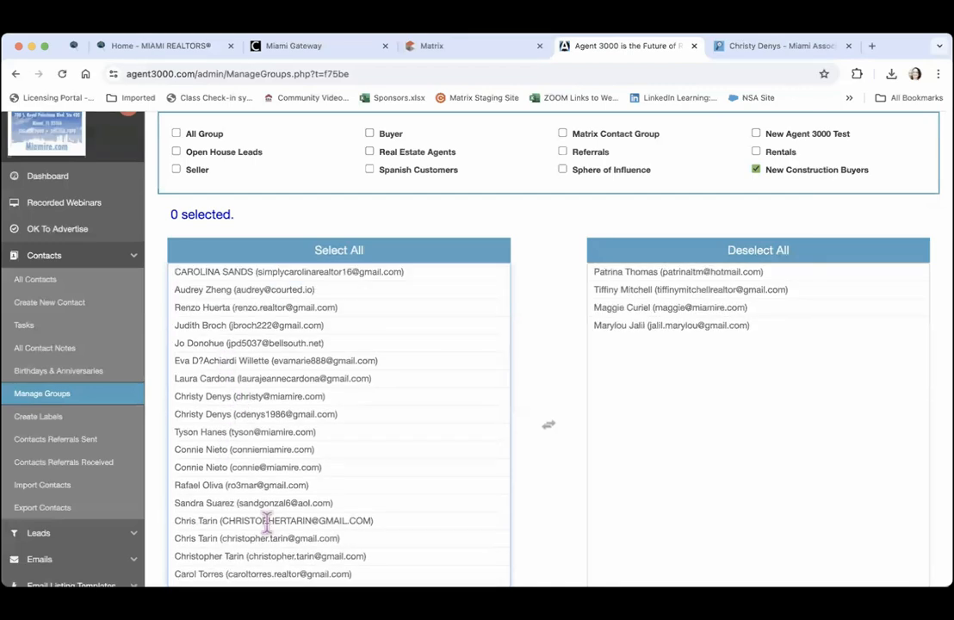
pyautogui.doubleClick(232, 523)
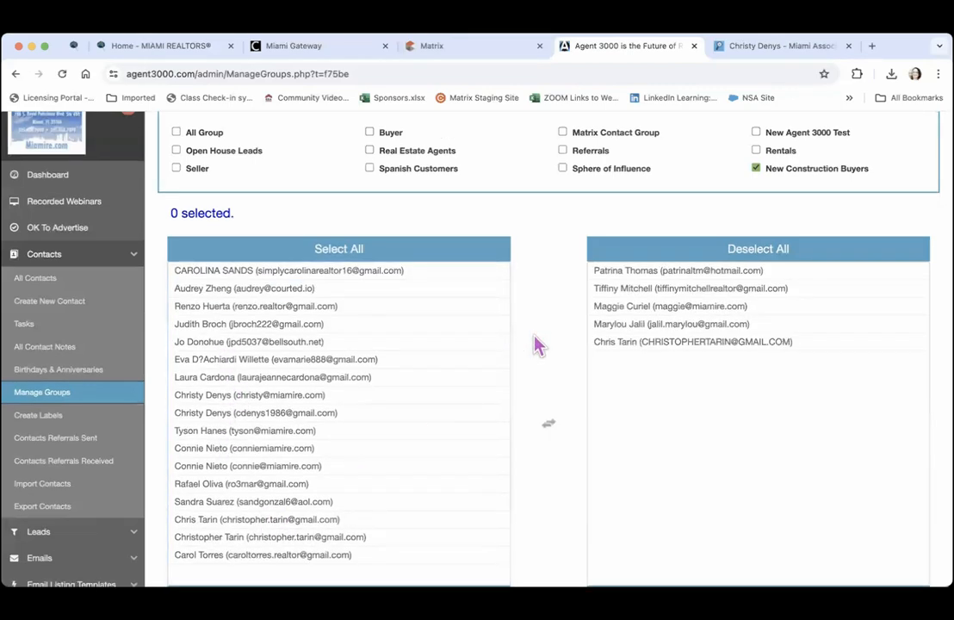
pyautogui.scroll(-3, 535, 344)
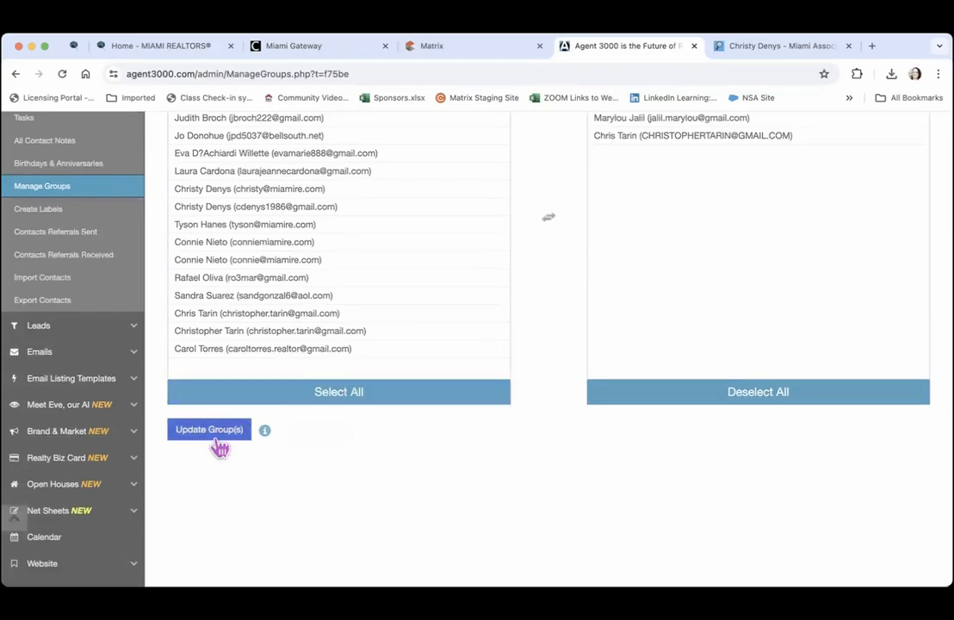
pyautogui.click(217, 430)
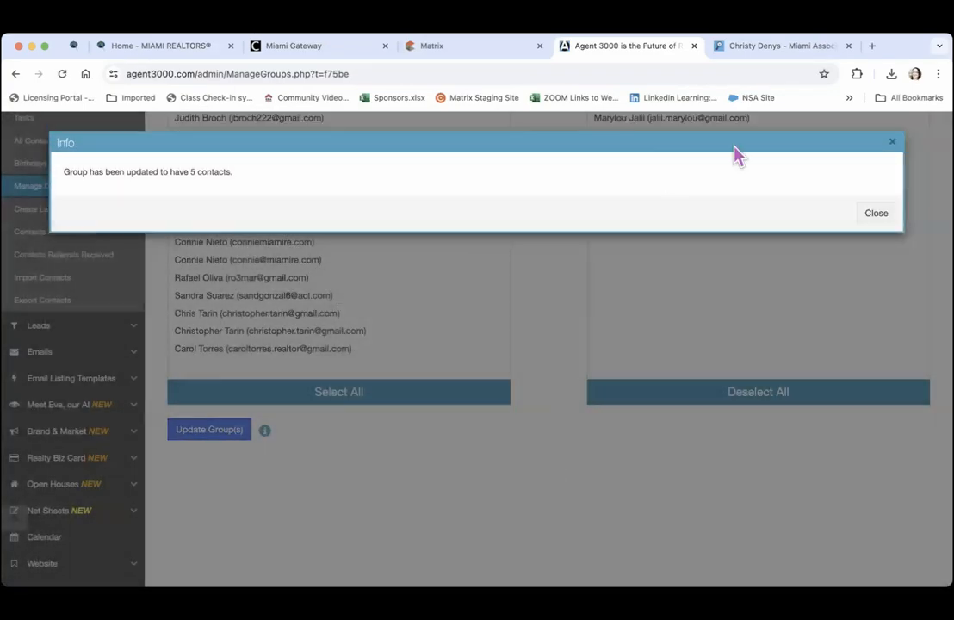
pyautogui.click(878, 217)
pyautogui.scroll(3, 596, 250)
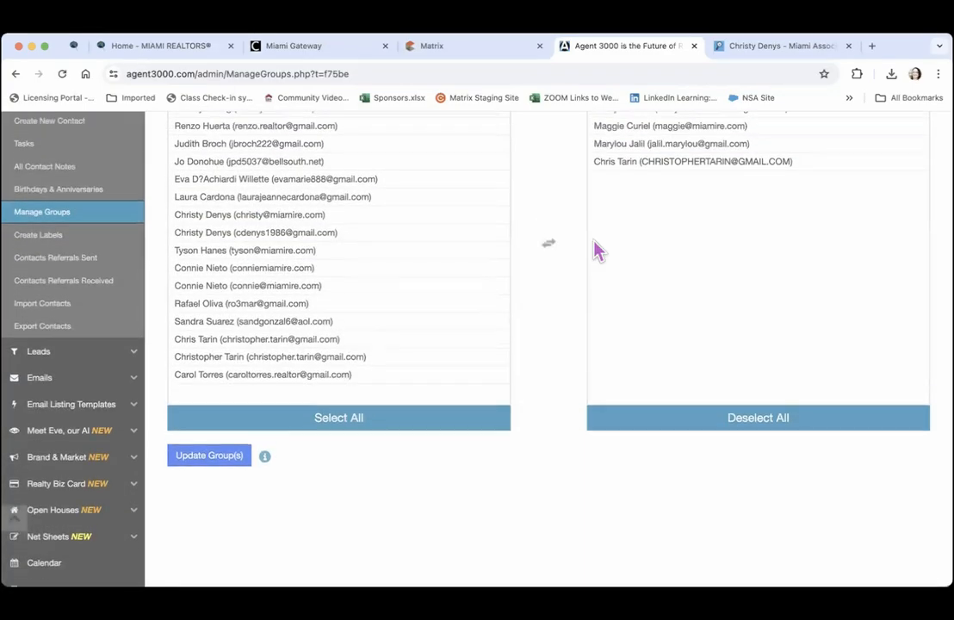
# On the Contact Labels page, keep the 5160 (1" x 2 5/8") Avery size and print only Open House Leads
pyautogui.click(250, 264)
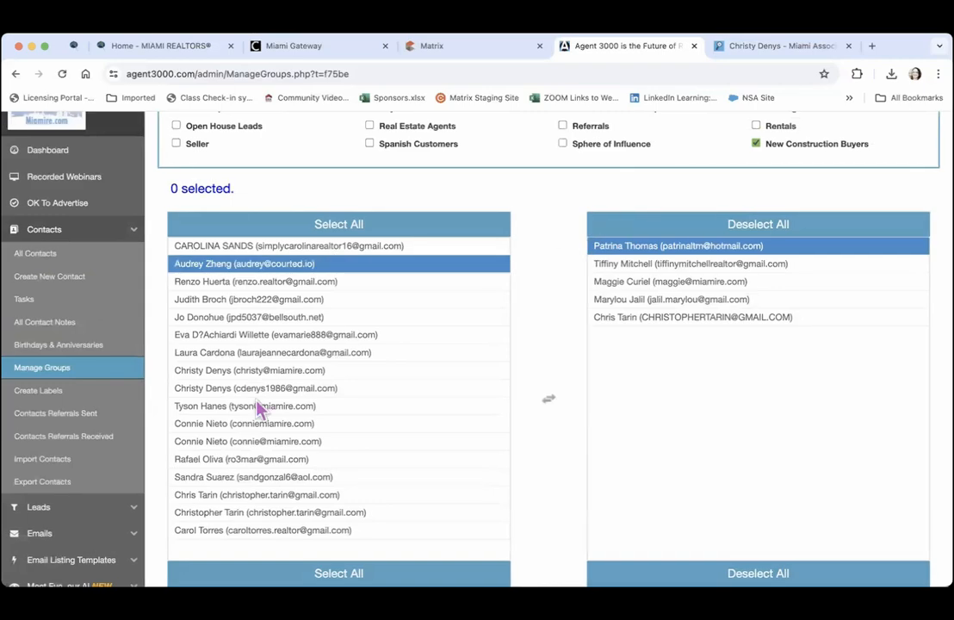
pyautogui.click(36, 396)
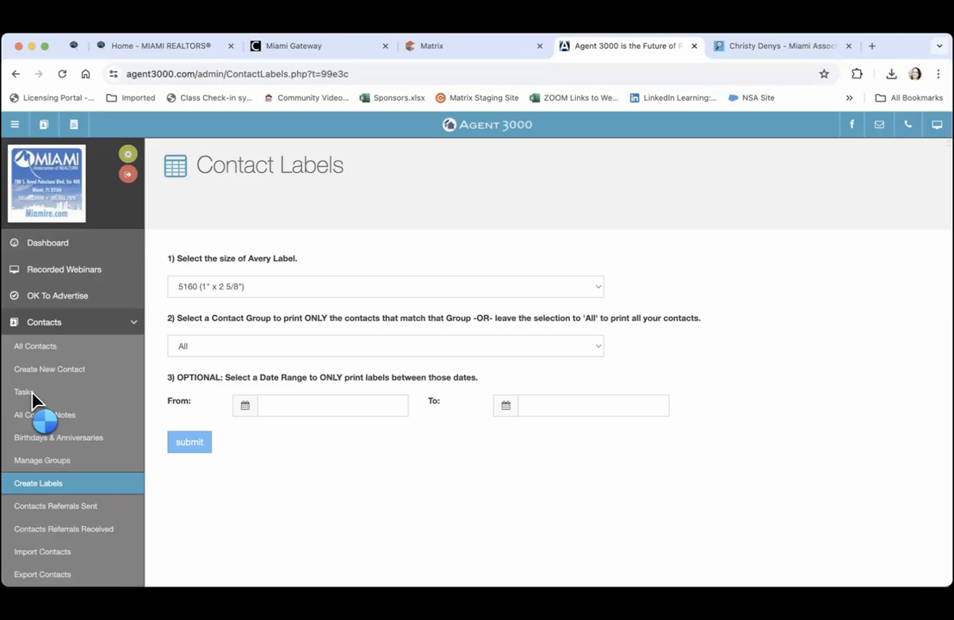
pyautogui.click(448, 293)
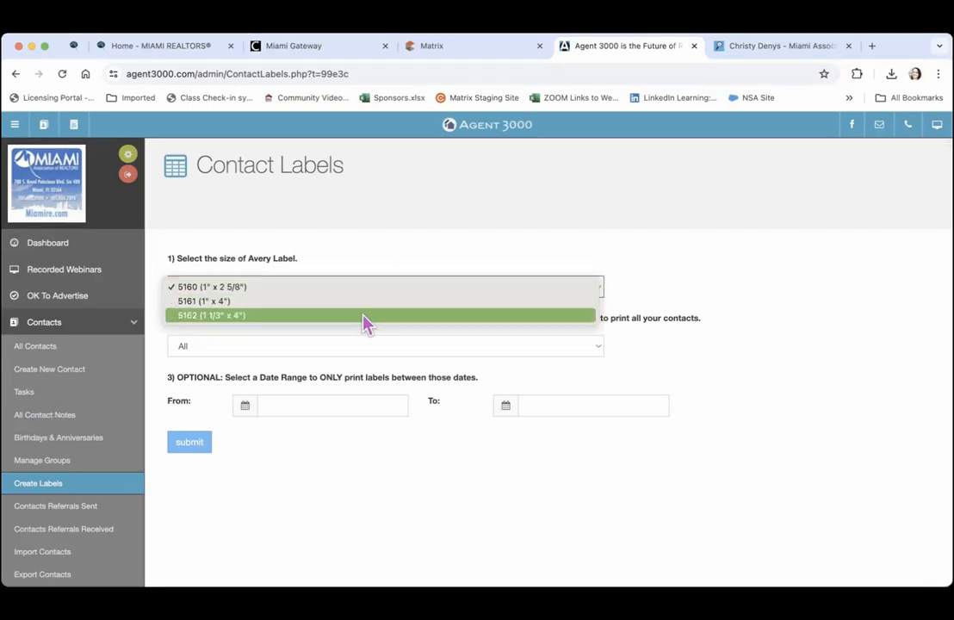
pyautogui.click(360, 290)
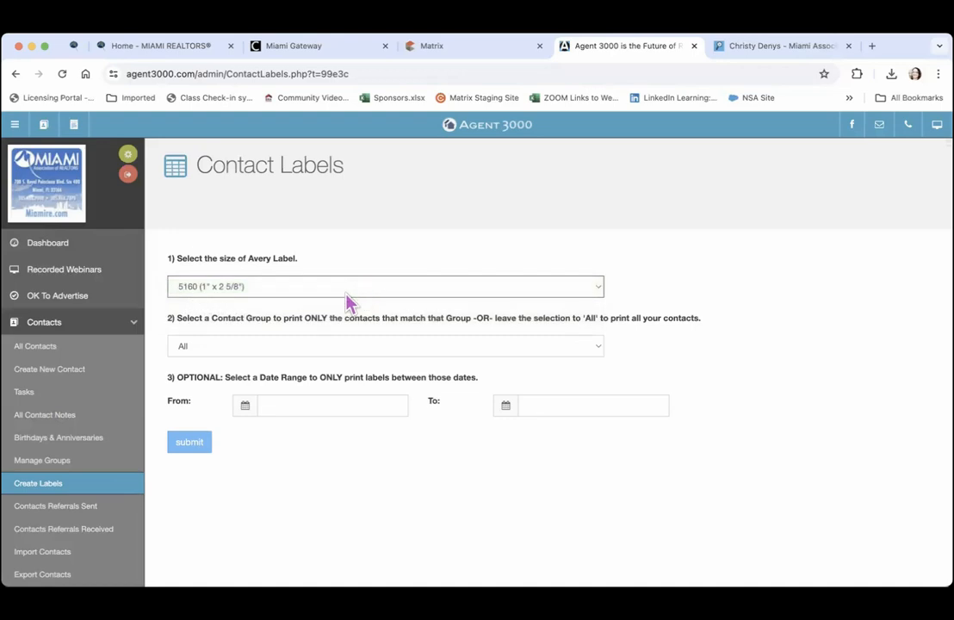
pyautogui.click(324, 352)
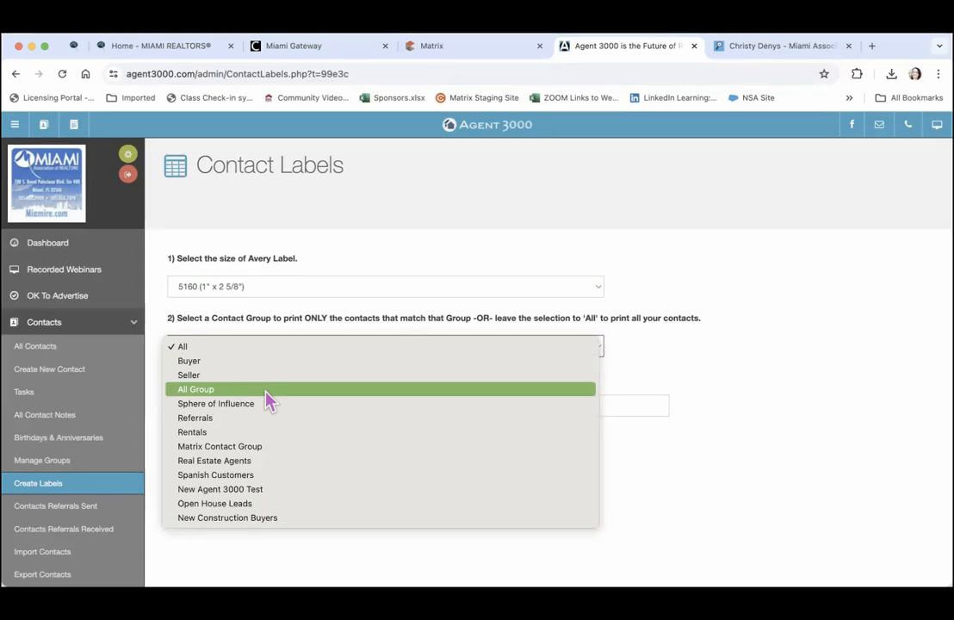
pyautogui.click(237, 510)
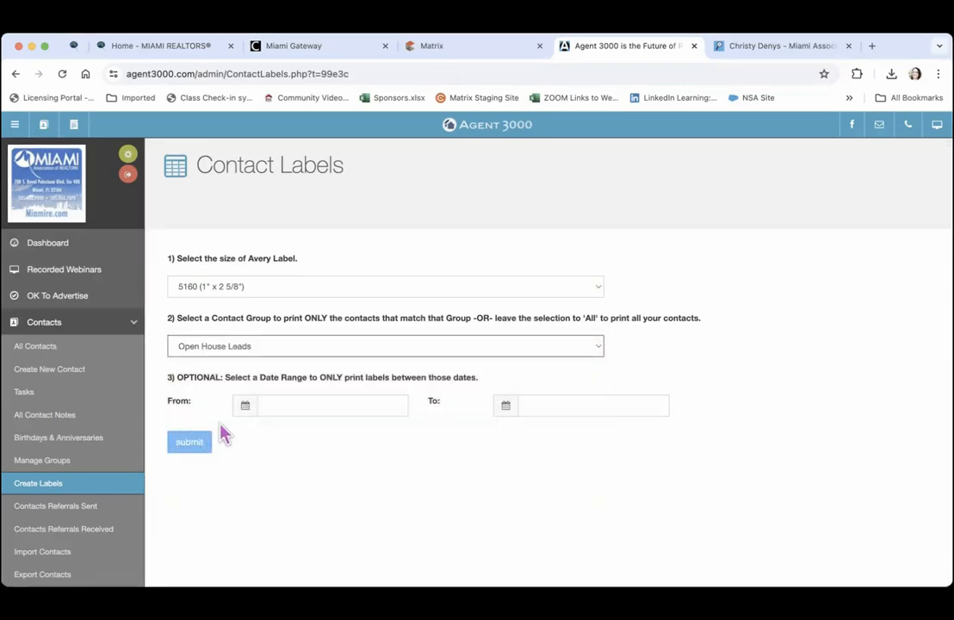
pyautogui.press('Tab')
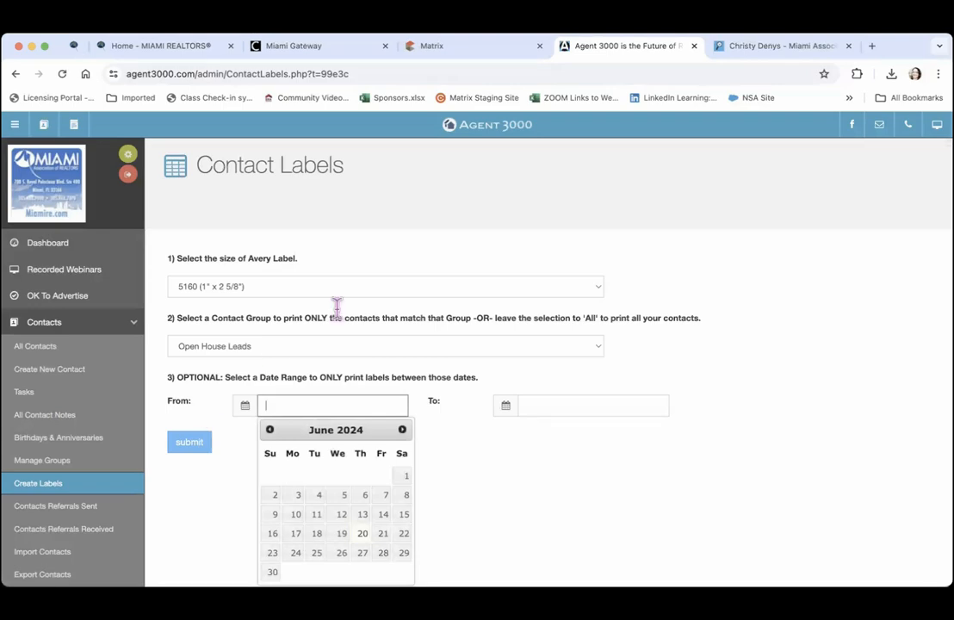
pyautogui.click(426, 261)
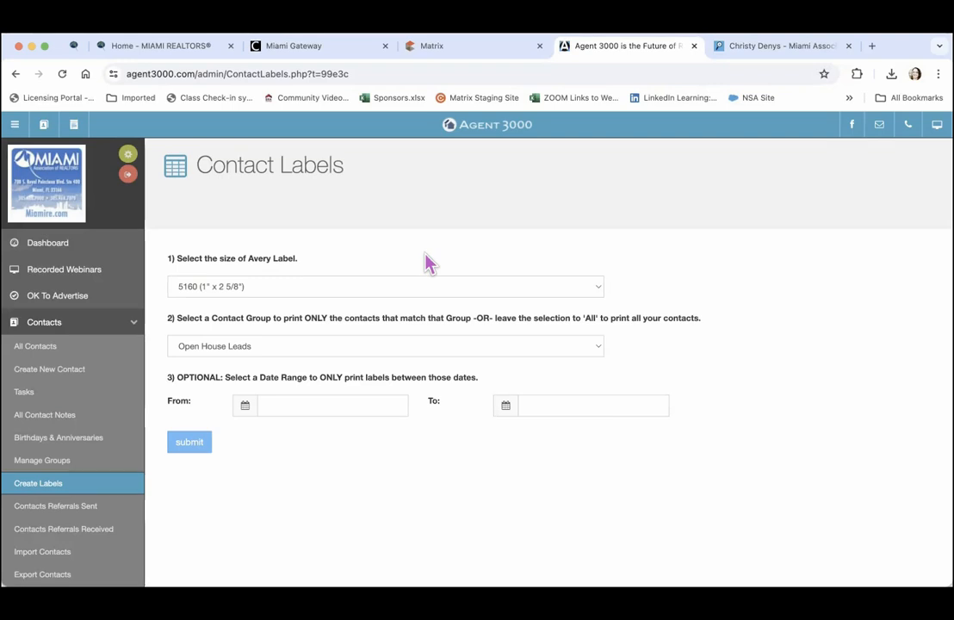
# Open the Contact Referrals Sent page and confirm its table has no referrals
pyautogui.click(44, 510)
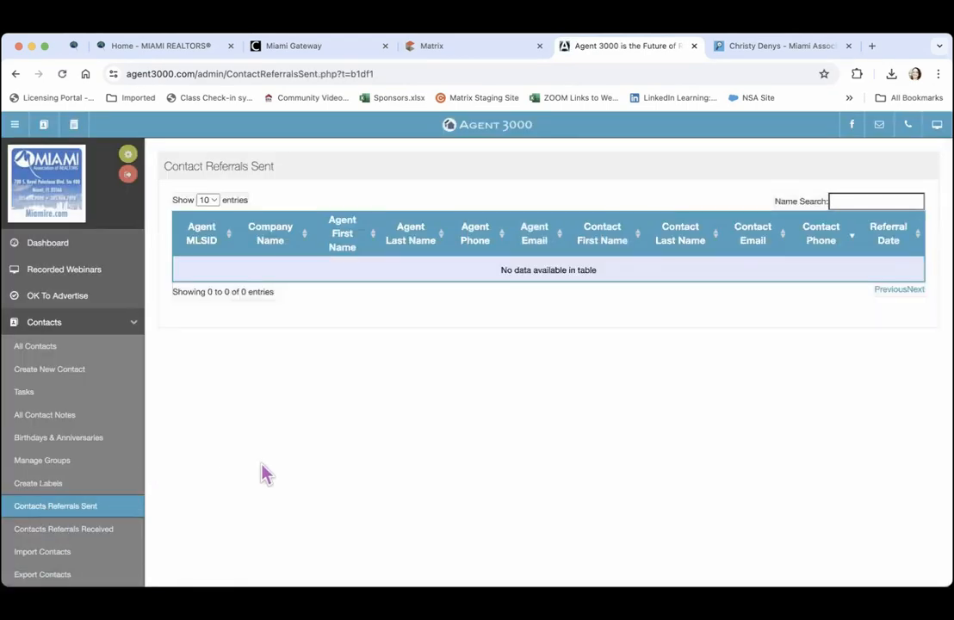
pyautogui.scroll(-3, 261, 466)
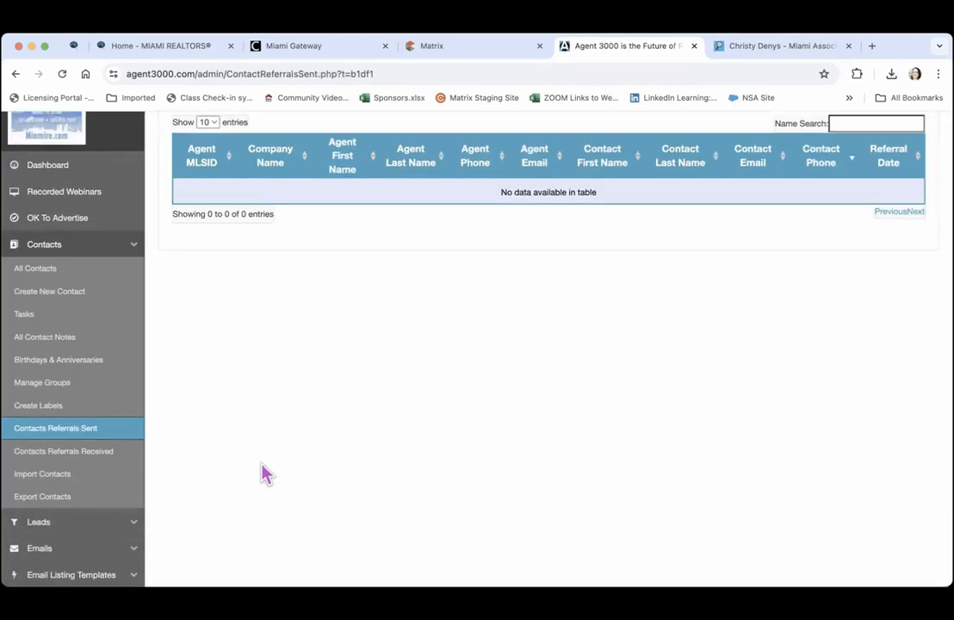
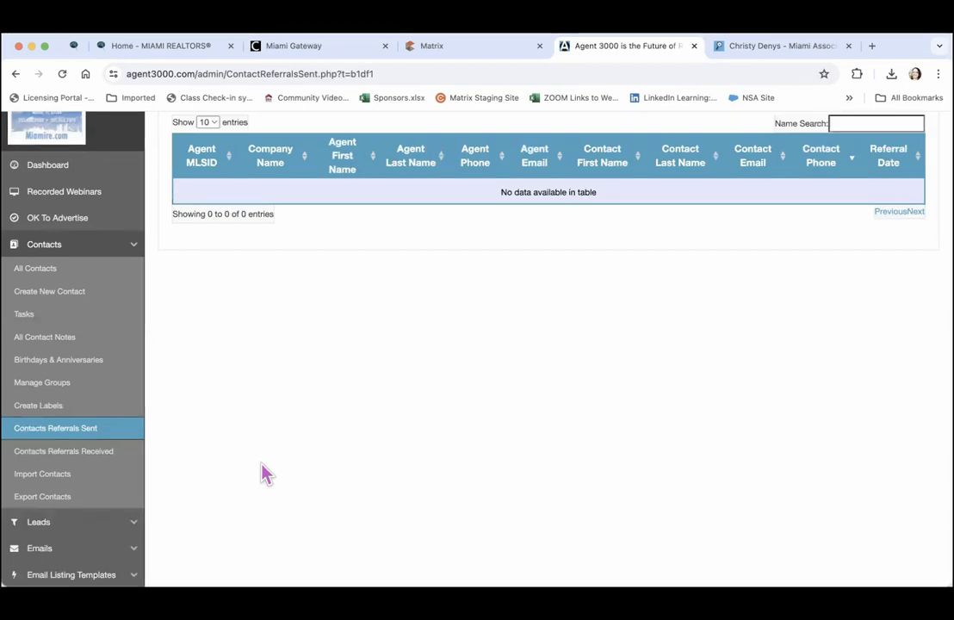
# Show the All Contacts page, listing all 23 contacts
pyautogui.click(53, 269)
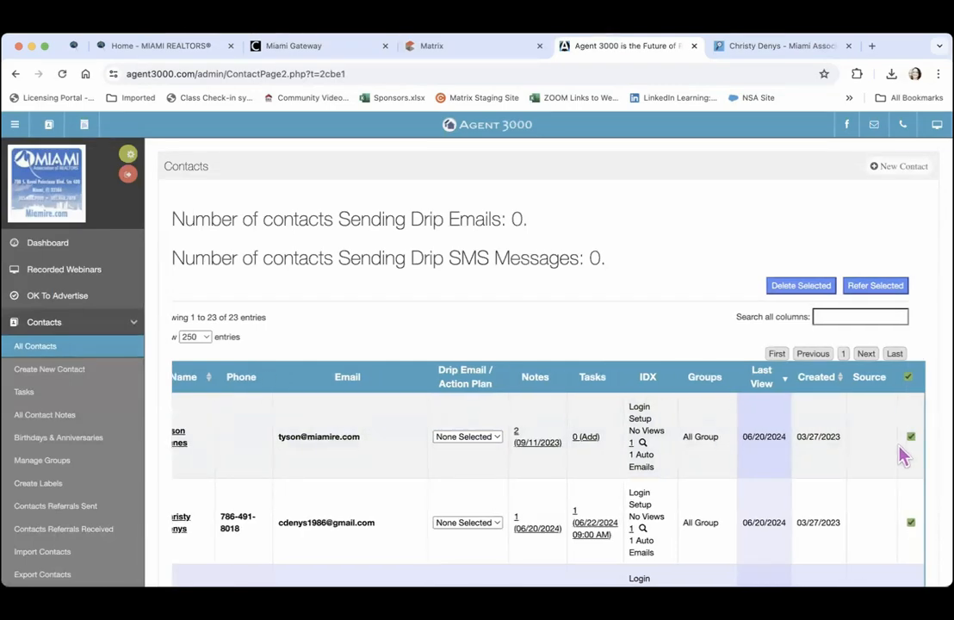
pyautogui.click(908, 377)
pyautogui.click(884, 290)
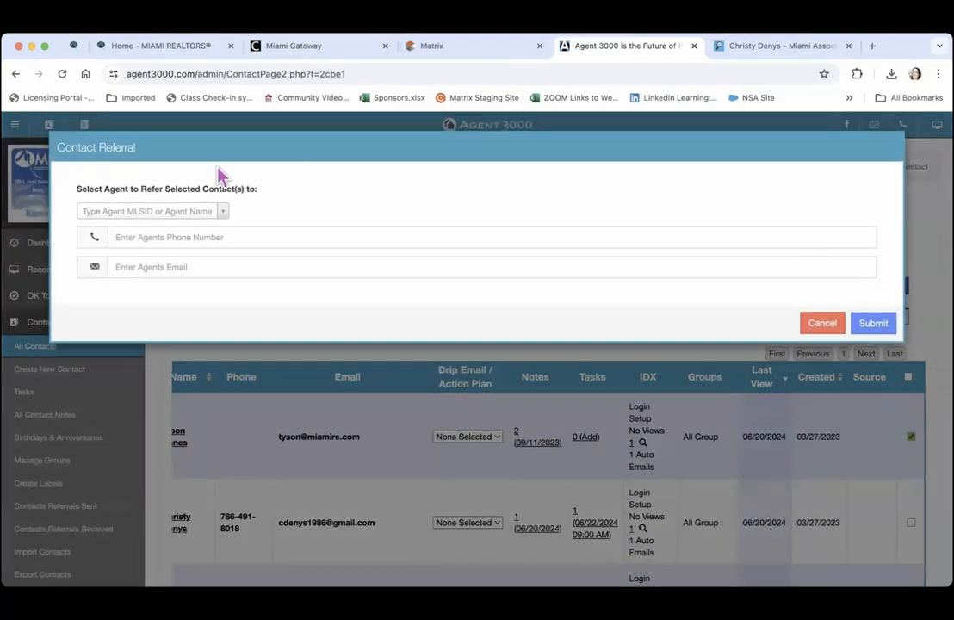
pyautogui.click(184, 216)
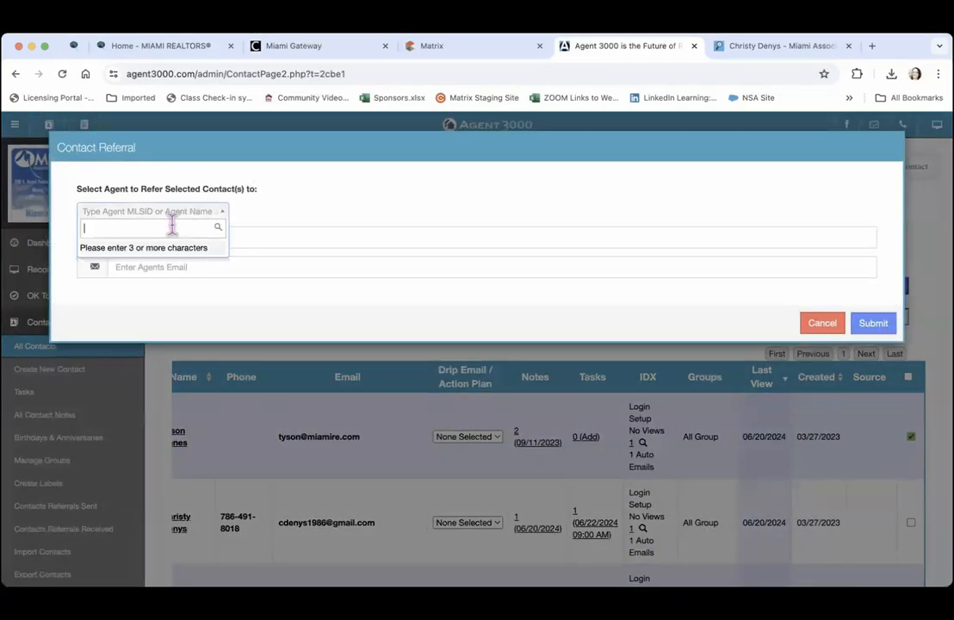
pyautogui.write('marylou')
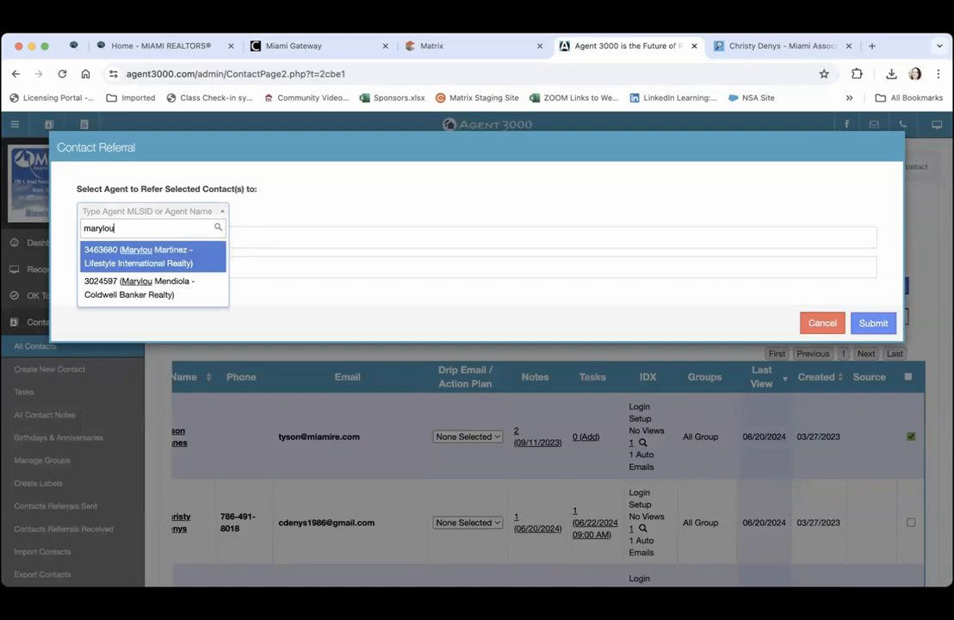
pyautogui.click(128, 263)
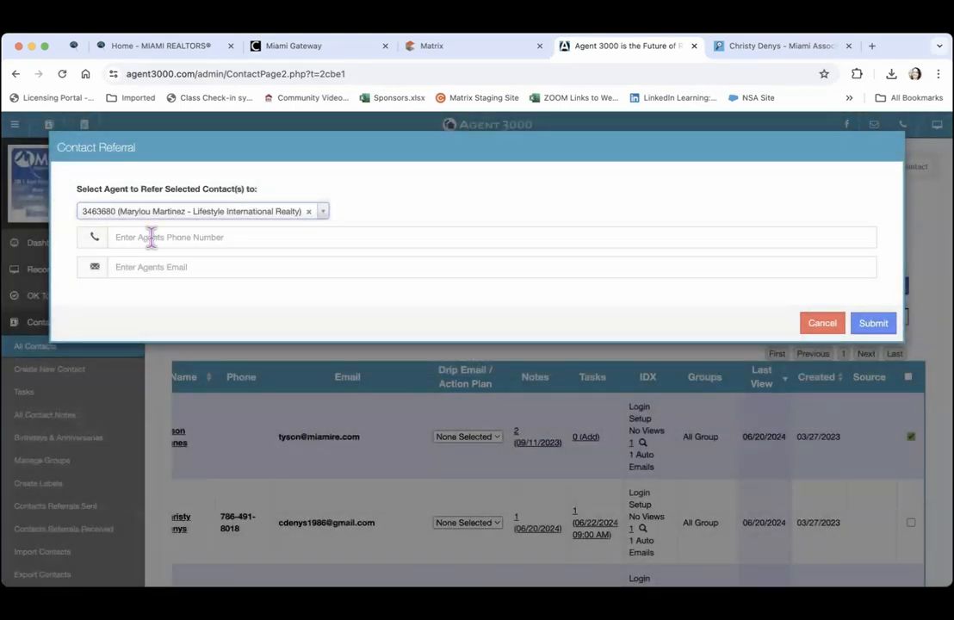
pyautogui.click(152, 237)
pyautogui.click(204, 269)
pyautogui.click(176, 267)
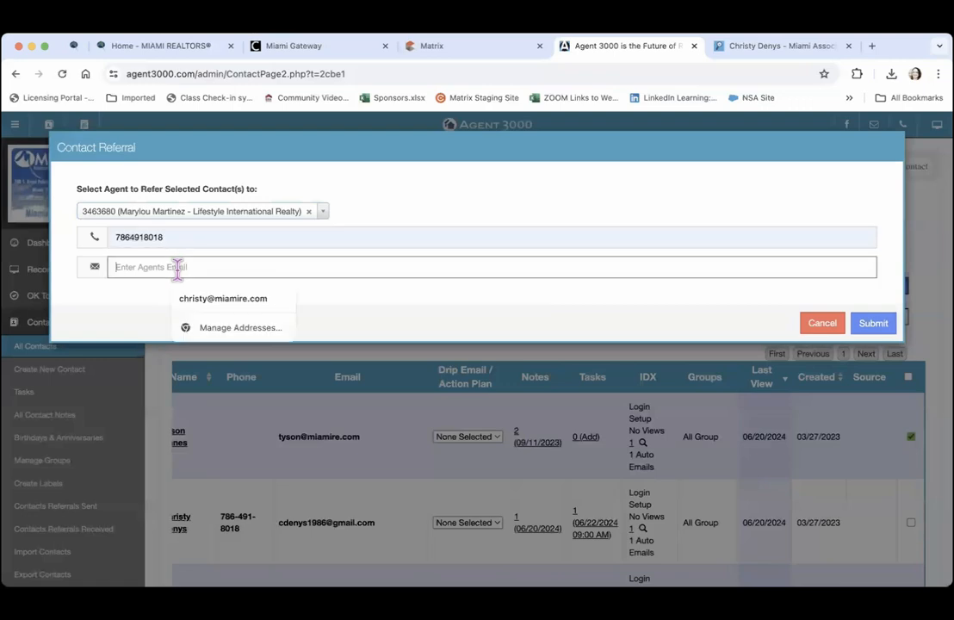
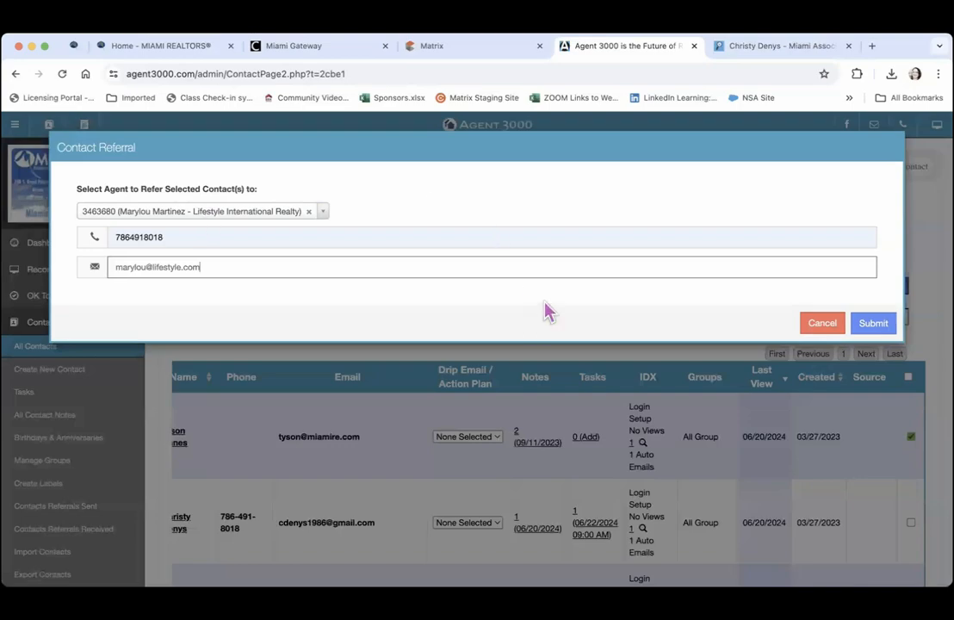
pyautogui.click(823, 324)
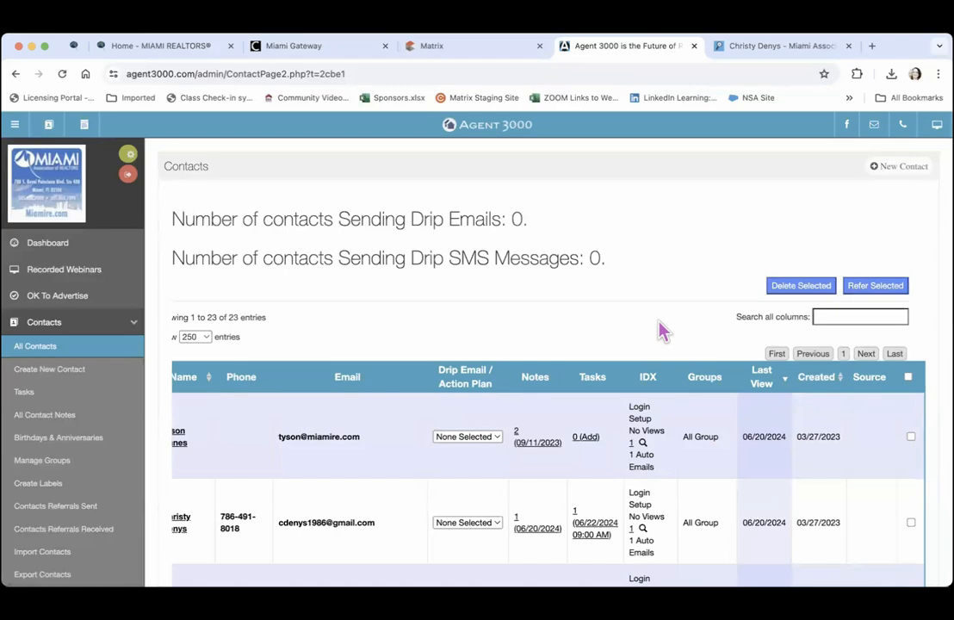
pyautogui.scroll(-3, 663, 330)
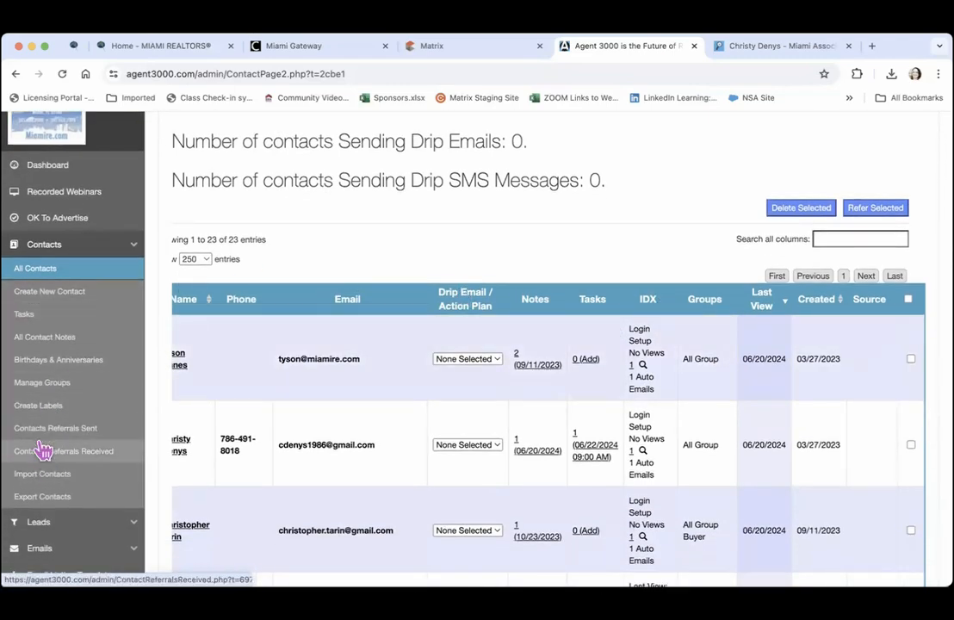
# Check the empty Referrals Sent page, then view the empty Contact Referrals Received table
pyautogui.click(40, 434)
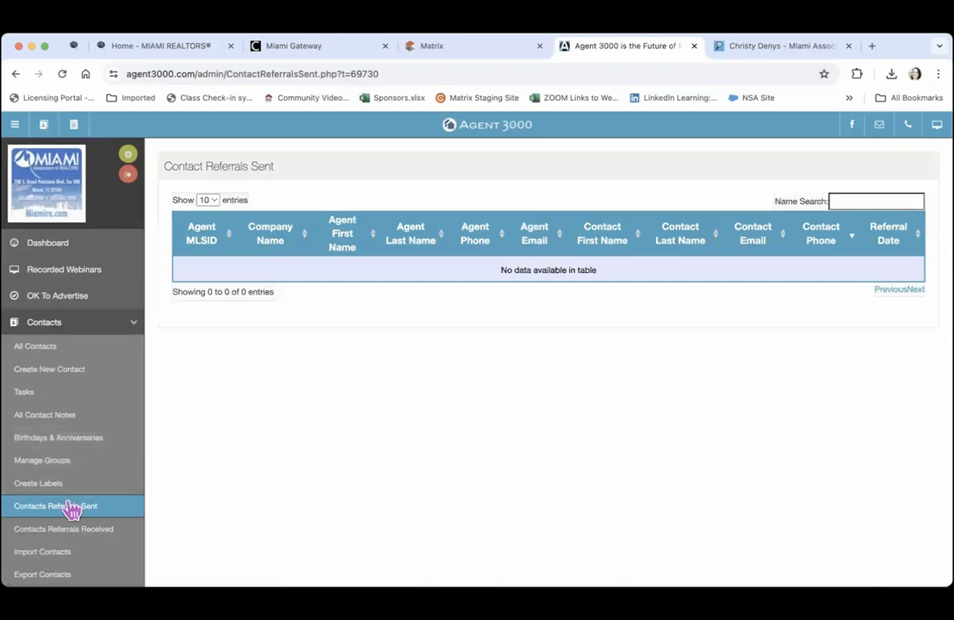
pyautogui.click(33, 537)
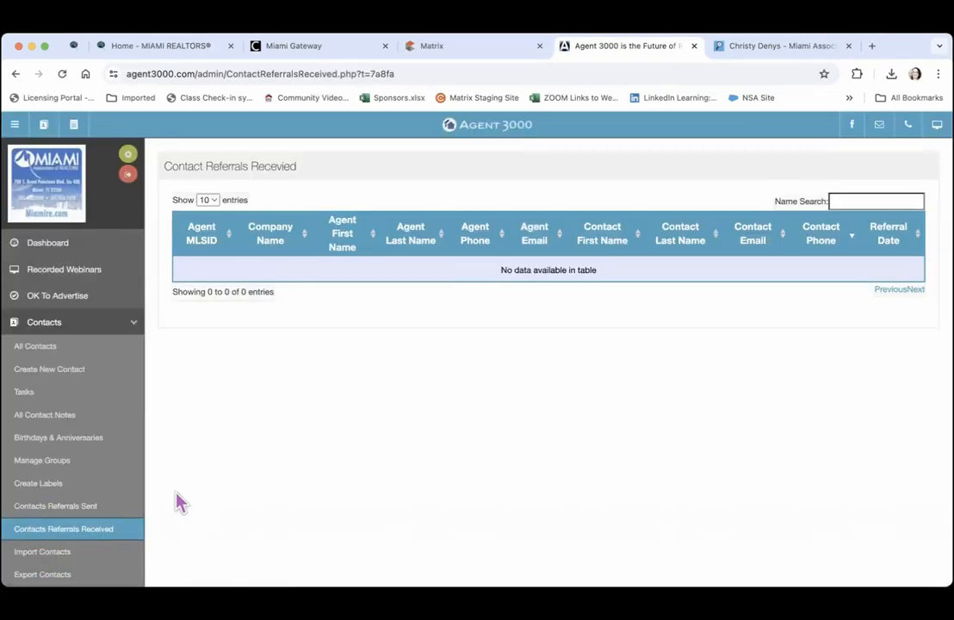
pyautogui.scroll(-3, 177, 502)
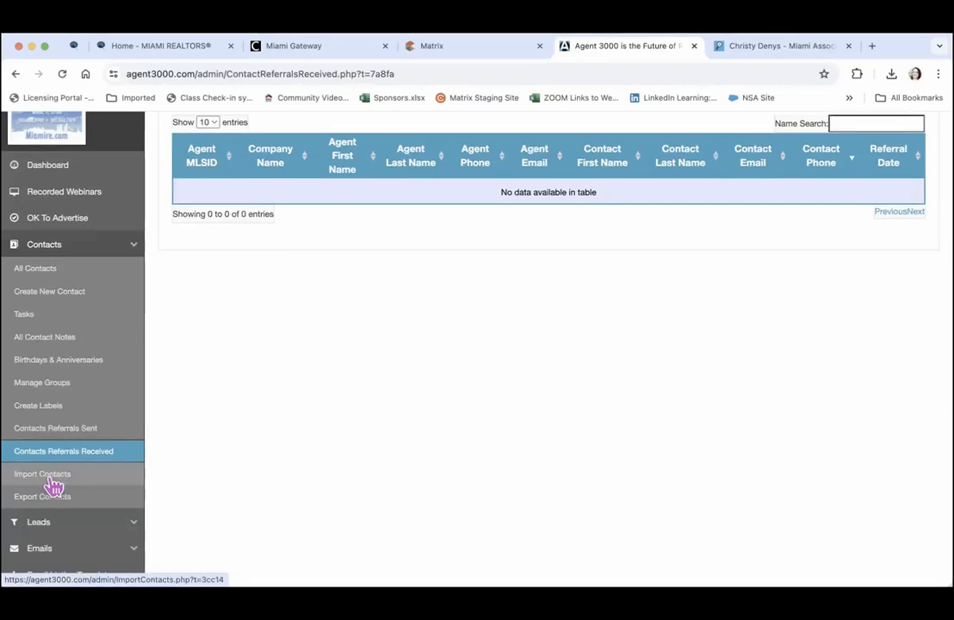
# Go to Import Contacts, cancel the CSV file picker, and review the field-mapping sections
pyautogui.click(49, 477)
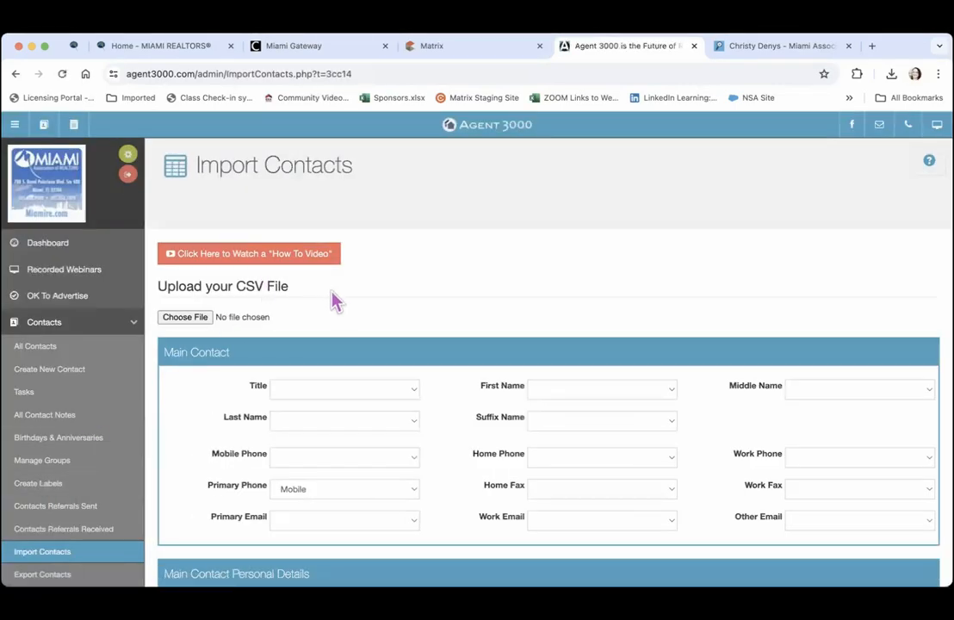
pyautogui.scroll(-3, 337, 308)
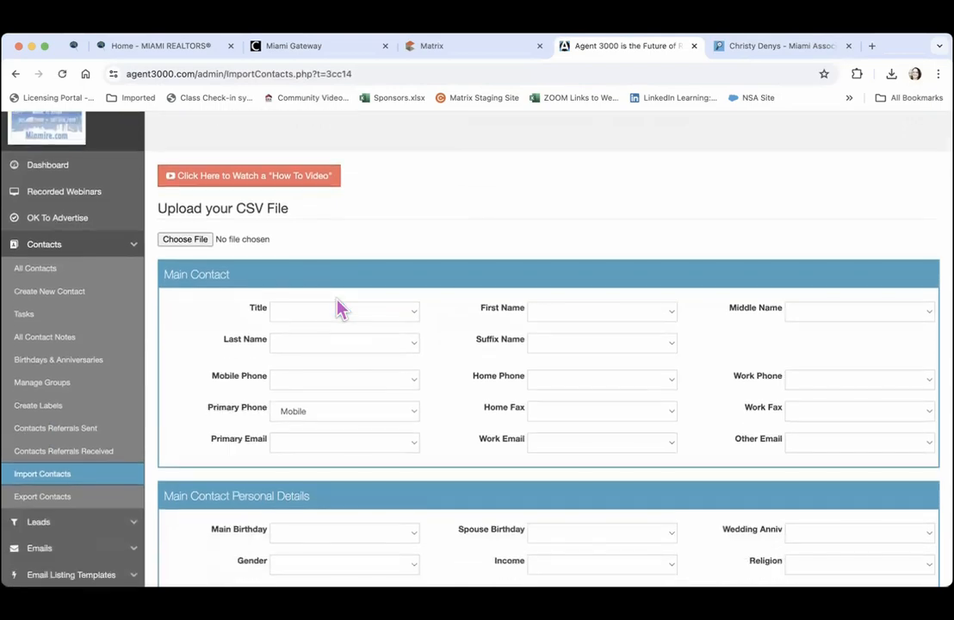
pyautogui.click(194, 243)
pyautogui.click(192, 245)
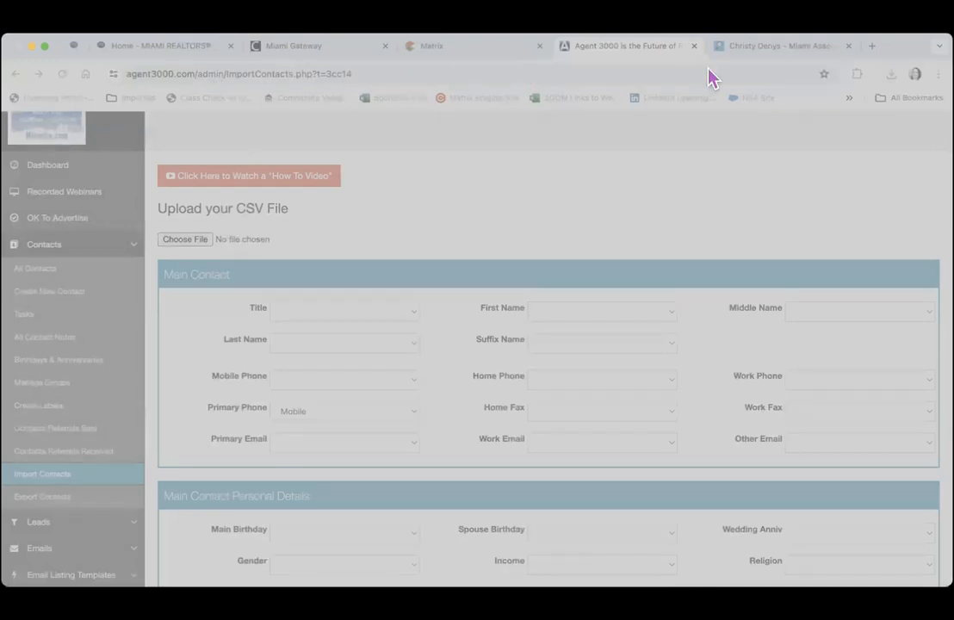
pyautogui.click(780, 552)
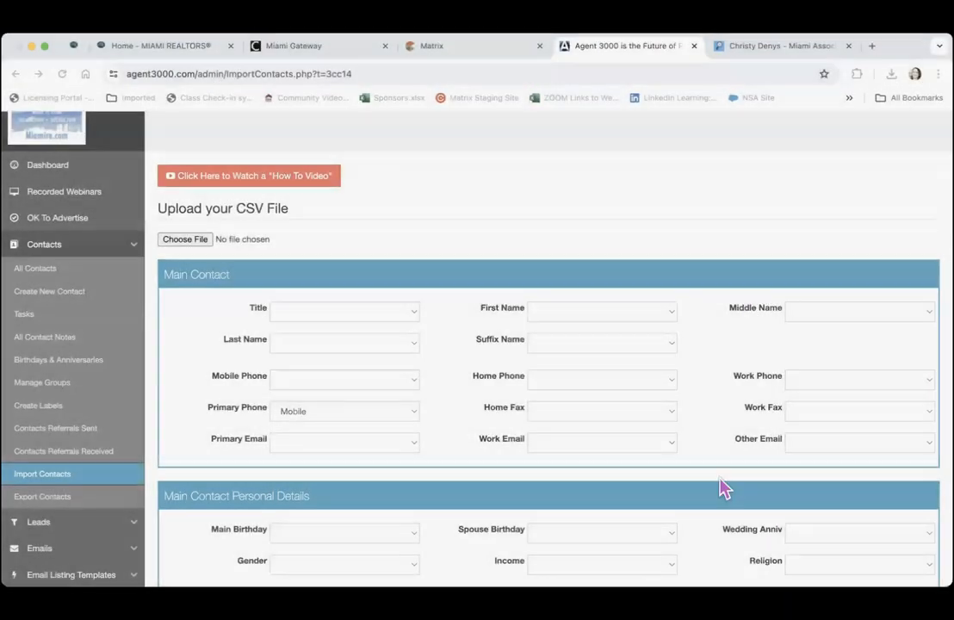
pyautogui.scroll(-3, 546, 202)
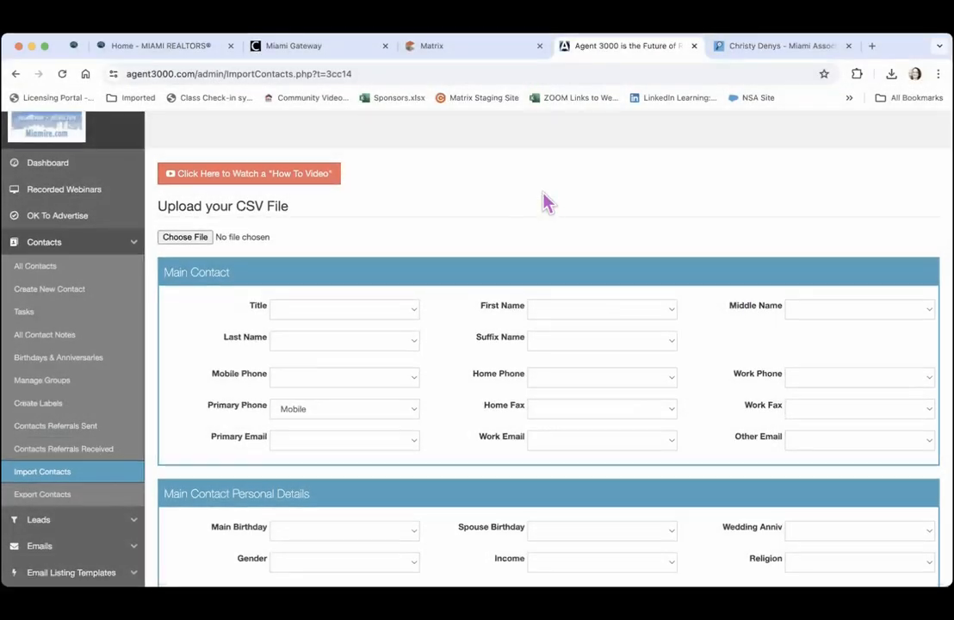
pyautogui.scroll(-5, 546, 202)
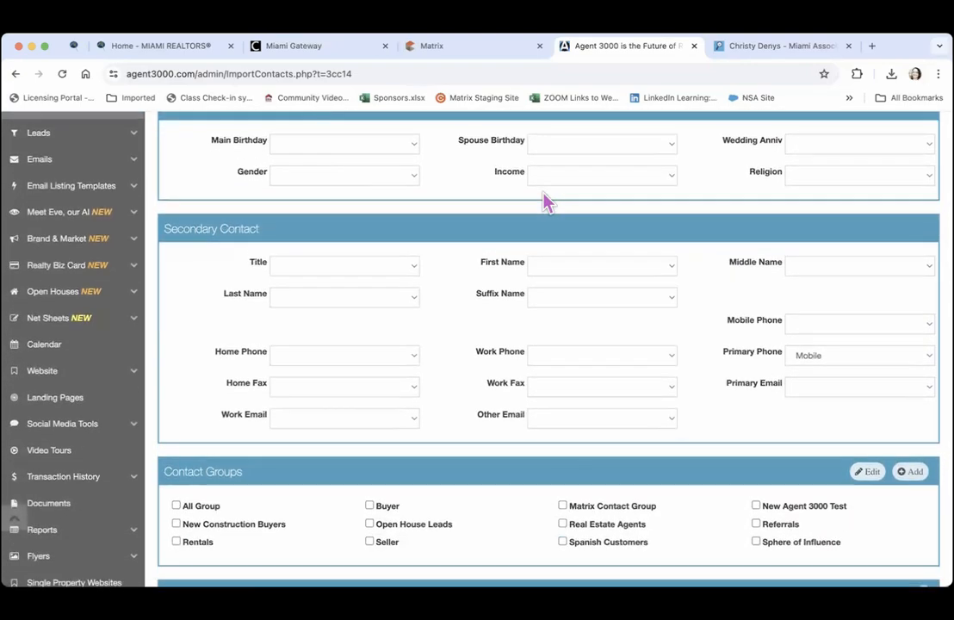
pyautogui.scroll(5, 547, 202)
pyautogui.scroll(5, 546, 203)
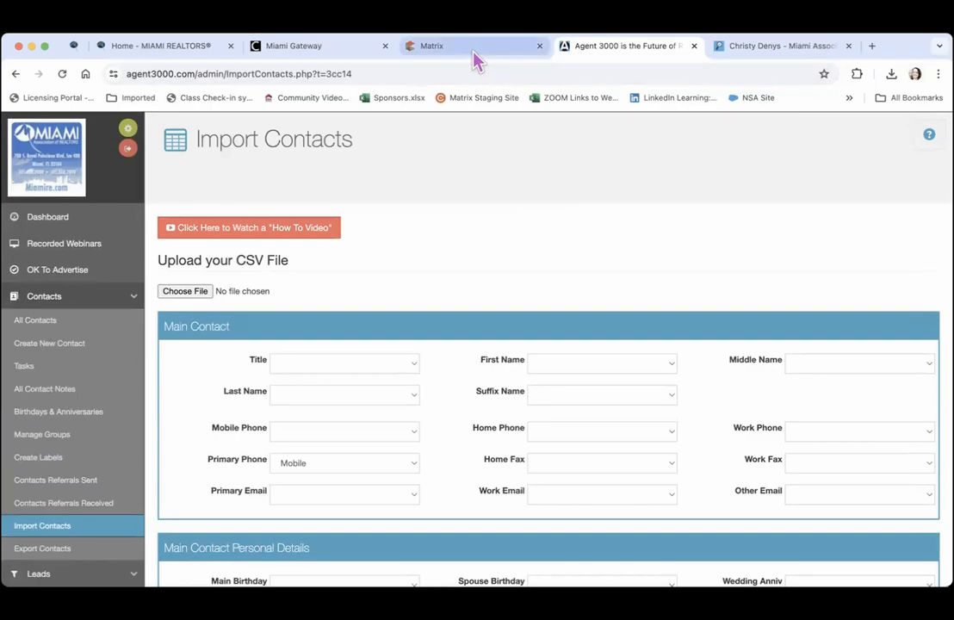
# Select all contacts in Matrix's Contacts list, export them, and return to Agent 3000
pyautogui.click(473, 52)
pyautogui.moveTo(191, 155)
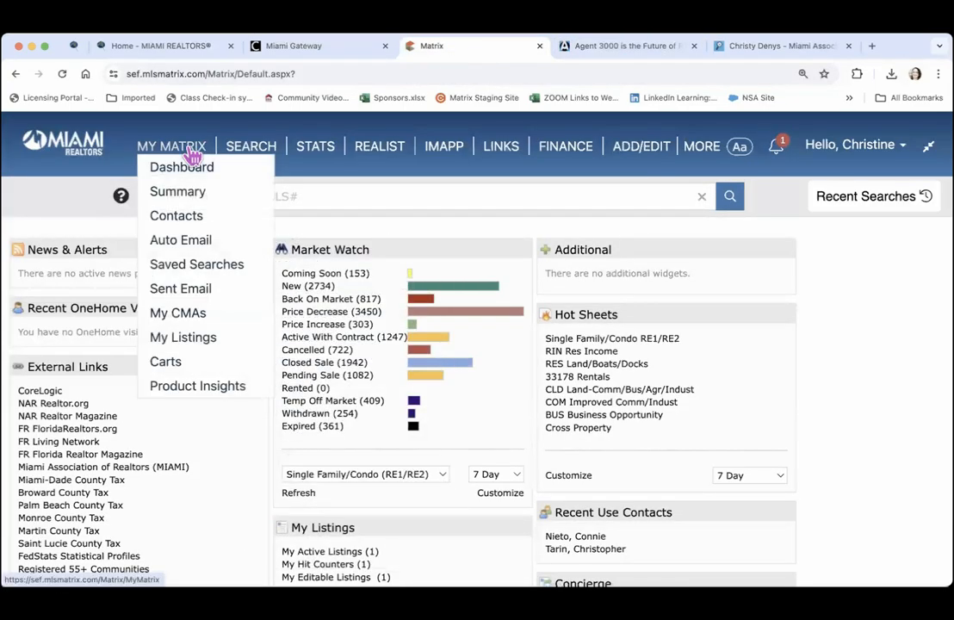
pyautogui.click(185, 217)
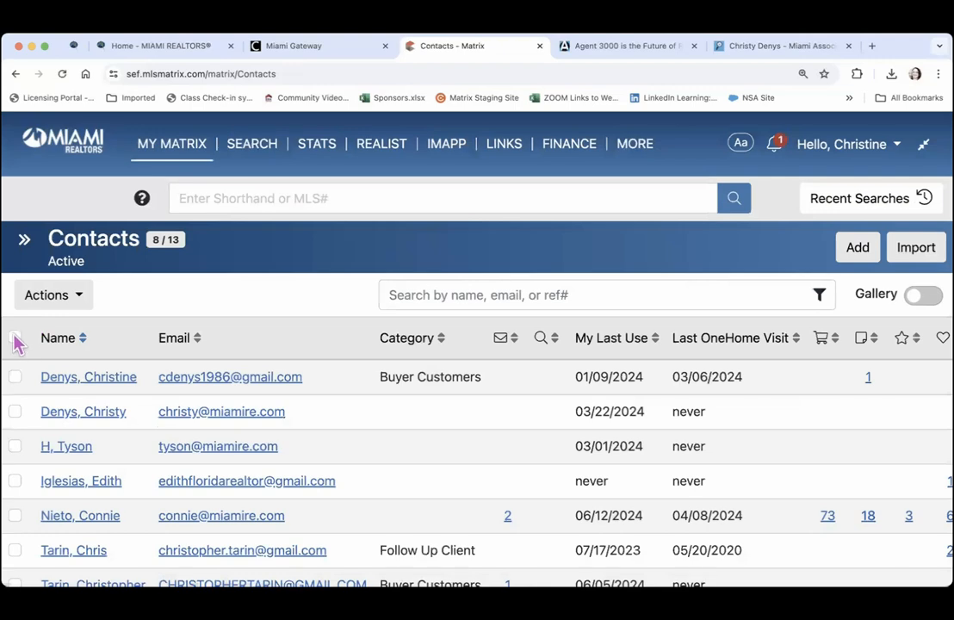
pyautogui.click(14, 338)
pyautogui.click(75, 303)
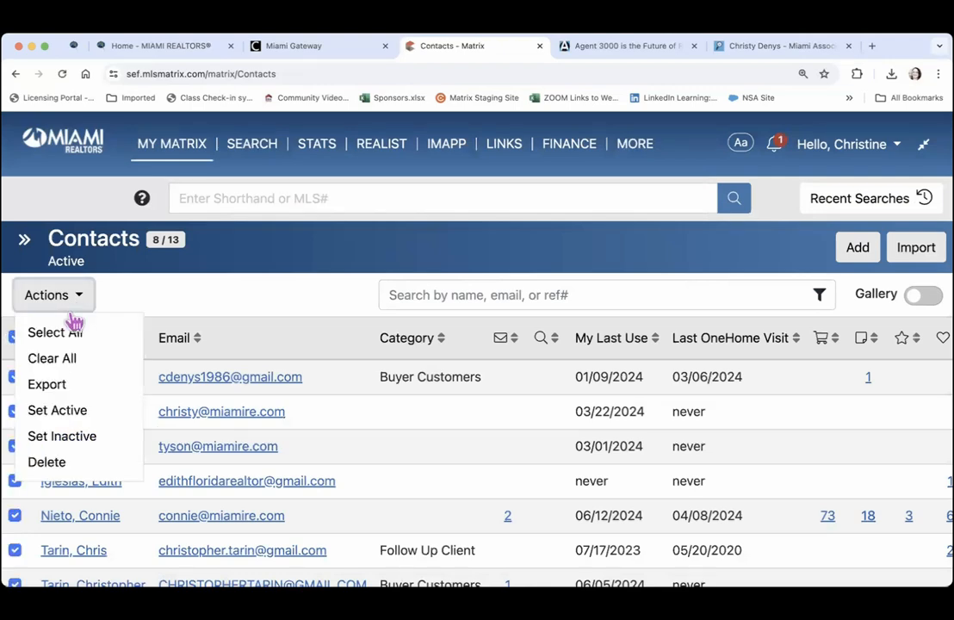
pyautogui.click(59, 389)
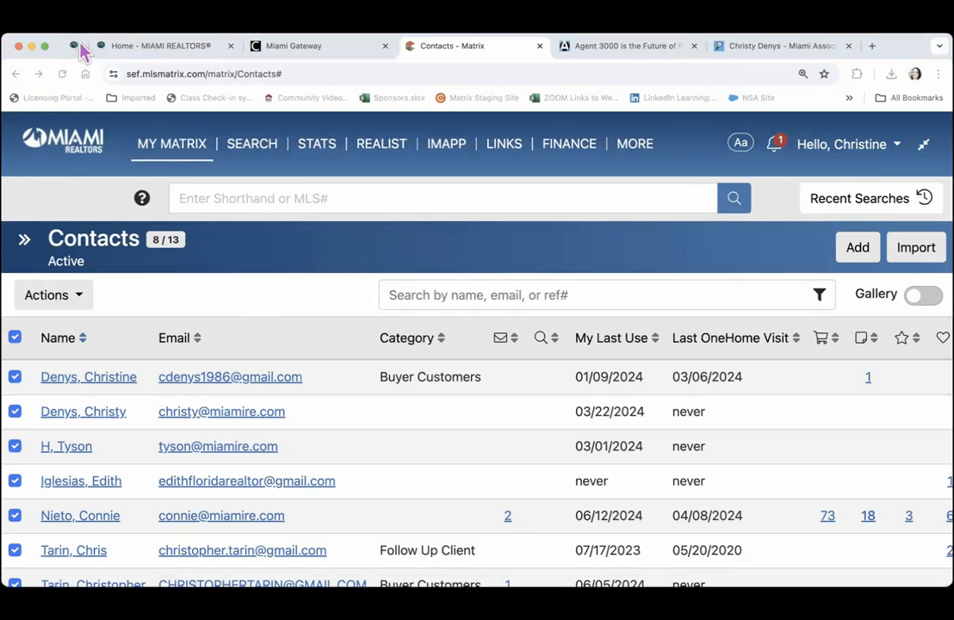
pyautogui.click(586, 47)
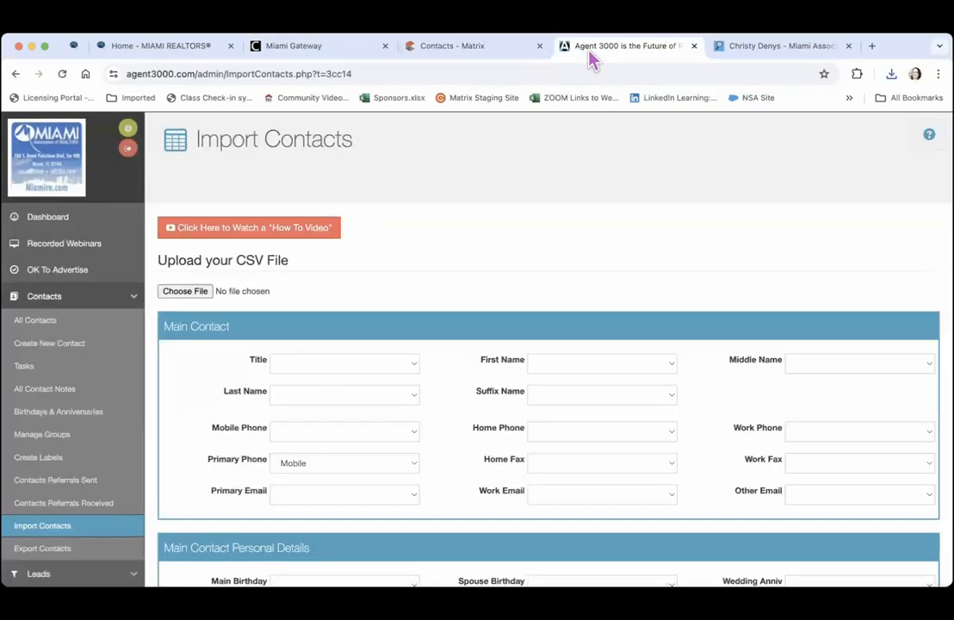
# Load Listing_Leads_.csv into the import form and check the columns offered for Title
pyautogui.click(184, 291)
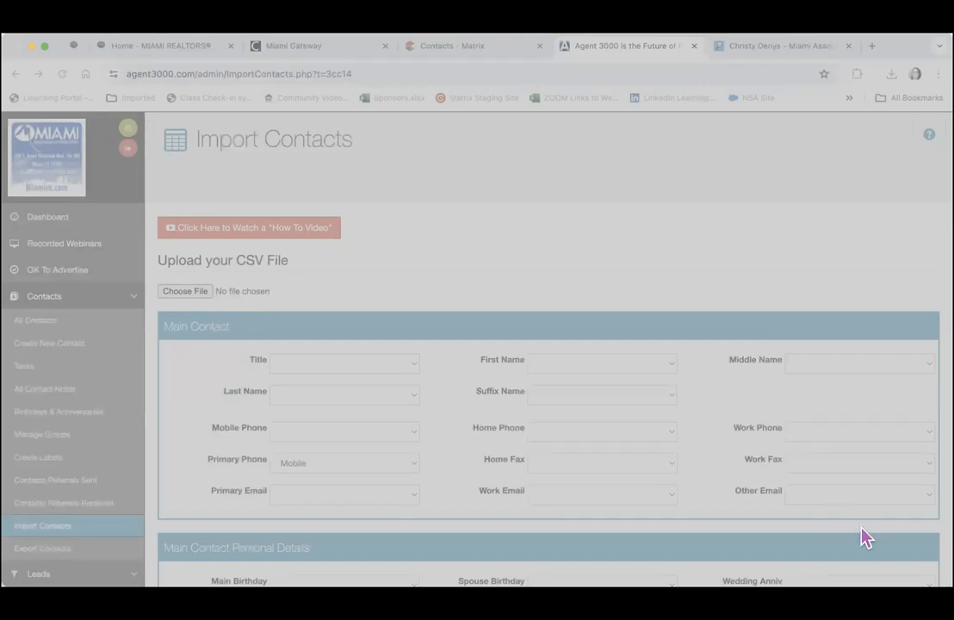
pyautogui.click(843, 558)
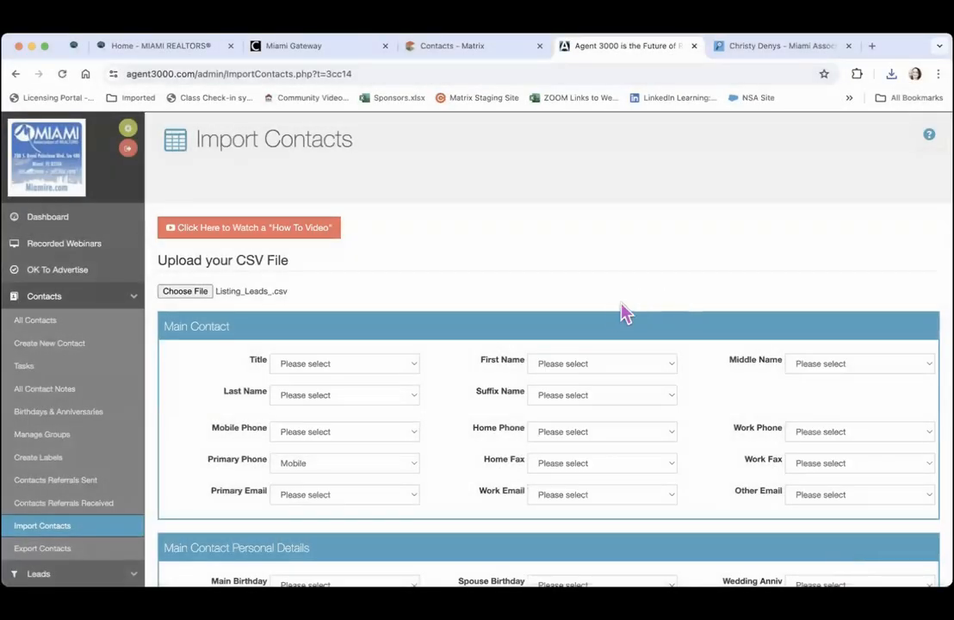
pyautogui.scroll(-3, 609, 312)
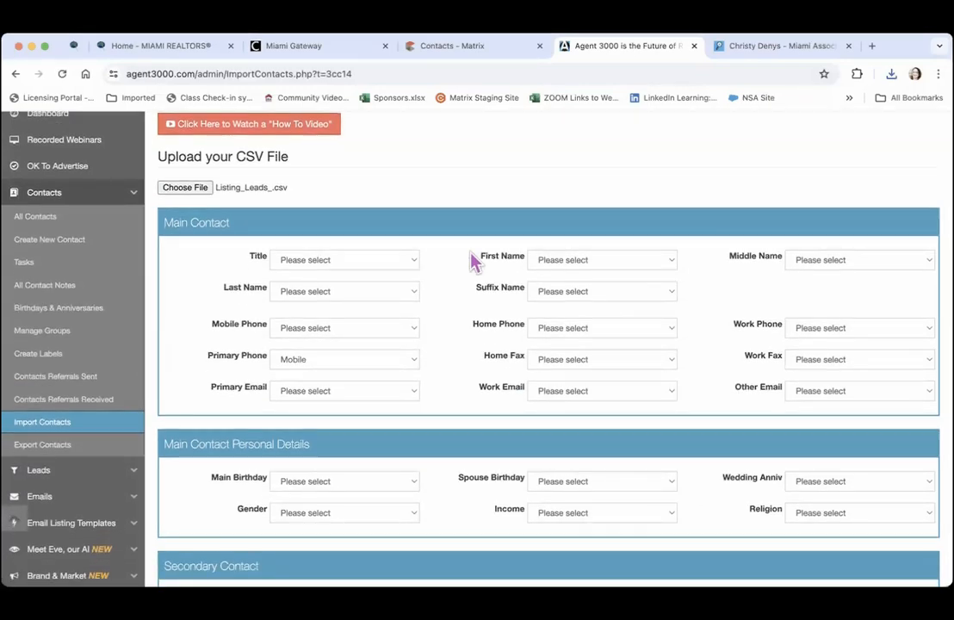
pyautogui.click(417, 269)
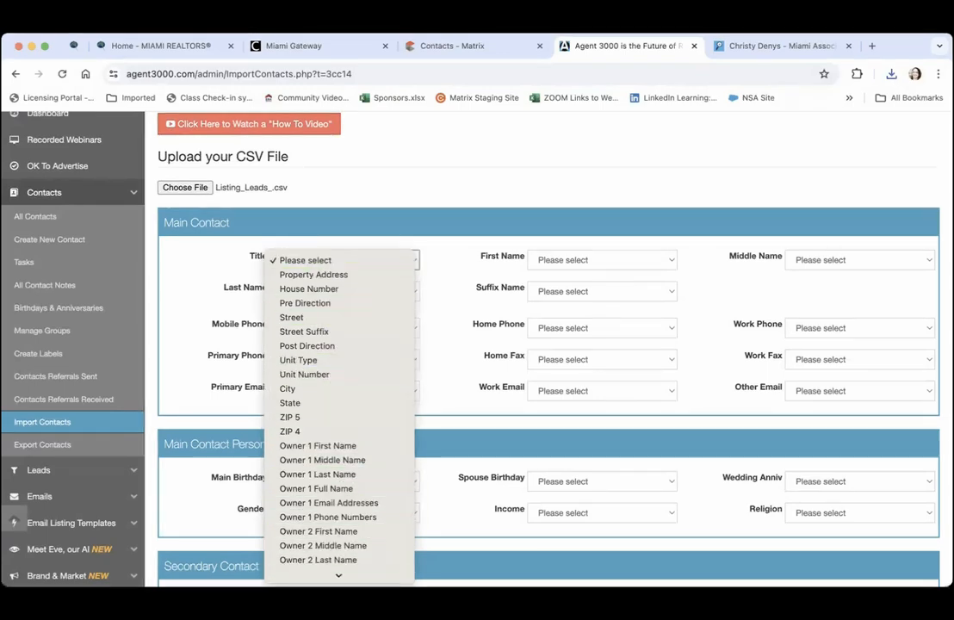
pyautogui.moveTo(339, 574)
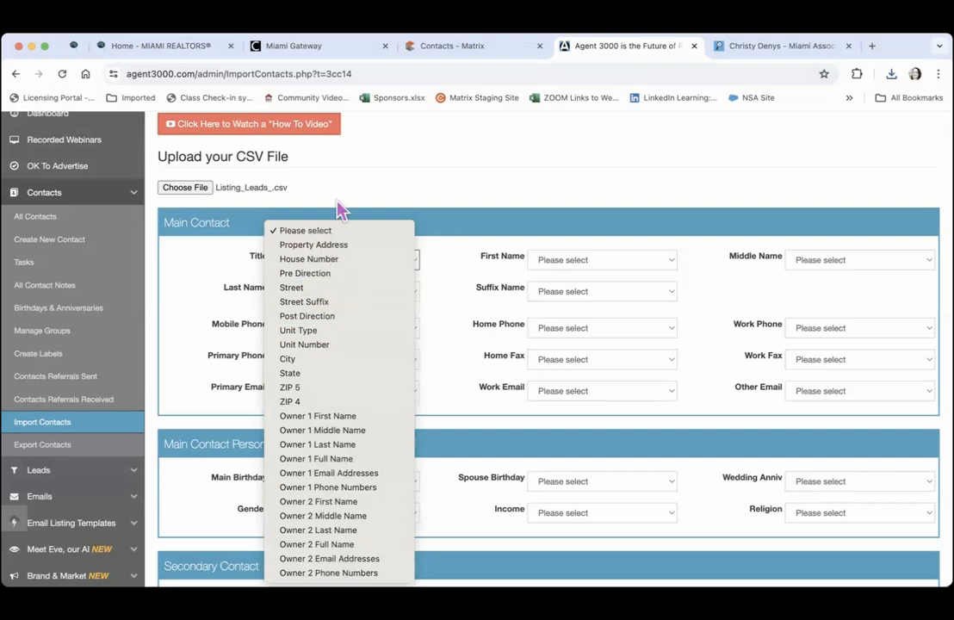
# Map First, Middle and Last Name to the Owner 1 name columns, leaving Suffix unmapped
pyautogui.click(380, 194)
pyautogui.click(633, 261)
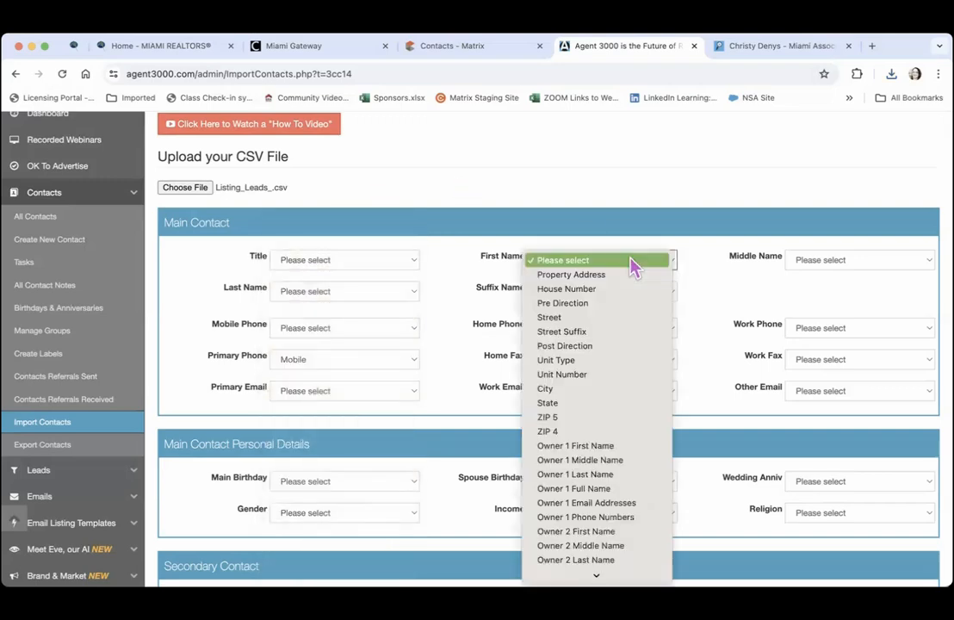
pyautogui.click(598, 448)
pyautogui.click(820, 262)
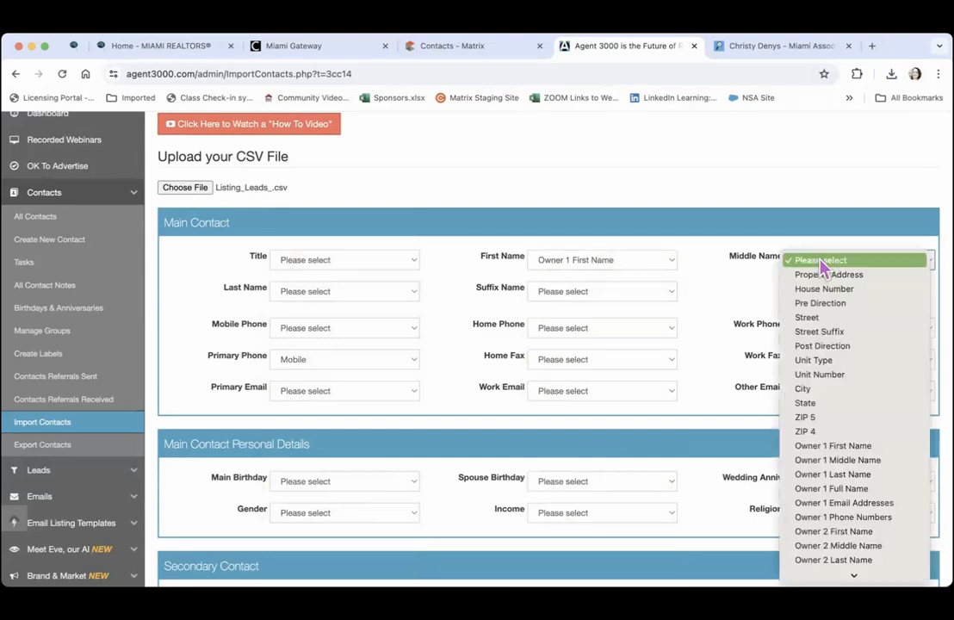
pyautogui.click(835, 460)
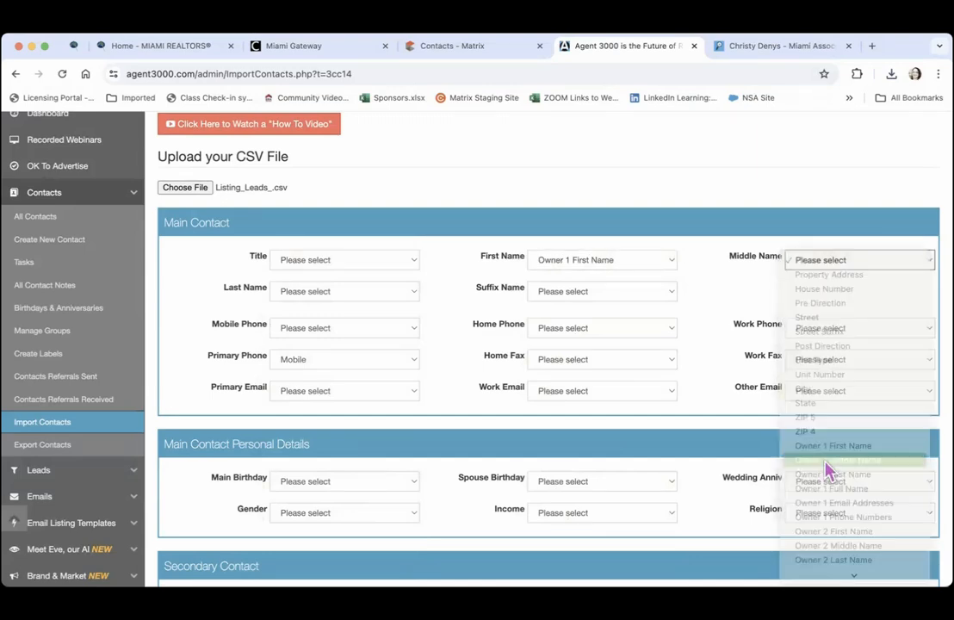
pyautogui.click(340, 294)
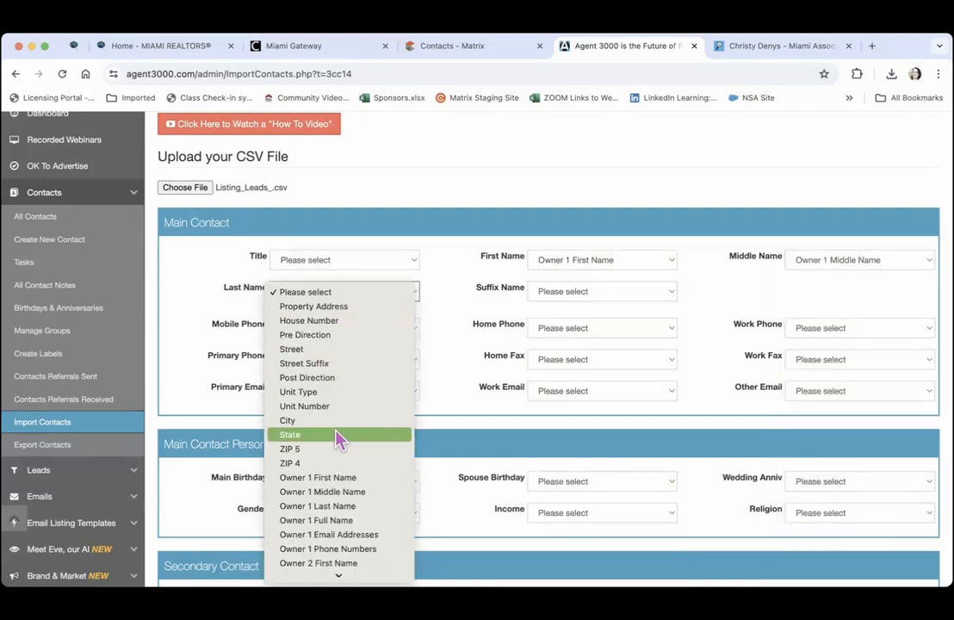
pyautogui.click(341, 507)
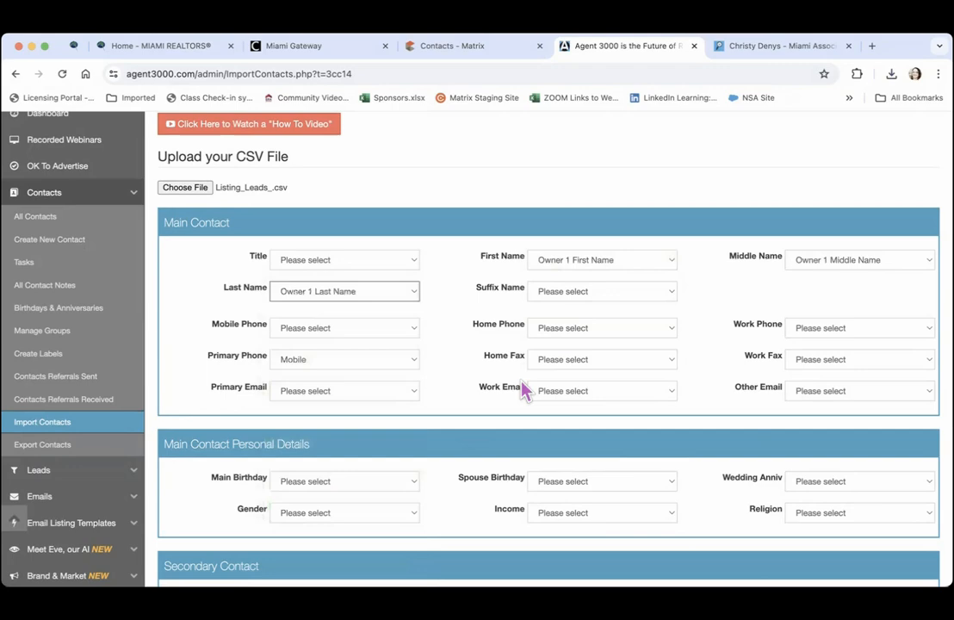
pyautogui.click(607, 295)
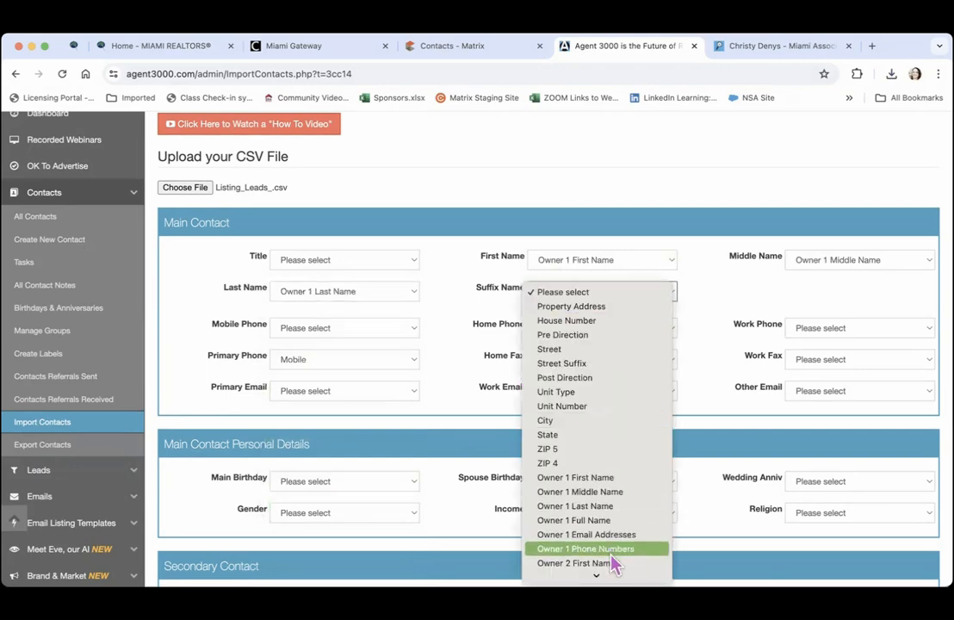
pyautogui.click(725, 279)
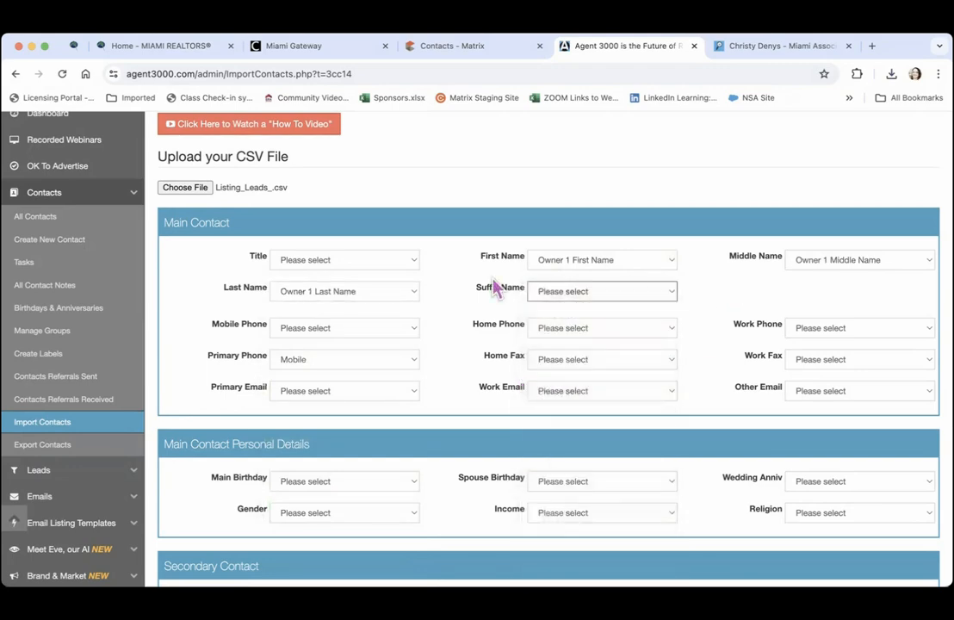
# Map Mobile Phone and Primary Email to Owner 1 columns, Other Email to Owner 2 Email Addresses
pyautogui.click(331, 331)
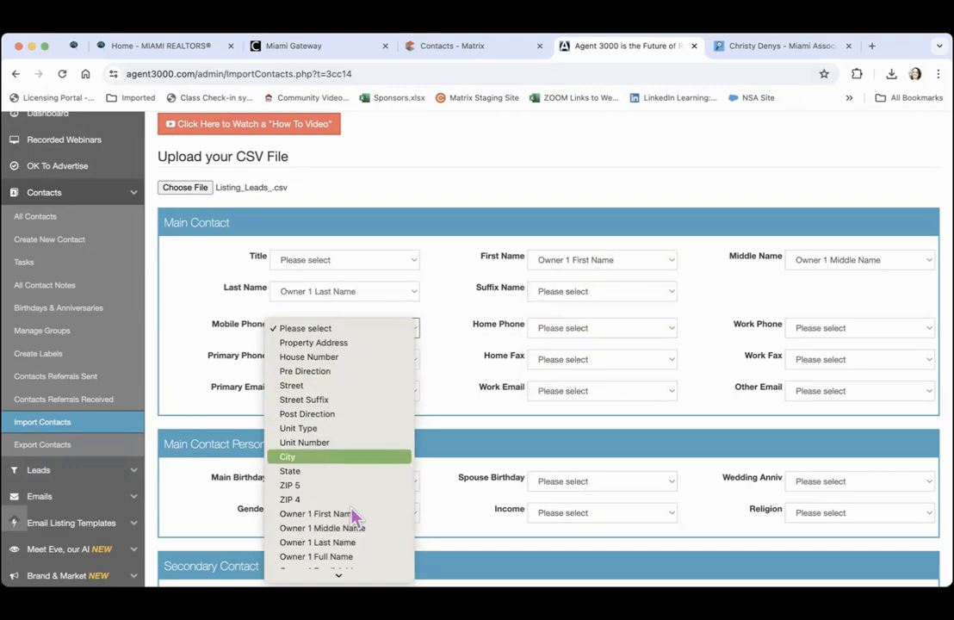
pyautogui.moveTo(353, 574)
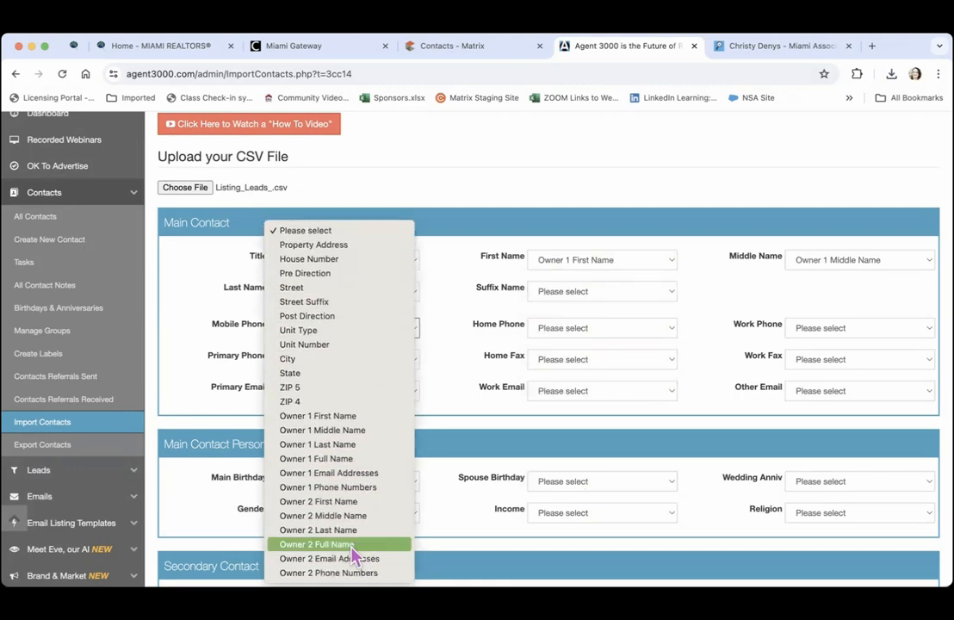
pyautogui.click(362, 494)
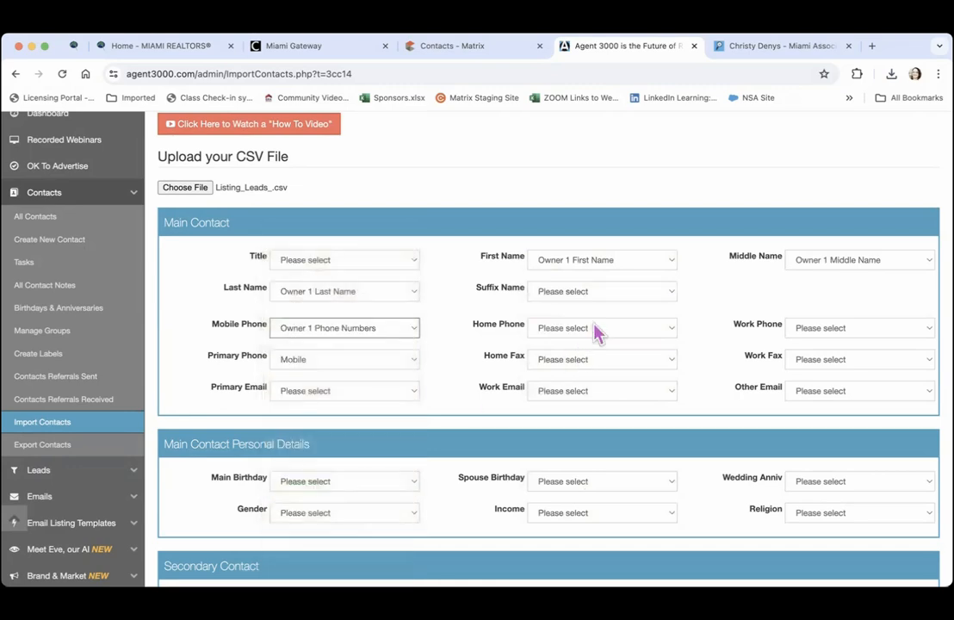
pyautogui.click(598, 330)
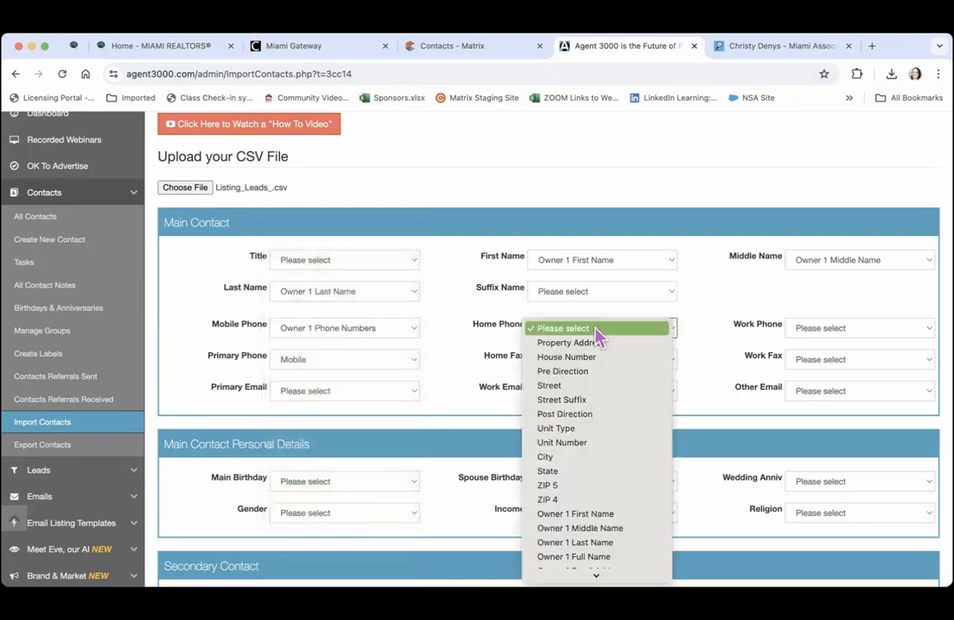
pyautogui.click(479, 328)
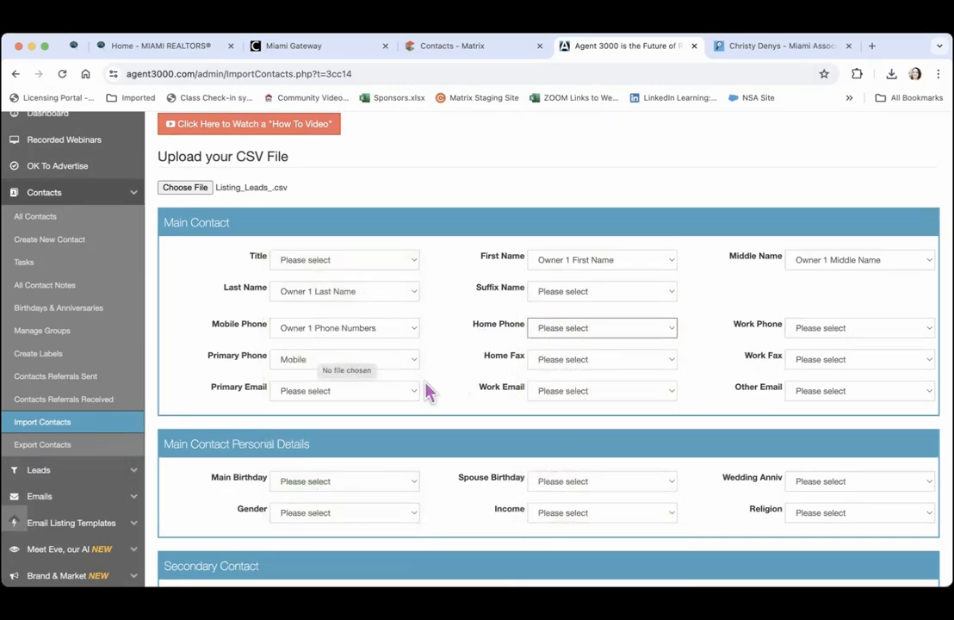
pyautogui.click(377, 394)
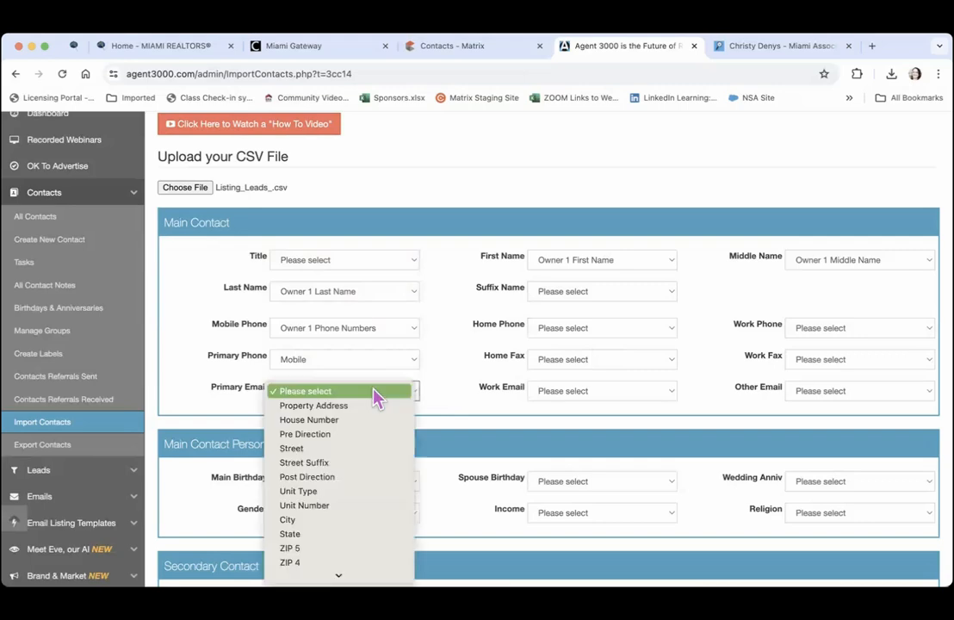
pyautogui.moveTo(349, 575)
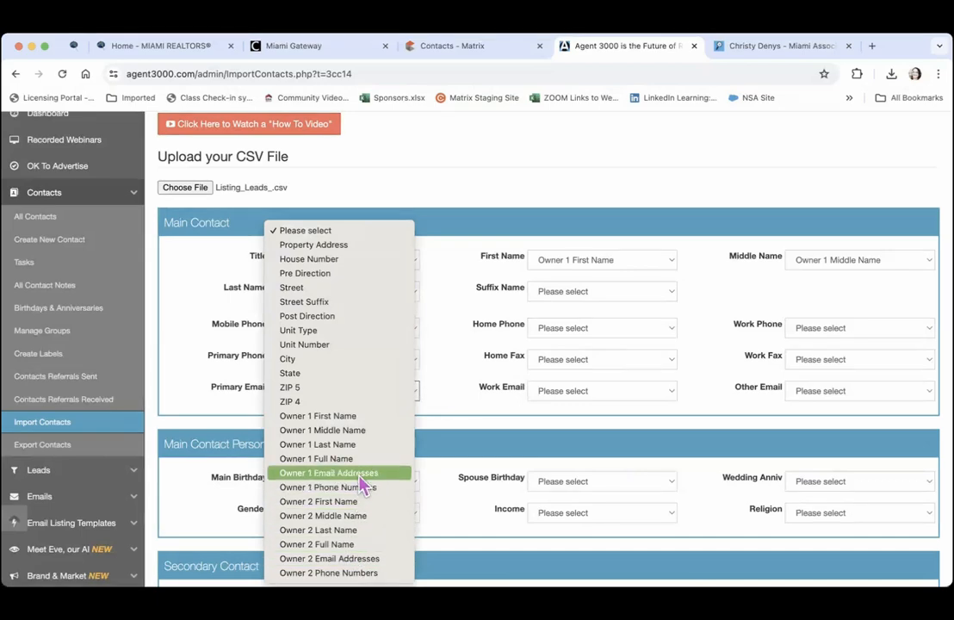
pyautogui.click(362, 485)
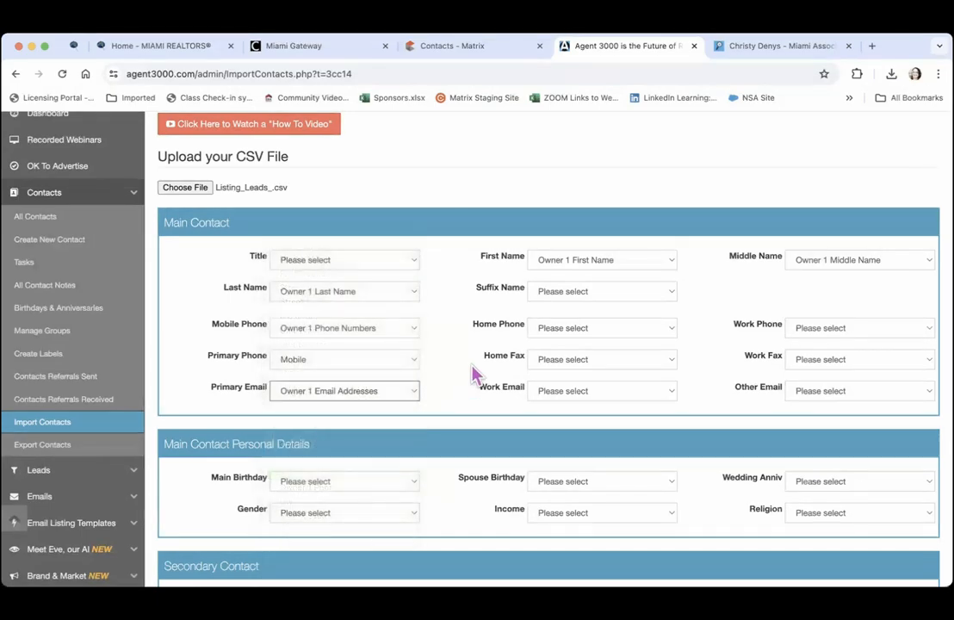
pyautogui.click(817, 394)
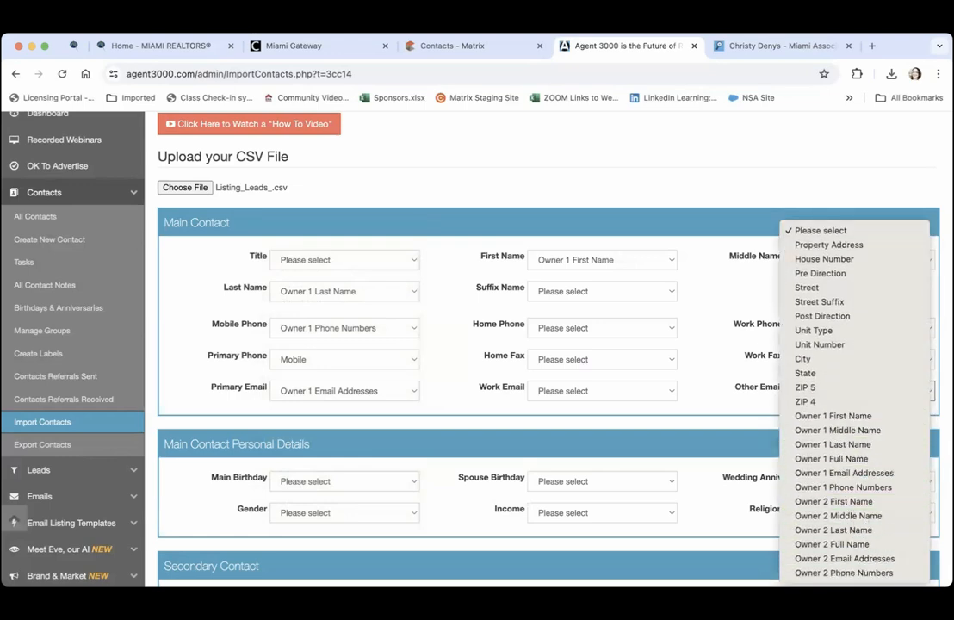
pyautogui.click(843, 558)
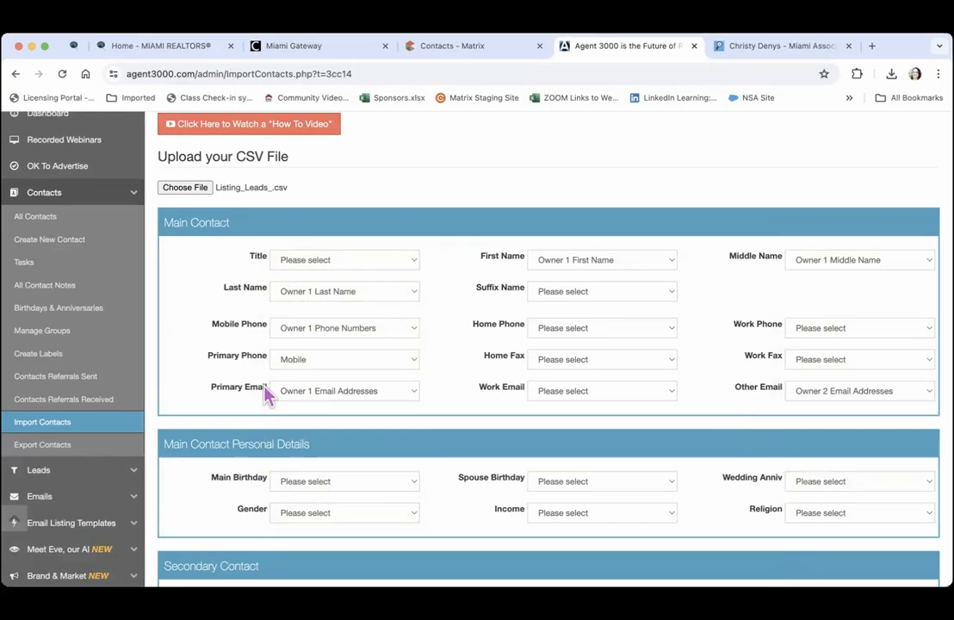
# Add a contact group named 'Prospecting List' under Contact Groups and save it
pyautogui.scroll(-5, 182, 500)
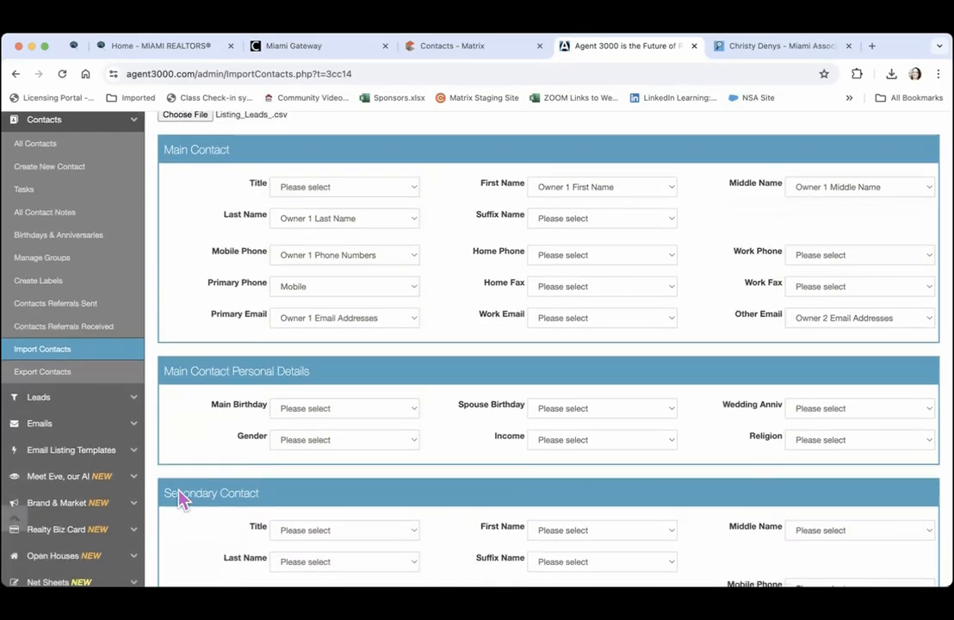
pyautogui.scroll(-5, 183, 499)
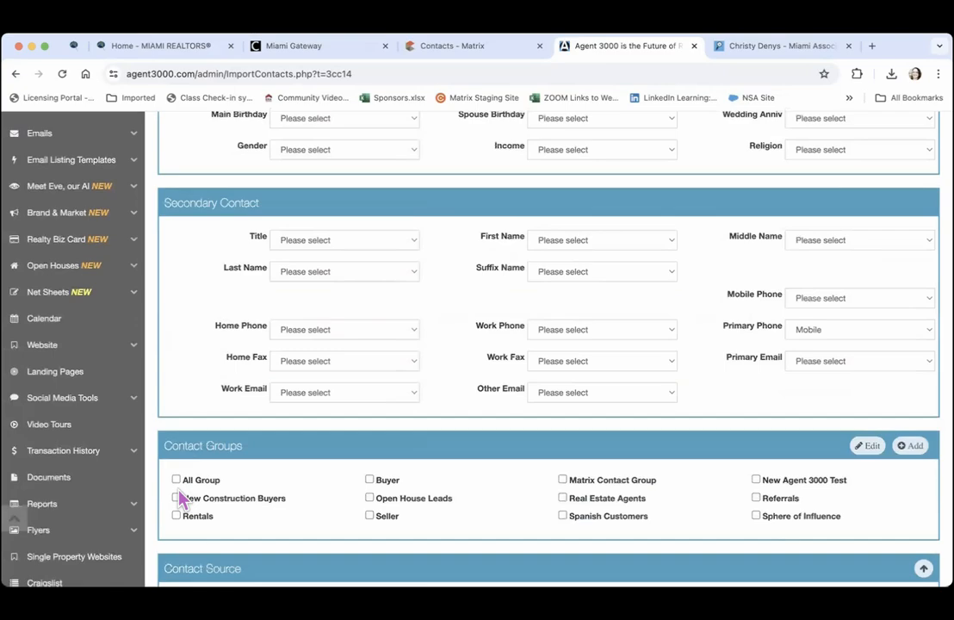
pyautogui.scroll(-3, 179, 499)
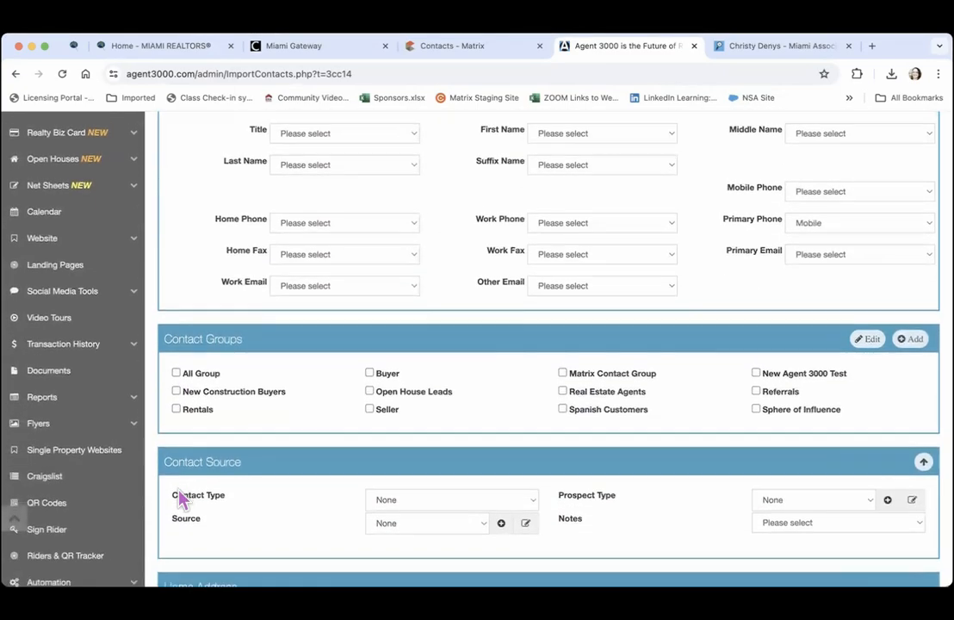
pyautogui.scroll(-6, 180, 499)
pyautogui.click(910, 136)
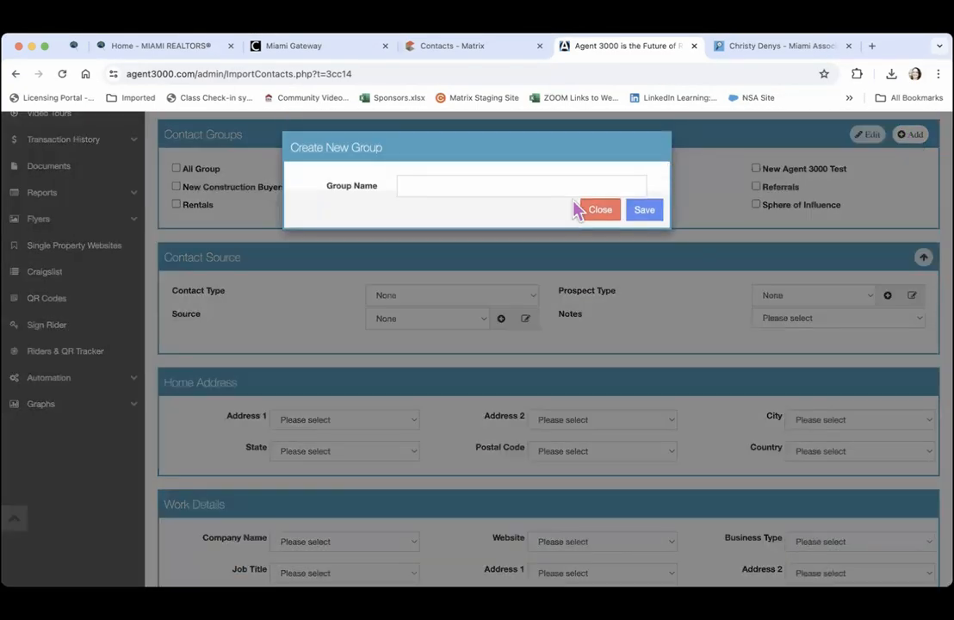
pyautogui.click(502, 188)
pyautogui.write('Prospecting')
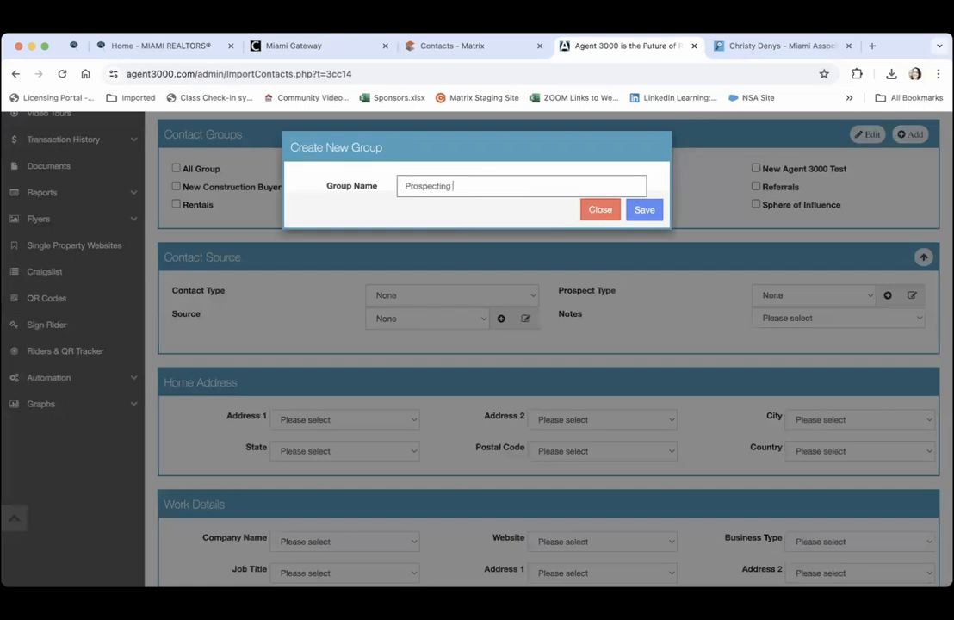
pyautogui.write(' List')
pyautogui.click(646, 209)
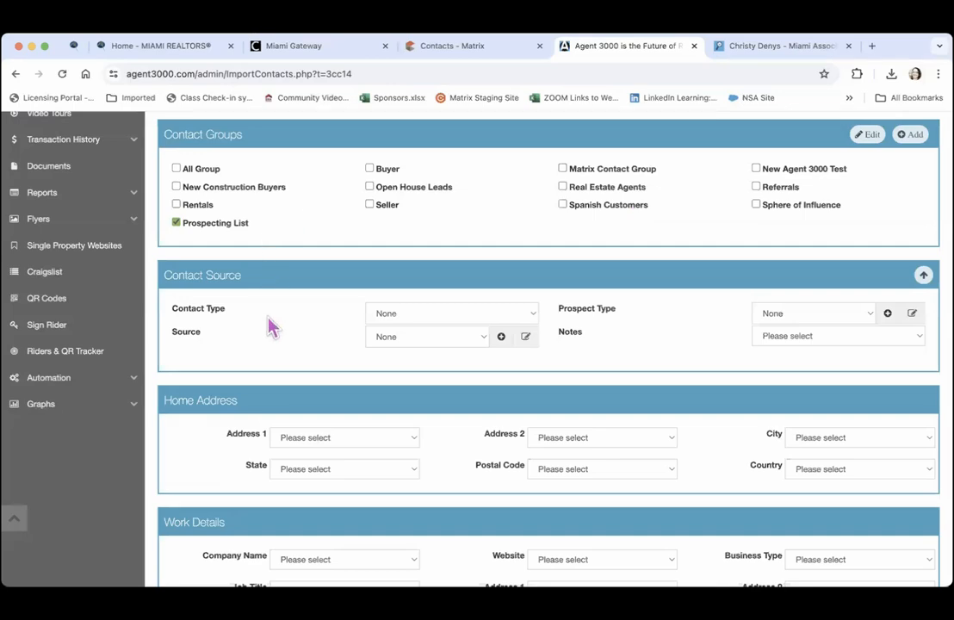
# Set Contact Type to Prospect and Prospect Type to Investor
pyautogui.click(464, 315)
pyautogui.click(454, 346)
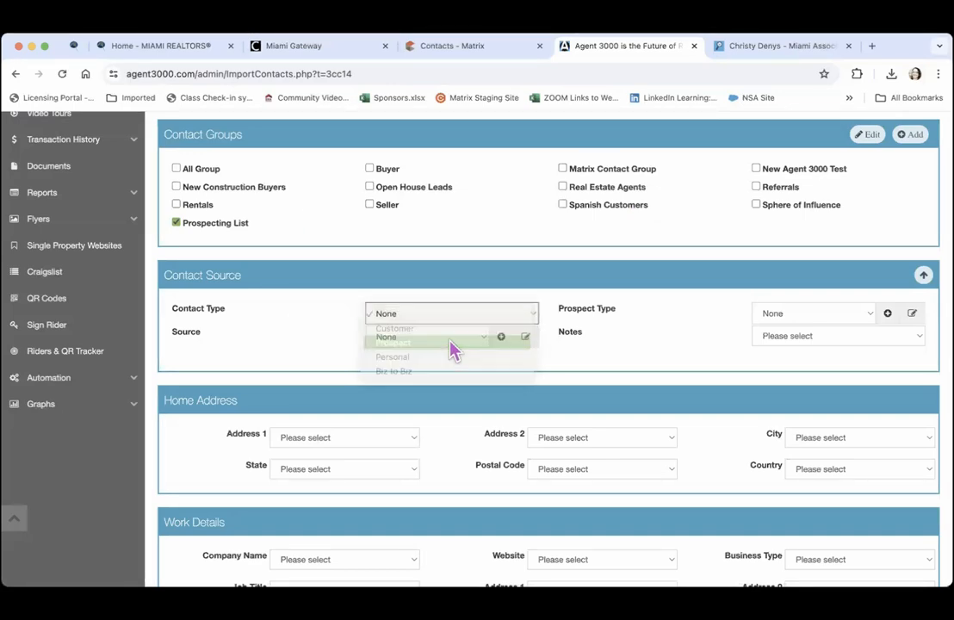
pyautogui.click(786, 318)
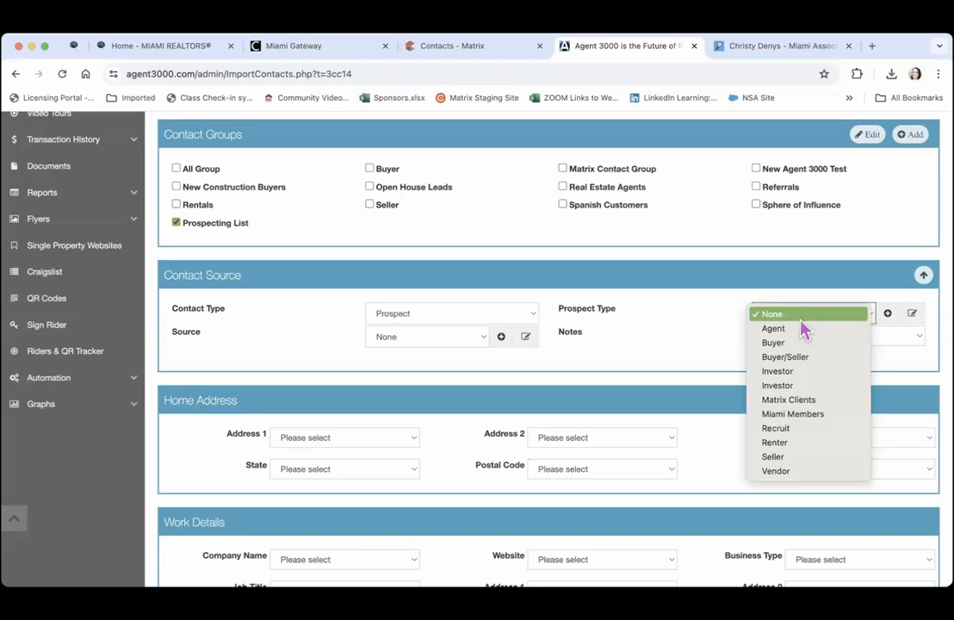
pyautogui.click(801, 445)
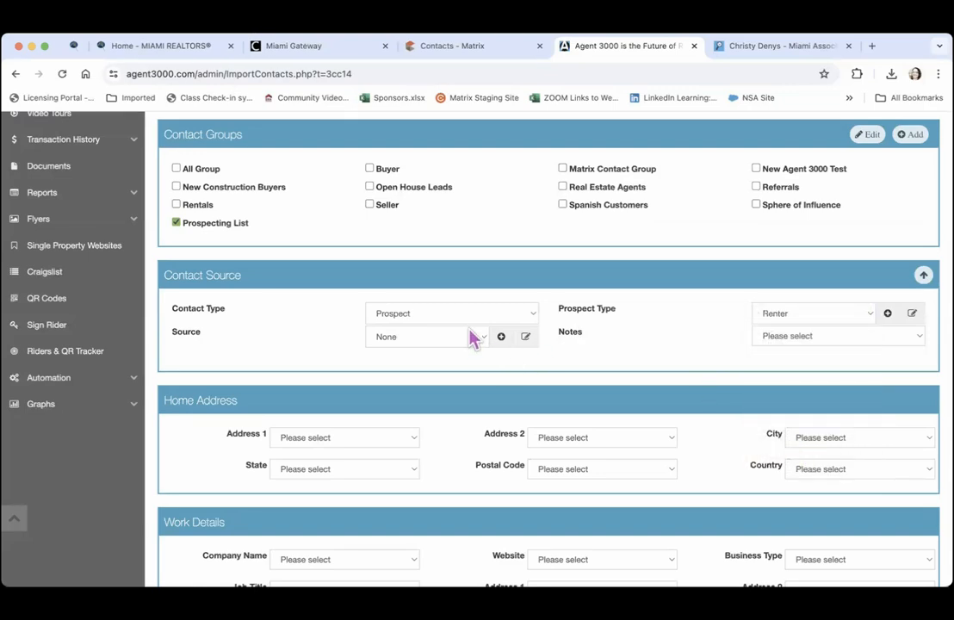
pyautogui.click(818, 316)
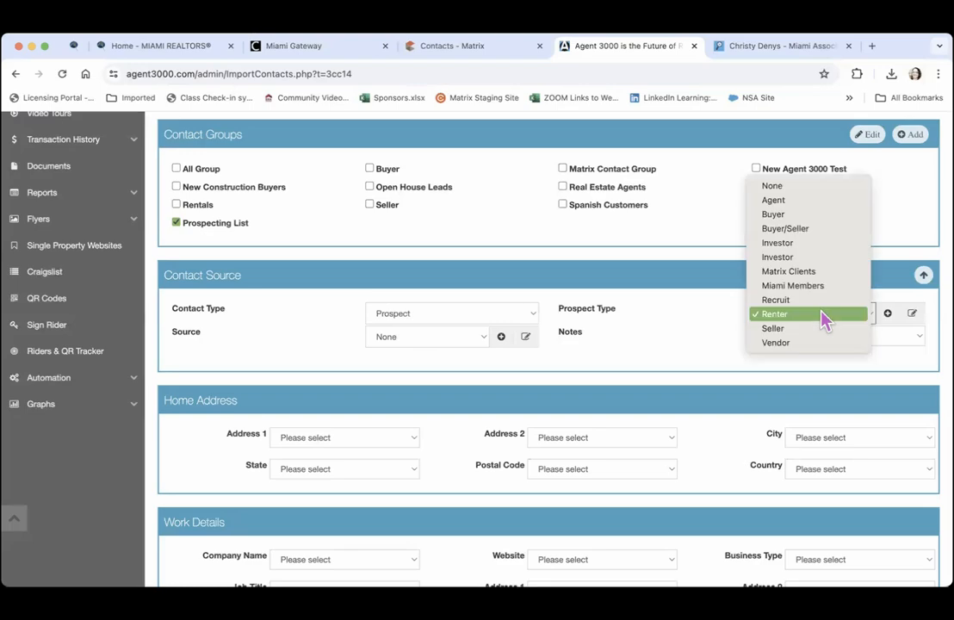
pyautogui.click(816, 249)
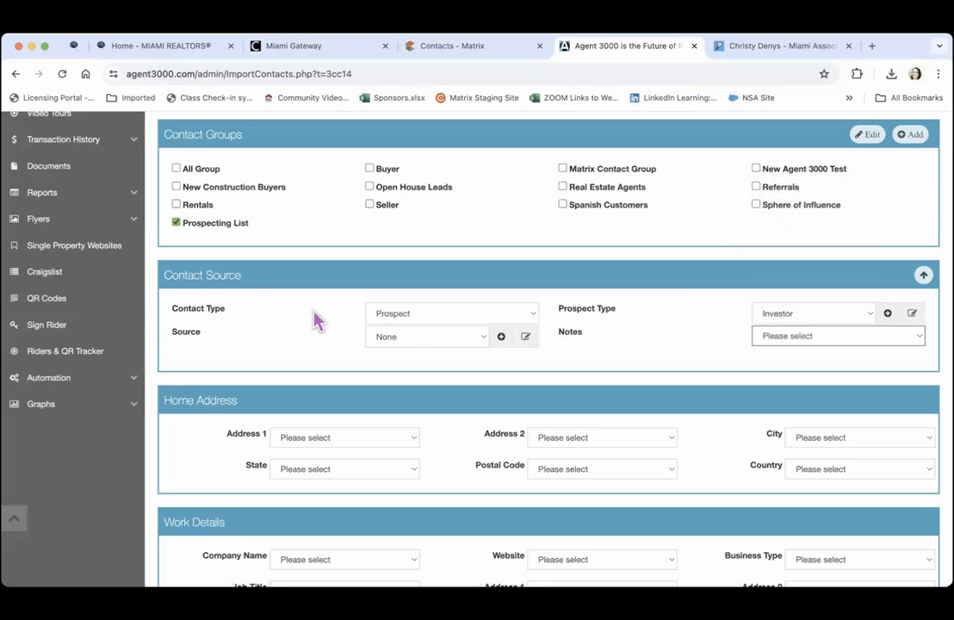
pyautogui.click(413, 337)
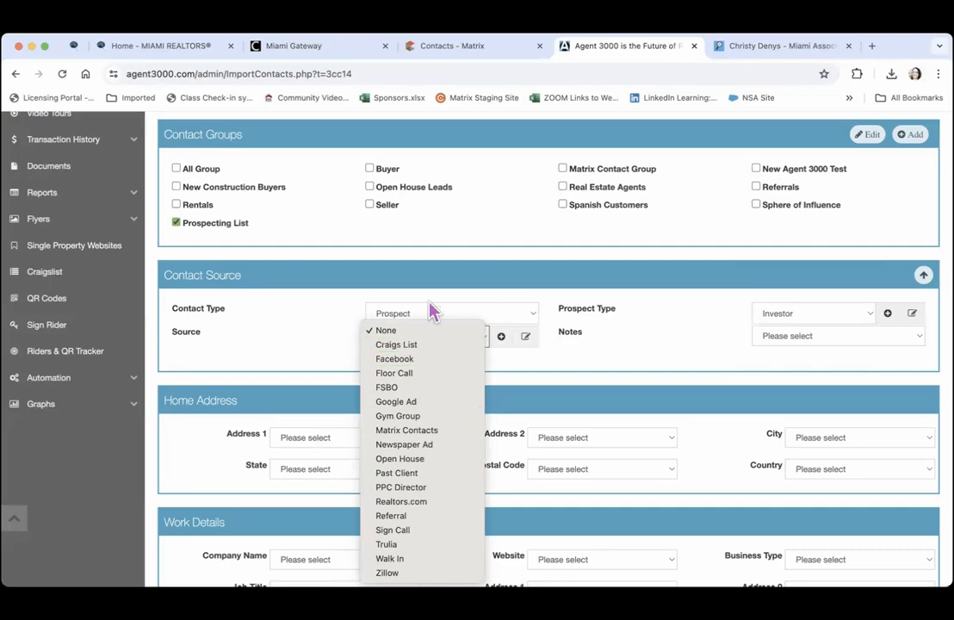
# Rename the Gym Group contact source to iMapp in the source editor, then close it
pyautogui.click(289, 353)
pyautogui.click(525, 337)
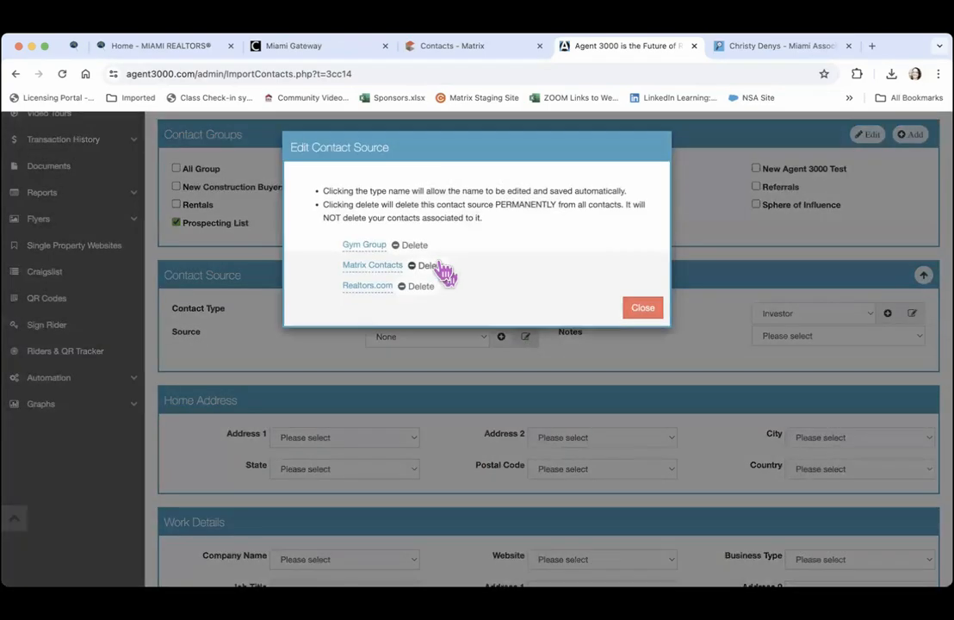
pyautogui.click(368, 246)
pyautogui.click(326, 269)
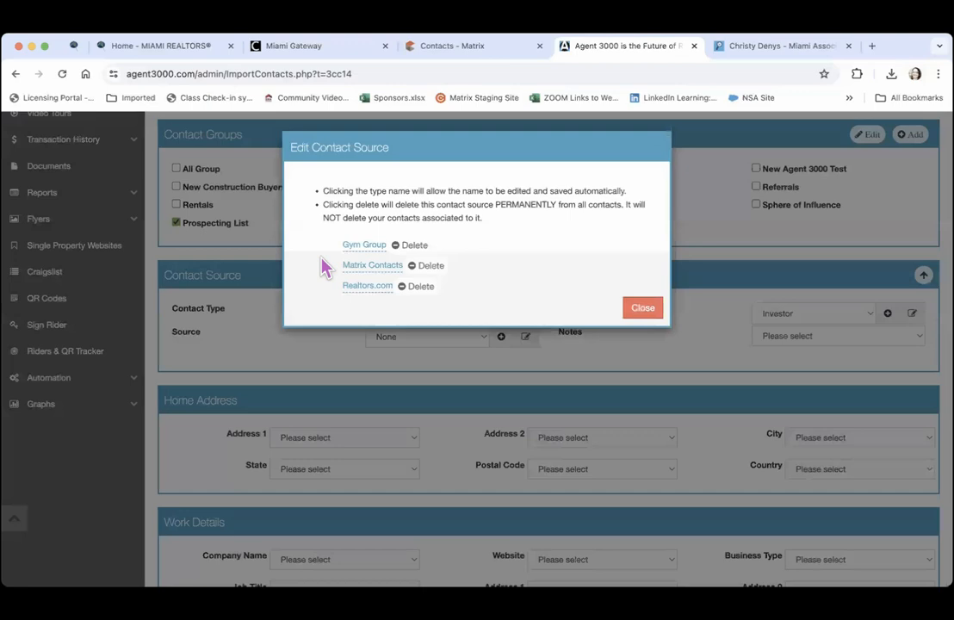
pyautogui.click(366, 245)
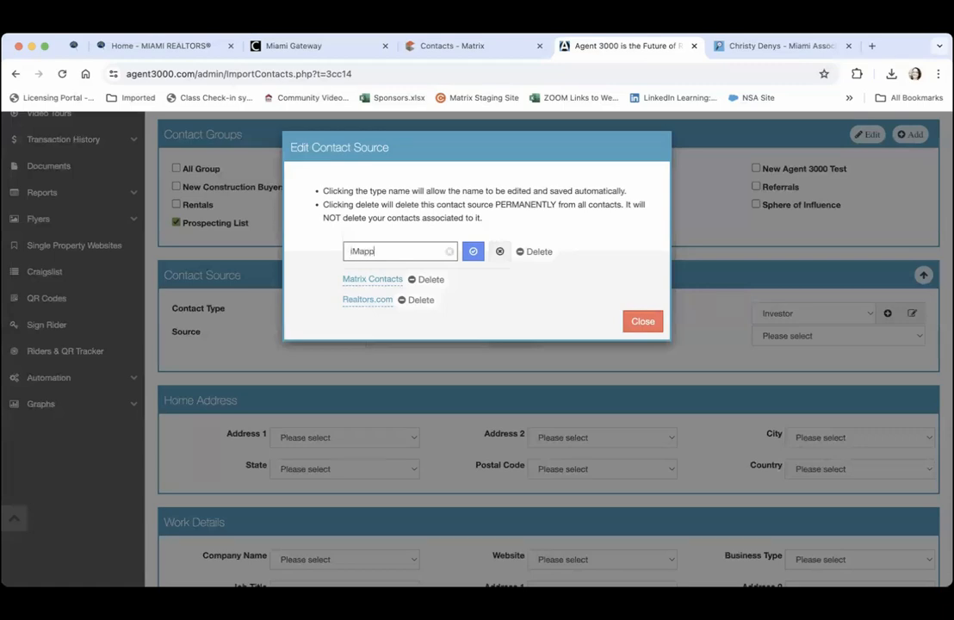
pyautogui.click(473, 251)
pyautogui.click(649, 312)
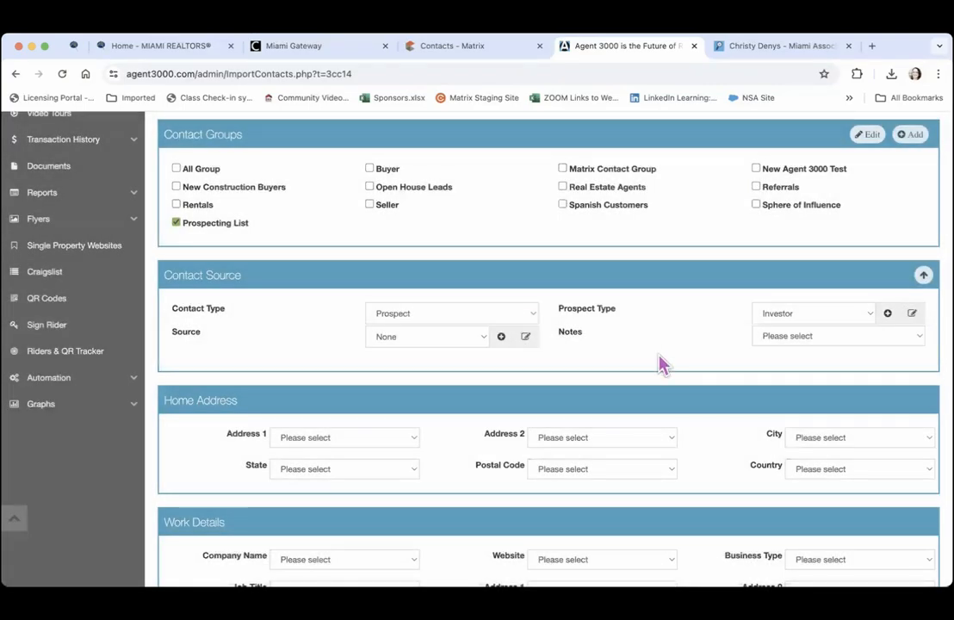
# Map Home Address 1 to Property Address, leaving State, Postal Code and Country unmapped
pyautogui.scroll(-3, 673, 383)
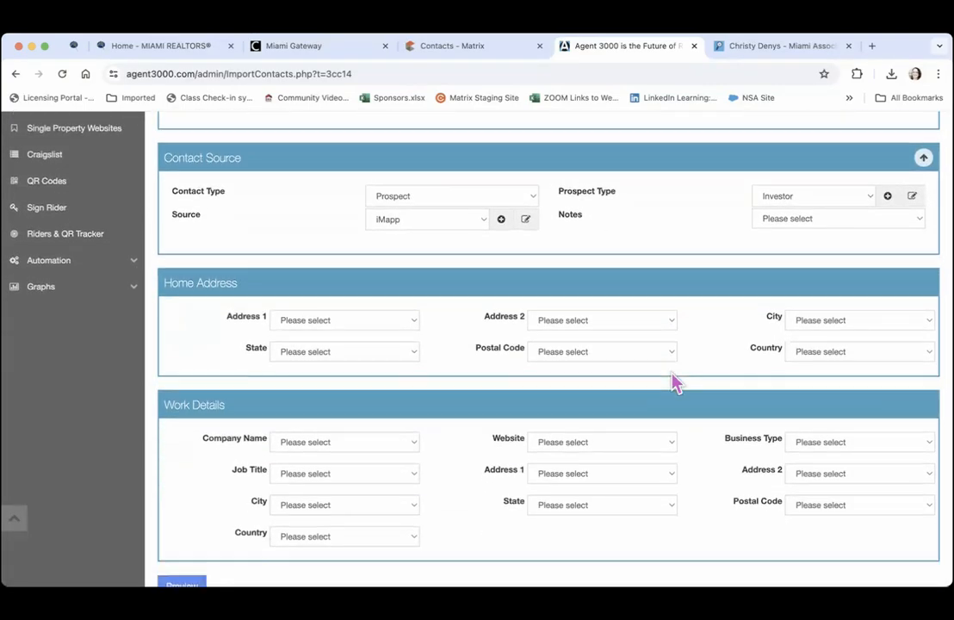
pyautogui.click(336, 312)
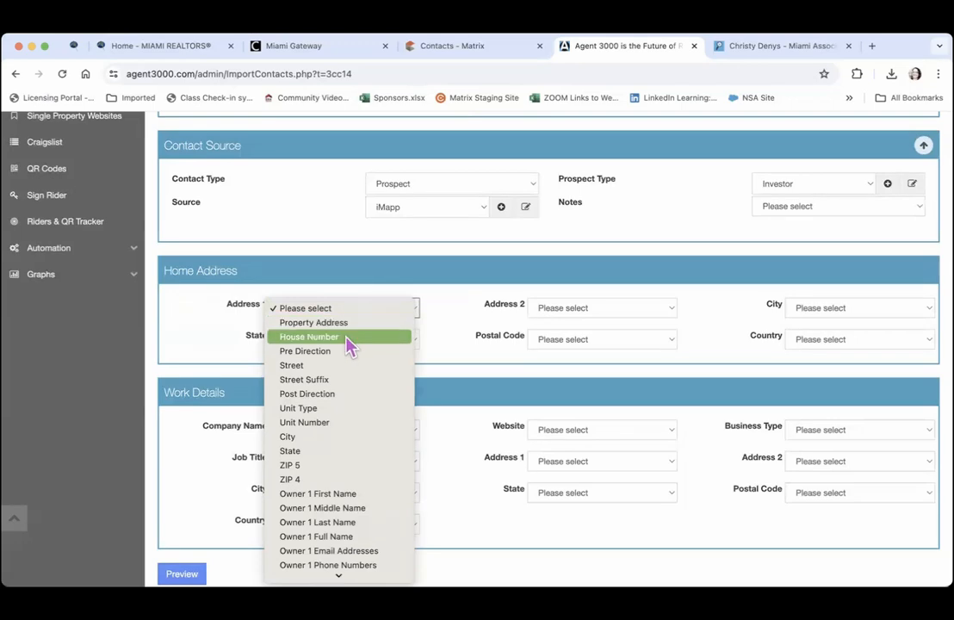
pyautogui.click(351, 339)
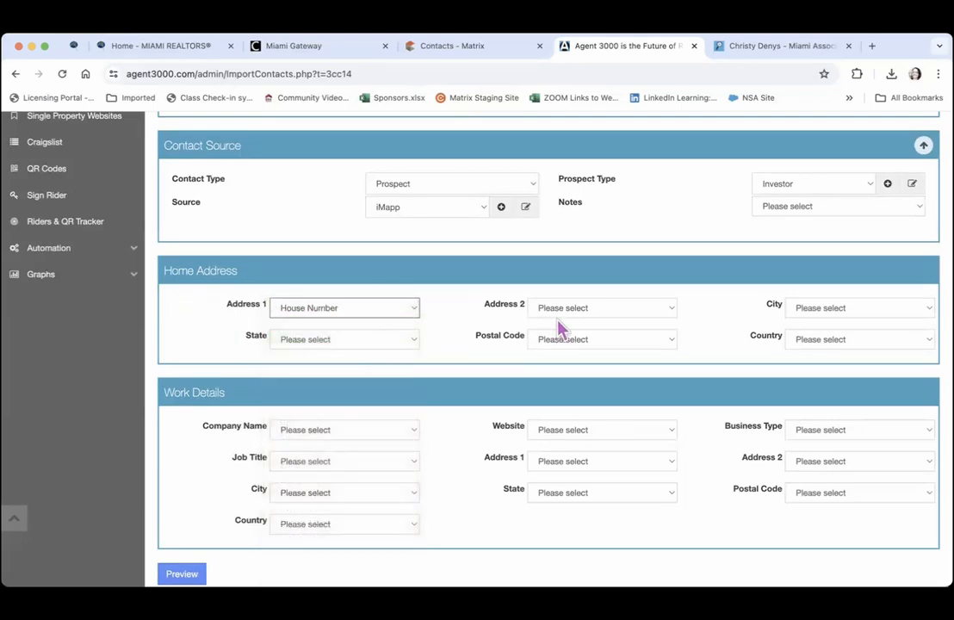
pyautogui.click(355, 341)
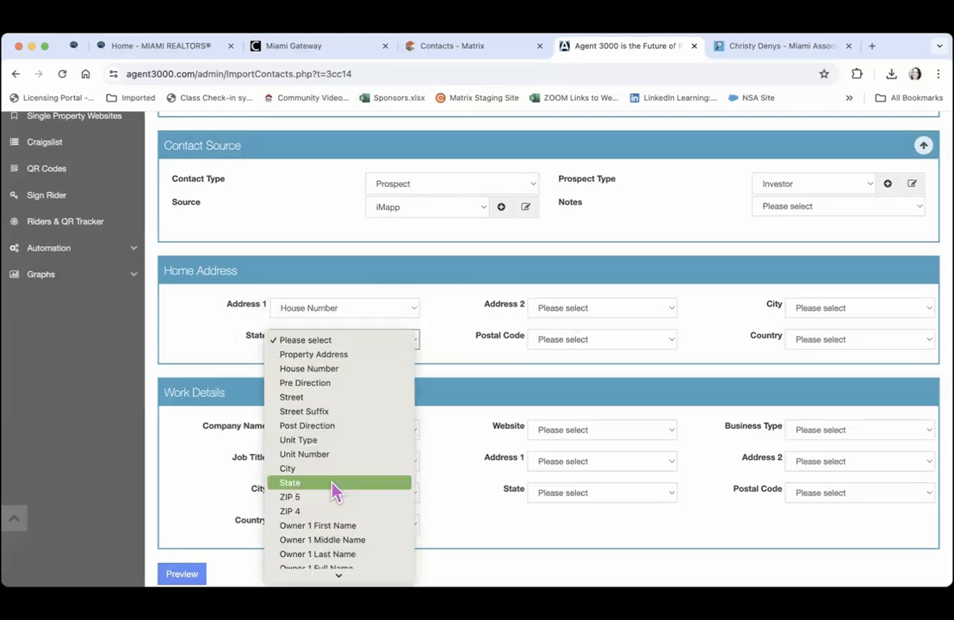
pyautogui.click(594, 342)
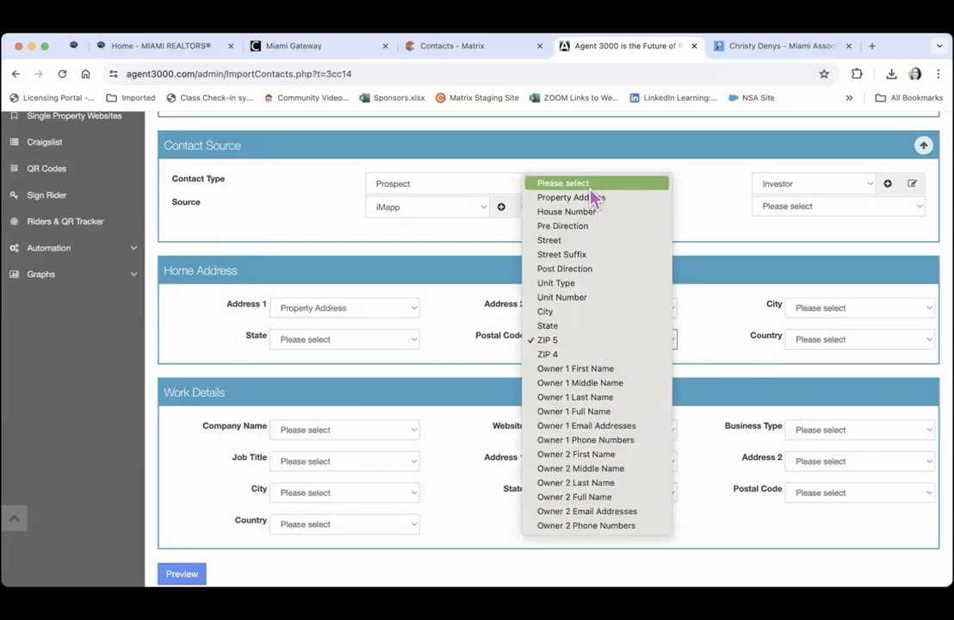
pyautogui.press('Escape')
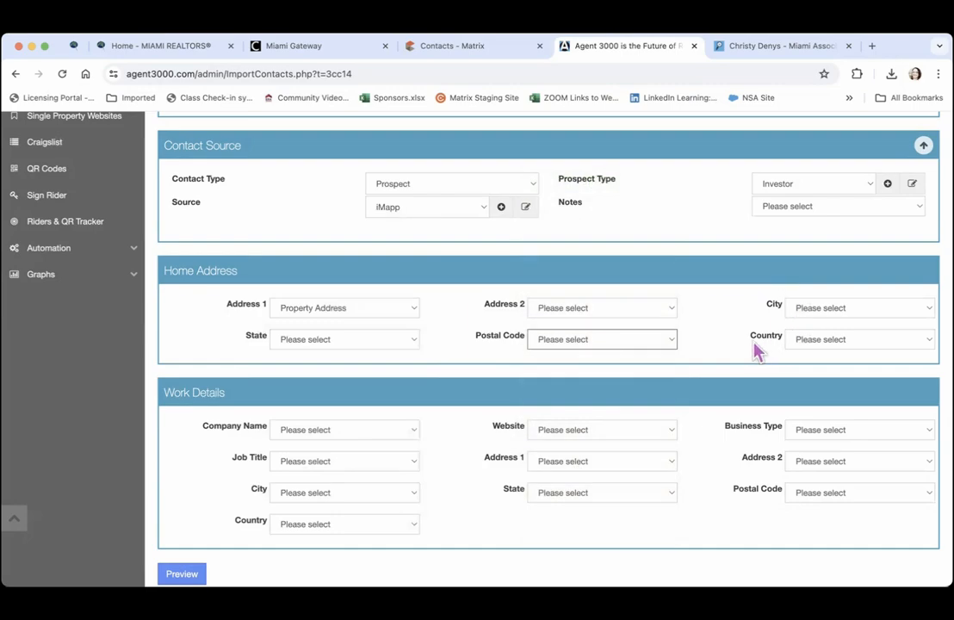
pyautogui.press('Tab')
pyautogui.click(453, 390)
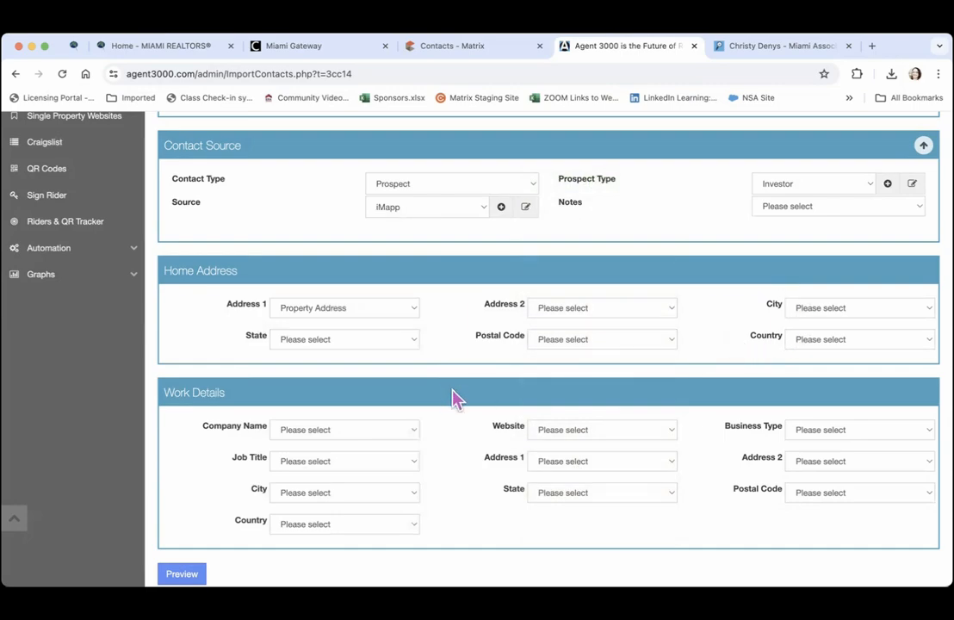
pyautogui.scroll(-1, 454, 395)
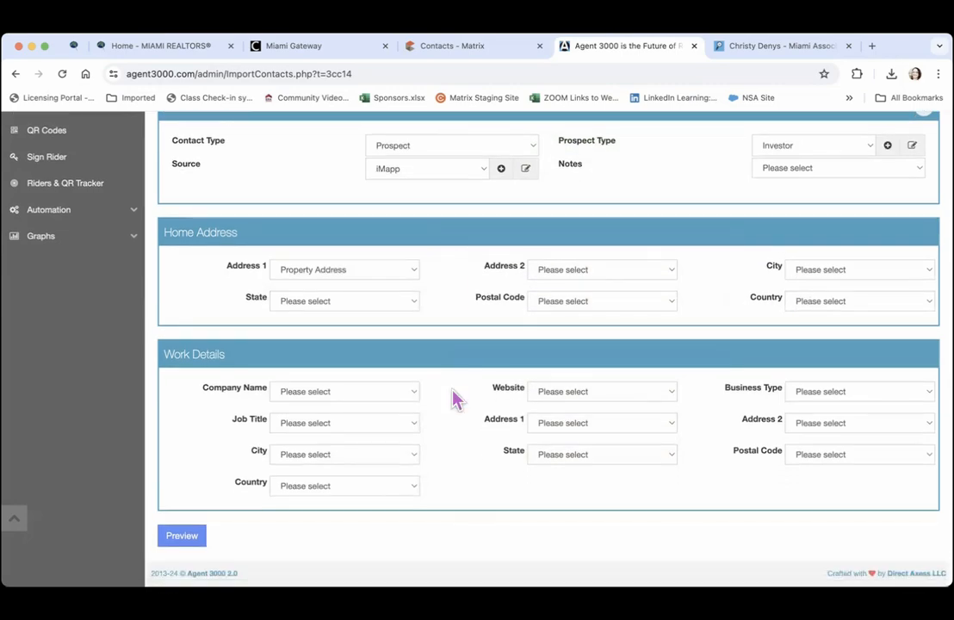
pyautogui.click(182, 539)
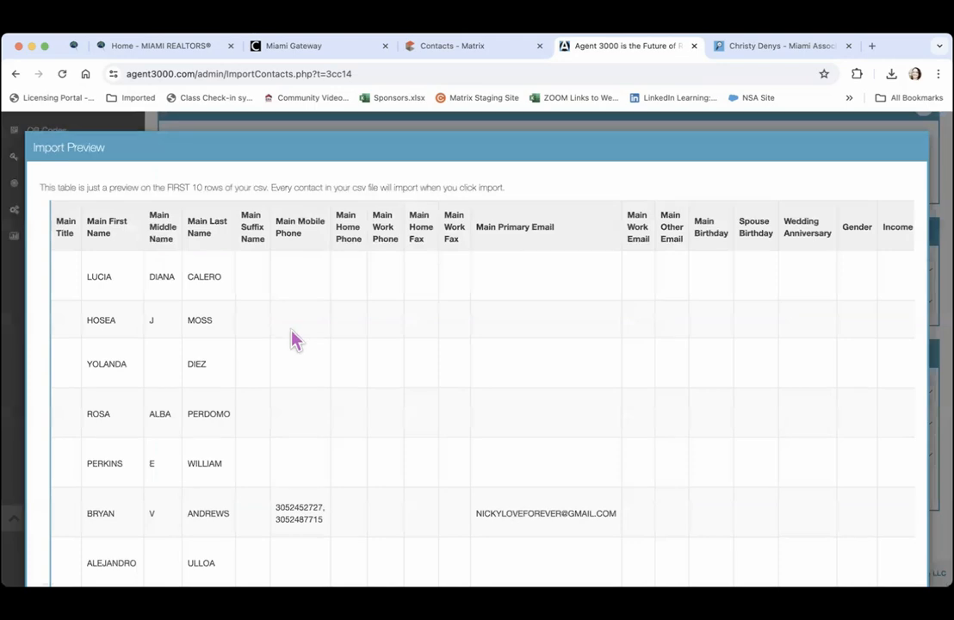
pyautogui.scroll(-5, 292, 340)
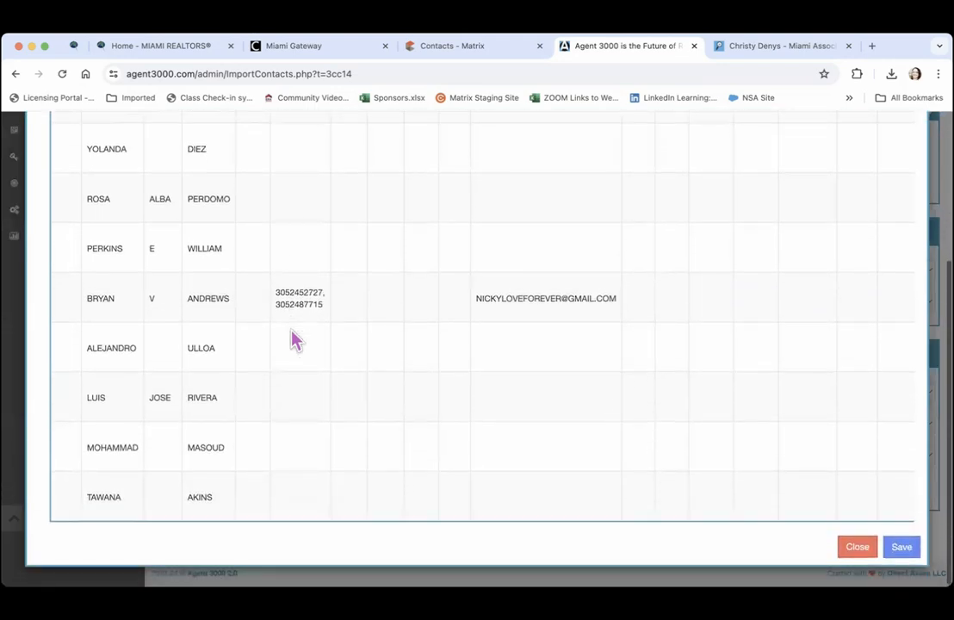
pyautogui.scroll(2, 292, 340)
pyautogui.hscroll(3, 293, 340)
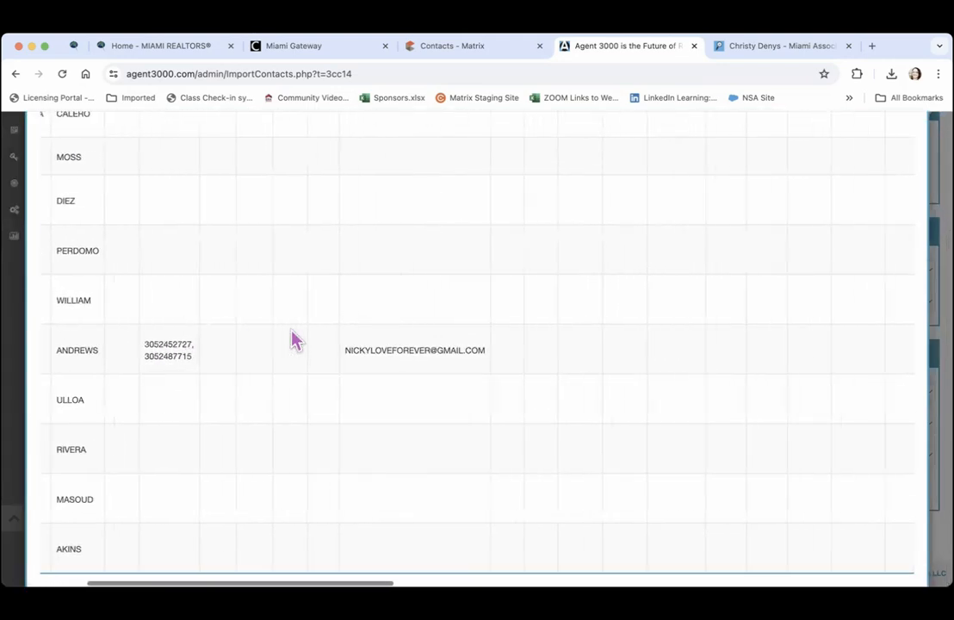
pyautogui.hscroll(5, 293, 340)
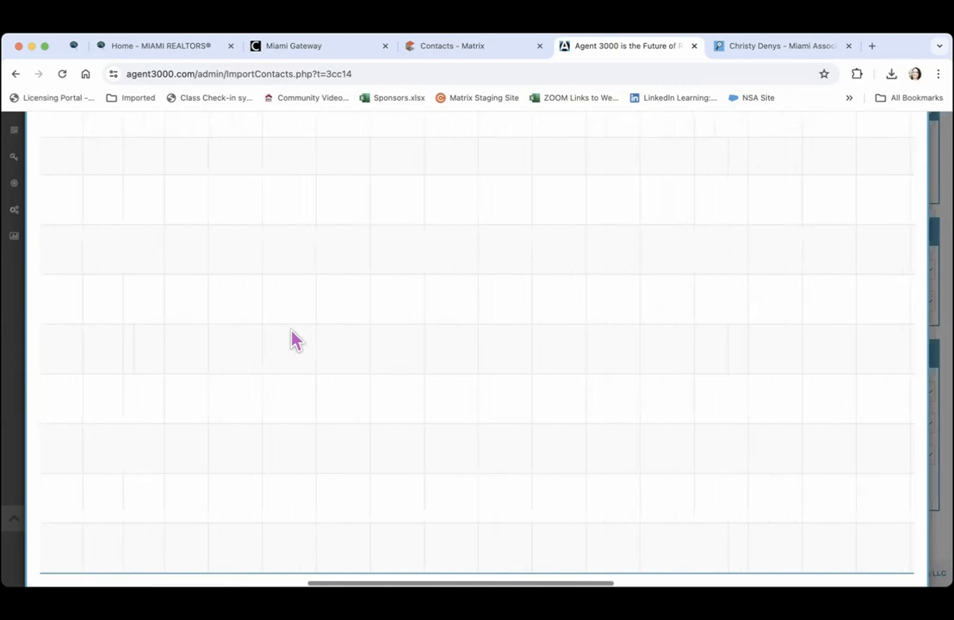
pyautogui.hscroll(6, 293, 340)
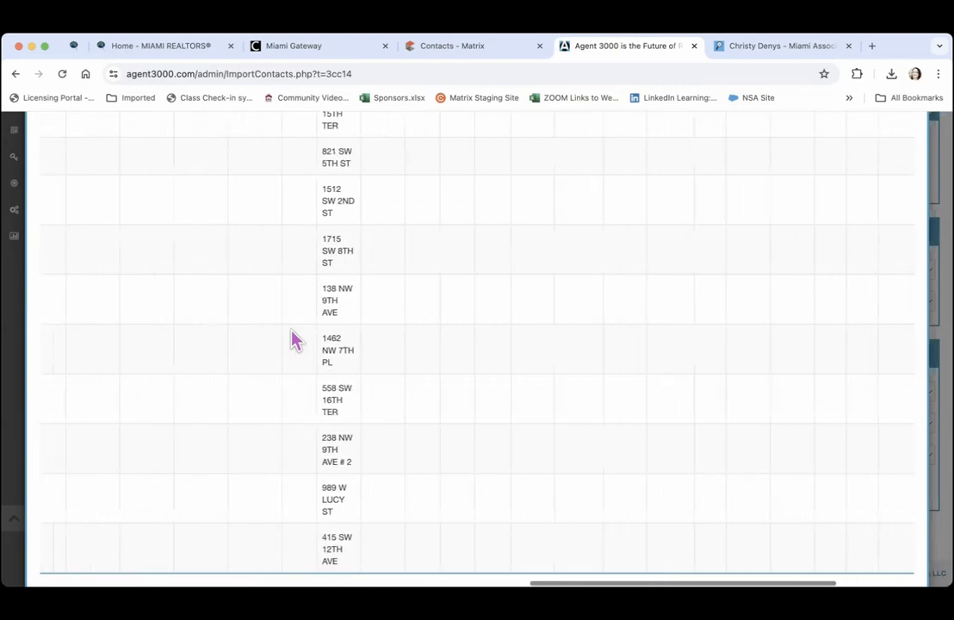
pyautogui.hscroll(5, 293, 340)
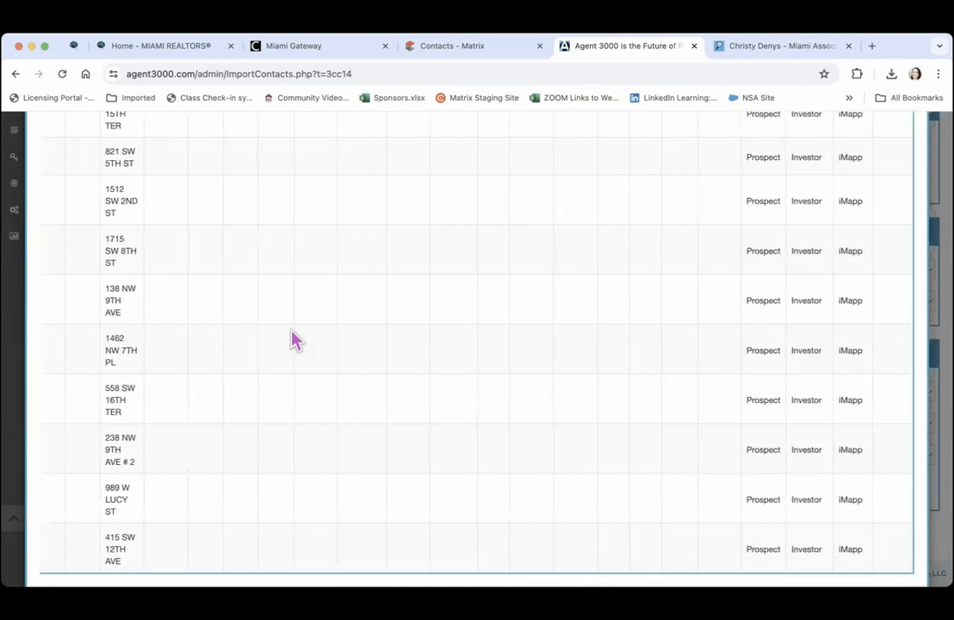
pyautogui.hscroll(-6, 293, 340)
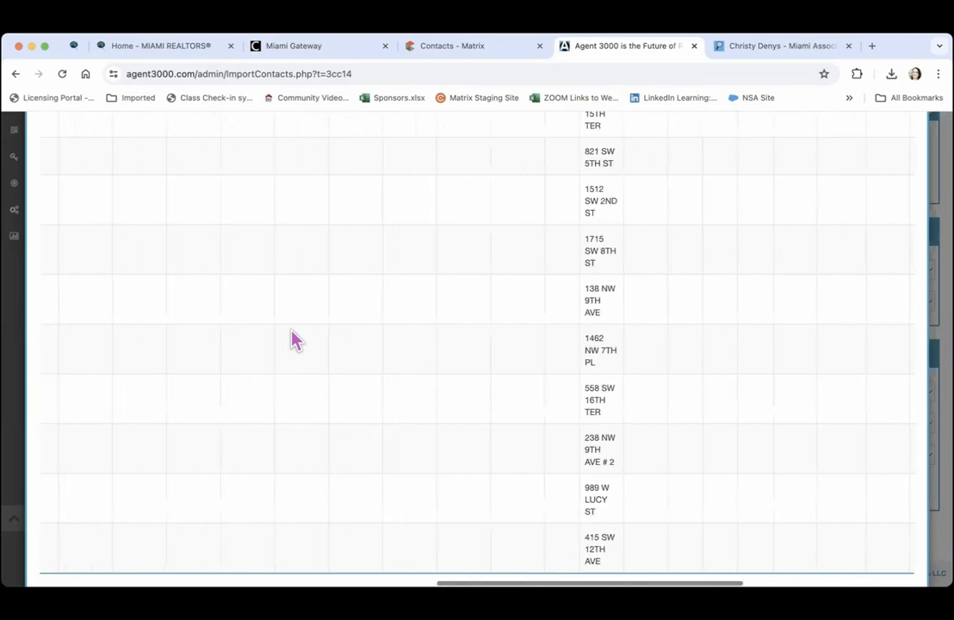
pyautogui.hscroll(-8, 292, 340)
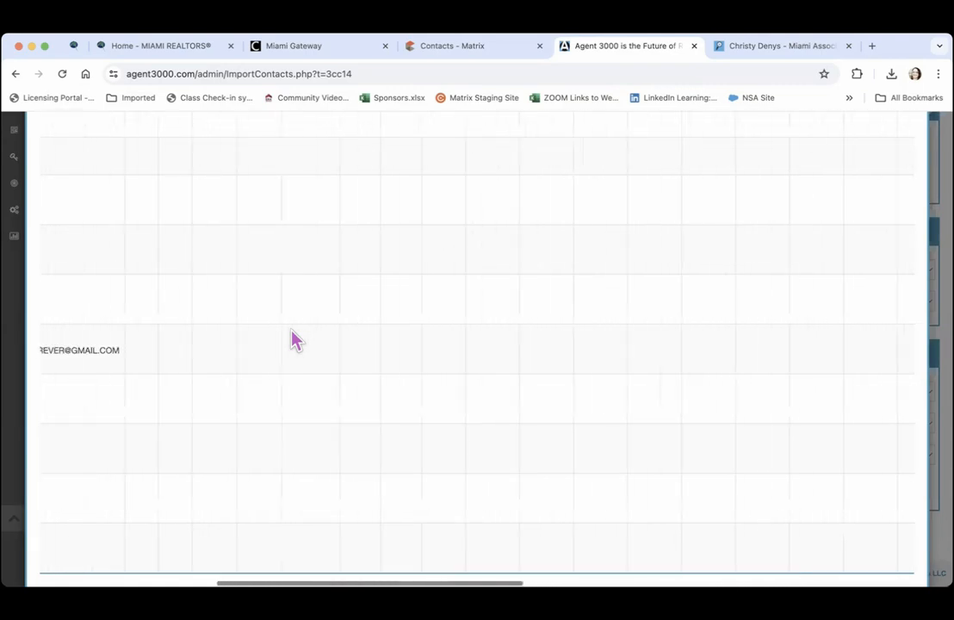
pyautogui.hscroll(-10, 293, 340)
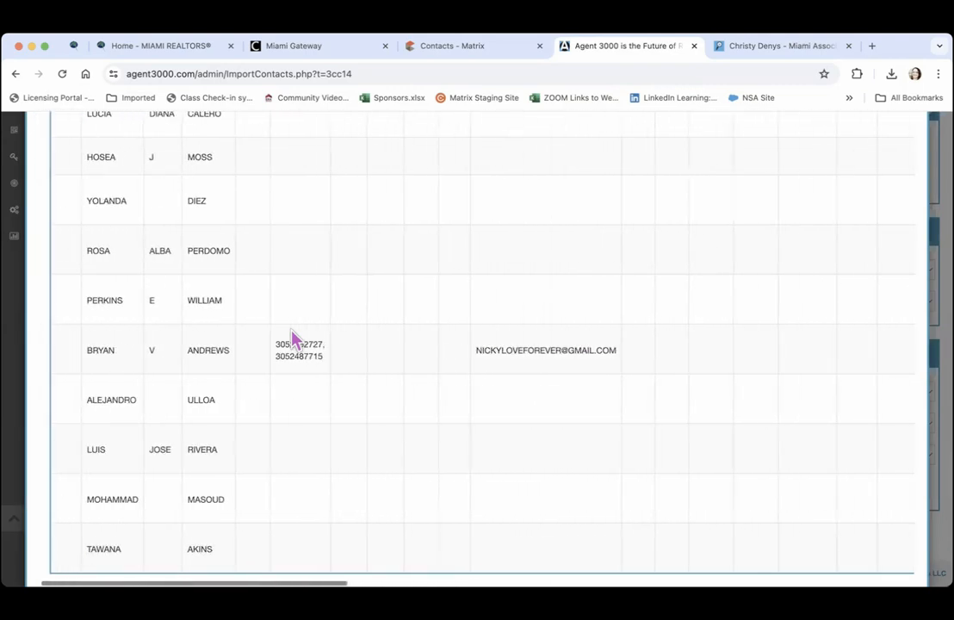
pyautogui.scroll(4, 293, 340)
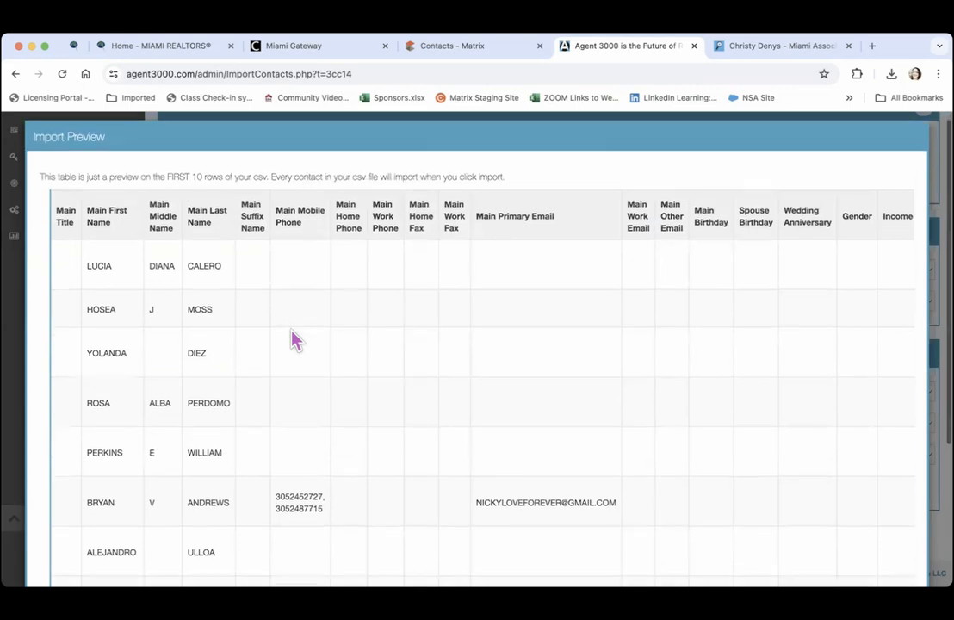
pyautogui.scroll(-5, 293, 340)
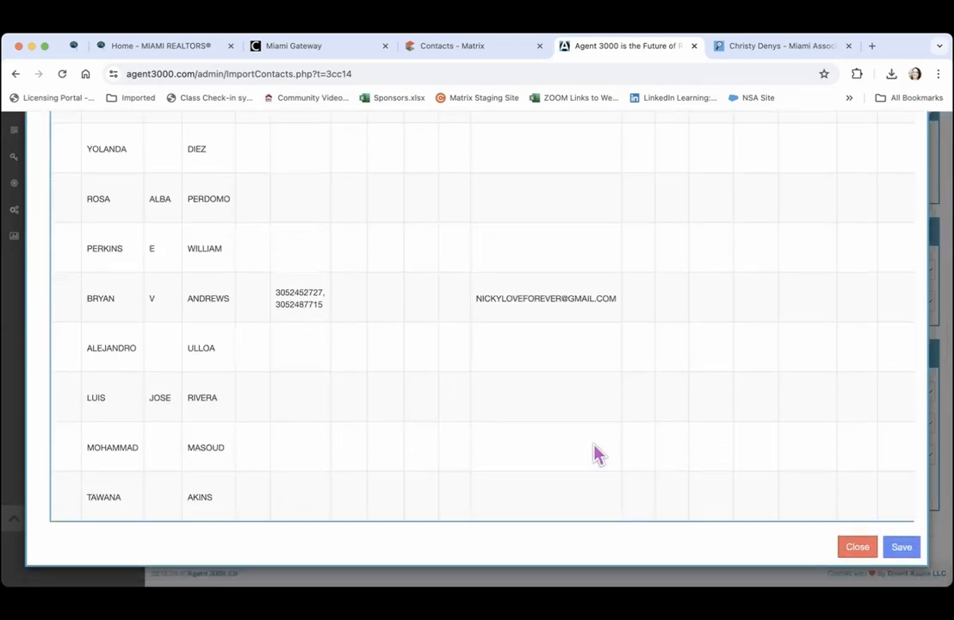
pyautogui.click(855, 548)
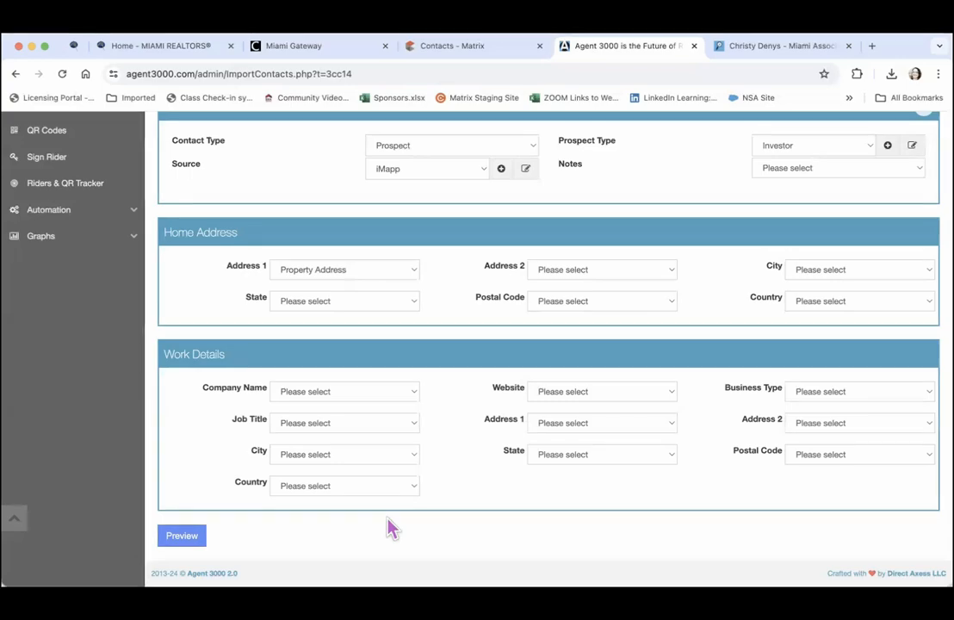
# Scroll up and down through the Listing_Leads_.csv import mapping form to review the field mappings
pyautogui.scroll(5, 389, 527)
pyautogui.scroll(10, 389, 527)
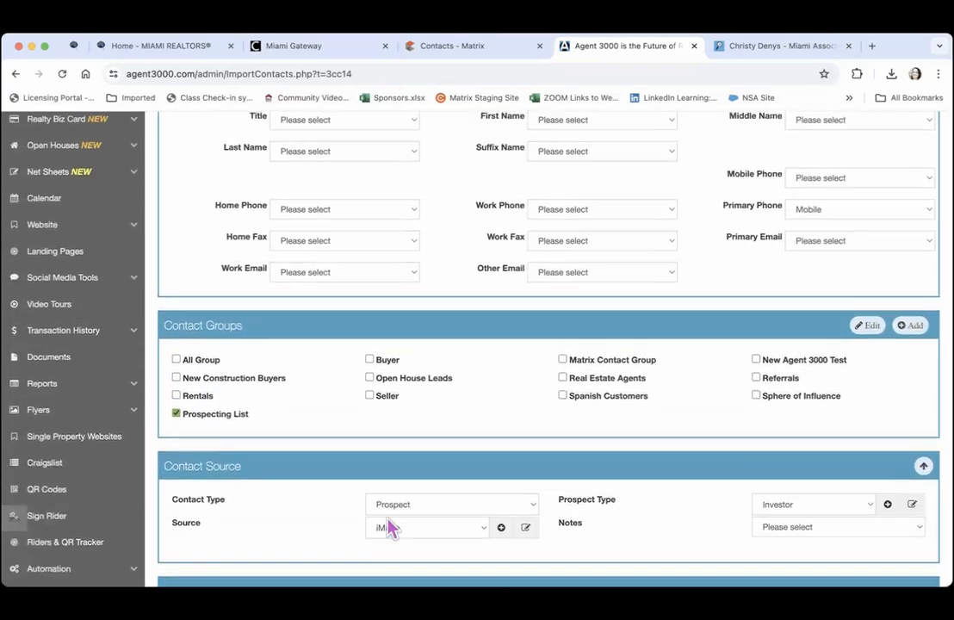
pyautogui.scroll(3, 389, 527)
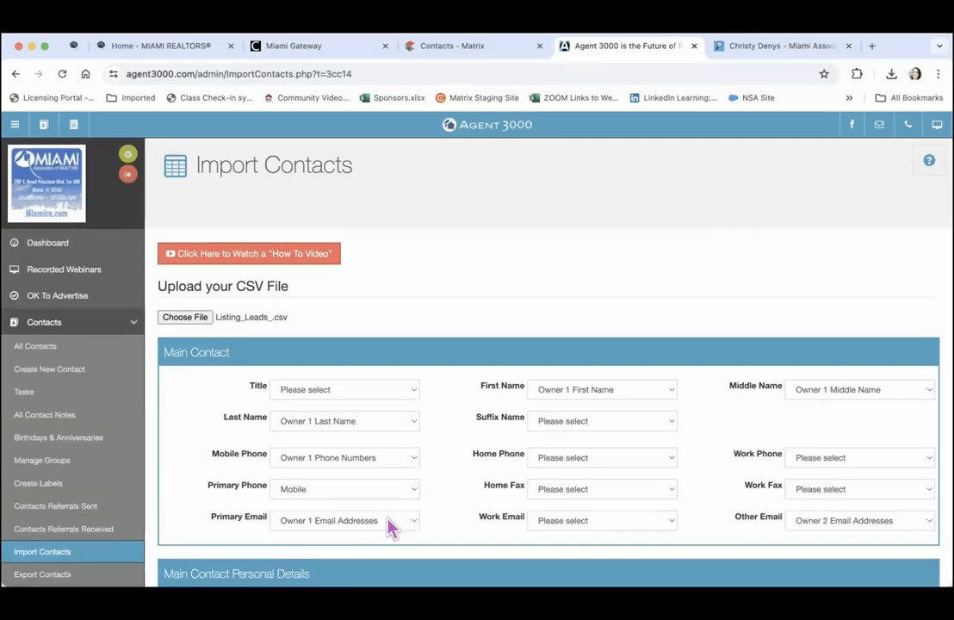
pyautogui.scroll(-1, 389, 526)
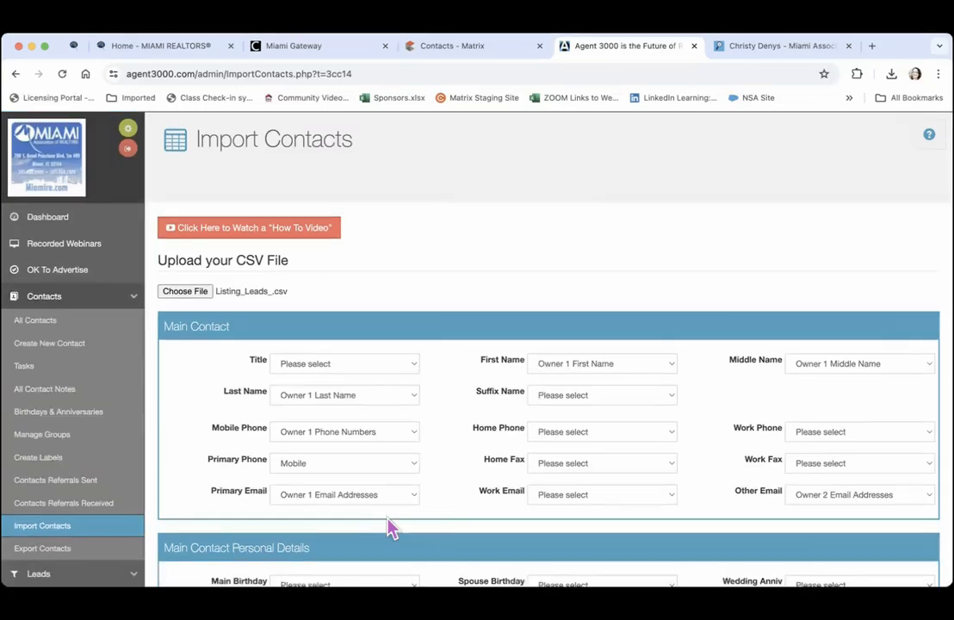
pyautogui.scroll(-10, 389, 527)
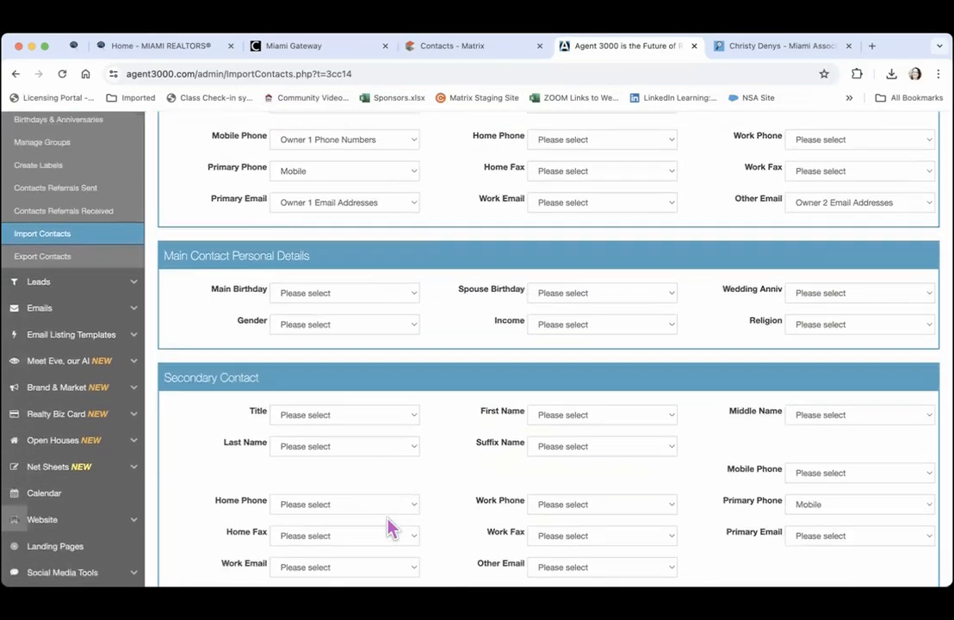
pyautogui.scroll(-10, 389, 527)
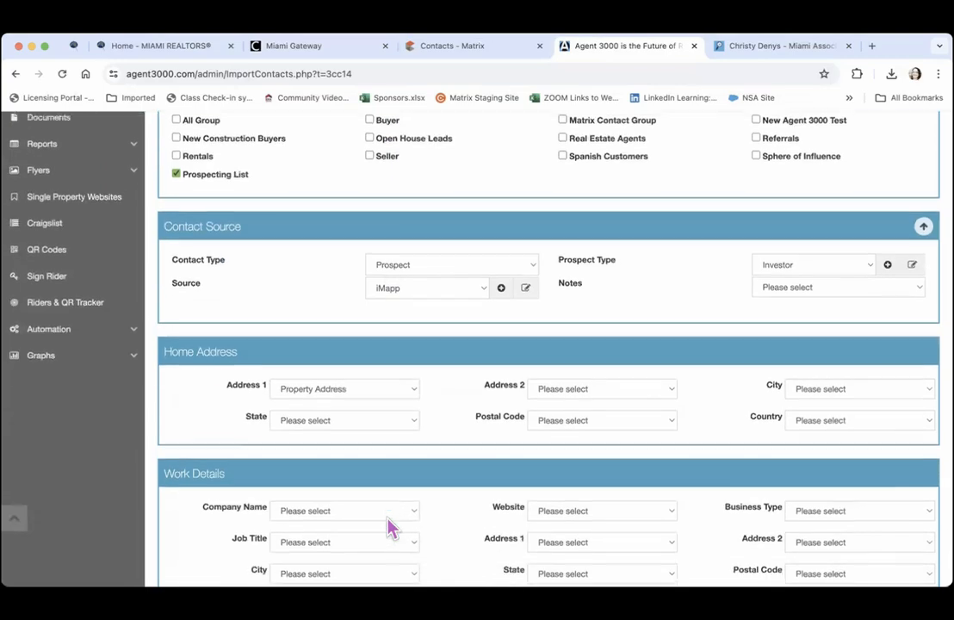
pyautogui.scroll(-2, 389, 527)
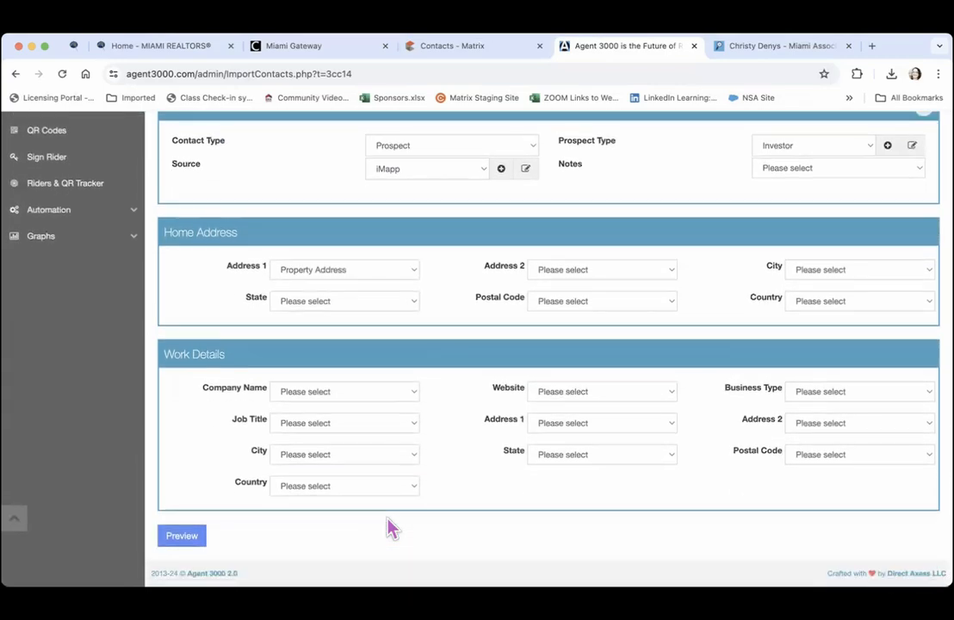
# Preview the mapped contacts and zoom the browser out to 67% to fit the table
pyautogui.click(191, 535)
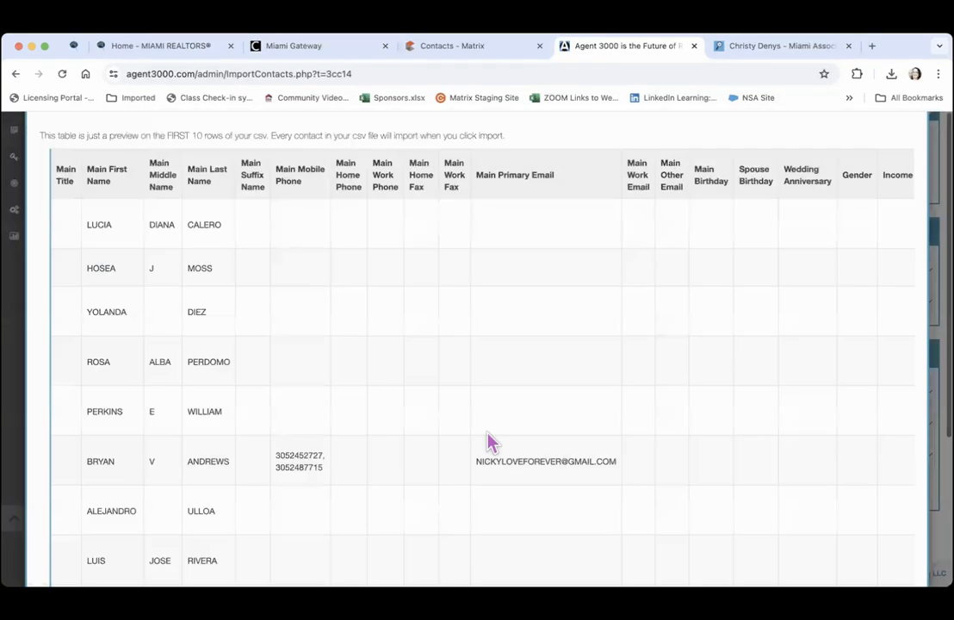
pyautogui.click(938, 73)
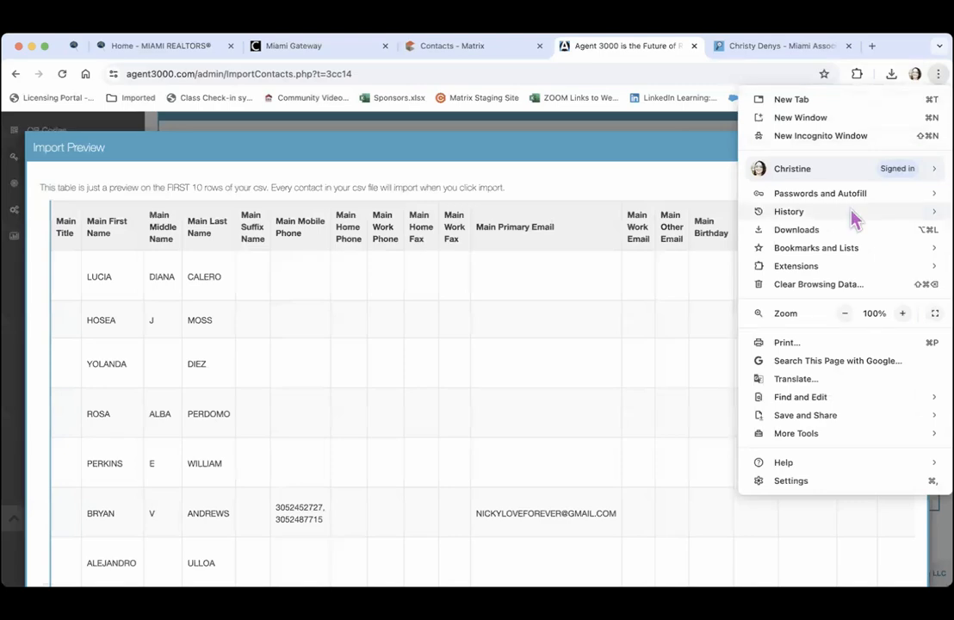
pyautogui.click(845, 314)
pyautogui.click(844, 314)
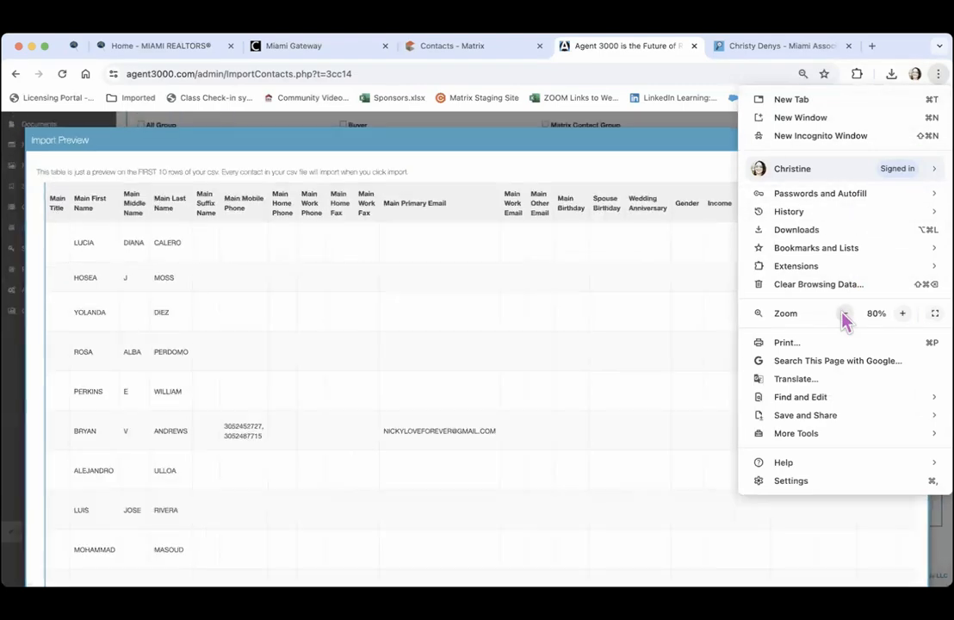
pyautogui.click(844, 314)
pyautogui.click(845, 314)
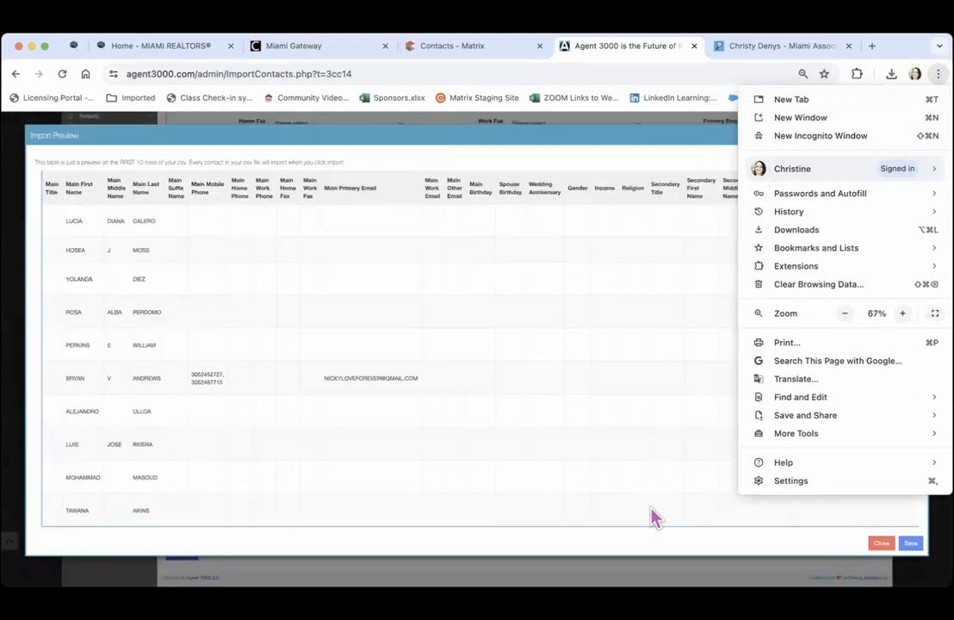
pyautogui.click(818, 520)
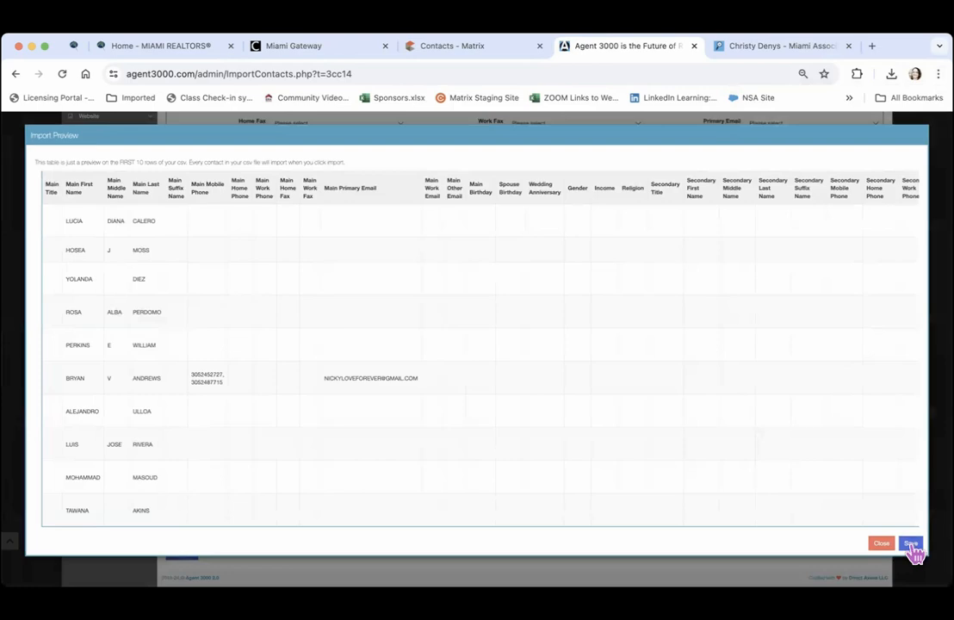
# Save the contacts (119 of 120 imported), then zoom back in and return to the form's top
pyautogui.click(910, 544)
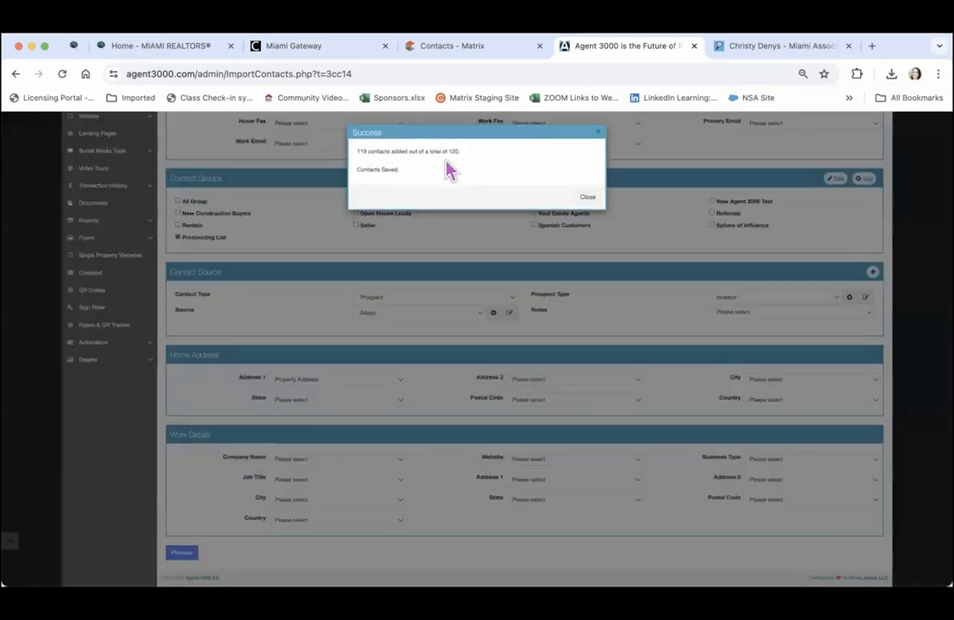
pyautogui.click(587, 201)
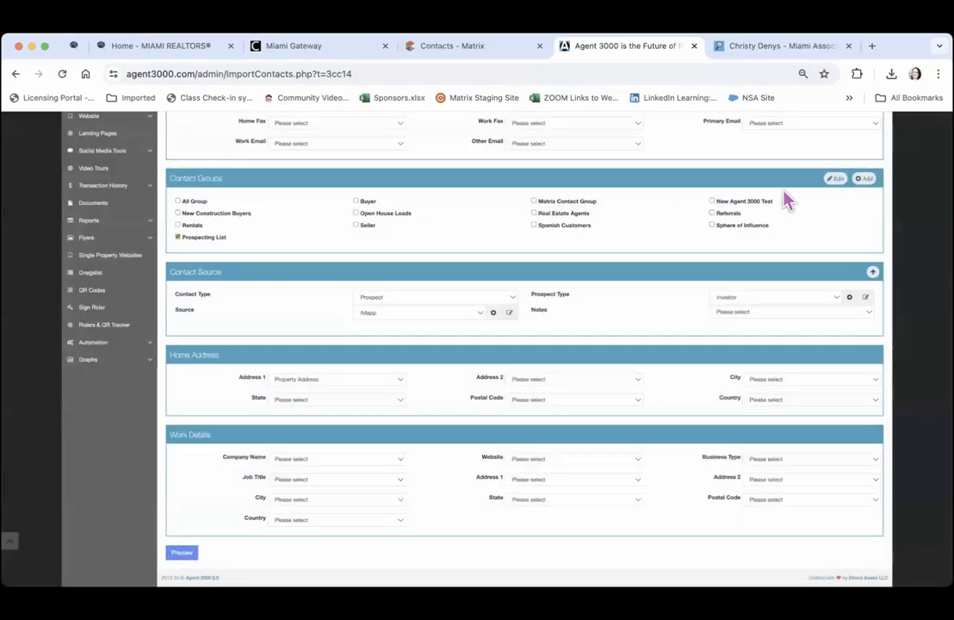
pyautogui.click(939, 73)
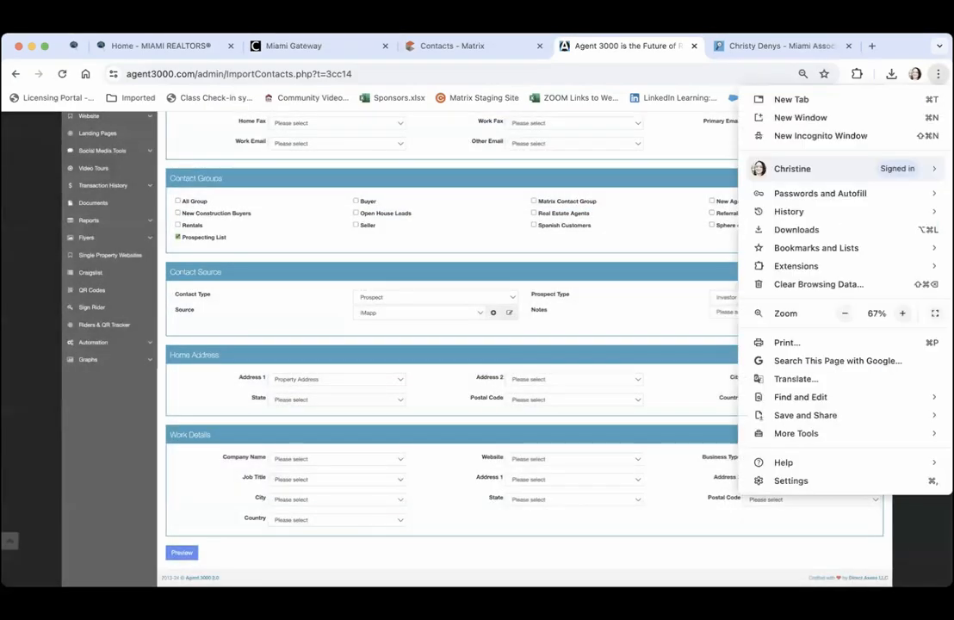
pyautogui.click(902, 313)
pyautogui.click(902, 313)
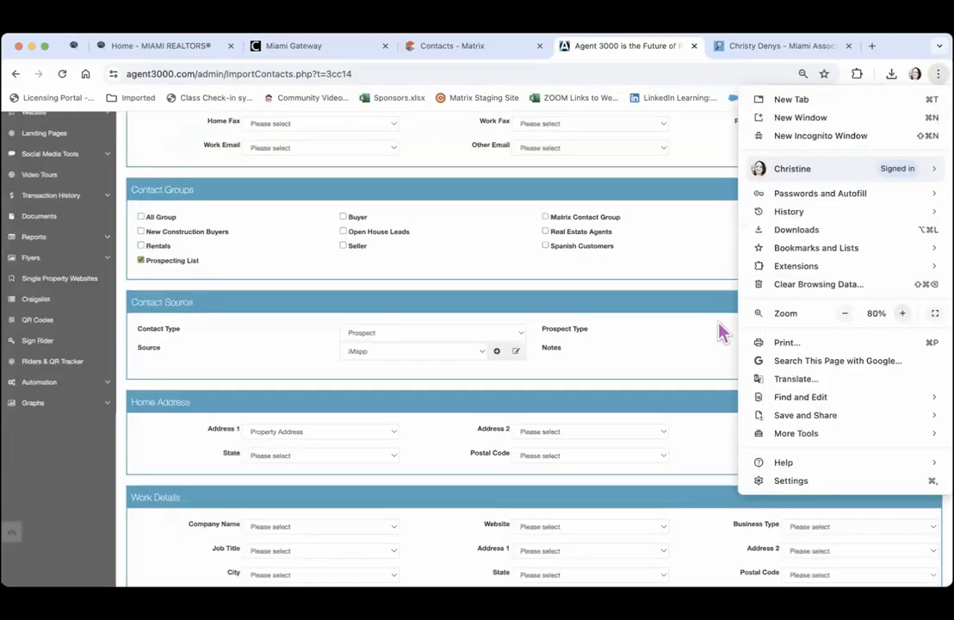
pyautogui.click(712, 336)
pyautogui.scroll(5, 712, 335)
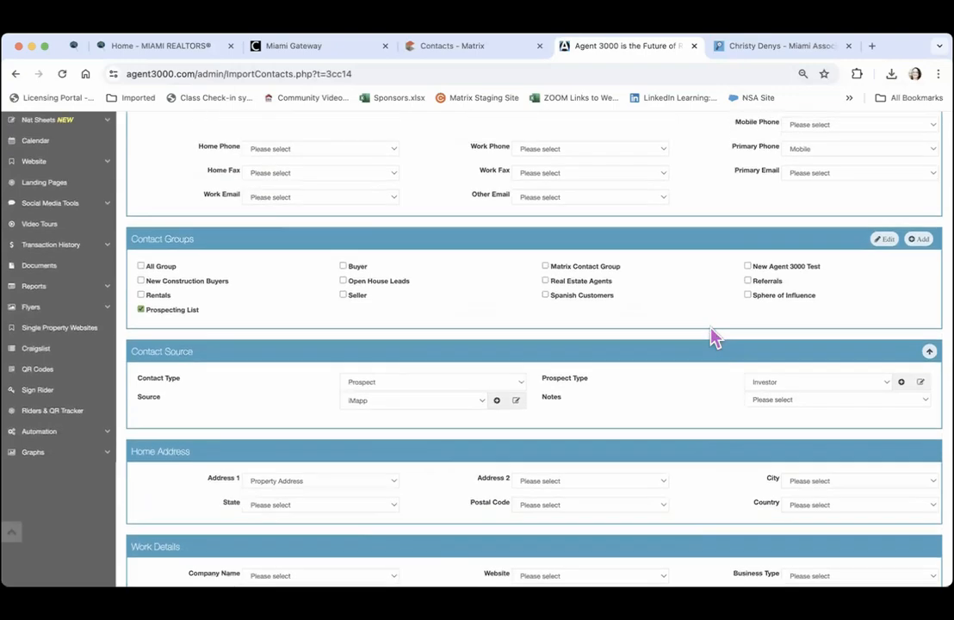
pyautogui.scroll(2, 712, 336)
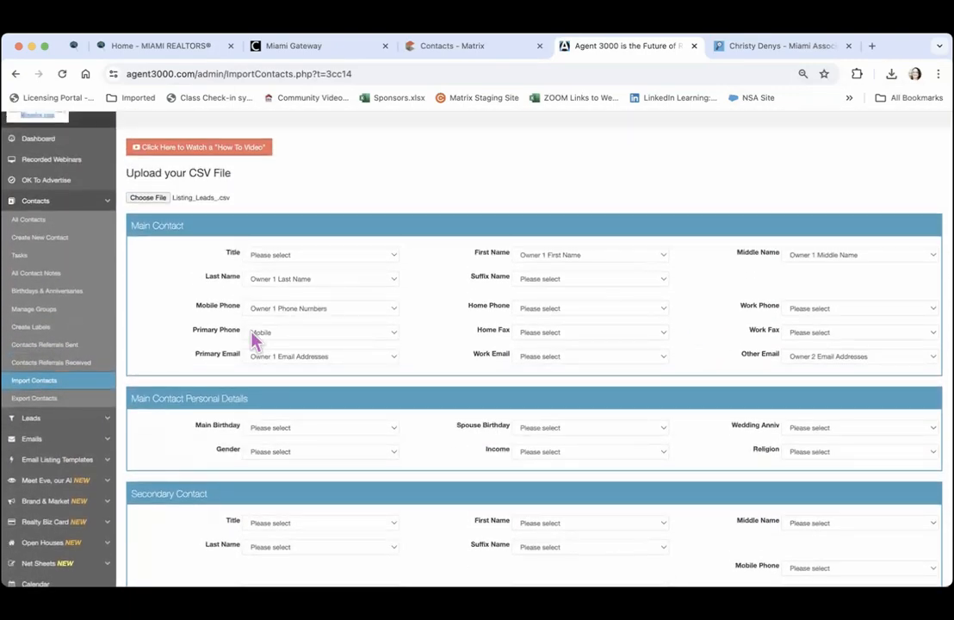
# Open Export Contacts and look over its preset date ranges without changing them
pyautogui.click(29, 398)
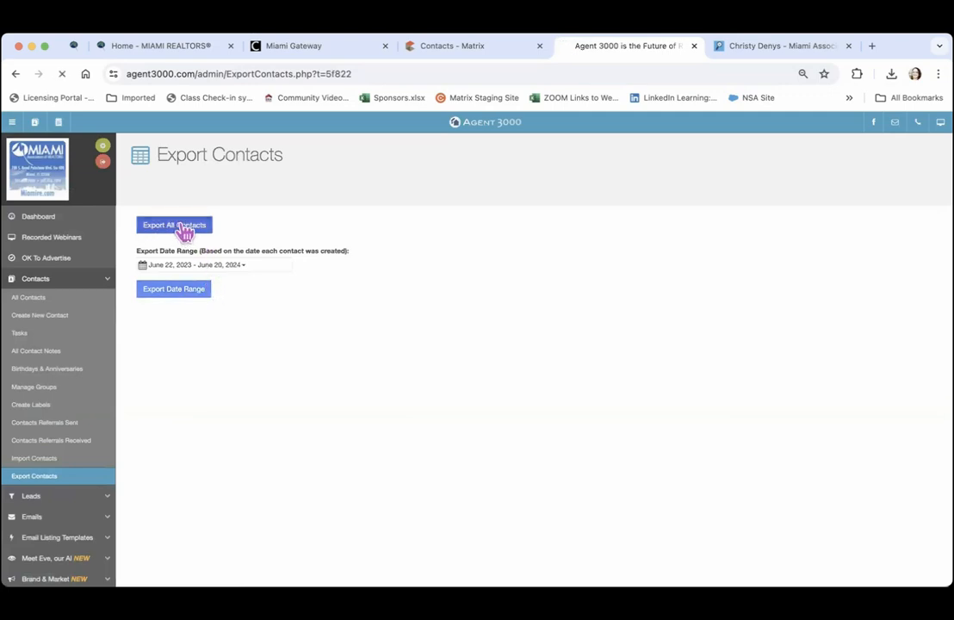
pyautogui.click(243, 267)
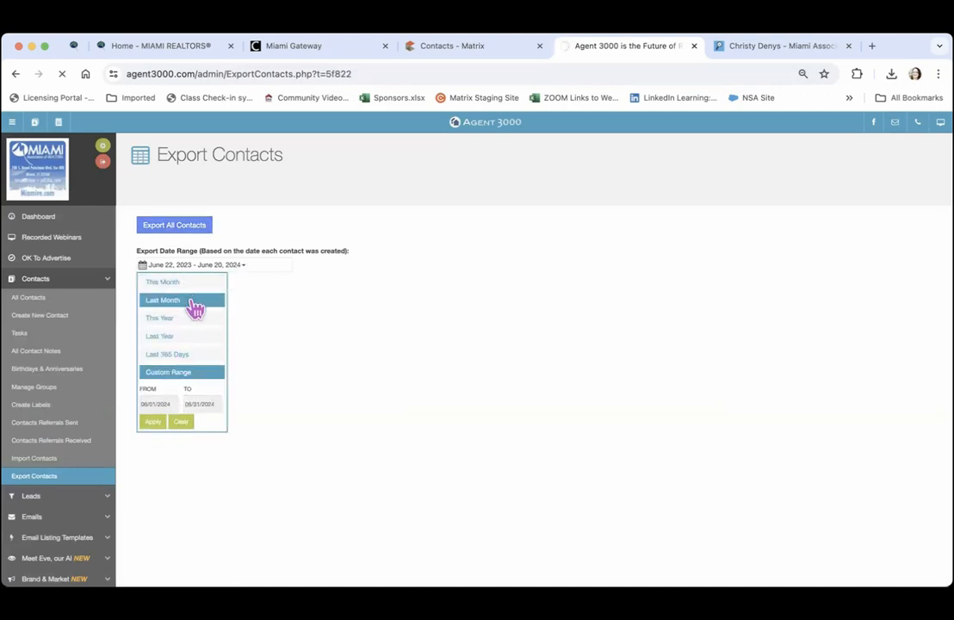
pyautogui.click(289, 322)
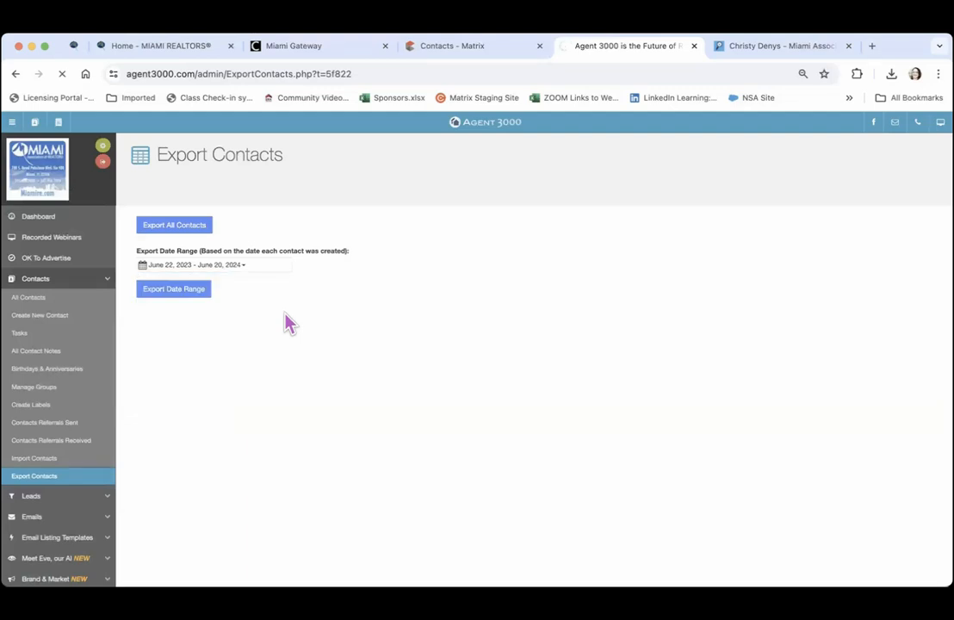
pyautogui.scroll(-2, 288, 325)
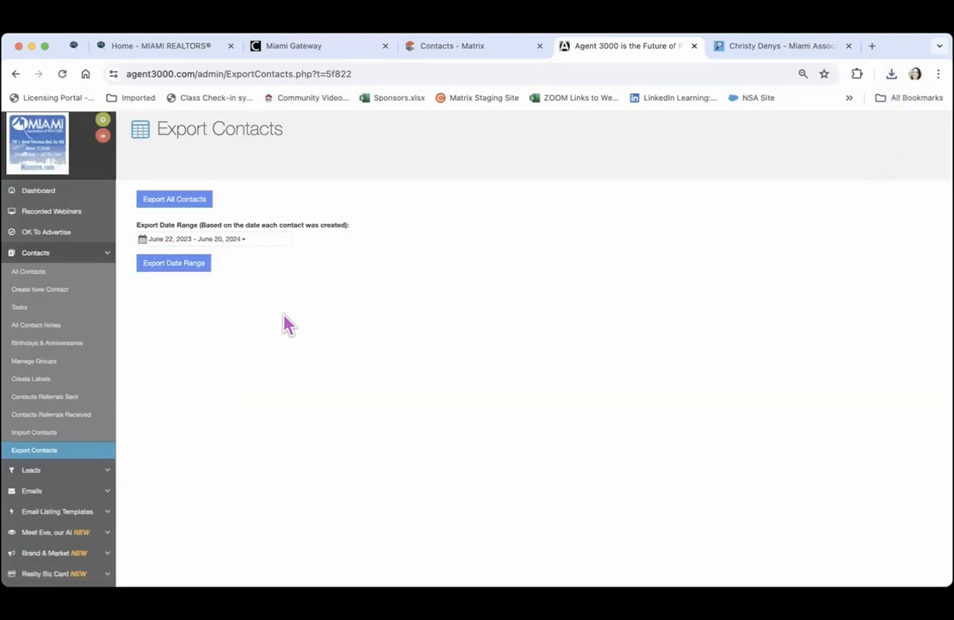
pyautogui.scroll(-5, 288, 325)
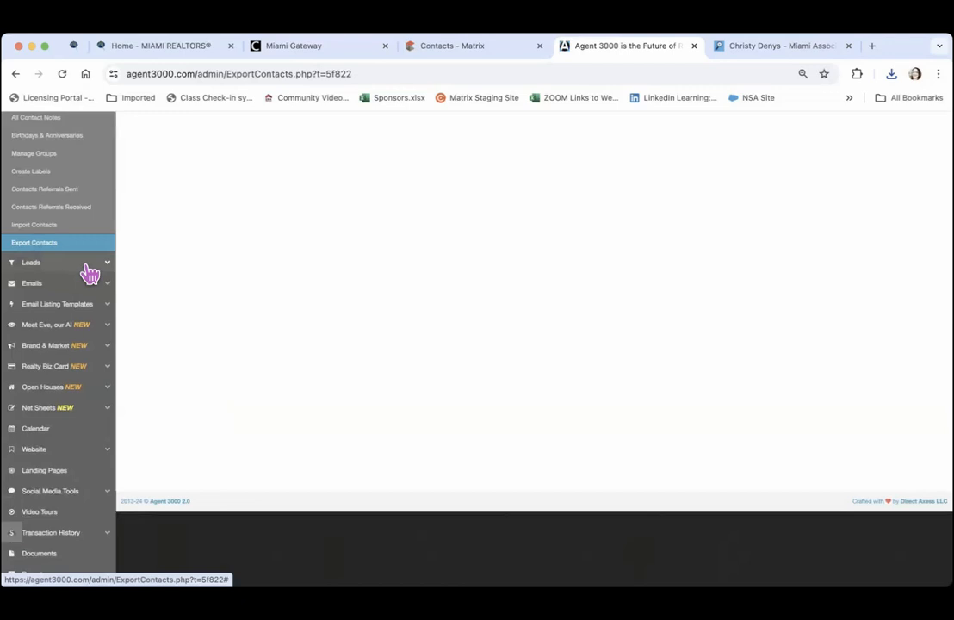
pyautogui.scroll(1, 191, 274)
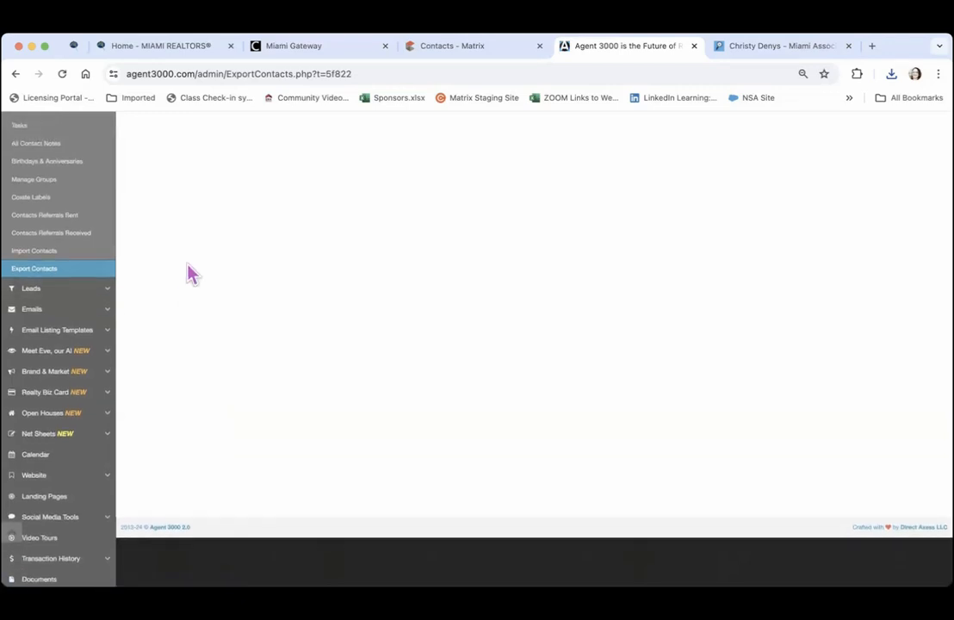
pyautogui.scroll(4, 190, 274)
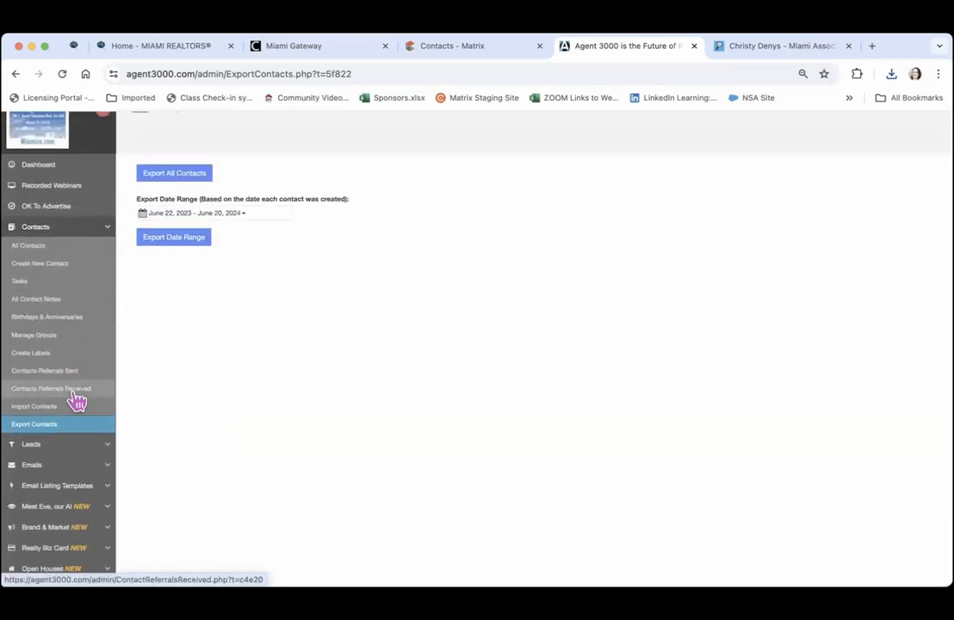
# Expand the Leads section in the sidebar to show the lead pages
pyautogui.click(71, 448)
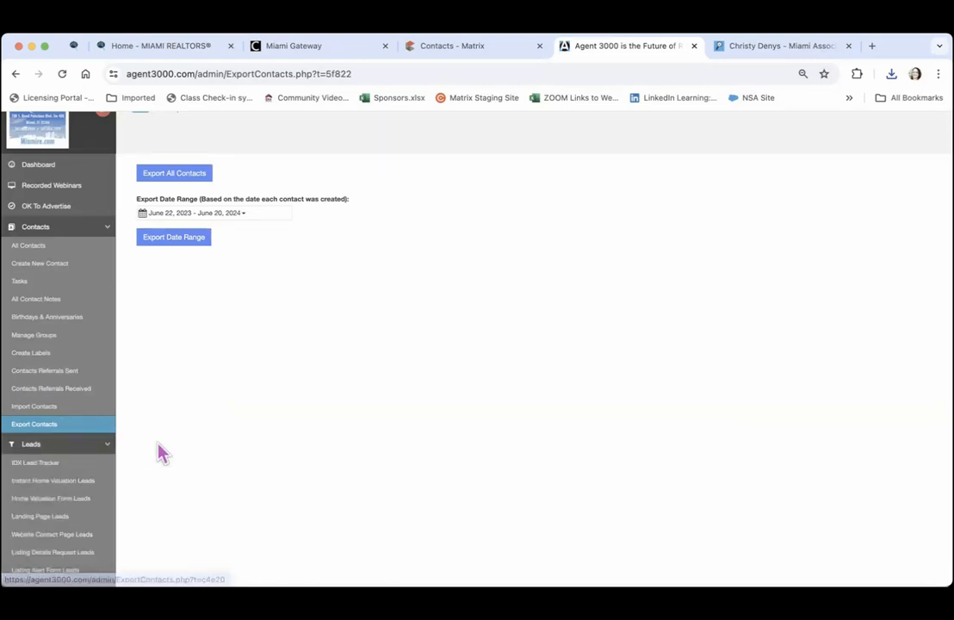
pyautogui.scroll(-5, 162, 453)
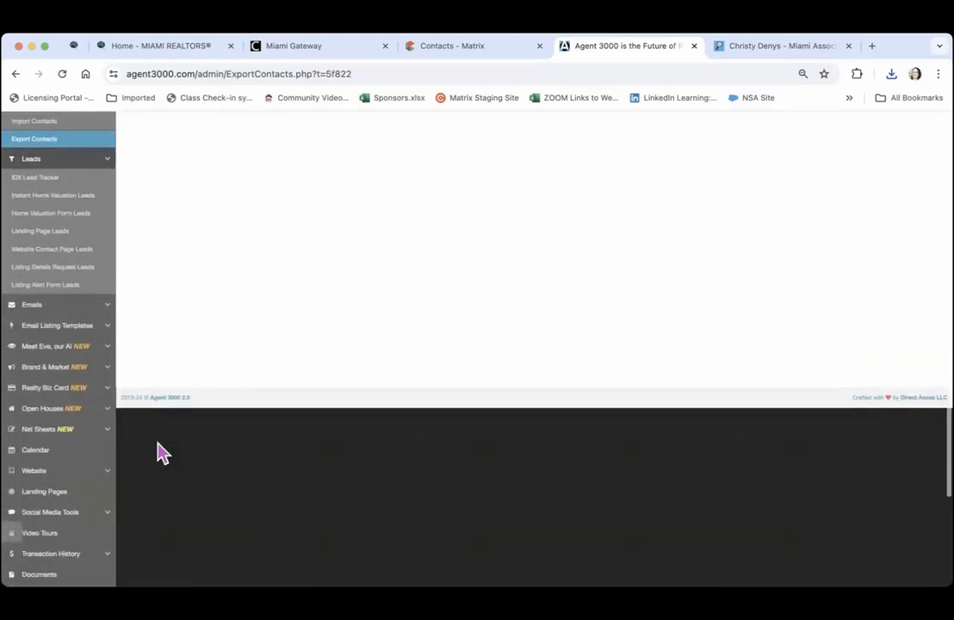
pyautogui.scroll(1, 163, 454)
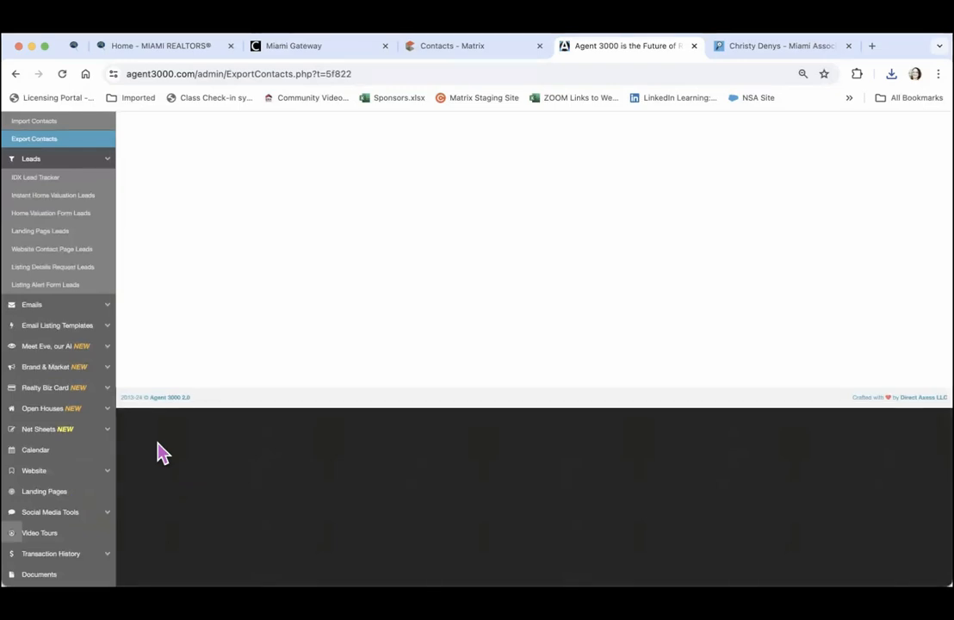
# Open the IDX Lead Tracker and review the first lead's viewed properties and saved searches
pyautogui.click(40, 179)
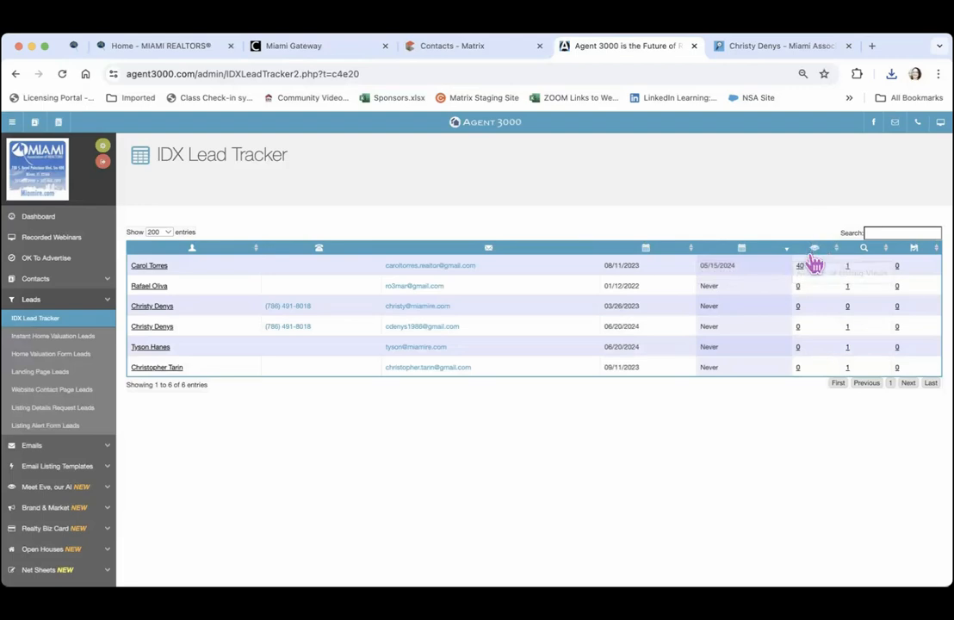
pyautogui.click(800, 269)
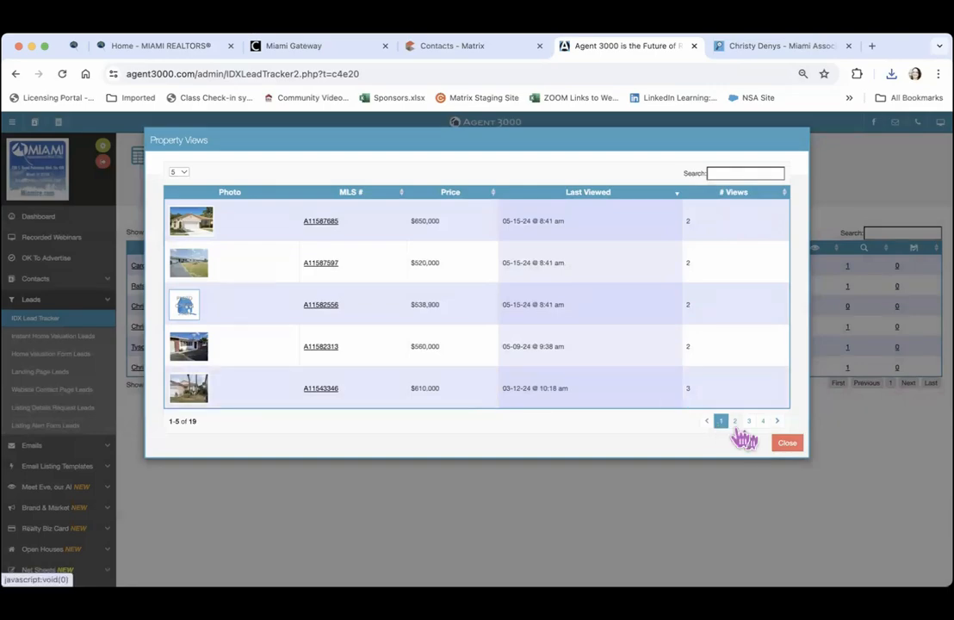
pyautogui.click(788, 444)
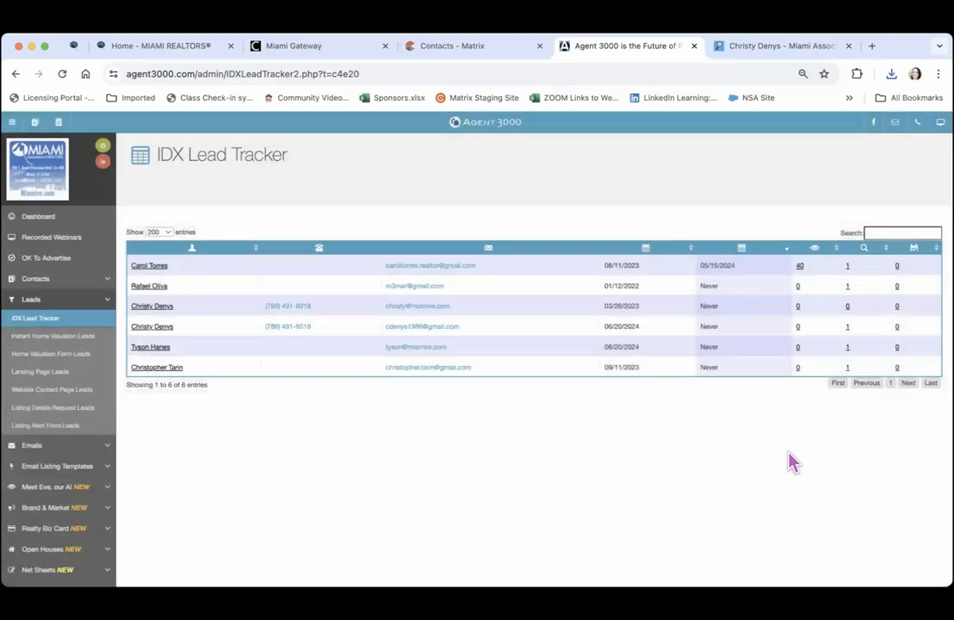
pyautogui.click(847, 268)
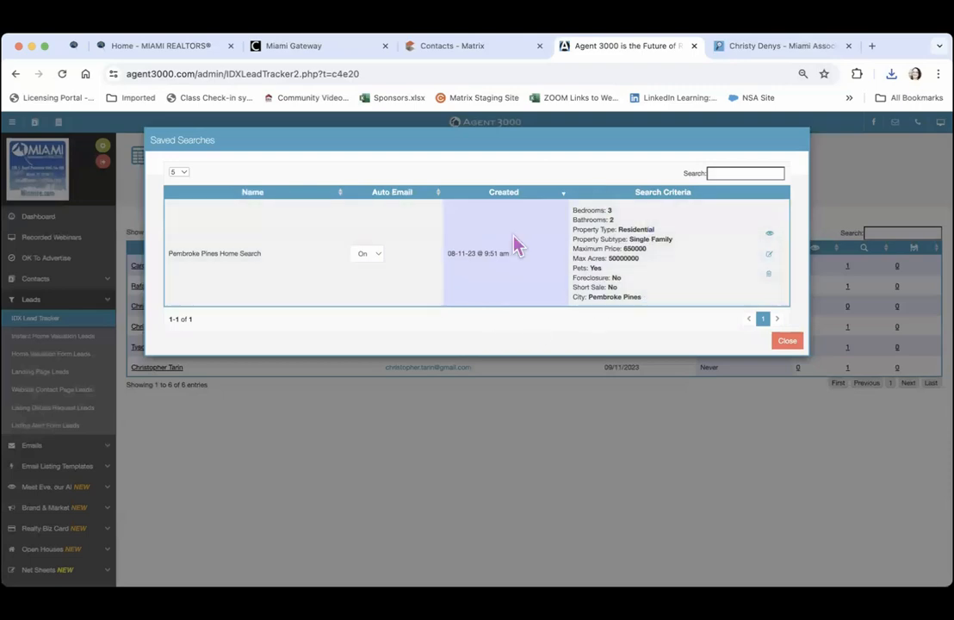
pyautogui.click(786, 342)
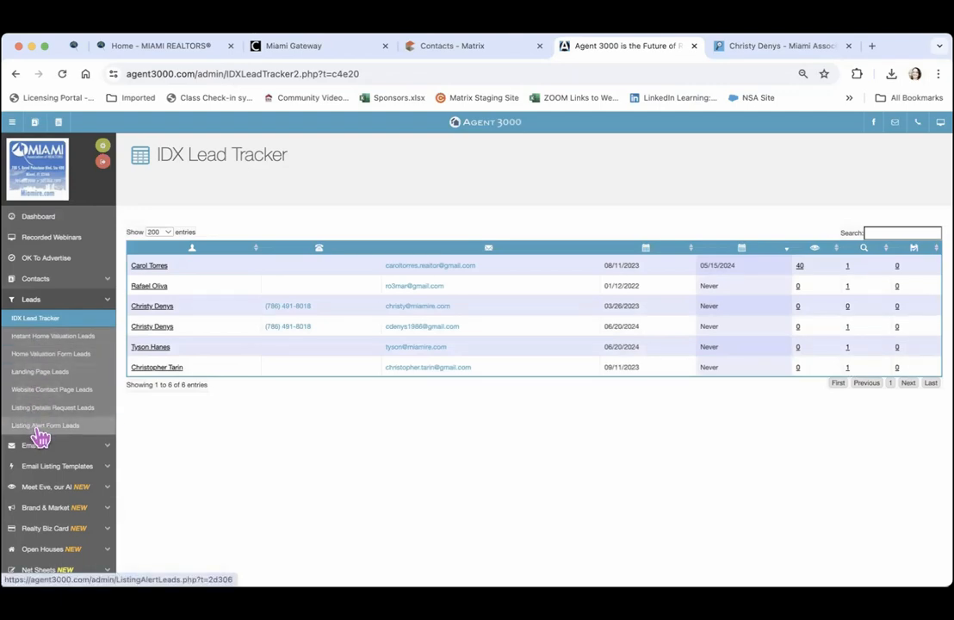
# Expand the Emails section and open the Email Settings page
pyautogui.click(101, 448)
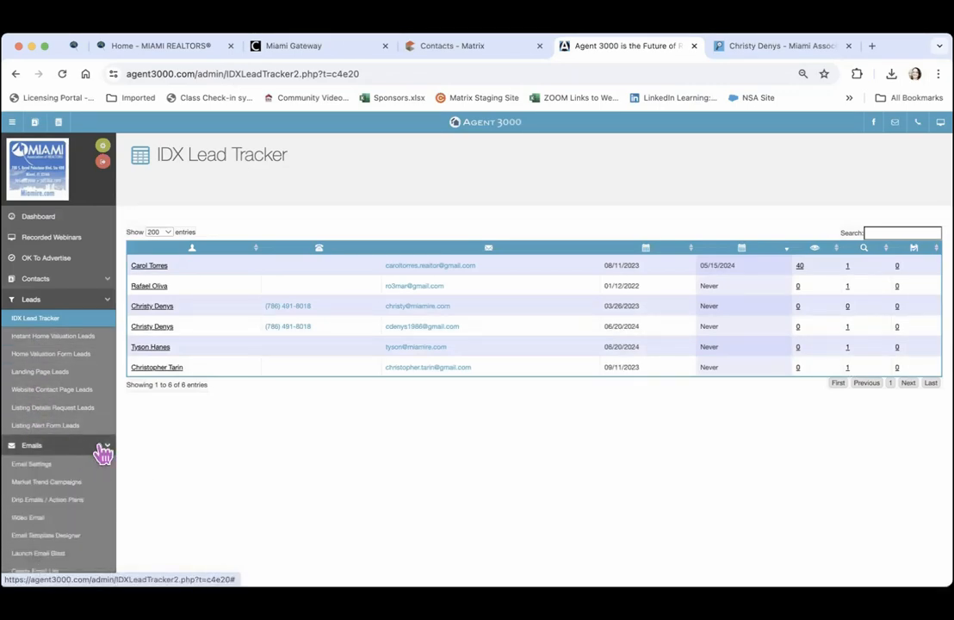
pyautogui.scroll(-10, 191, 462)
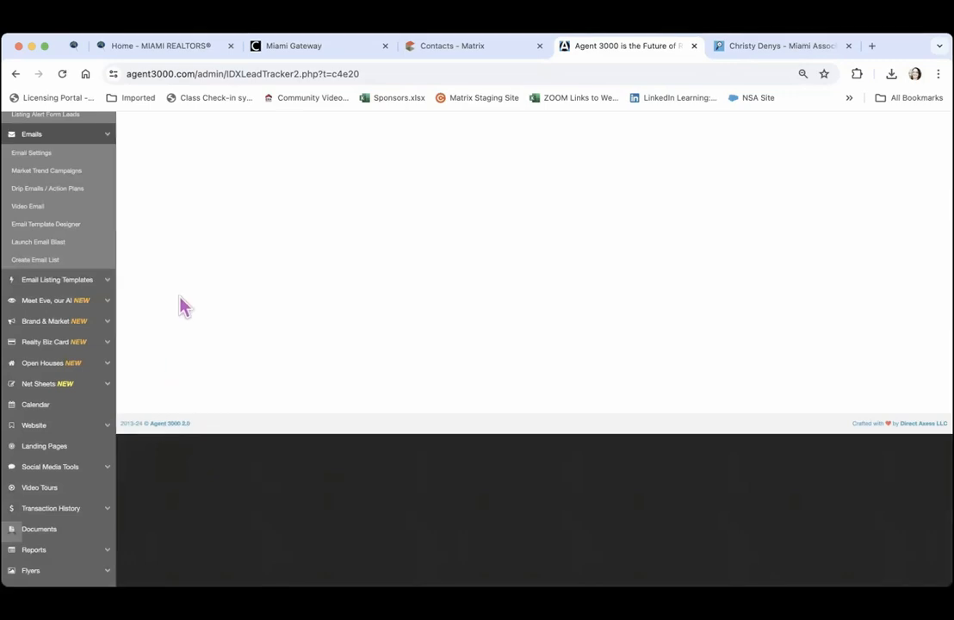
pyautogui.click(34, 162)
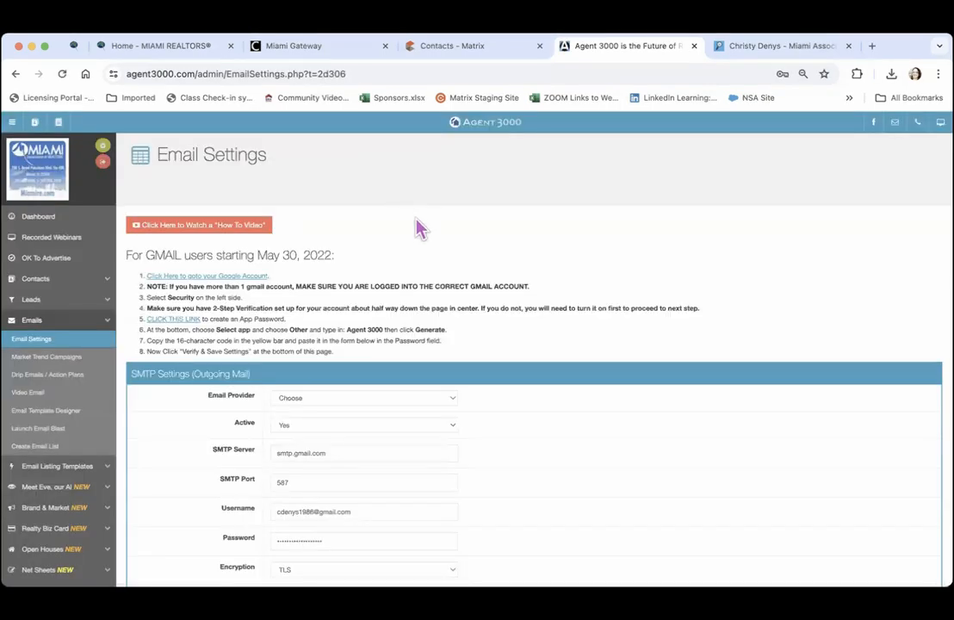
# Zoom the browser back to 100% and scroll down to the SMTP settings
pyautogui.click(938, 73)
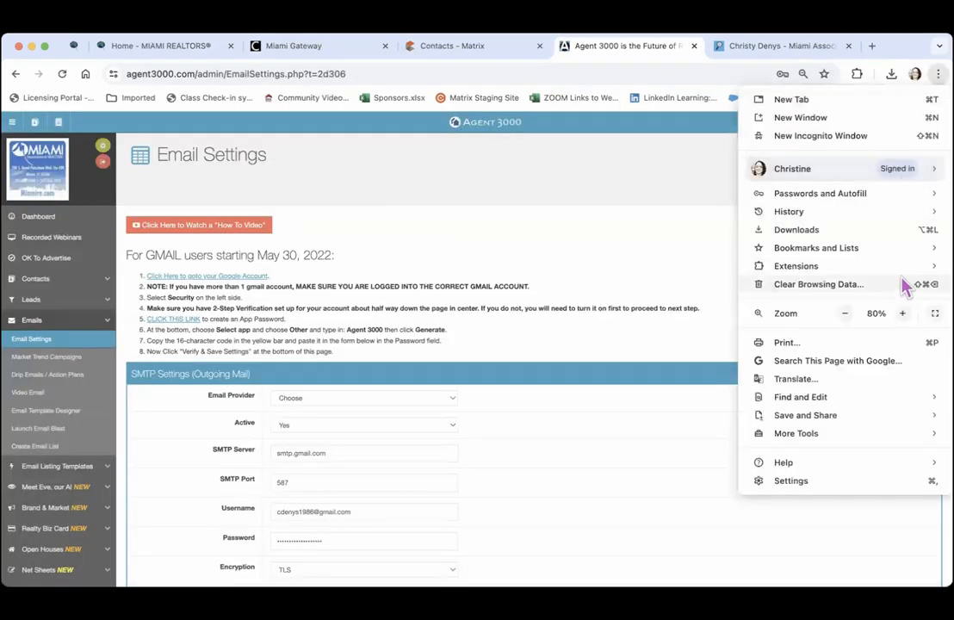
pyautogui.click(902, 313)
pyautogui.click(902, 312)
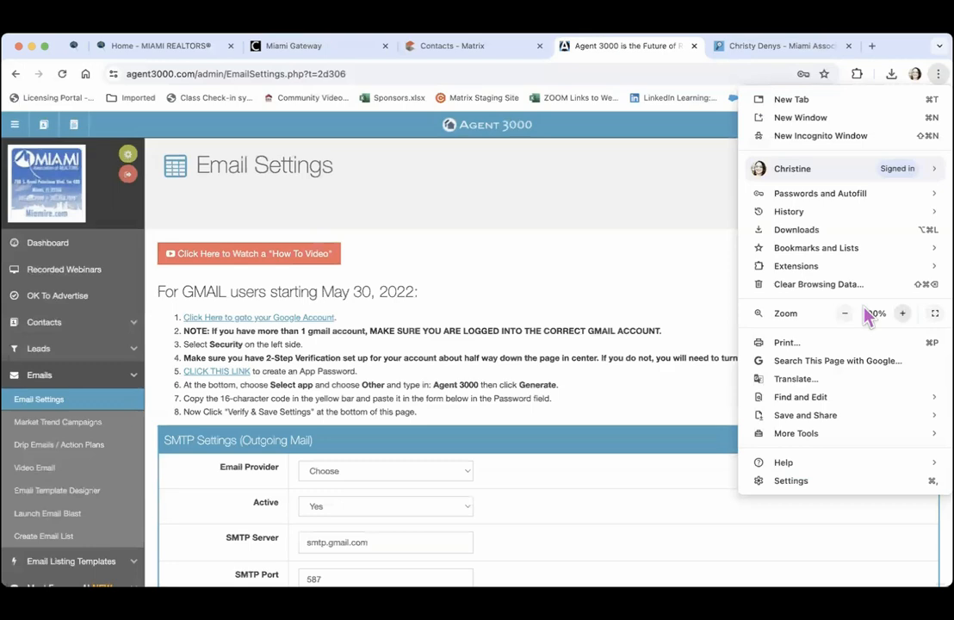
pyautogui.click(693, 306)
pyautogui.scroll(-3, 693, 306)
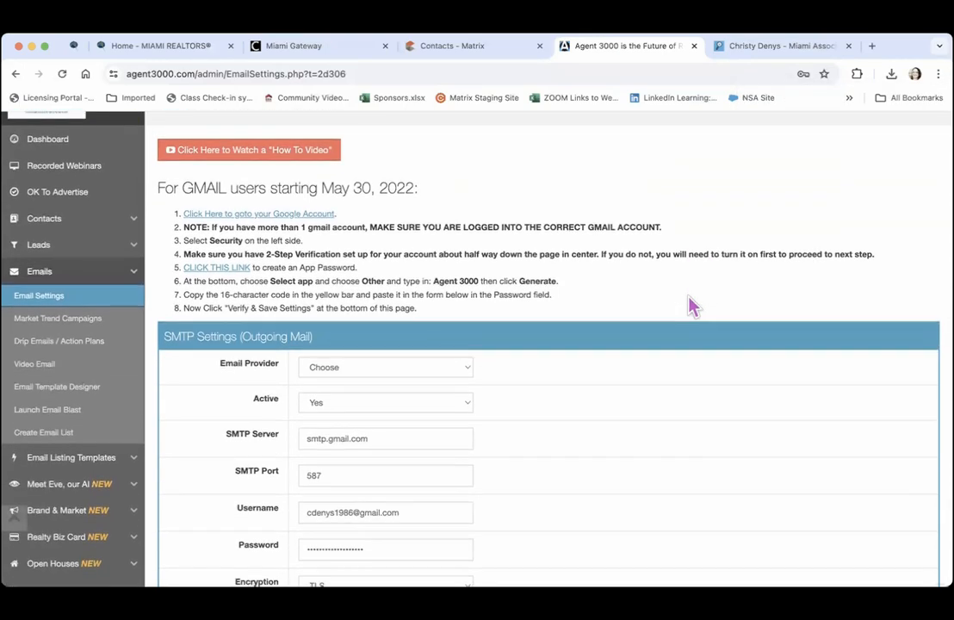
pyautogui.scroll(-1, 693, 306)
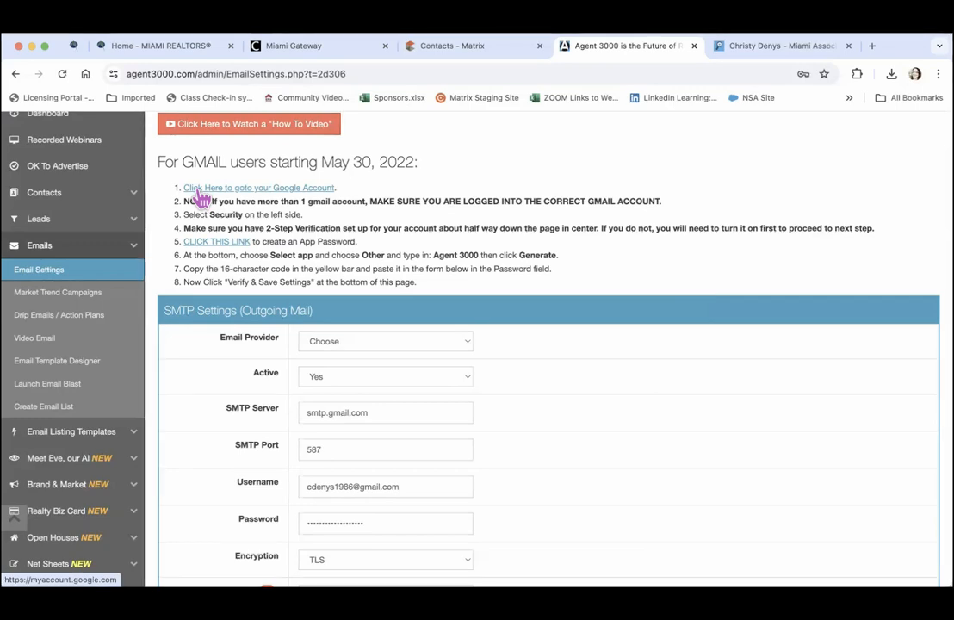
# Open the Google Account Security page and check the 8:36 AM app password in recent activity
pyautogui.click(263, 188)
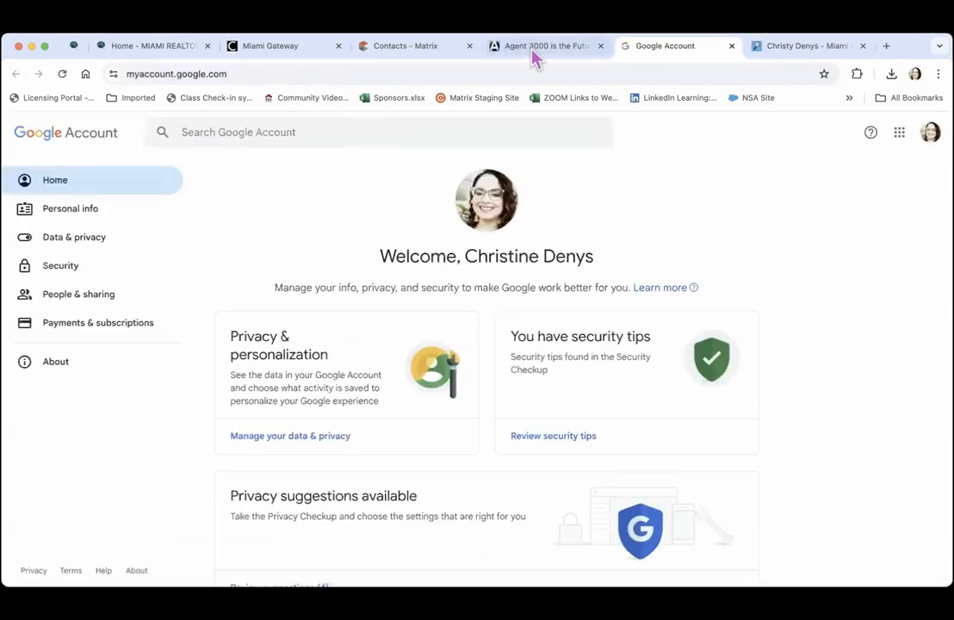
pyautogui.click(535, 48)
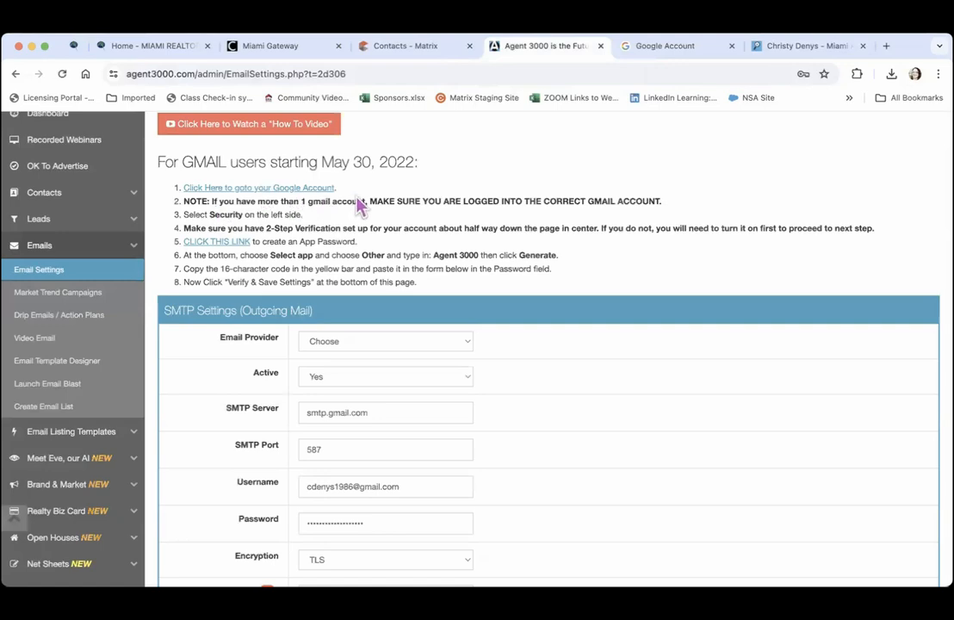
pyautogui.click(657, 48)
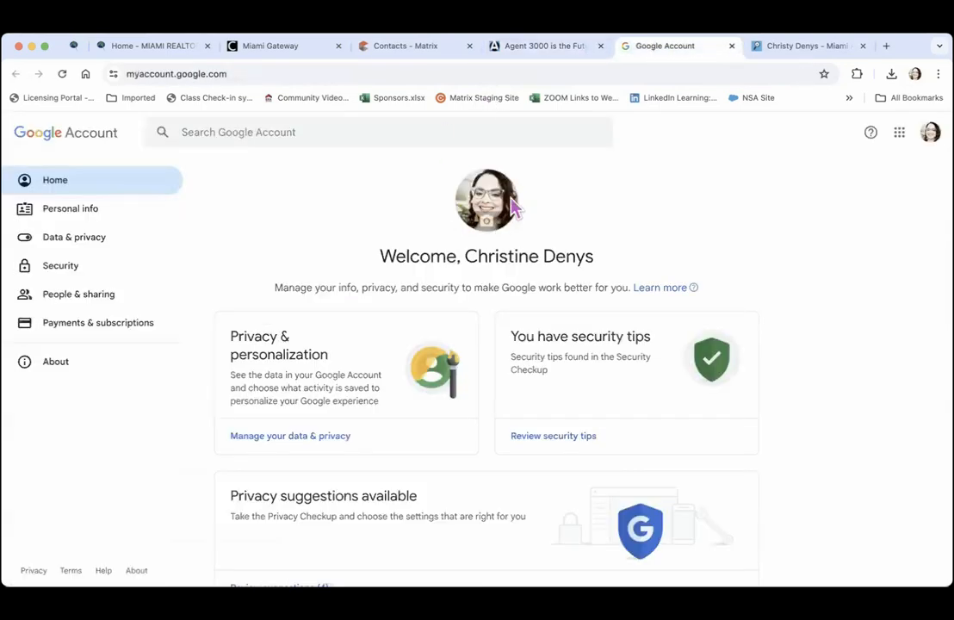
pyautogui.click(555, 47)
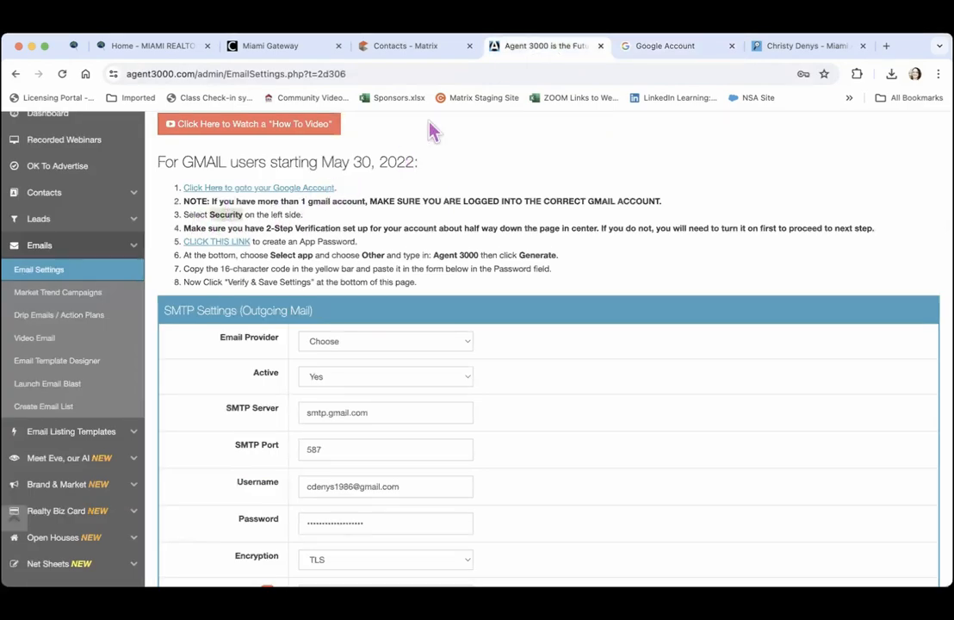
pyautogui.click(650, 50)
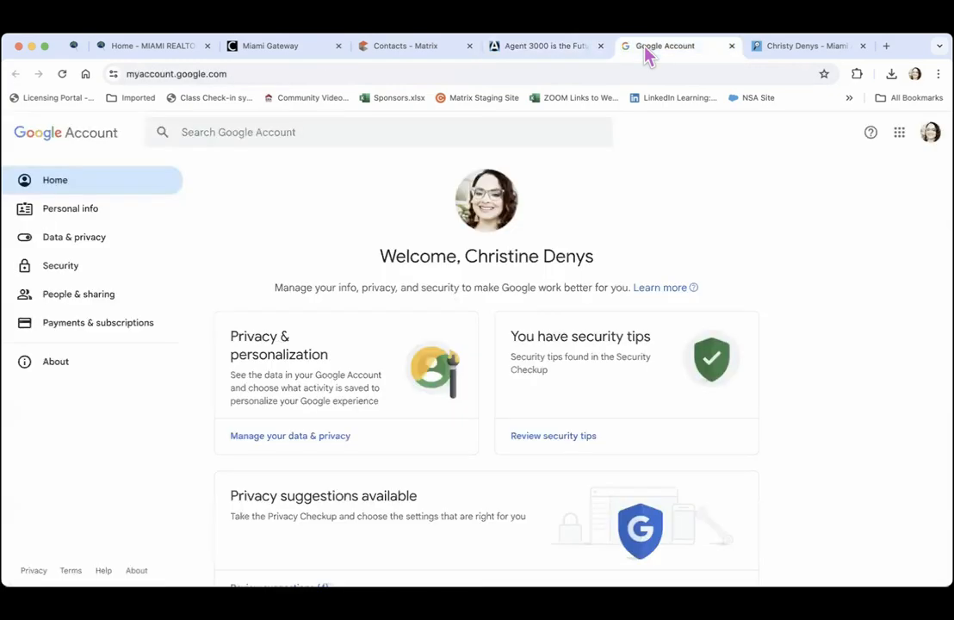
pyautogui.click(50, 276)
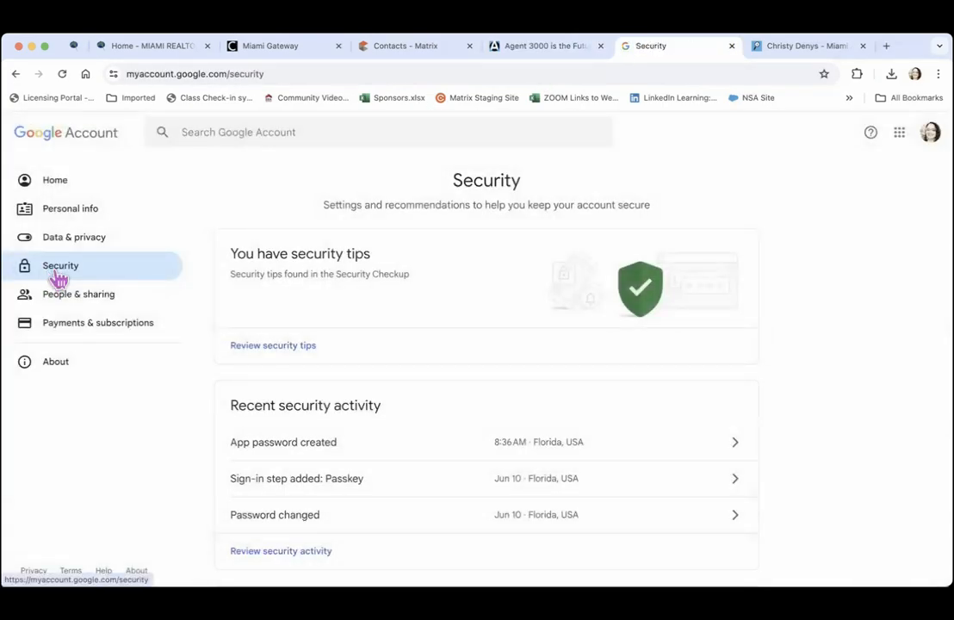
pyautogui.click(526, 50)
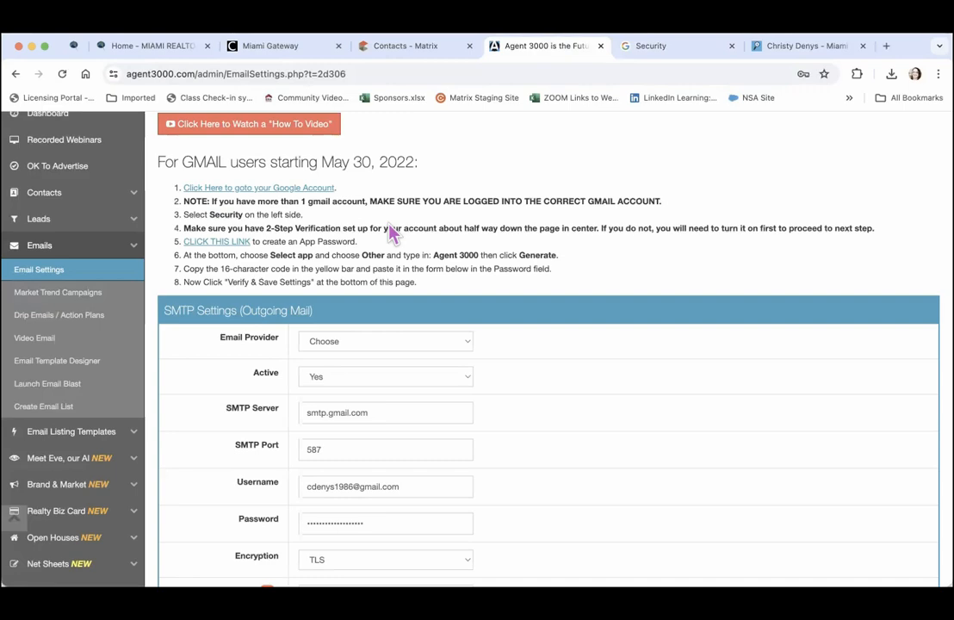
pyautogui.click(653, 50)
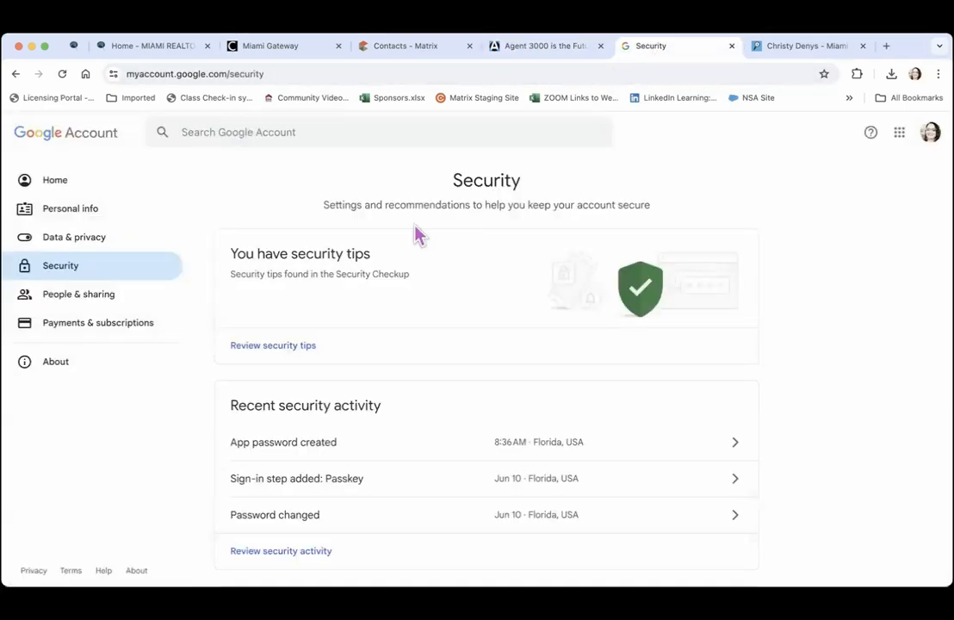
pyautogui.scroll(-2, 310, 213)
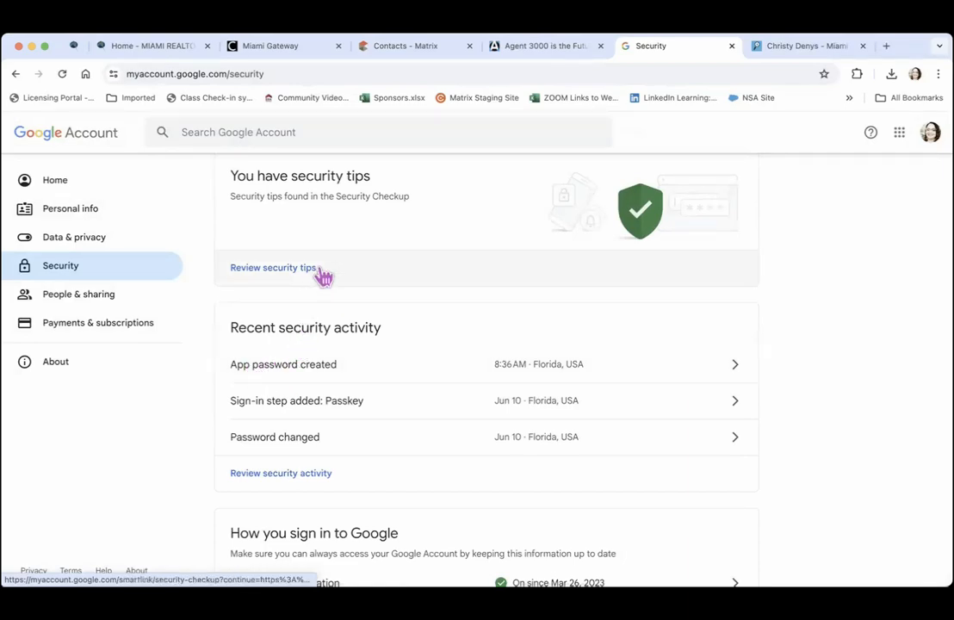
pyautogui.scroll(2, 324, 275)
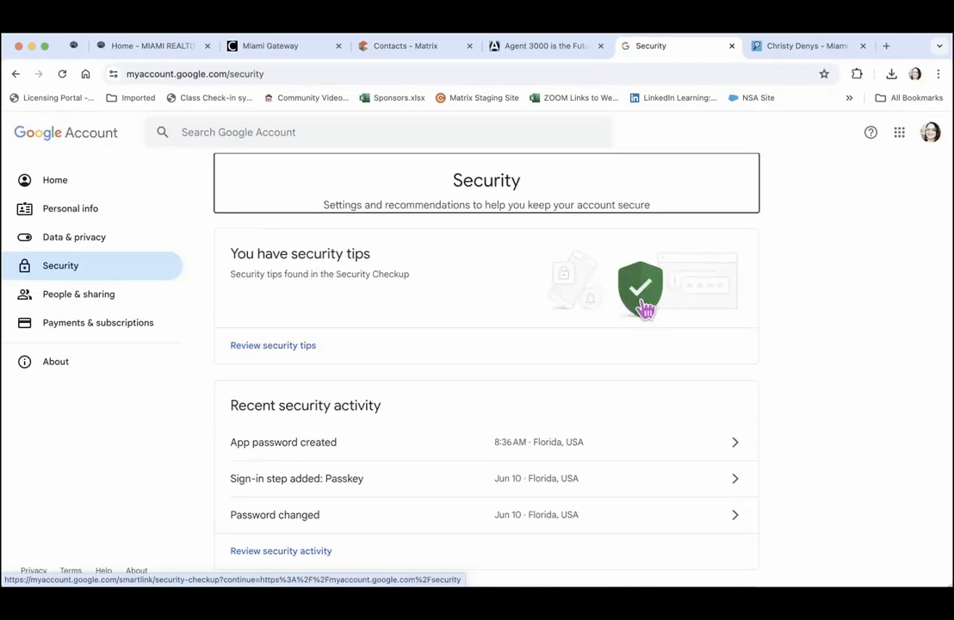
# Follow the Email Settings link to Google's App passwords page, re-verifying with the account password
pyautogui.click(536, 50)
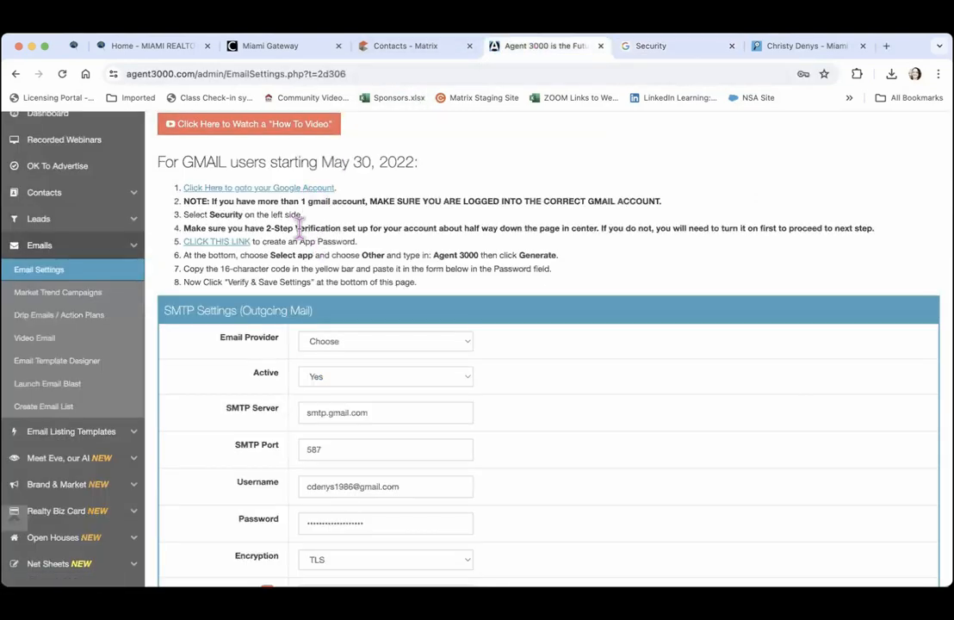
pyautogui.click(215, 247)
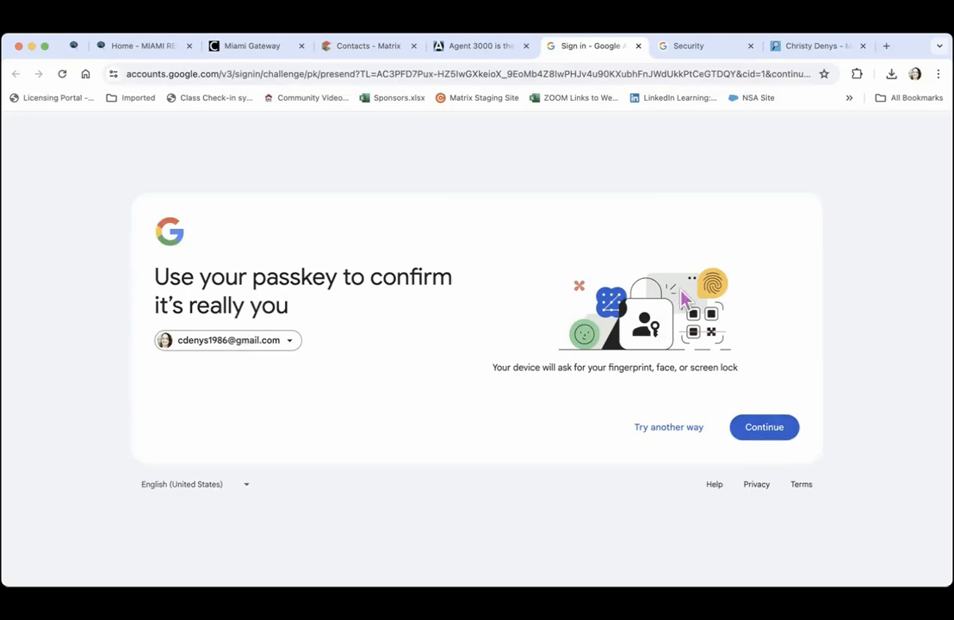
pyautogui.click(769, 431)
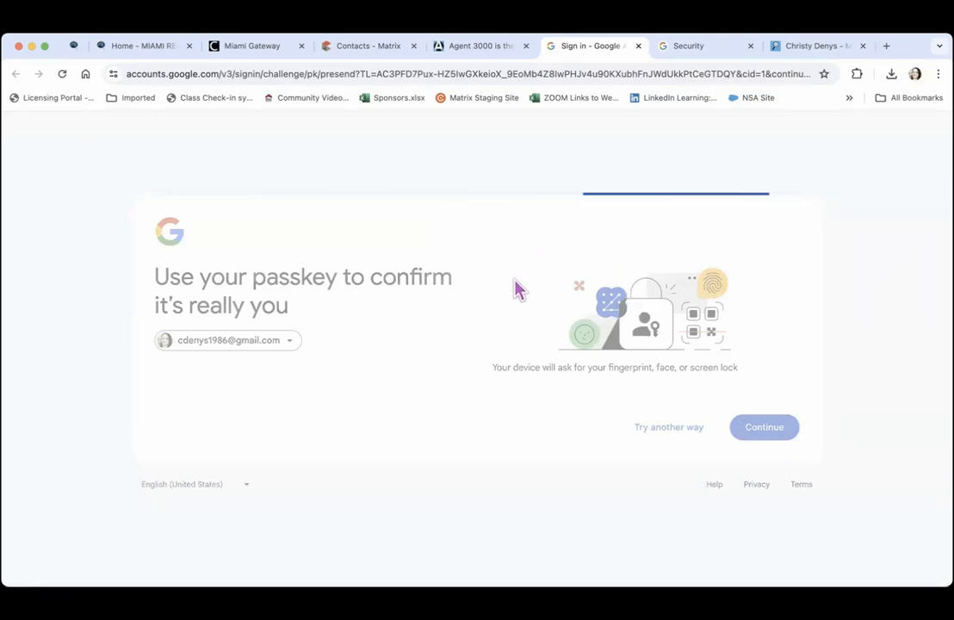
pyautogui.click(665, 431)
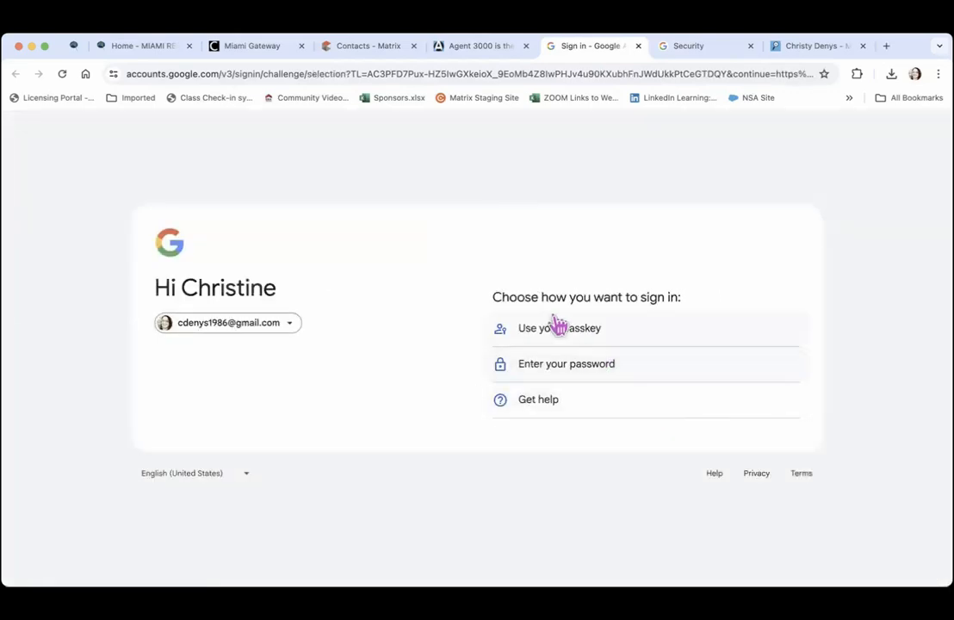
pyautogui.click(552, 376)
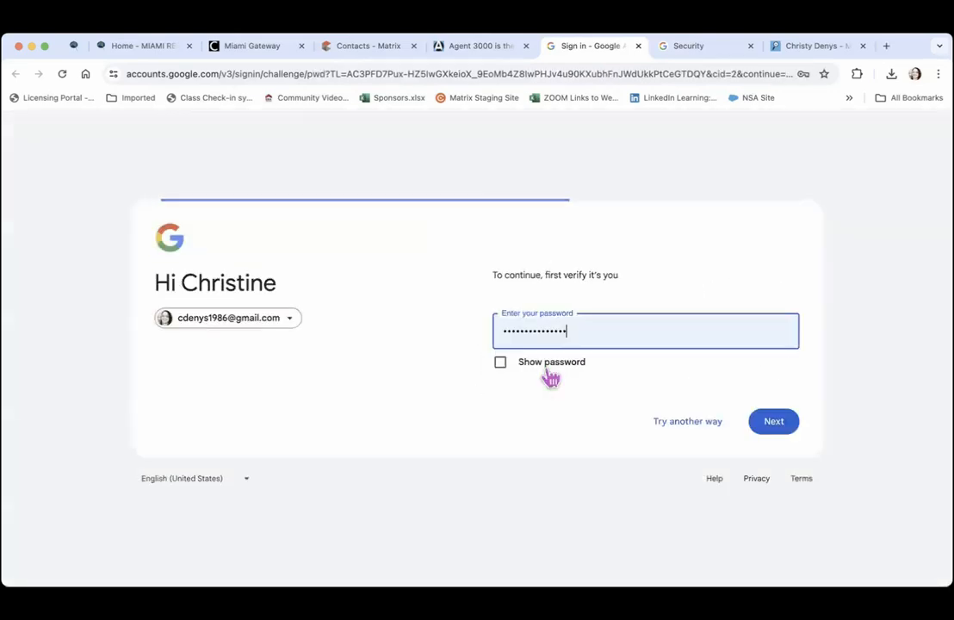
pyautogui.click(774, 431)
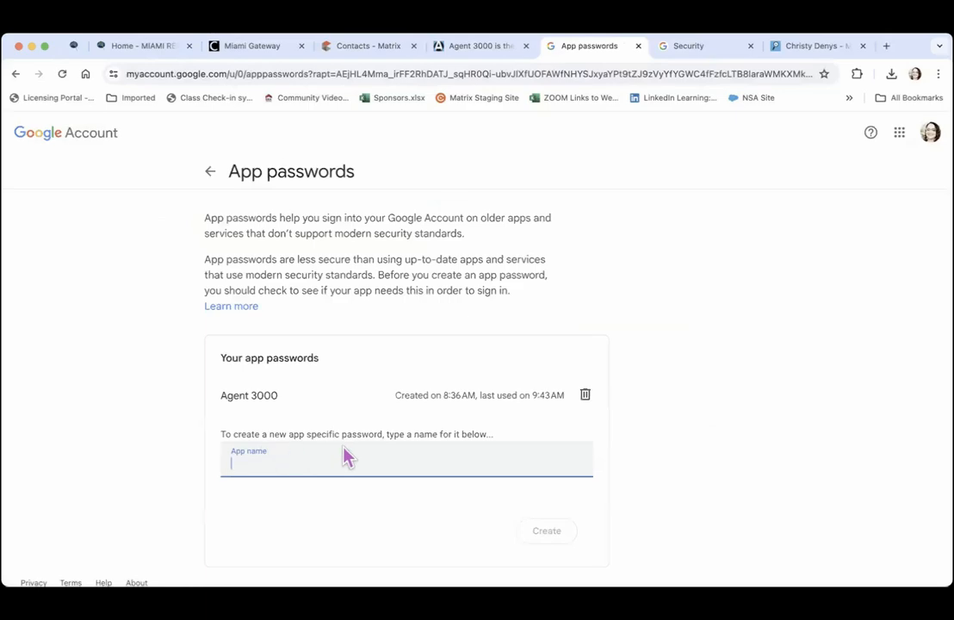
# Close the App passwords tab, leaving Agent 3000's Email Settings showing
pyautogui.click(480, 50)
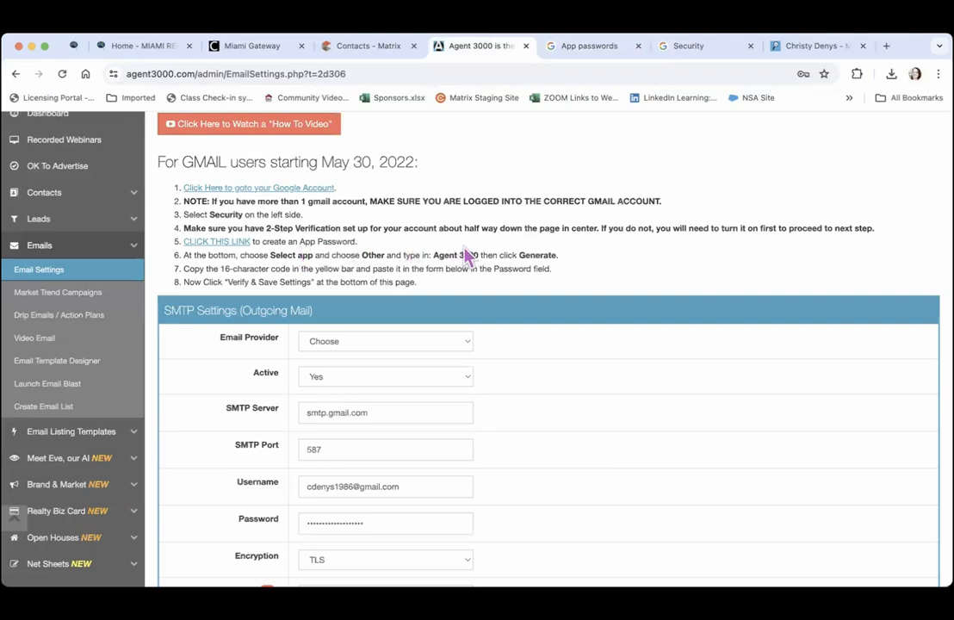
pyautogui.click(579, 48)
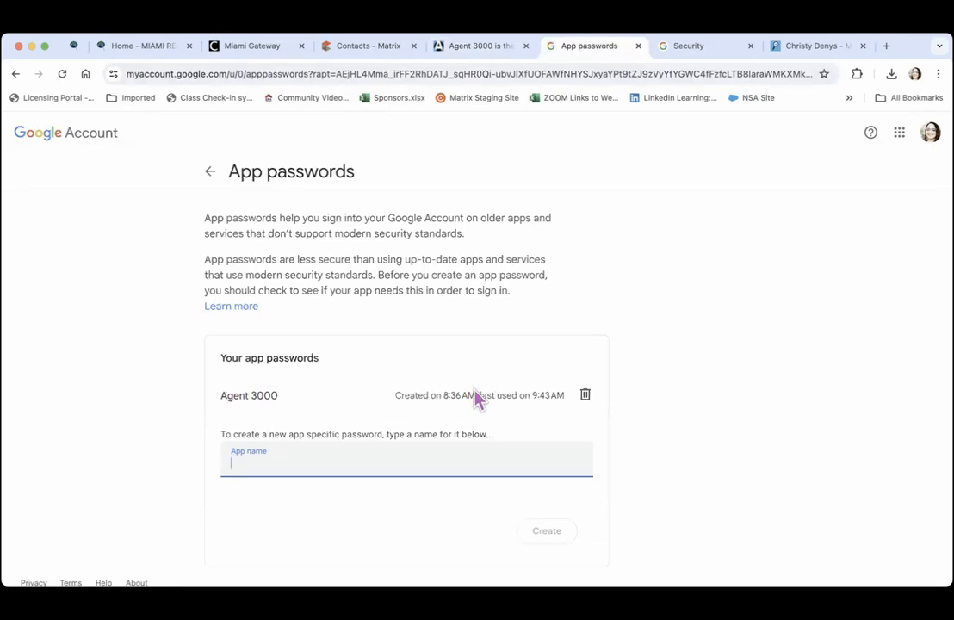
pyautogui.click(638, 46)
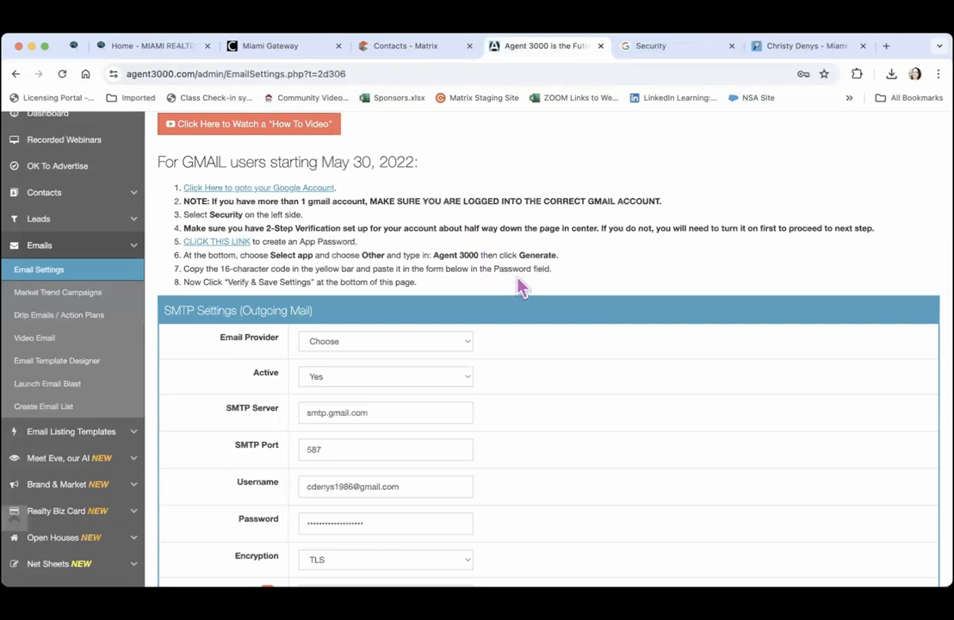
pyautogui.scroll(-3, 521, 287)
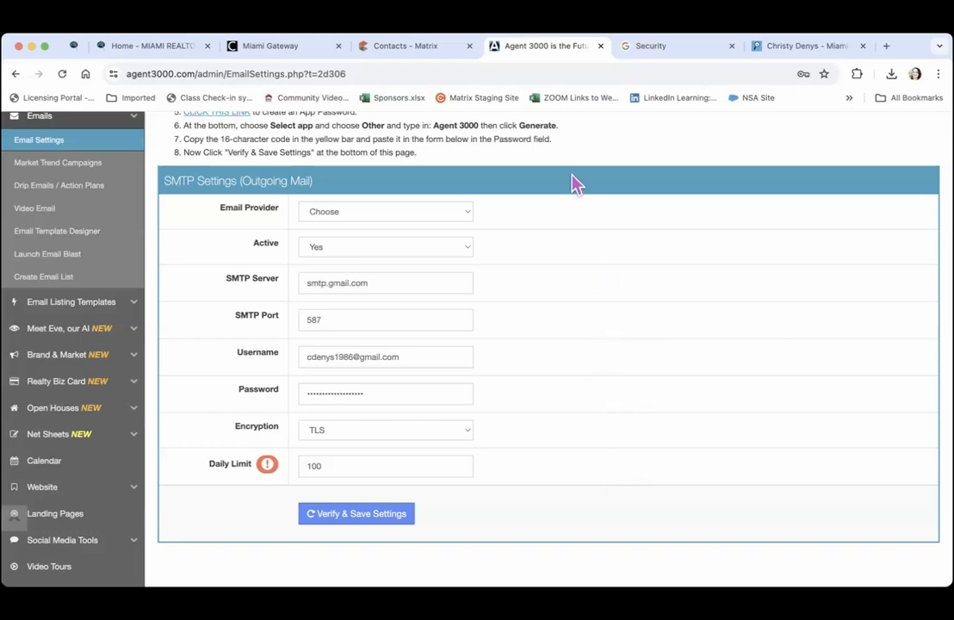
pyautogui.scroll(3, 575, 183)
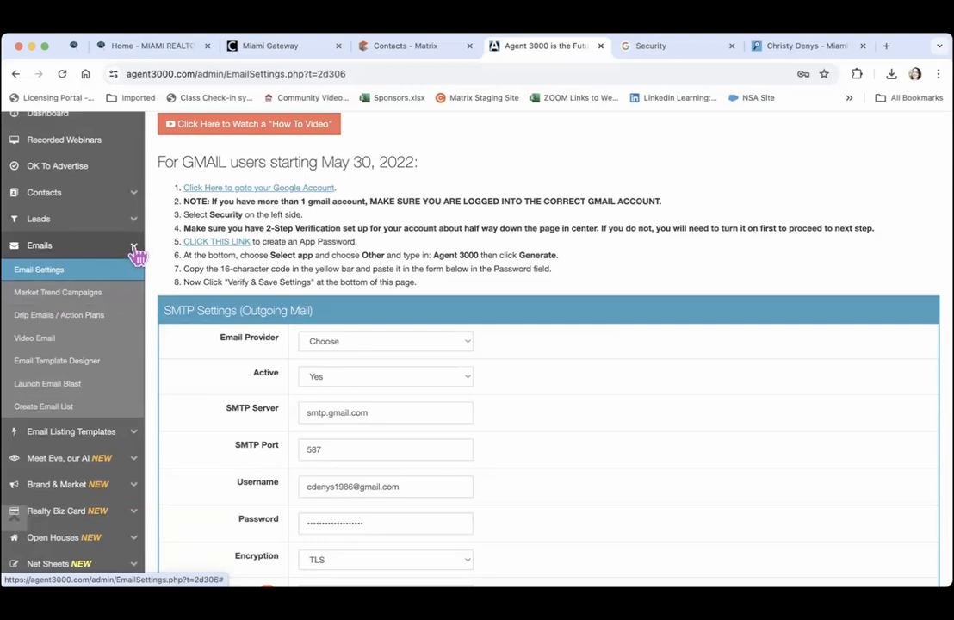
# Expand Email Listing Templates and open the blank Single Property email form
pyautogui.click(69, 442)
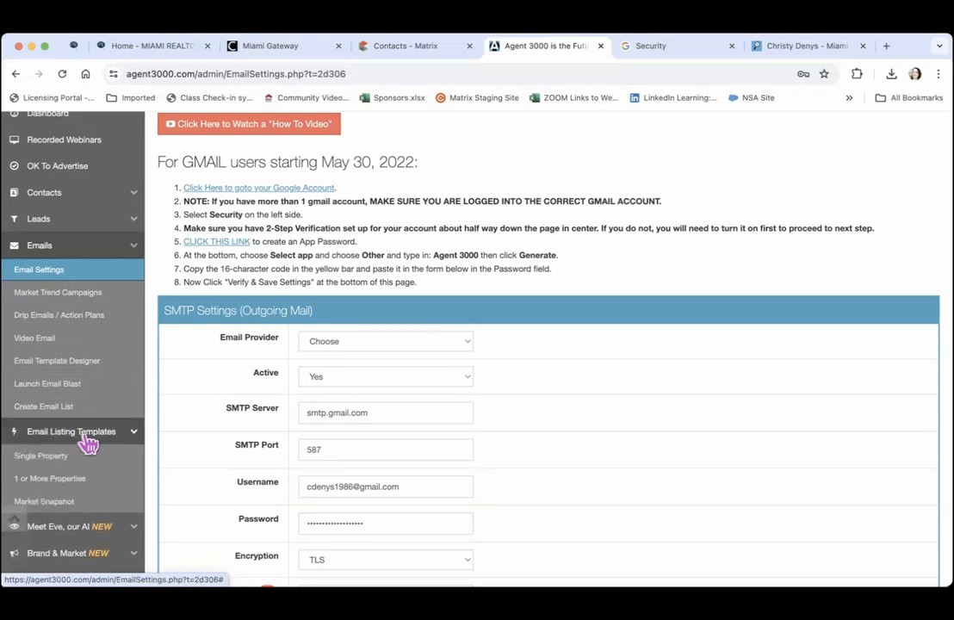
pyautogui.click(151, 431)
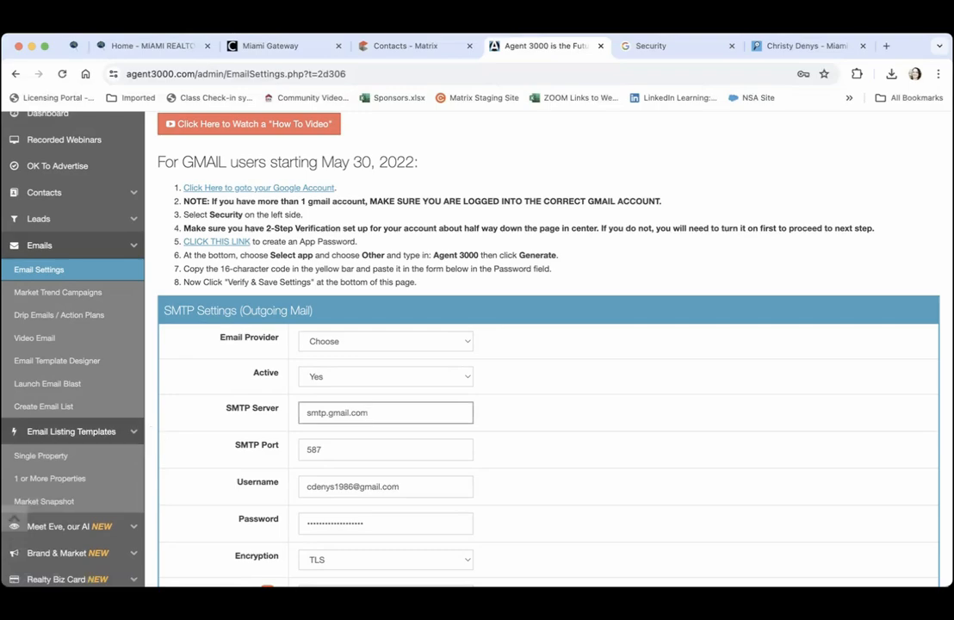
pyautogui.click(17, 459)
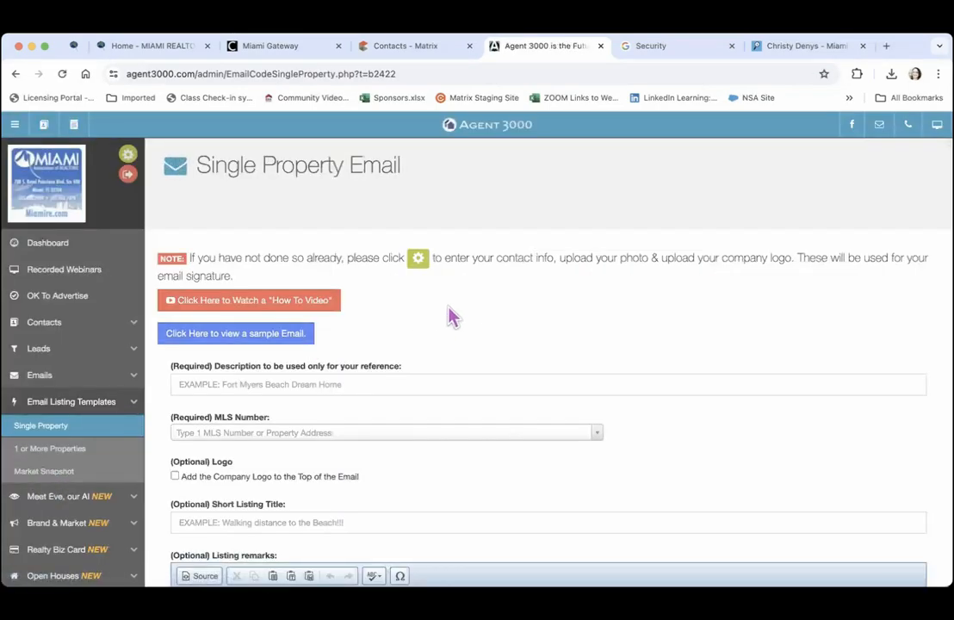
pyautogui.scroll(-2, 470, 324)
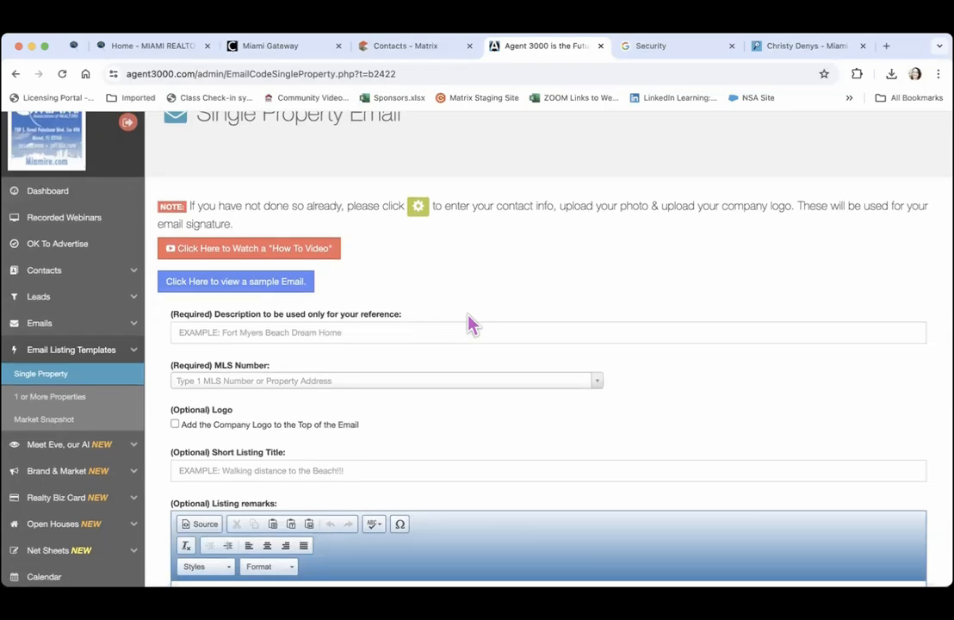
# Launch Matrix from the Miami Gateway apps page
pyautogui.click(289, 58)
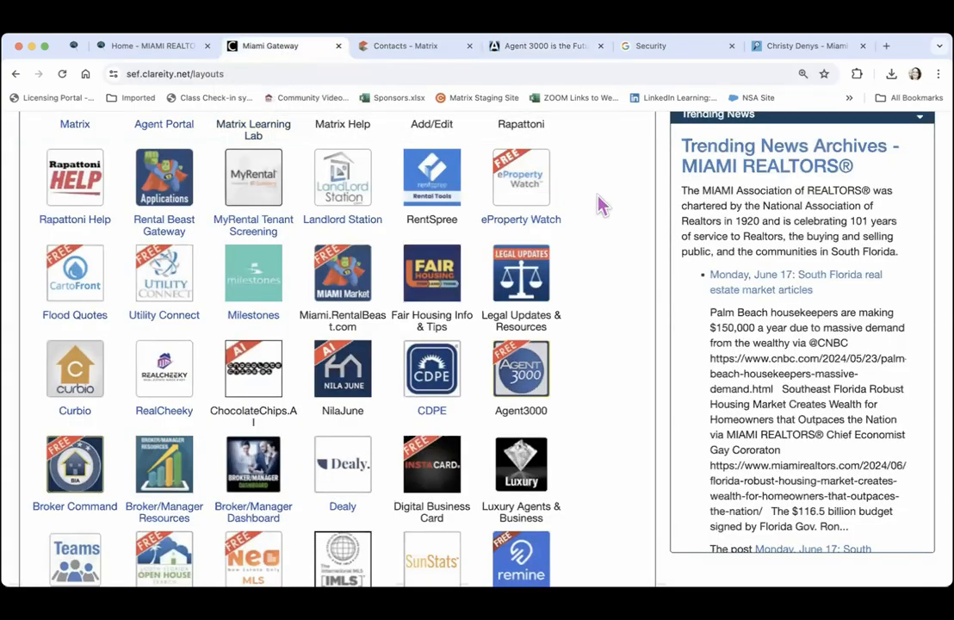
pyautogui.scroll(10, 603, 206)
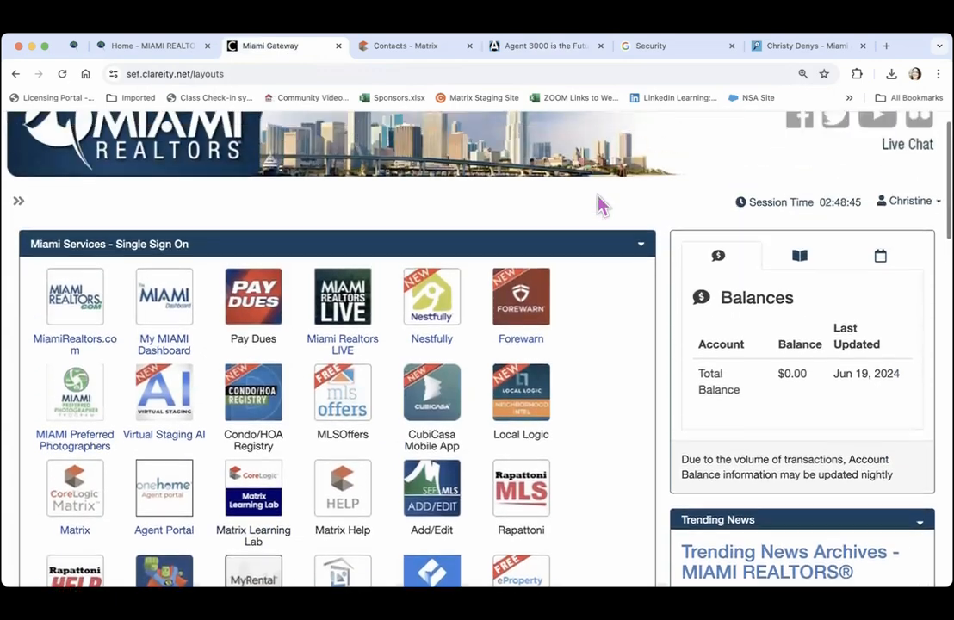
pyautogui.scroll(1, 600, 205)
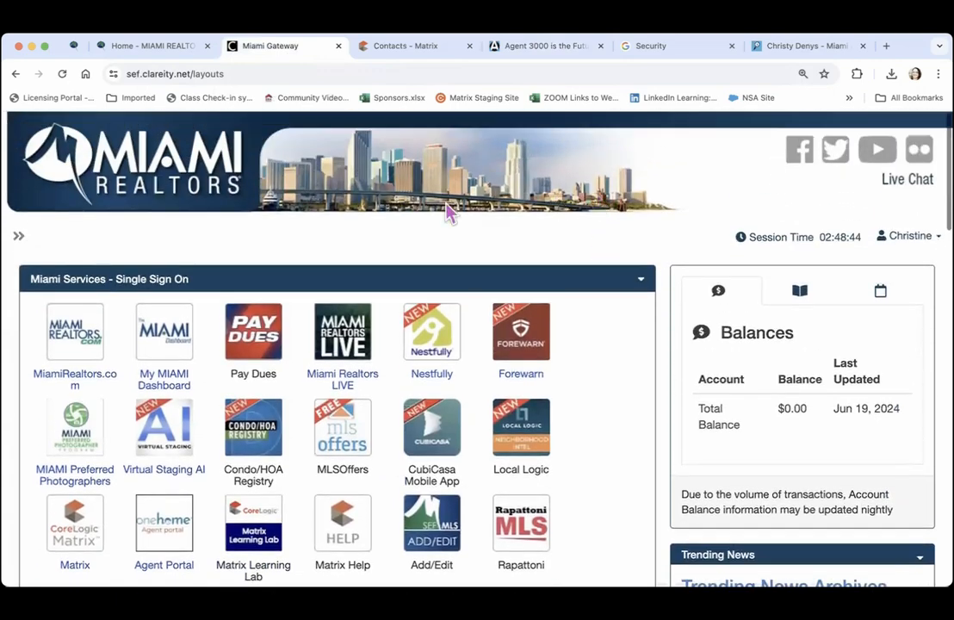
pyautogui.click(96, 539)
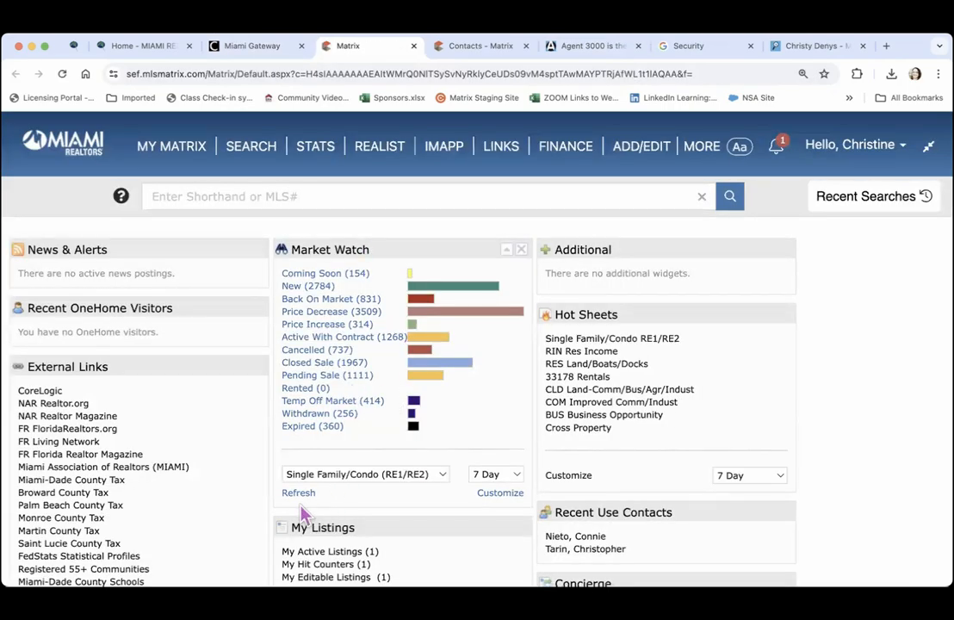
# Customize Market Watch with zip code 33183 and save the criteria
pyautogui.click(501, 494)
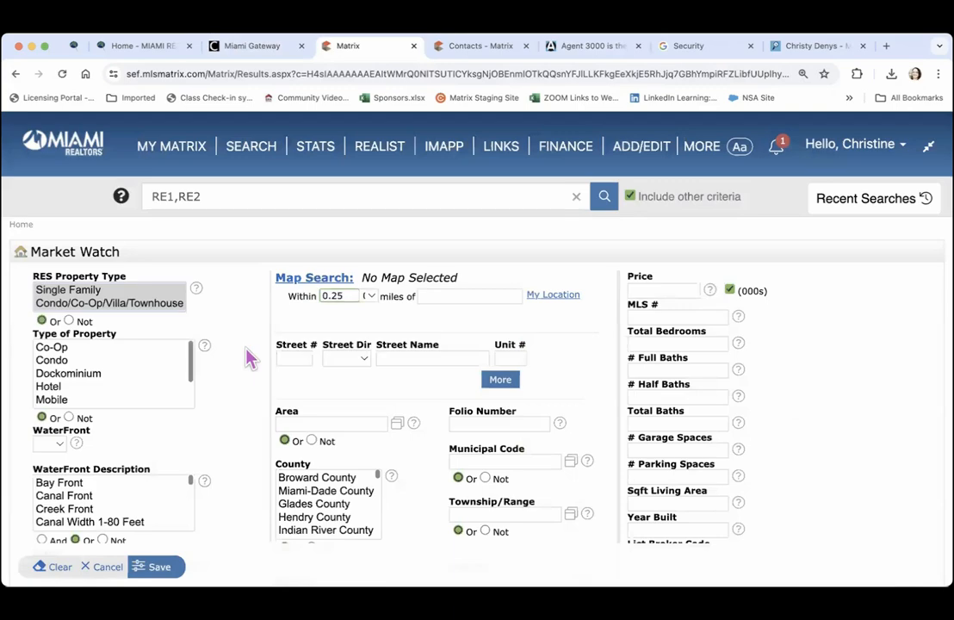
pyautogui.scroll(-1, 247, 357)
pyautogui.scroll(-8, 247, 357)
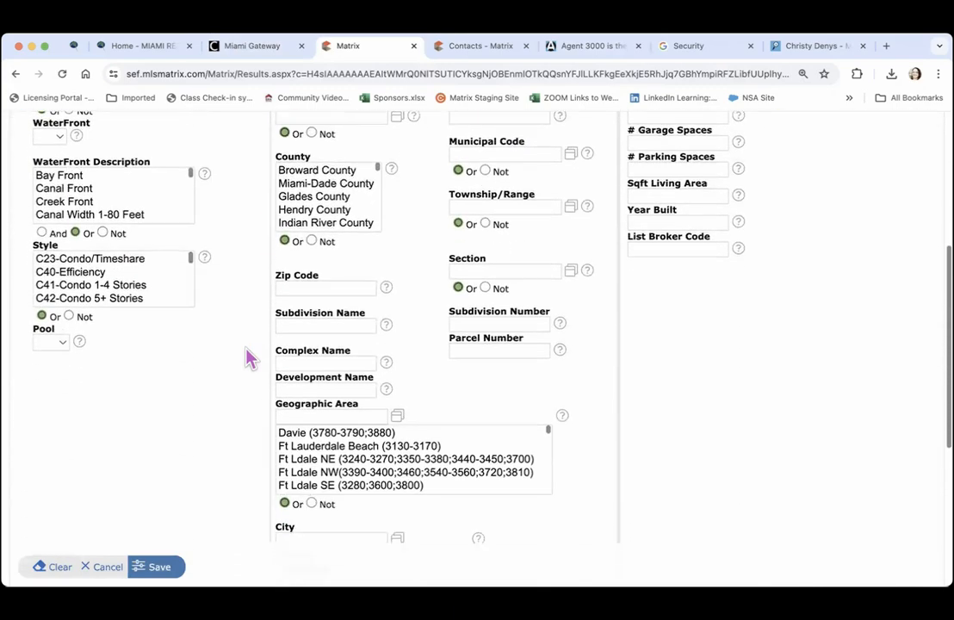
pyautogui.click(301, 232)
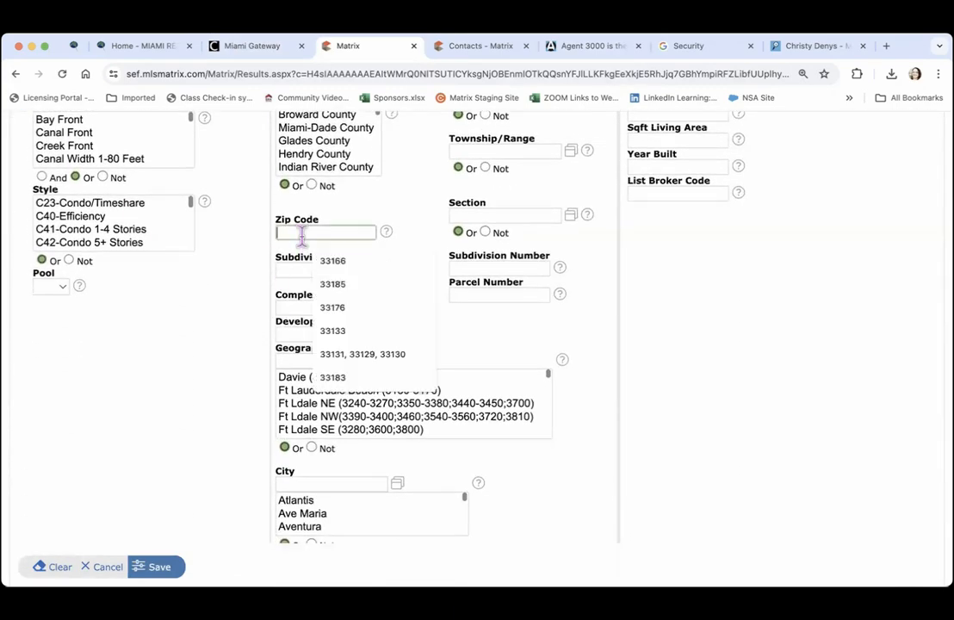
pyautogui.write('33183')
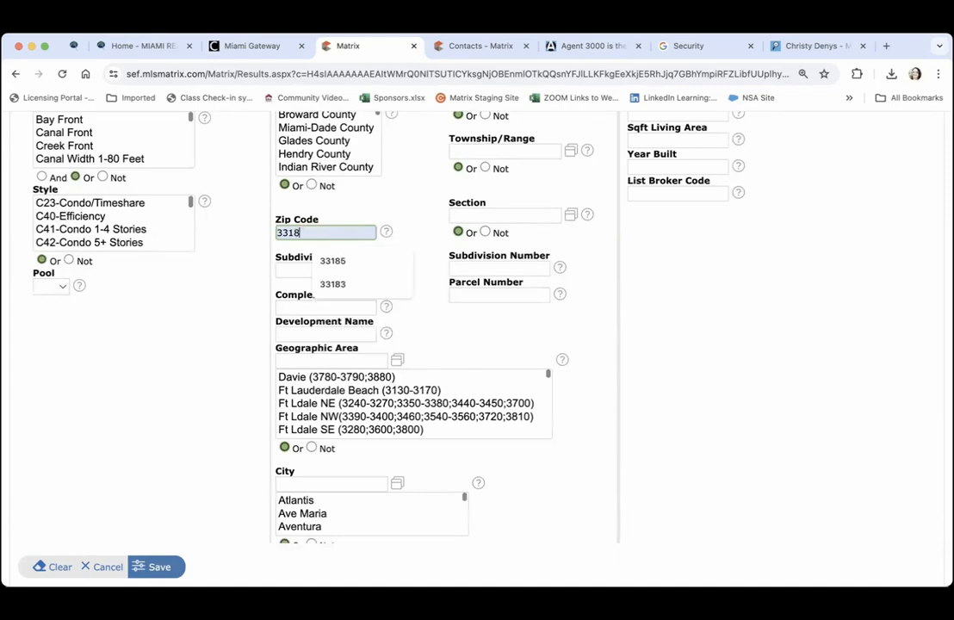
pyautogui.click(240, 299)
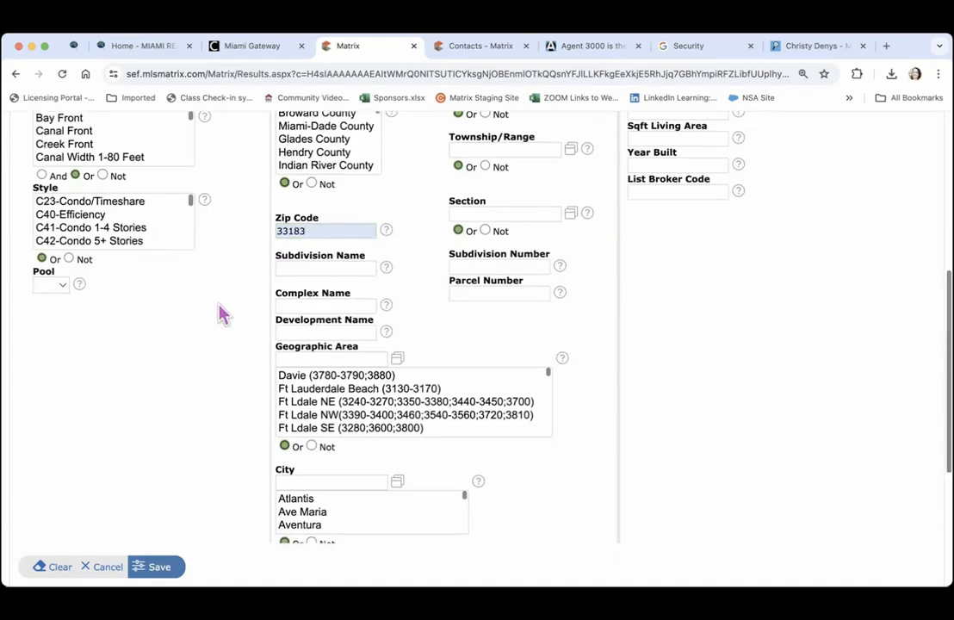
pyautogui.scroll(-1, 219, 312)
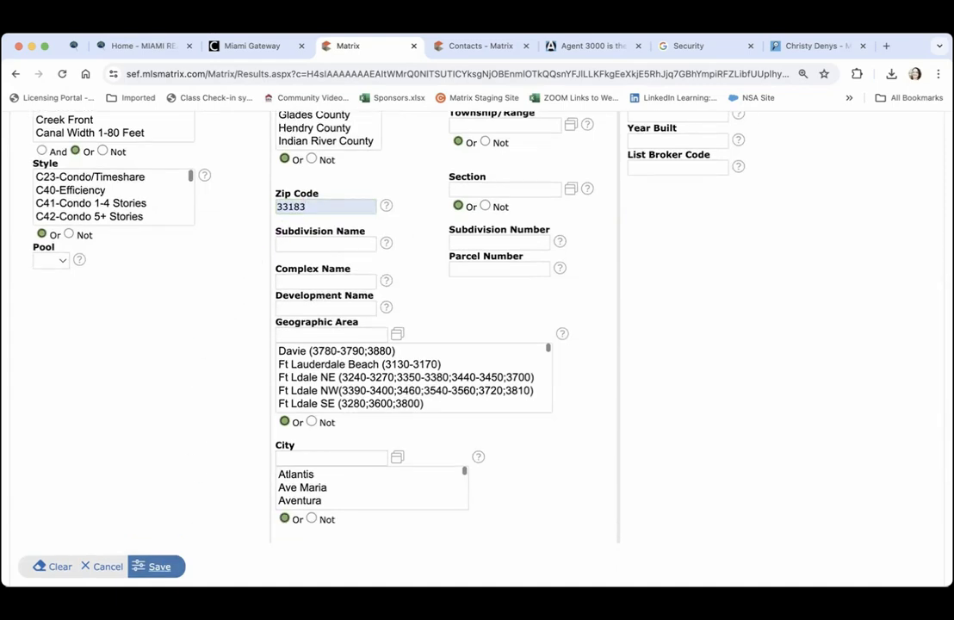
pyautogui.click(153, 566)
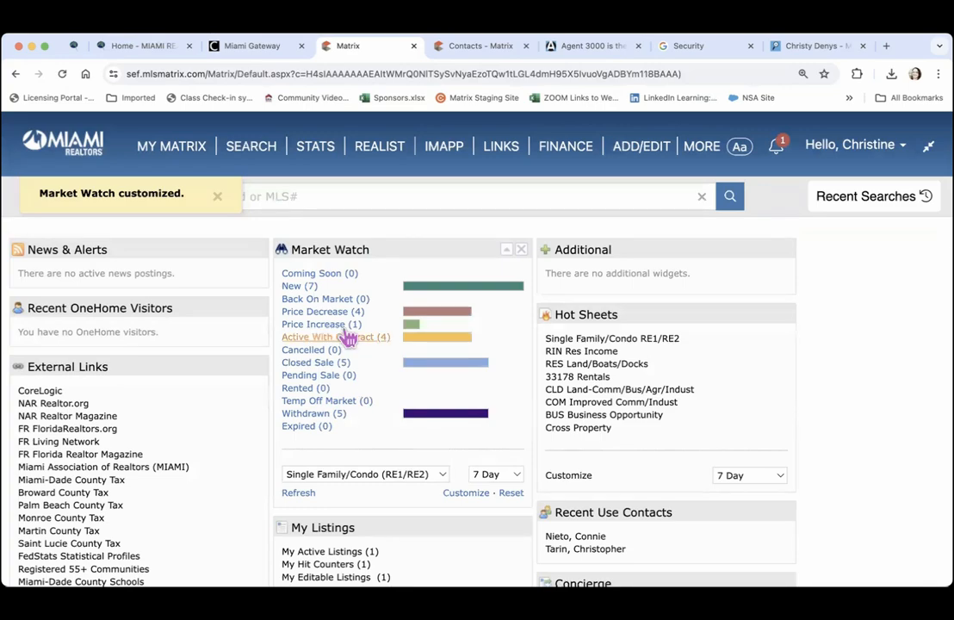
# List the 7 new 33183 listings in Matrix and browse the first listing's photos
pyautogui.click(301, 287)
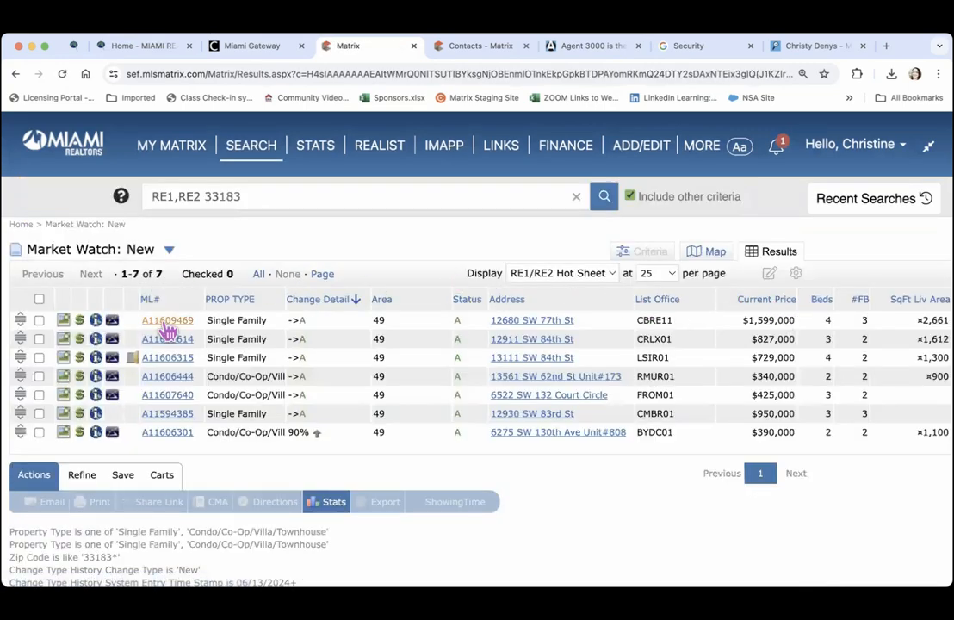
pyautogui.click(63, 321)
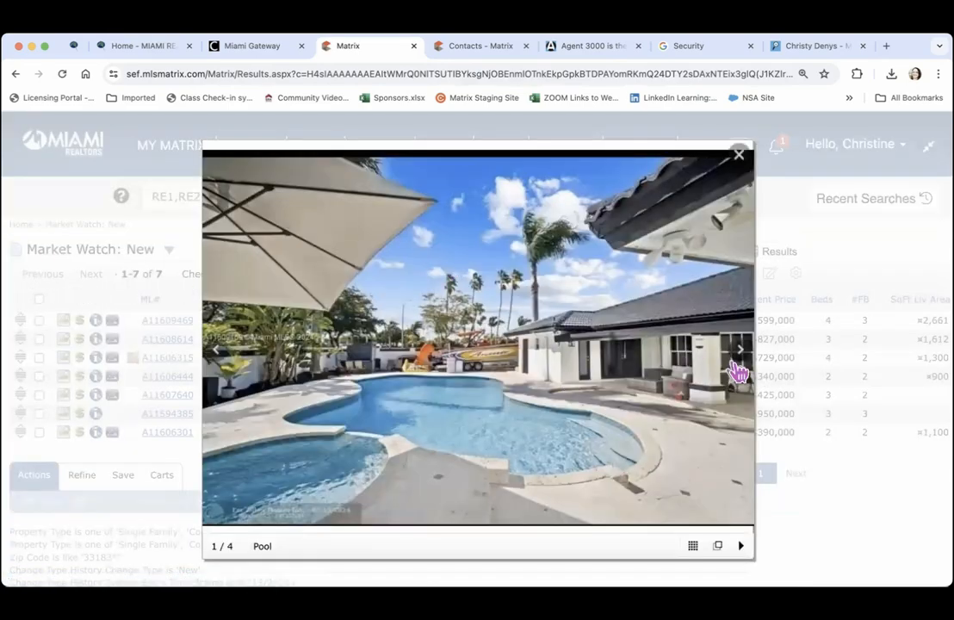
pyautogui.click(742, 356)
pyautogui.click(742, 356)
pyautogui.click(742, 356)
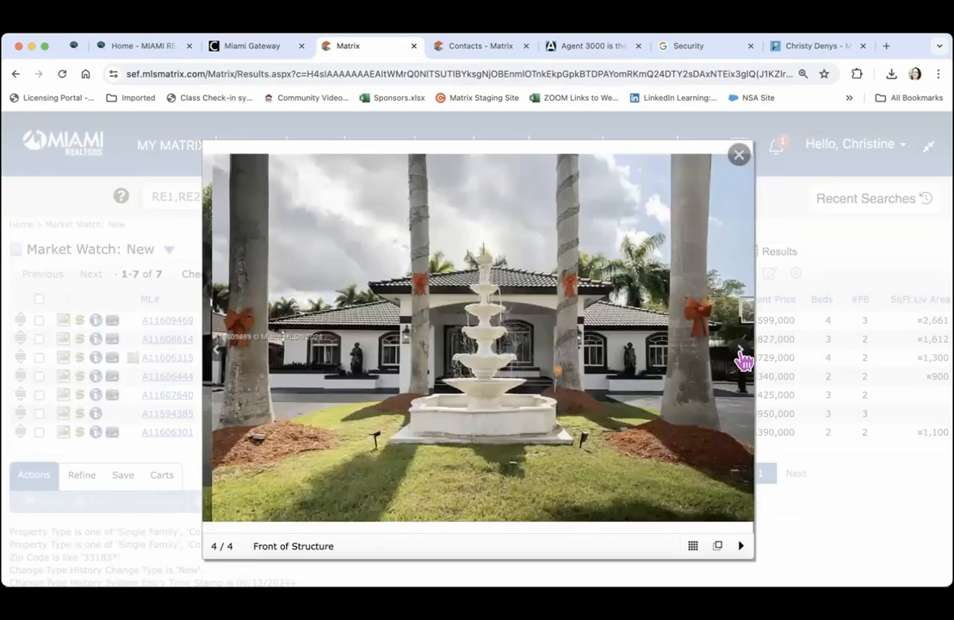
pyautogui.click(742, 356)
pyautogui.click(742, 356)
# Close the photo viewer and return to Agent 3000's Single Property Email form
pyautogui.click(737, 155)
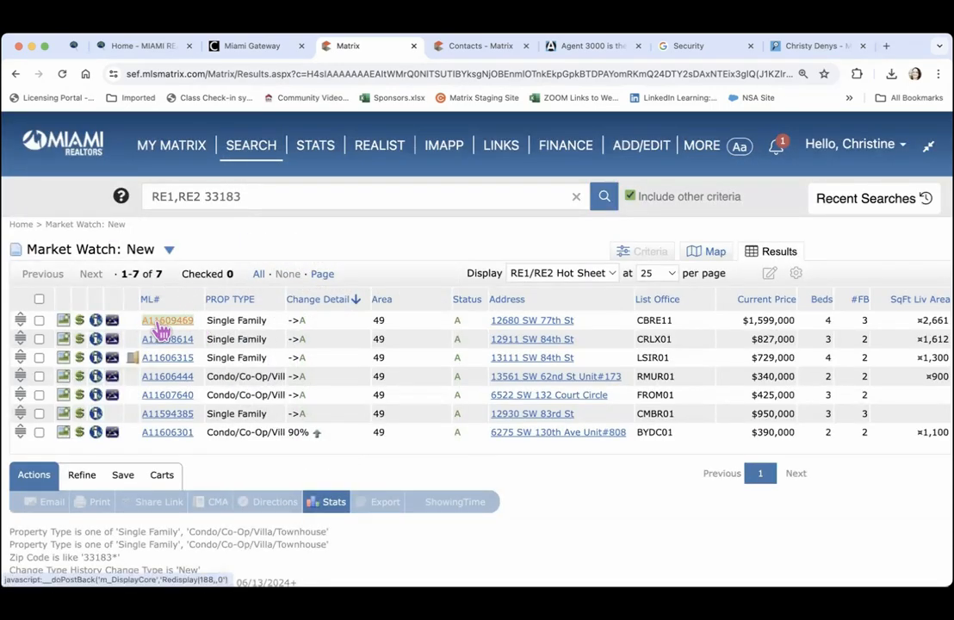
pyautogui.click(465, 50)
pyautogui.click(579, 48)
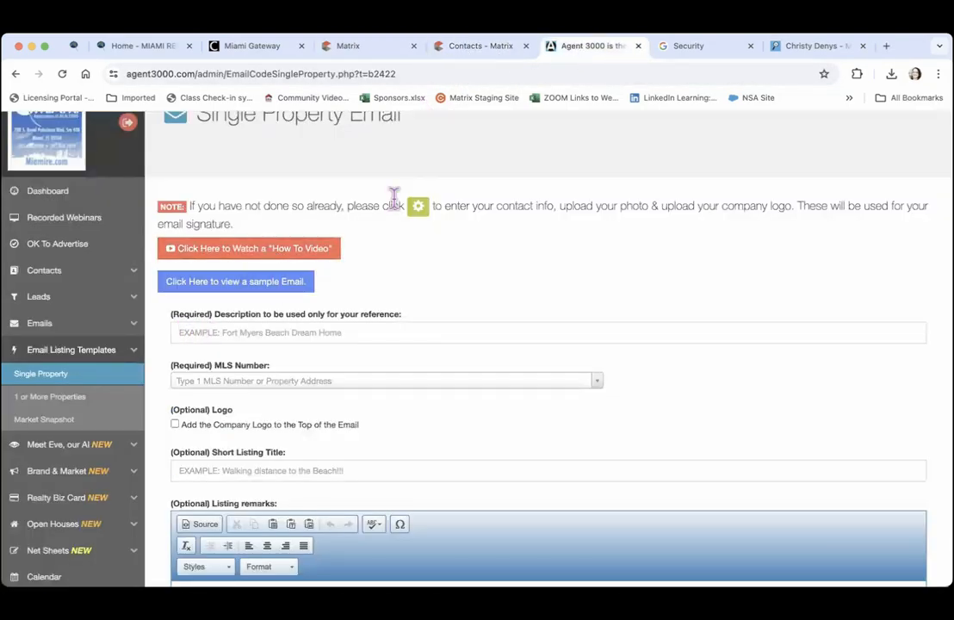
pyautogui.click(213, 383)
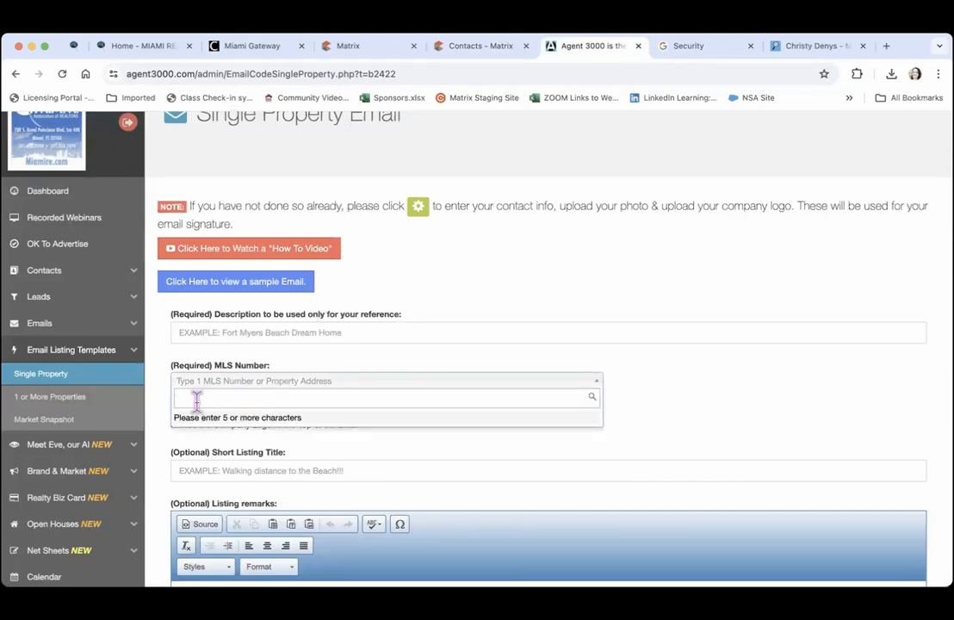
pyautogui.write('A11639469')
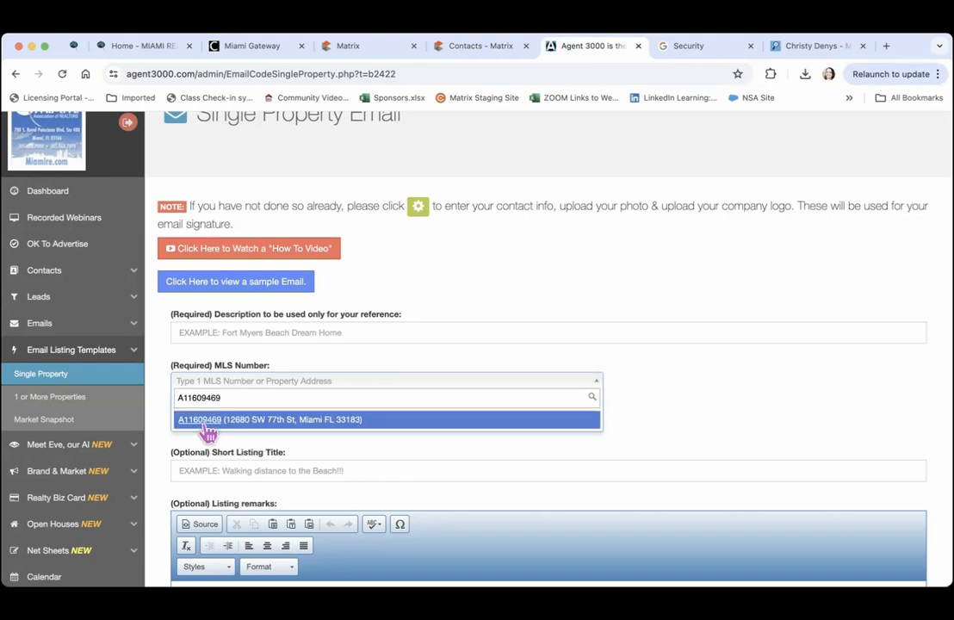
pyautogui.click(232, 421)
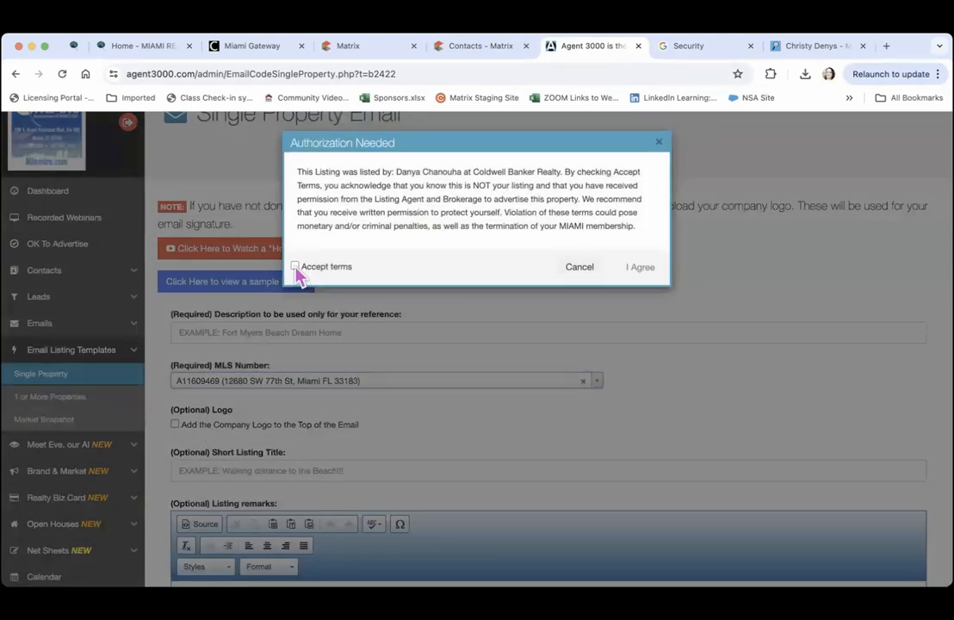
pyautogui.click(295, 268)
pyautogui.click(637, 270)
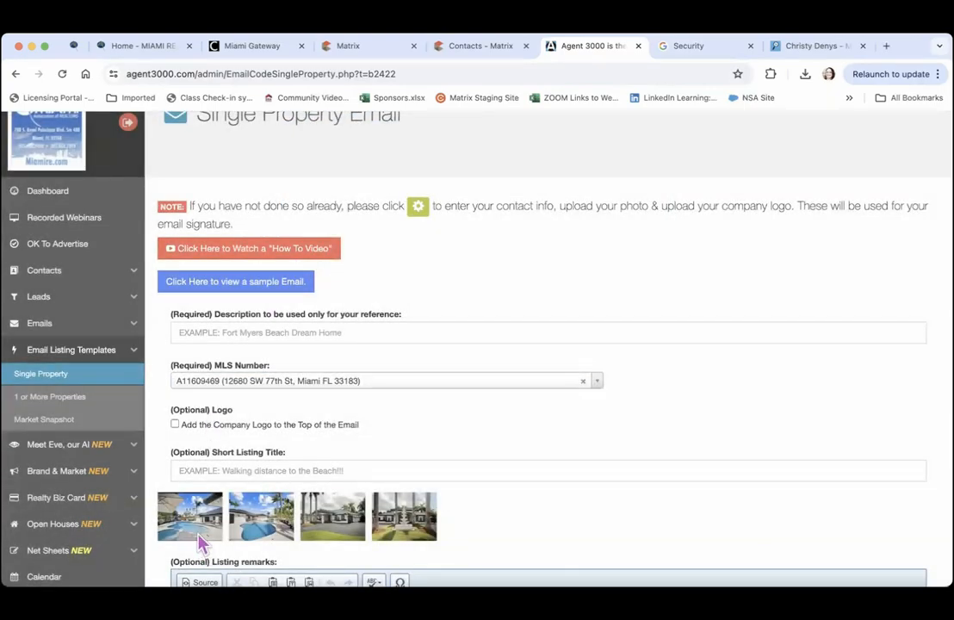
pyautogui.click(334, 525)
# Enter the description 'Kendall Pool House - New on the Market' and add the company logo
pyautogui.click(222, 332)
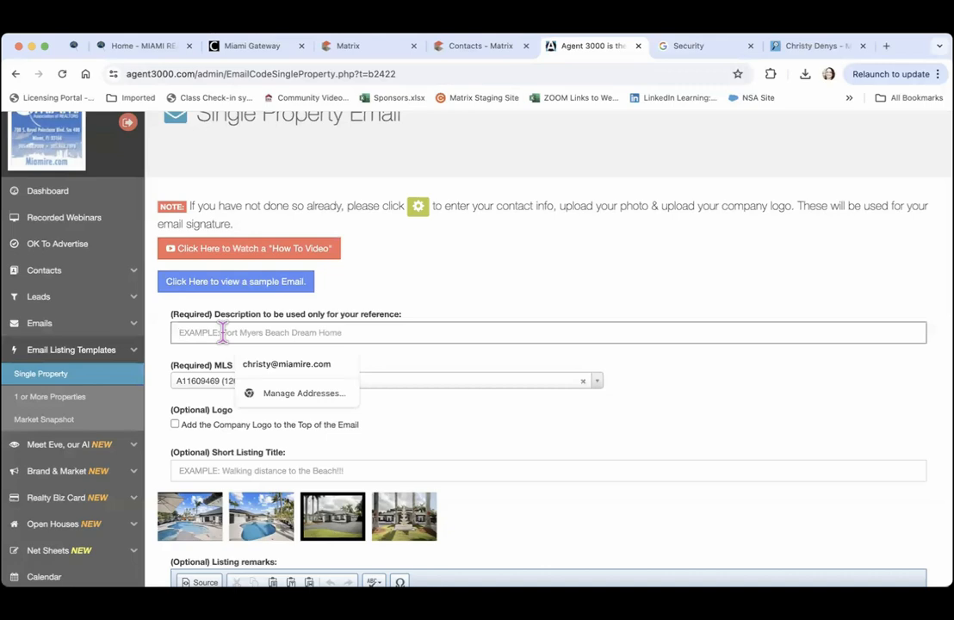
pyautogui.write('Kendall Pool House')
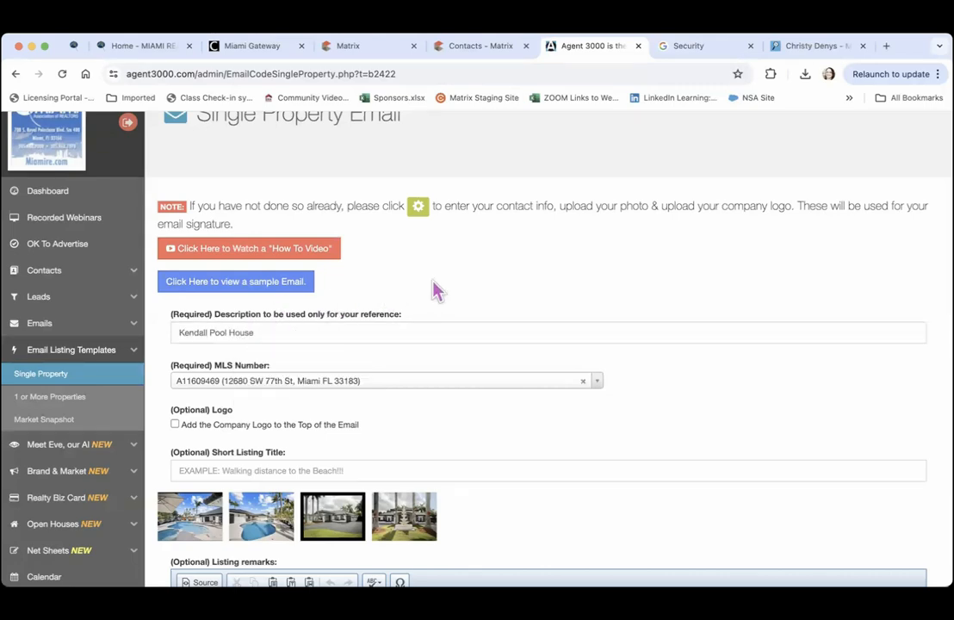
pyautogui.write(' - New on the Market')
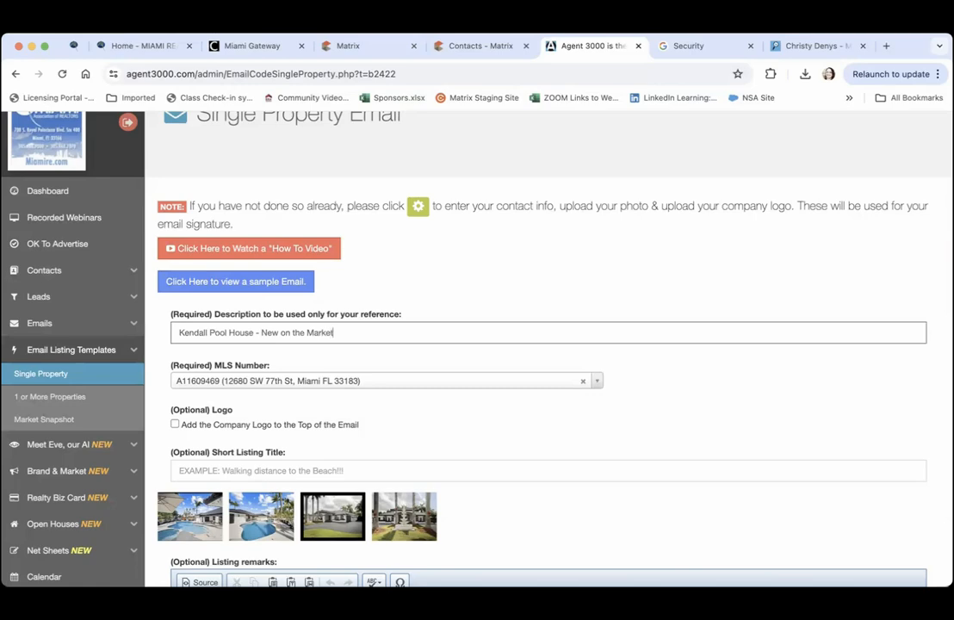
pyautogui.scroll(-2, 454, 288)
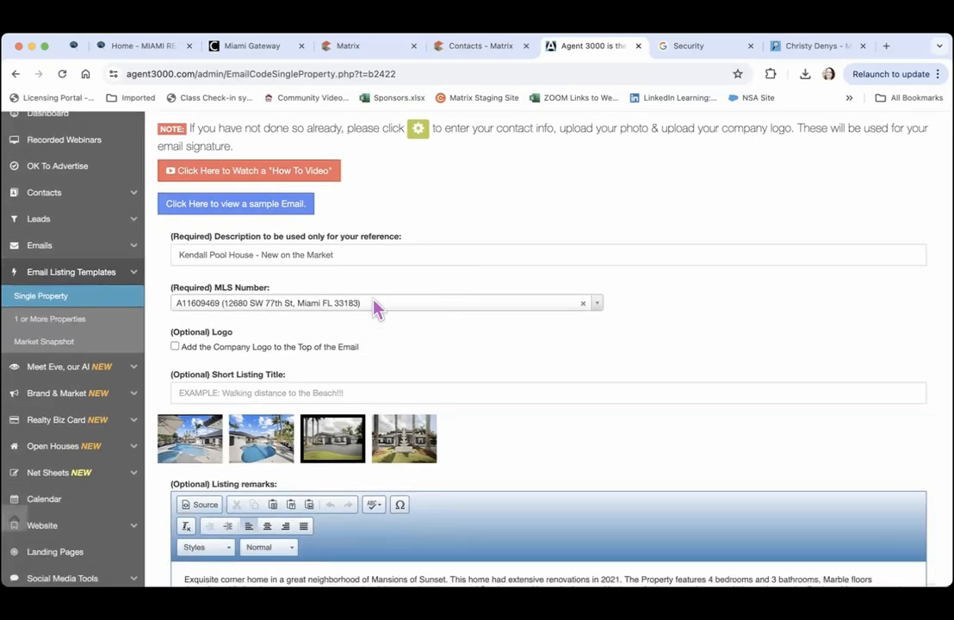
pyautogui.click(175, 347)
pyautogui.scroll(-2, 361, 341)
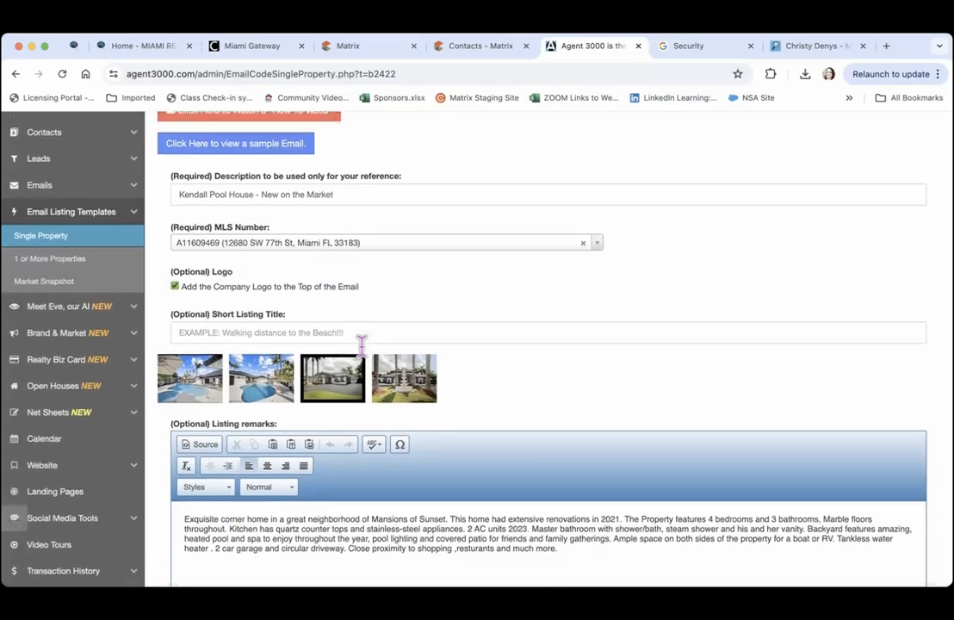
# Fill in the Short Listing Title and review the listing remarks
pyautogui.click(220, 315)
pyautogui.write('K')
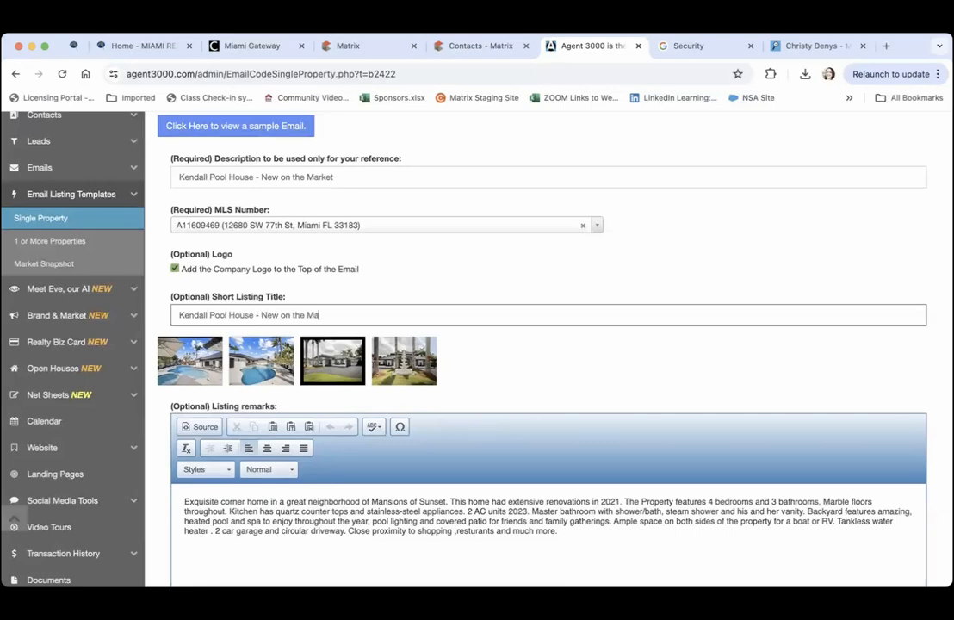
pyautogui.click(383, 287)
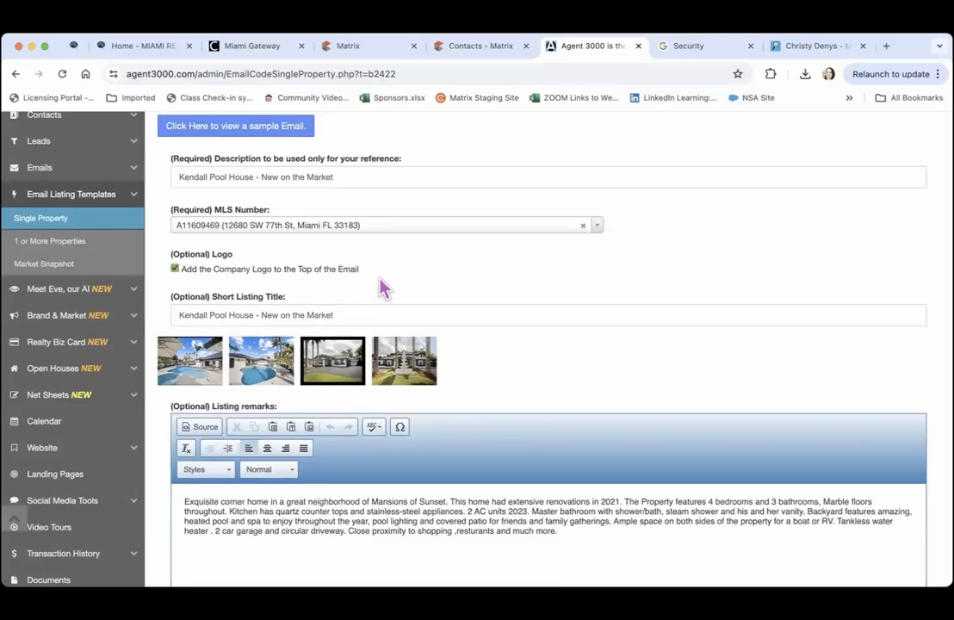
pyautogui.scroll(-1, 381, 288)
pyautogui.scroll(-3, 384, 288)
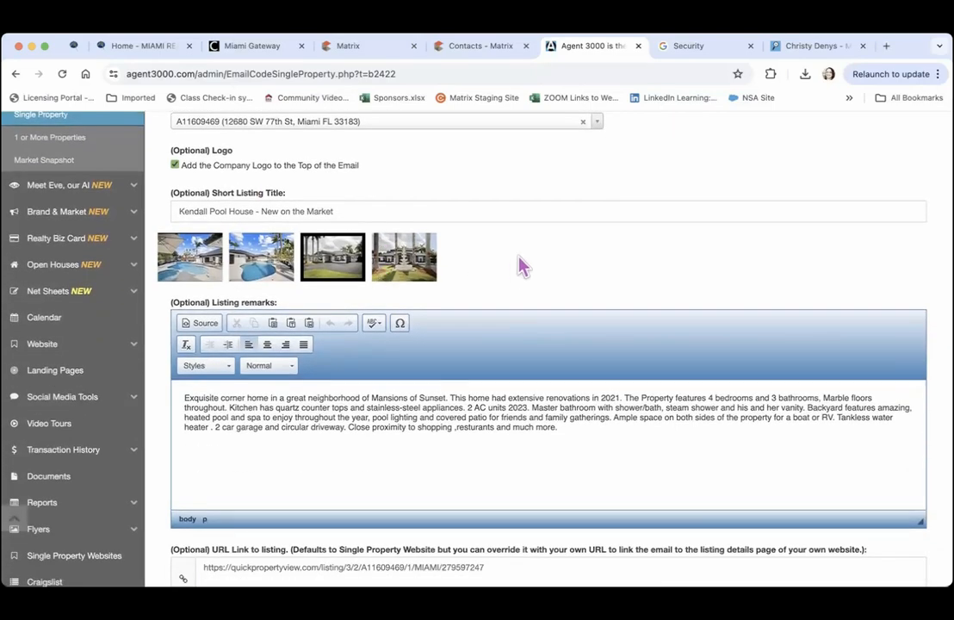
pyautogui.click(189, 459)
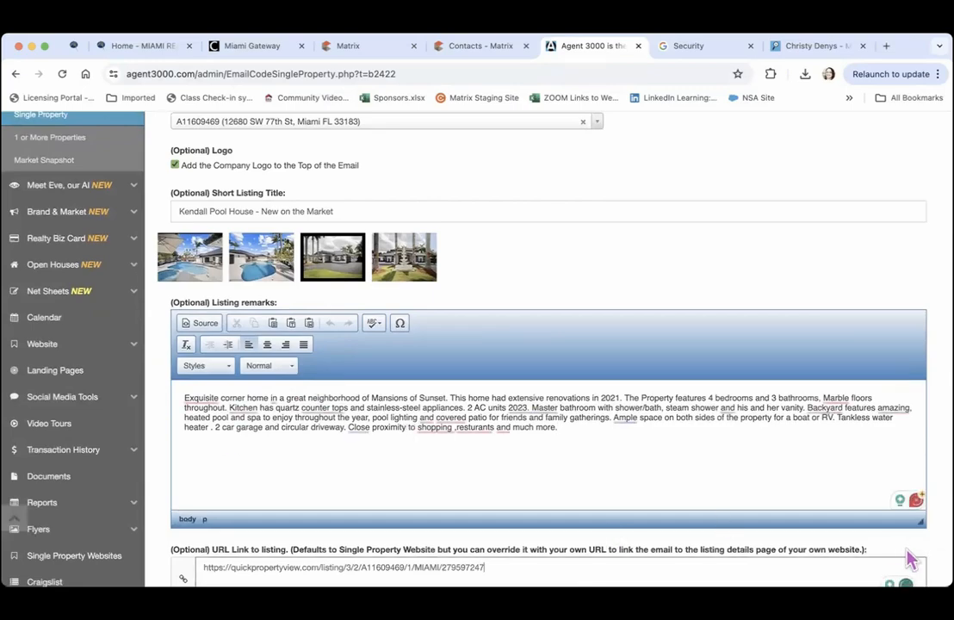
pyautogui.scroll(-5, 902, 556)
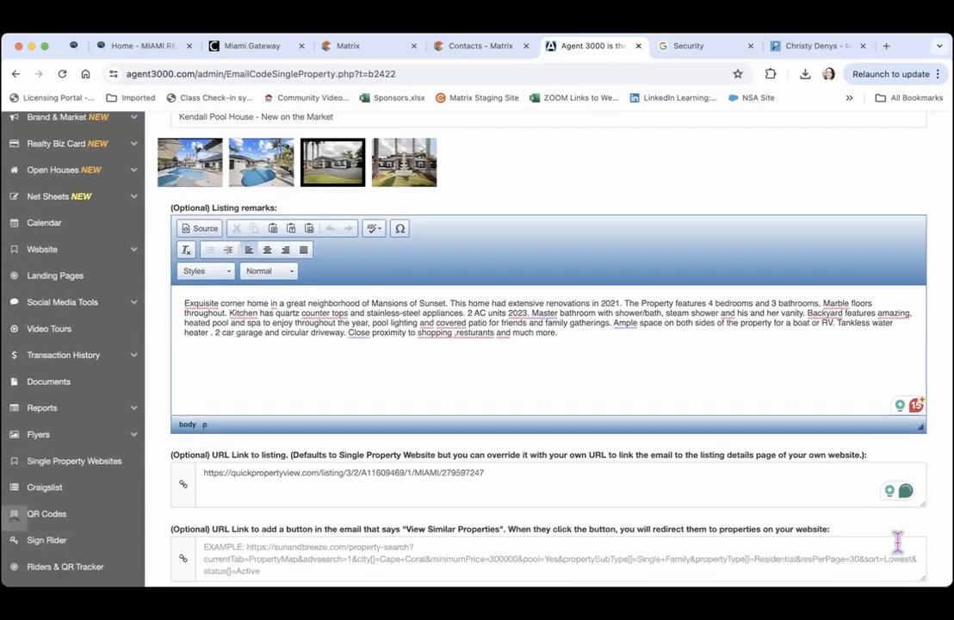
pyautogui.scroll(-2, 902, 556)
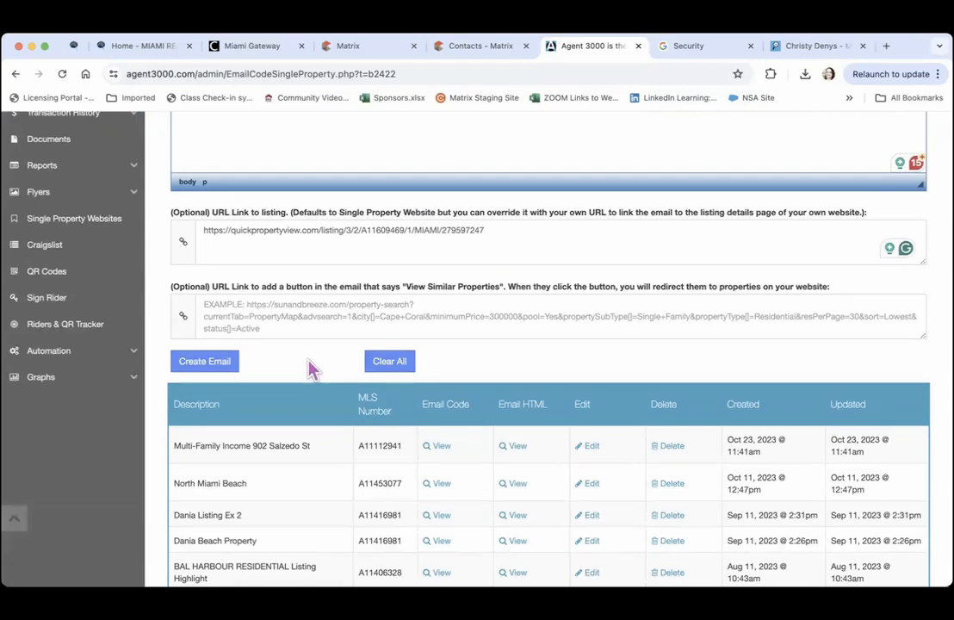
# Try saving the email and dismiss the 10-template limit error
pyautogui.click(214, 368)
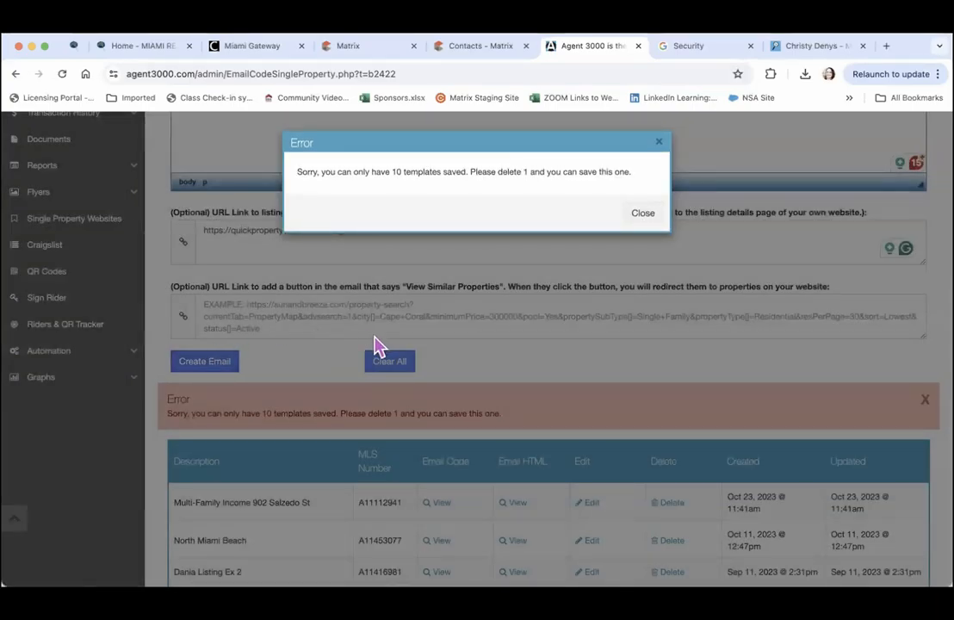
pyautogui.click(645, 217)
pyautogui.scroll(-5, 603, 362)
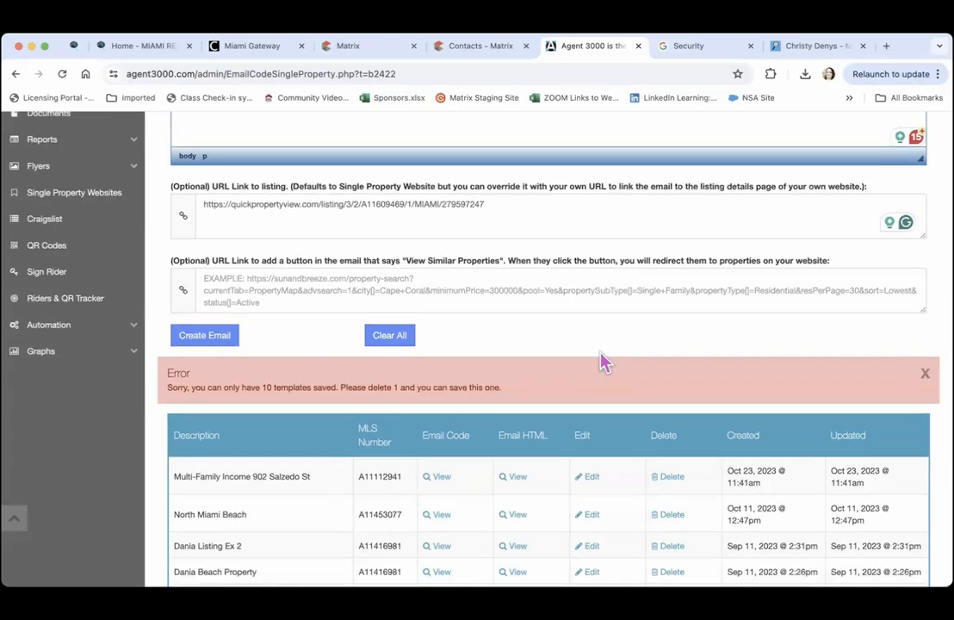
pyautogui.scroll(-2, 603, 362)
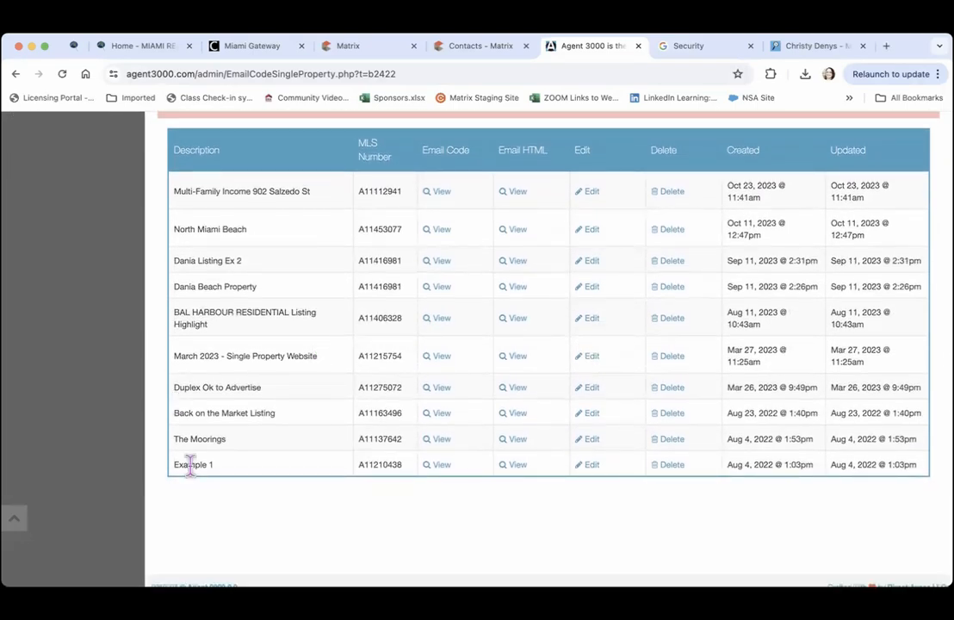
pyautogui.click(671, 197)
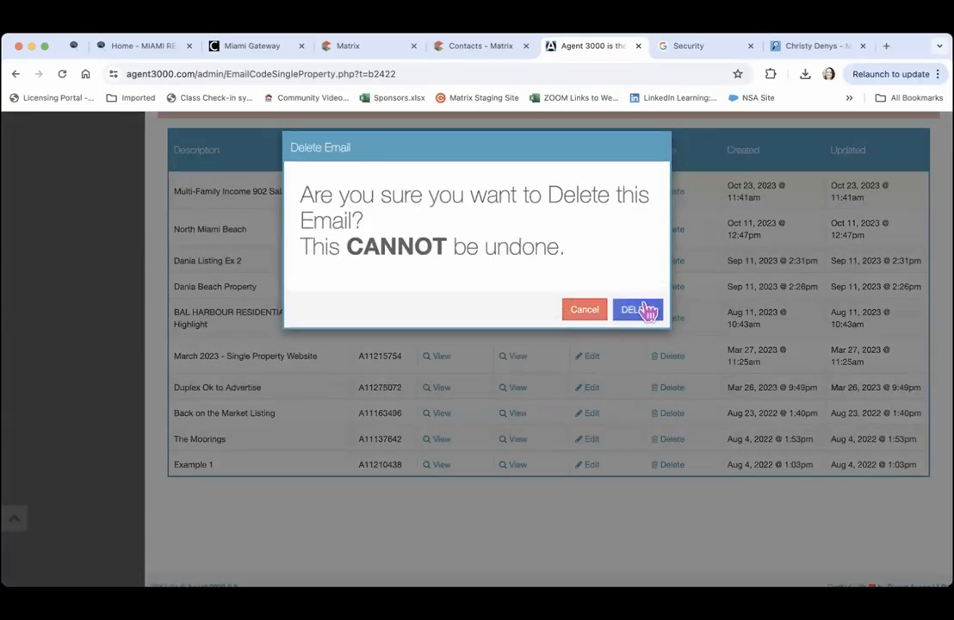
pyautogui.click(641, 312)
pyautogui.click(673, 197)
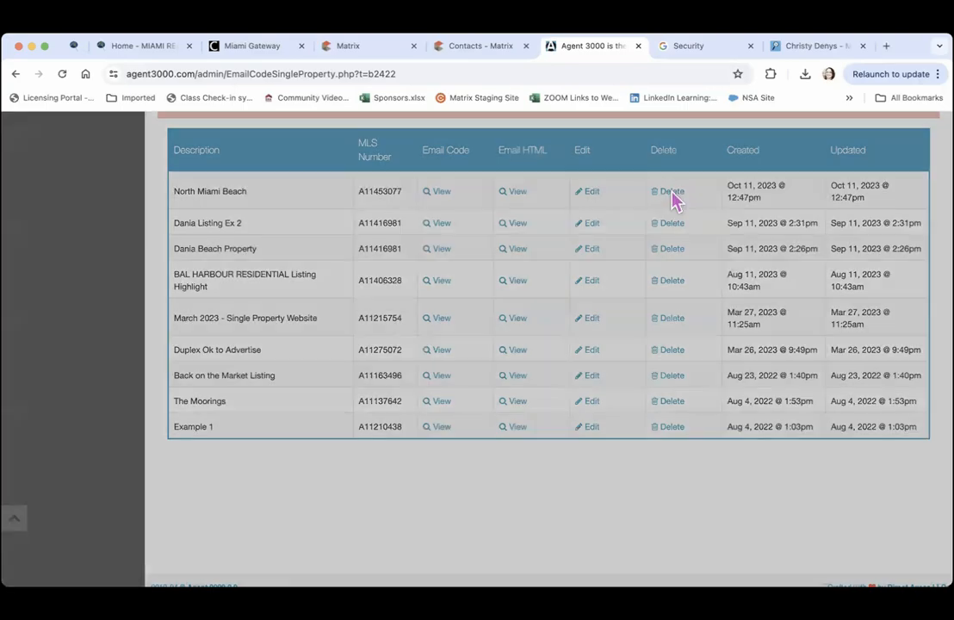
pyautogui.click(639, 325)
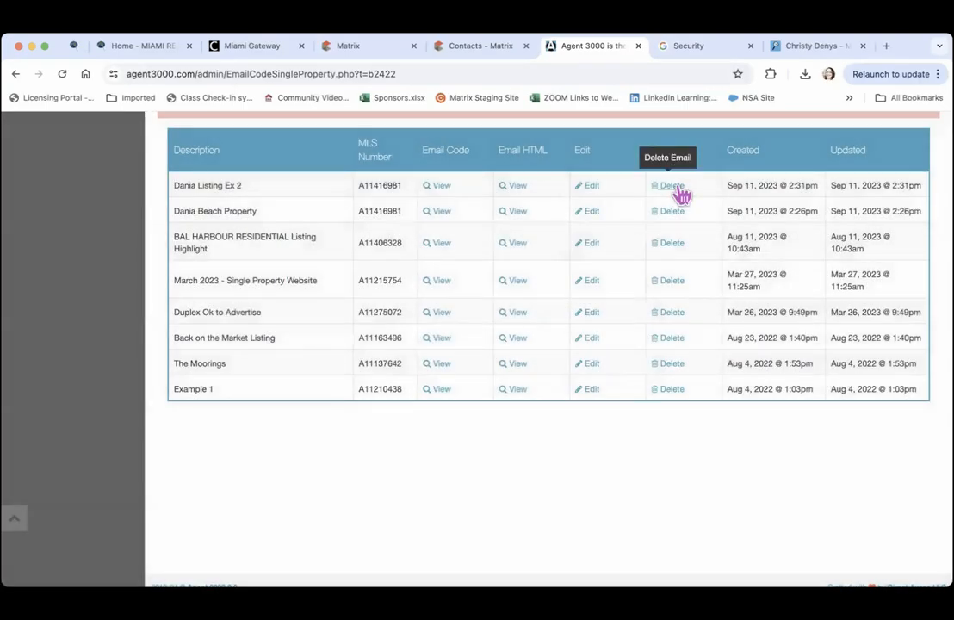
pyautogui.click(675, 193)
pyautogui.click(639, 325)
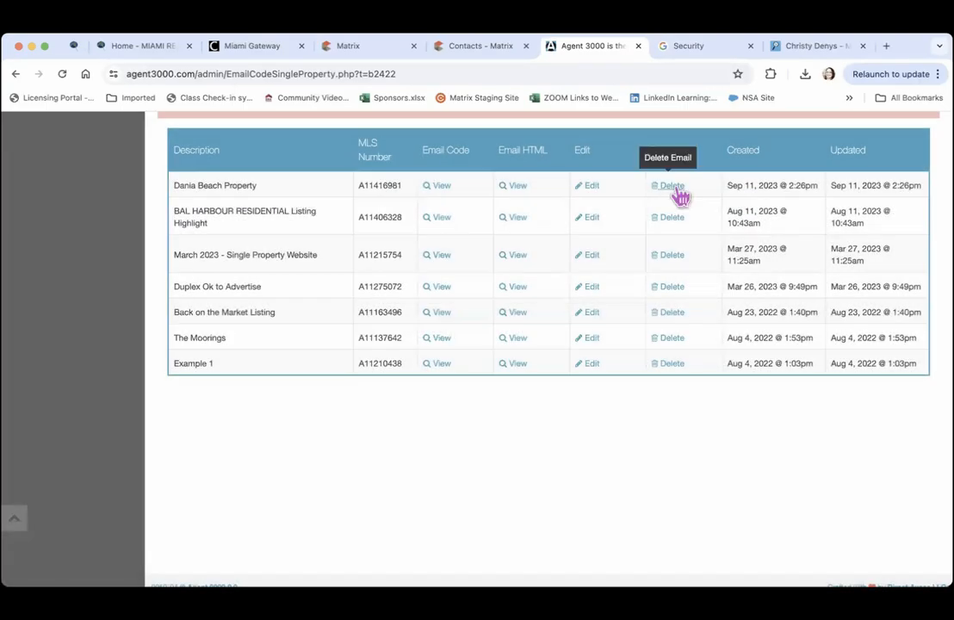
pyautogui.click(677, 194)
pyautogui.click(638, 324)
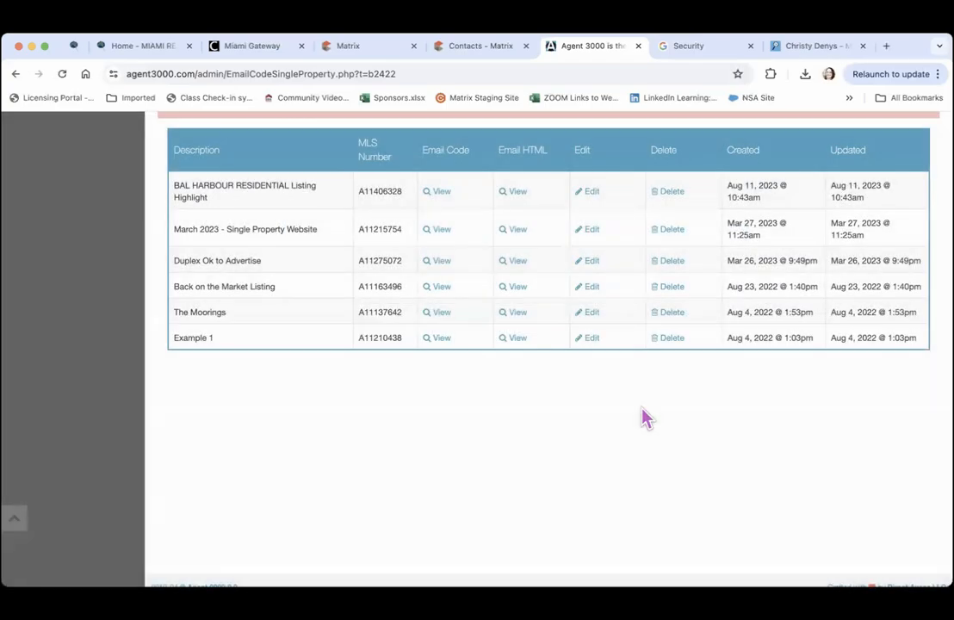
pyautogui.scroll(4, 647, 419)
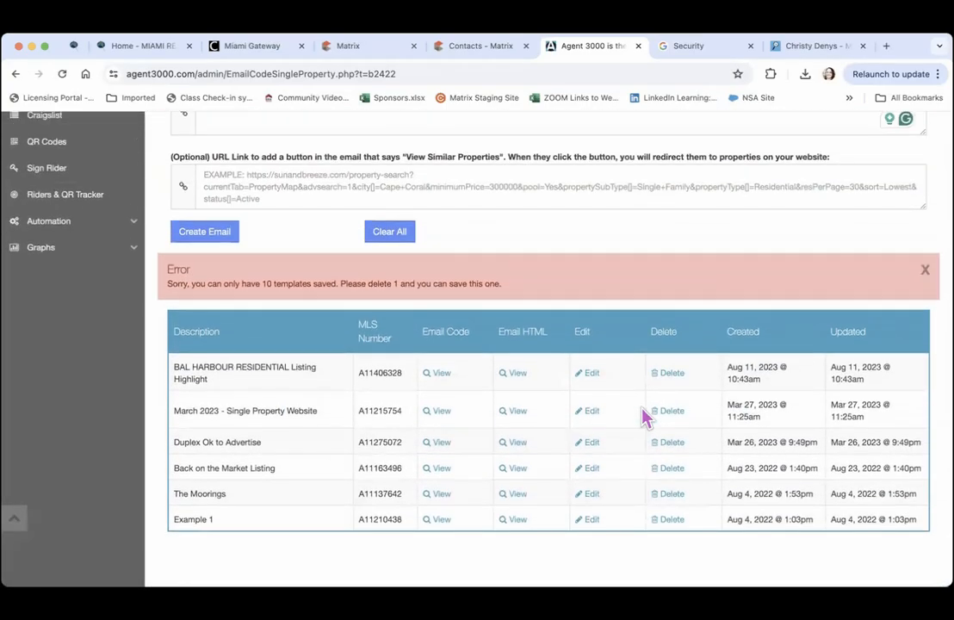
# Save the Kendall Pool House email and open its HTML preview
pyautogui.click(207, 234)
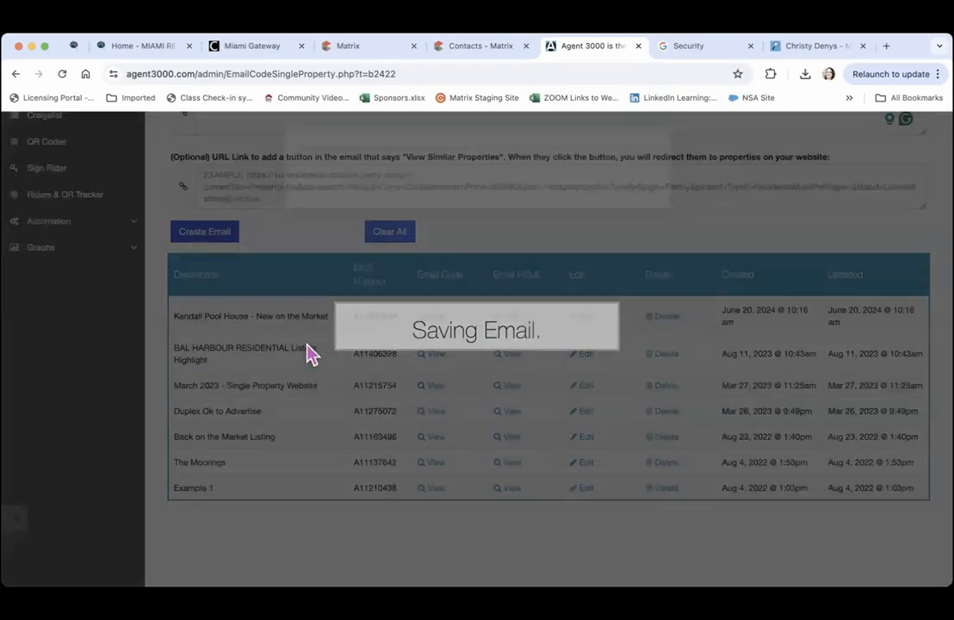
pyautogui.click(637, 213)
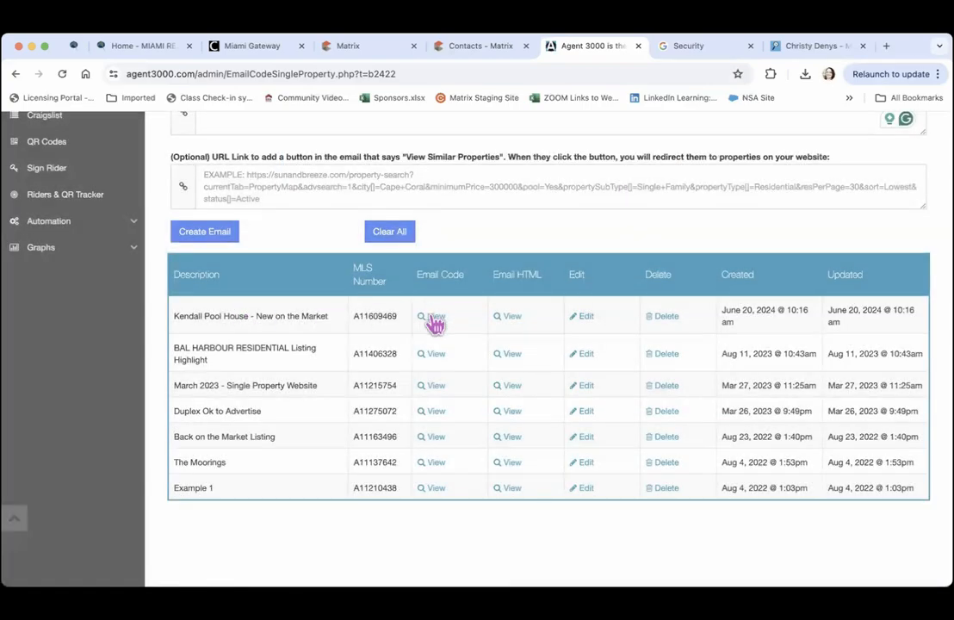
pyautogui.click(512, 319)
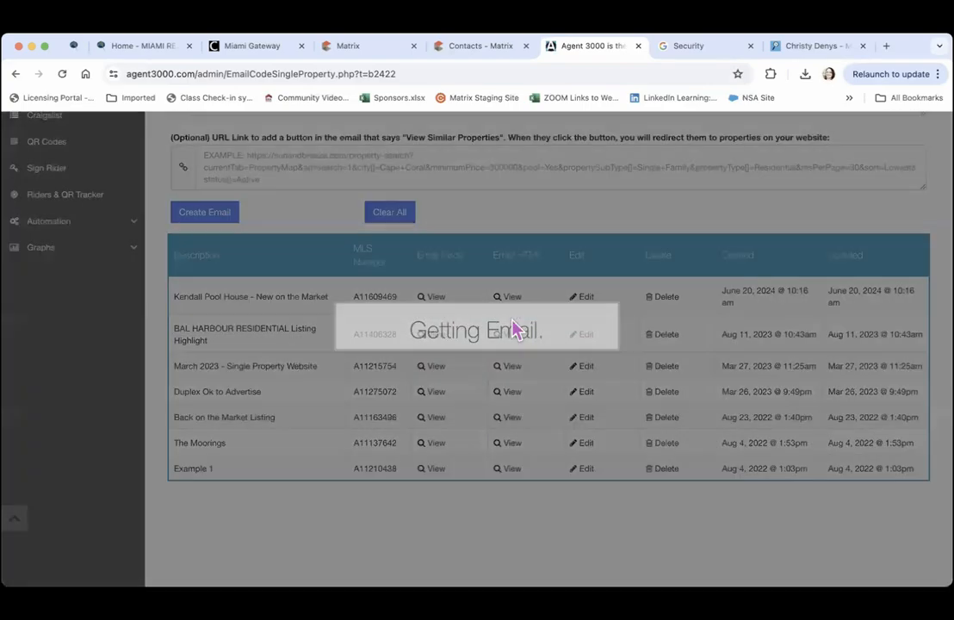
# Scroll through the Kendall email preview, then close it
pyautogui.scroll(-4, 621, 219)
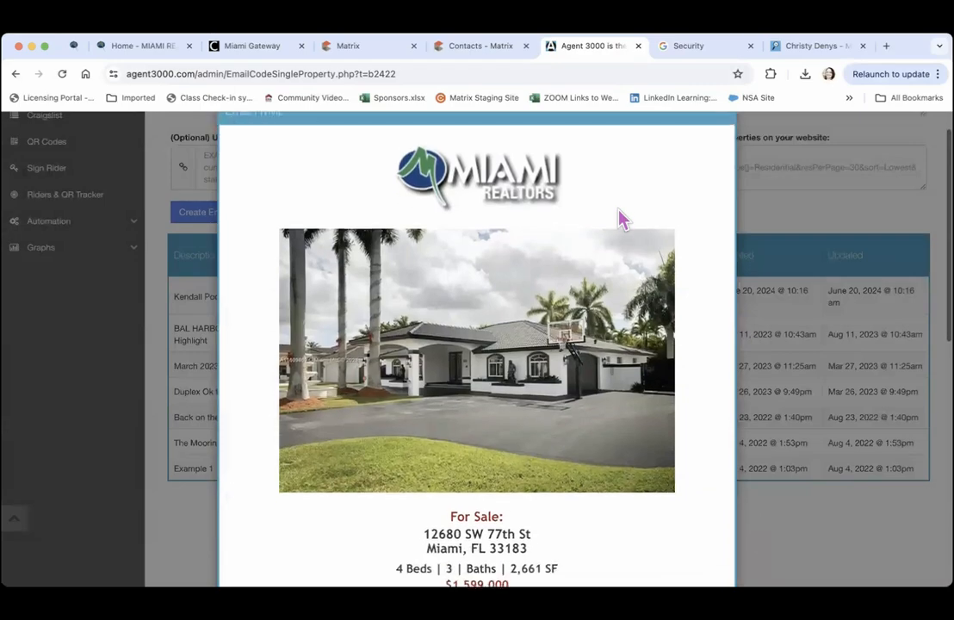
pyautogui.scroll(-5, 622, 220)
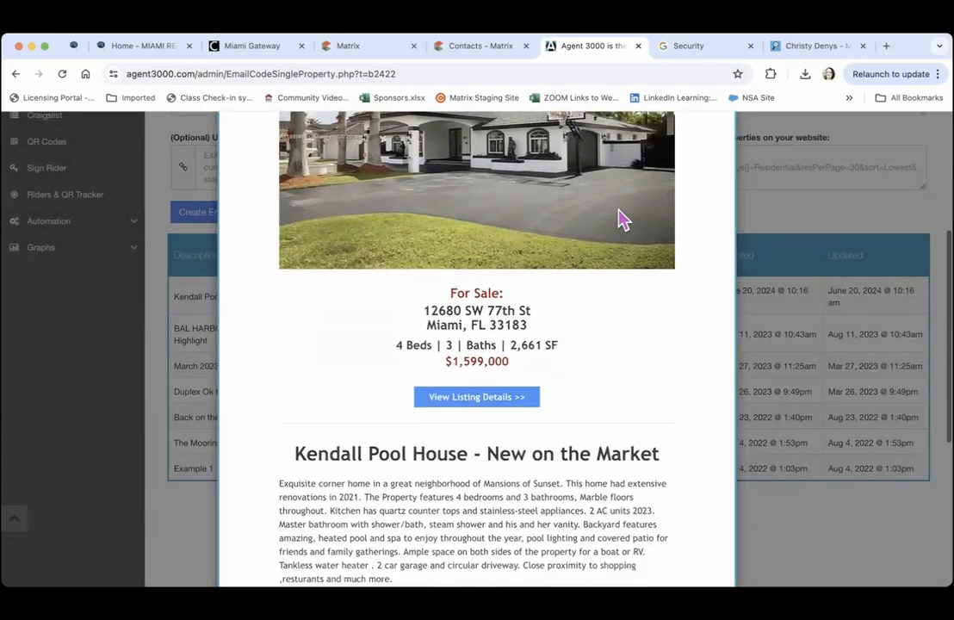
pyautogui.scroll(-4, 621, 220)
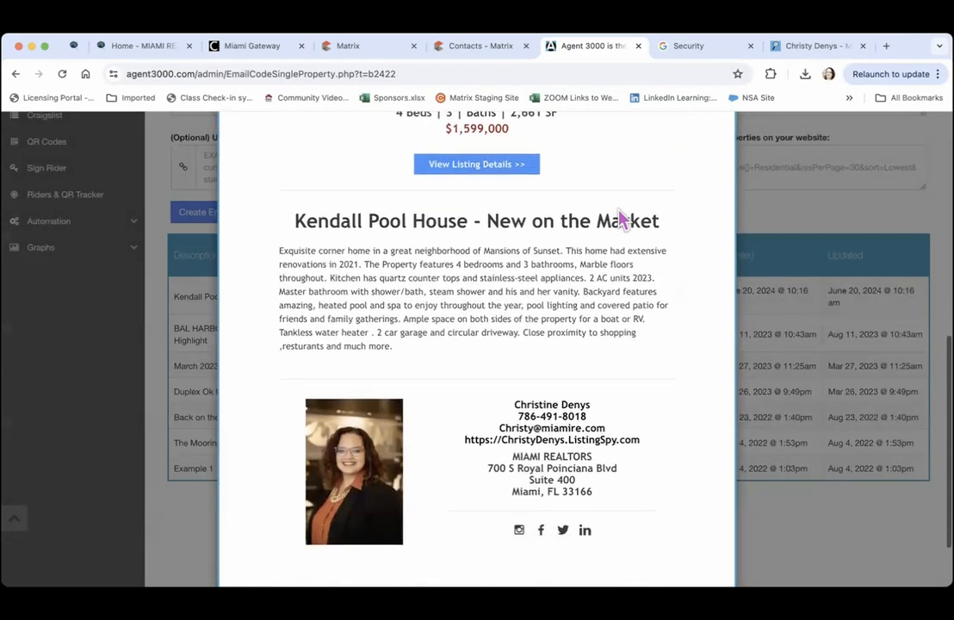
pyautogui.scroll(5, 618, 209)
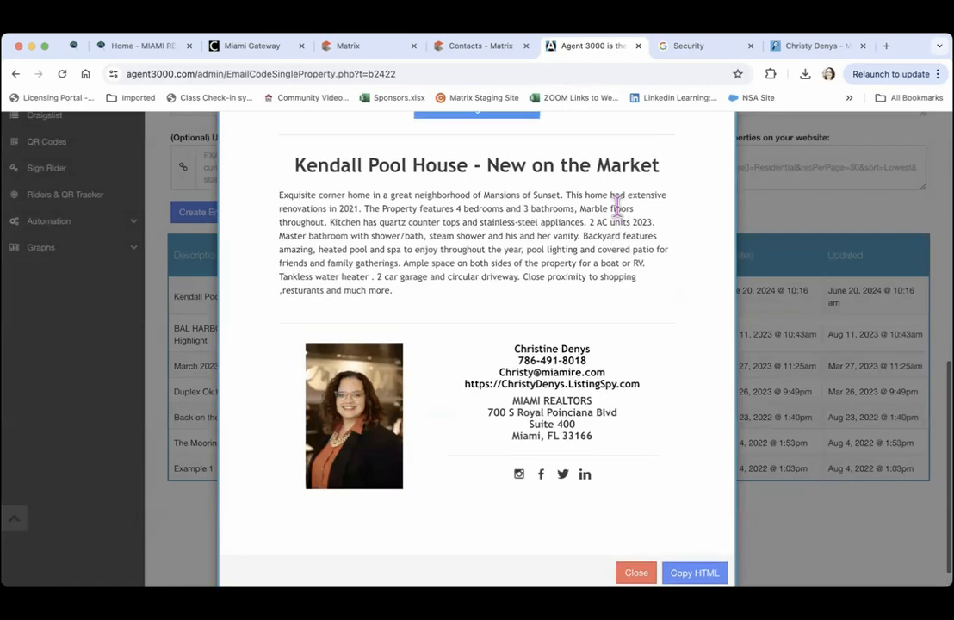
pyautogui.scroll(5, 622, 220)
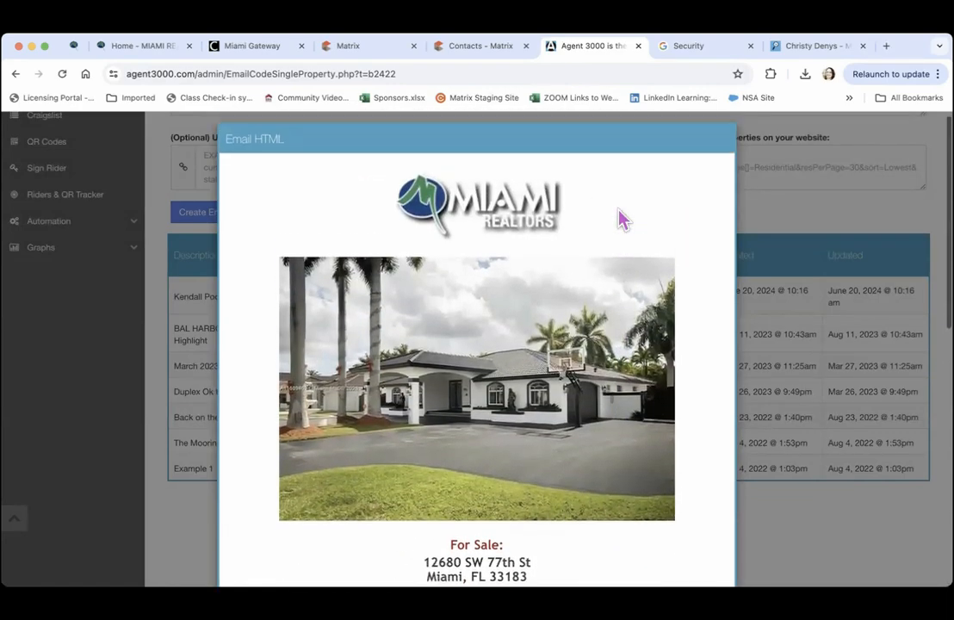
pyautogui.scroll(-6, 622, 220)
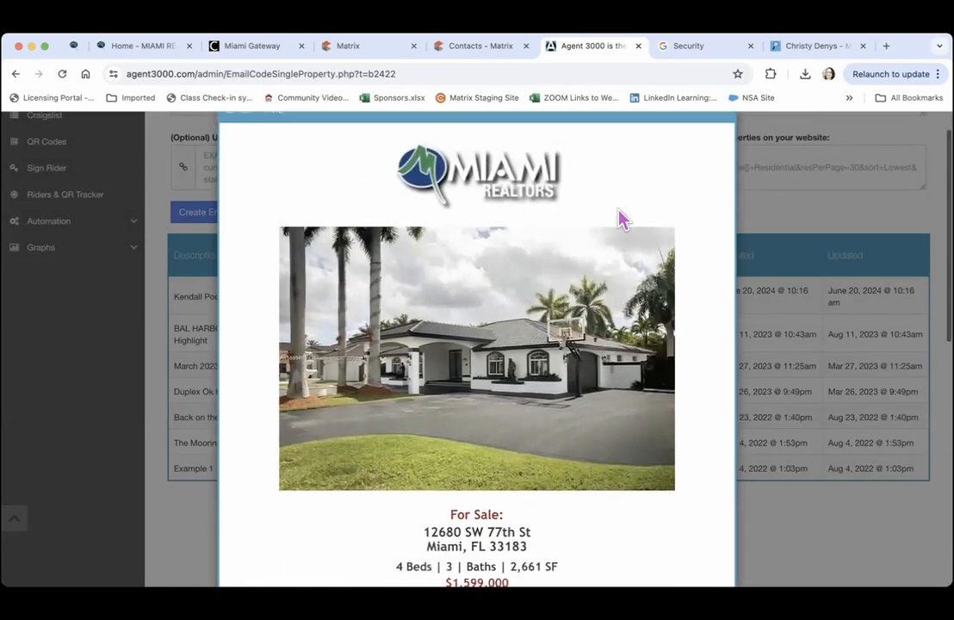
pyautogui.scroll(-4, 621, 217)
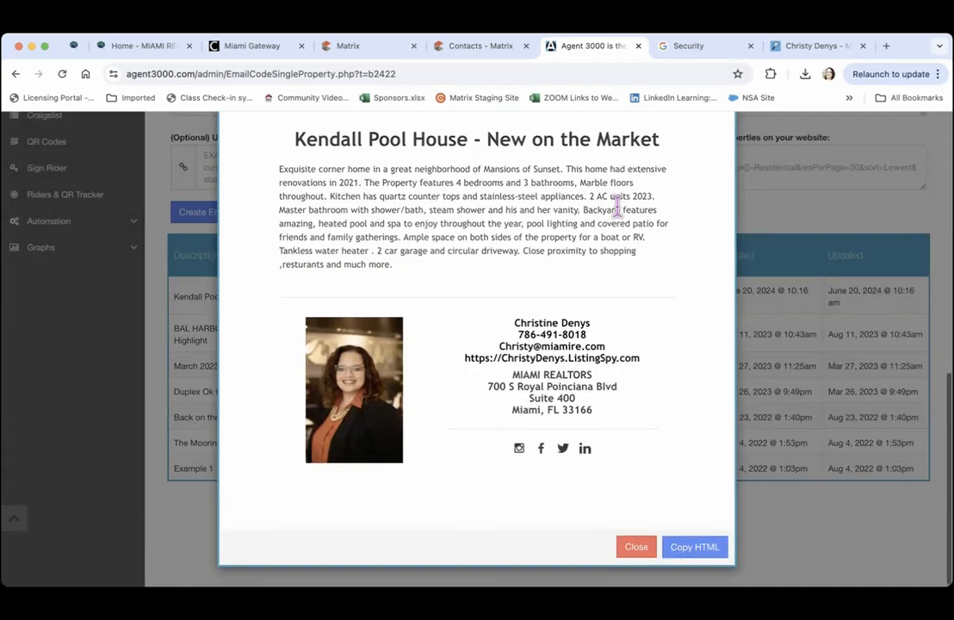
pyautogui.click(636, 546)
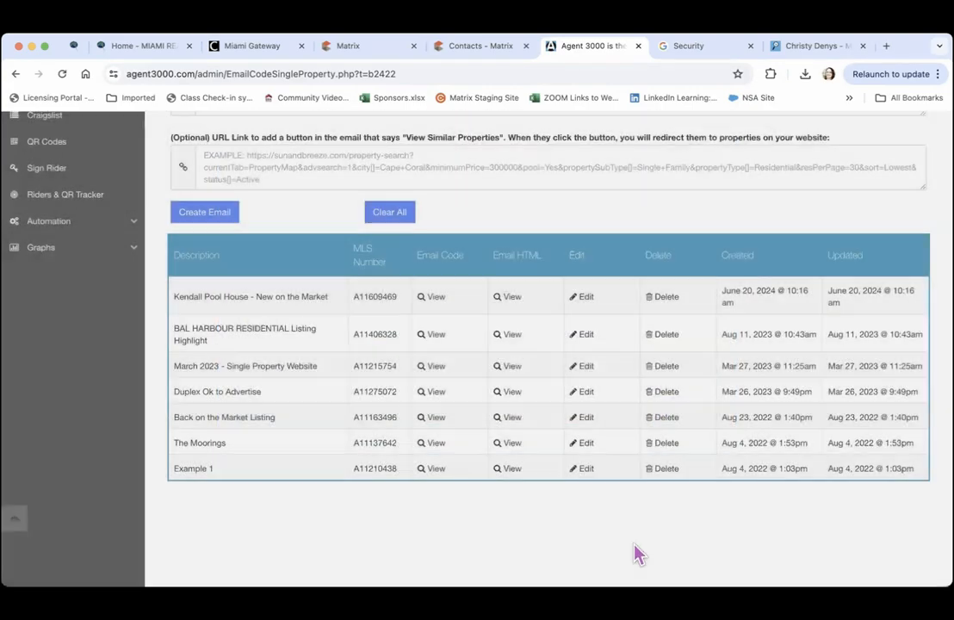
pyautogui.scroll(10, 631, 545)
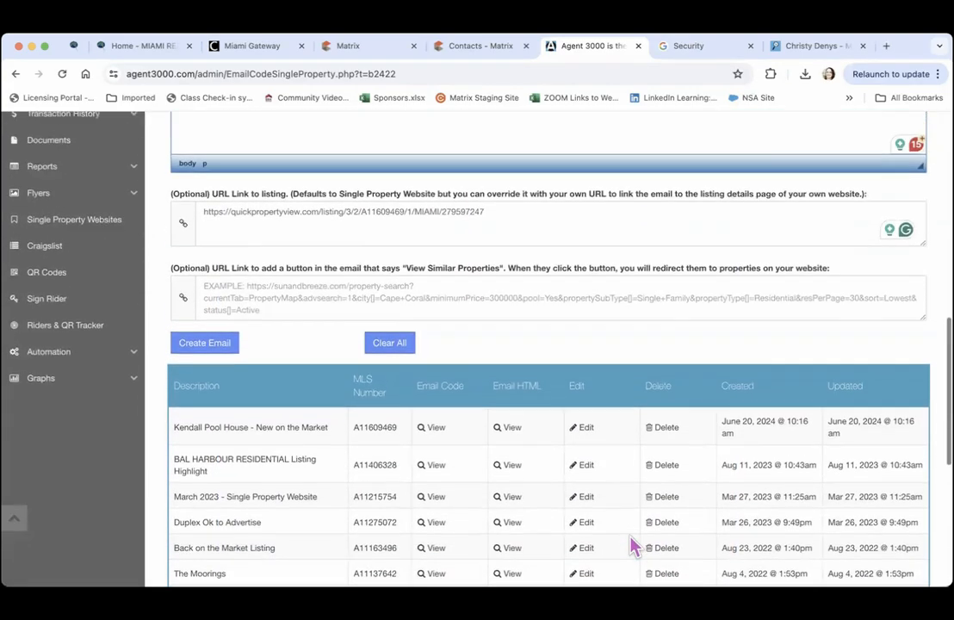
pyautogui.scroll(4, 630, 534)
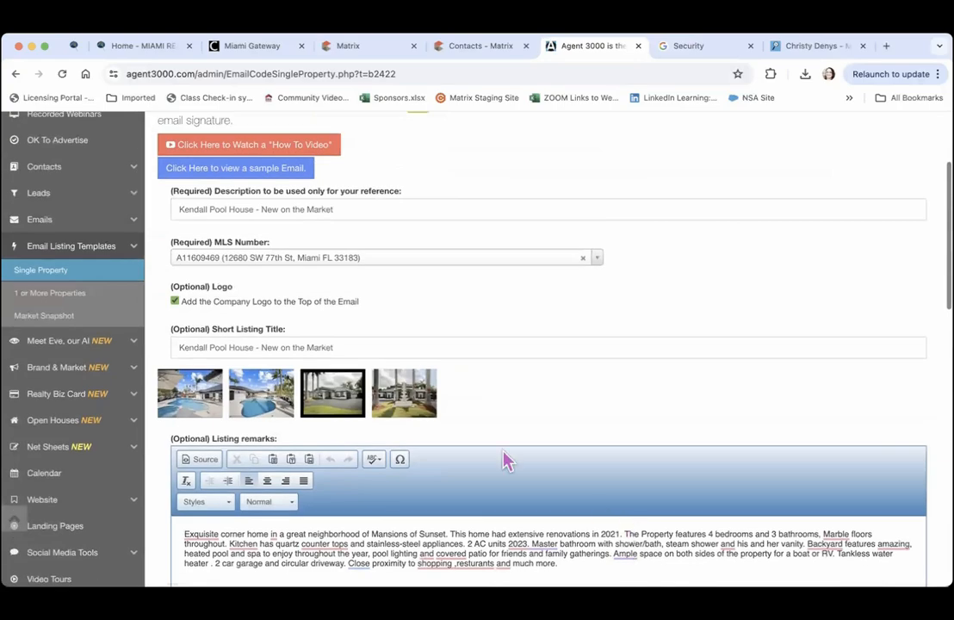
# Start a 1 or More Properties email described 'Price Drop in Kendall' and switch to Matrix
pyautogui.click(52, 301)
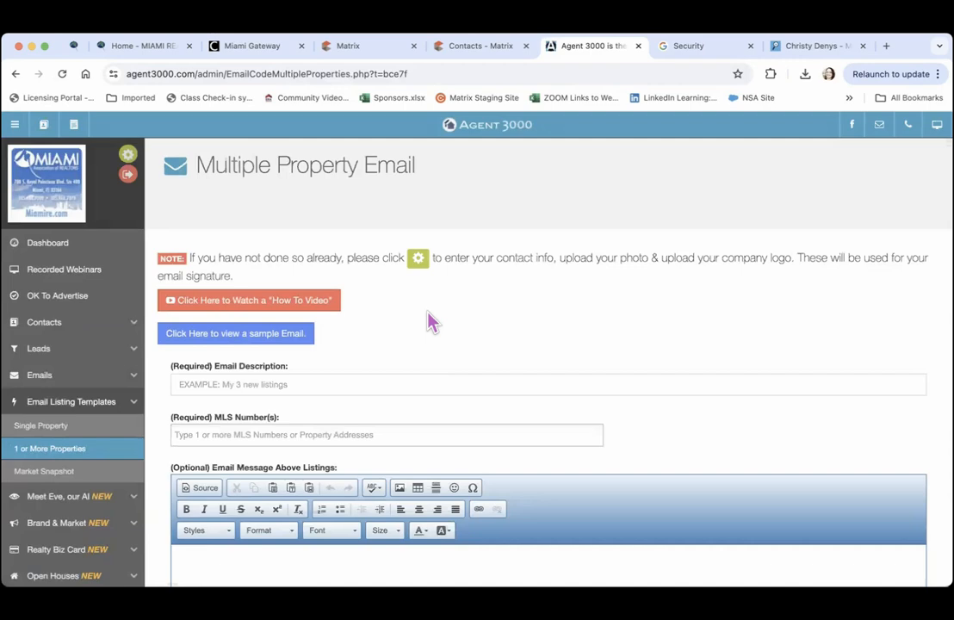
pyautogui.click(195, 384)
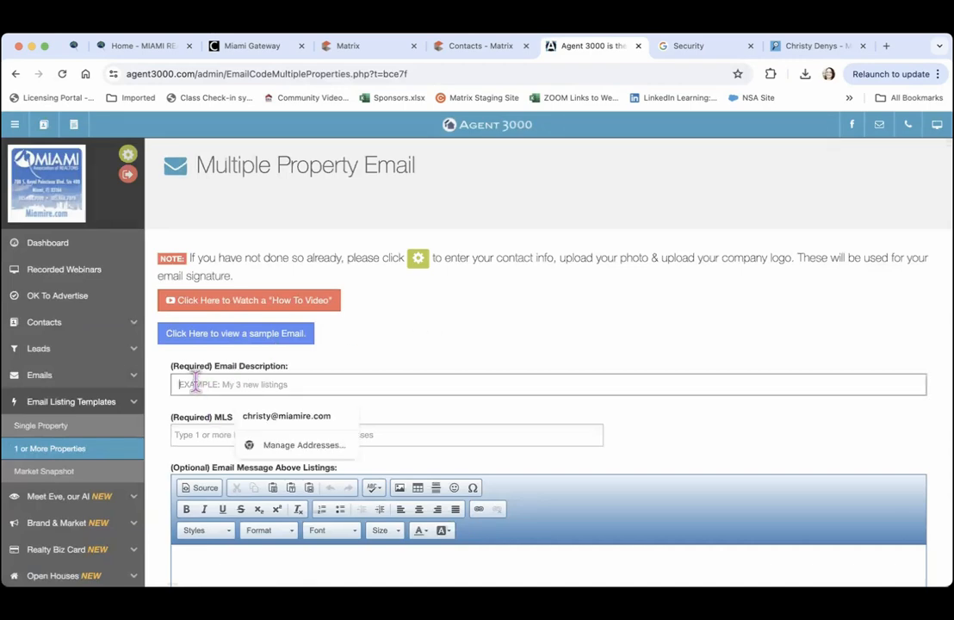
pyautogui.write('Price Drop in Kendall')
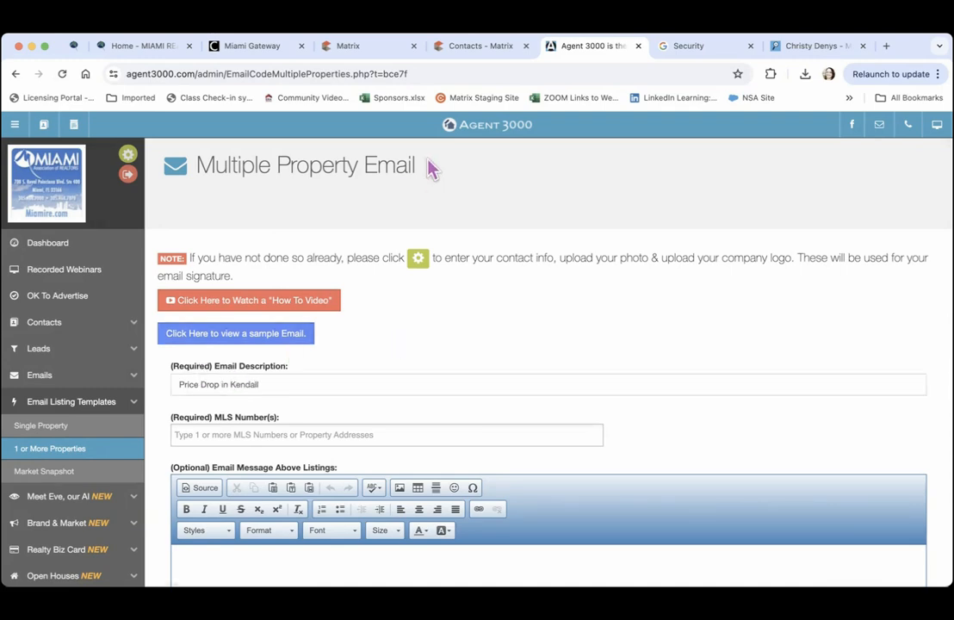
pyautogui.click(377, 50)
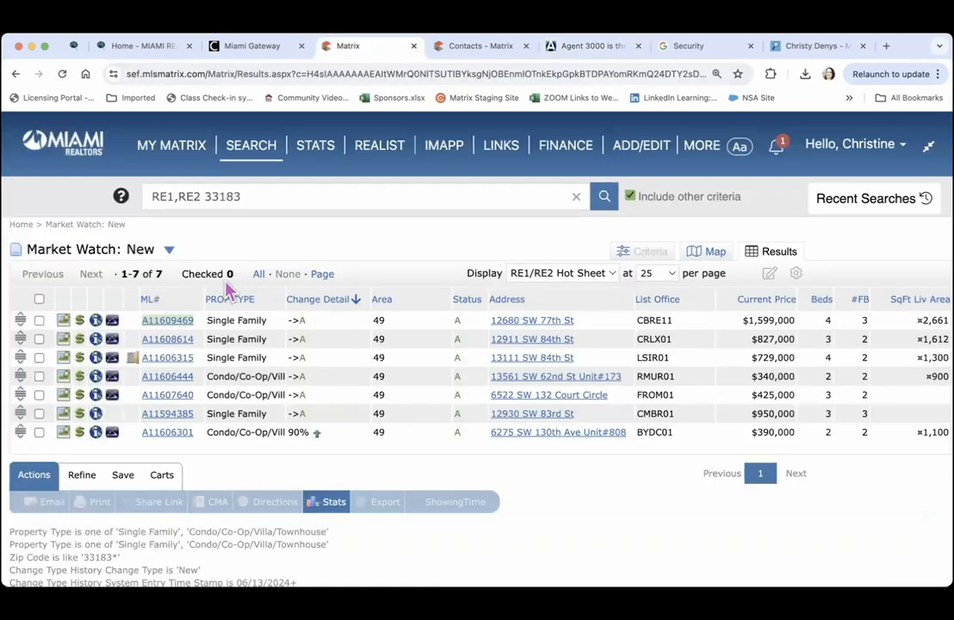
# Filter the 33183 Market Watch to the 4 Price Decrease listings, then return to Agent 3000
pyautogui.click(171, 254)
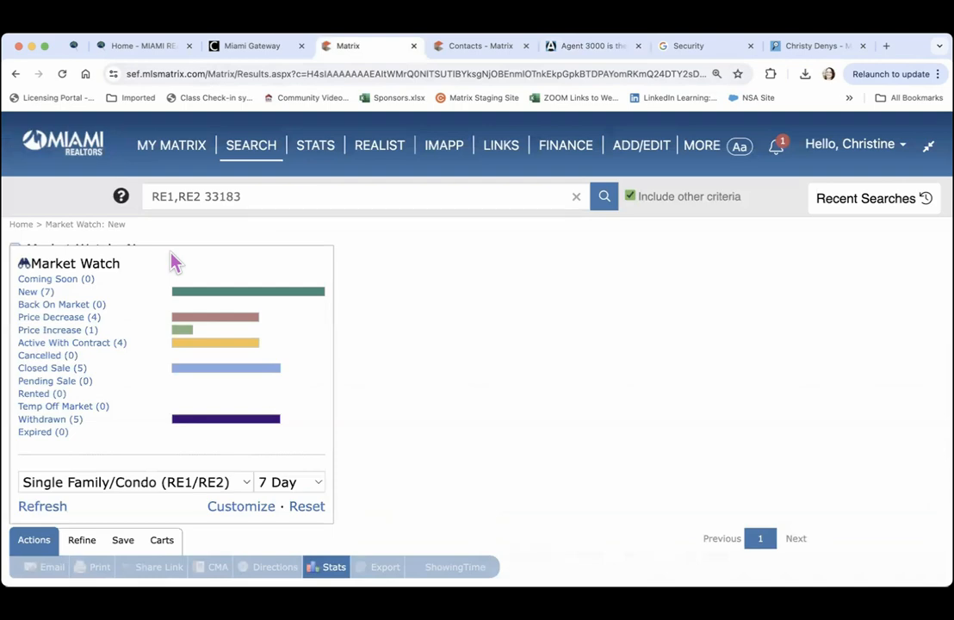
pyautogui.click(52, 319)
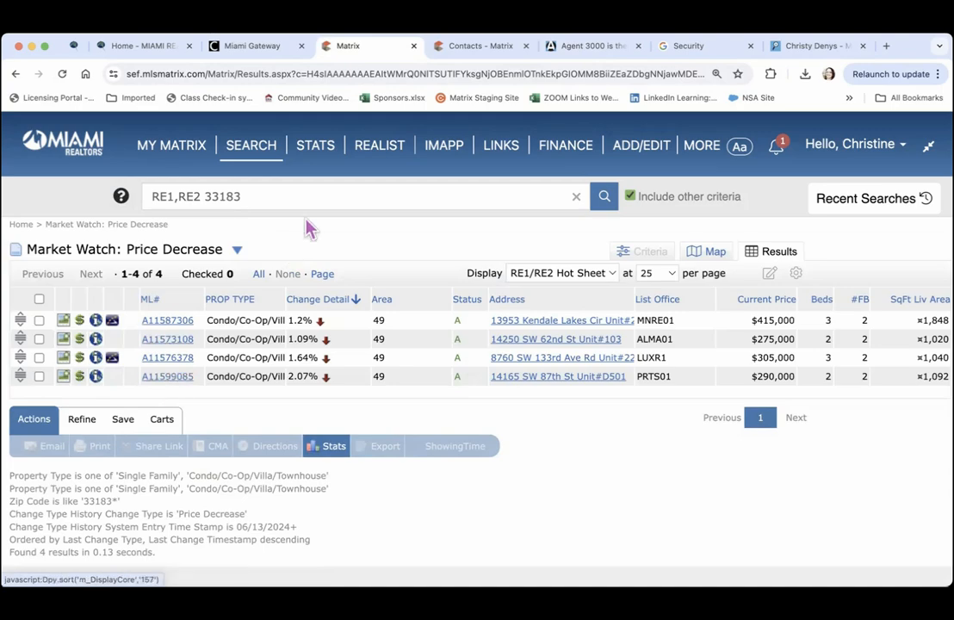
pyautogui.click(574, 50)
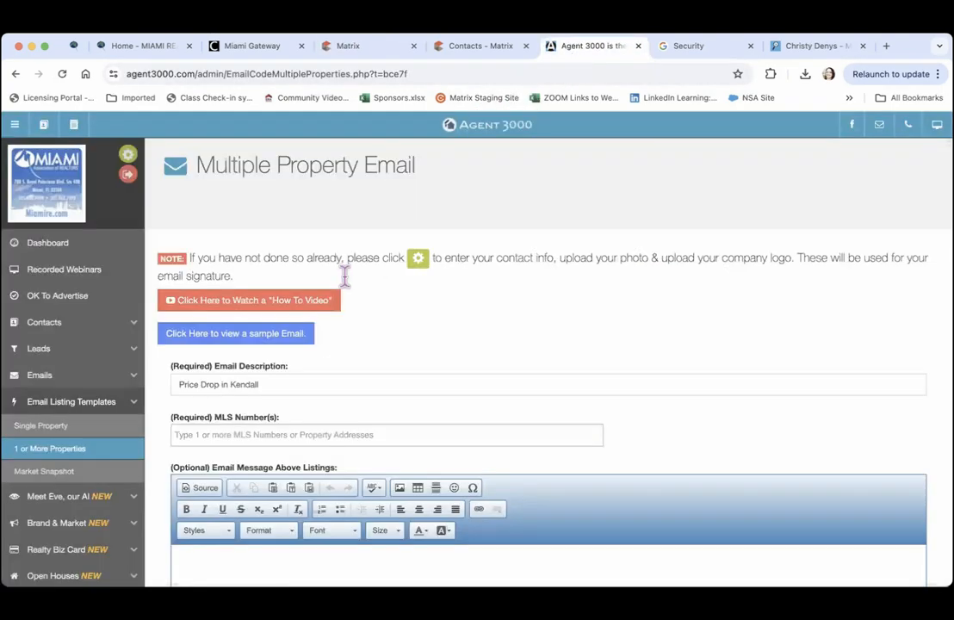
# Replace the email description with 'Condo Prices in Kendall are Dropping!' and go back to Matrix
pyautogui.click(281, 383)
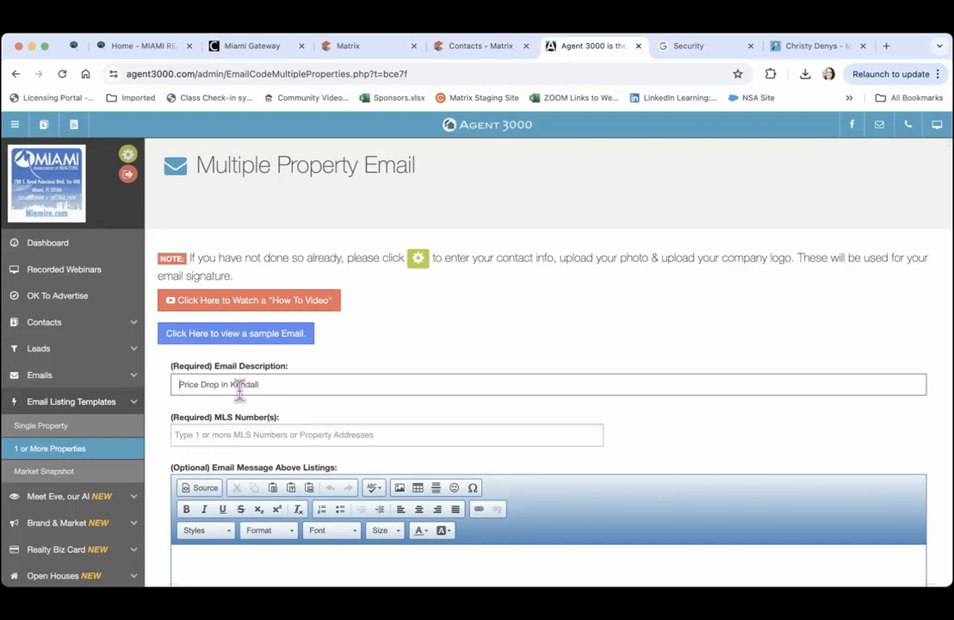
pyautogui.write('Condo')
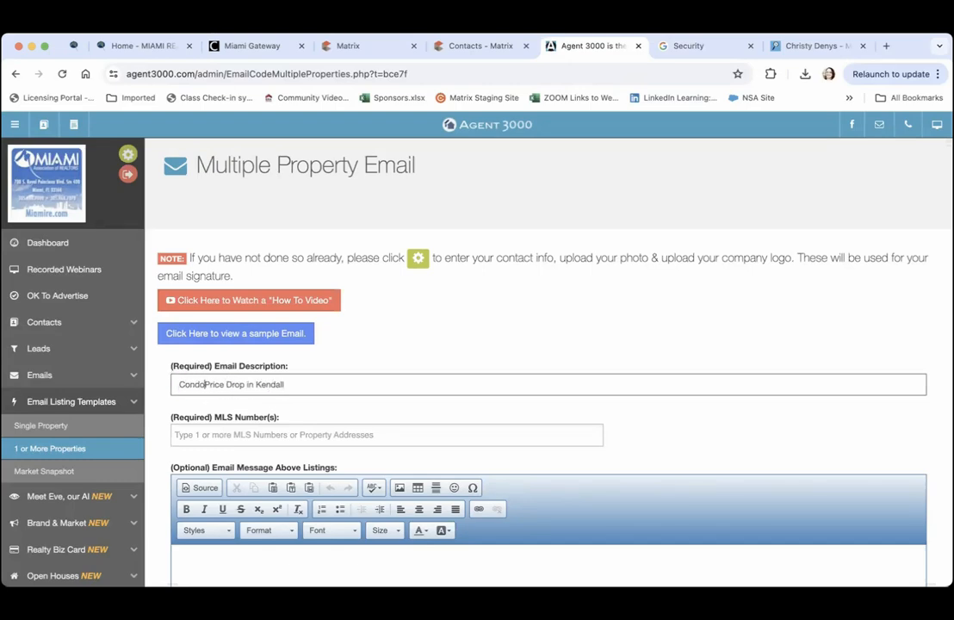
pyautogui.write("'s")
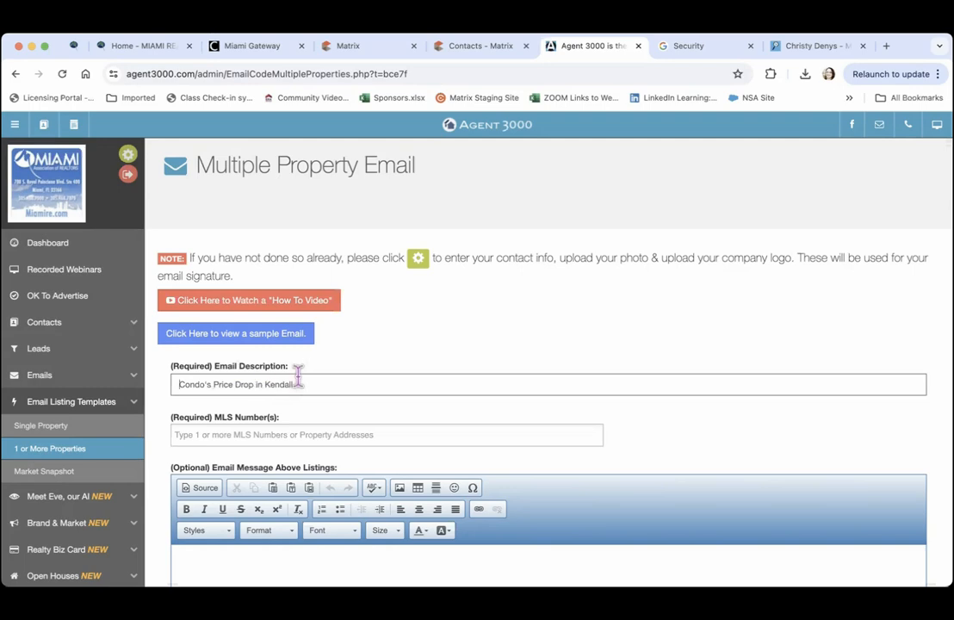
pyautogui.tripleClick(216, 384)
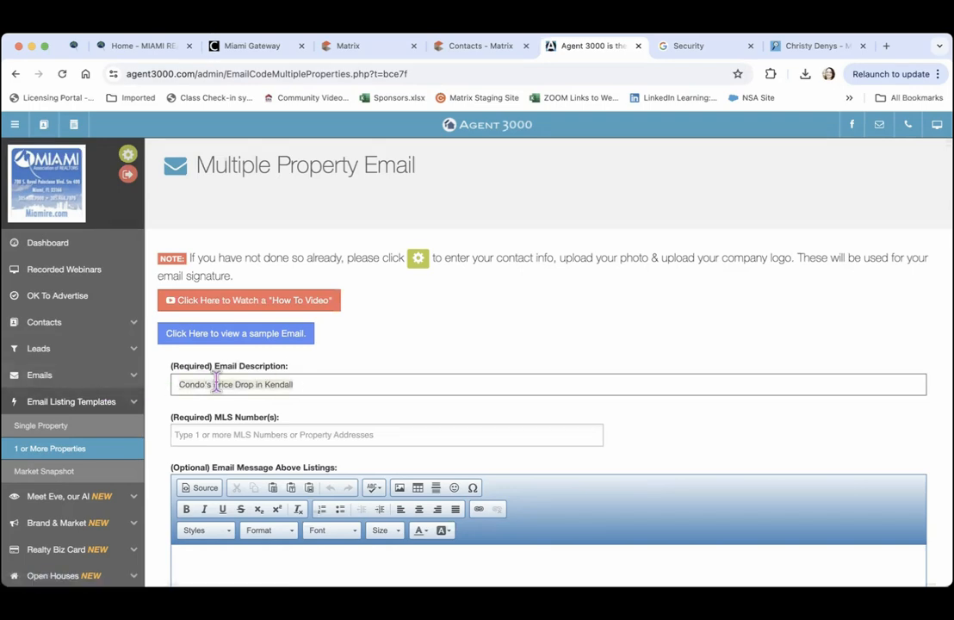
pyautogui.write('Con')
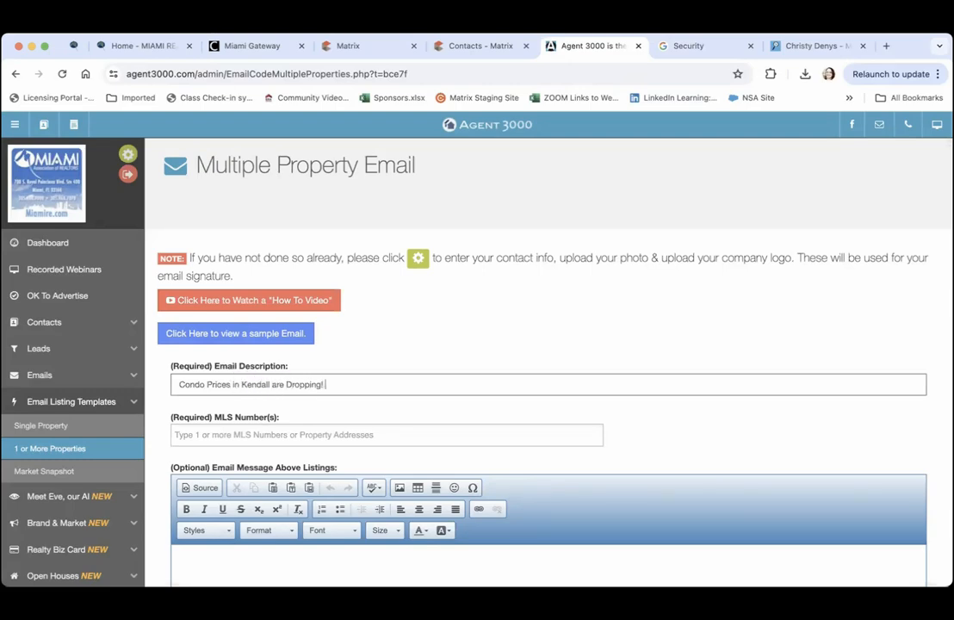
pyautogui.click(407, 348)
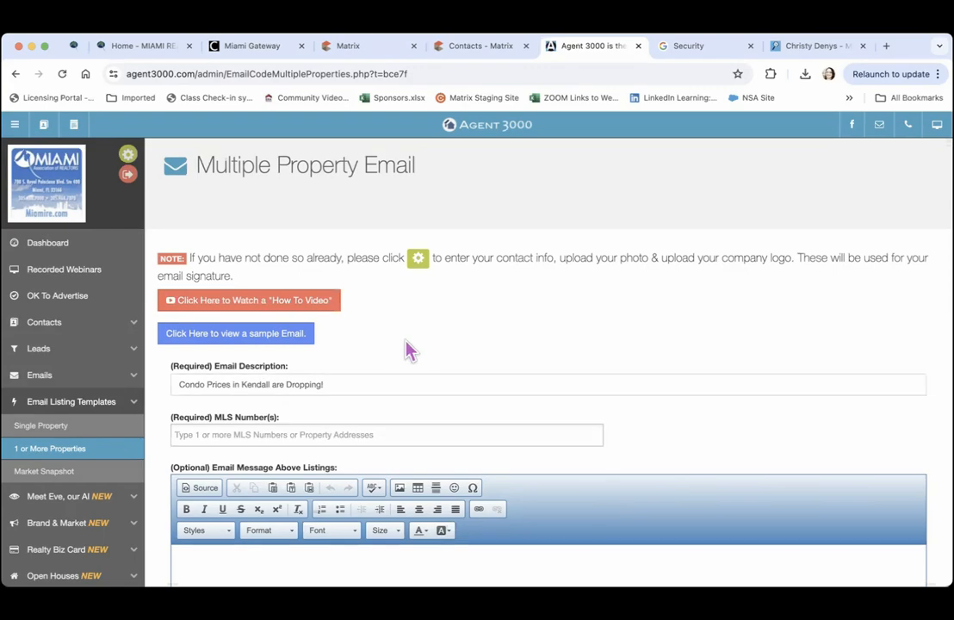
pyautogui.click(336, 48)
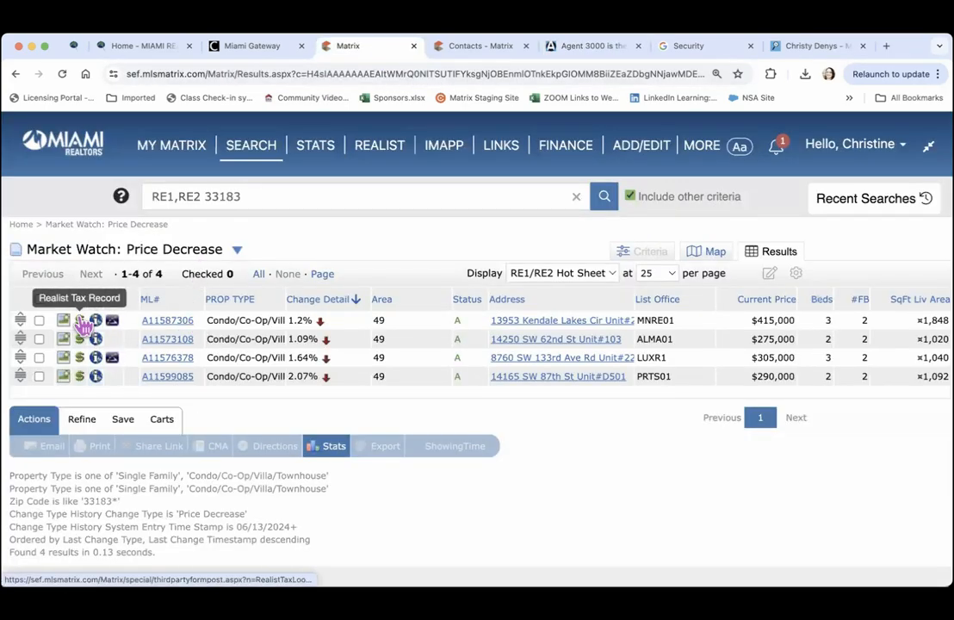
pyautogui.click(64, 320)
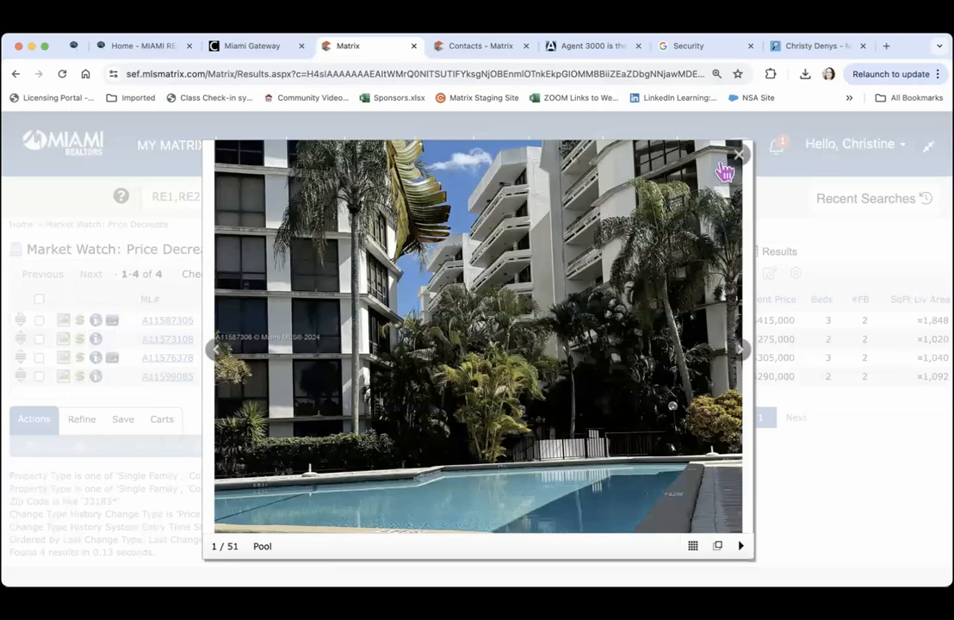
pyautogui.click(738, 162)
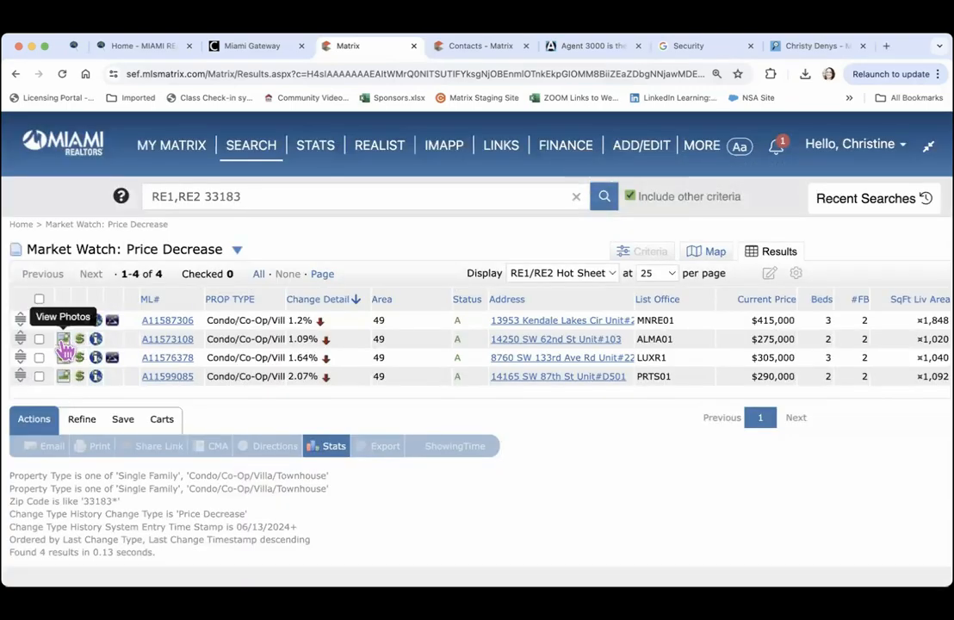
pyautogui.click(64, 339)
pyautogui.click(736, 159)
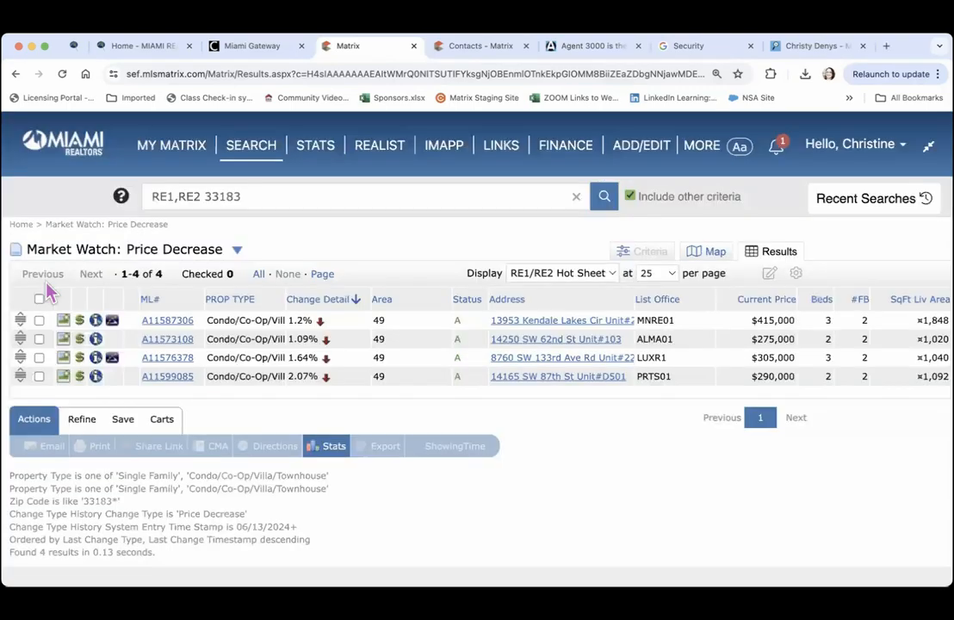
pyautogui.click(62, 377)
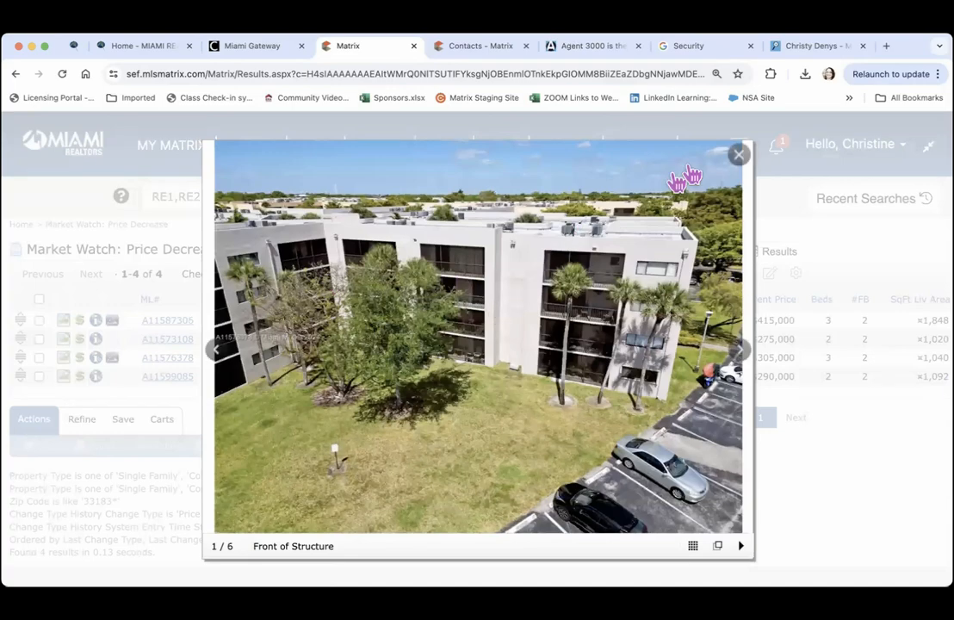
pyautogui.click(729, 160)
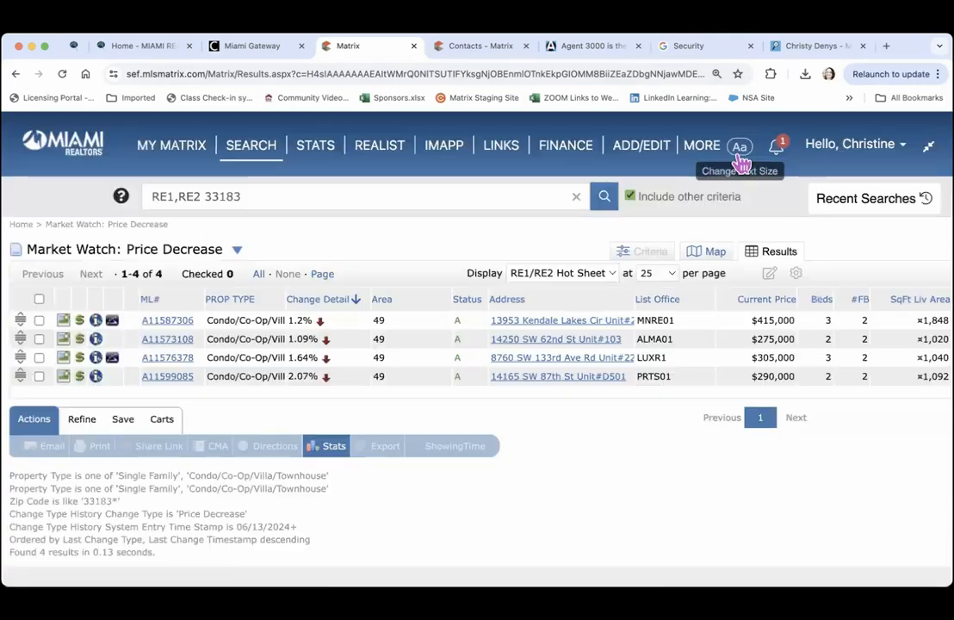
pyautogui.click(64, 378)
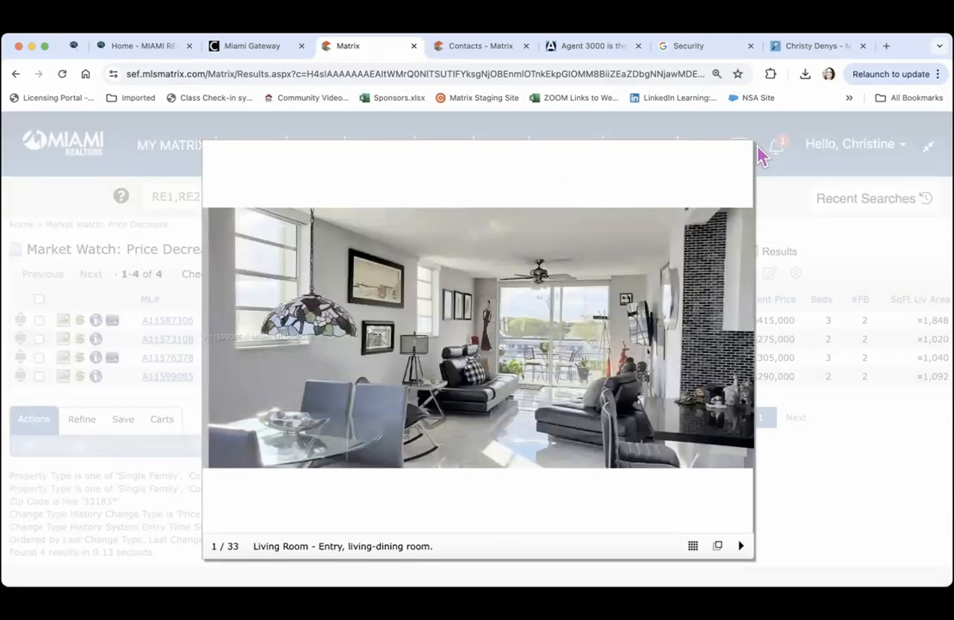
pyautogui.click(740, 160)
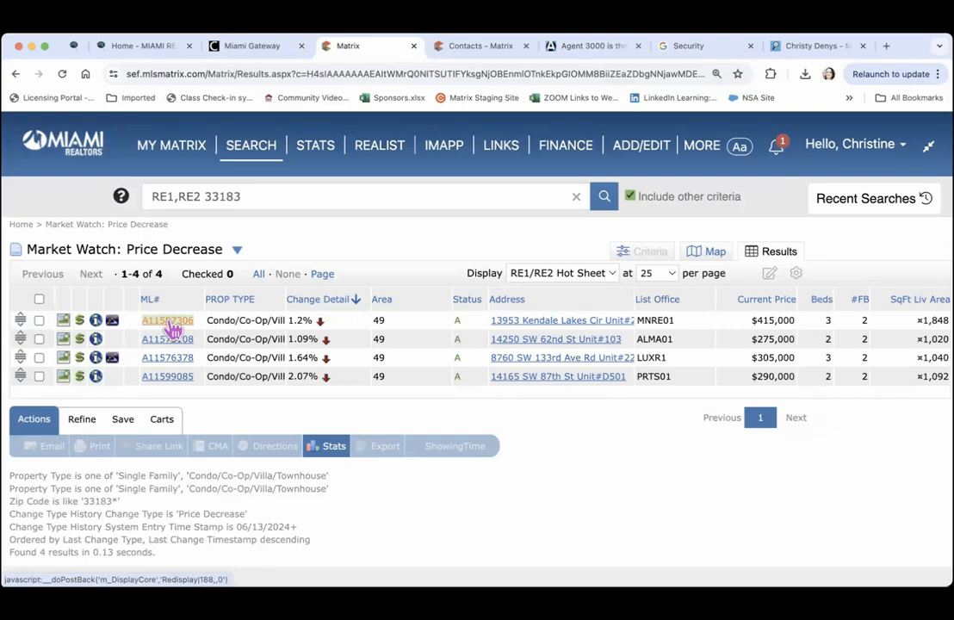
# Add the Kendale Lakes condo A11587306 to the email's MLS numbers
pyautogui.click(569, 45)
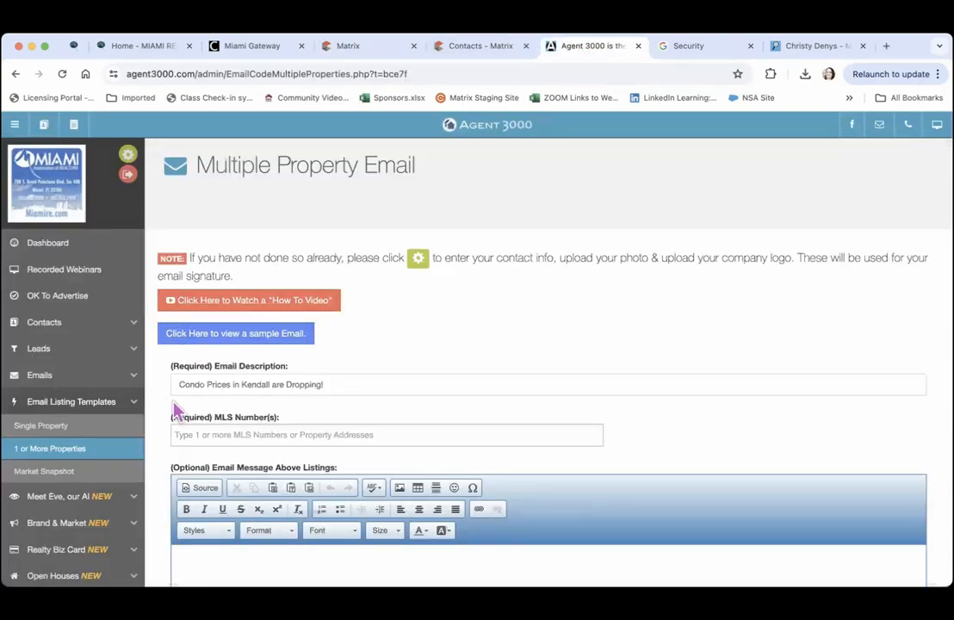
pyautogui.click(184, 439)
pyautogui.write('A11587306')
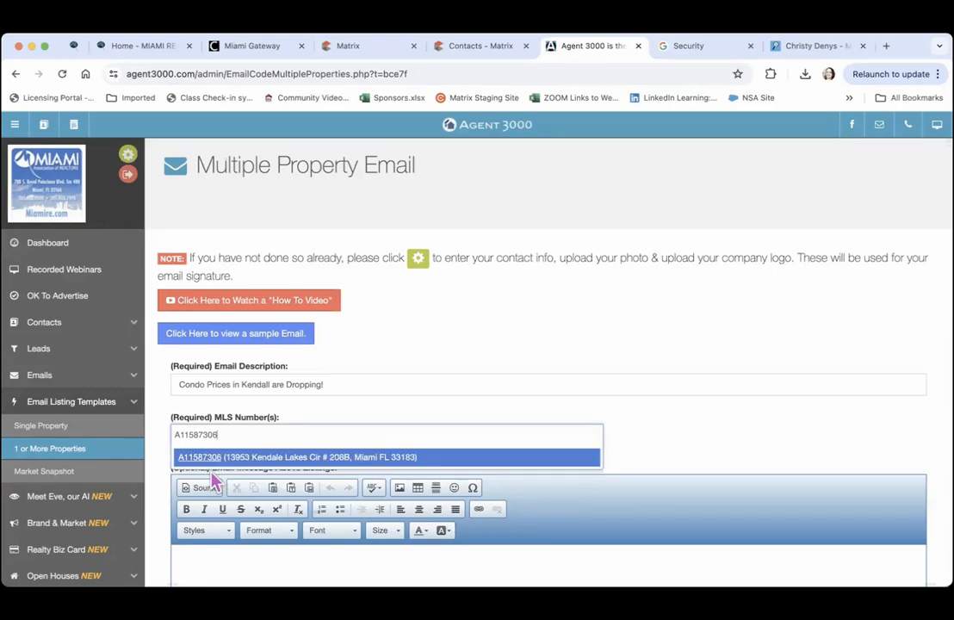
pyautogui.click(204, 457)
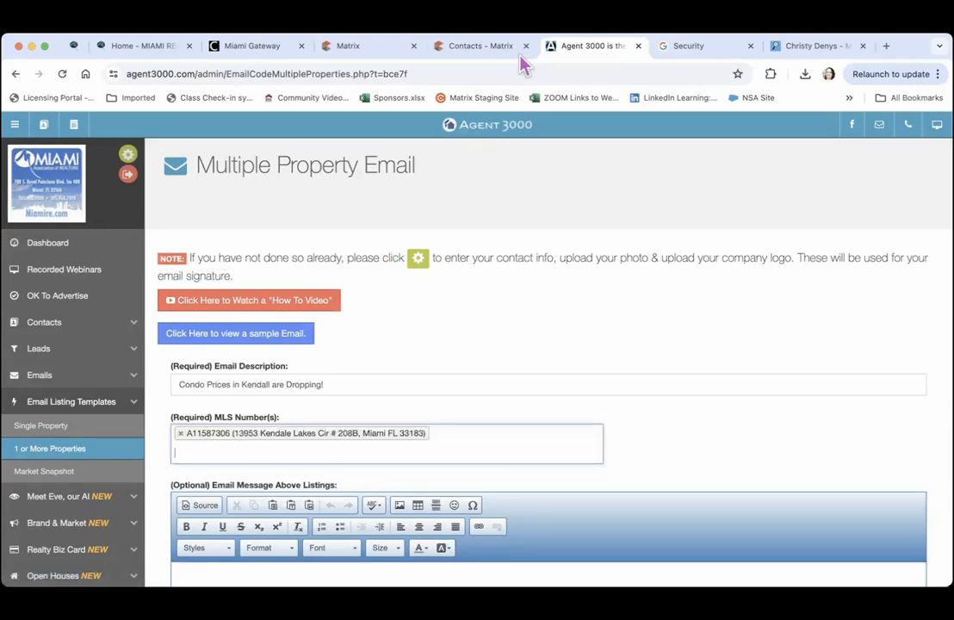
# Copy A11576378 from Matrix's price-decrease results and add it as the second listing
pyautogui.click(484, 47)
pyautogui.click(322, 45)
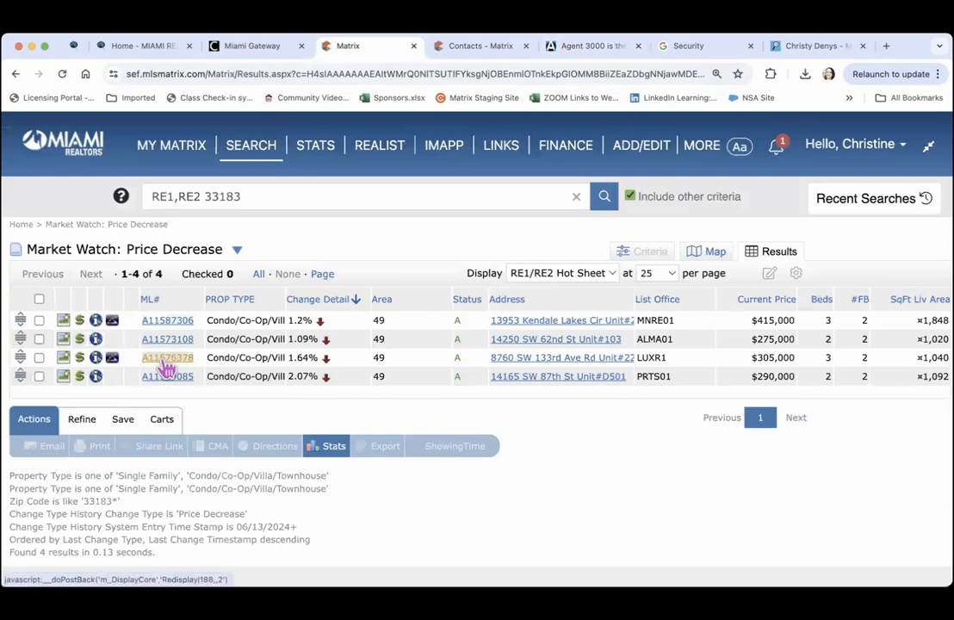
pyautogui.click(556, 46)
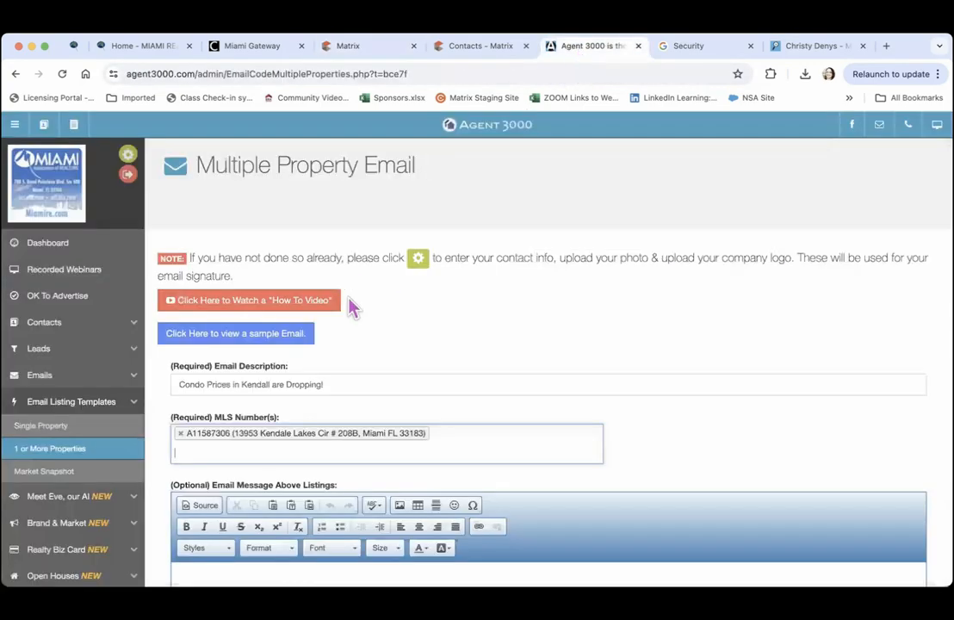
pyautogui.click(210, 445)
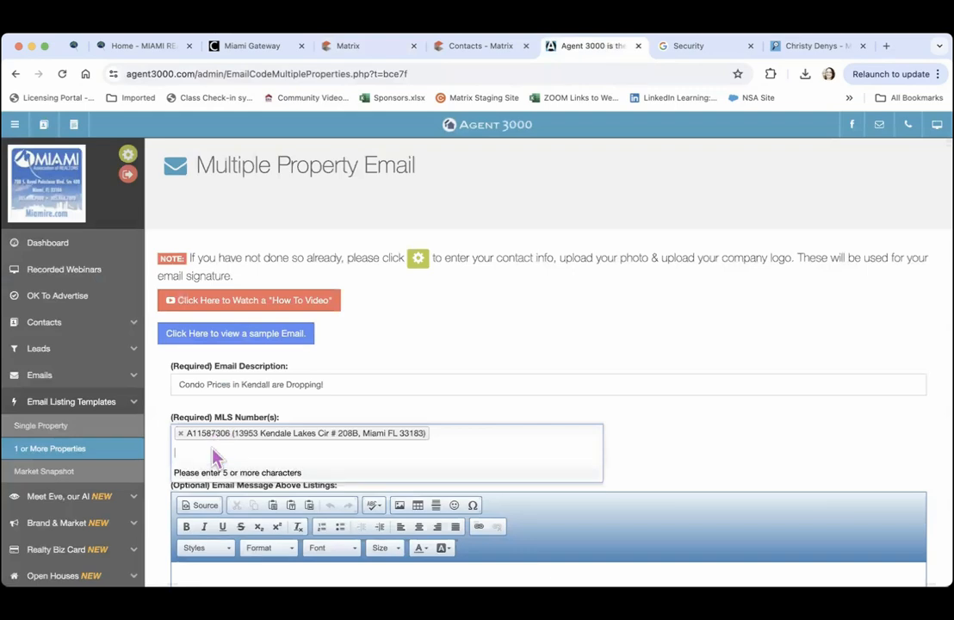
pyautogui.write('A11576378')
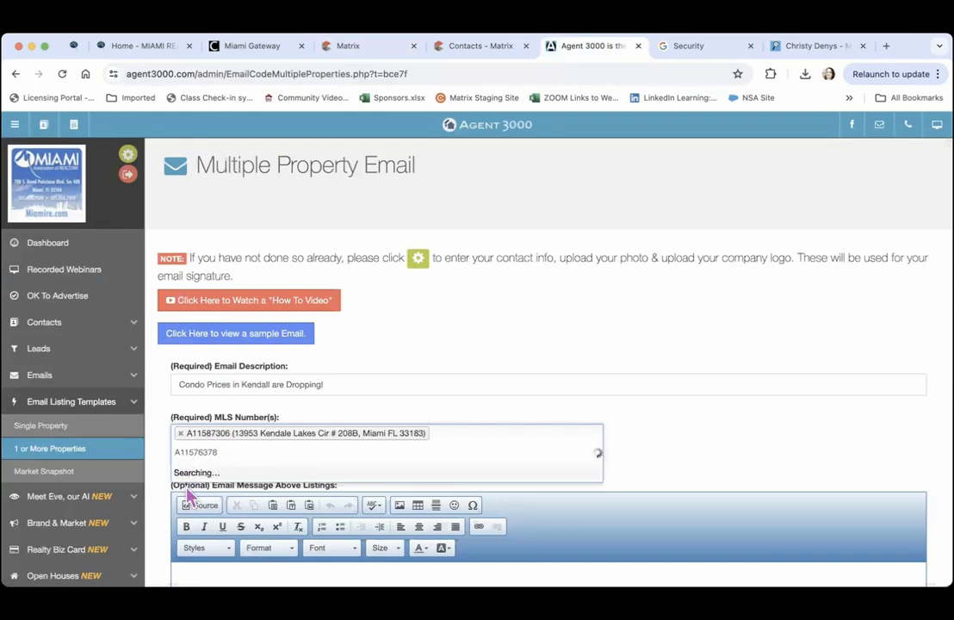
pyautogui.click(187, 475)
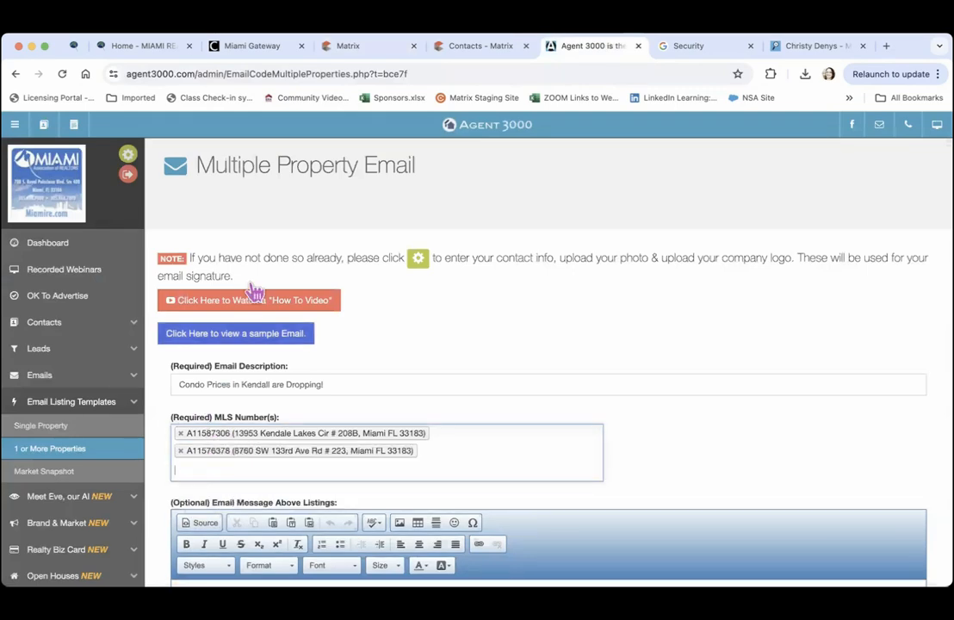
# Copy A11599085 from Matrix and add it as the third listing
pyautogui.click(362, 47)
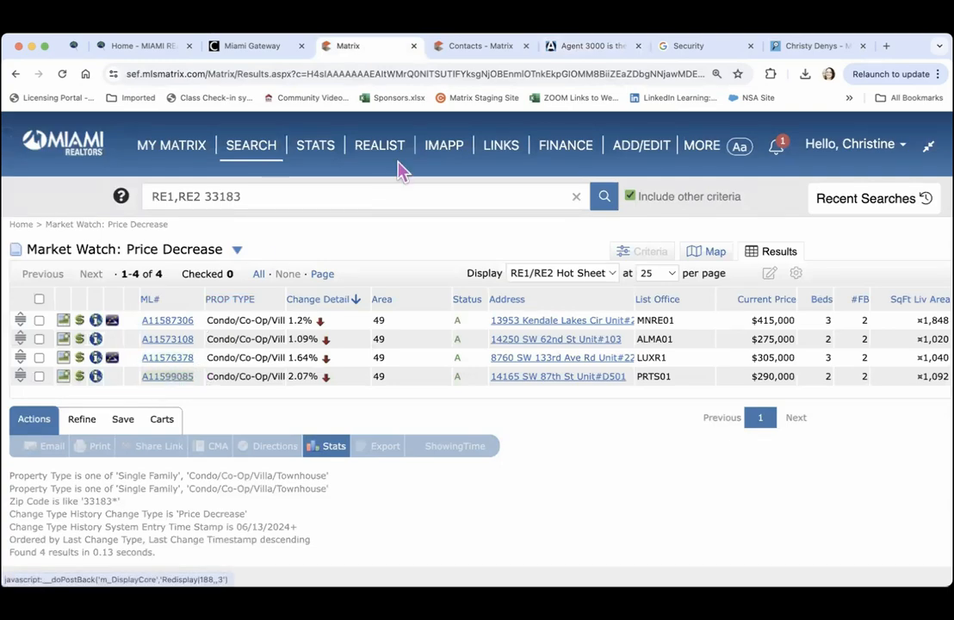
pyautogui.click(568, 45)
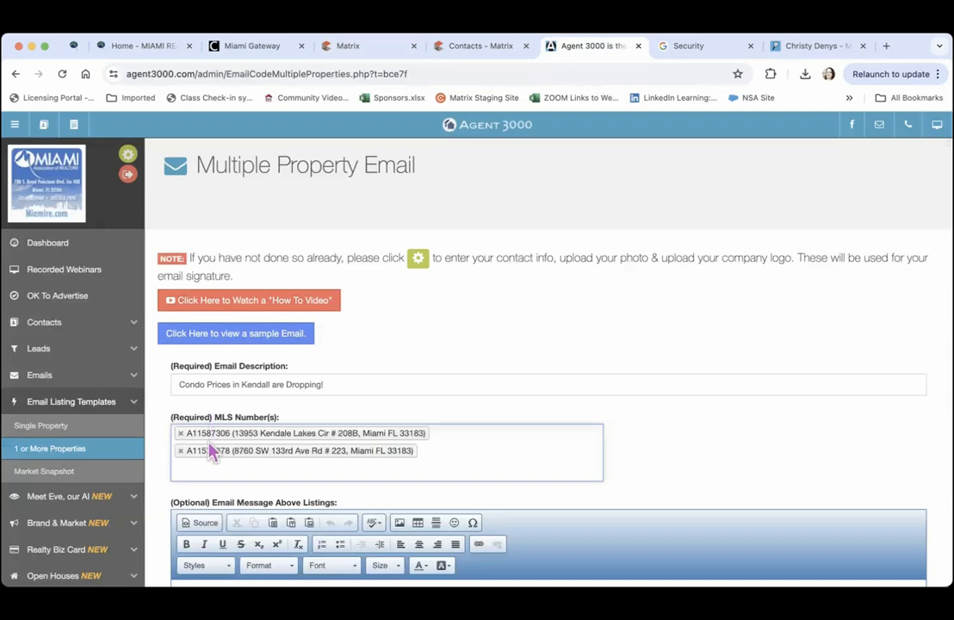
pyautogui.click(191, 476)
pyautogui.write('A11599085')
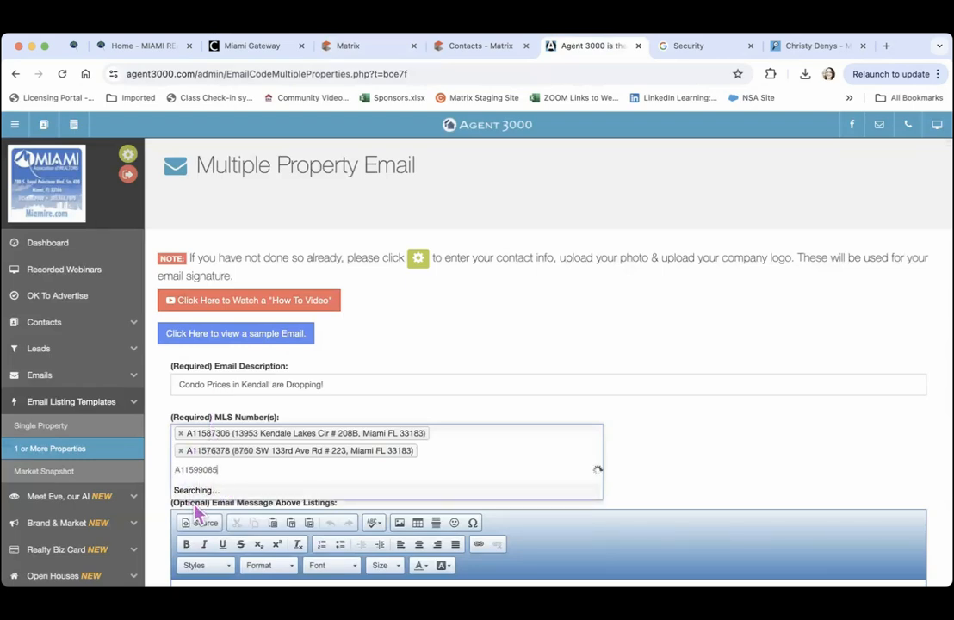
pyautogui.click(189, 495)
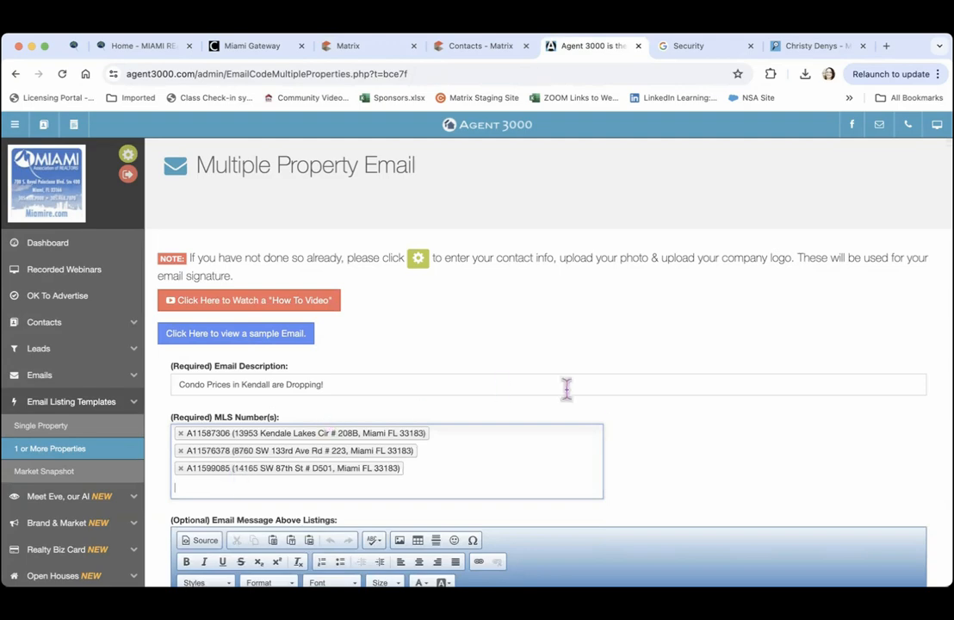
# Save the 'Condo Prices in Kendall are Dropping!' email with Create Email and dismiss the confirmation
pyautogui.scroll(-5, 633, 439)
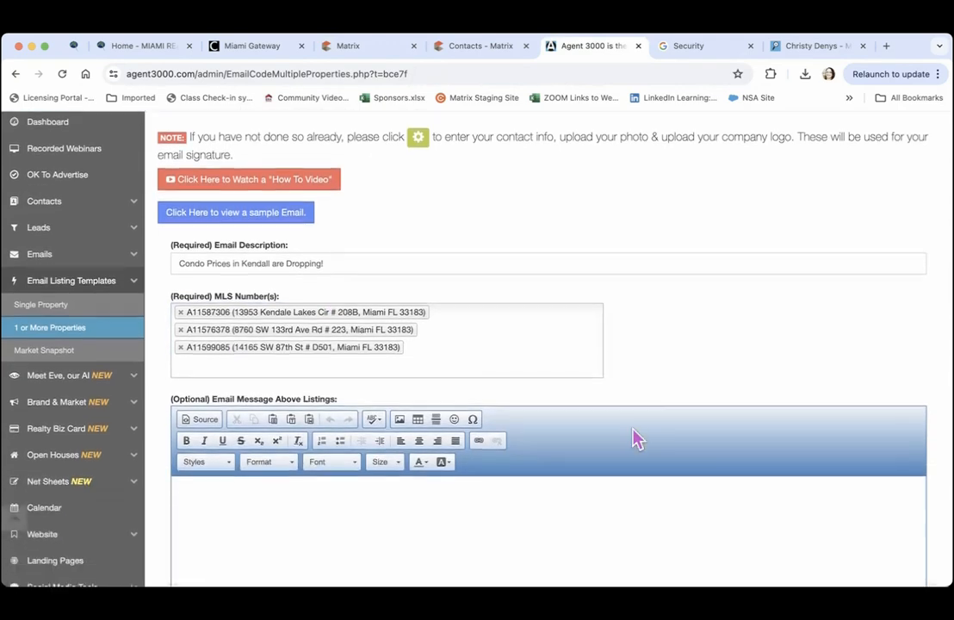
pyautogui.scroll(-1, 631, 425)
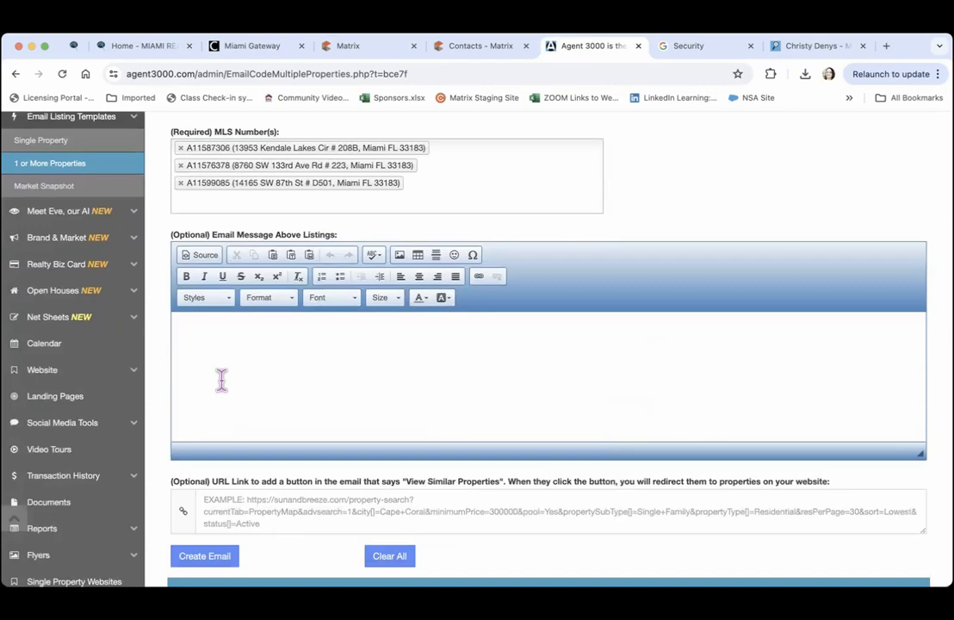
pyautogui.click(208, 348)
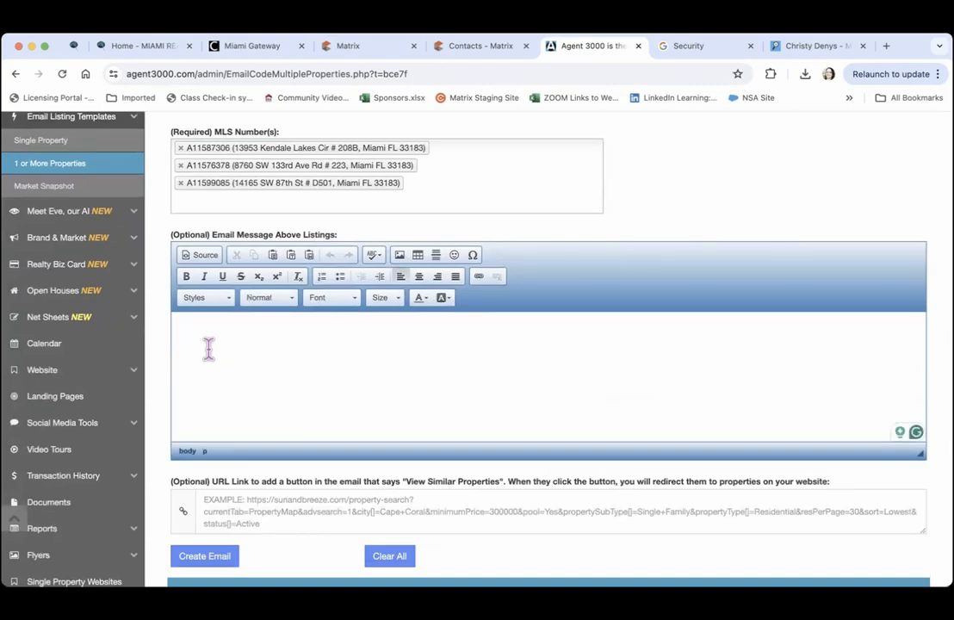
pyautogui.scroll(-5, 699, 226)
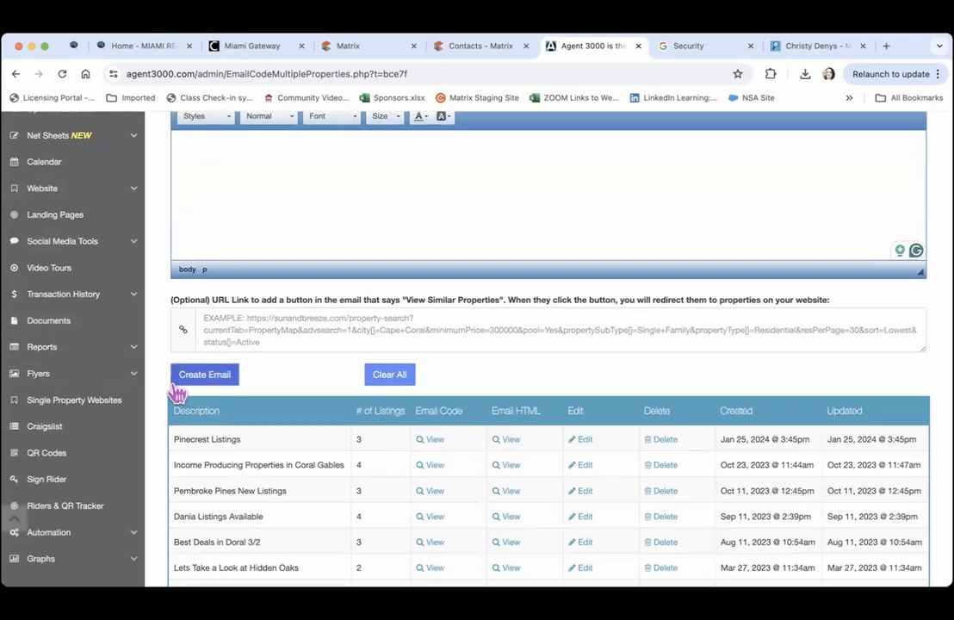
pyautogui.click(207, 382)
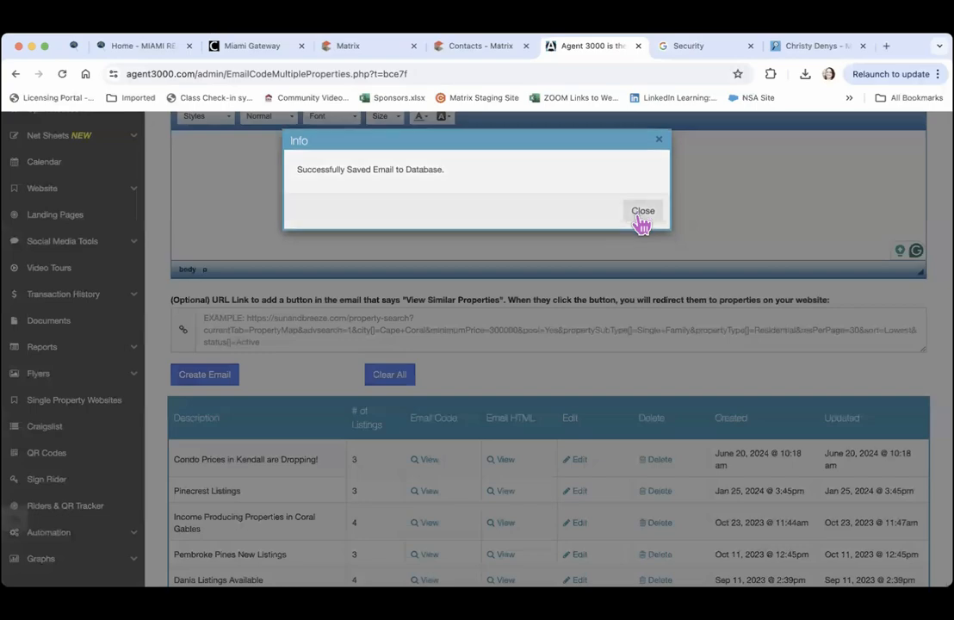
pyautogui.click(641, 213)
pyautogui.scroll(-2, 522, 387)
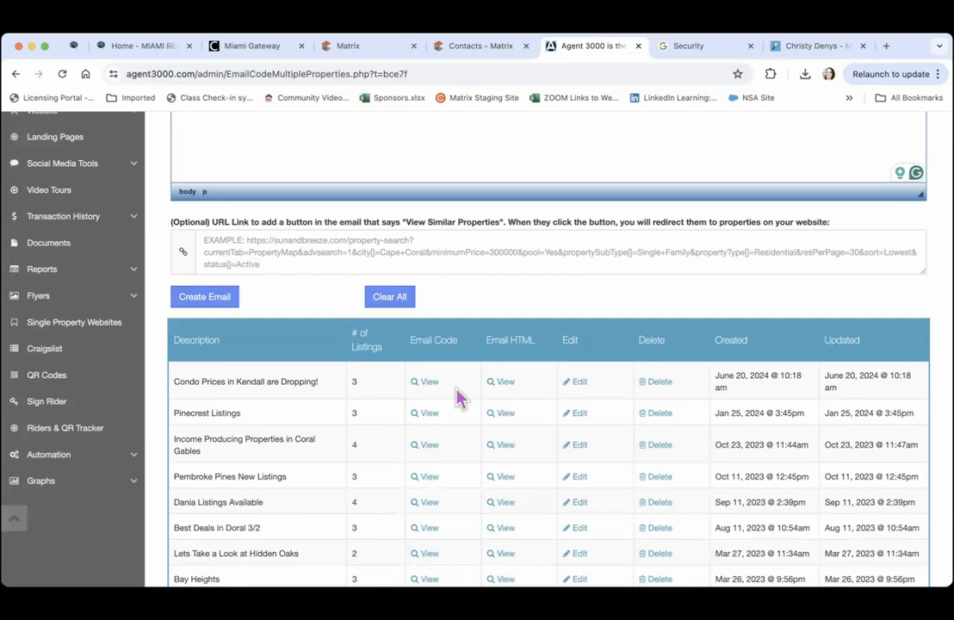
pyautogui.click(501, 384)
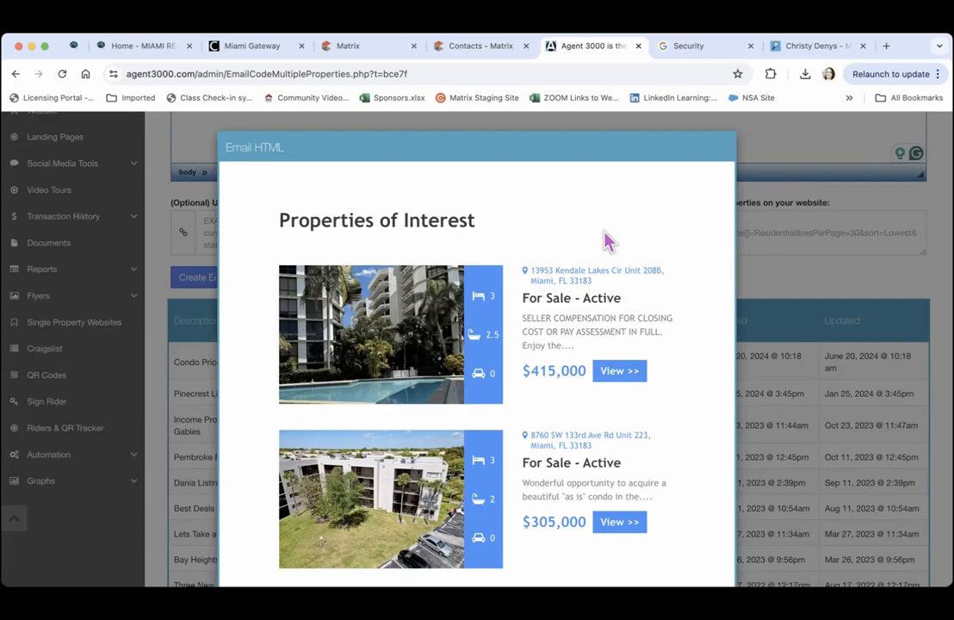
pyautogui.scroll(-5, 605, 241)
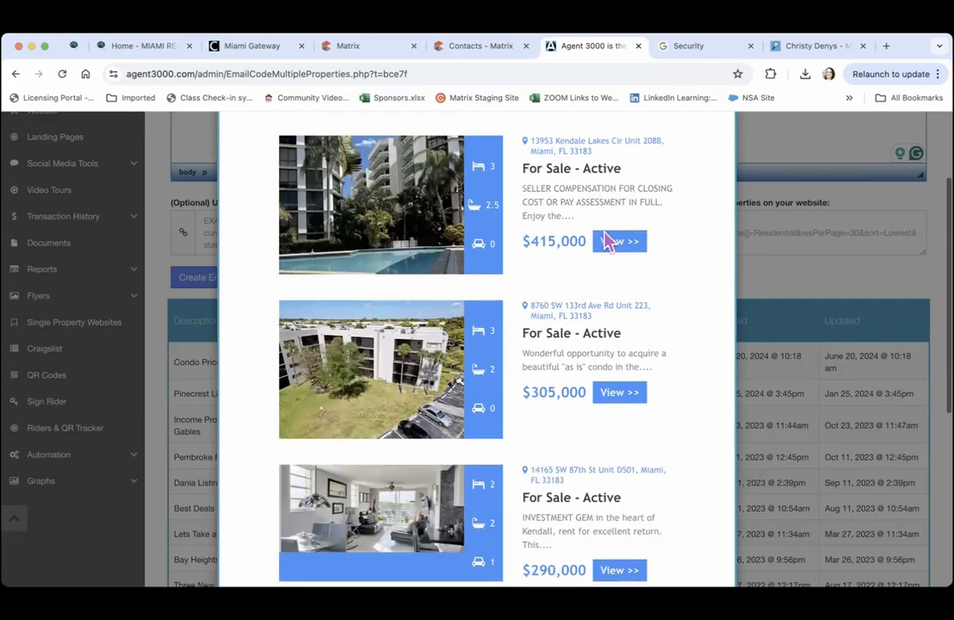
pyautogui.scroll(-5, 605, 241)
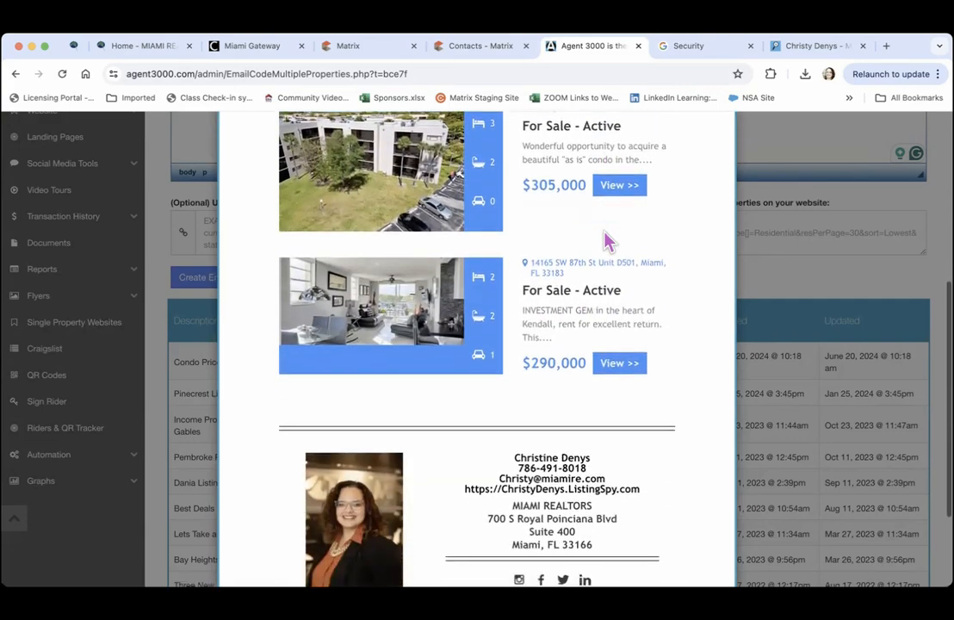
pyautogui.scroll(-3, 605, 241)
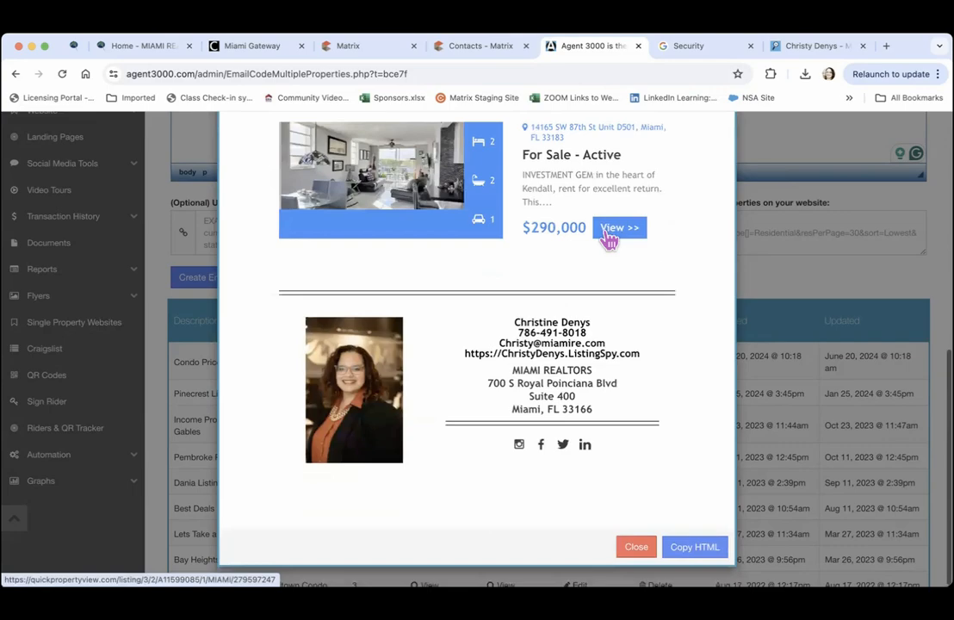
pyautogui.scroll(1, 608, 240)
pyautogui.scroll(-1, 609, 240)
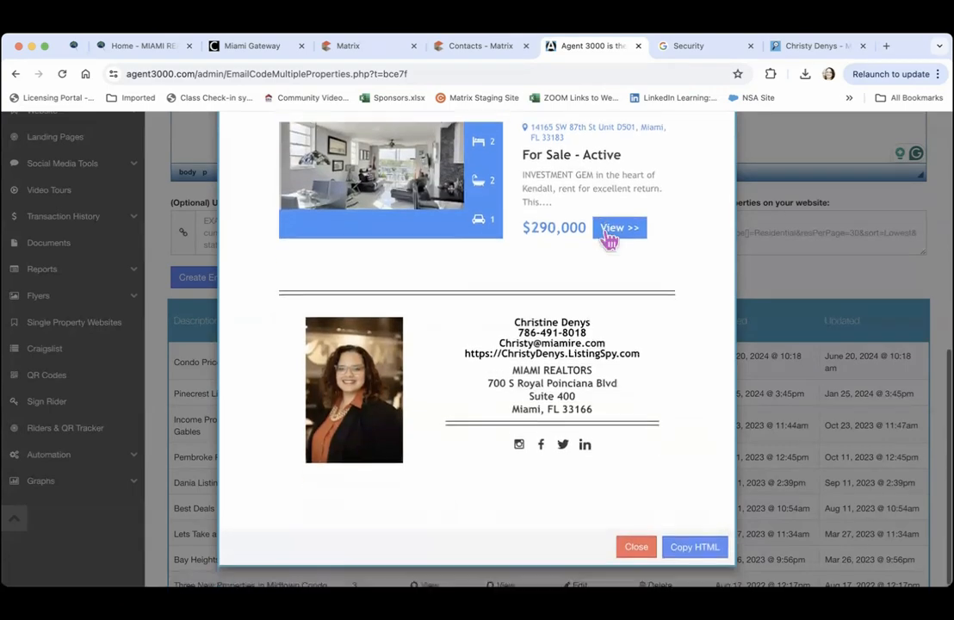
pyautogui.click(635, 549)
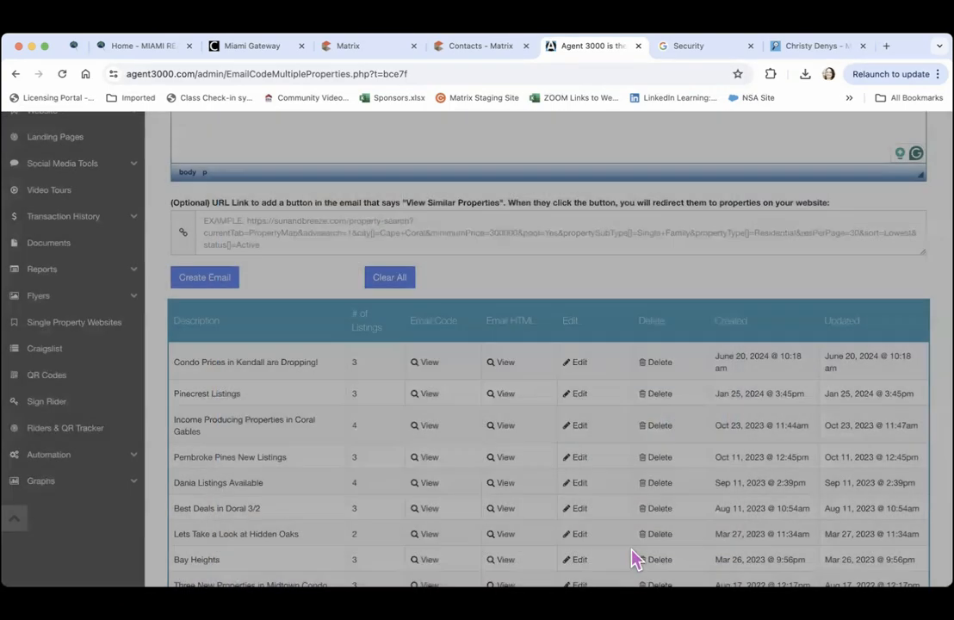
pyautogui.scroll(9, 632, 275)
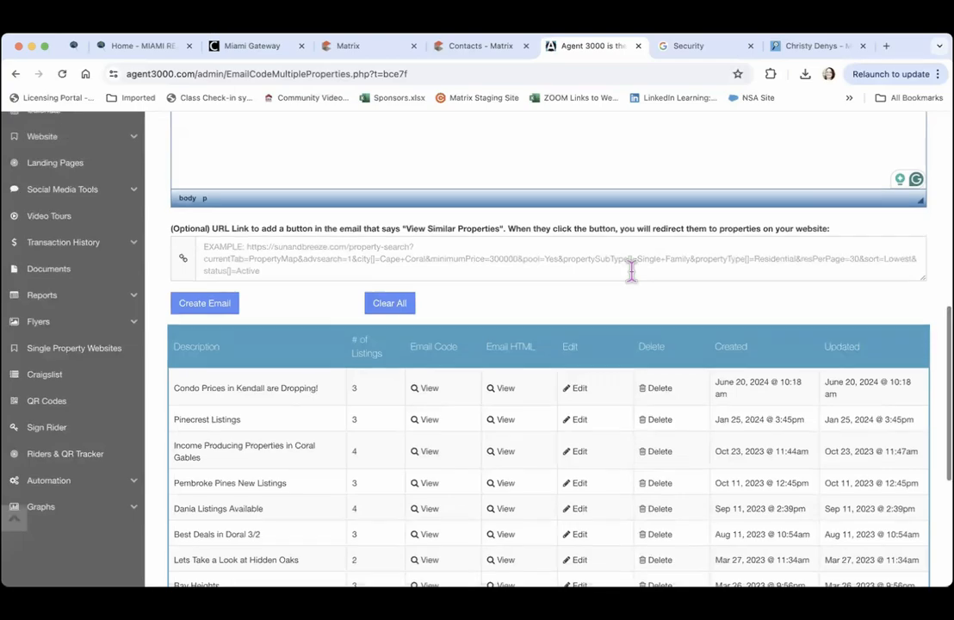
pyautogui.scroll(2, 632, 284)
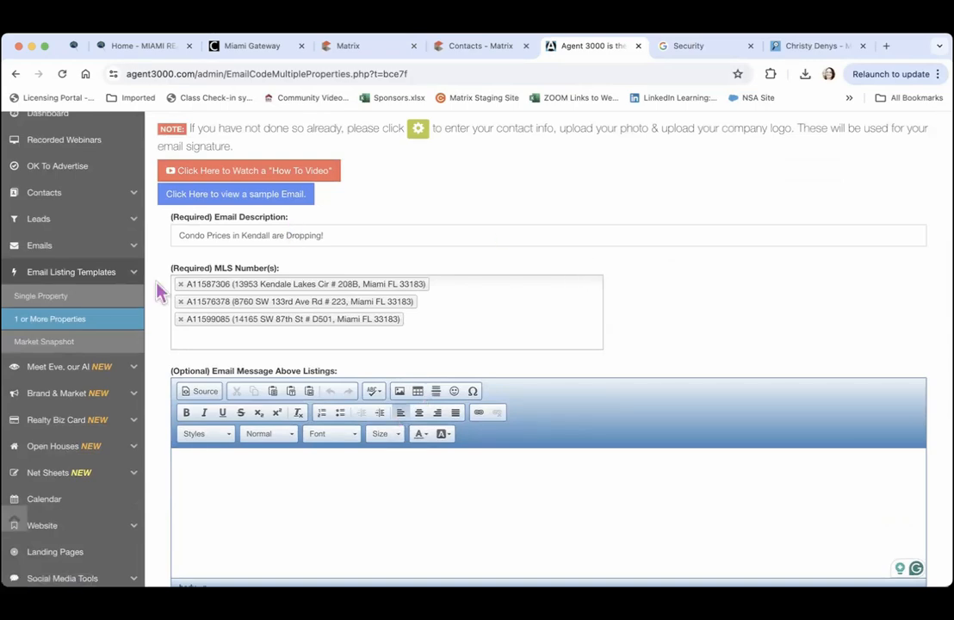
# Open the Market Snapshot template, scroll through its sample email, then close the sample
pyautogui.click(43, 345)
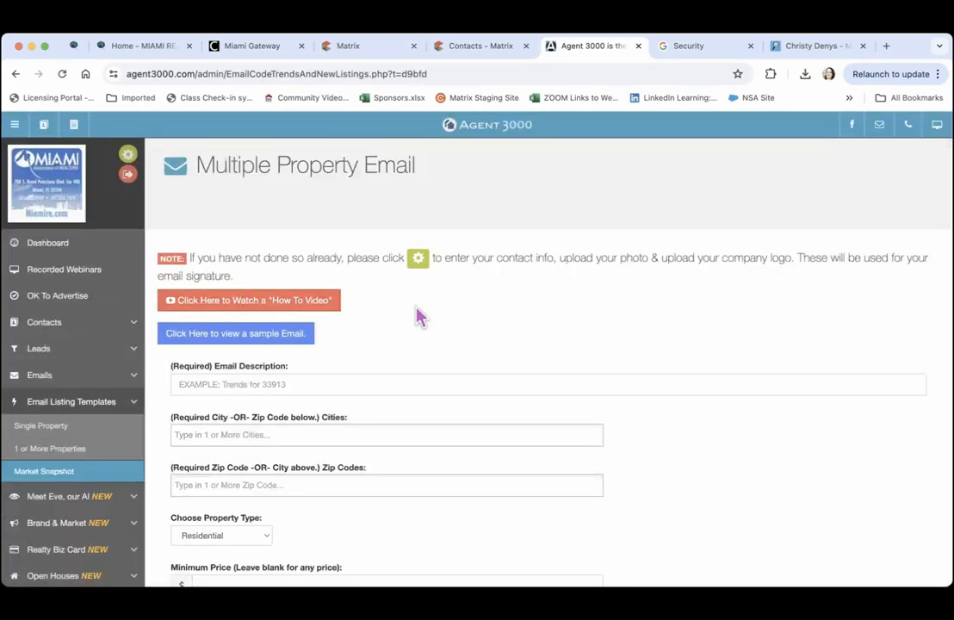
pyautogui.scroll(-3, 433, 323)
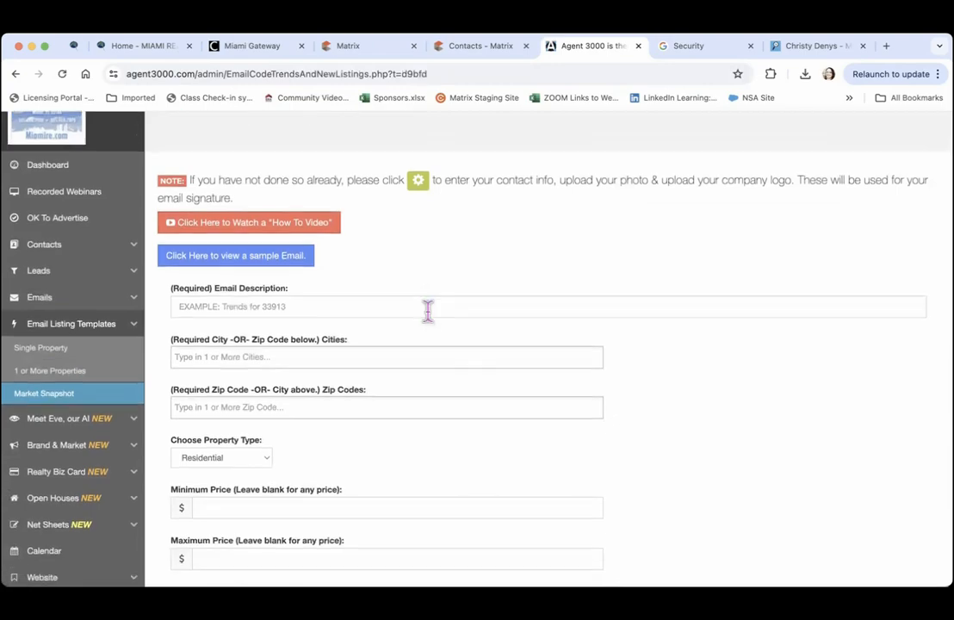
pyautogui.scroll(-1, 433, 323)
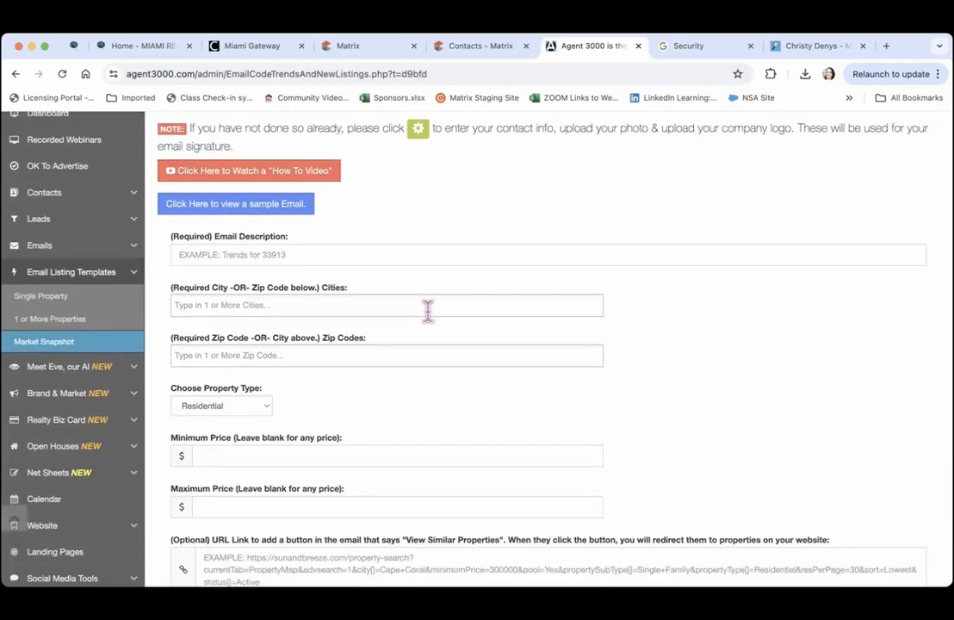
pyautogui.click(251, 212)
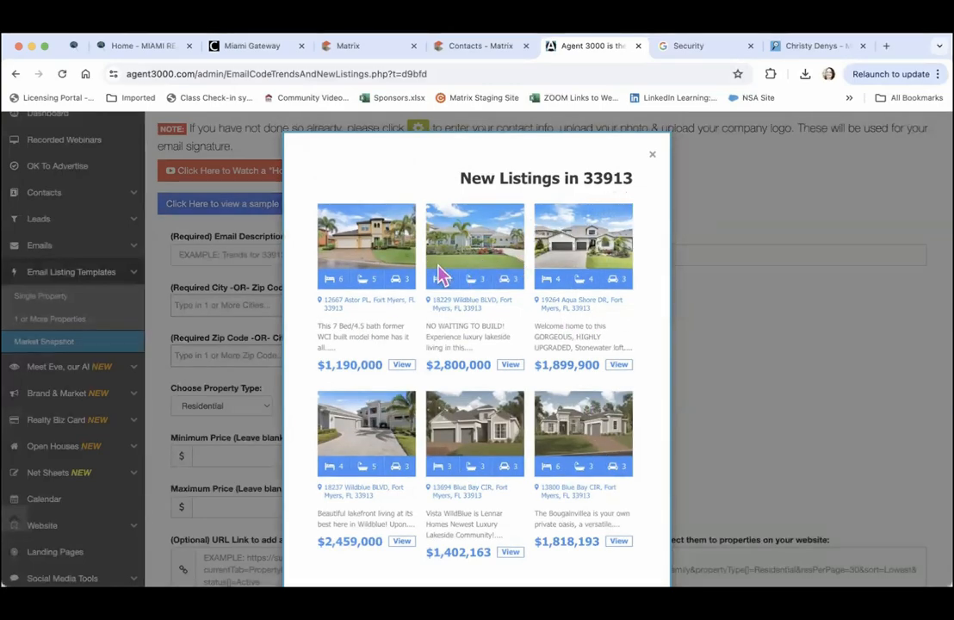
pyautogui.scroll(-3, 537, 378)
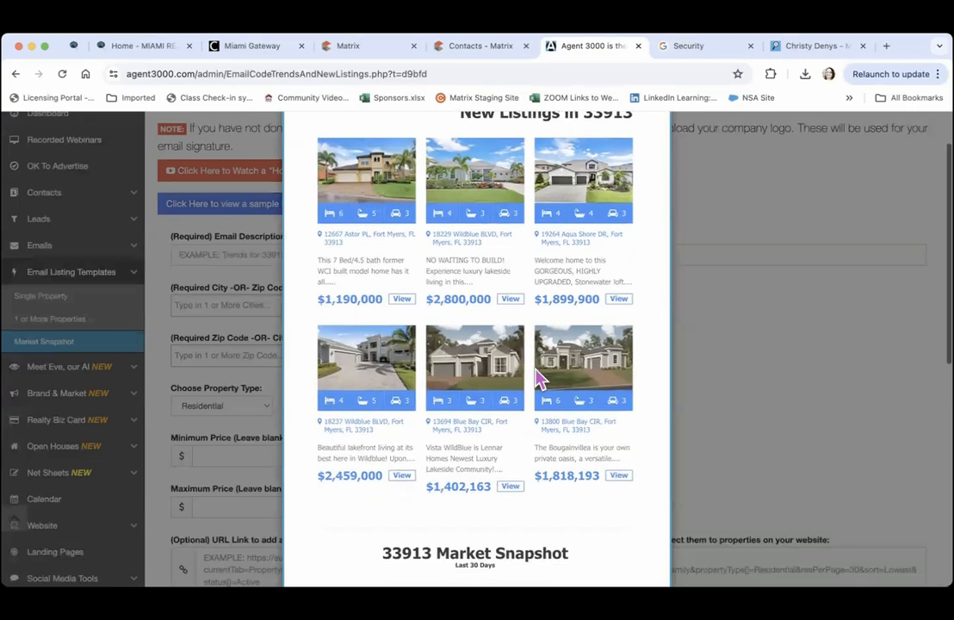
pyautogui.scroll(-5, 537, 379)
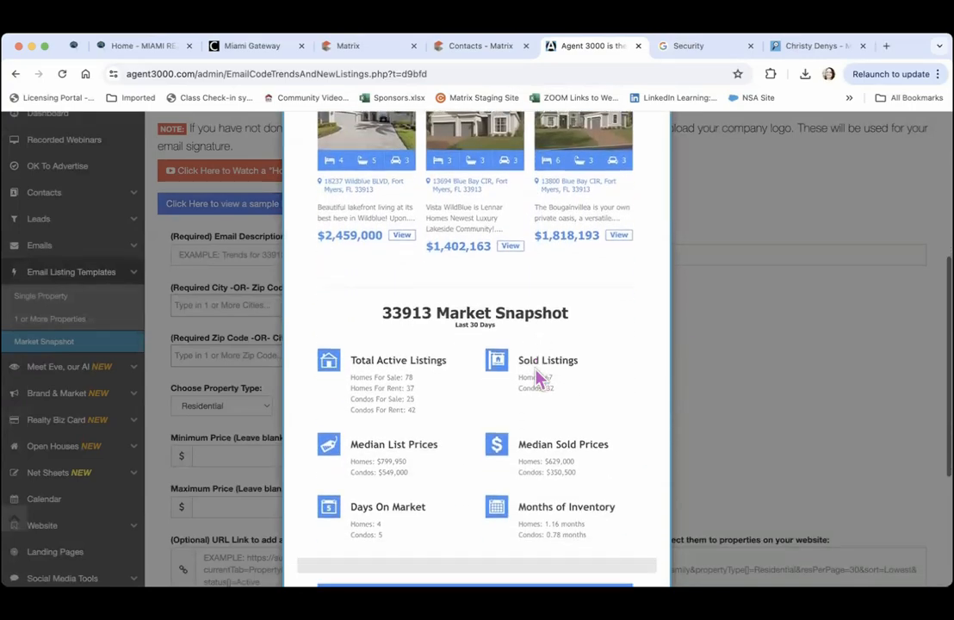
pyautogui.scroll(-3, 537, 379)
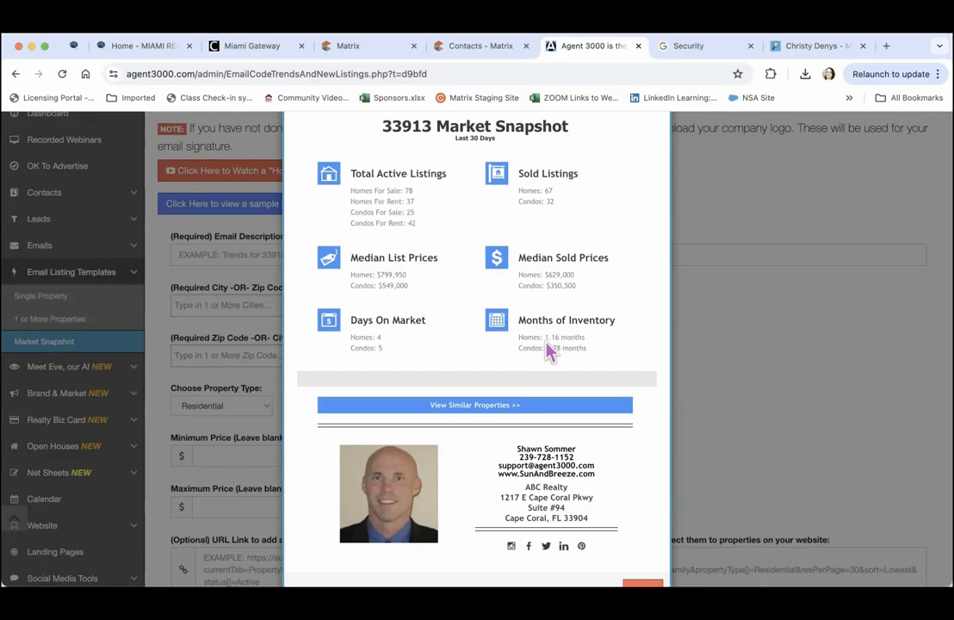
pyautogui.scroll(-1, 550, 349)
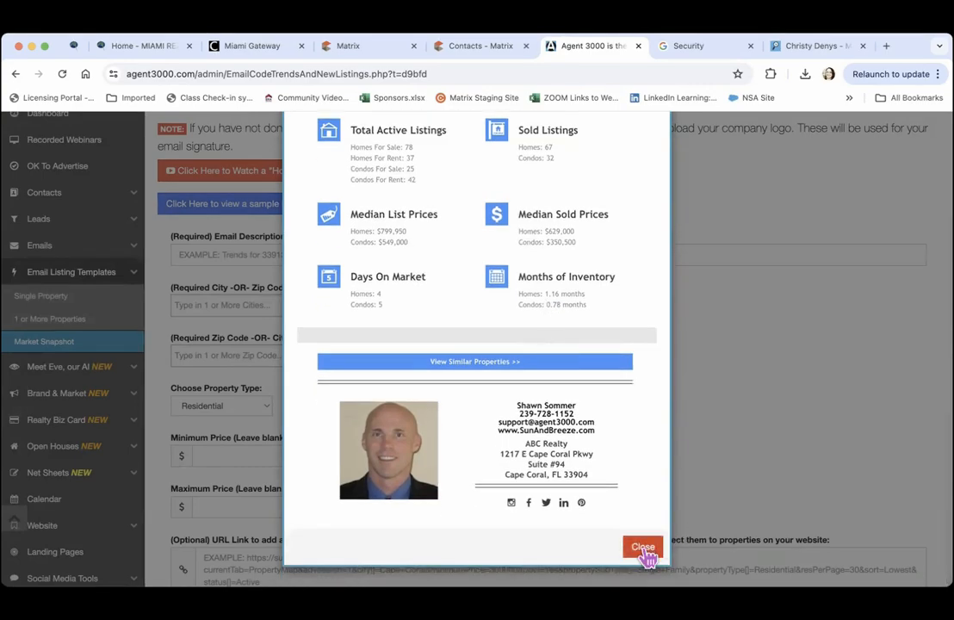
pyautogui.click(648, 555)
pyautogui.scroll(3, 723, 373)
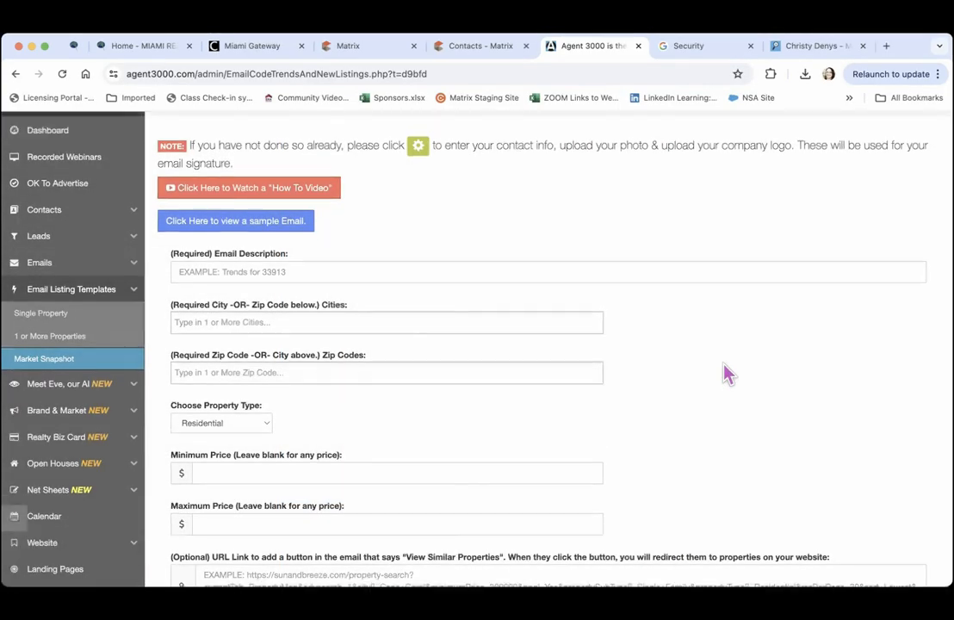
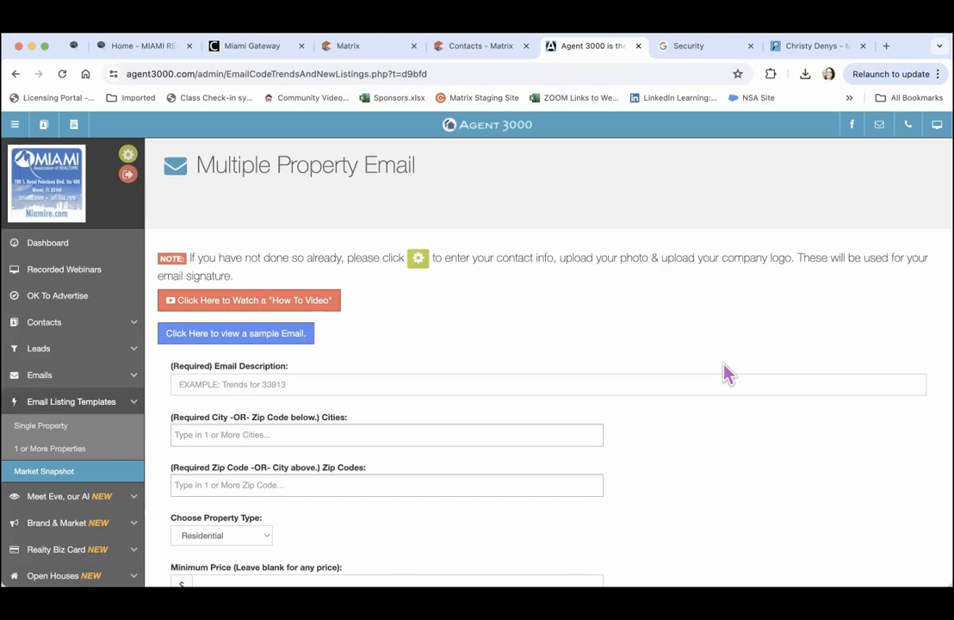
# Enter 'Market Trends 33158' as the email description
pyautogui.click(188, 385)
pyautogui.write('Market Trends')
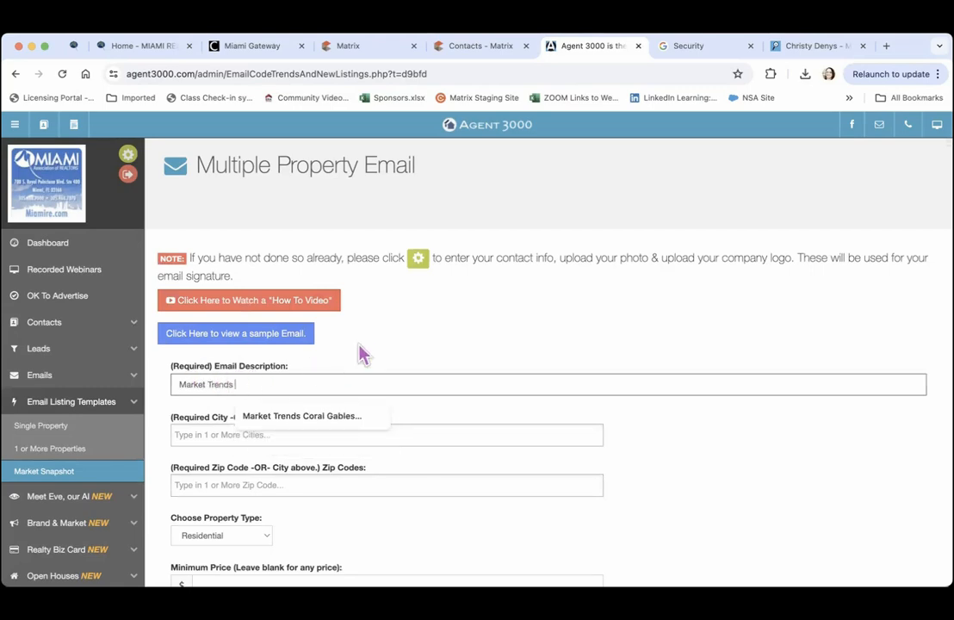
pyautogui.click(379, 353)
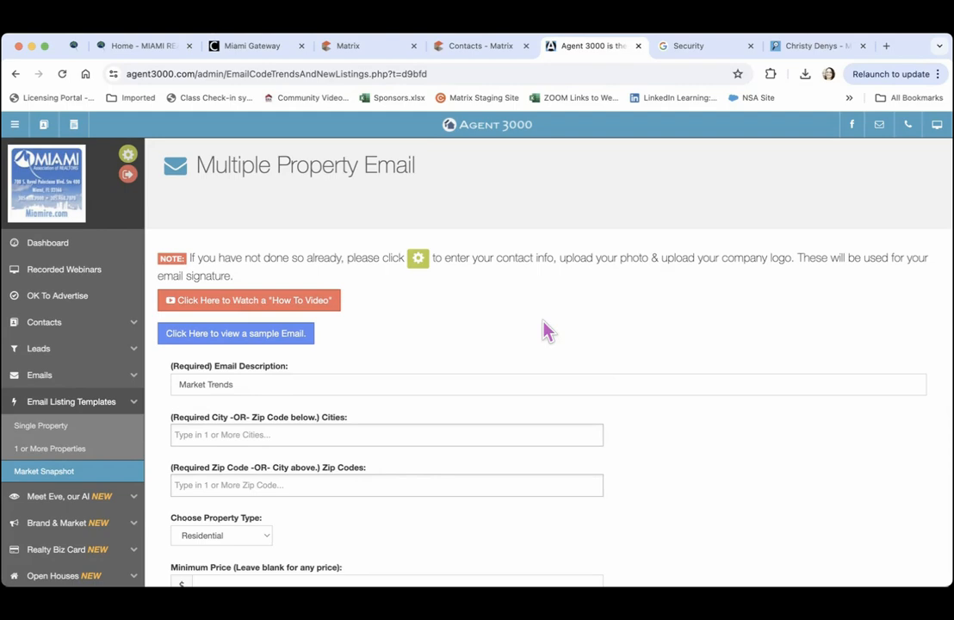
pyautogui.click(290, 385)
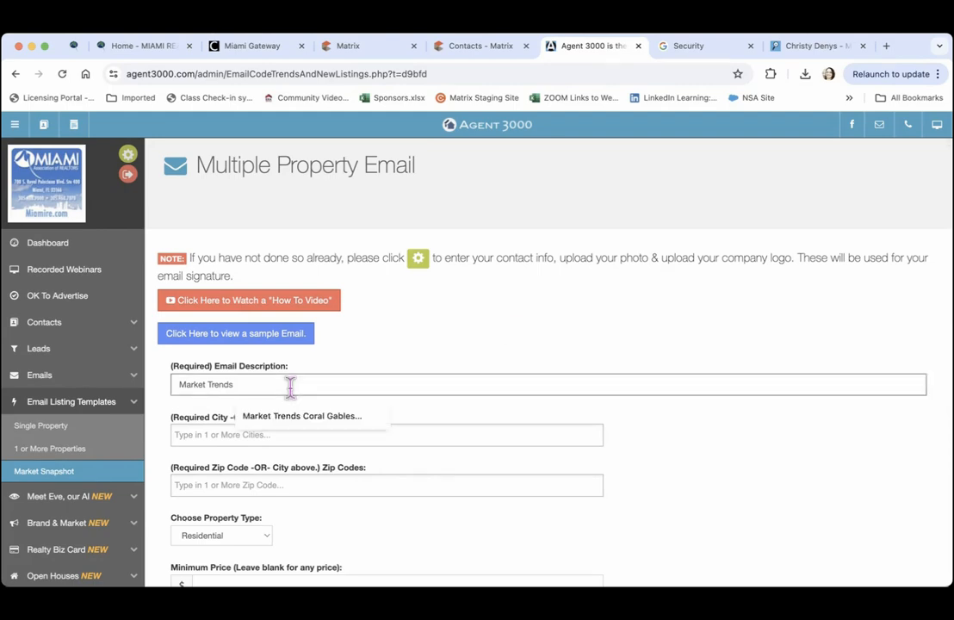
pyautogui.write('33158')
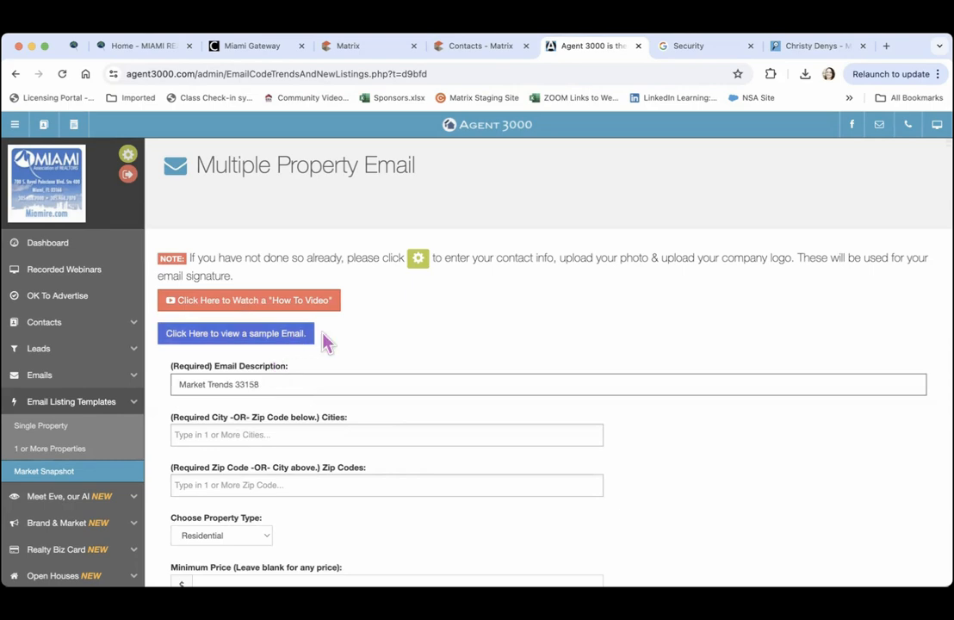
pyautogui.click(382, 348)
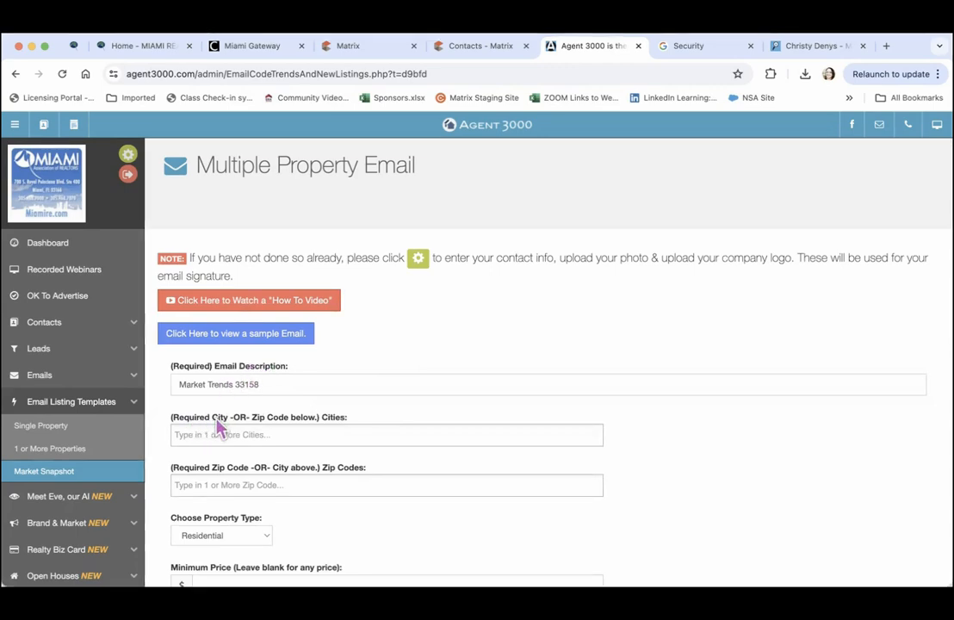
# Add zip code 33158 to the email's zip codes
pyautogui.click(201, 487)
pyautogui.write('331')
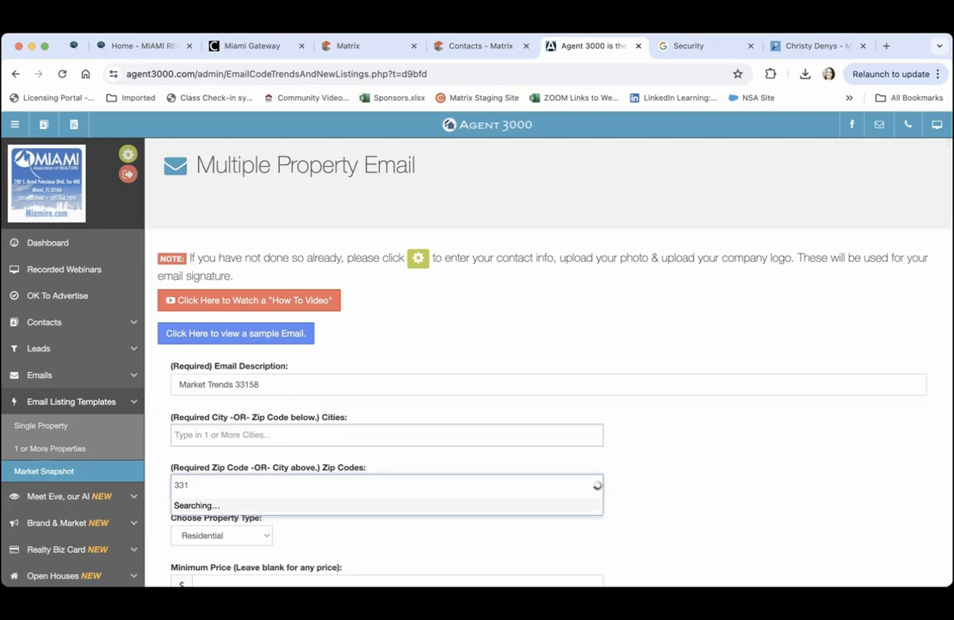
pyautogui.write('58')
pyautogui.click(212, 508)
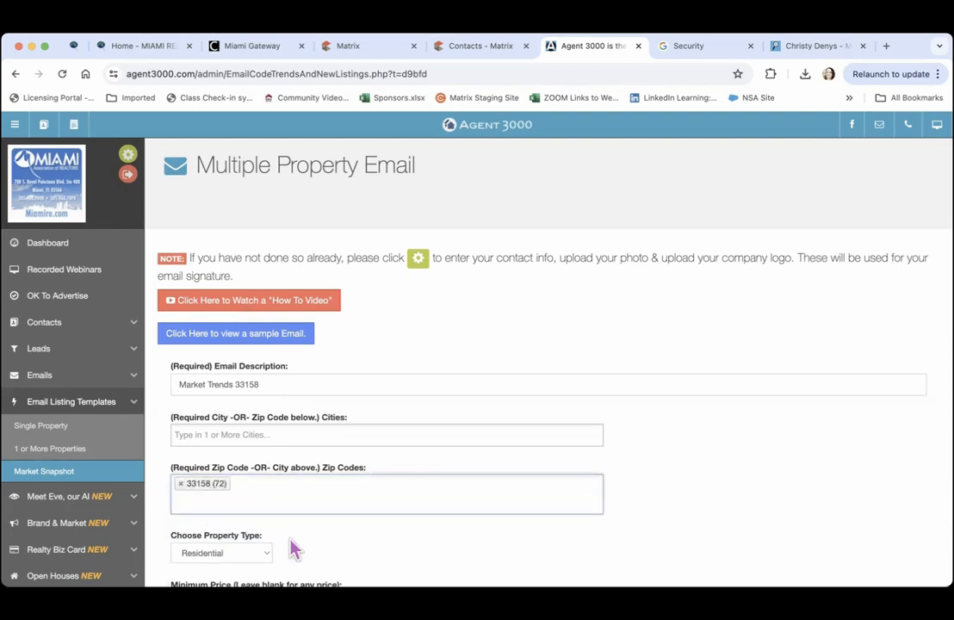
# Keep Residential as property type and set the minimum price to 300,000
pyautogui.scroll(-3, 304, 549)
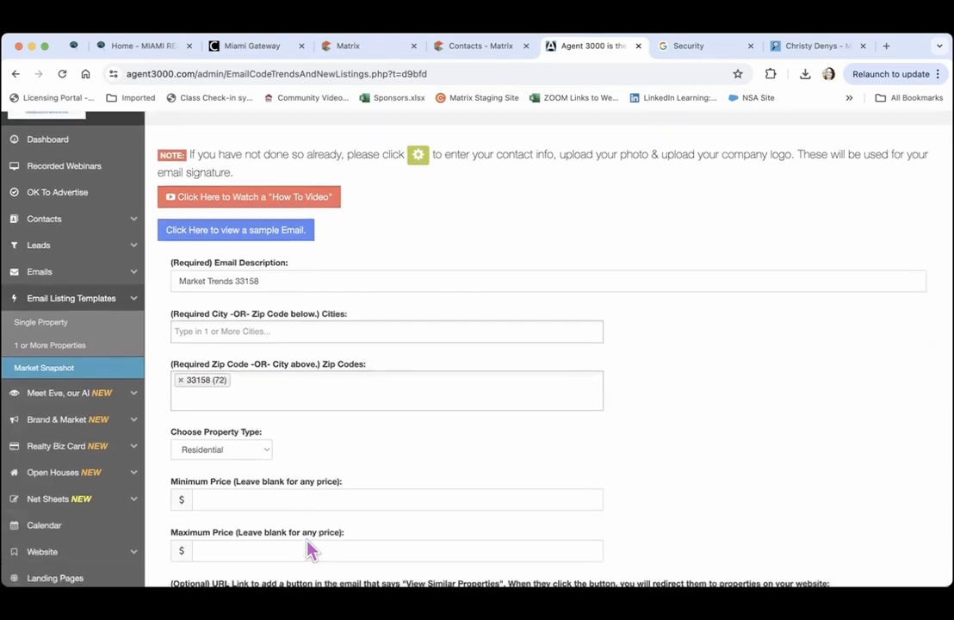
pyautogui.scroll(-2, 308, 550)
pyautogui.click(265, 377)
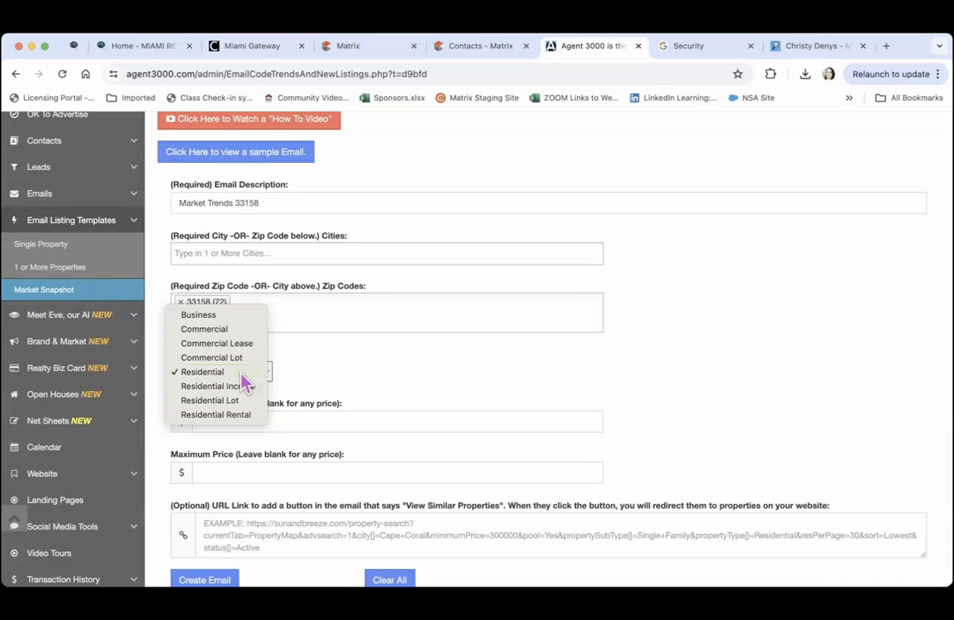
pyautogui.click(250, 374)
pyautogui.scroll(-5, 347, 368)
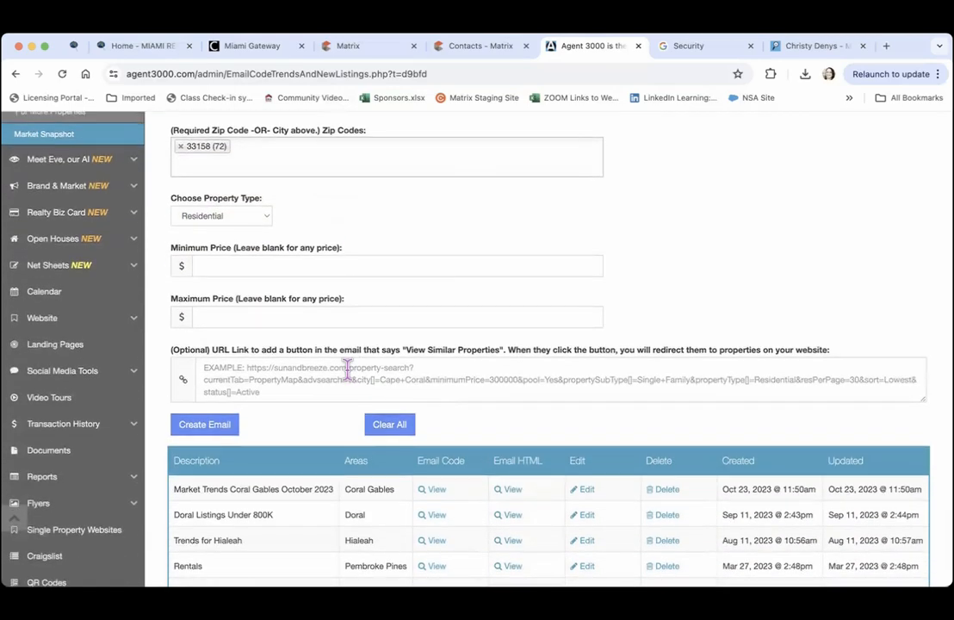
pyautogui.click(308, 268)
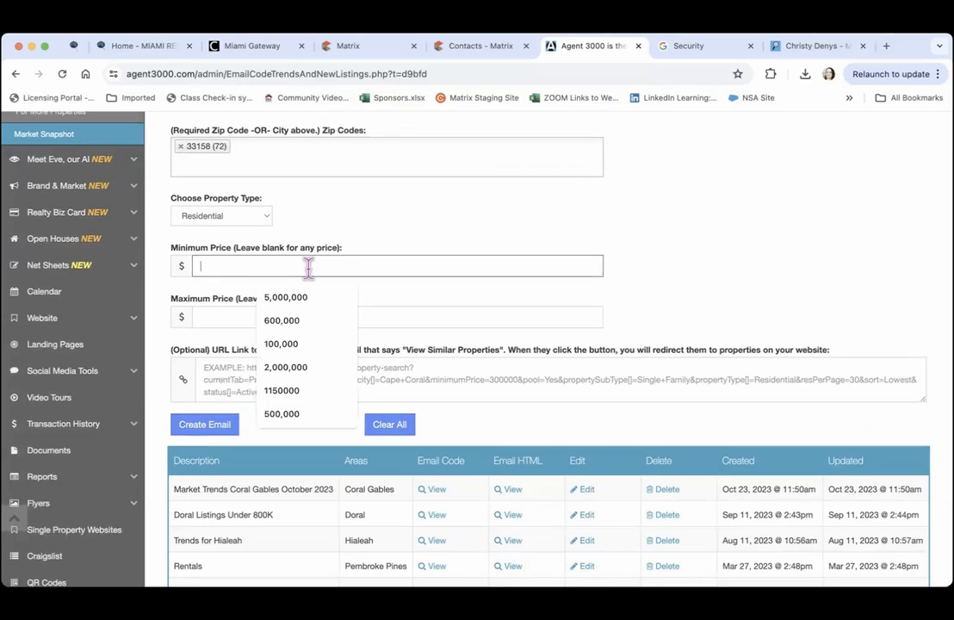
pyautogui.write('300')
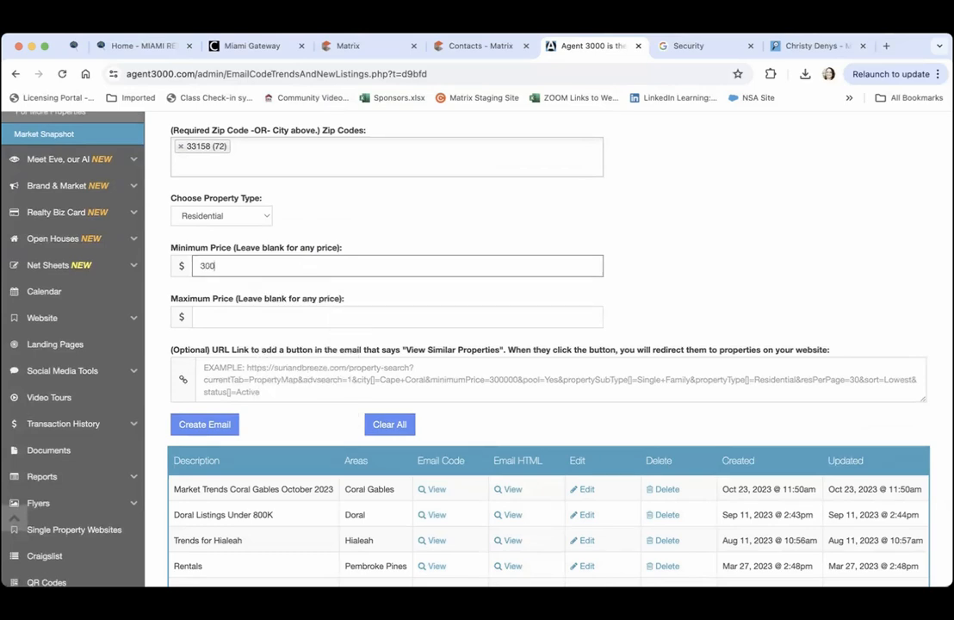
pyautogui.write(',000')
pyautogui.click(379, 216)
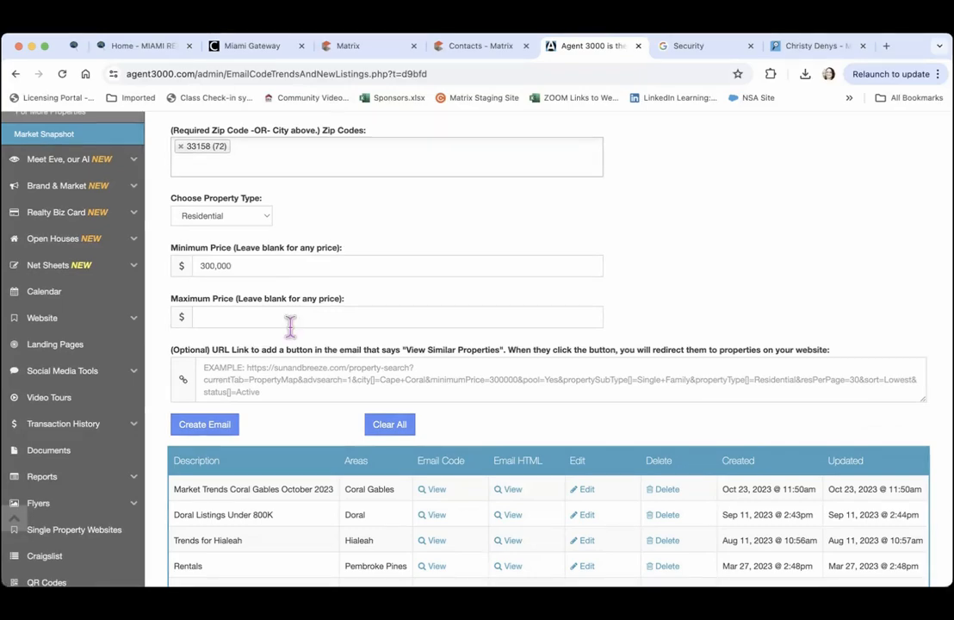
# Save the Market Trends 33158 email with Create Email and dismiss the confirmation
pyautogui.click(206, 427)
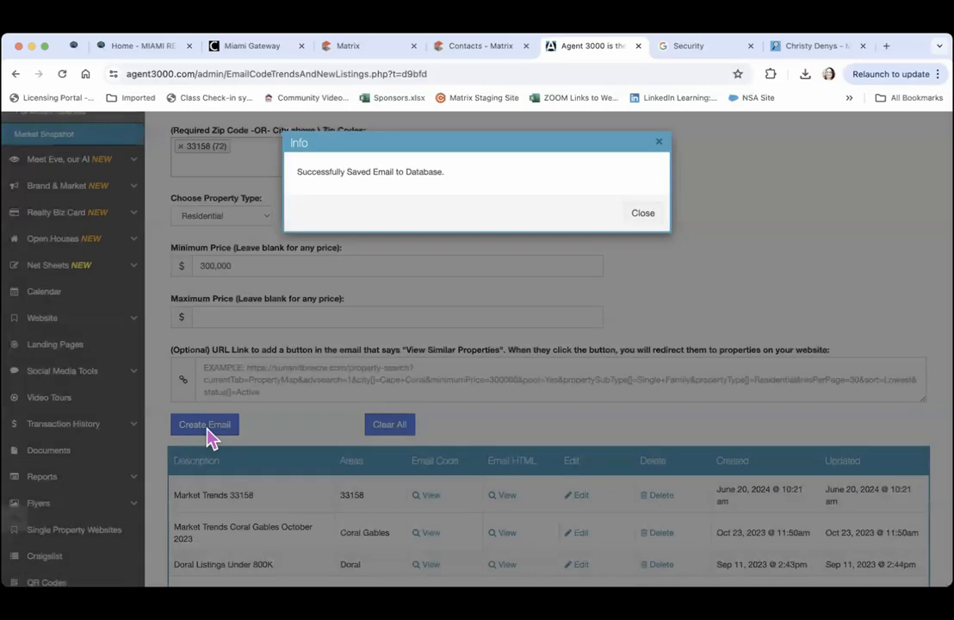
pyautogui.click(643, 215)
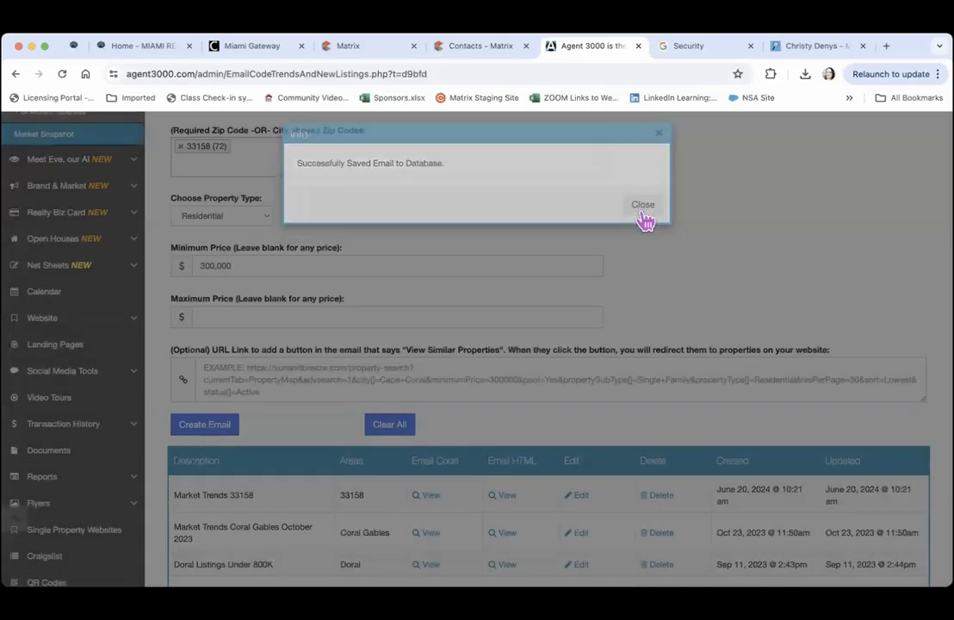
pyautogui.scroll(-8, 531, 421)
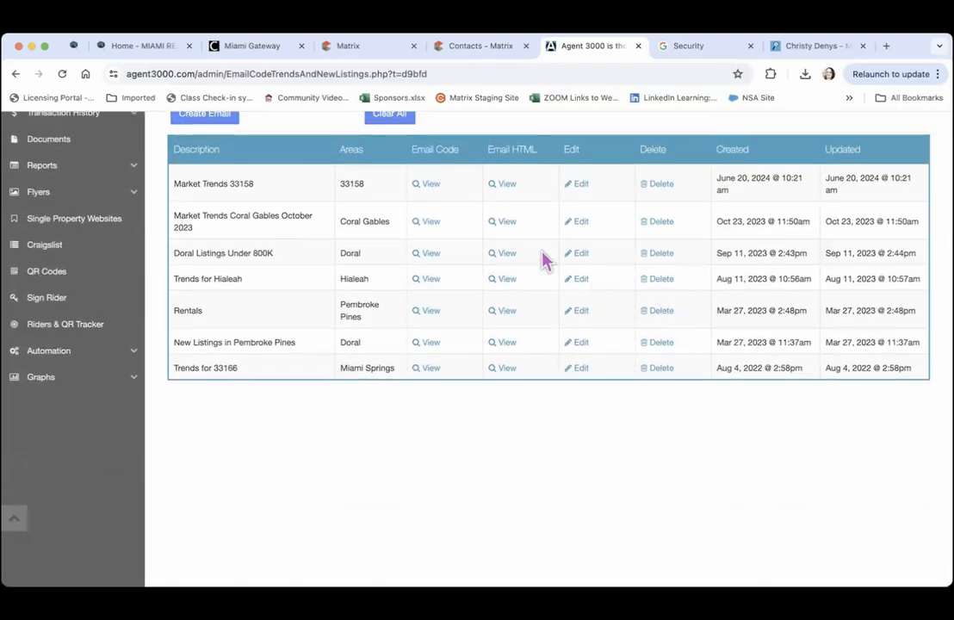
# Review the Market Trends 33158 email code and rendered preview, then copy its HTML
pyautogui.click(430, 184)
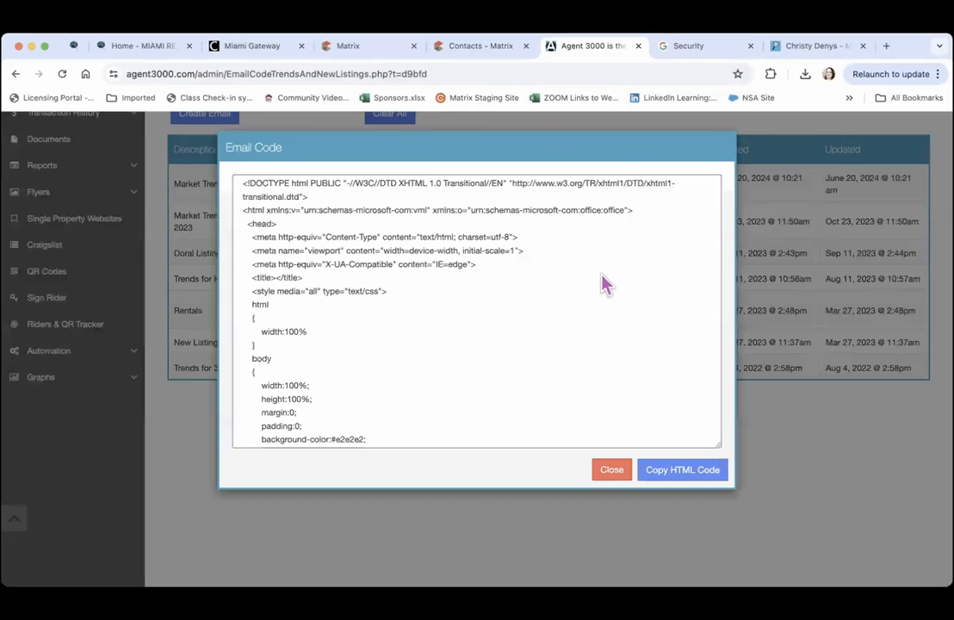
pyautogui.click(611, 466)
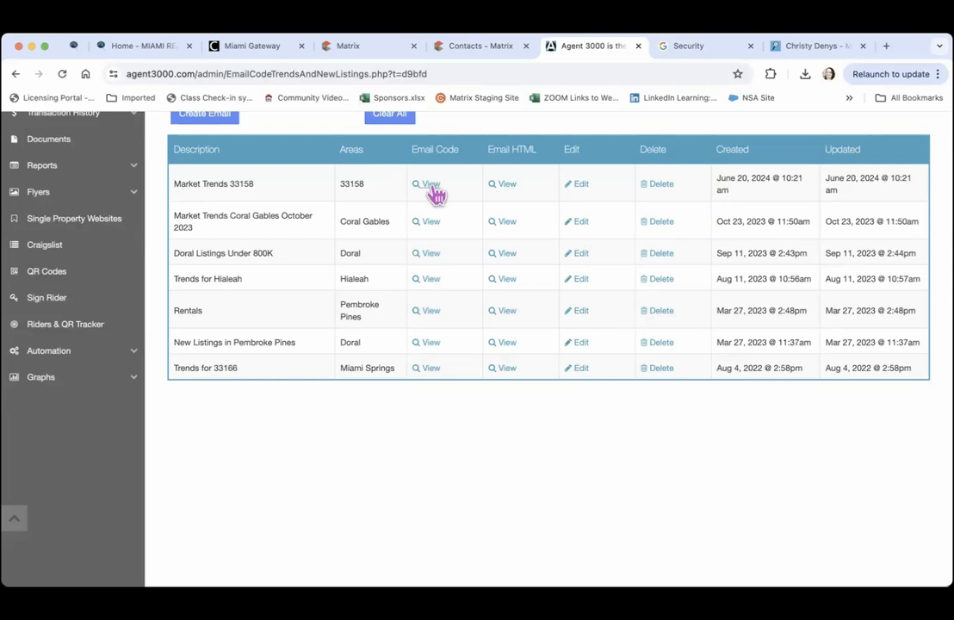
pyautogui.click(507, 191)
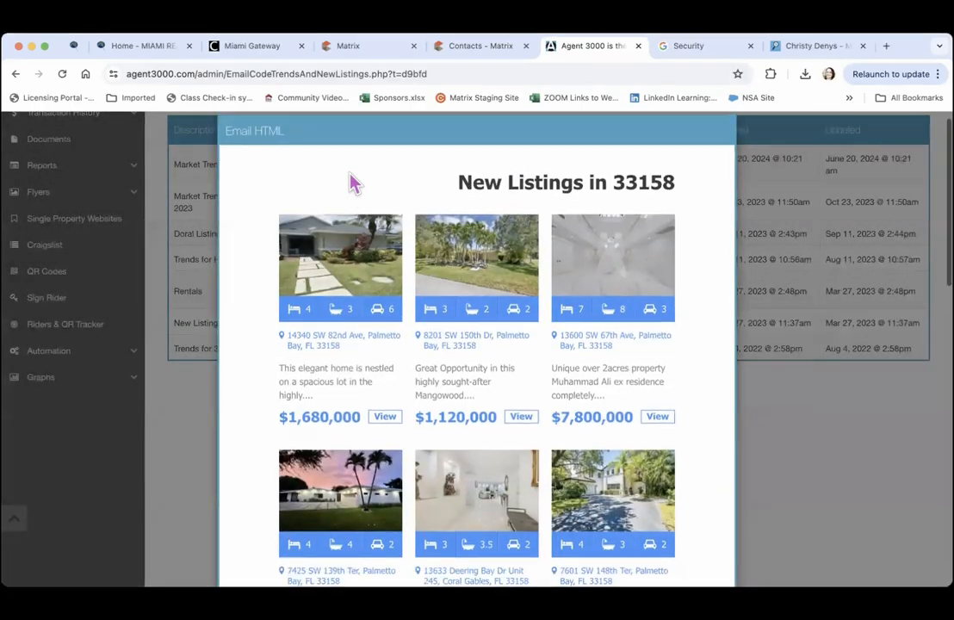
pyautogui.scroll(-5, 354, 183)
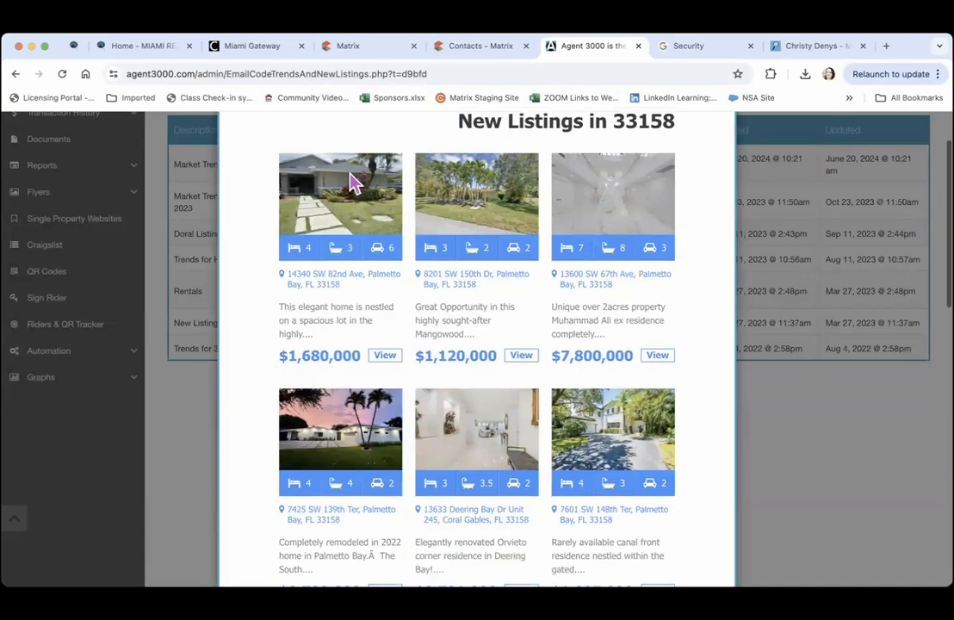
pyautogui.scroll(-12, 348, 171)
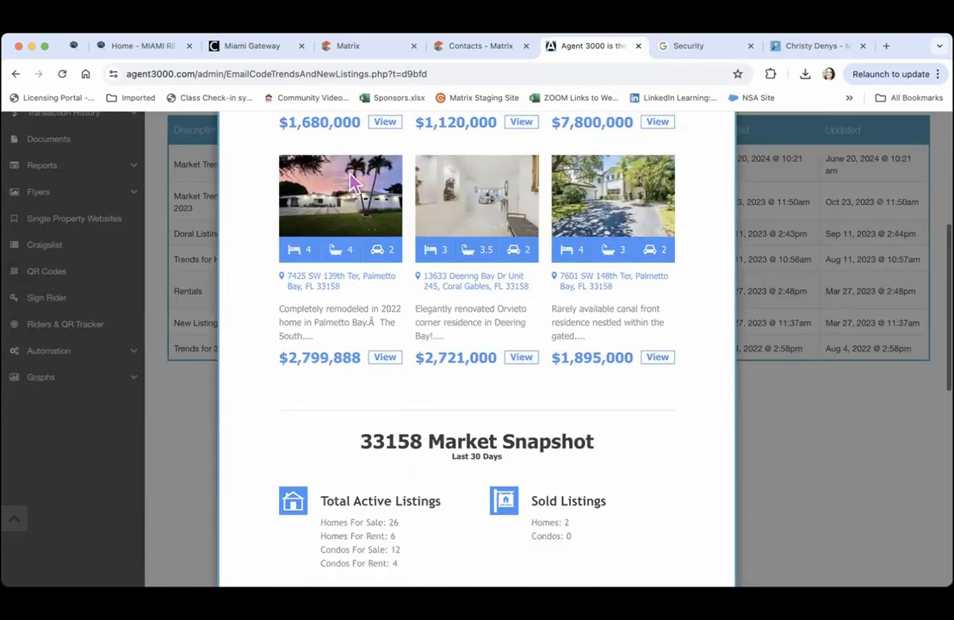
pyautogui.scroll(-15, 349, 171)
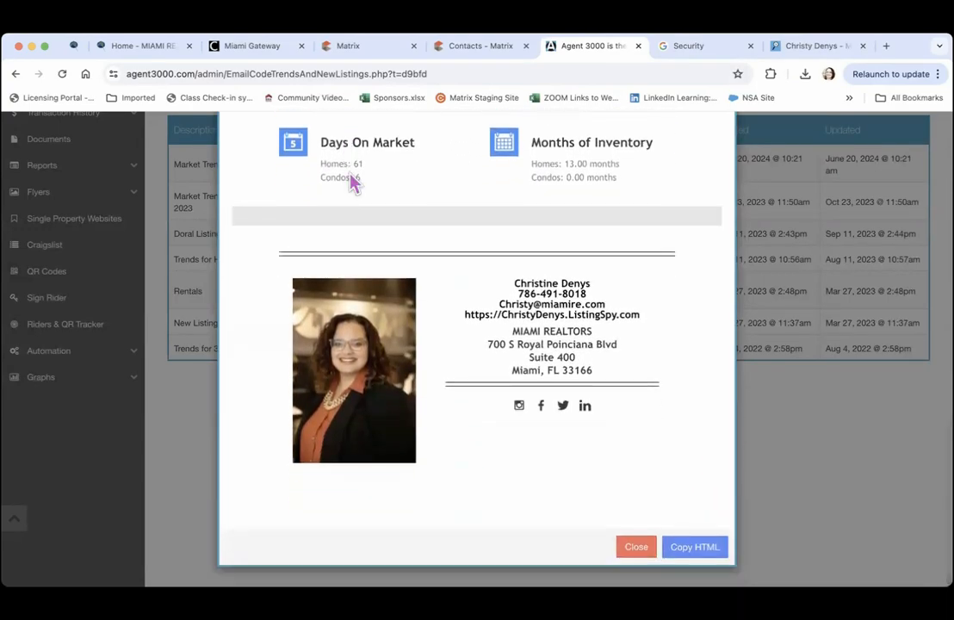
pyautogui.click(696, 548)
pyautogui.click(642, 548)
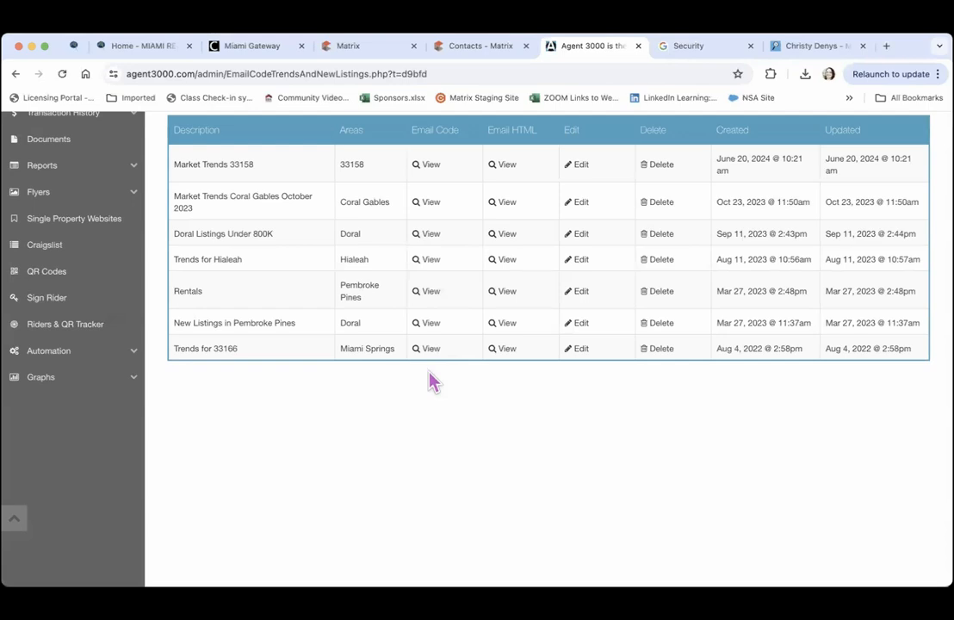
pyautogui.scroll(3, 430, 413)
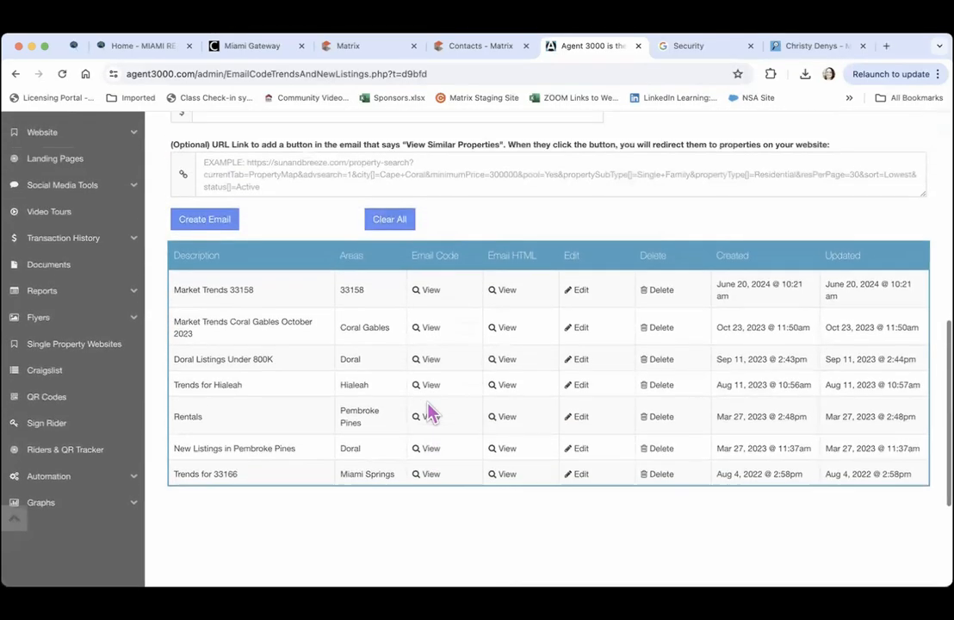
pyautogui.scroll(13, 430, 415)
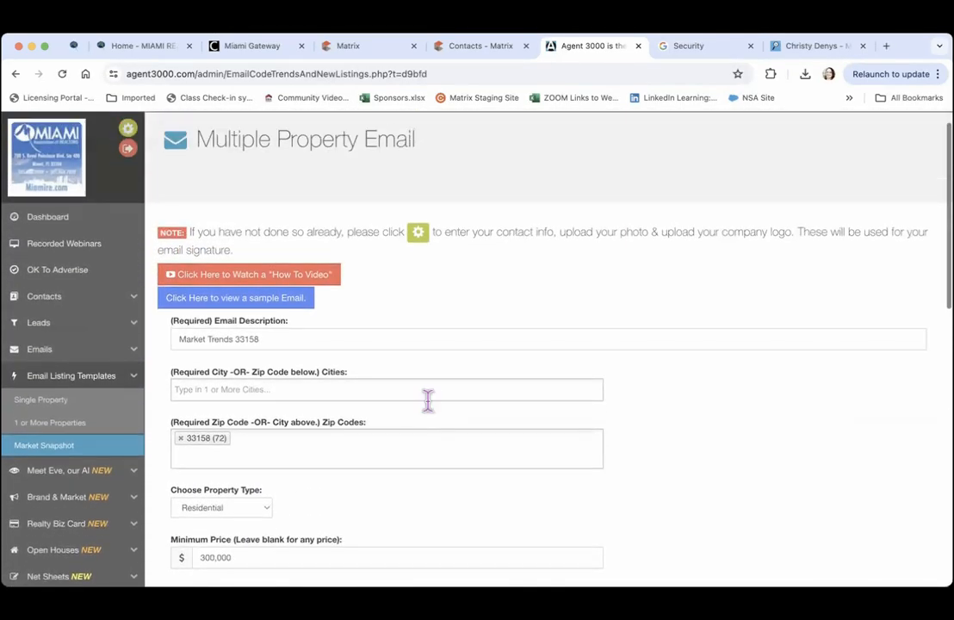
pyautogui.scroll(-1, 428, 400)
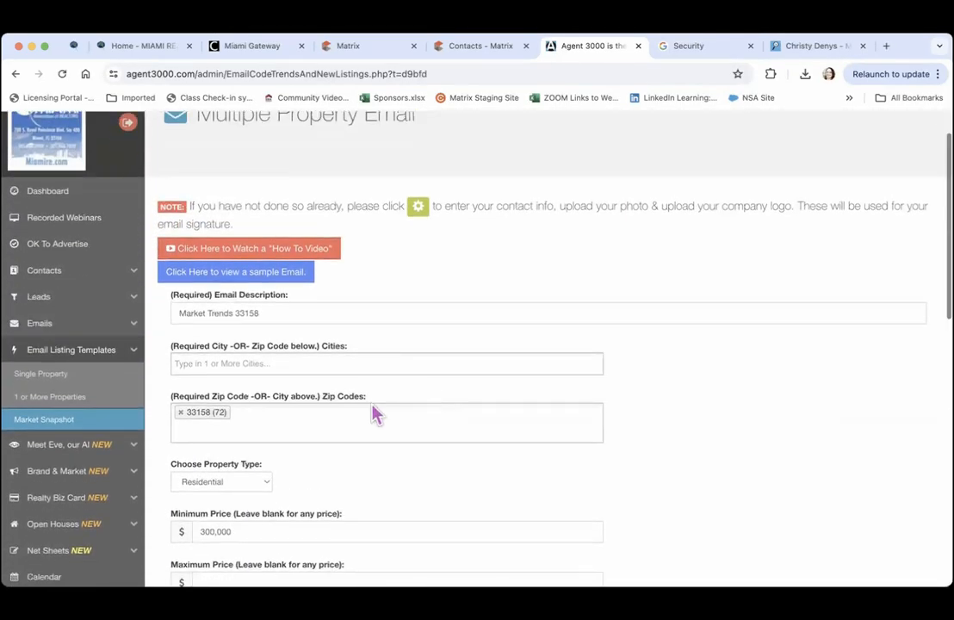
# Paste the copied email HTML into a new Email Template Designer template
pyautogui.click(133, 328)
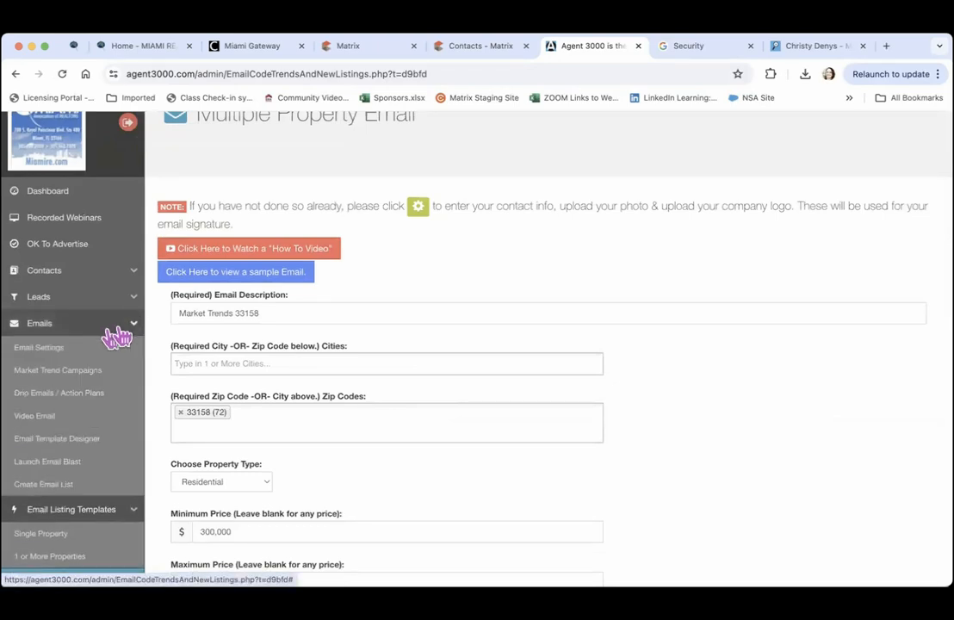
pyautogui.click(57, 439)
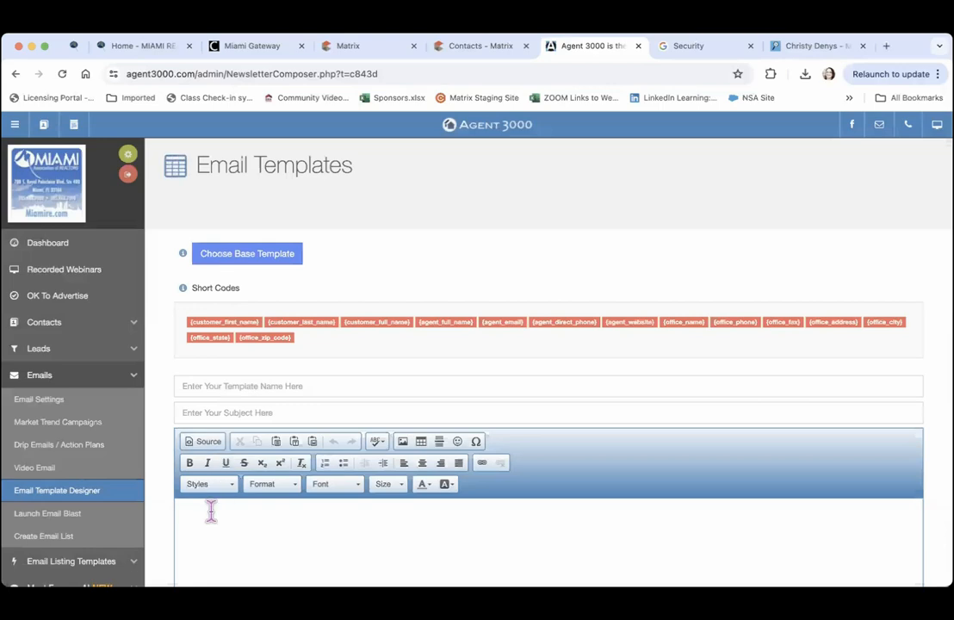
pyautogui.press('super+v')
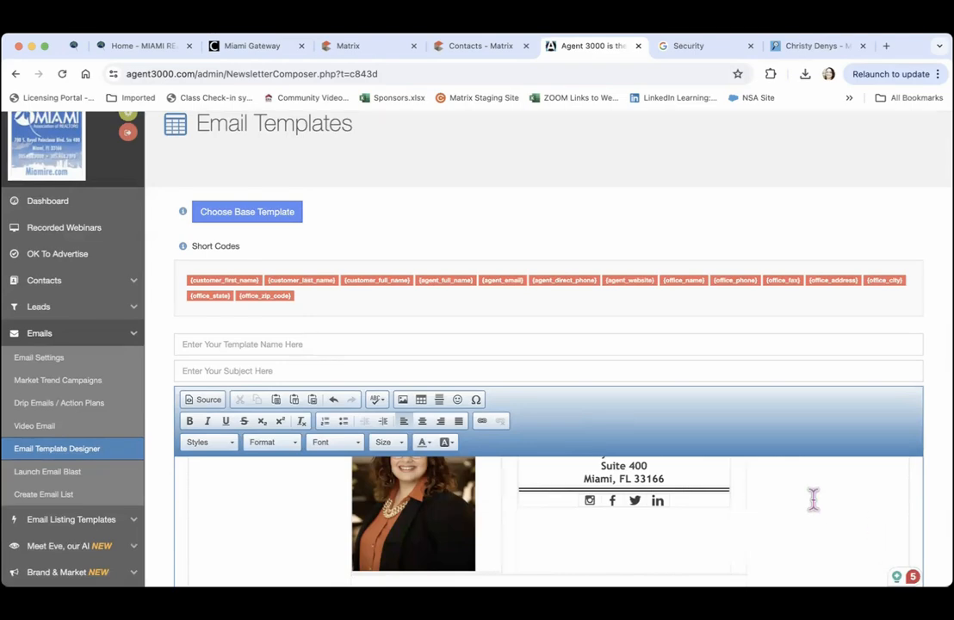
# Set both template name and subject line to 'Market Trends 33158'
pyautogui.click(244, 342)
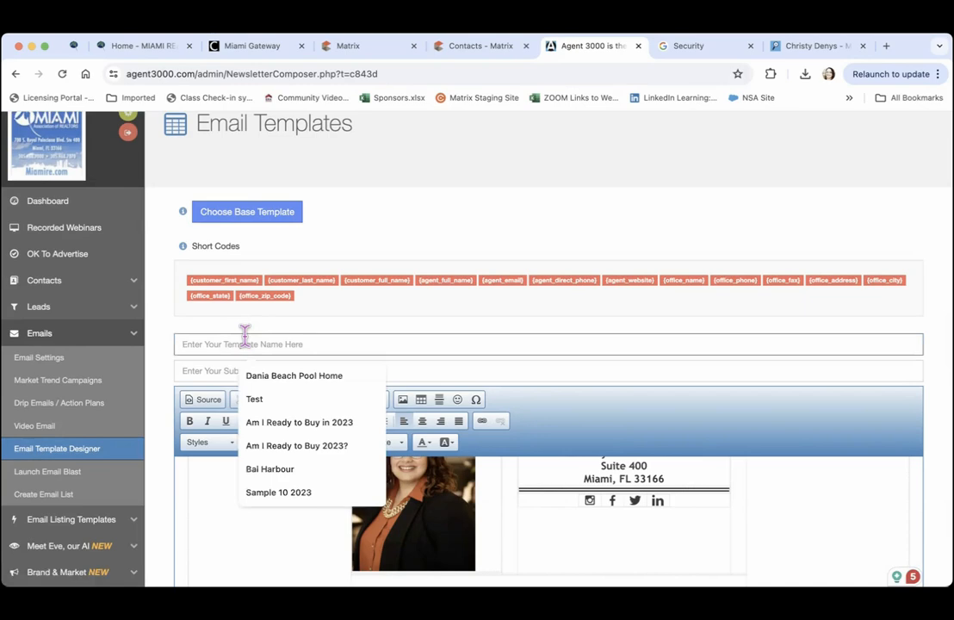
pyautogui.write('N')
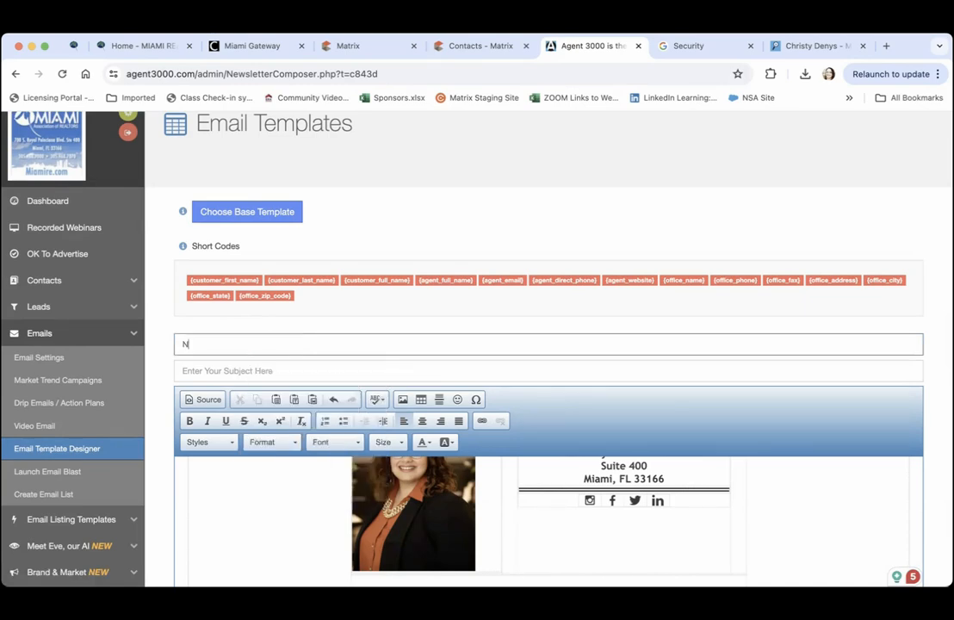
pyautogui.write('ew')
pyautogui.press('BackSpace')
pyautogui.press('BackSpace')
pyautogui.press('BackSpace')
pyautogui.write('M')
pyautogui.click(266, 370)
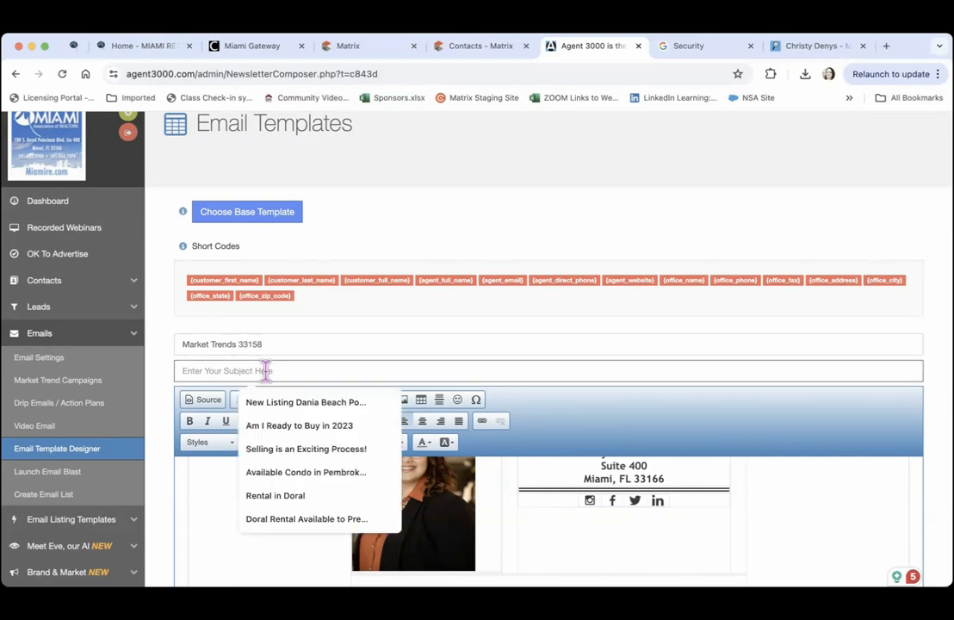
pyautogui.write('Market Trends 33158')
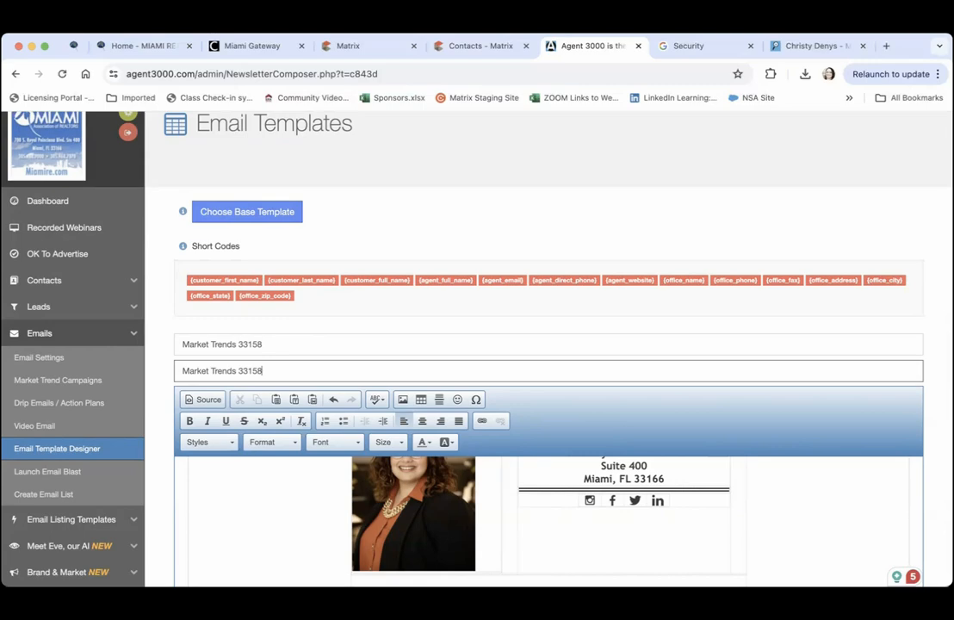
pyautogui.click(390, 217)
pyautogui.click(249, 528)
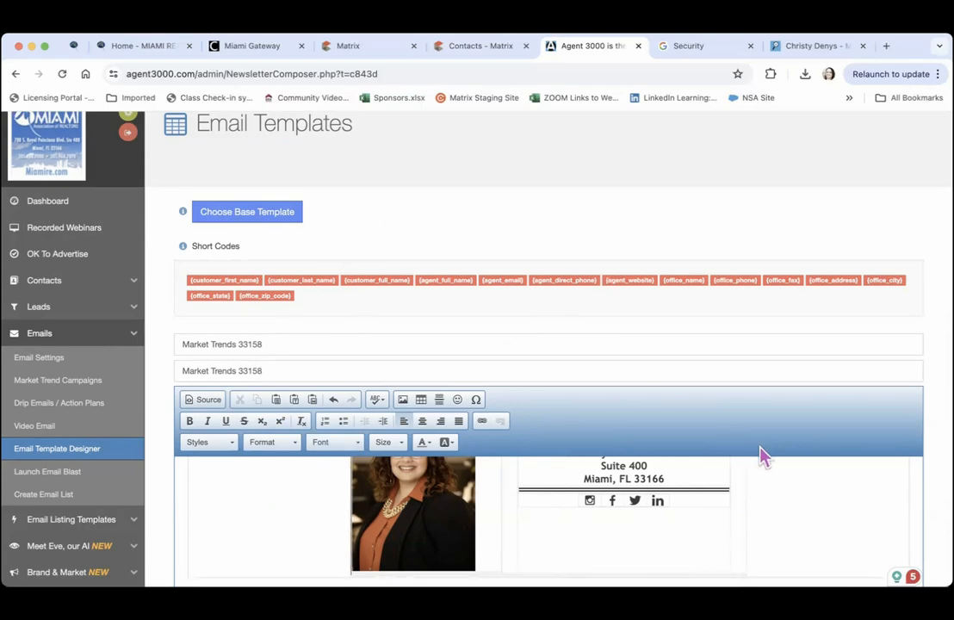
# Save the Market Trends 33158 template and dismiss the confirmation
pyautogui.scroll(3, 820, 518)
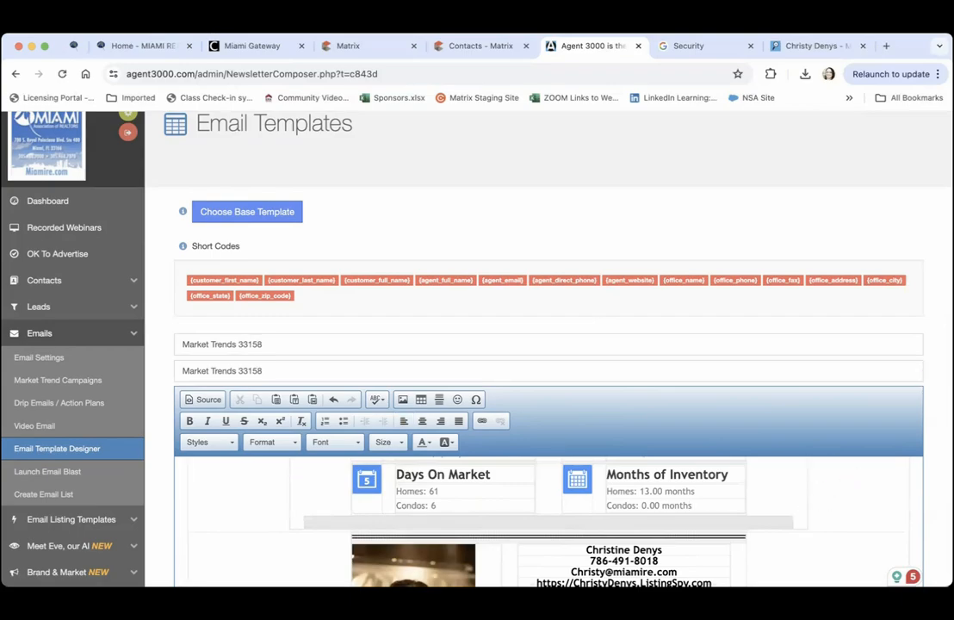
pyautogui.scroll(-7, 533, 387)
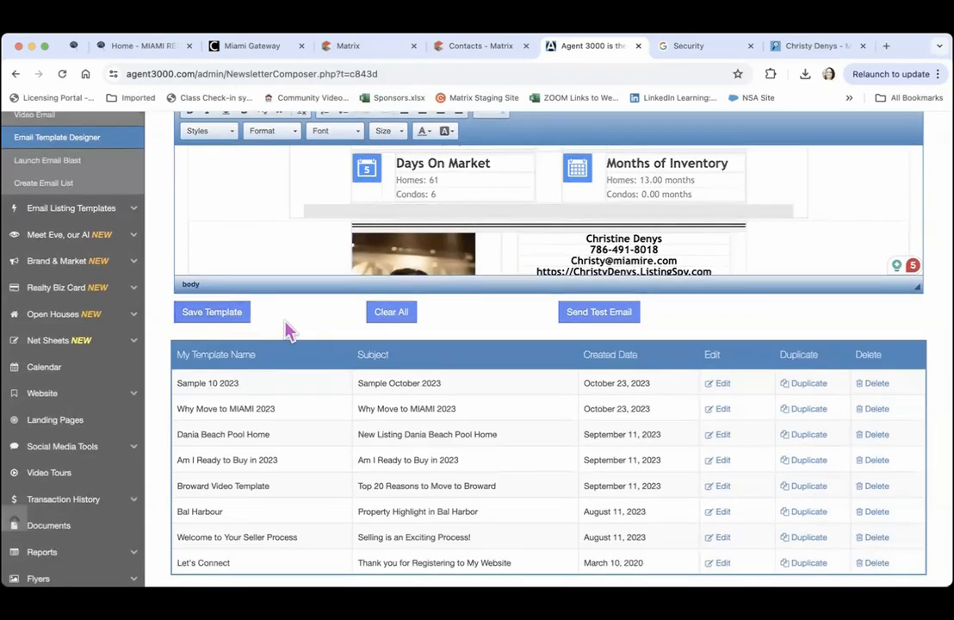
pyautogui.click(601, 315)
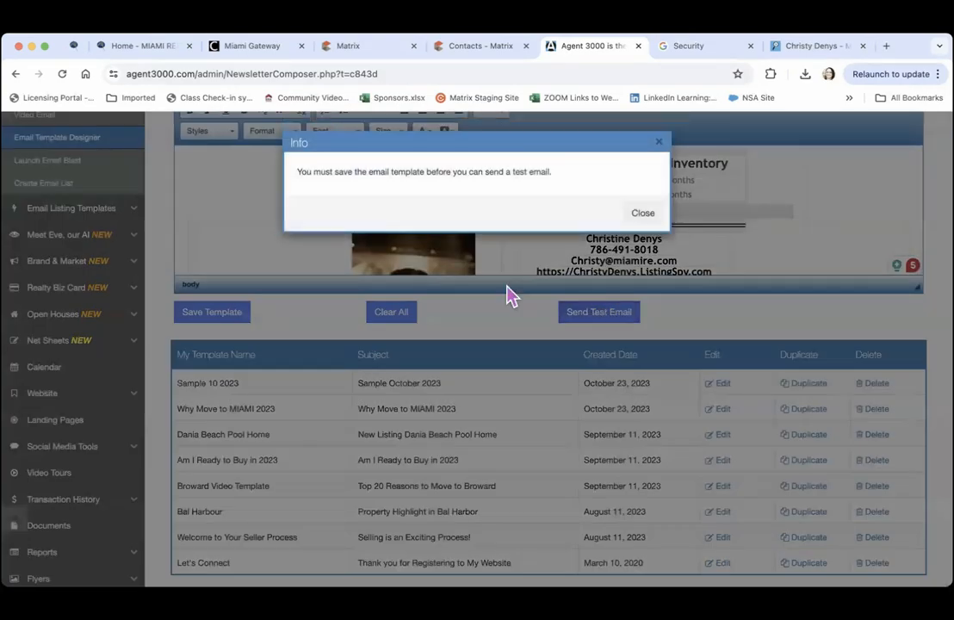
pyautogui.click(642, 213)
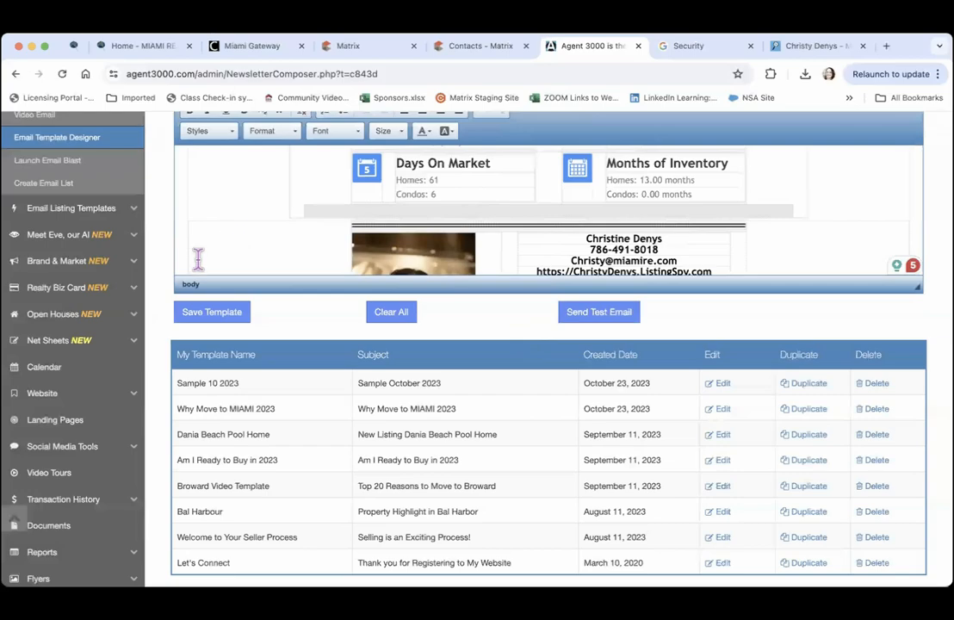
pyautogui.click(215, 322)
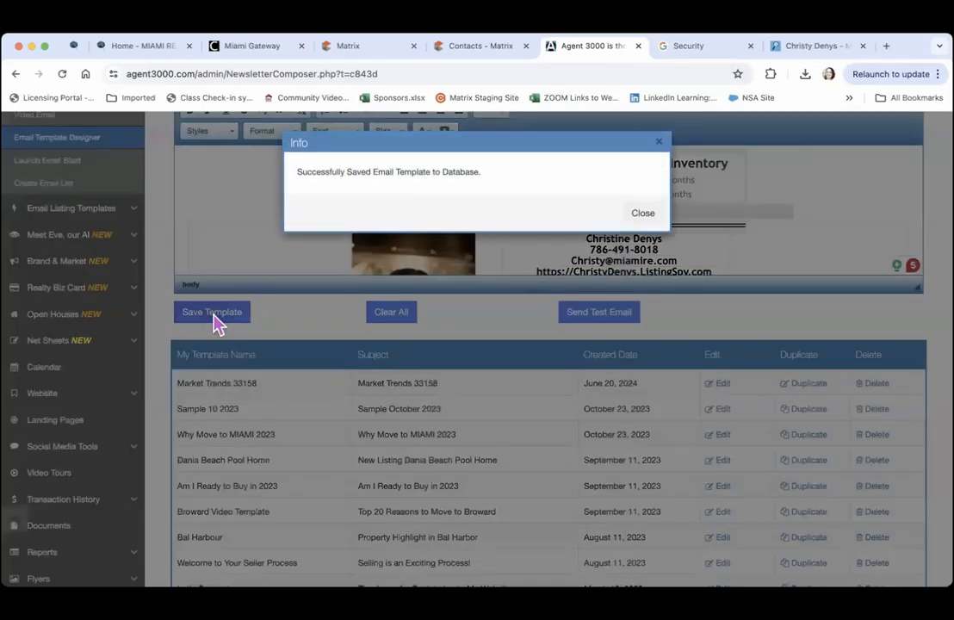
pyautogui.click(642, 213)
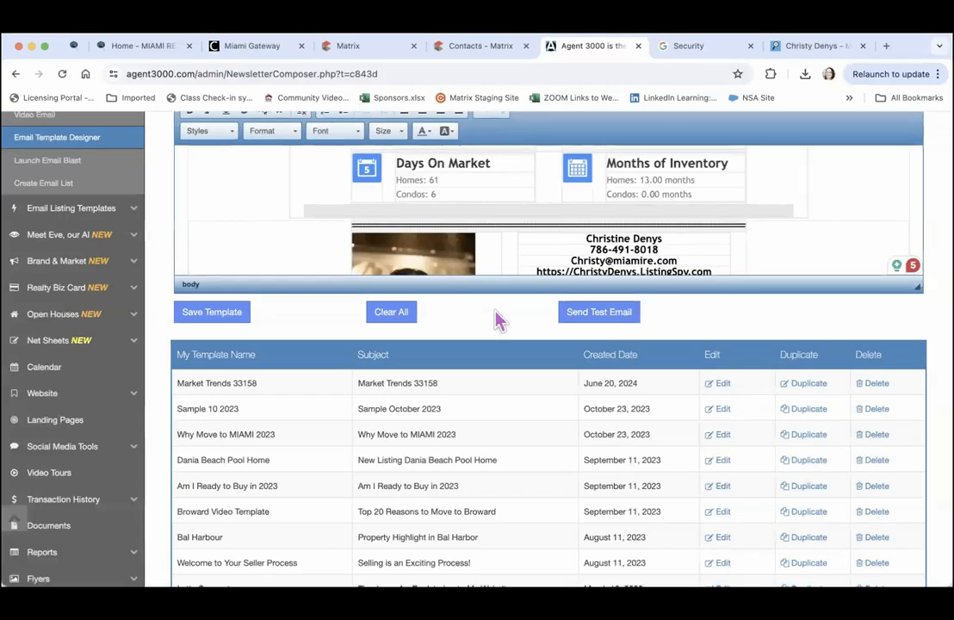
# Go to the Market Snapshot page under Email Listing Templates
pyautogui.scroll(-3, 497, 314)
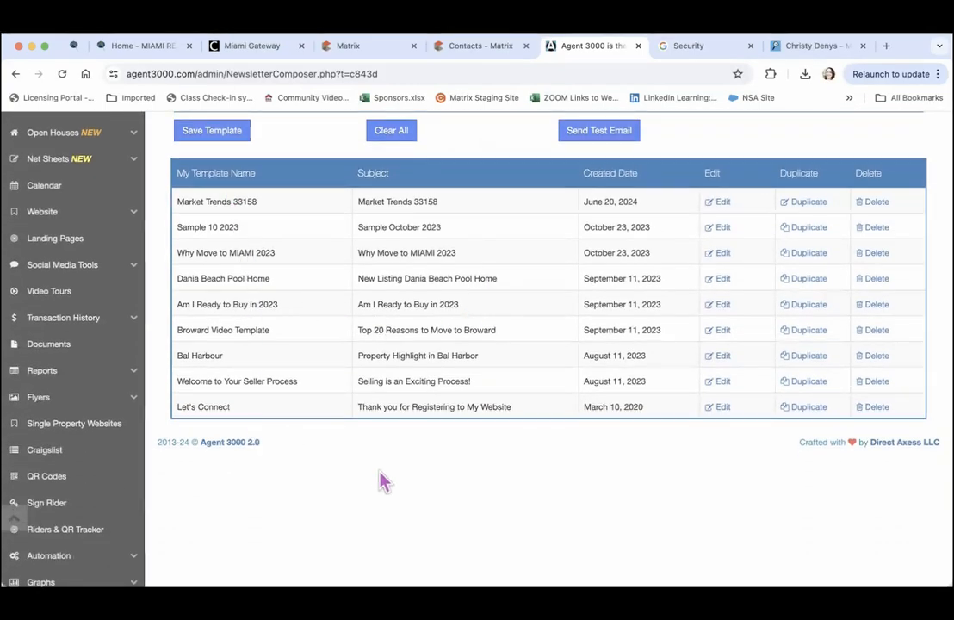
pyautogui.scroll(6, 383, 480)
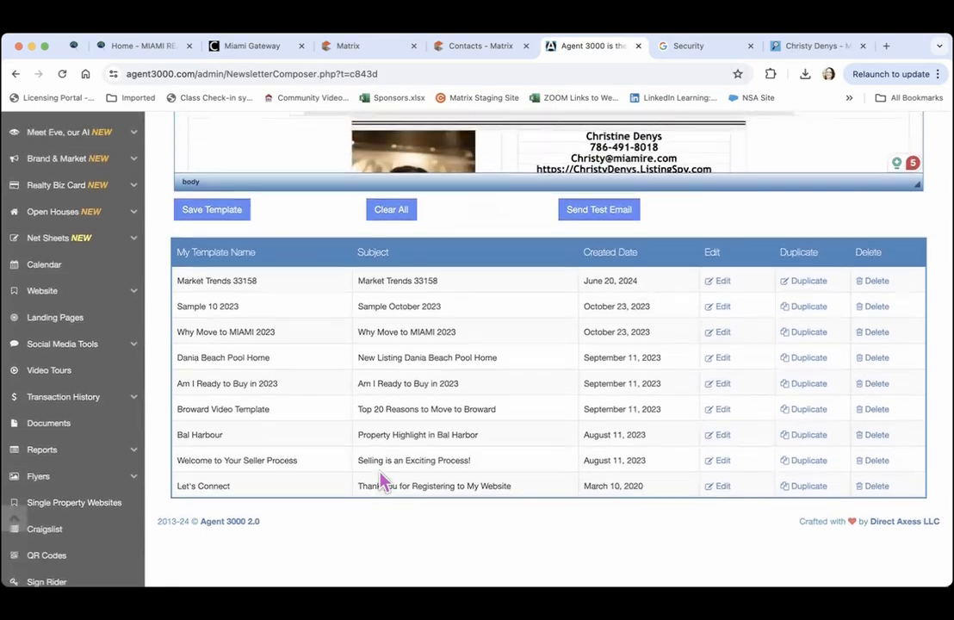
pyautogui.scroll(1, 385, 480)
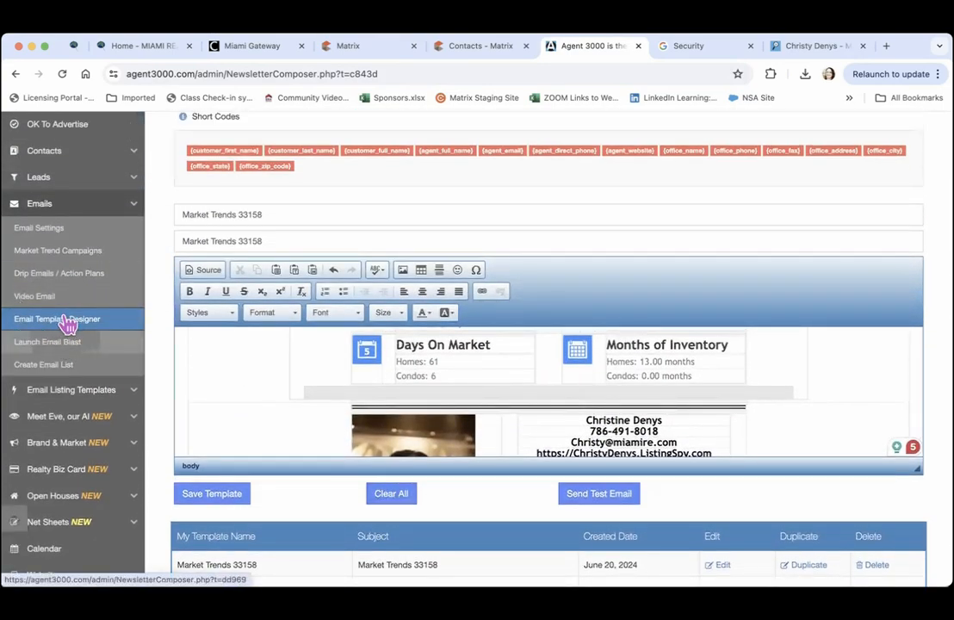
pyautogui.click(63, 399)
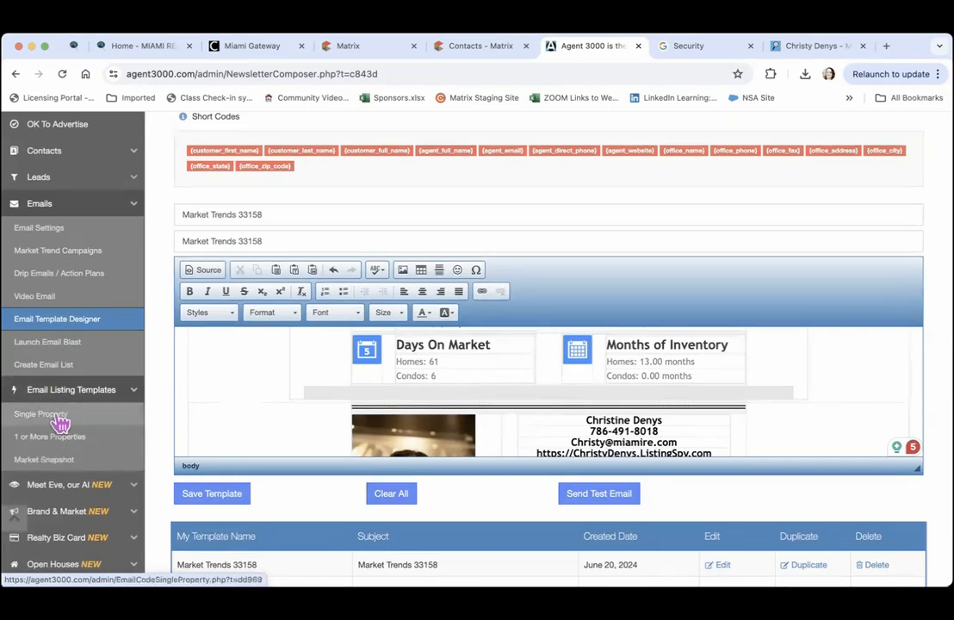
pyautogui.click(47, 469)
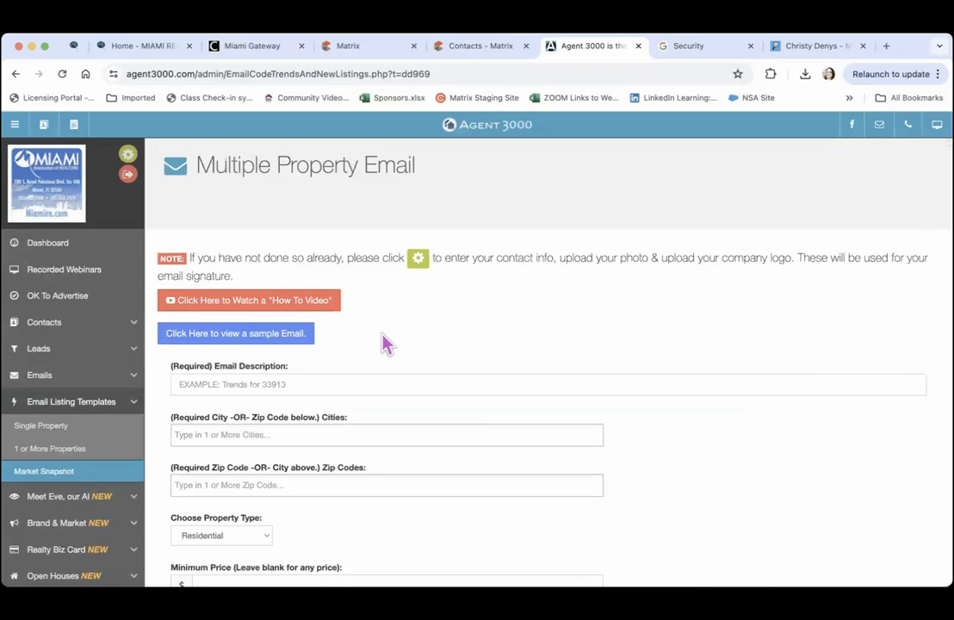
# Preview the Market Trends 33158 email HTML with its 33158 listings and copy it
pyautogui.scroll(-5, 385, 343)
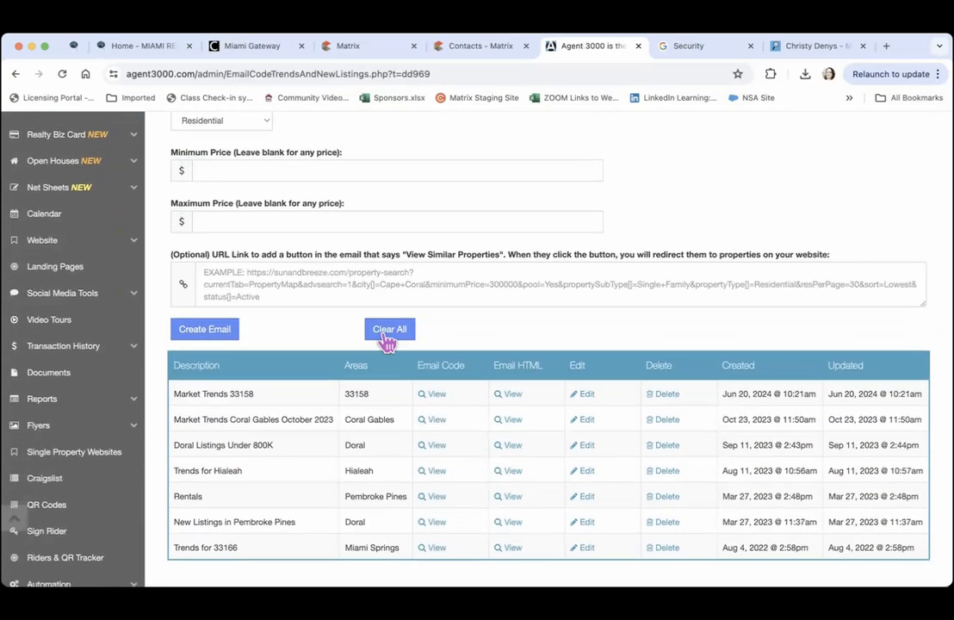
pyautogui.scroll(-1, 387, 342)
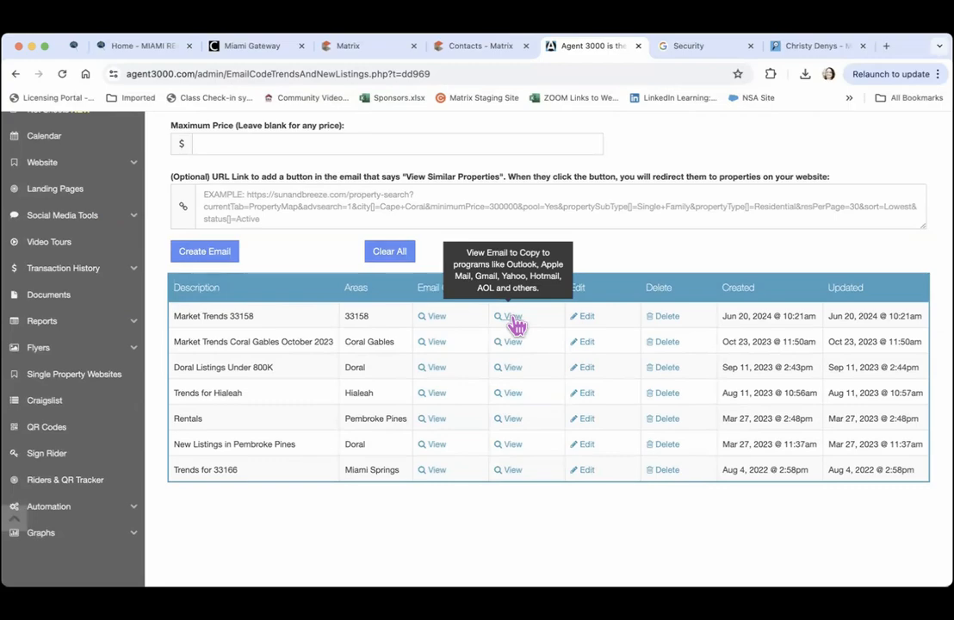
pyautogui.click(513, 318)
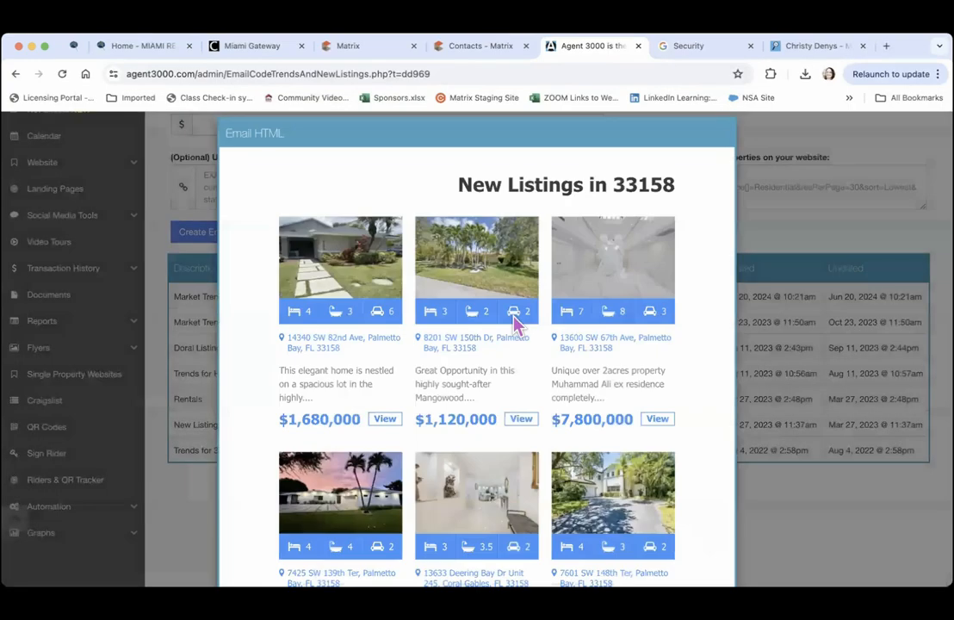
pyautogui.scroll(-10, 699, 325)
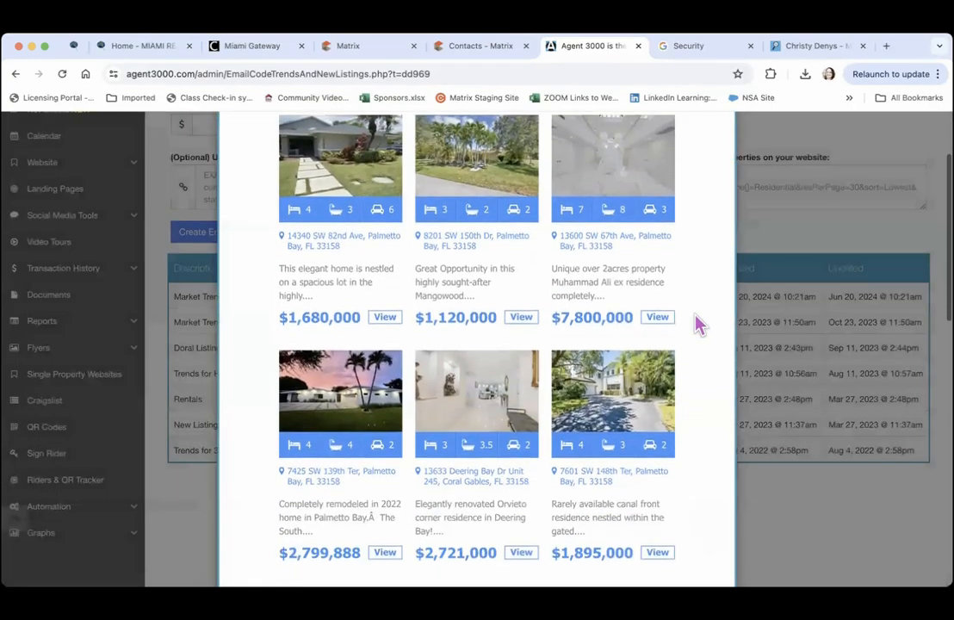
pyautogui.scroll(-10, 699, 325)
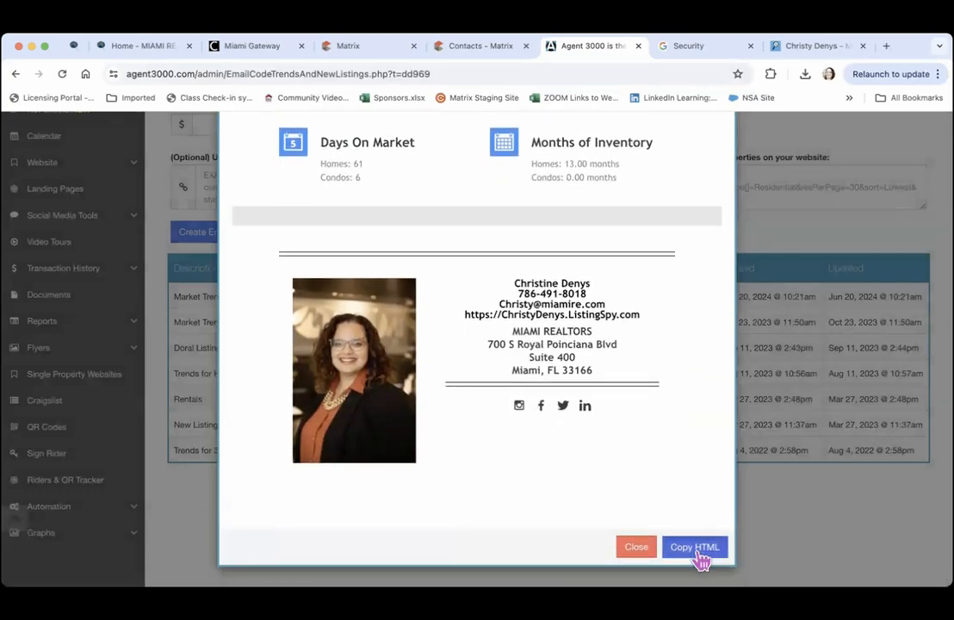
pyautogui.click(699, 555)
pyautogui.click(641, 553)
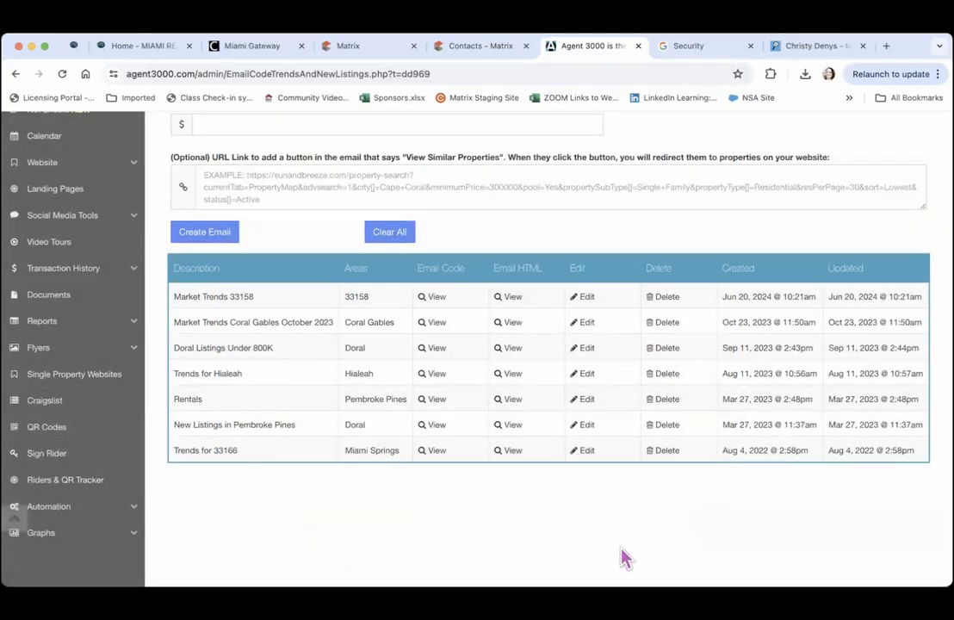
pyautogui.scroll(8, 624, 558)
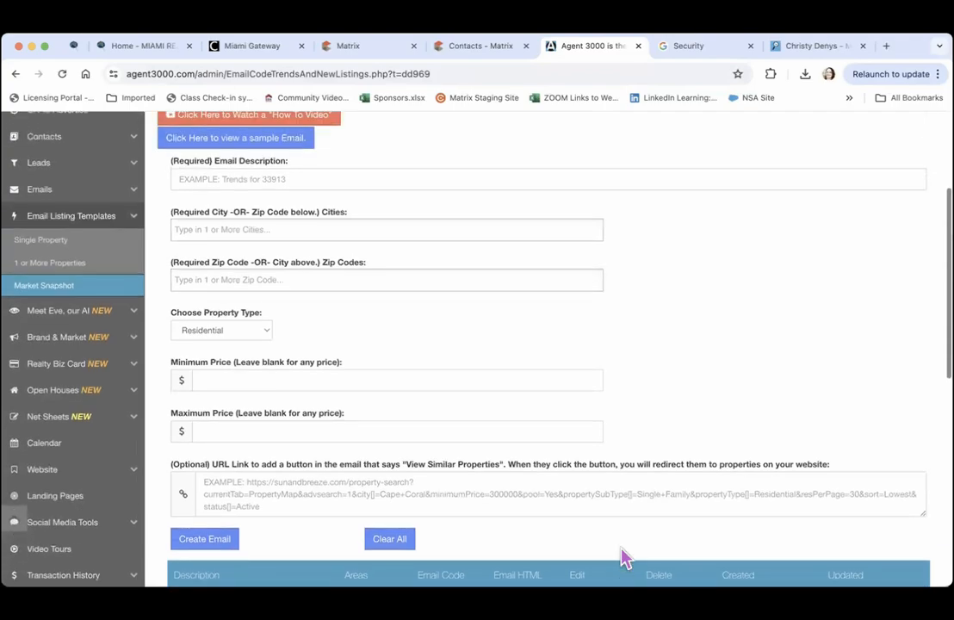
pyautogui.scroll(3, 624, 558)
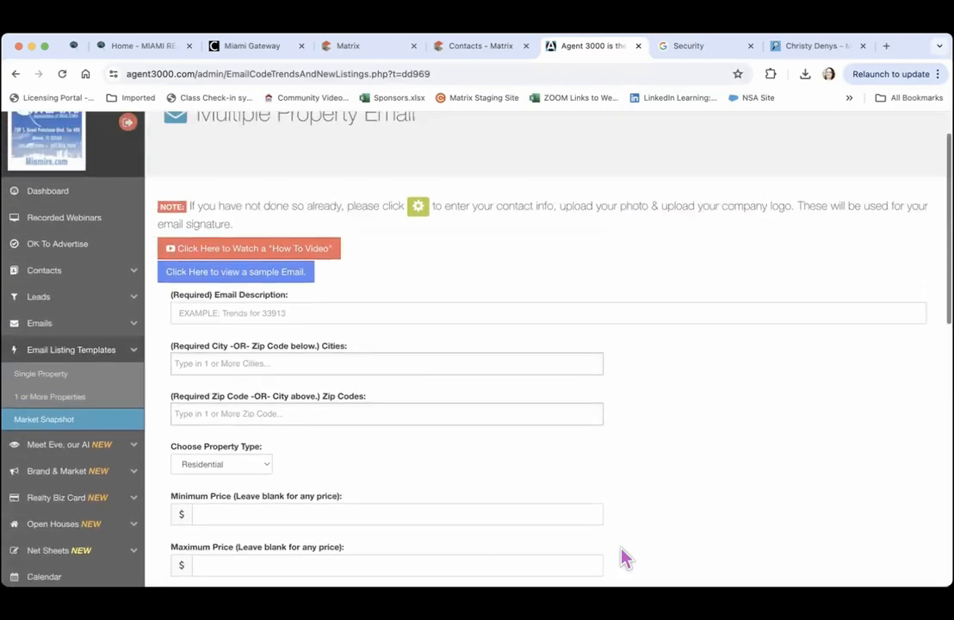
# Open the Launch Email Blast page from the Emails section
pyautogui.click(132, 330)
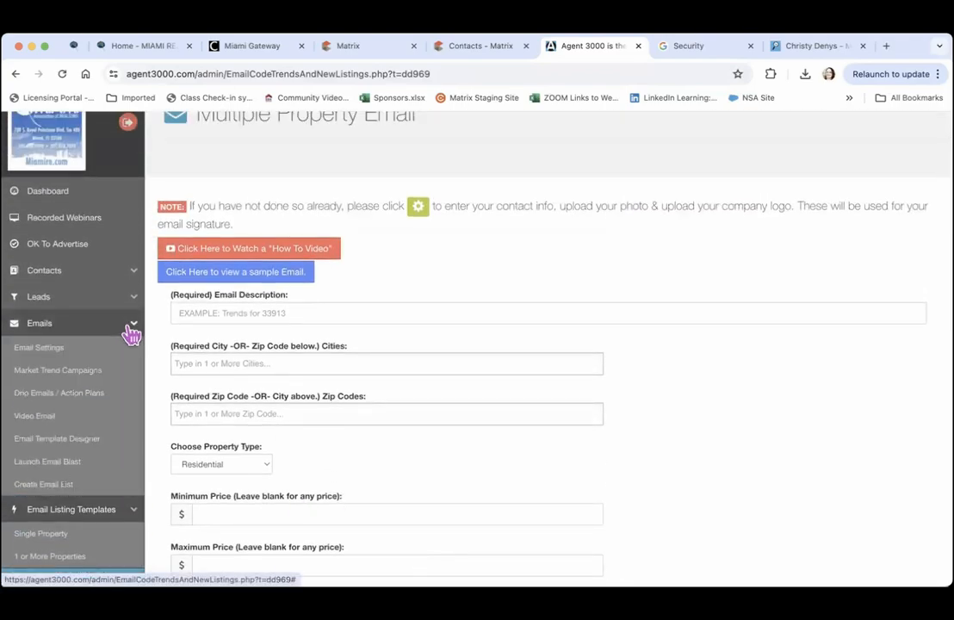
pyautogui.click(73, 447)
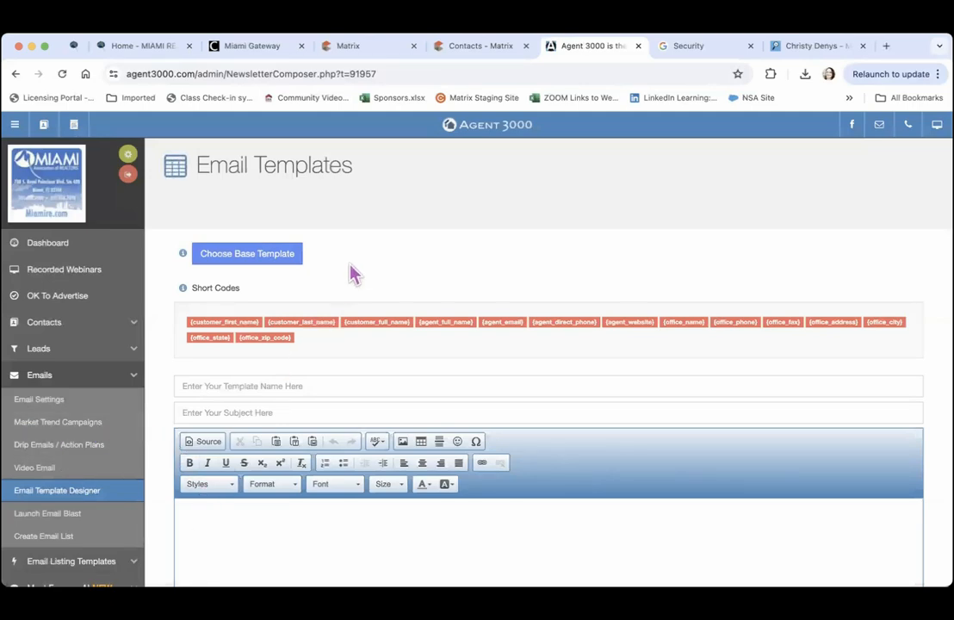
pyautogui.scroll(-3, 351, 270)
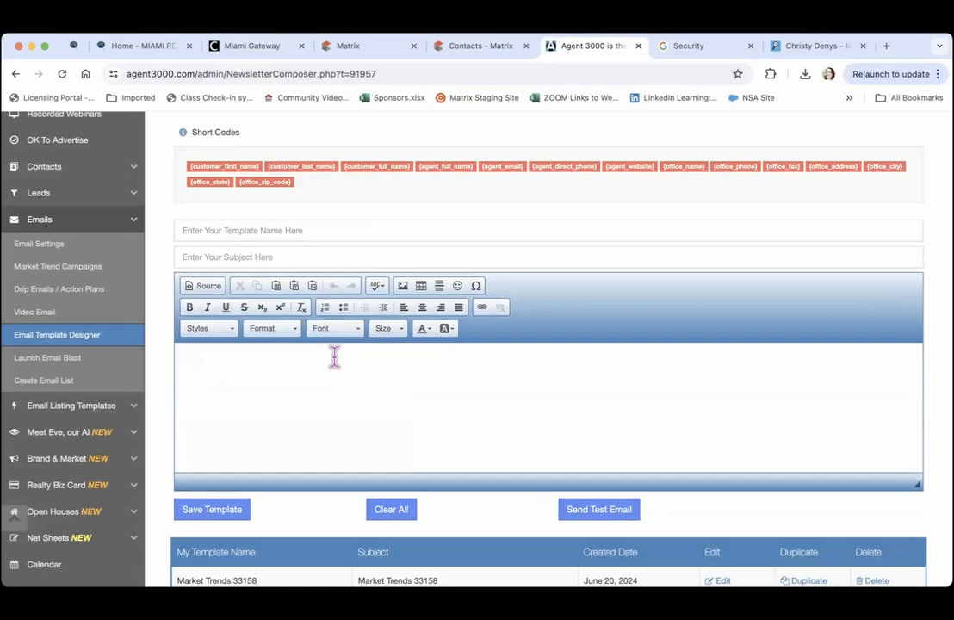
pyautogui.scroll(-5, 334, 357)
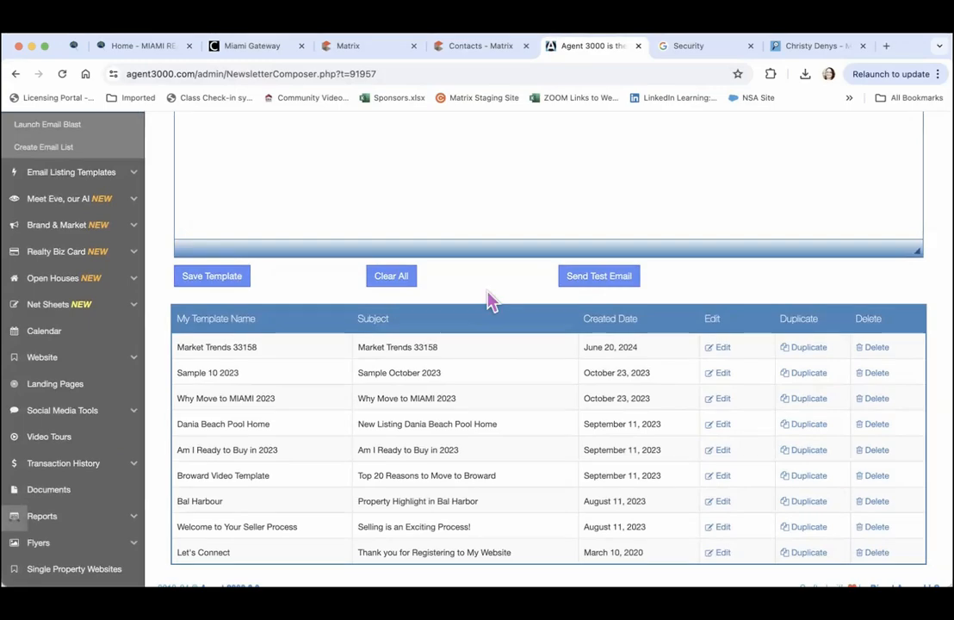
pyautogui.scroll(3, 486, 297)
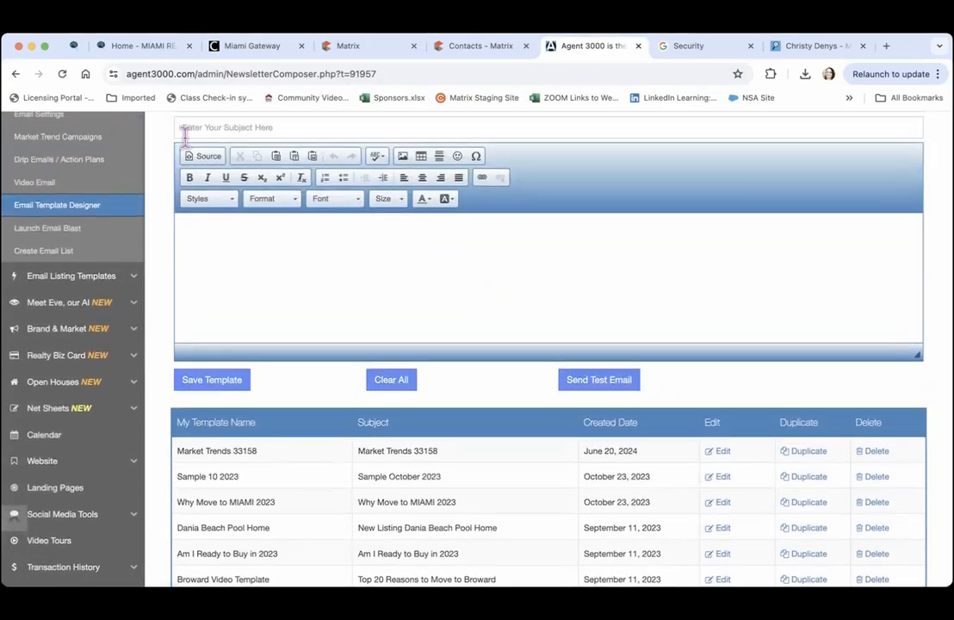
pyautogui.click(52, 233)
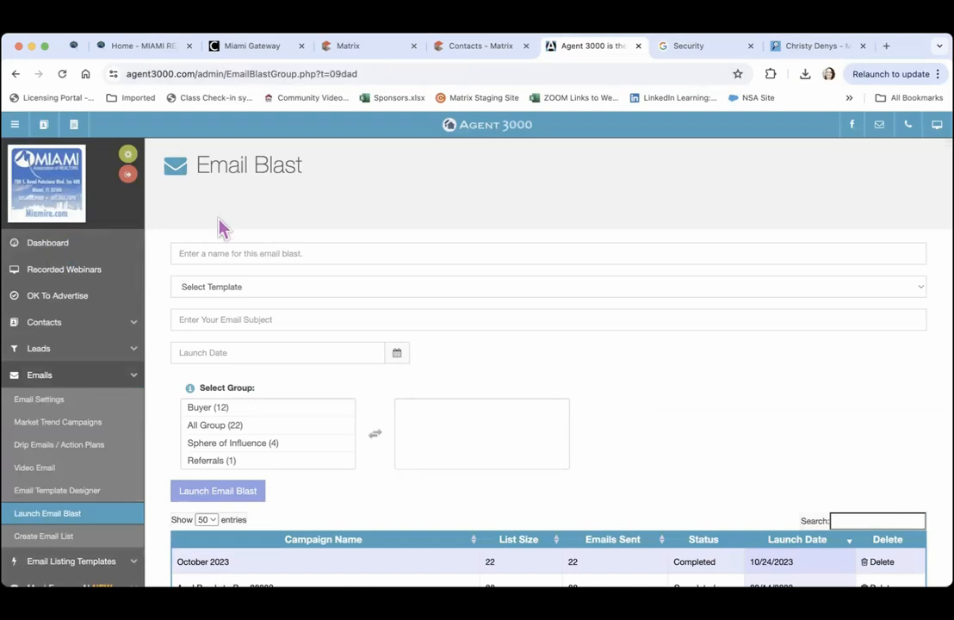
# Name the blast Market Trends 33158 and choose the Market Trends 33158 template
pyautogui.click(209, 253)
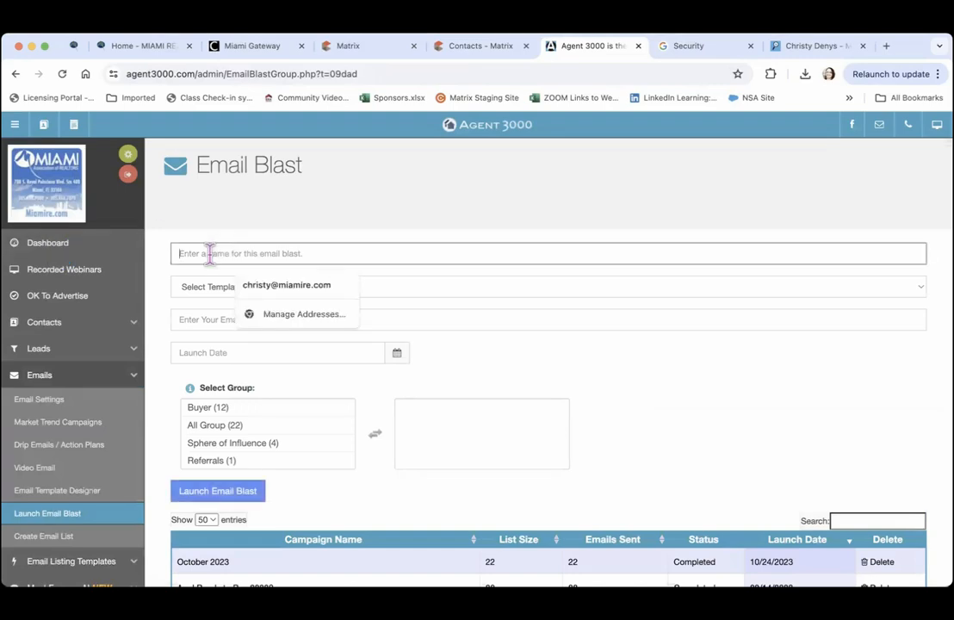
pyautogui.write('Market Trends 33158')
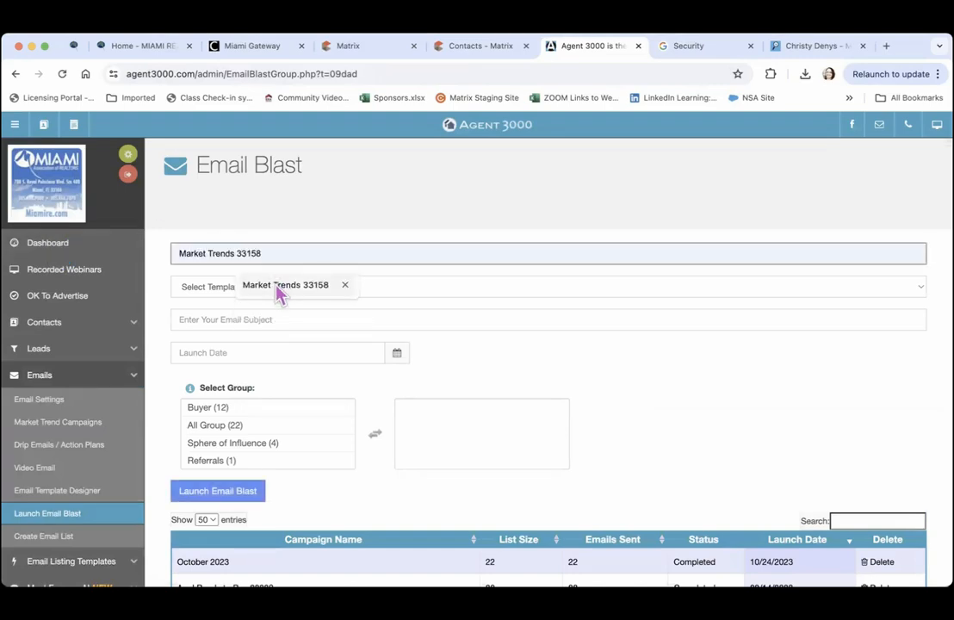
pyautogui.click(277, 292)
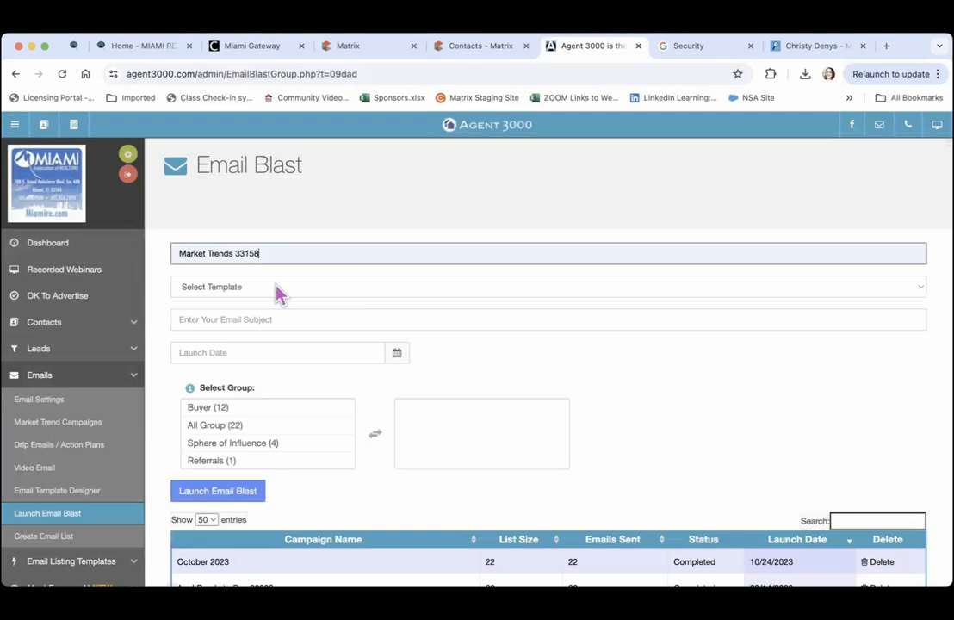
pyautogui.click(256, 289)
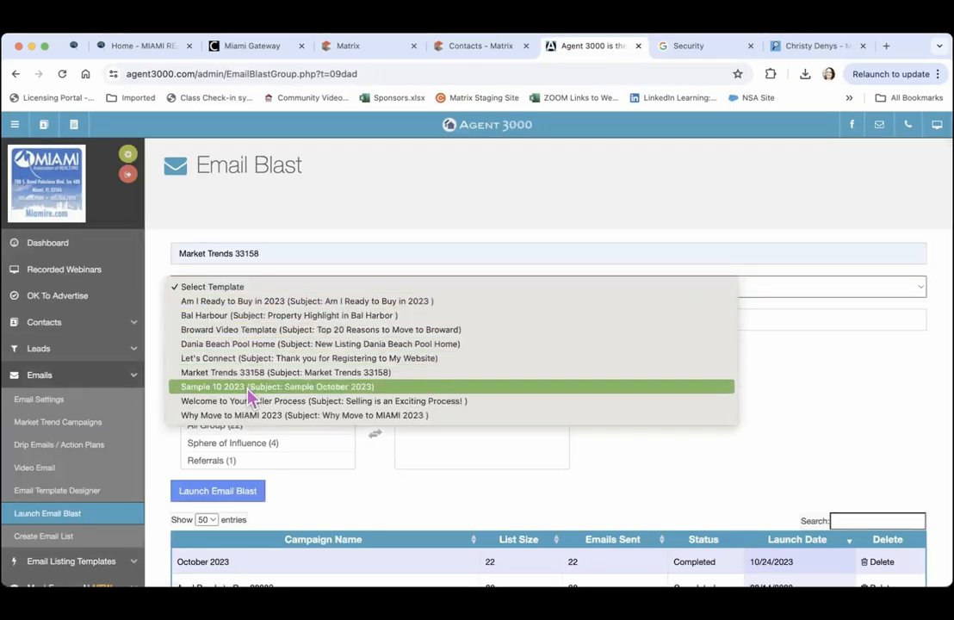
pyautogui.press('Down')
pyautogui.press('Down')
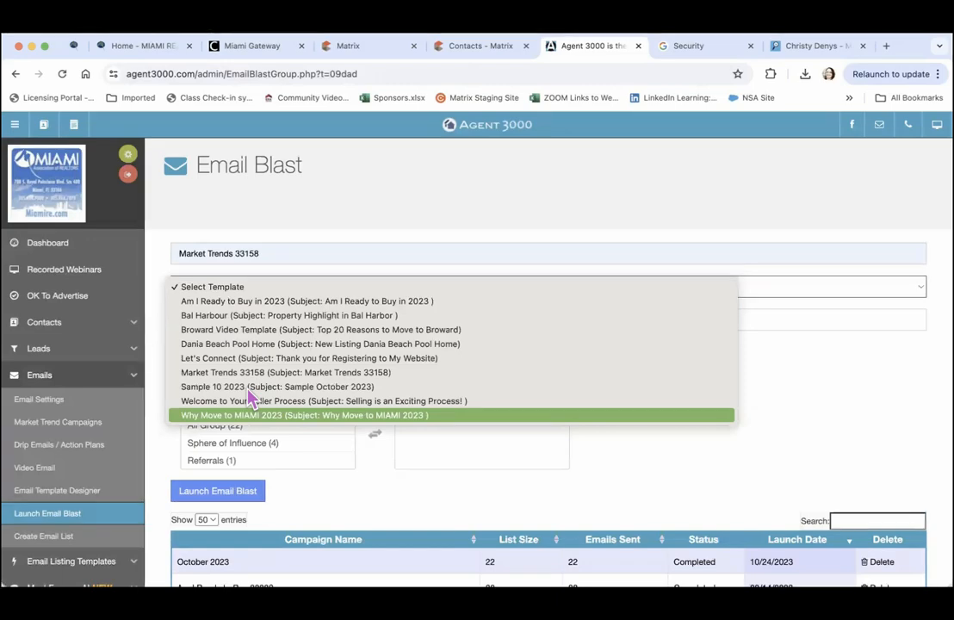
pyautogui.press('Up')
pyautogui.press('Up')
pyautogui.press('Up')
pyautogui.press('Up')
pyautogui.press('Down')
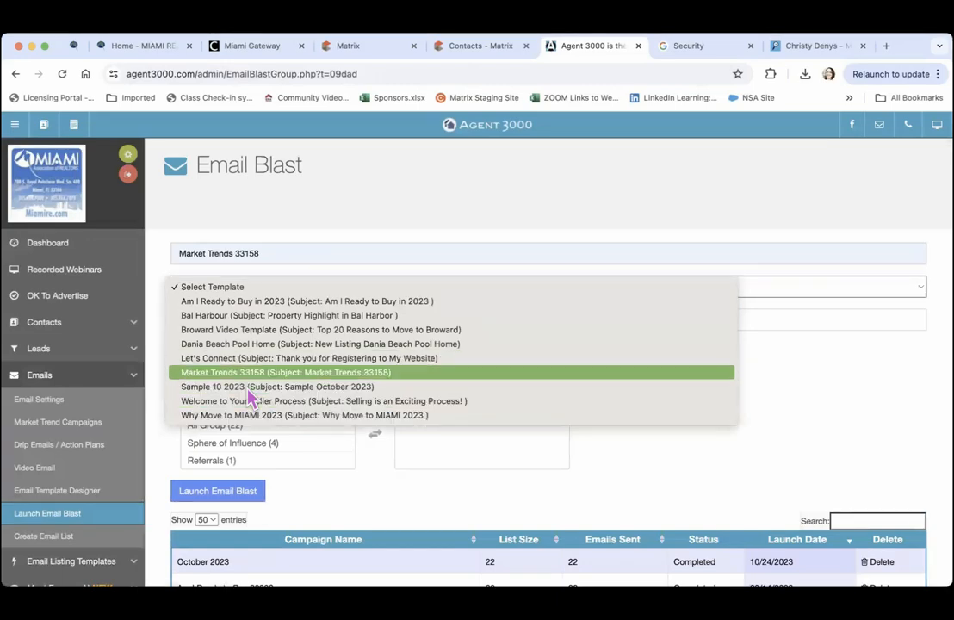
pyautogui.press('Down')
pyautogui.click(251, 375)
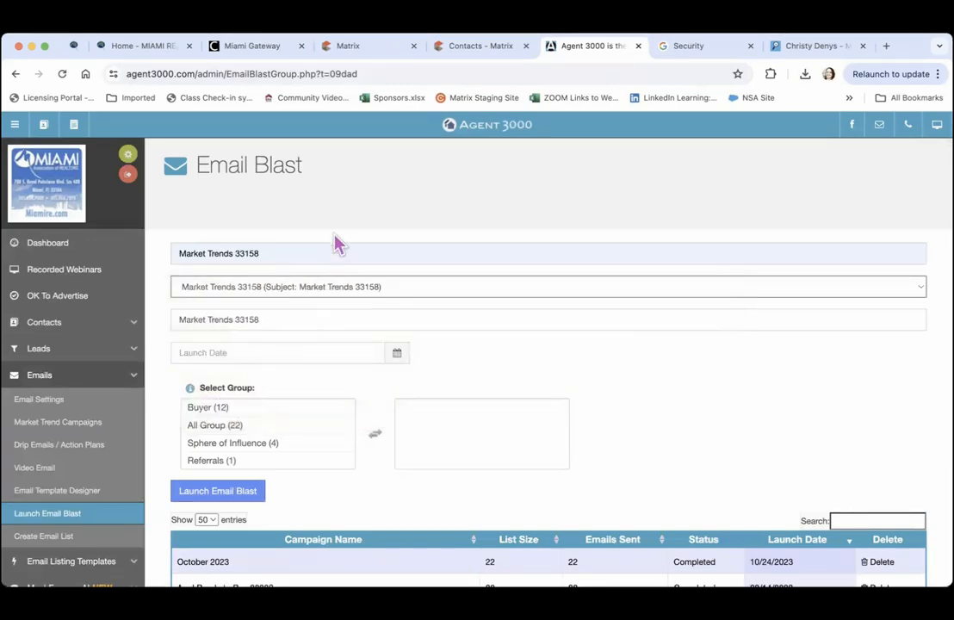
# Set launch date 06/20/2024, add All Group (22), and launch the blast
pyautogui.click(399, 357)
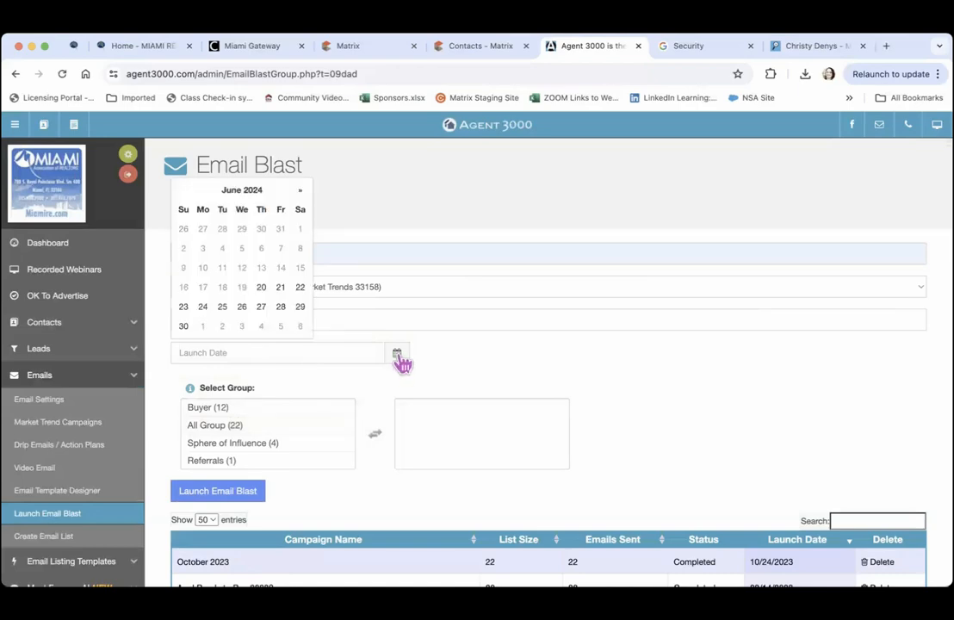
pyautogui.click(263, 290)
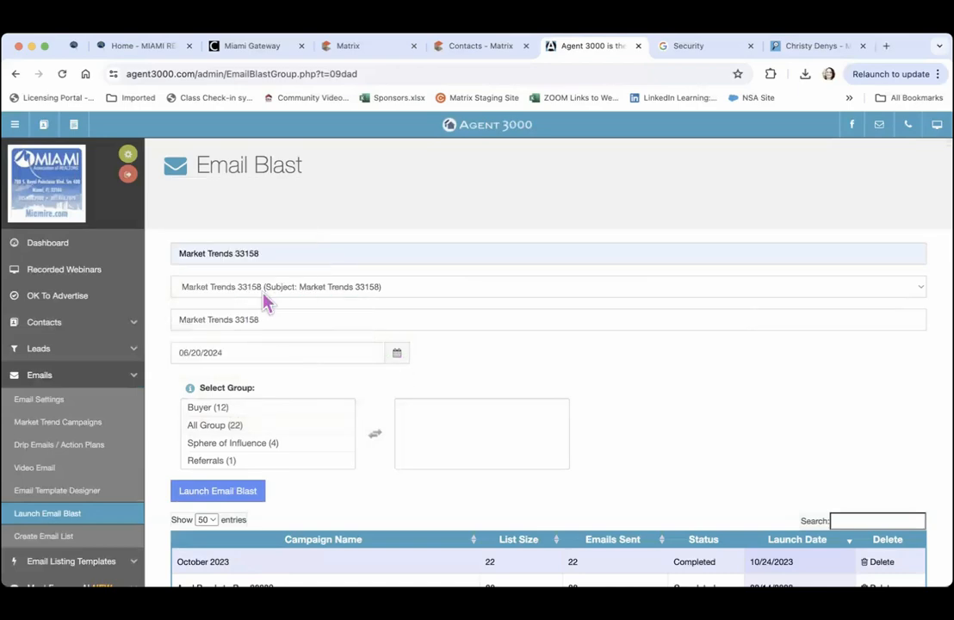
pyautogui.click(397, 354)
pyautogui.click(447, 372)
pyautogui.scroll(-1, 410, 386)
pyautogui.scroll(-1, 411, 388)
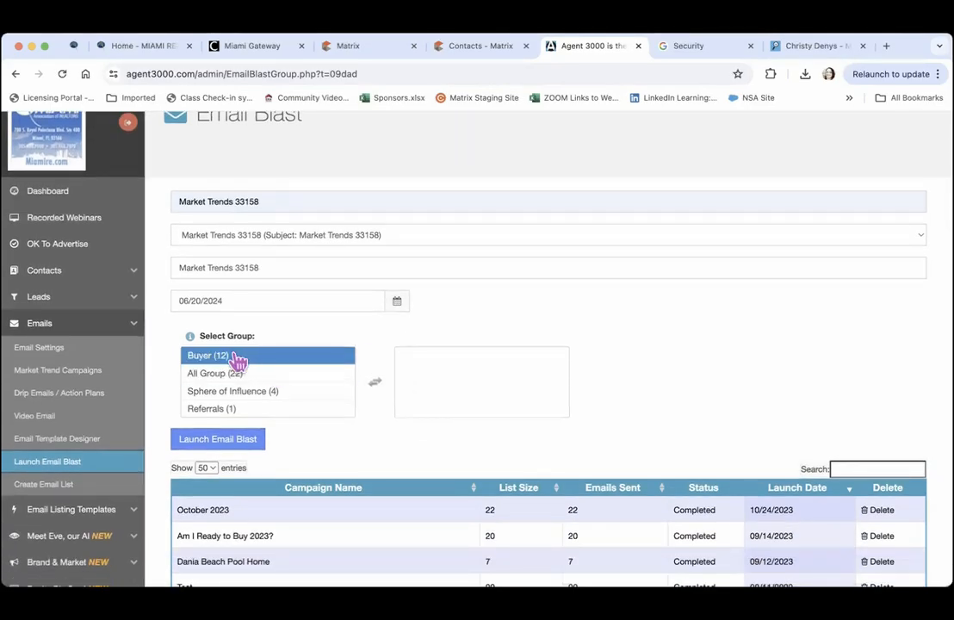
pyautogui.doubleClick(249, 380)
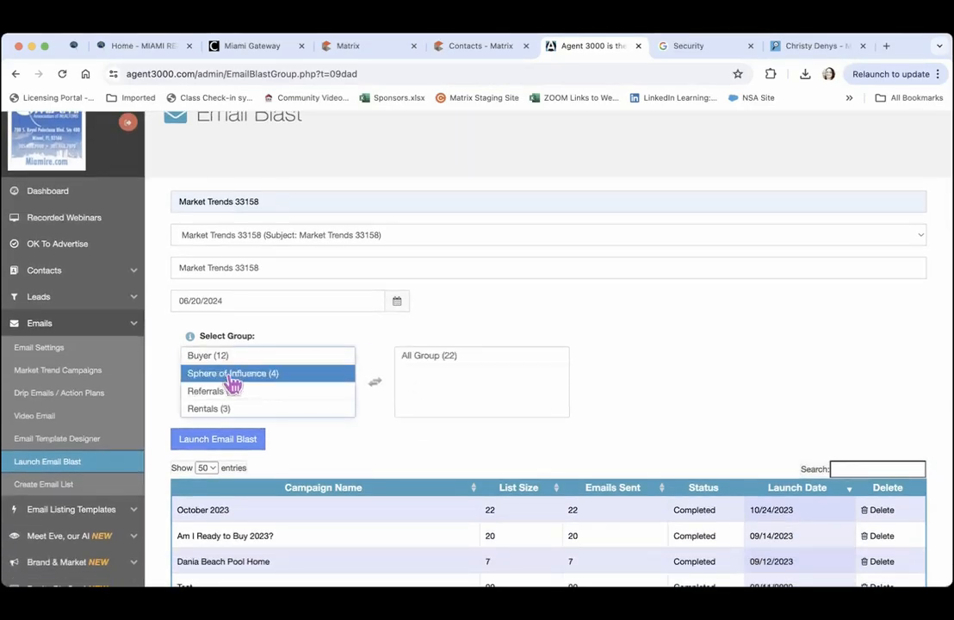
pyautogui.click(214, 446)
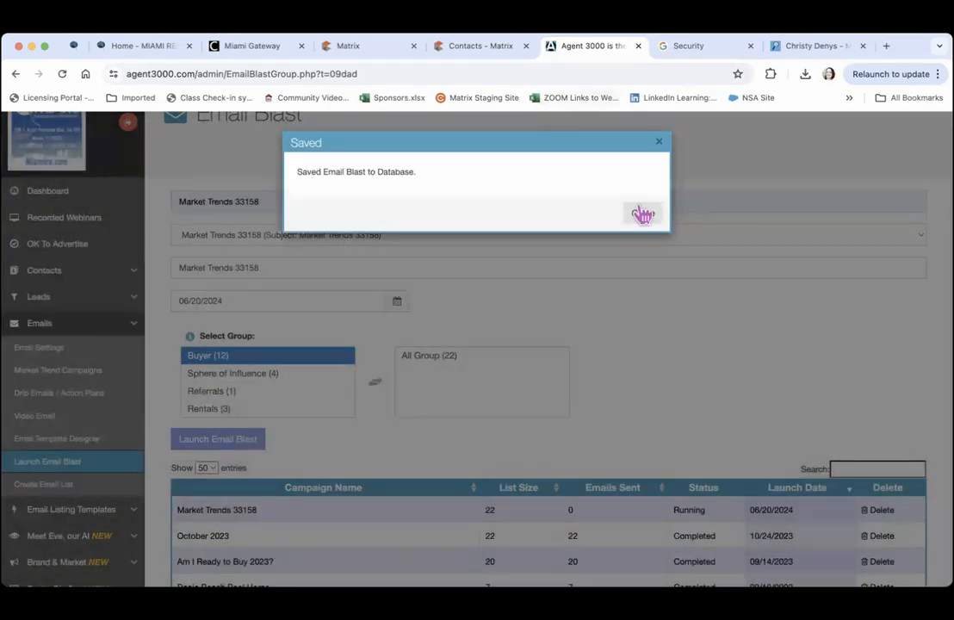
pyautogui.click(641, 206)
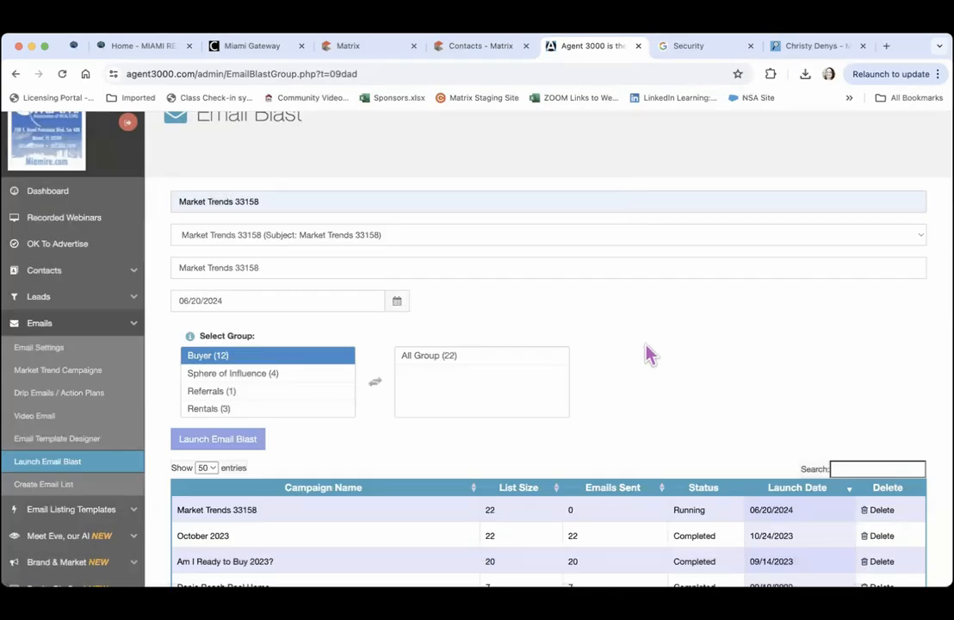
pyautogui.scroll(-2, 650, 354)
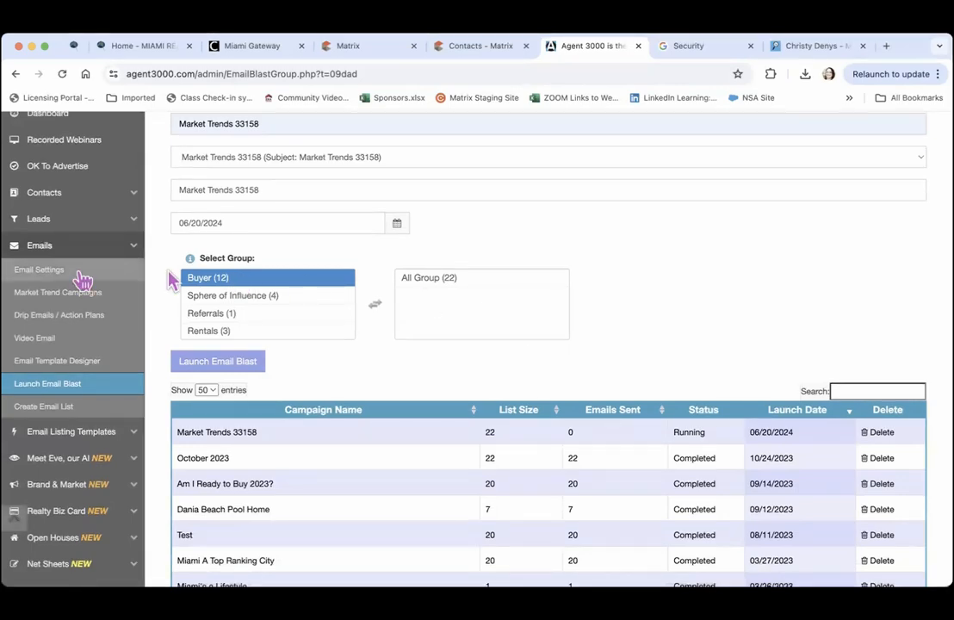
# Create drip plan 'General Buyer Template' copied from General Buyers - Only Emails and save it
pyautogui.click(50, 319)
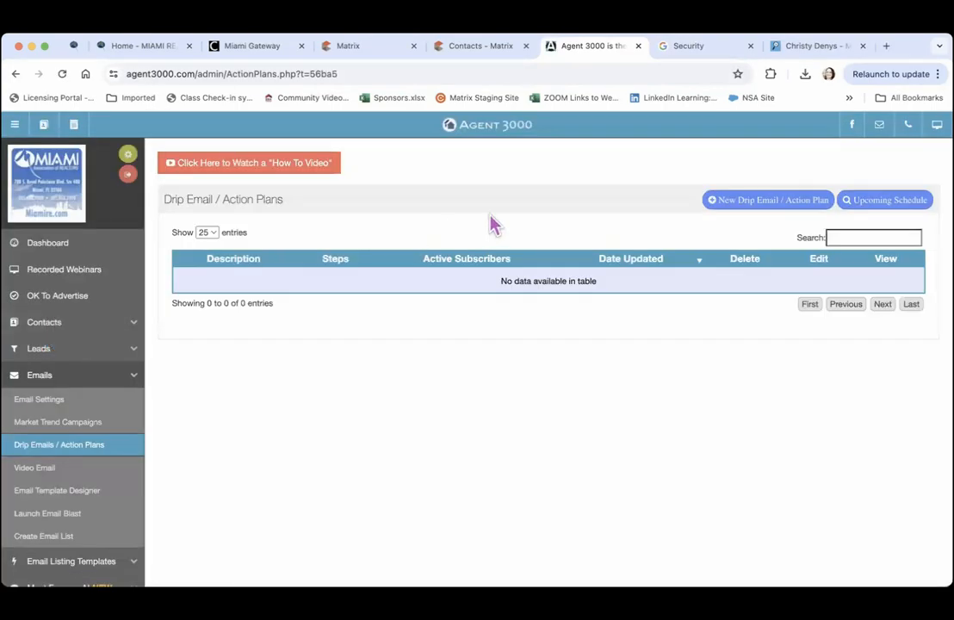
pyautogui.click(769, 201)
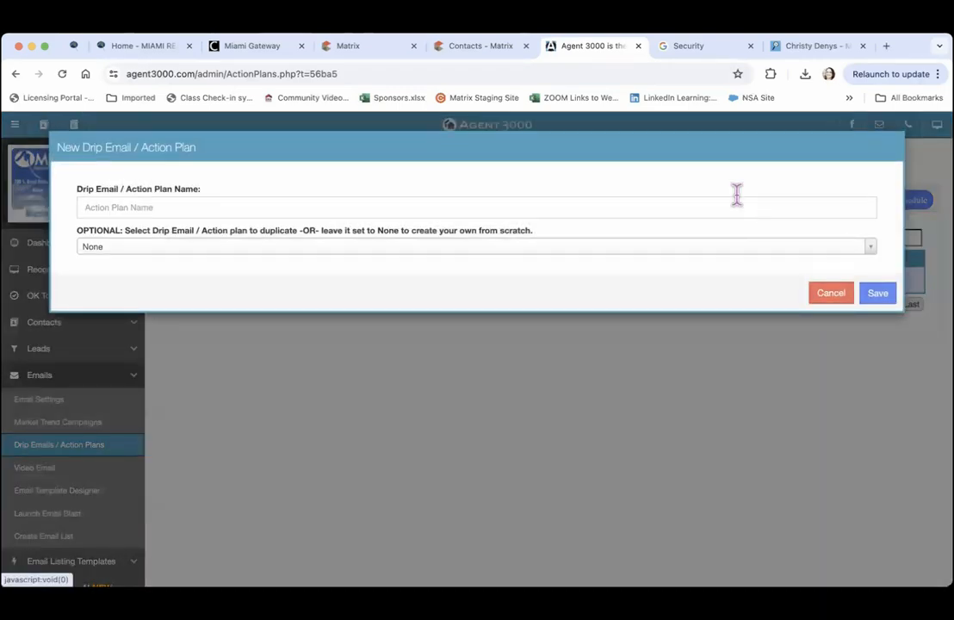
pyautogui.click(217, 207)
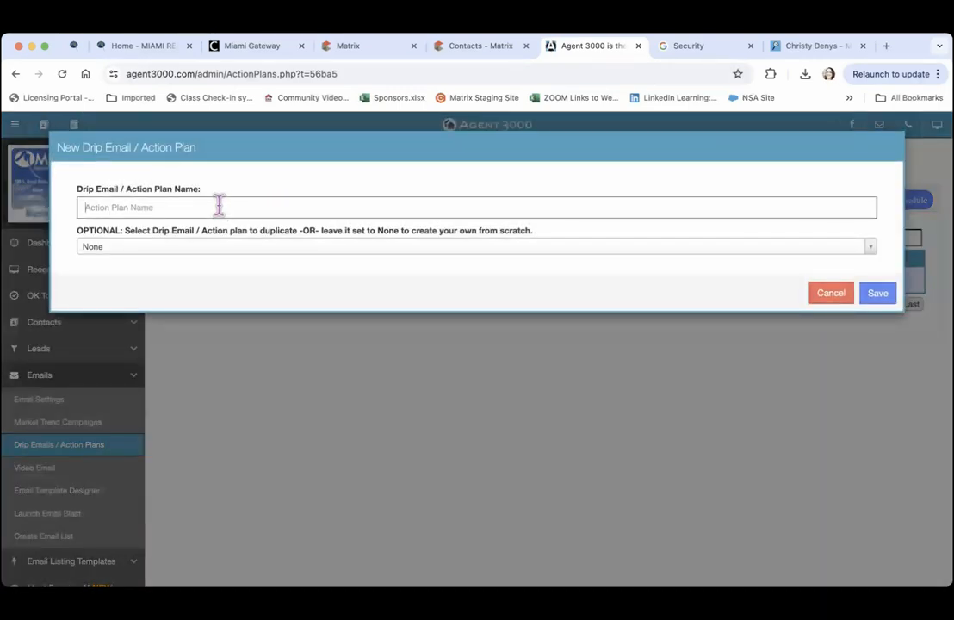
pyautogui.click(229, 248)
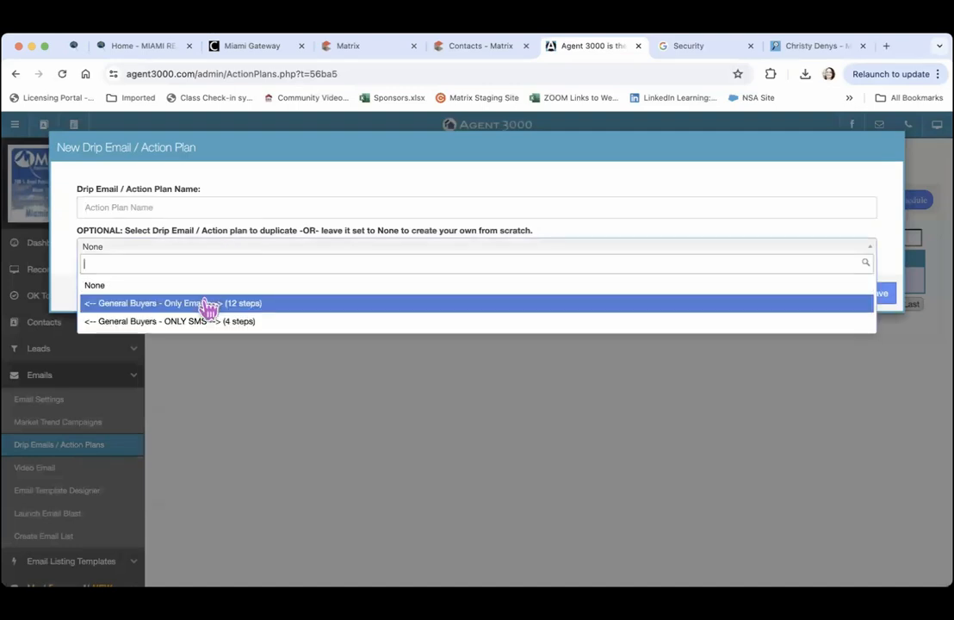
pyautogui.click(152, 306)
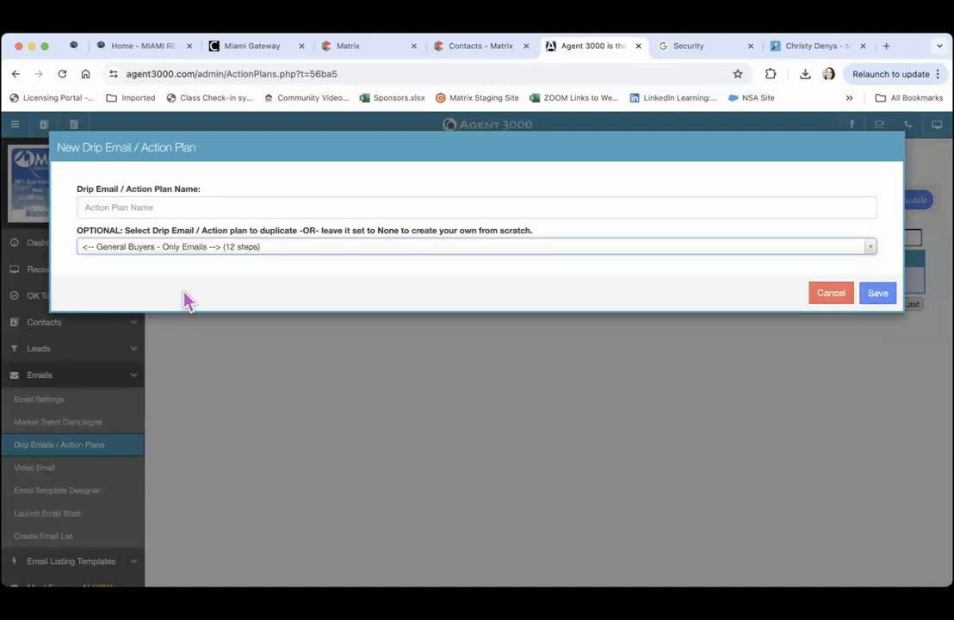
pyautogui.click(183, 207)
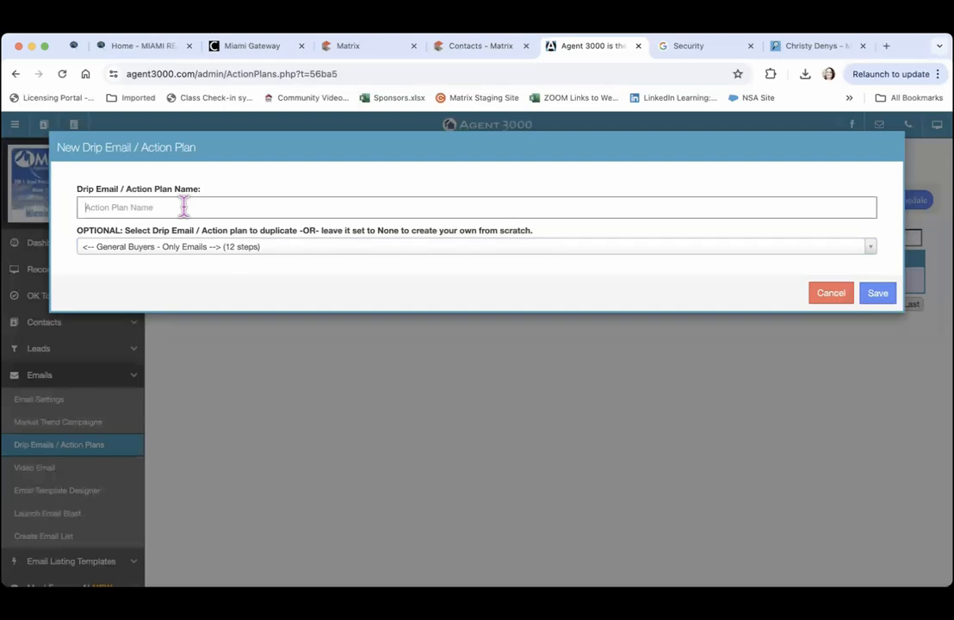
pyautogui.write('General Buyer Template')
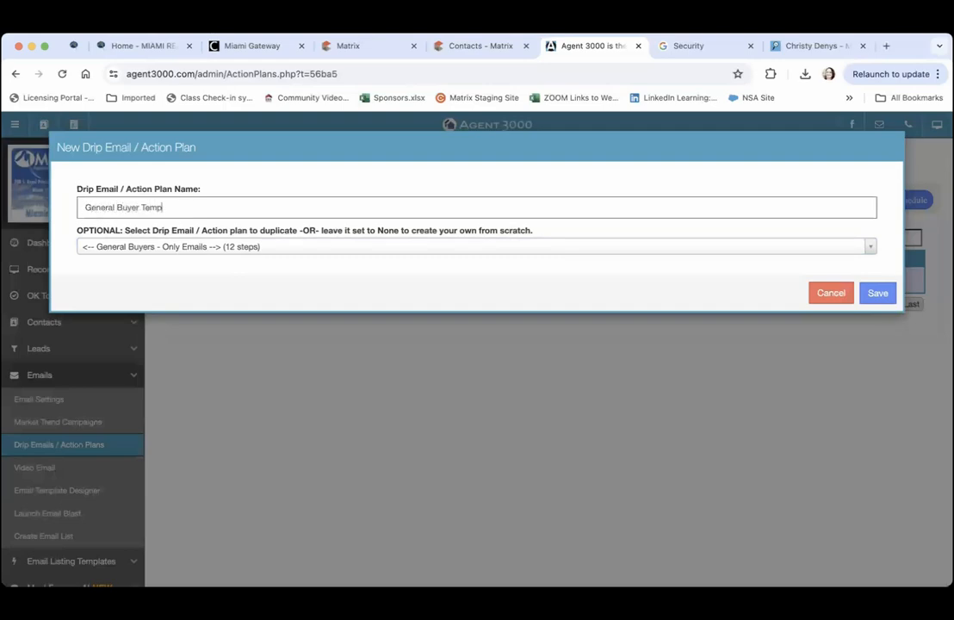
pyautogui.click(868, 294)
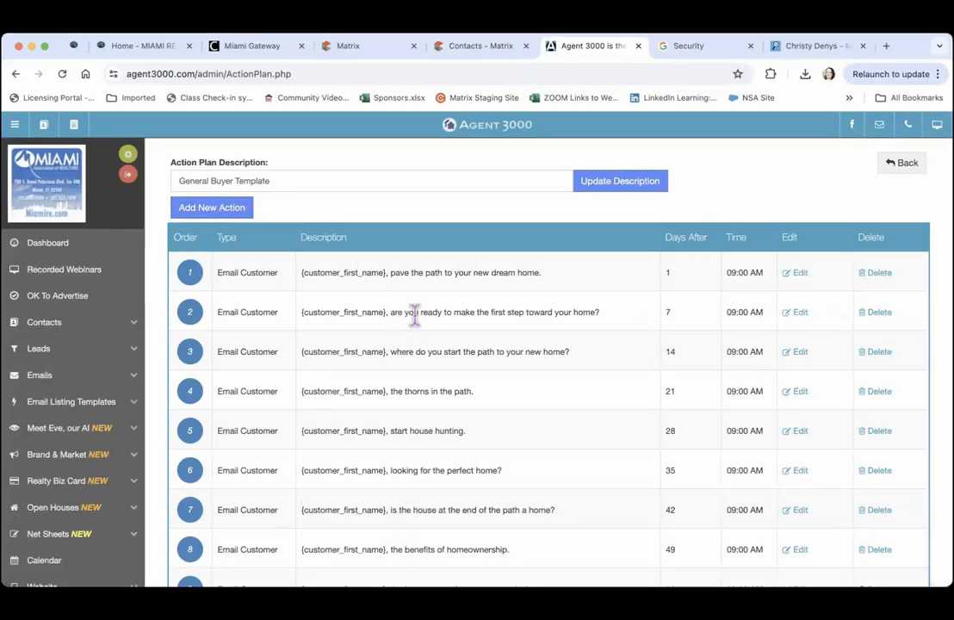
# Review the plan's first email step without changes, then go back to the Action Plans list
pyautogui.click(801, 276)
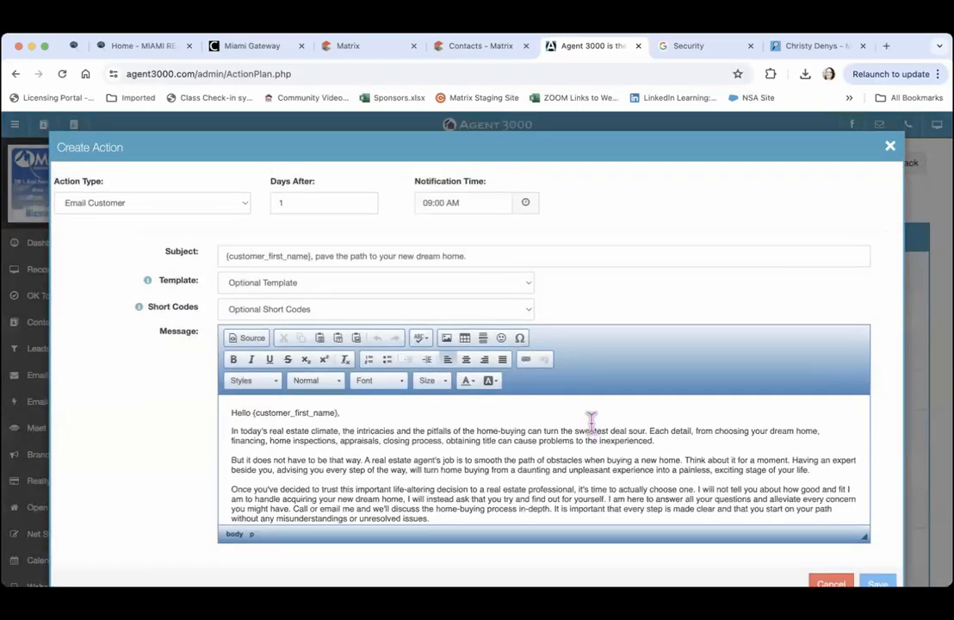
pyautogui.press('Down')
pyautogui.press('Down')
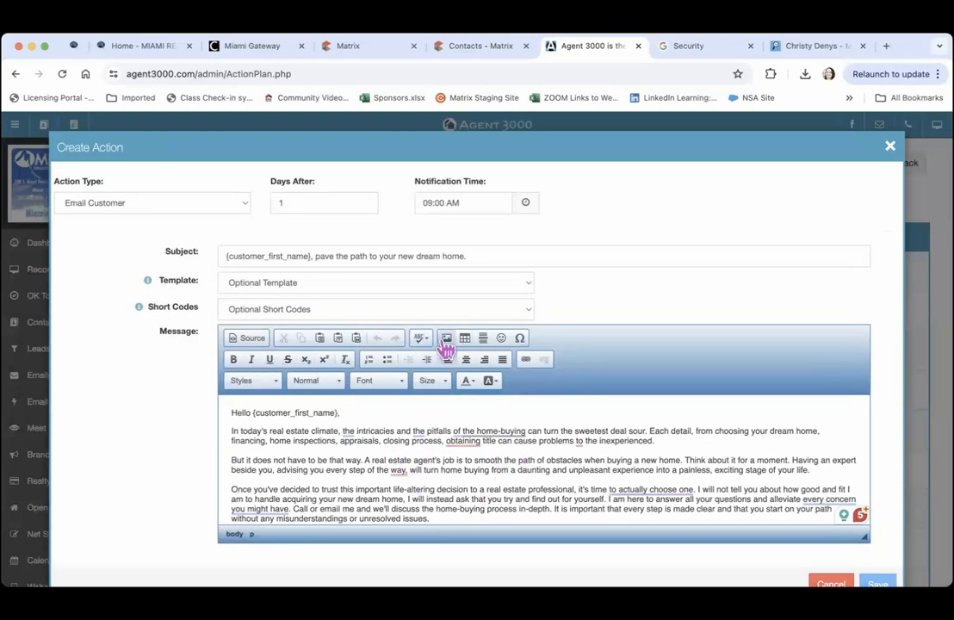
pyautogui.click(830, 584)
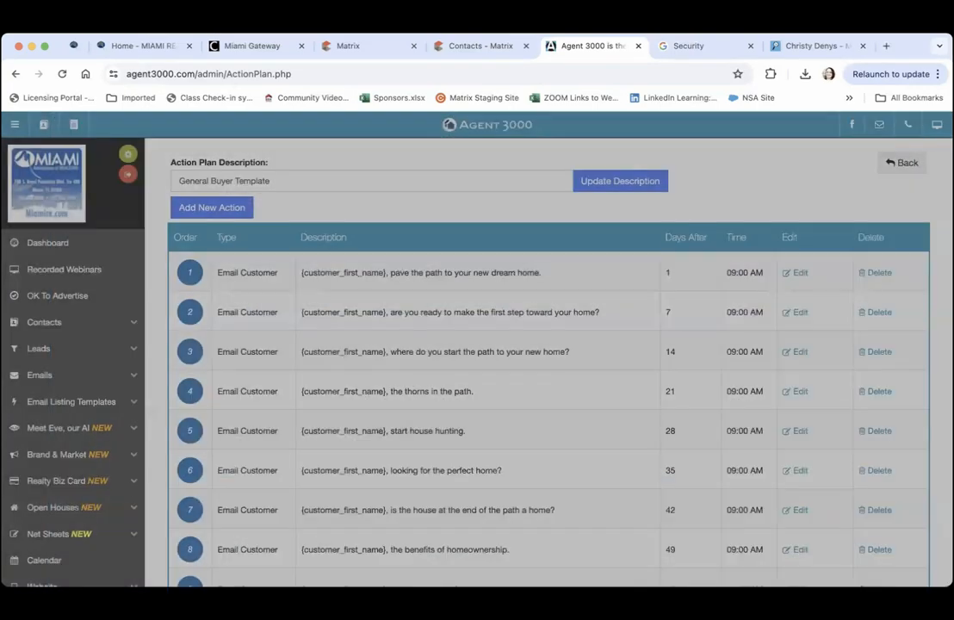
pyautogui.click(902, 164)
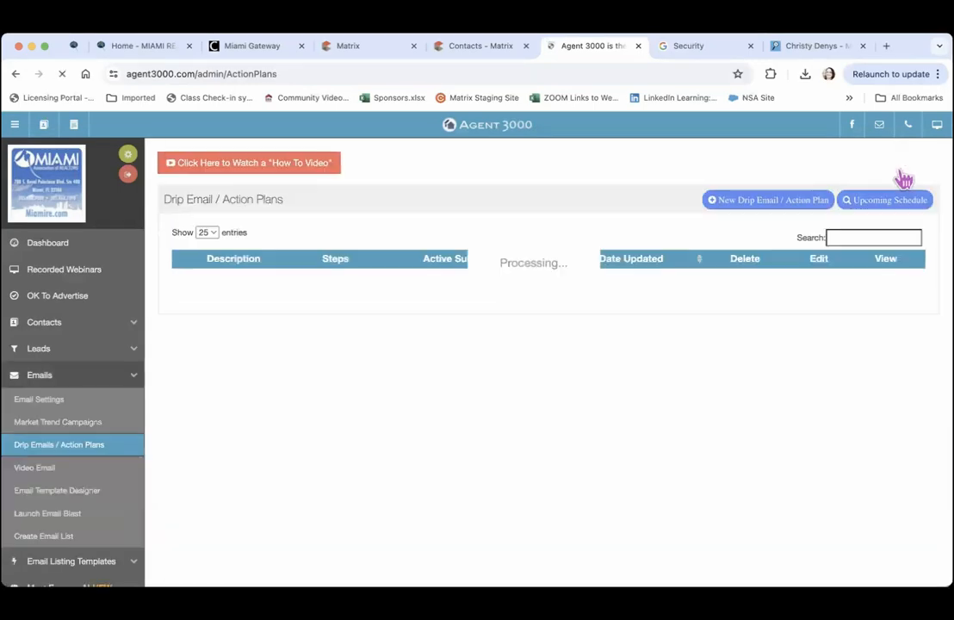
# Duplicate the 4-step General Buyers - Only SMS plan as a new plan named Text Buyer Campaign
pyautogui.click(762, 205)
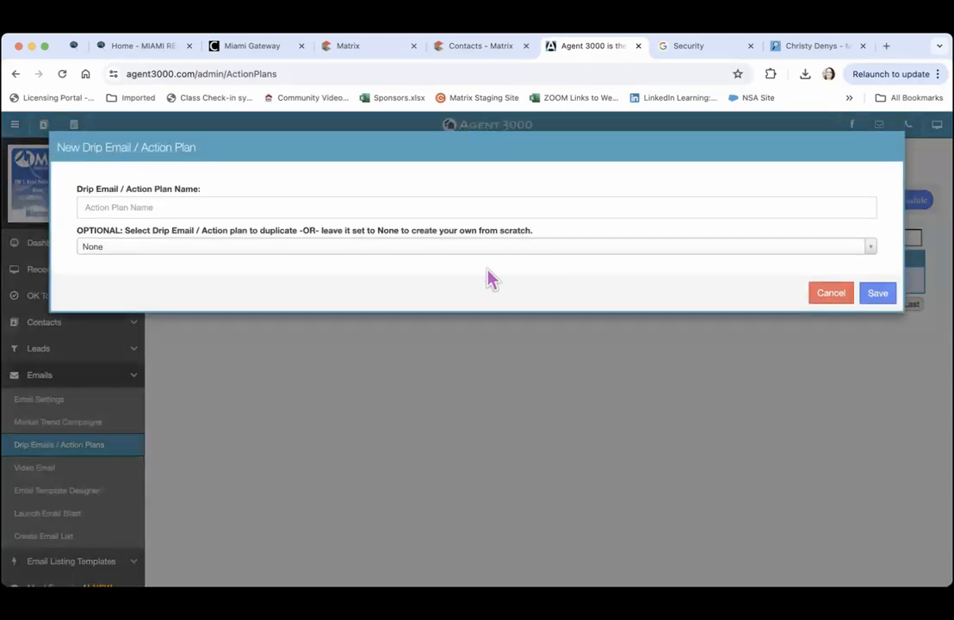
pyautogui.click(218, 251)
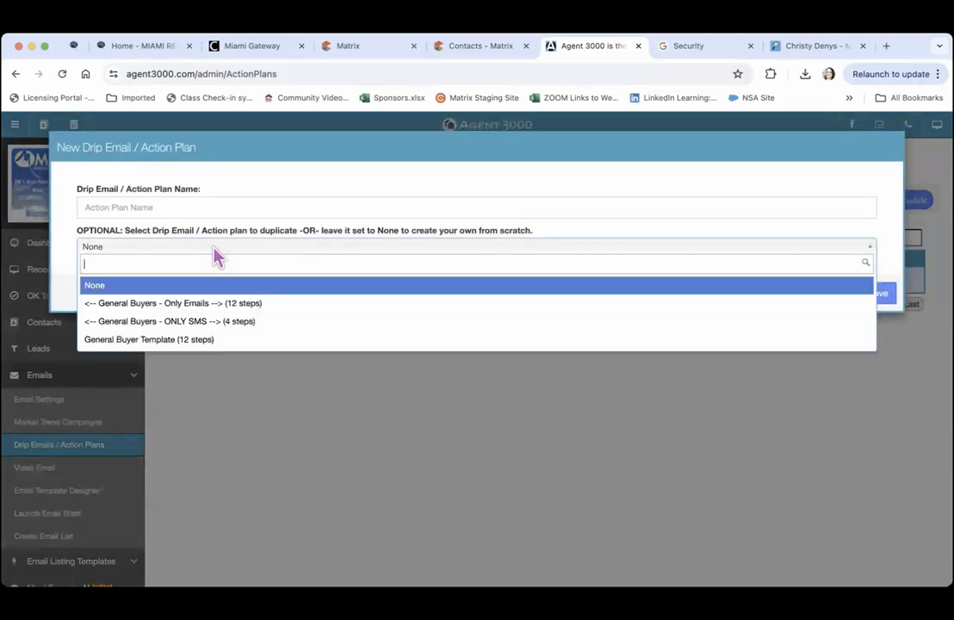
pyautogui.click(232, 331)
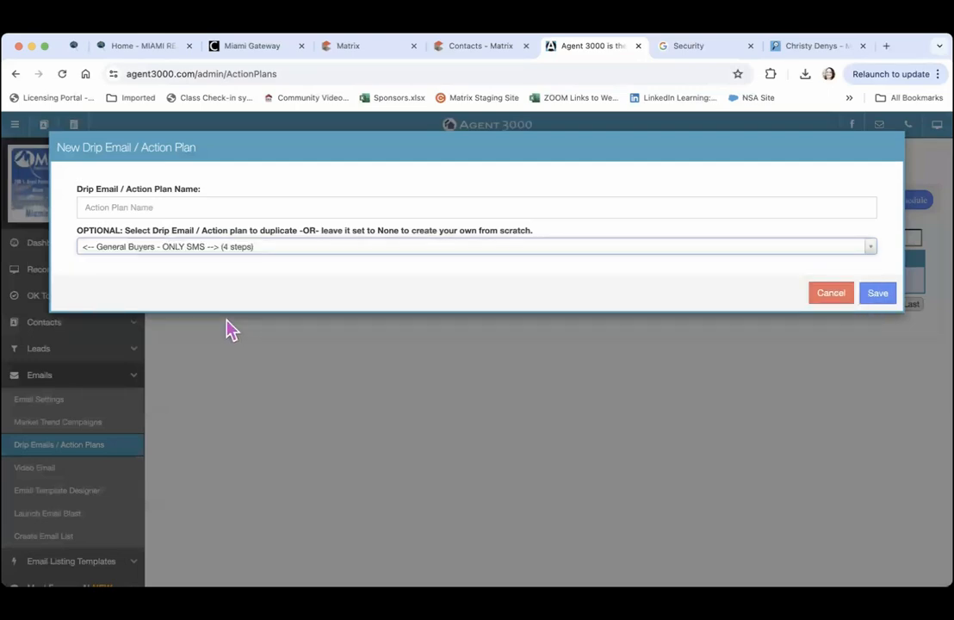
pyautogui.click(176, 200)
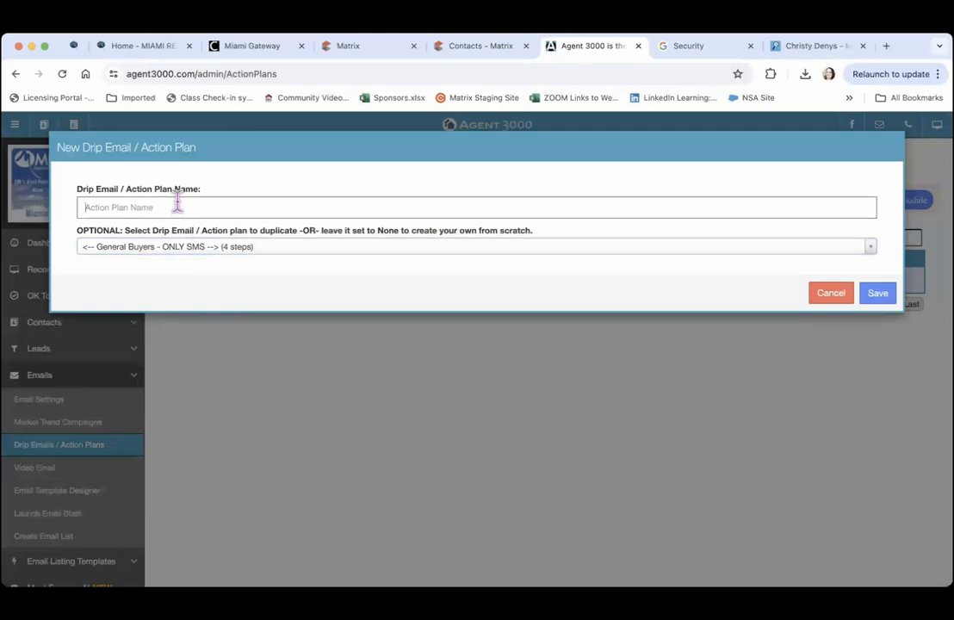
pyautogui.write('Text Buyer Campaign')
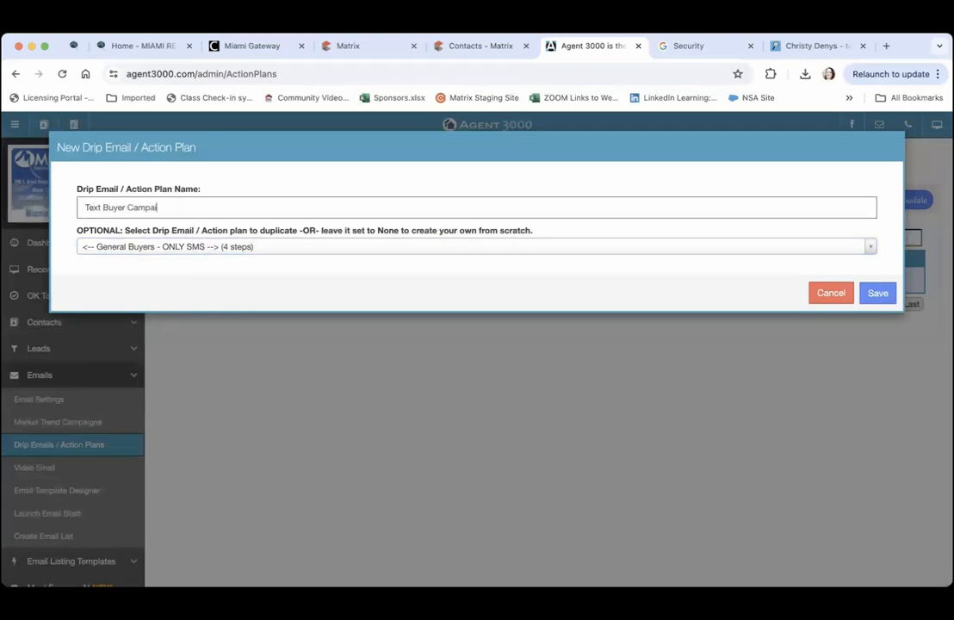
pyautogui.click(876, 296)
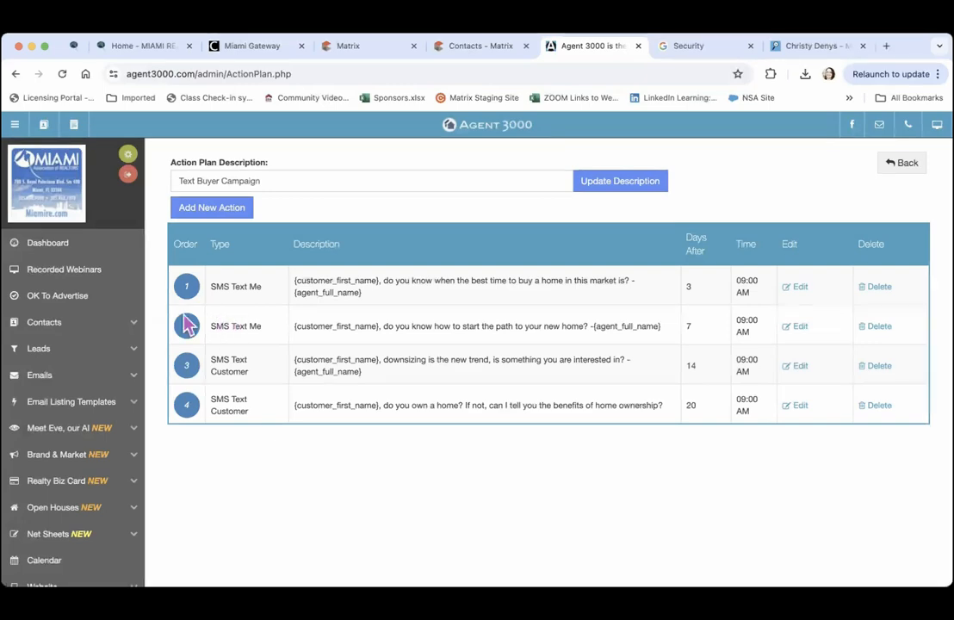
# From All Contacts, assign the General Buyer Template drip campaign to one contact
pyautogui.click(90, 327)
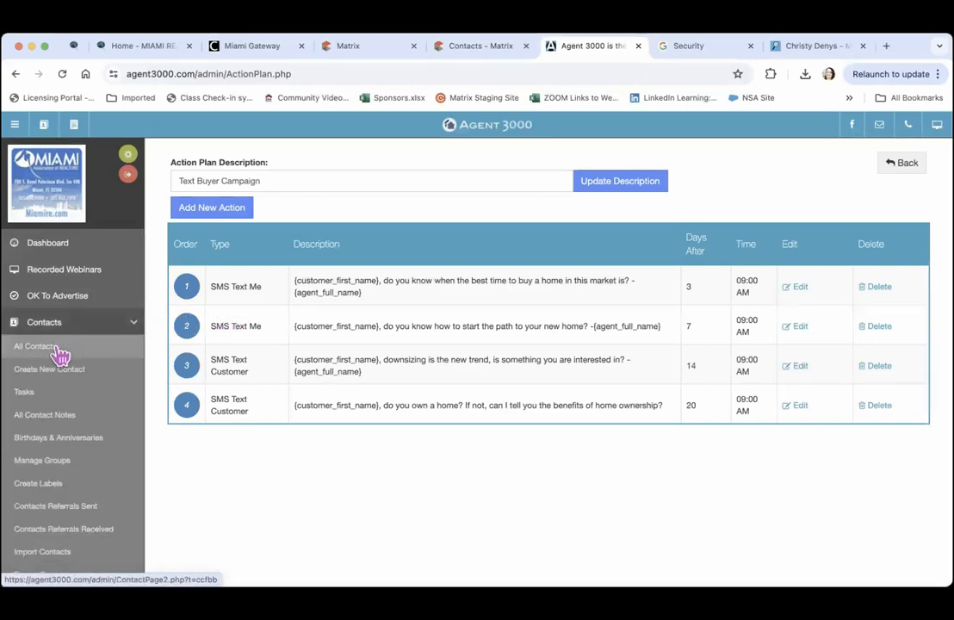
pyautogui.click(58, 346)
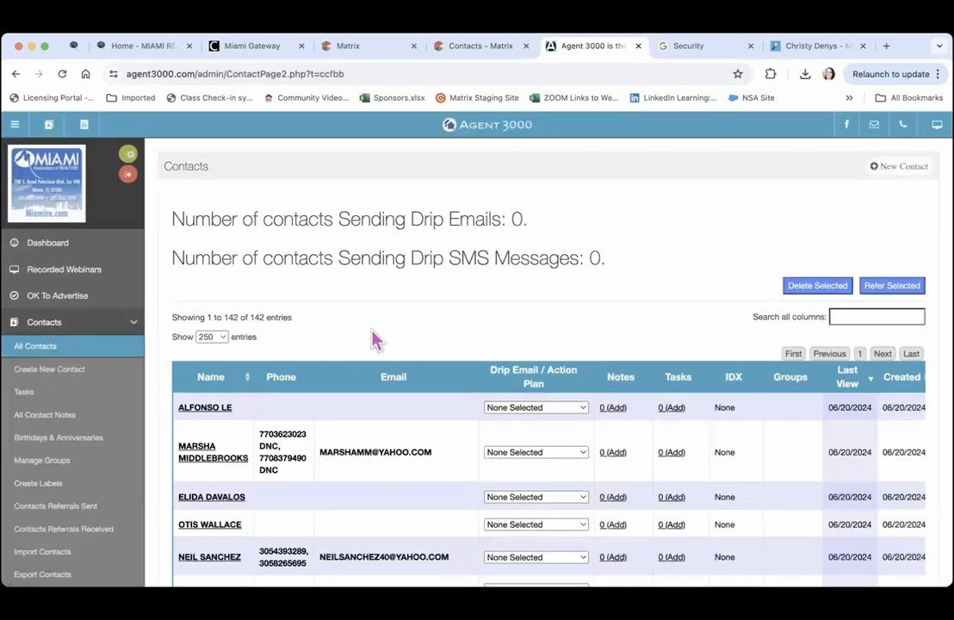
pyautogui.scroll(-2, 376, 338)
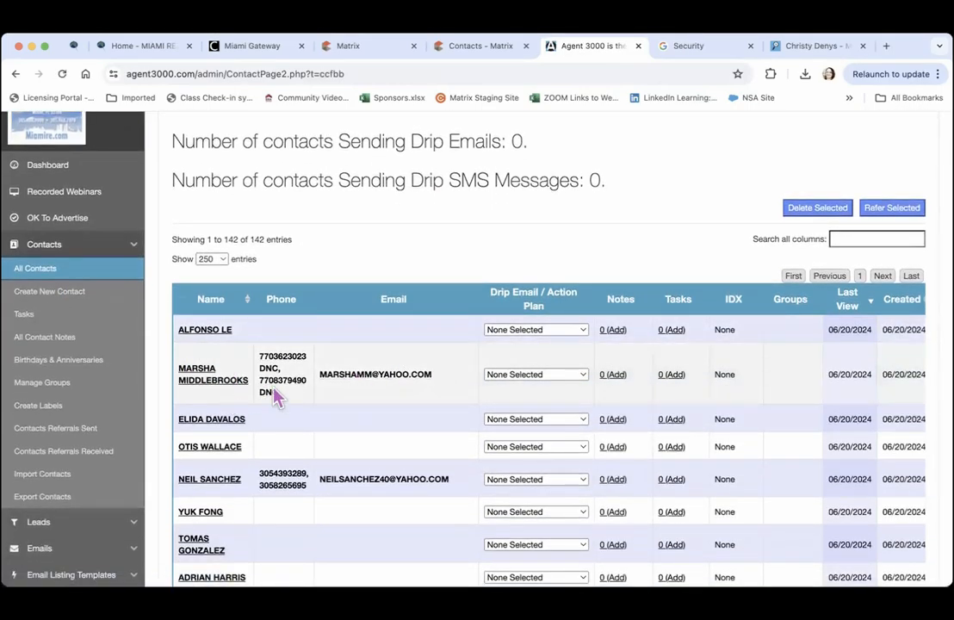
pyautogui.click(580, 378)
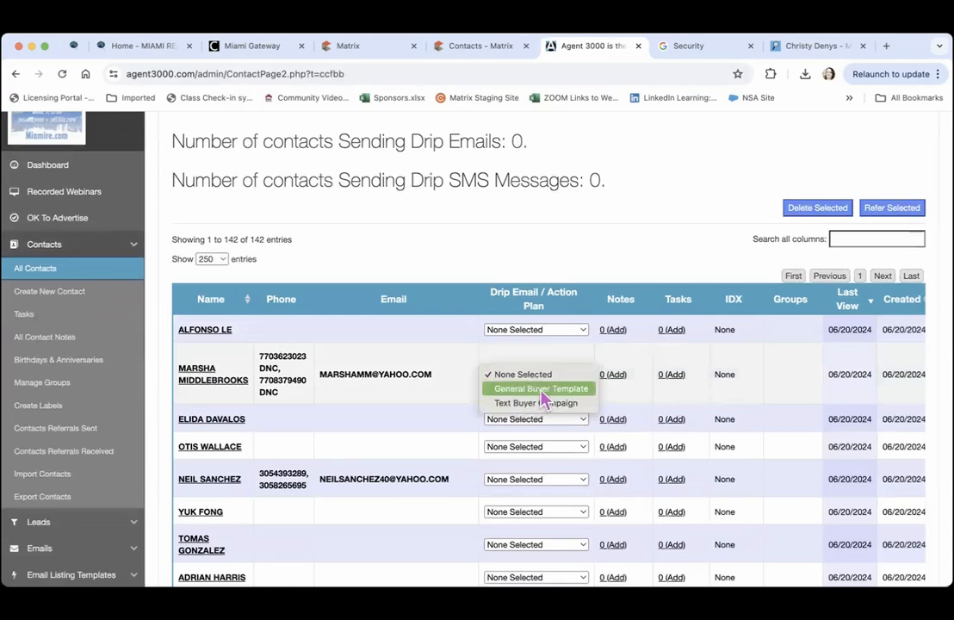
pyautogui.click(542, 392)
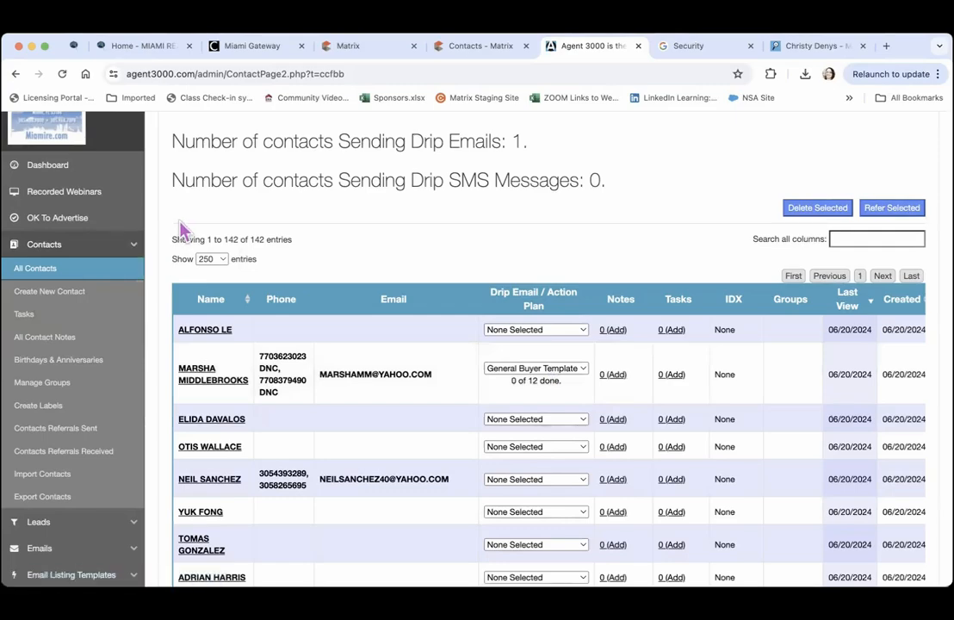
pyautogui.scroll(-5, 183, 229)
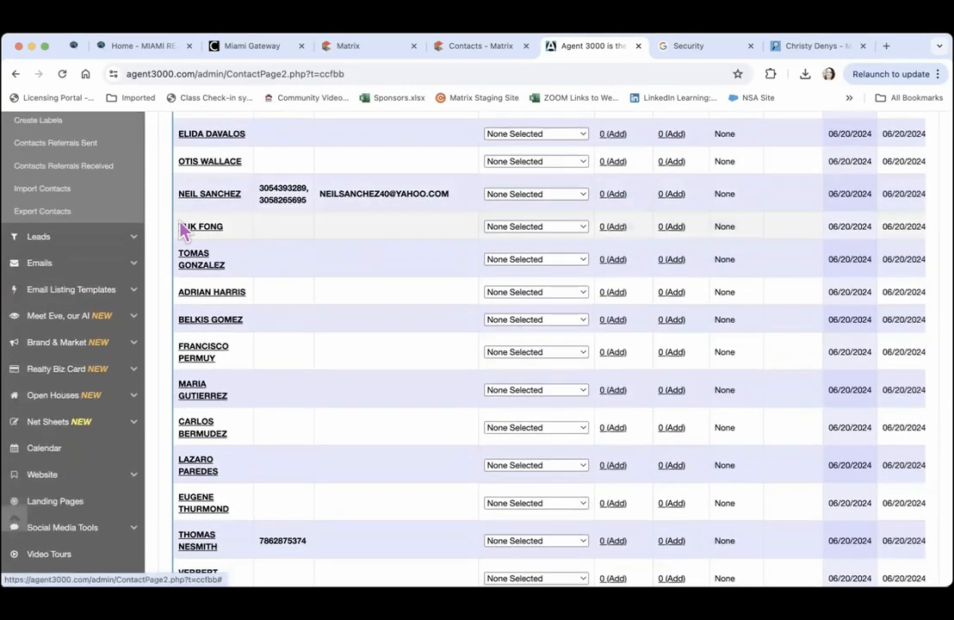
pyautogui.scroll(-2, 183, 229)
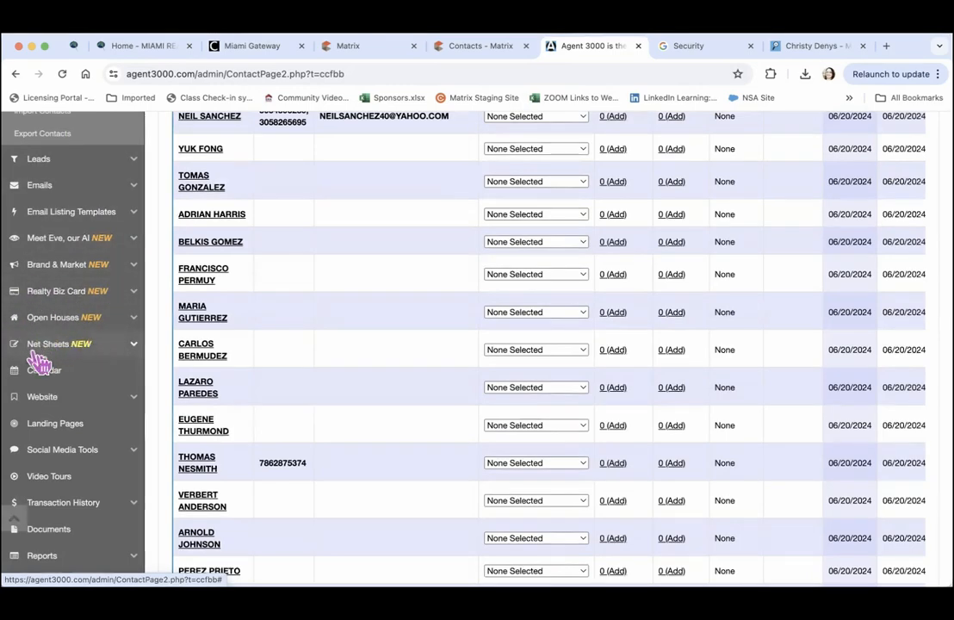
# Open the June 2024 calendar and start a new event on June 21
pyautogui.click(62, 379)
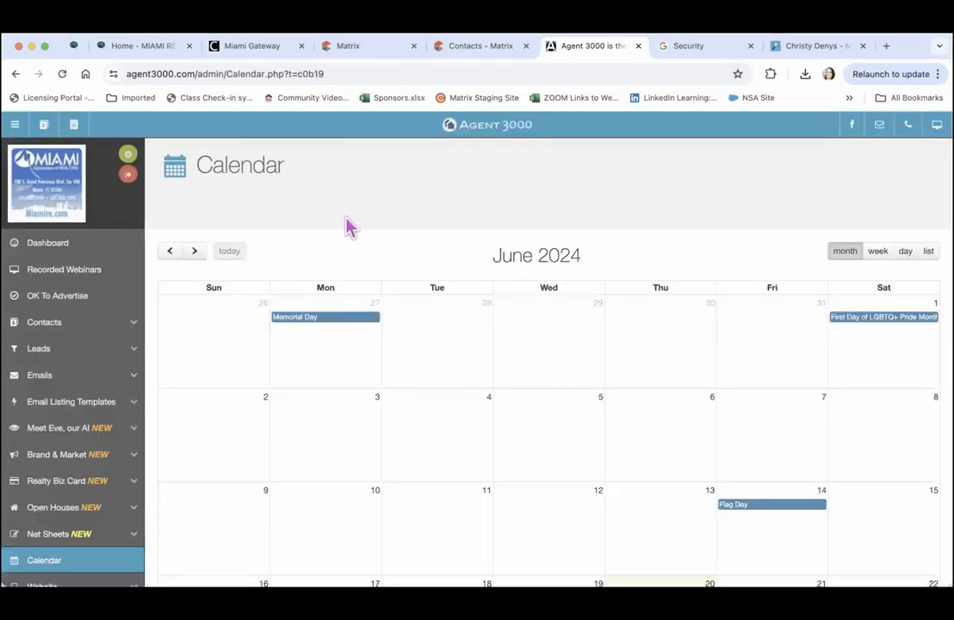
pyautogui.scroll(-3, 348, 227)
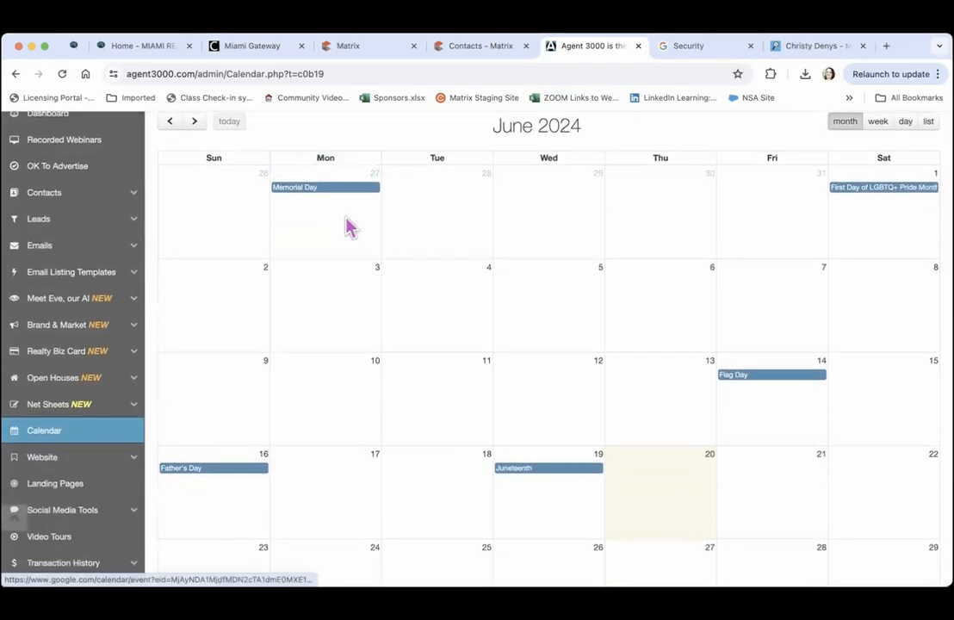
pyautogui.click(779, 494)
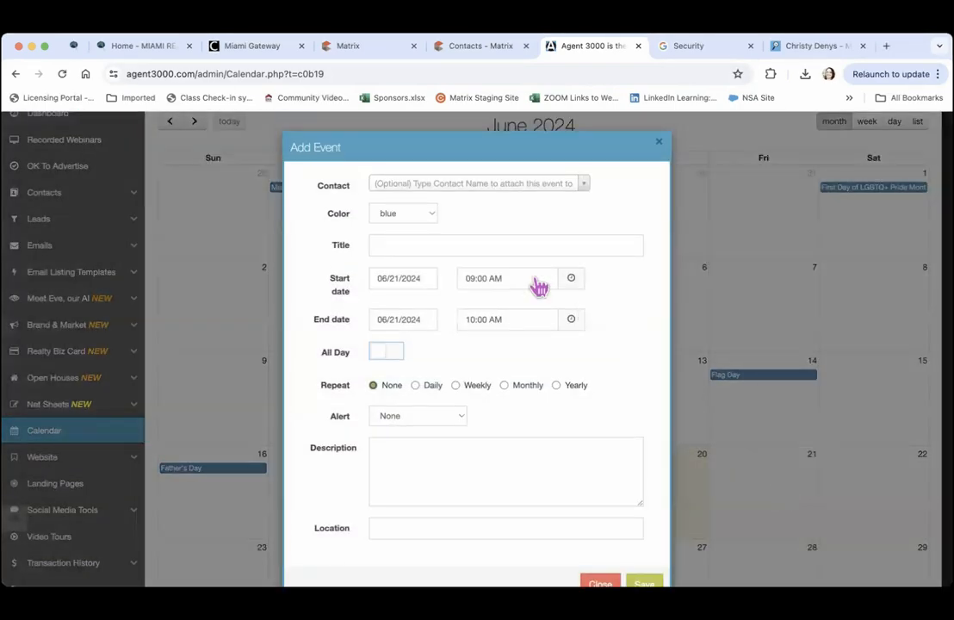
# Attach the searched contact to the event, colour it green, and title it Listing appointment
pyautogui.click(437, 186)
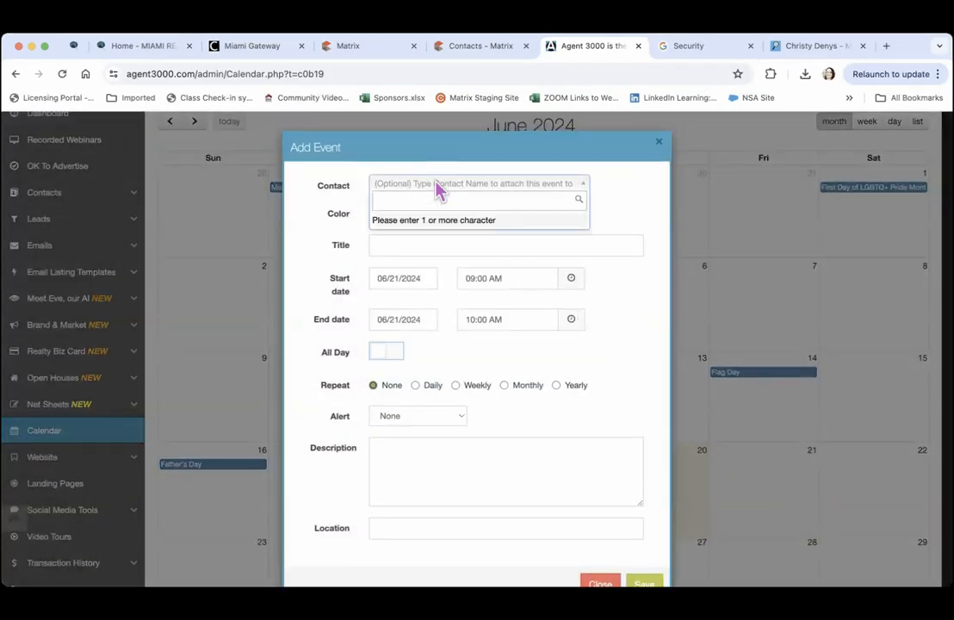
pyautogui.write('Connie')
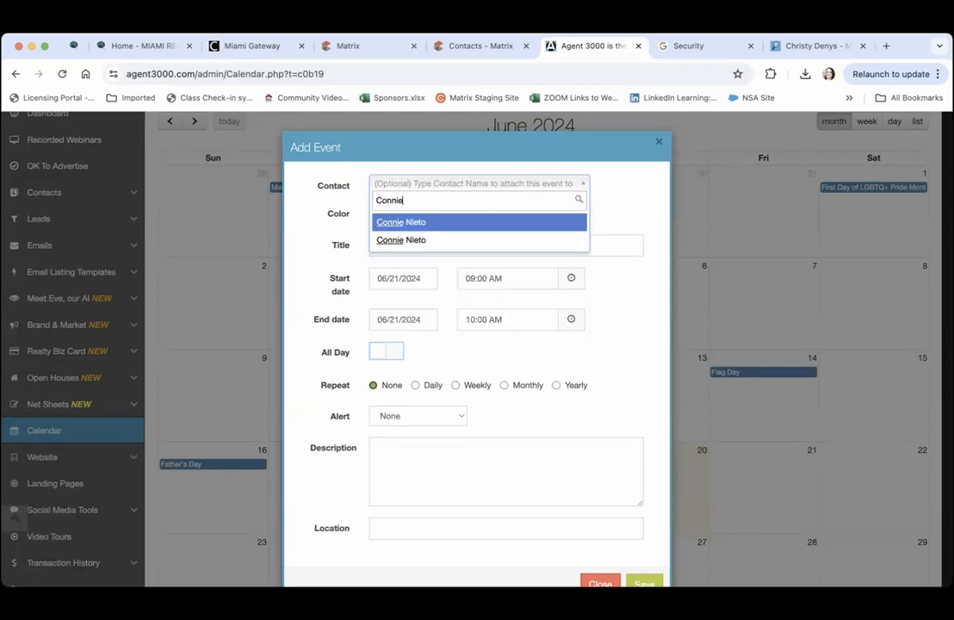
pyautogui.click(402, 223)
pyautogui.click(410, 215)
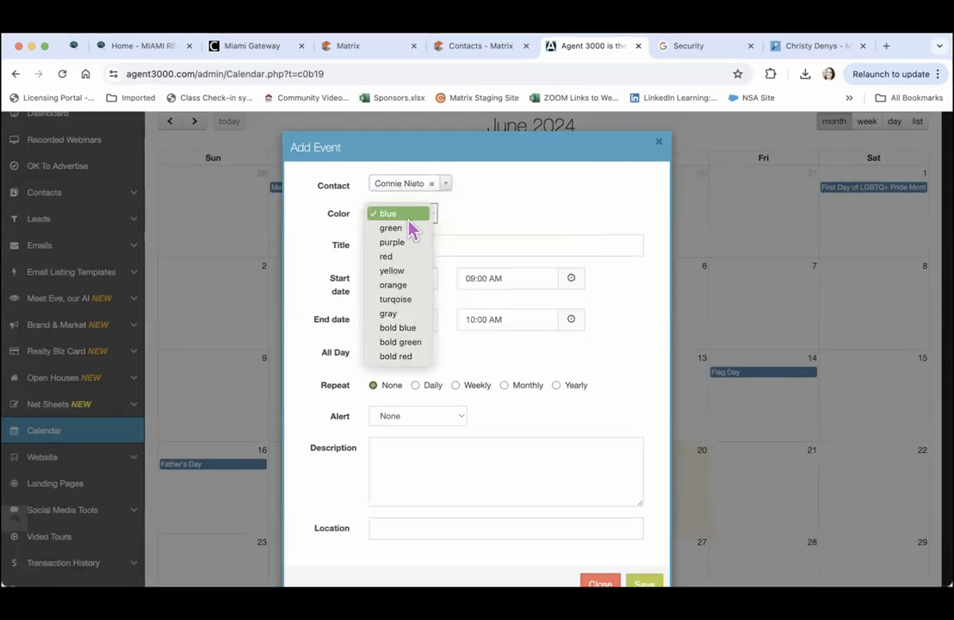
pyautogui.click(409, 229)
pyautogui.click(406, 244)
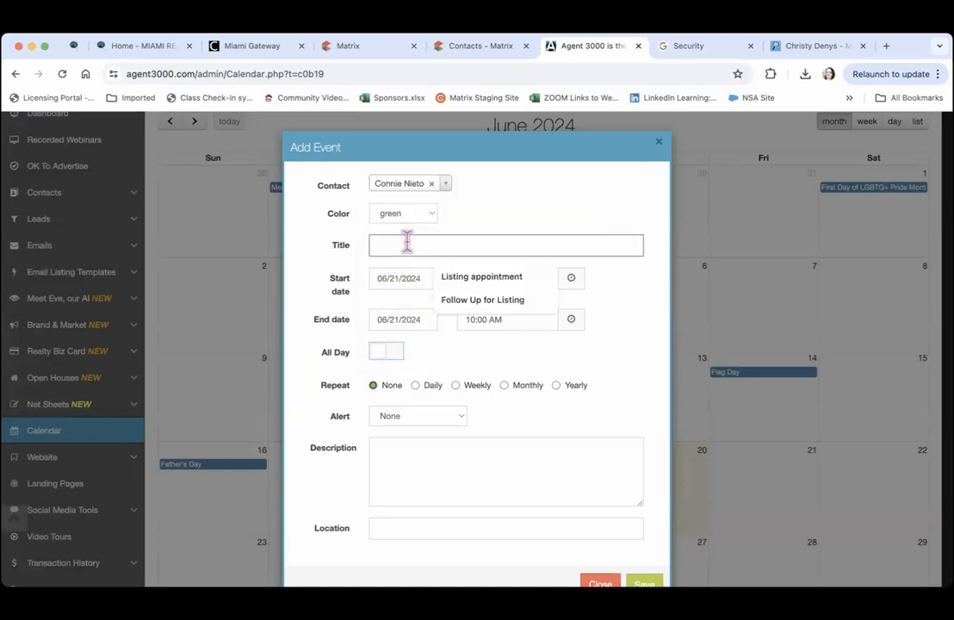
pyautogui.write('Listing appointment')
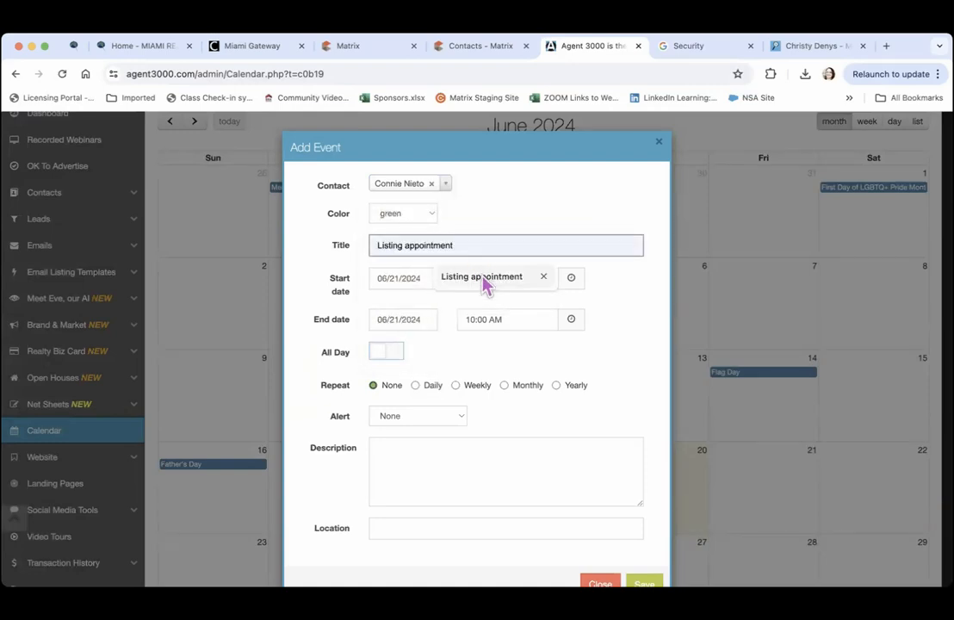
pyautogui.click(482, 277)
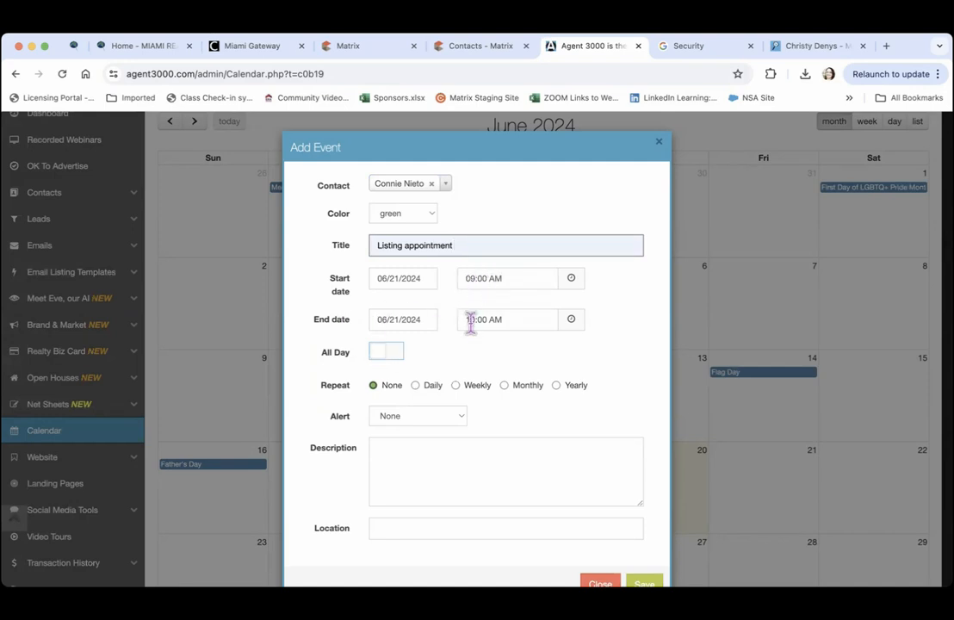
# Set the event start time to 7:00 PM
pyautogui.click(519, 275)
pyautogui.click(570, 280)
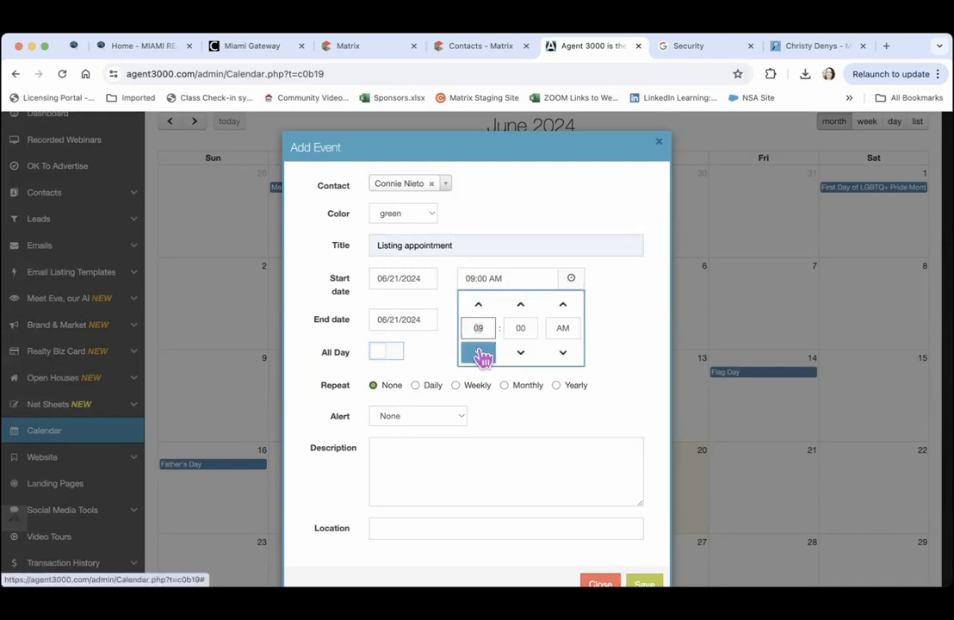
pyautogui.write('0')
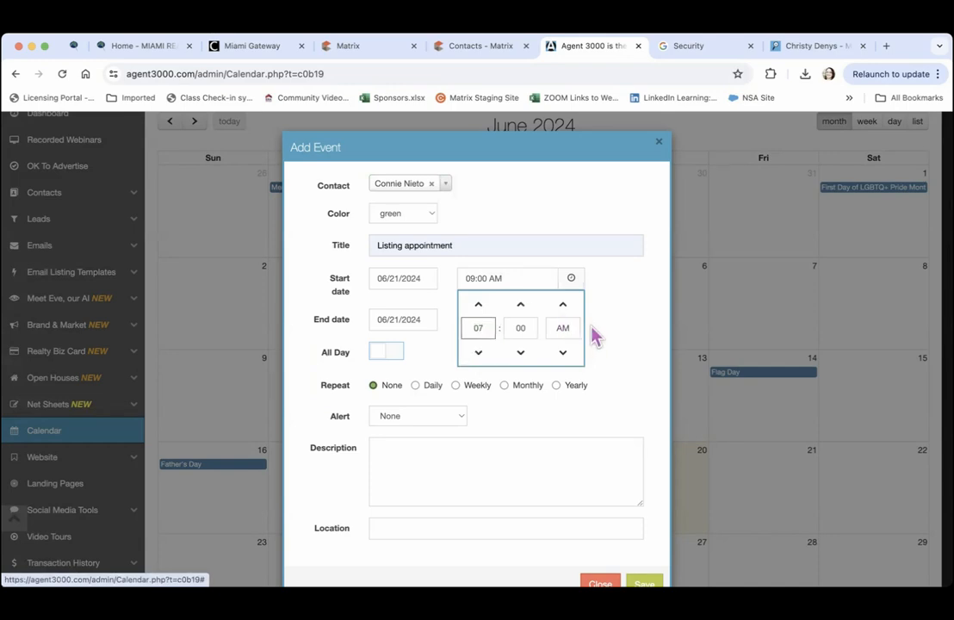
pyautogui.click(569, 328)
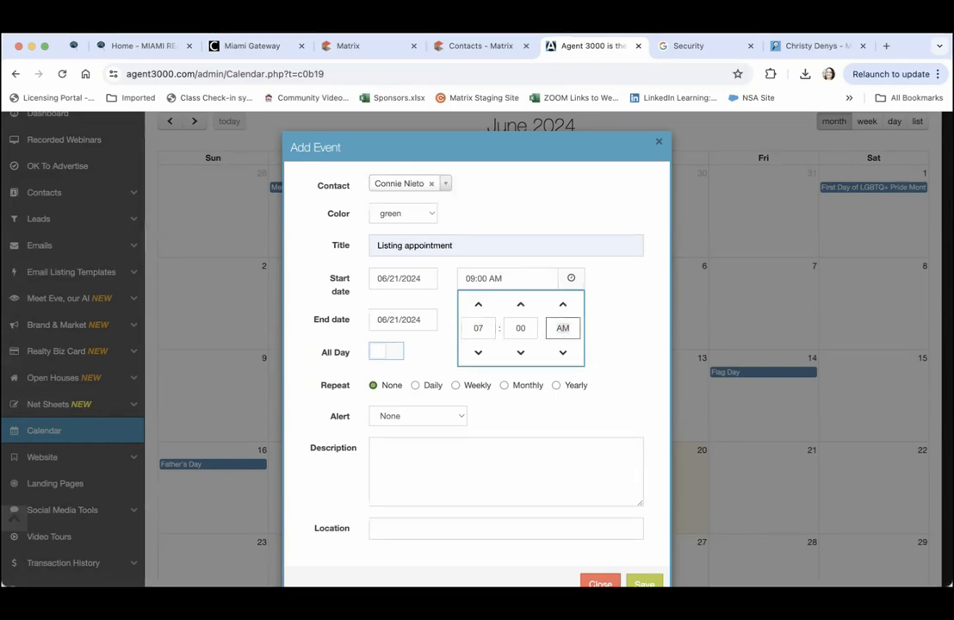
pyautogui.write('pm')
pyautogui.click(620, 322)
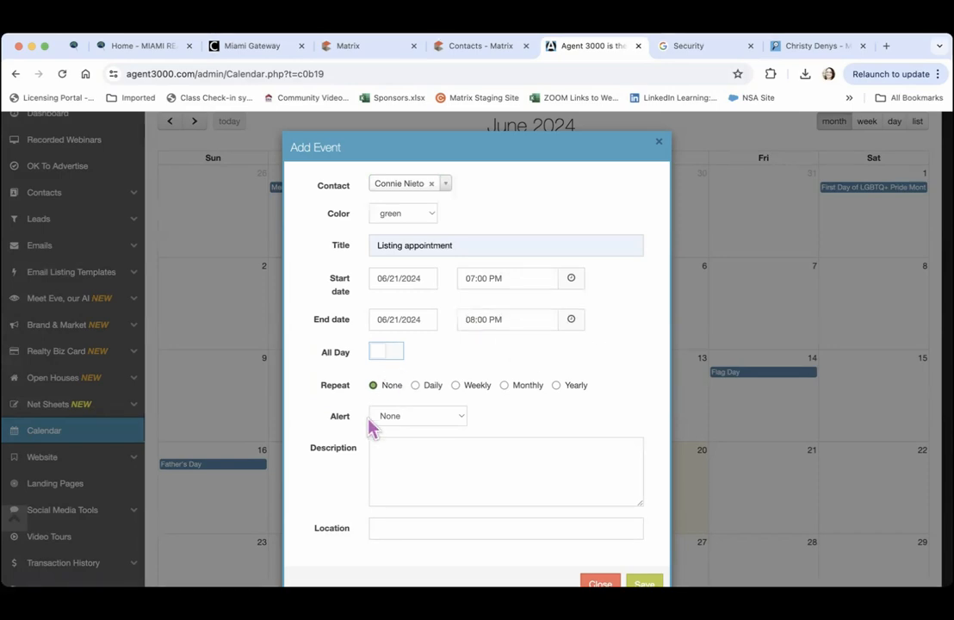
# Add a 2-hour alert, a description and the suggested location, then save the appointment
pyautogui.click(443, 419)
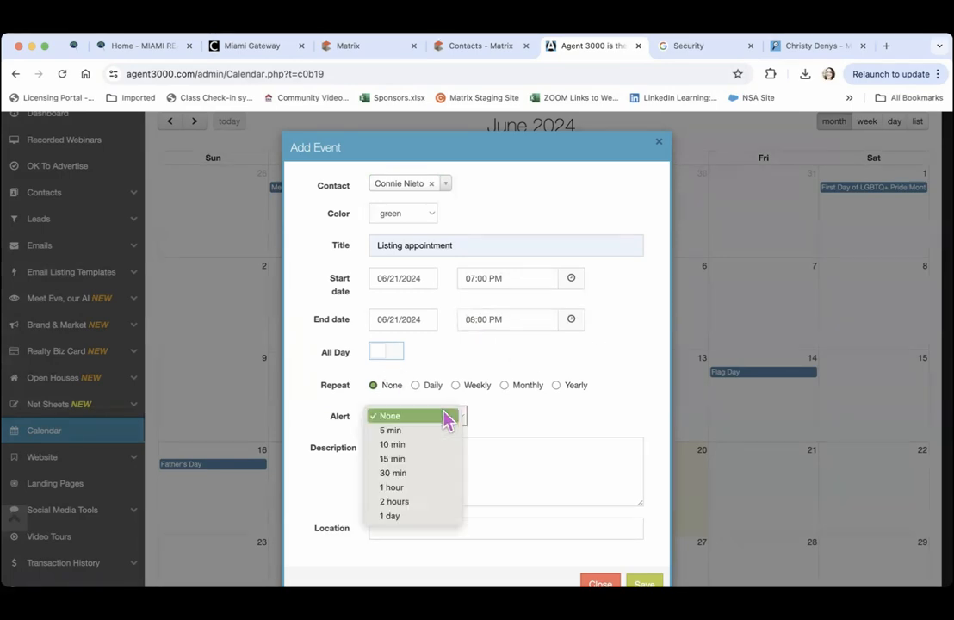
pyautogui.click(422, 502)
pyautogui.click(447, 466)
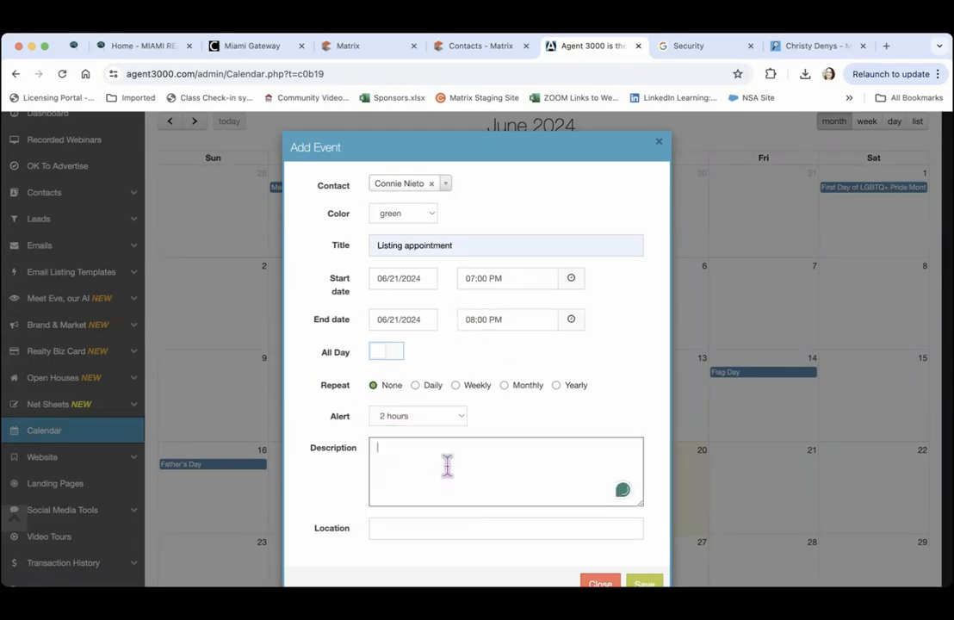
pyautogui.write('Listing Appt')
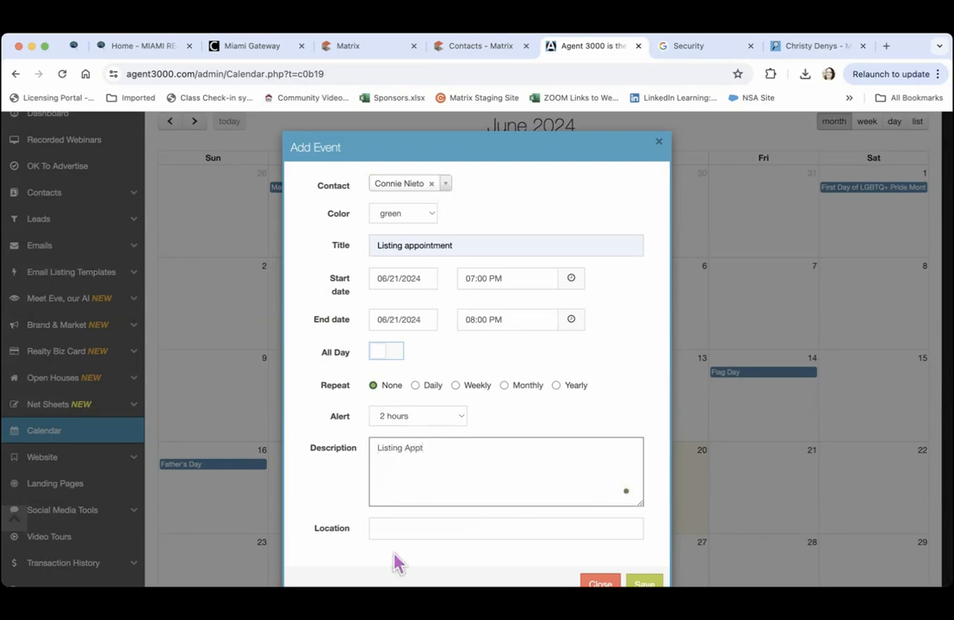
pyautogui.click(400, 527)
pyautogui.click(451, 558)
pyautogui.press('Tab')
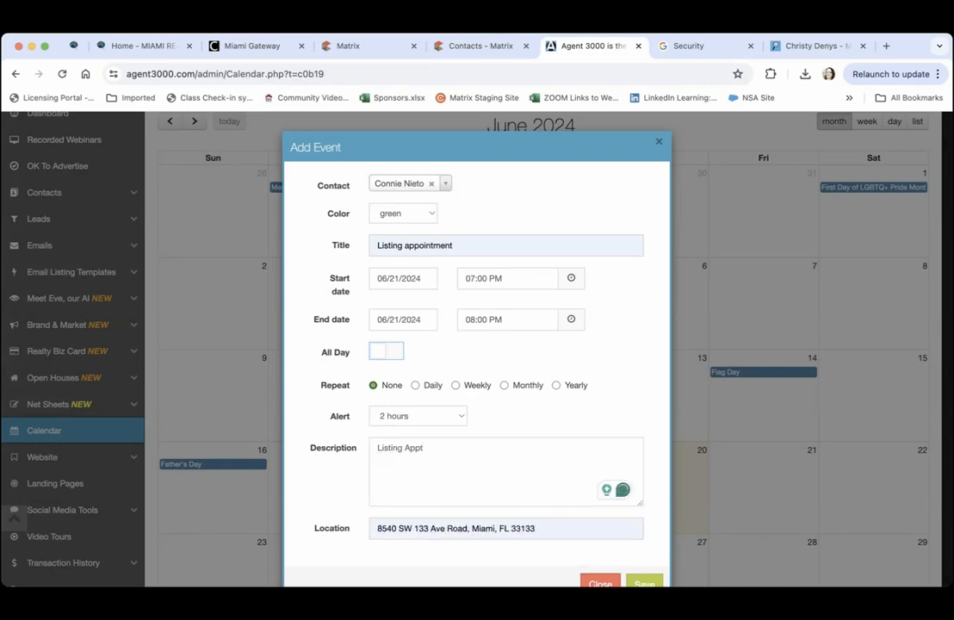
pyautogui.click(644, 583)
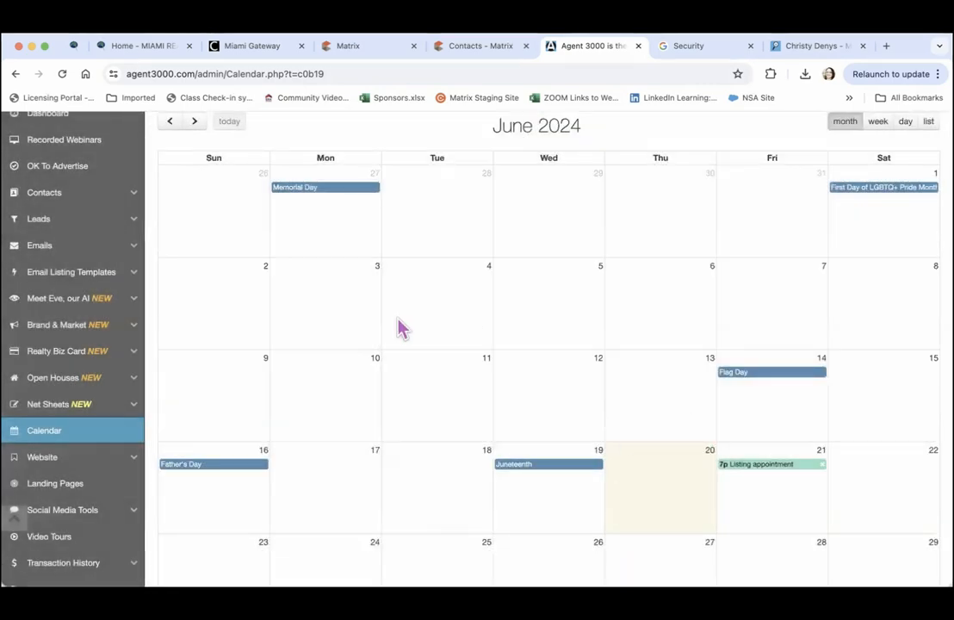
# Open the Listing Spy website setup under Website, then switch to the live site
pyautogui.click(43, 458)
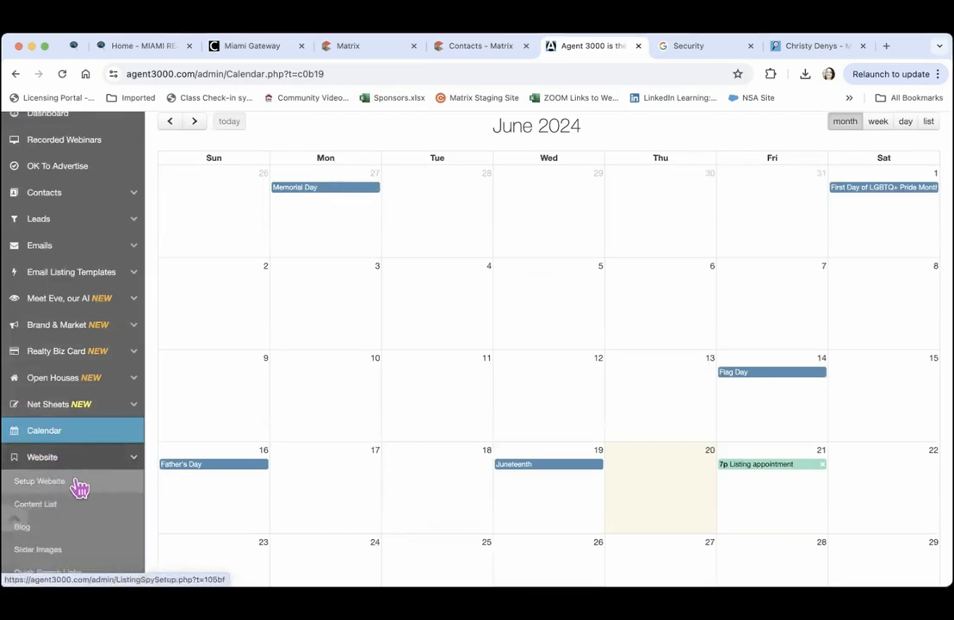
pyautogui.scroll(-1, 149, 442)
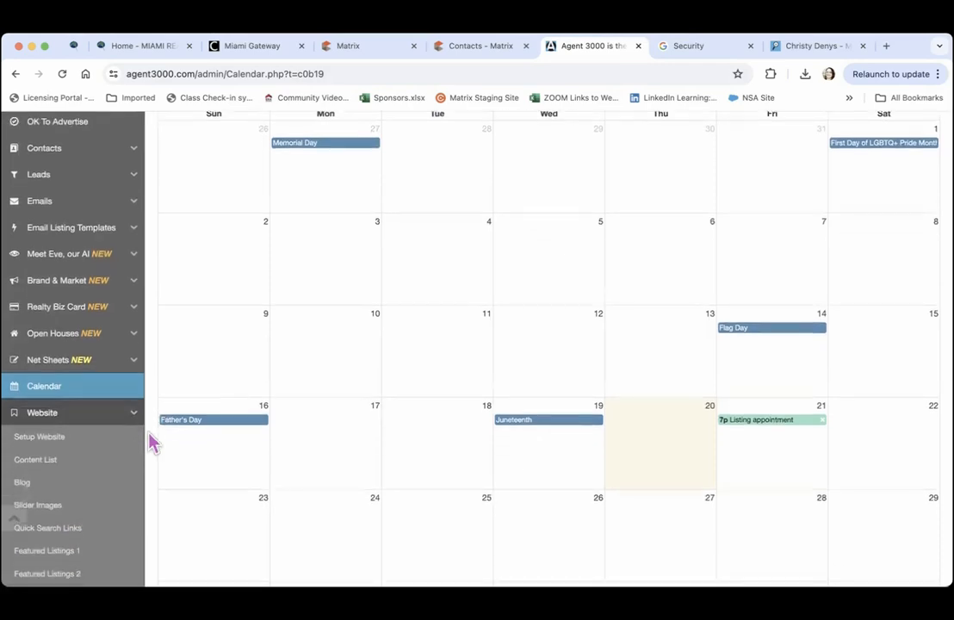
pyautogui.scroll(-5, 149, 441)
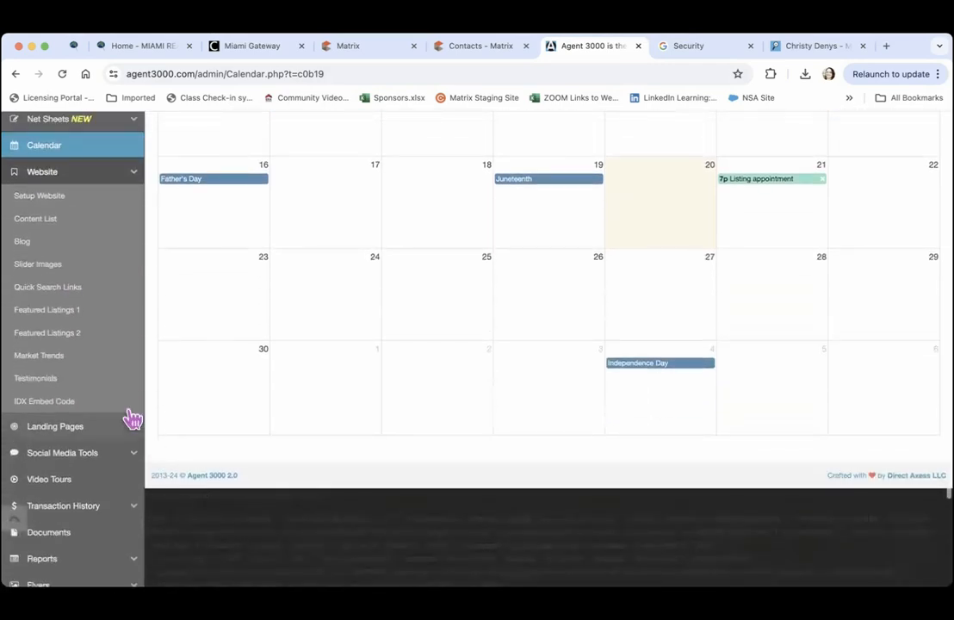
pyautogui.click(42, 202)
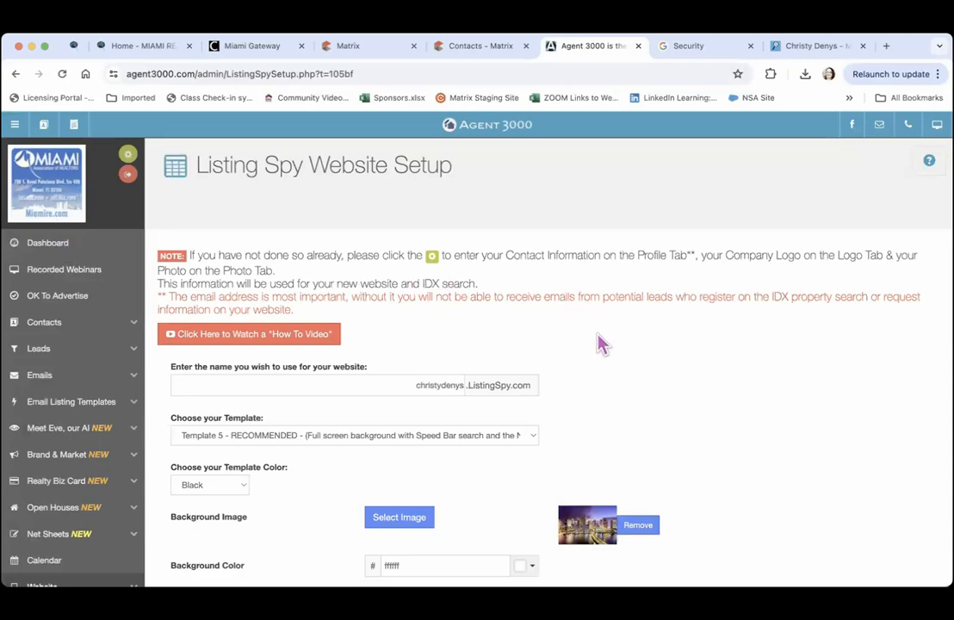
pyautogui.scroll(-3, 601, 344)
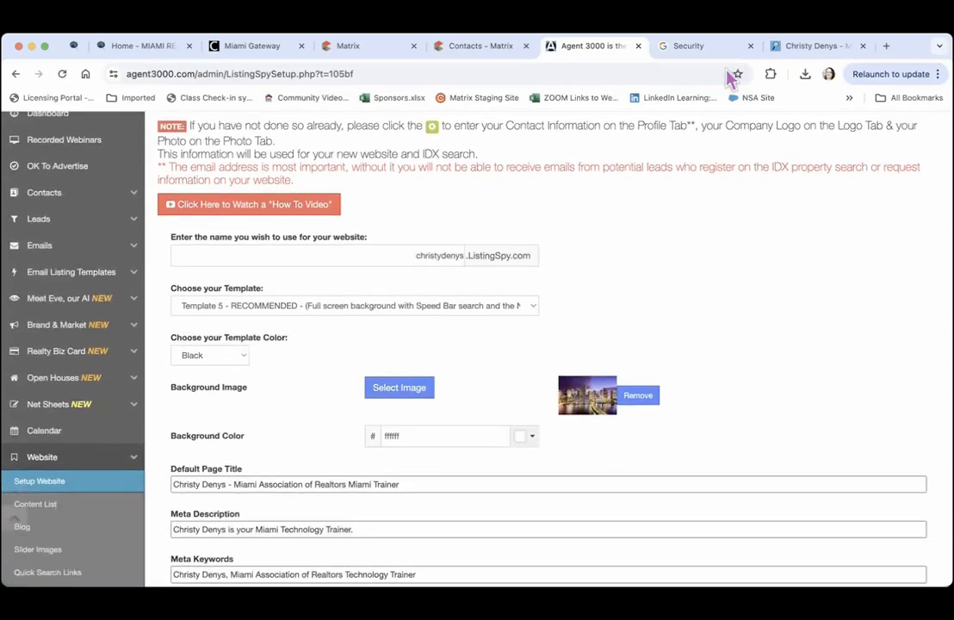
pyautogui.click(795, 47)
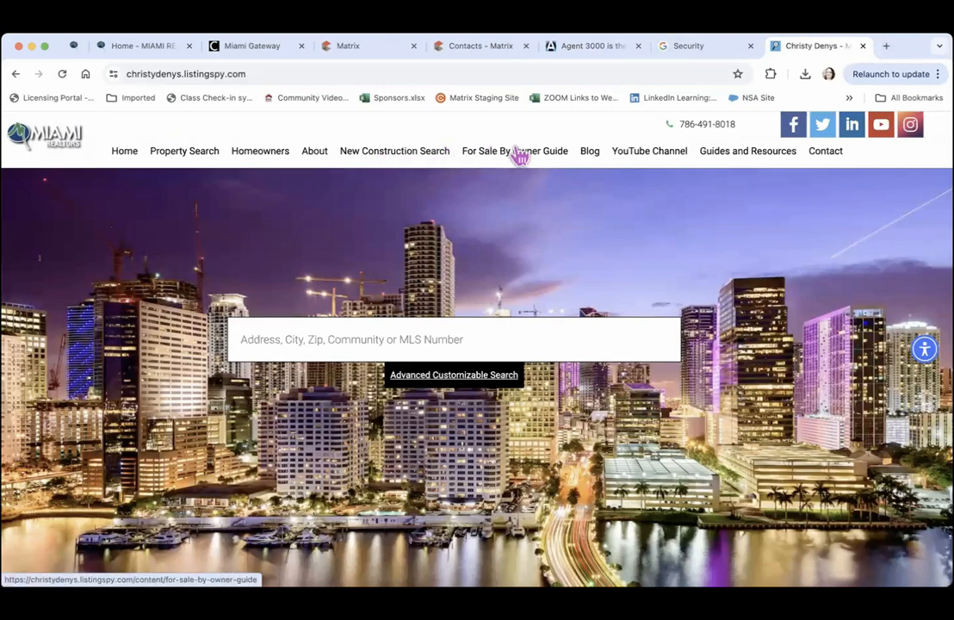
# Open the Home Buyer Guide, advance its slideshow three pages to BUDGET, then open the Blog
pyautogui.moveTo(709, 154)
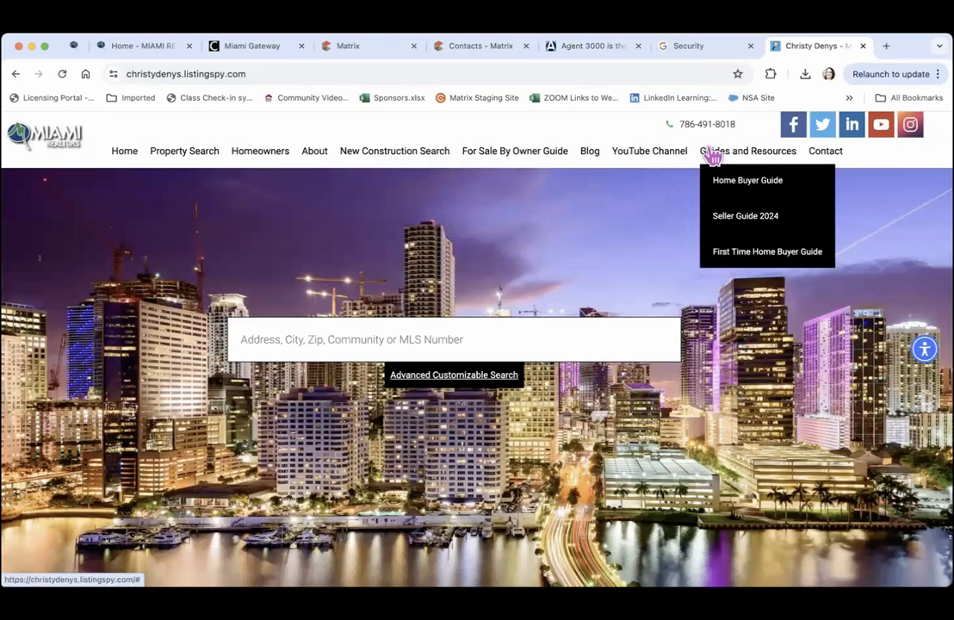
pyautogui.click(747, 184)
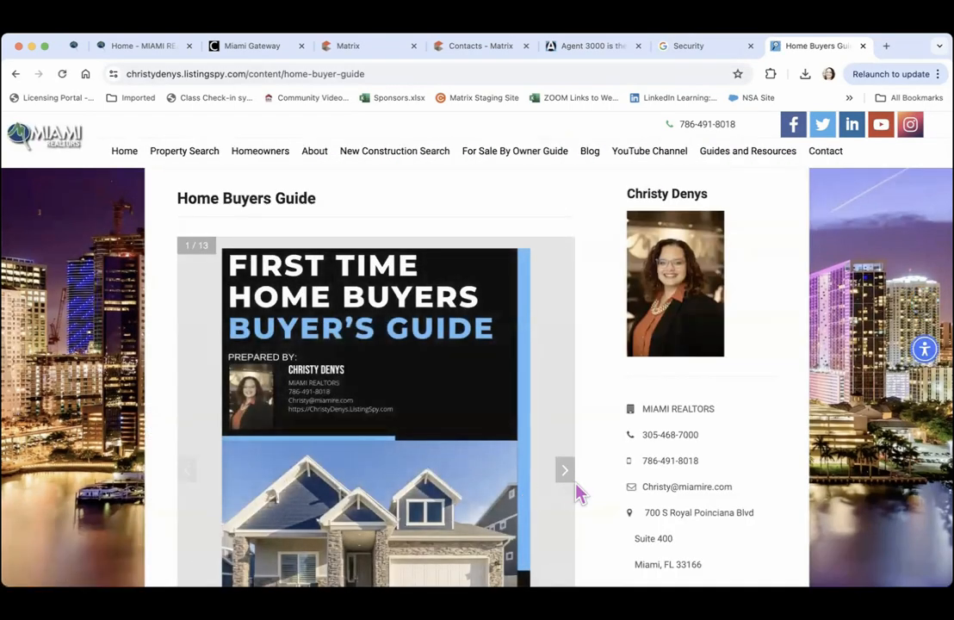
pyautogui.click(575, 491)
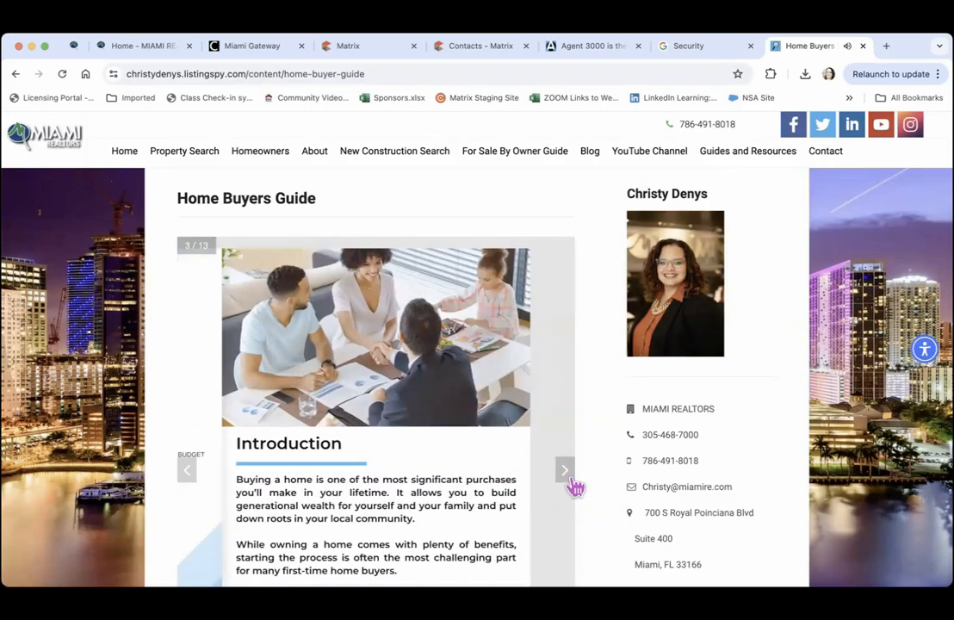
pyautogui.click(574, 488)
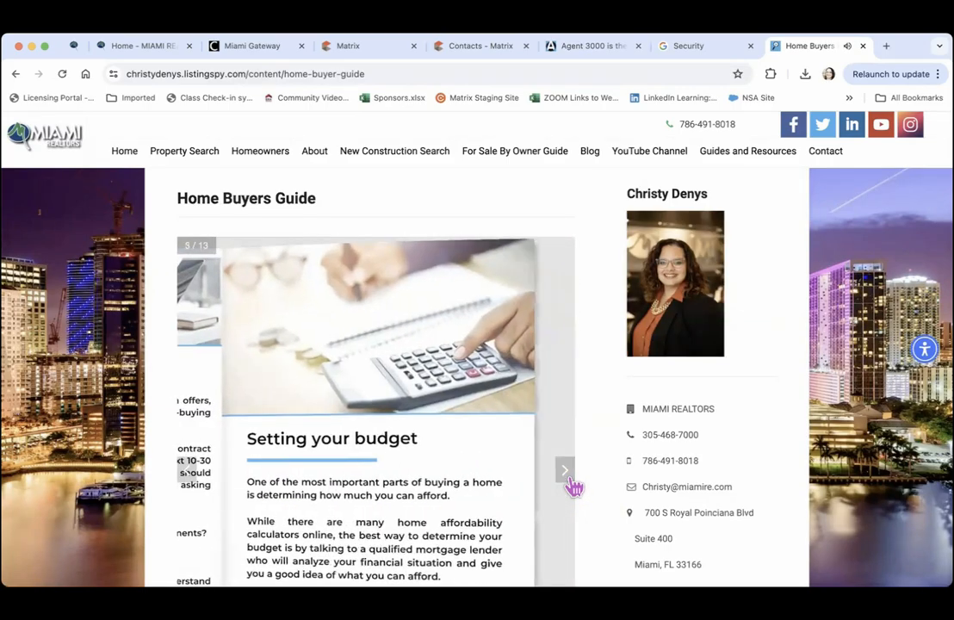
pyautogui.click(573, 488)
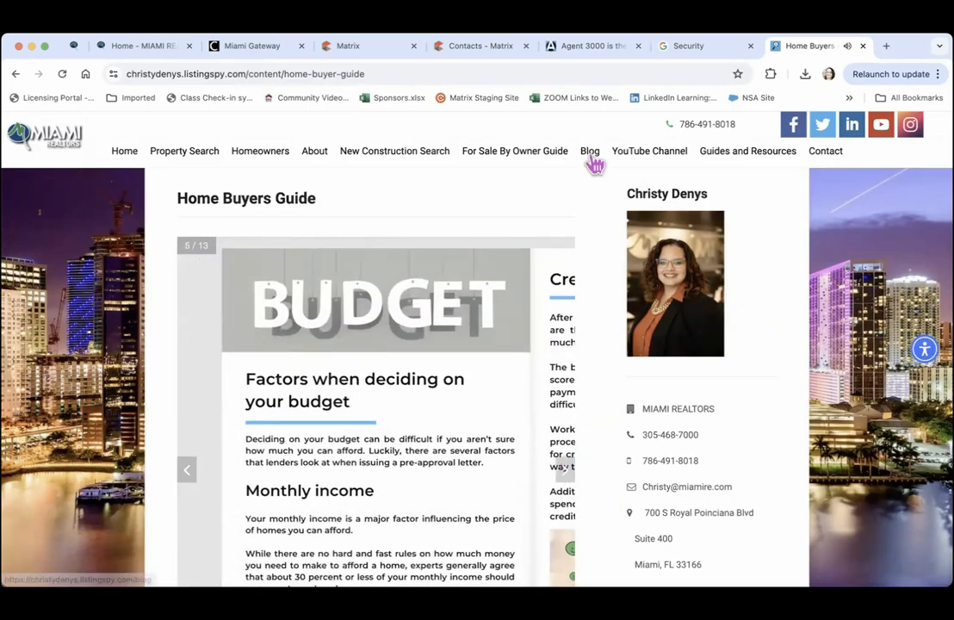
pyautogui.click(590, 152)
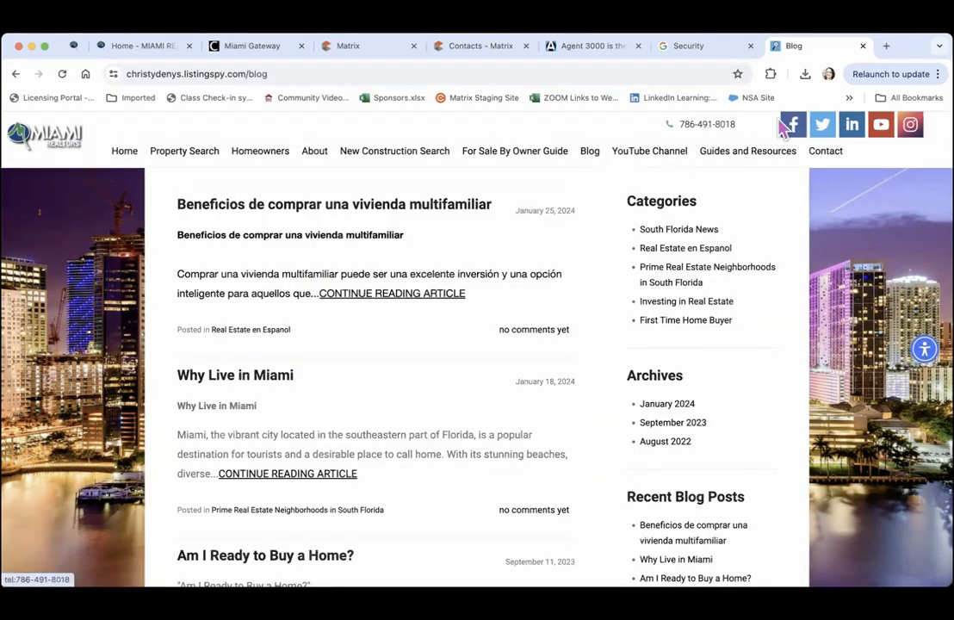
# On Property Search, replace Pinecrest with Miami Beach in the location filter and apply it
pyautogui.click(176, 155)
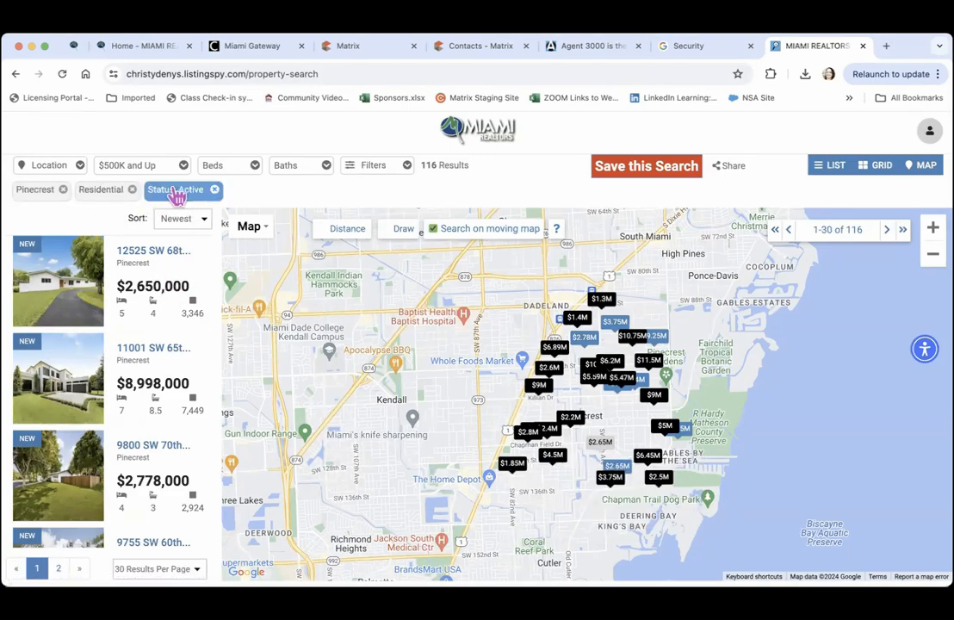
pyautogui.moveTo(166, 302)
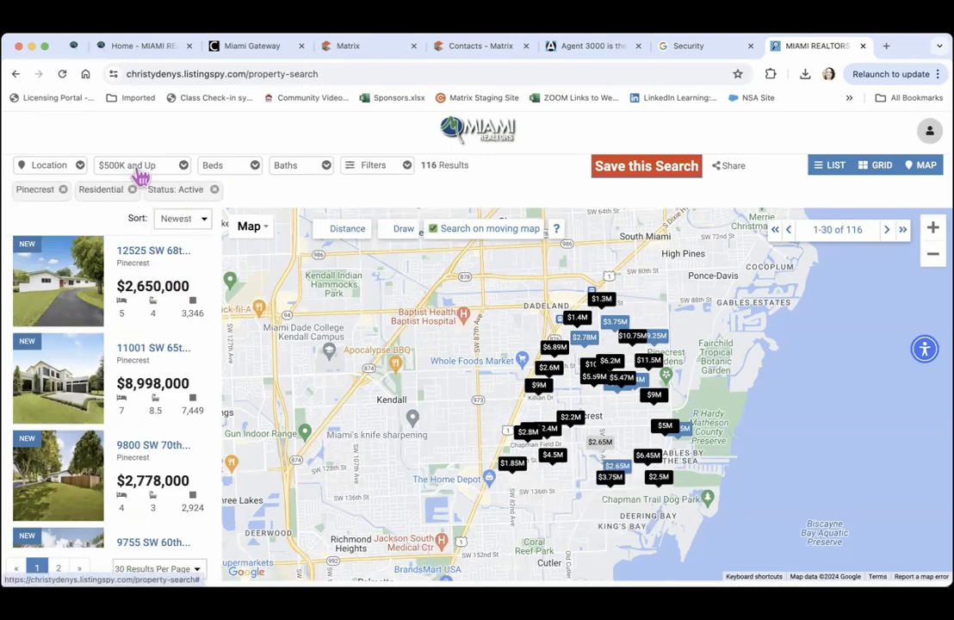
pyautogui.moveTo(153, 383)
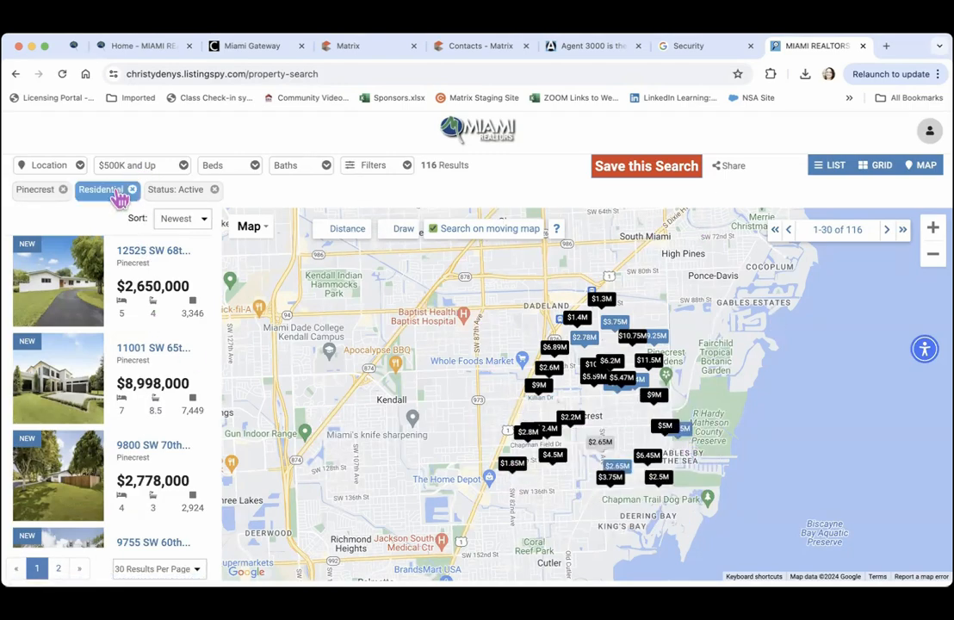
pyautogui.click(80, 168)
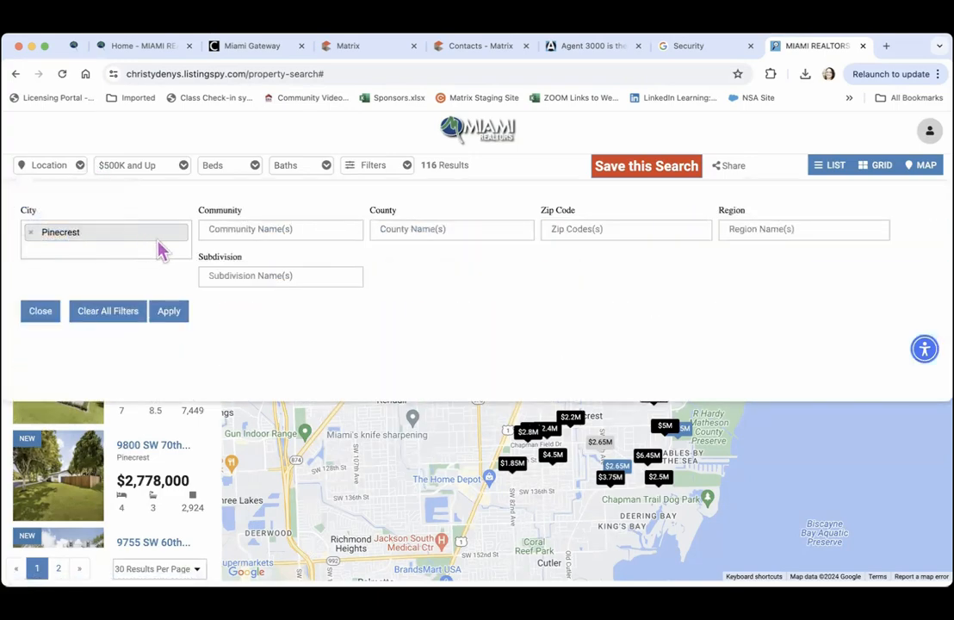
pyautogui.click(29, 233)
pyautogui.click(51, 228)
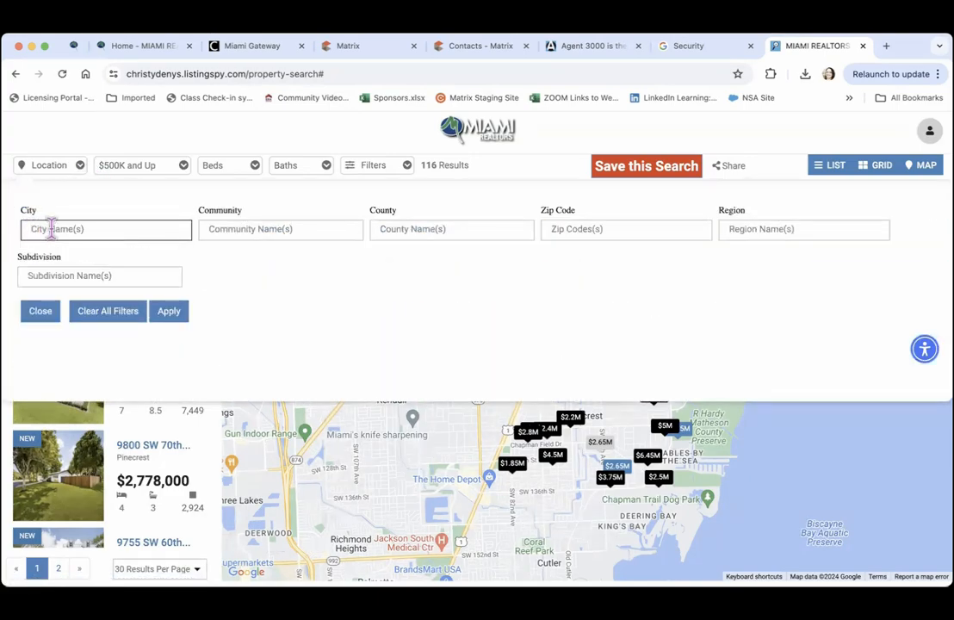
pyautogui.write('miami')
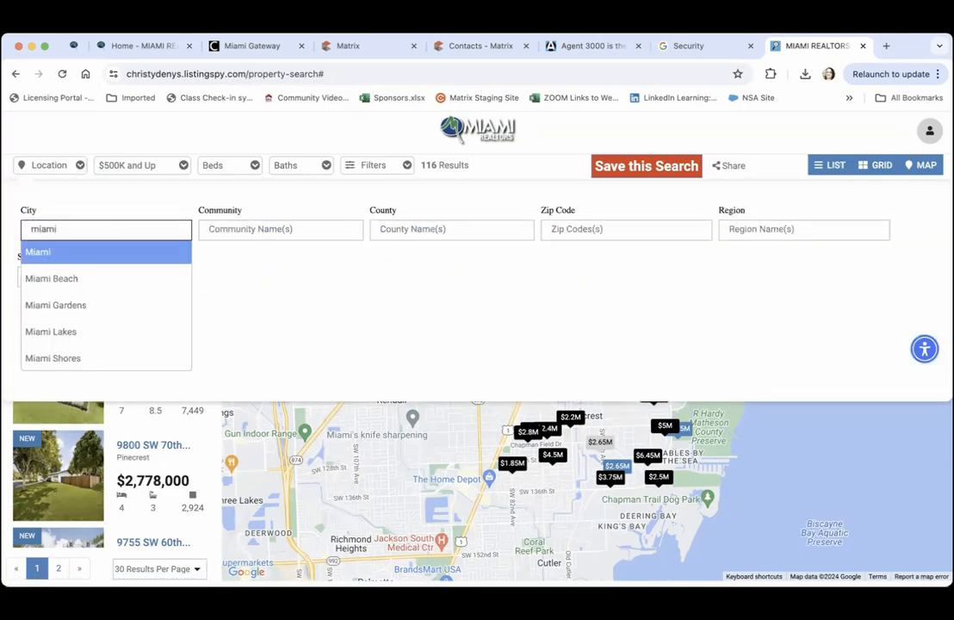
pyautogui.click(47, 281)
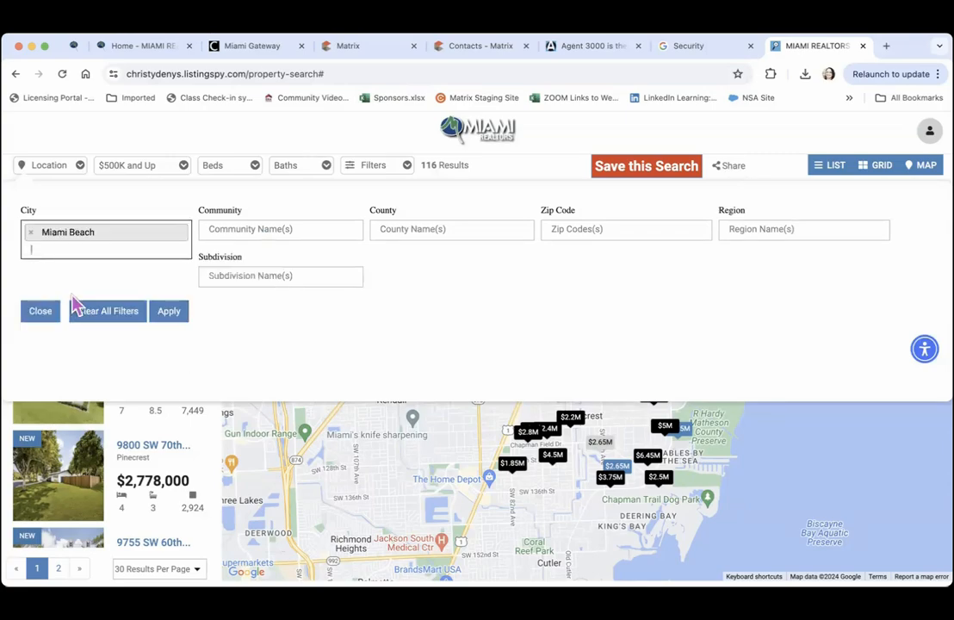
pyautogui.click(170, 312)
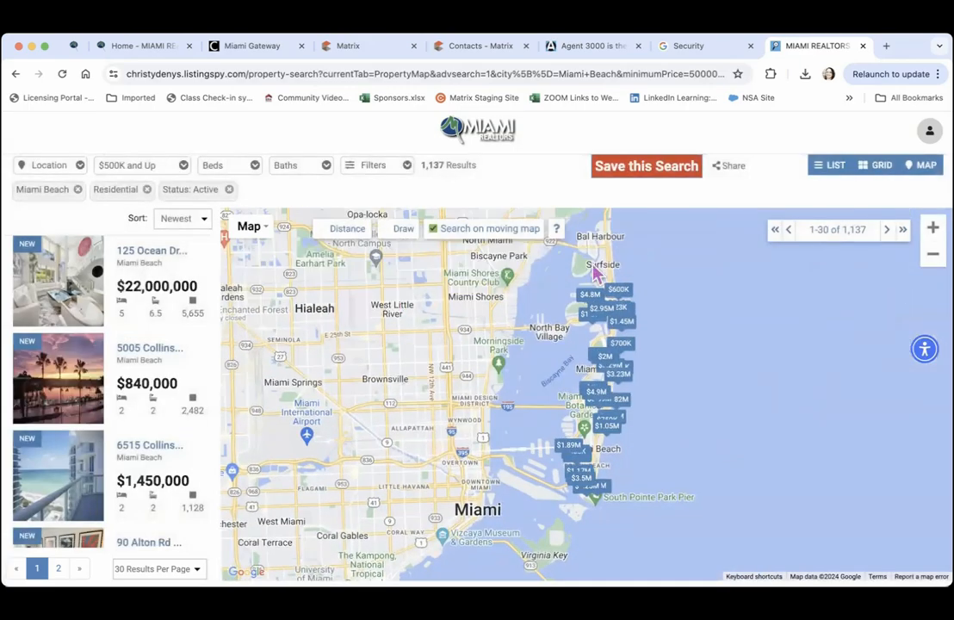
# Switch the results to list view, then grid view, then back to map view
pyautogui.click(834, 170)
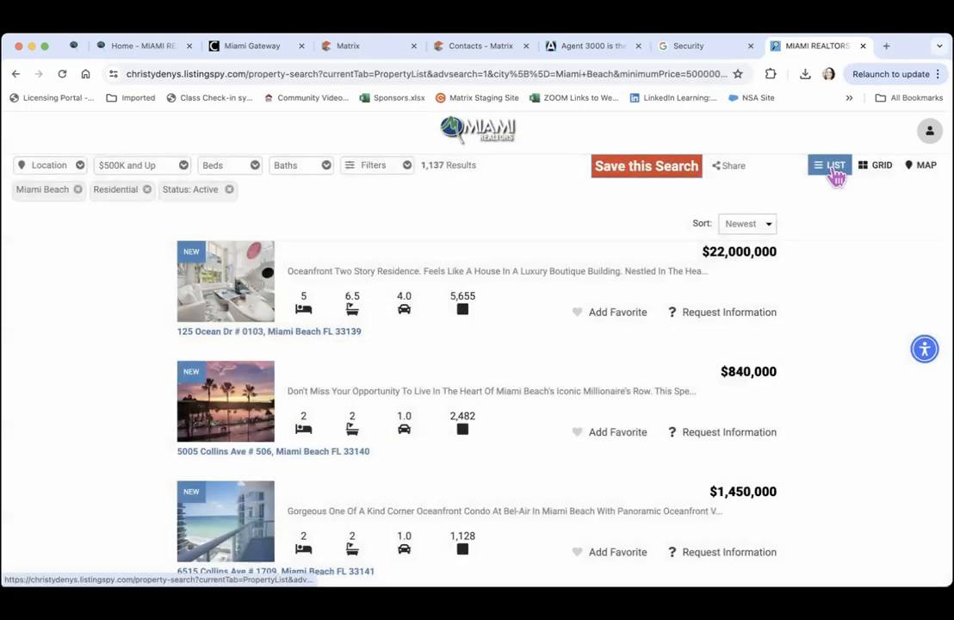
pyautogui.click(878, 168)
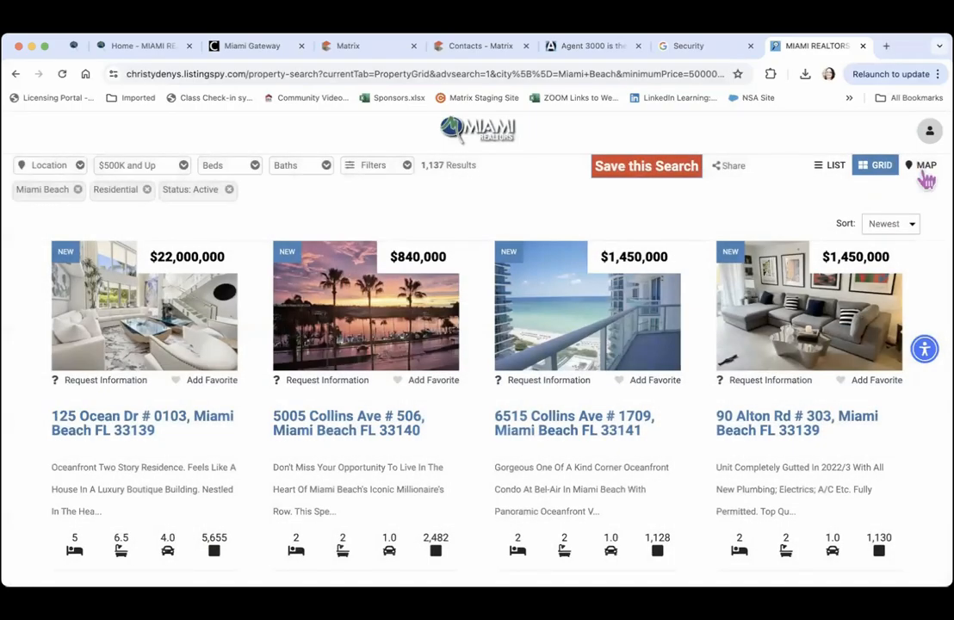
pyautogui.click(924, 170)
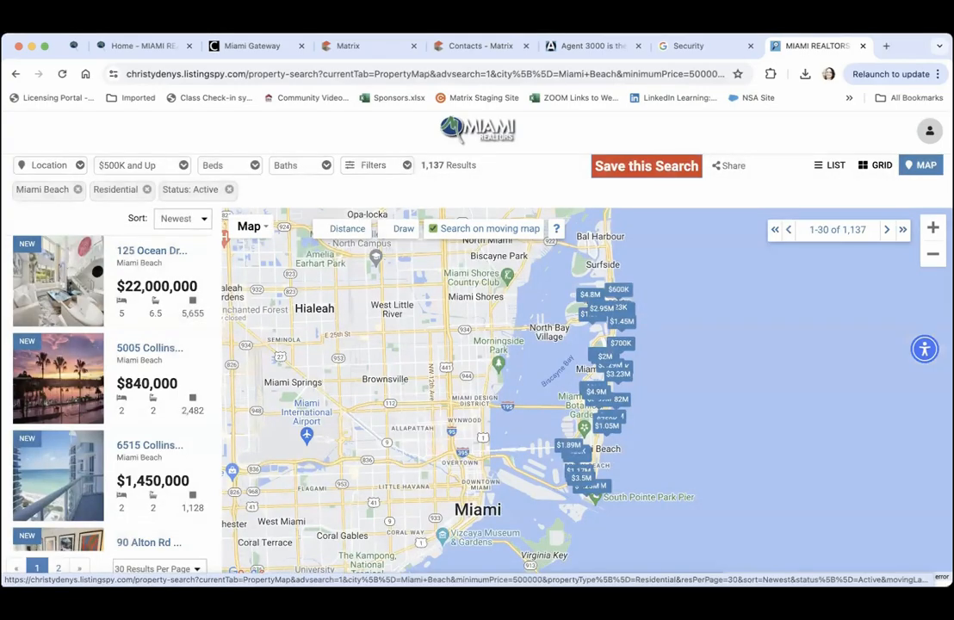
# Load the Listing Spy home page from the address bar in the site's tab
pyautogui.click(618, 53)
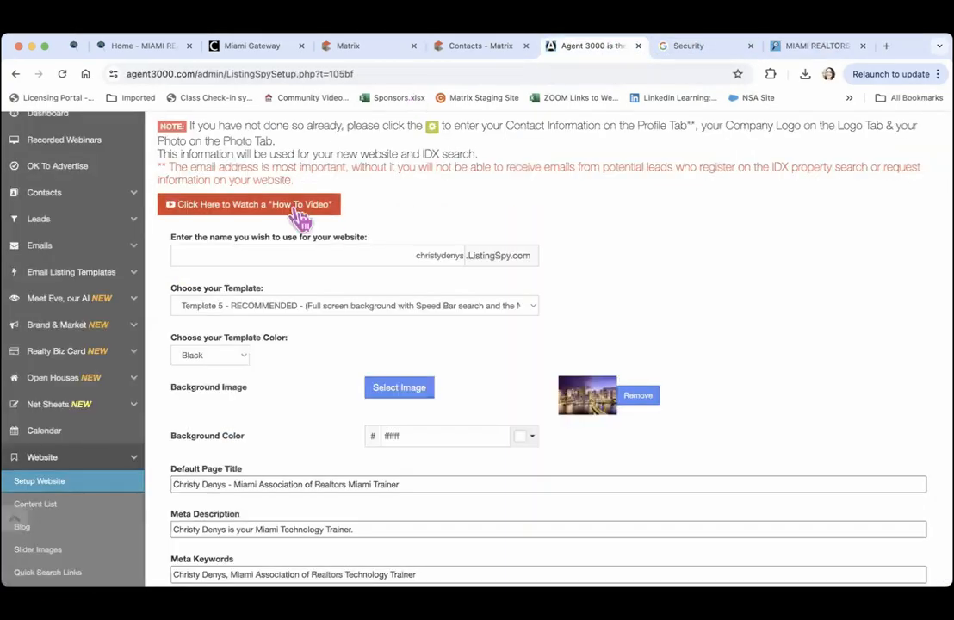
pyautogui.scroll(-3, 579, 248)
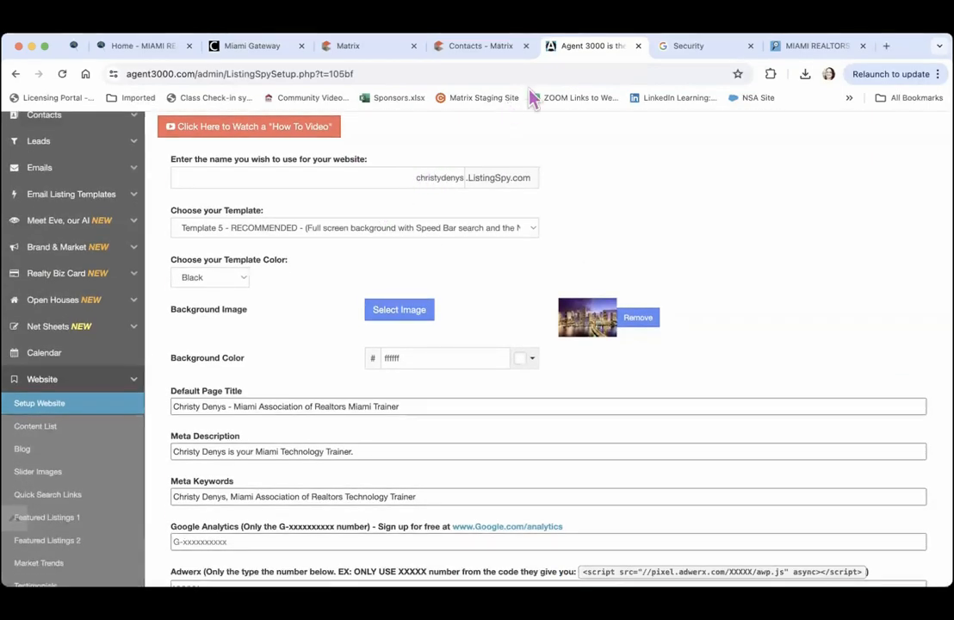
pyautogui.click(787, 47)
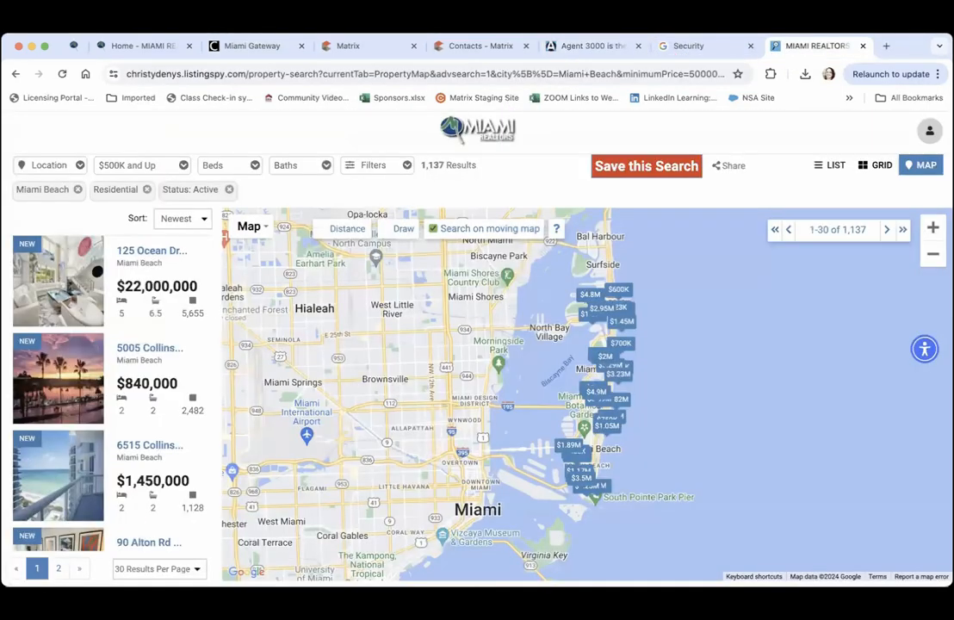
pyautogui.click(211, 74)
pyautogui.write('christydenys.listingspy.com')
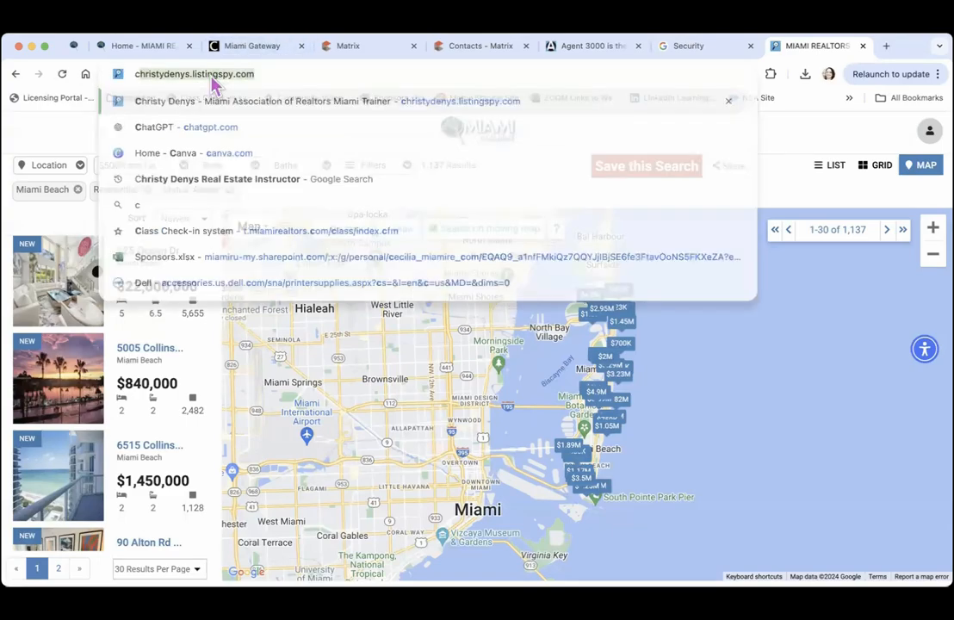
pyautogui.press('Return')
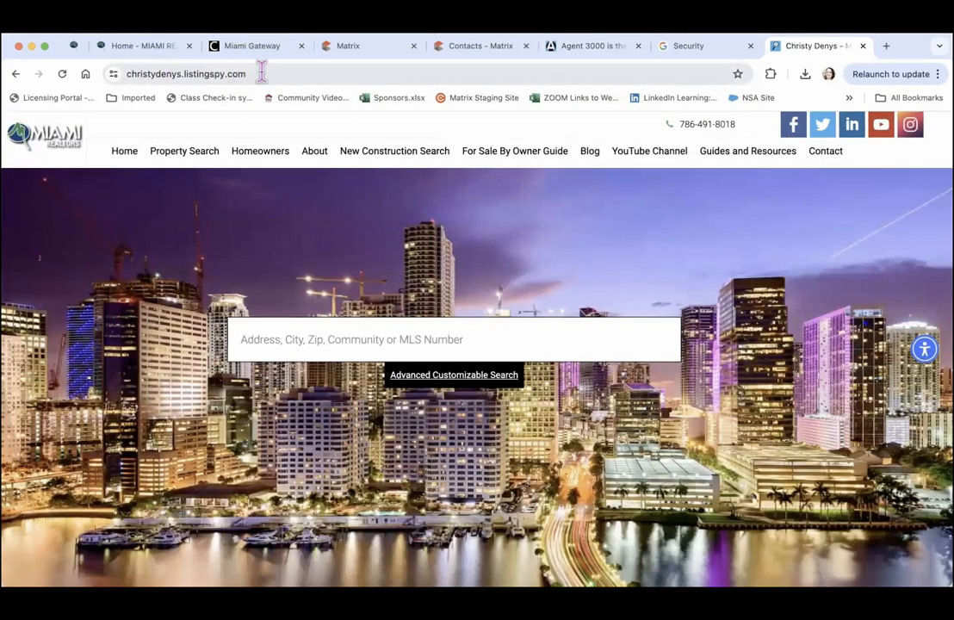
# Close the Google Account Security tab and return to the Agent 3000 website setup
pyautogui.click(682, 50)
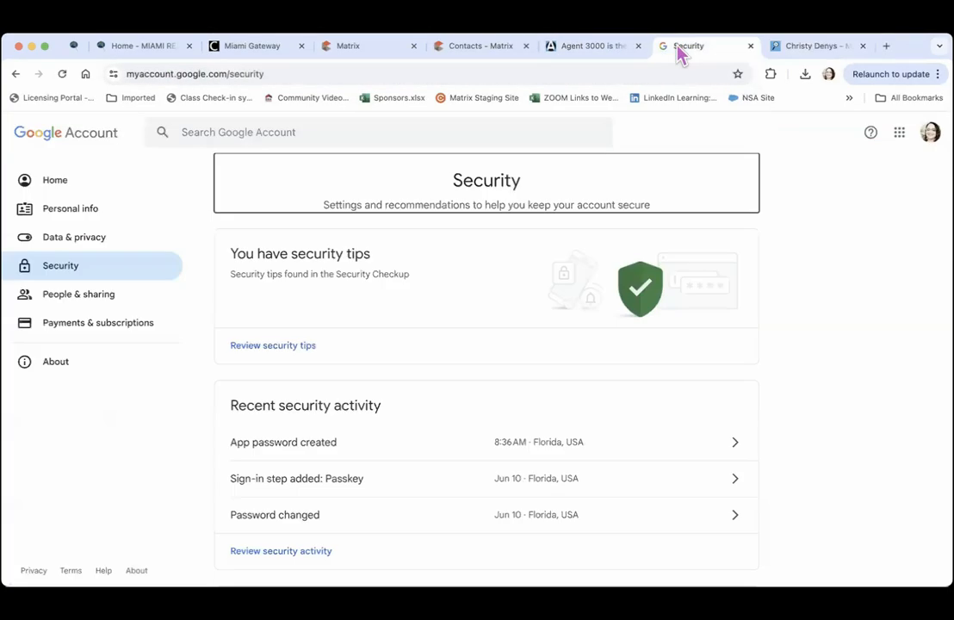
pyautogui.click(749, 46)
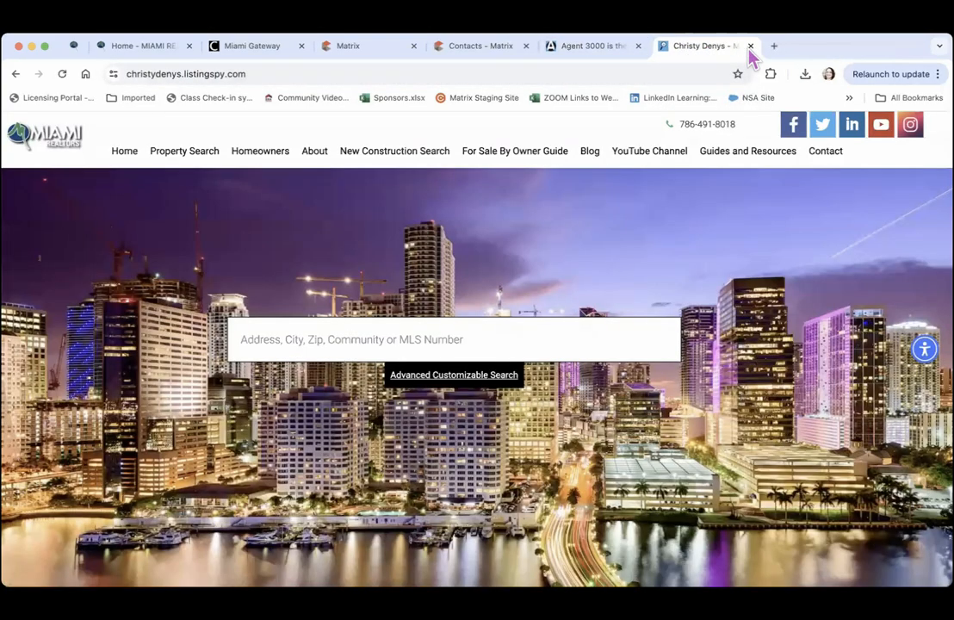
pyautogui.click(613, 53)
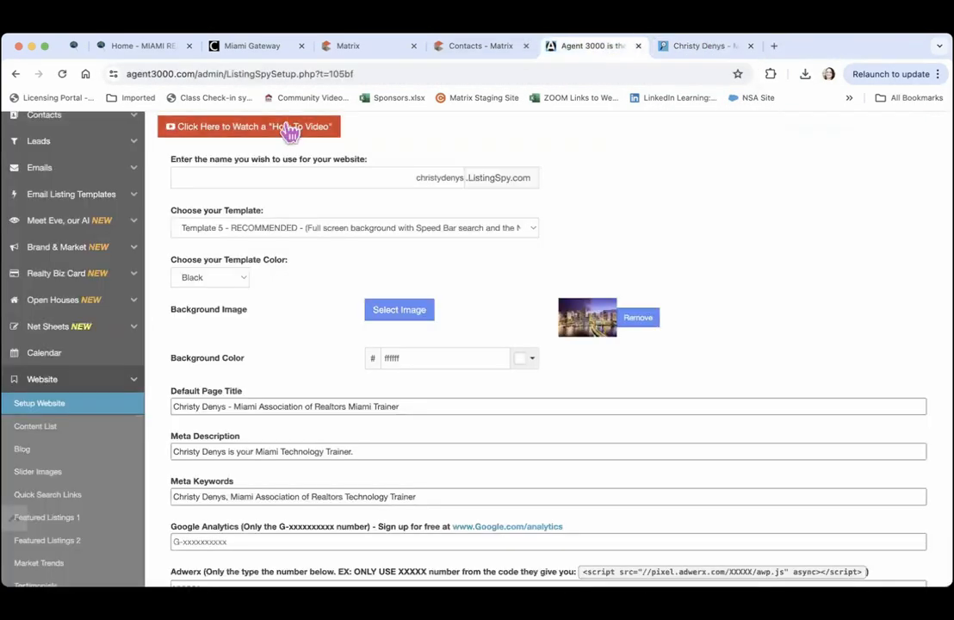
# Keep Template 5, change the template colour to Pink, and open the background image gallery
pyautogui.click(356, 232)
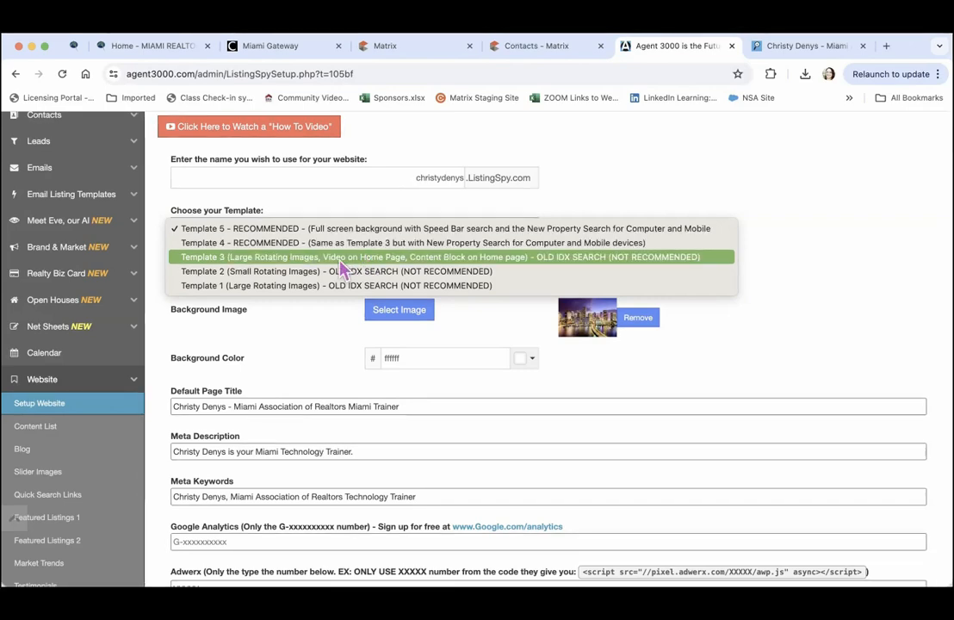
pyautogui.click(417, 234)
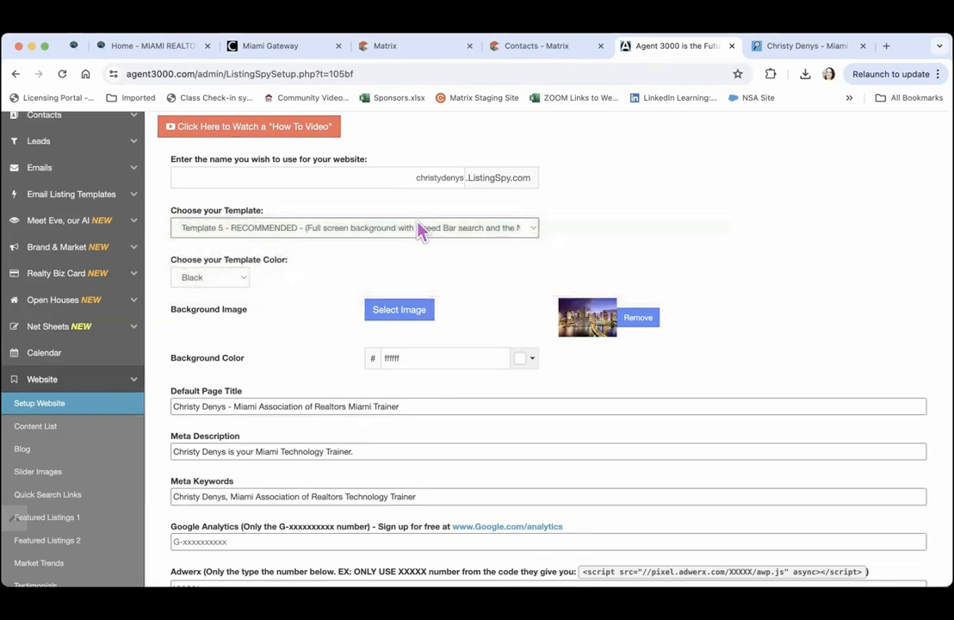
pyautogui.click(245, 283)
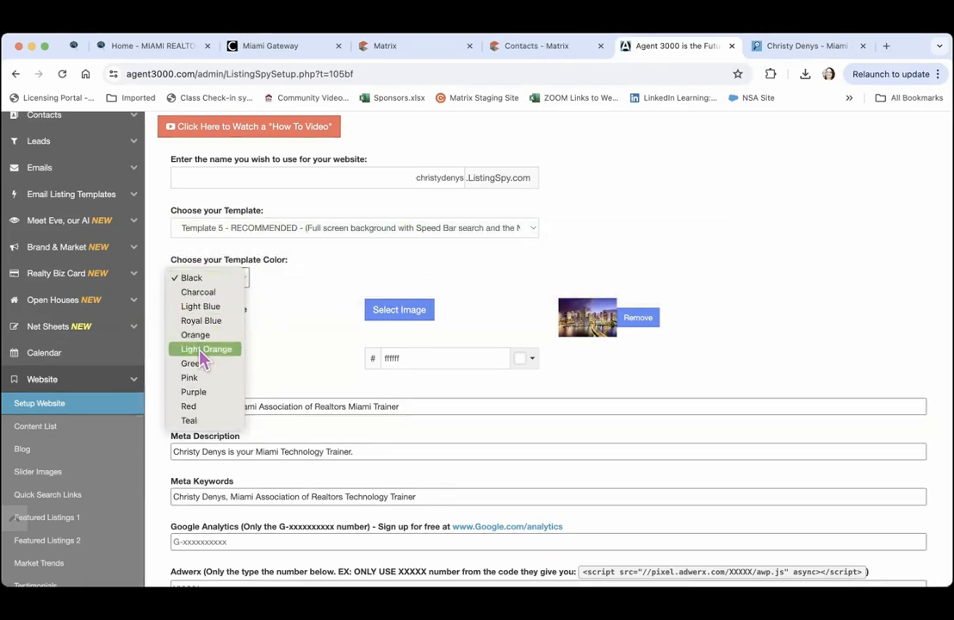
pyautogui.click(205, 384)
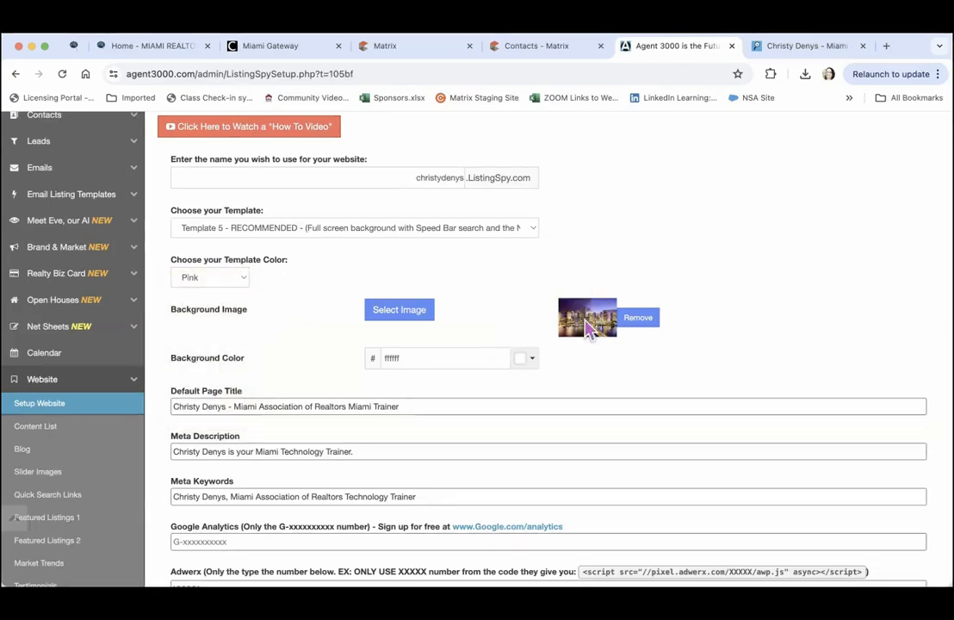
pyautogui.click(401, 315)
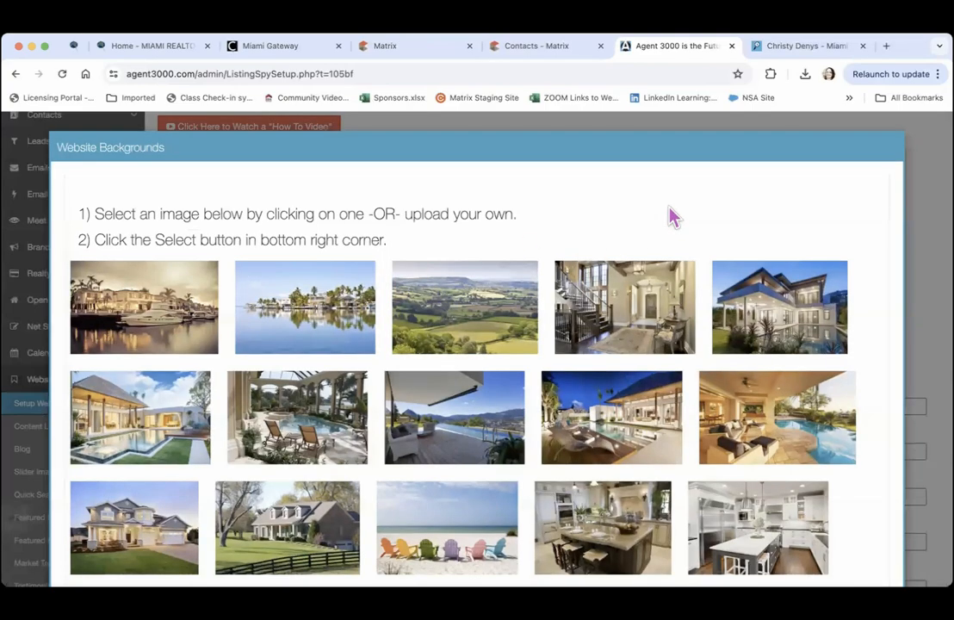
# Pick the colourful beach chairs photo in the gallery and confirm it as the background image
pyautogui.scroll(-5, 668, 217)
pyautogui.scroll(-3, 673, 217)
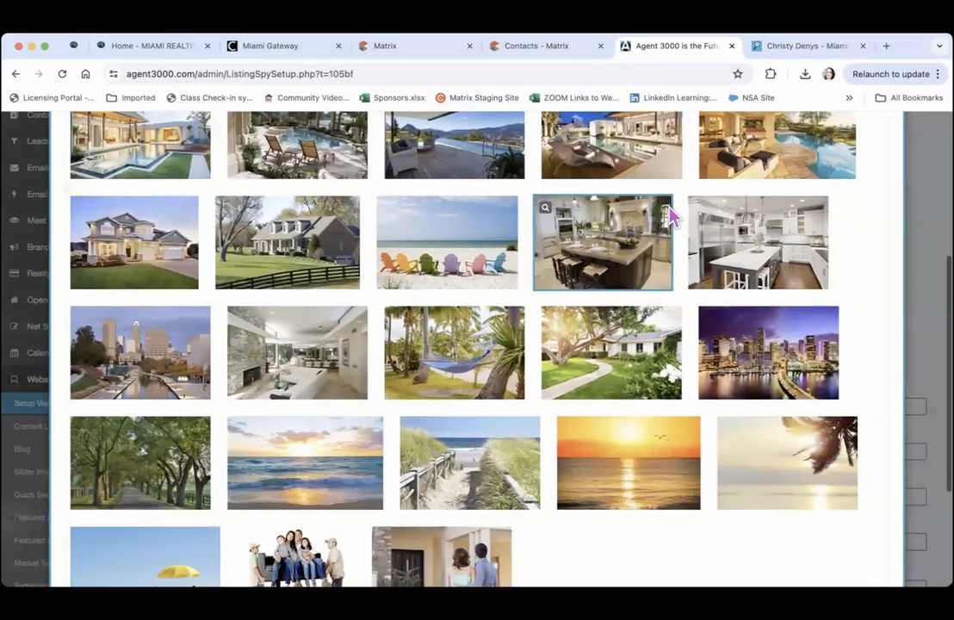
pyautogui.scroll(1, 672, 217)
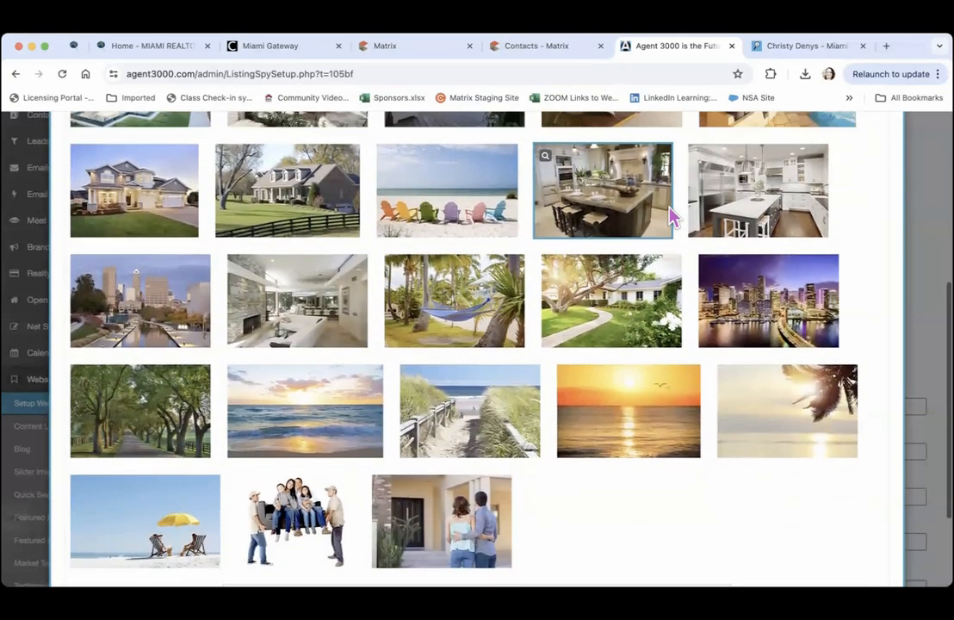
pyautogui.click(454, 211)
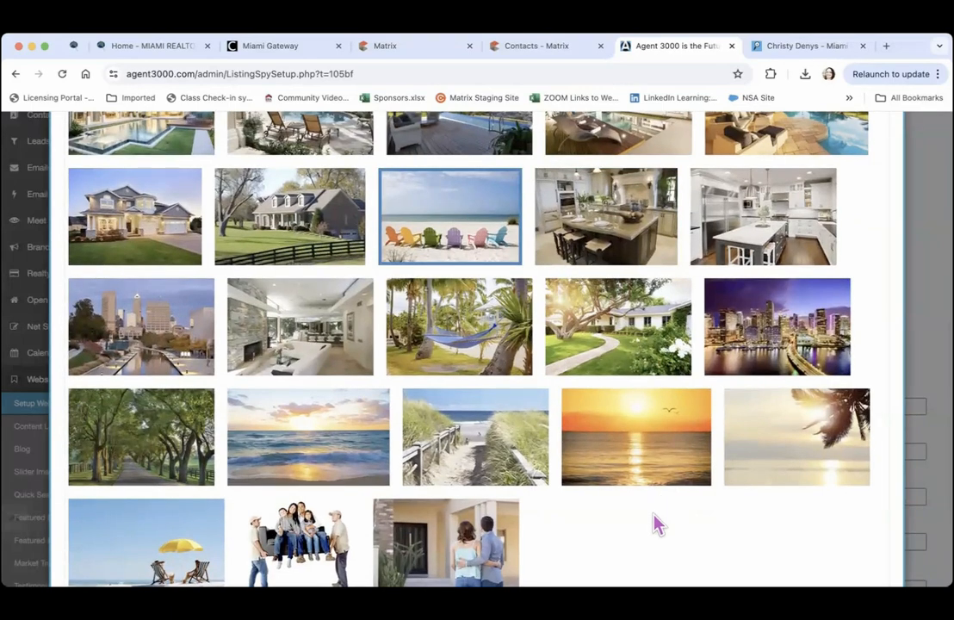
pyautogui.scroll(-3, 671, 561)
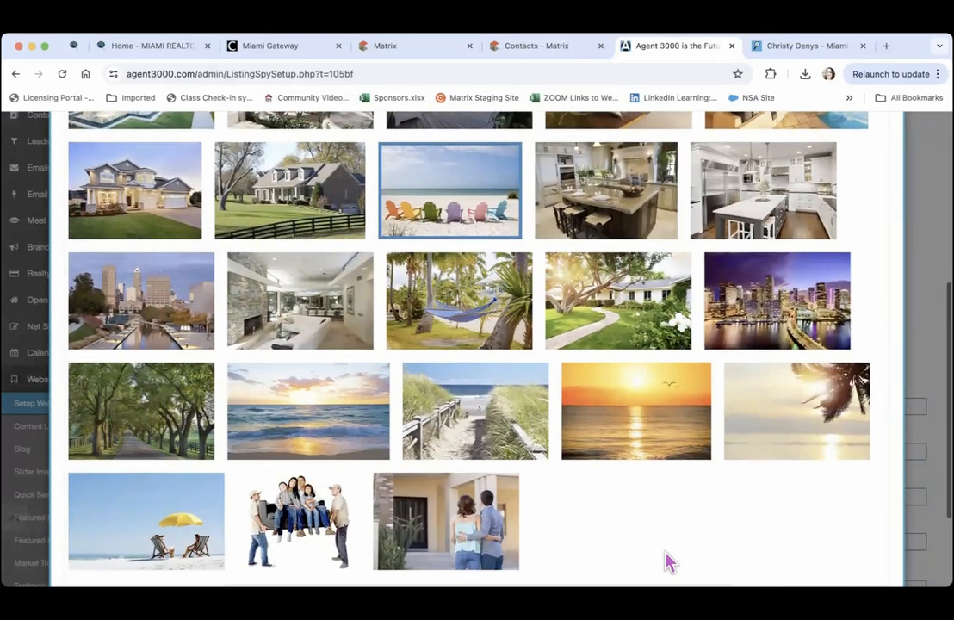
pyautogui.scroll(-1, 671, 561)
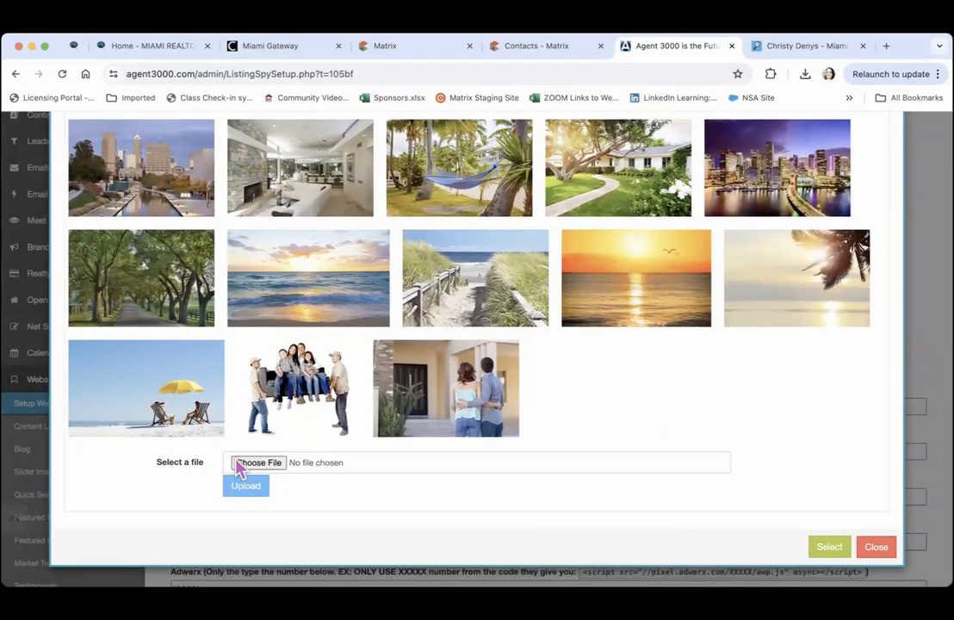
pyautogui.click(828, 547)
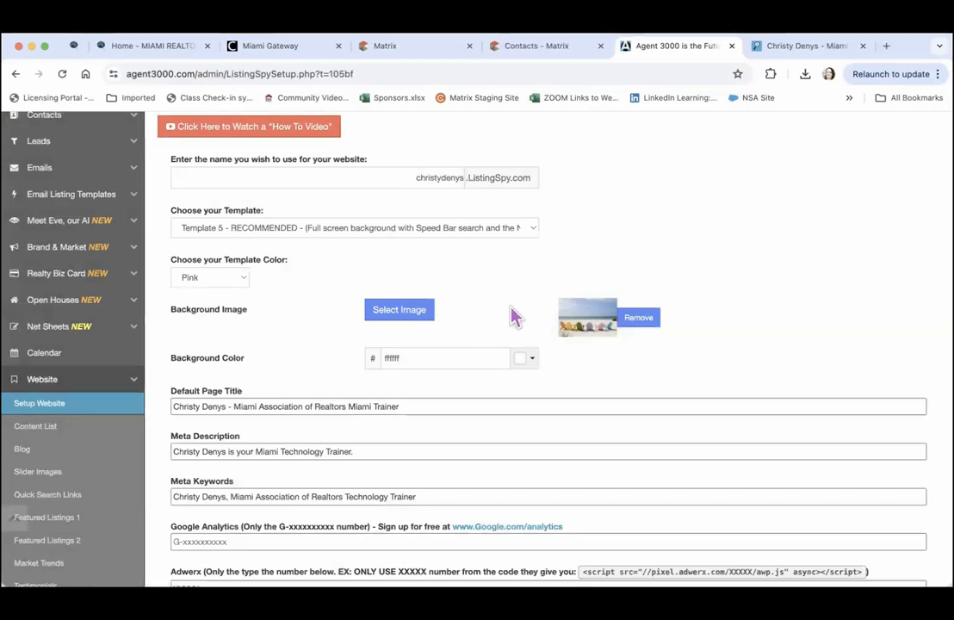
pyautogui.scroll(-5, 513, 317)
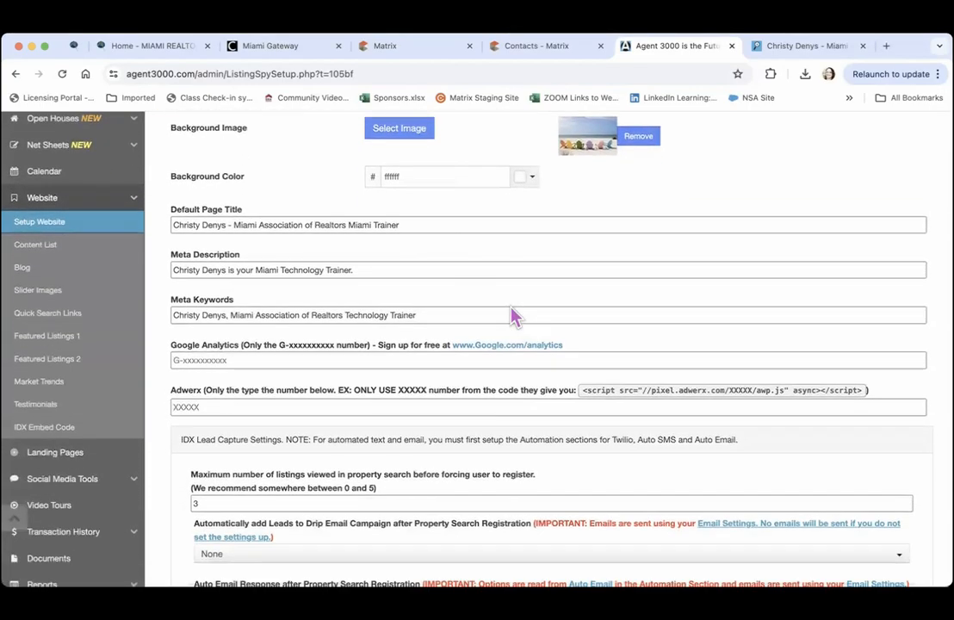
pyautogui.scroll(-1, 514, 317)
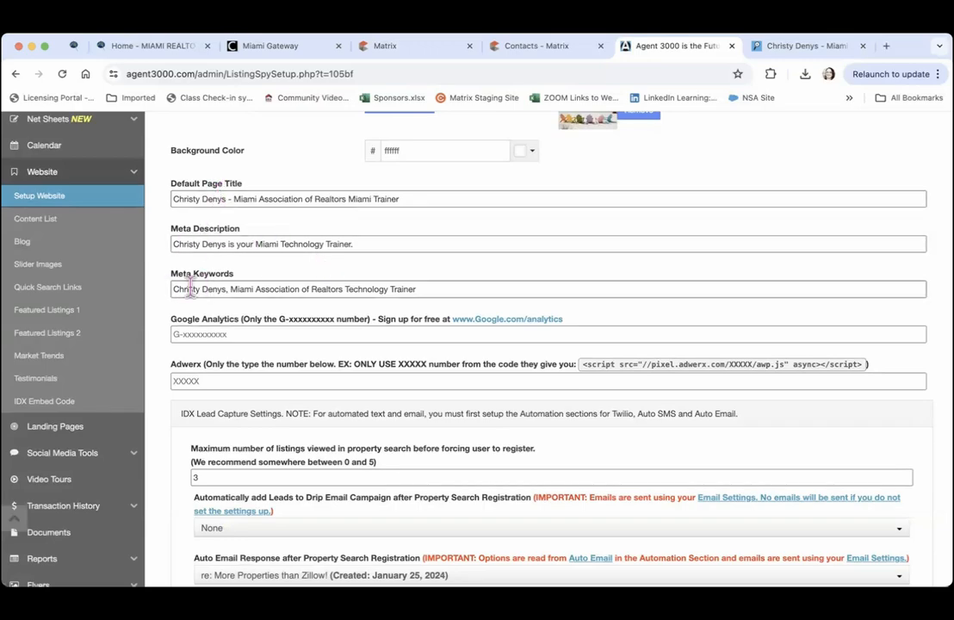
pyautogui.click(797, 48)
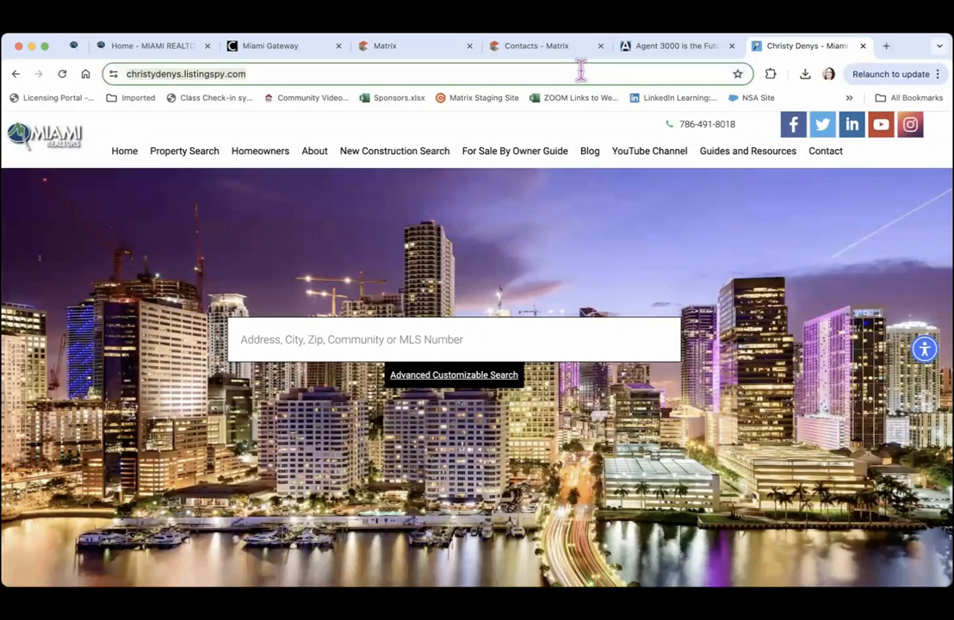
pyautogui.press('BackSpace')
pyautogui.write('go')
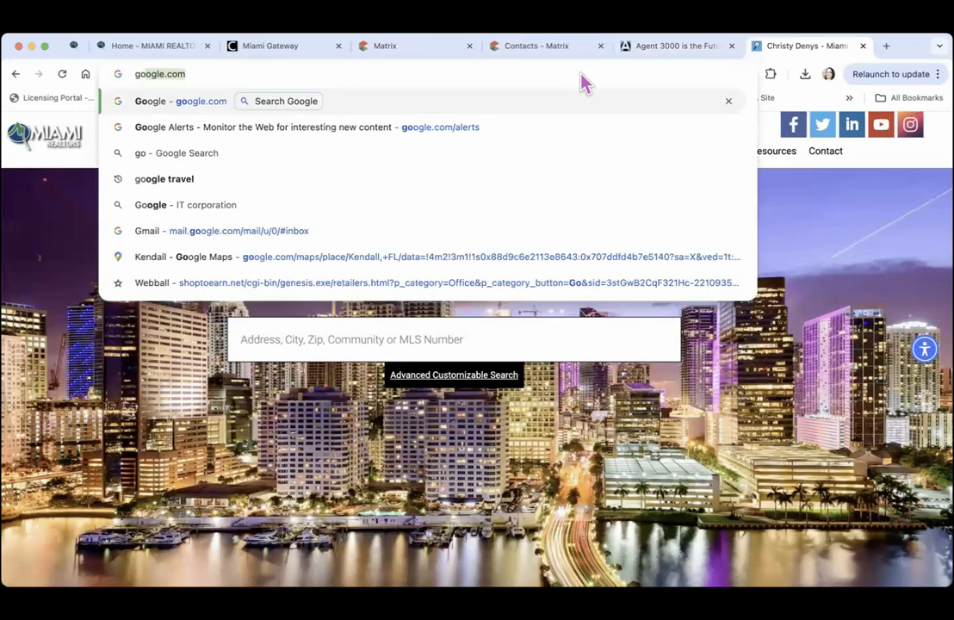
pyautogui.write('ogle.com')
pyautogui.press('Return')
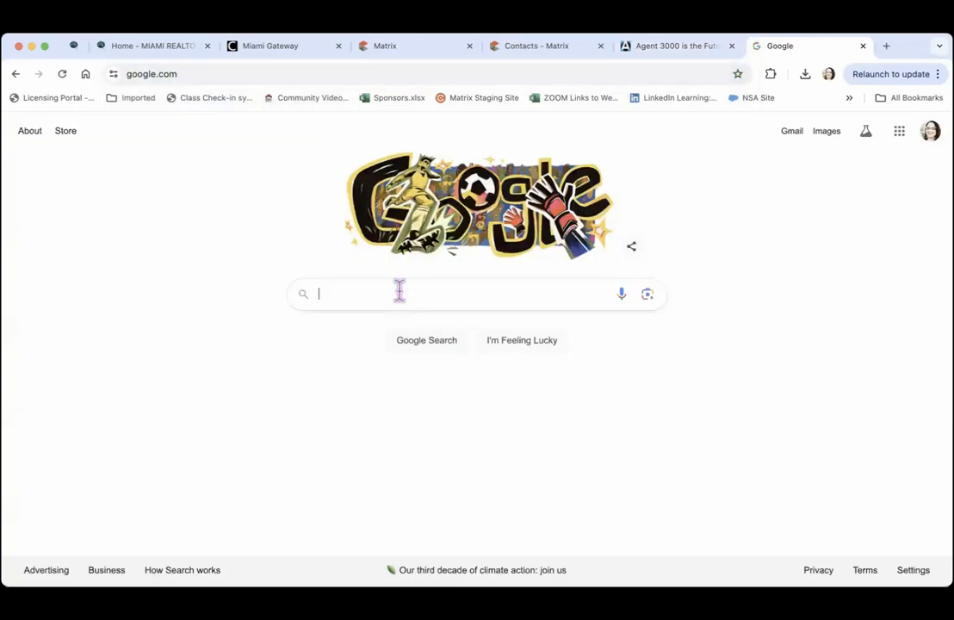
pyautogui.click(399, 293)
pyautogui.write('christ')
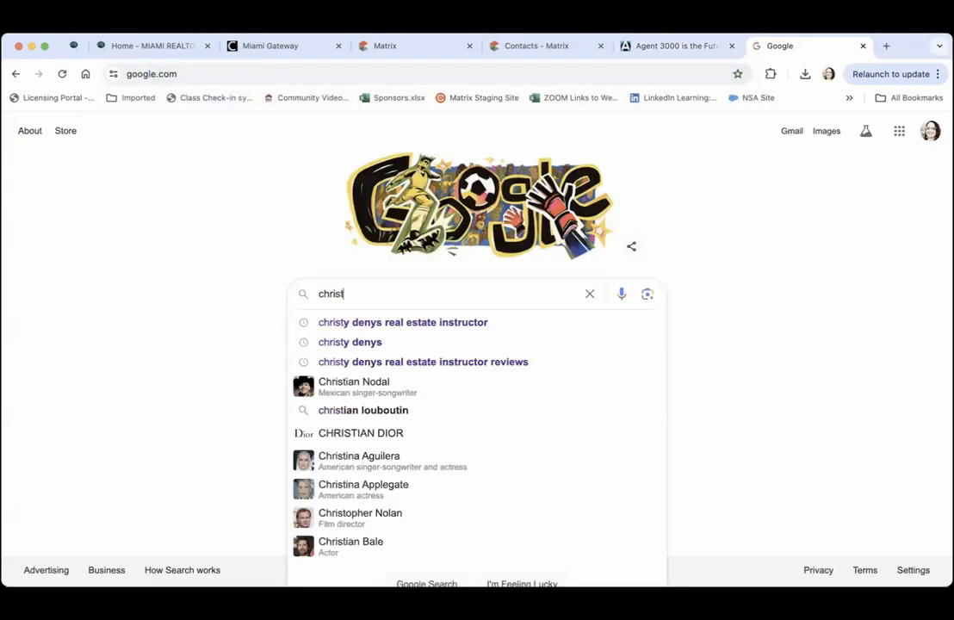
pyautogui.write('y denys')
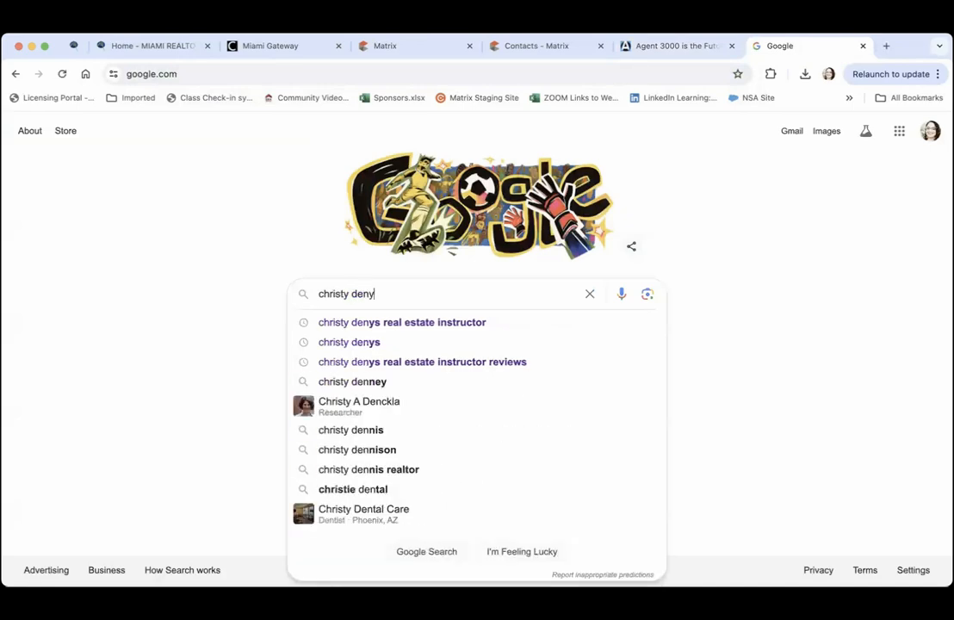
pyautogui.press('Return')
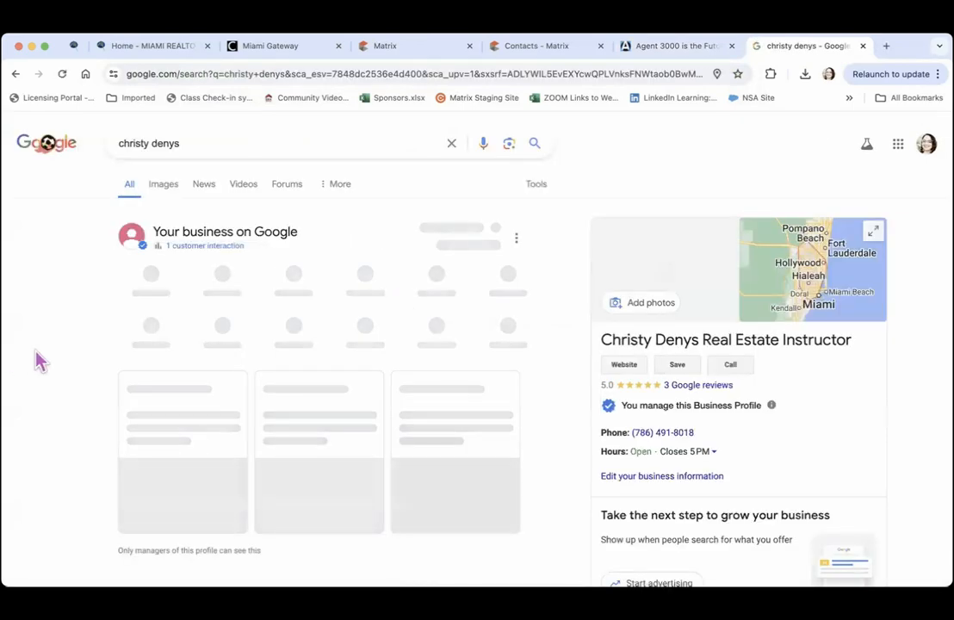
pyautogui.scroll(-10, 38, 360)
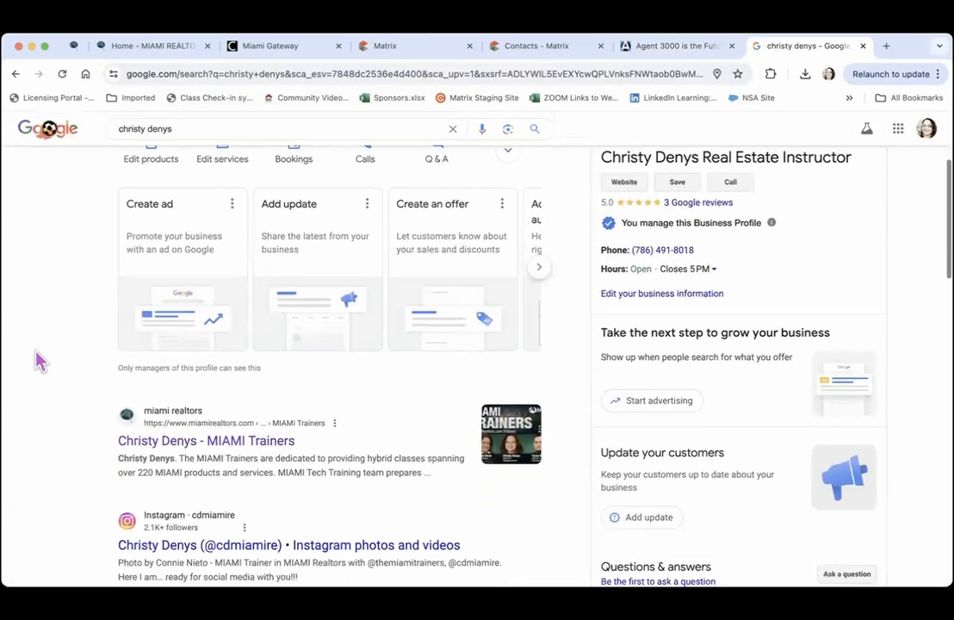
pyautogui.scroll(-3, 37, 360)
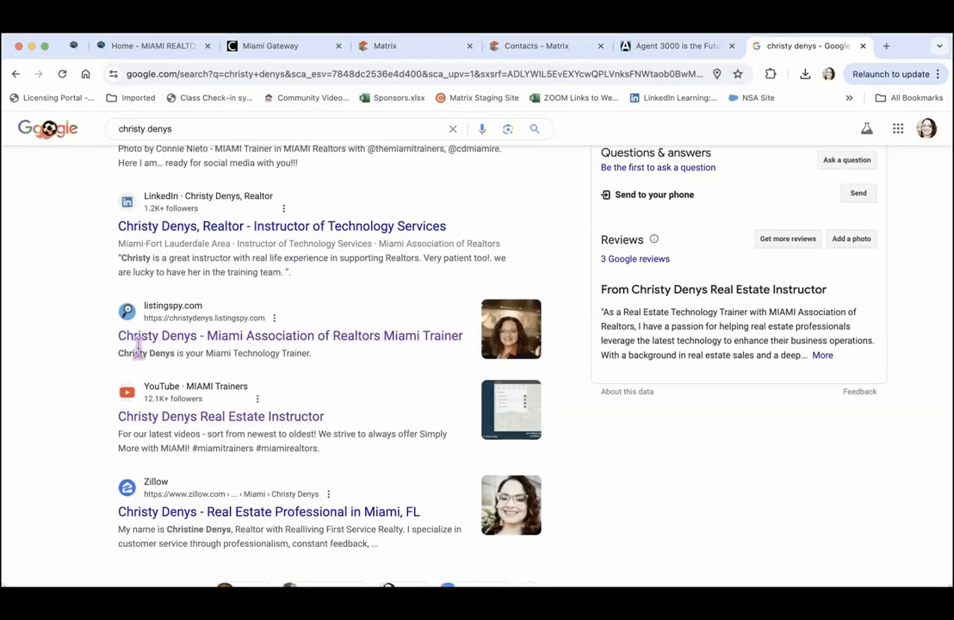
pyautogui.click(294, 346)
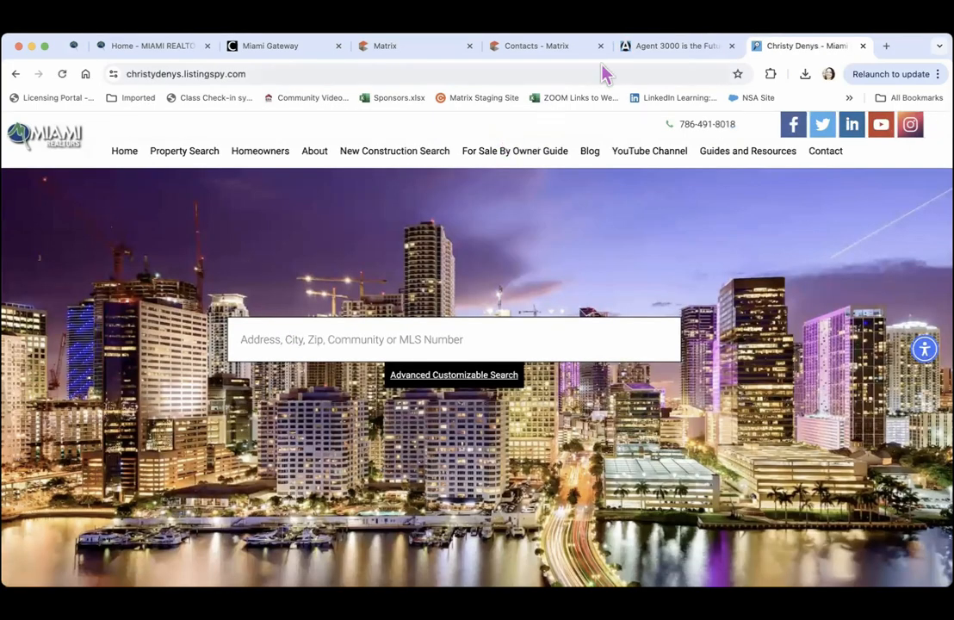
pyautogui.click(662, 48)
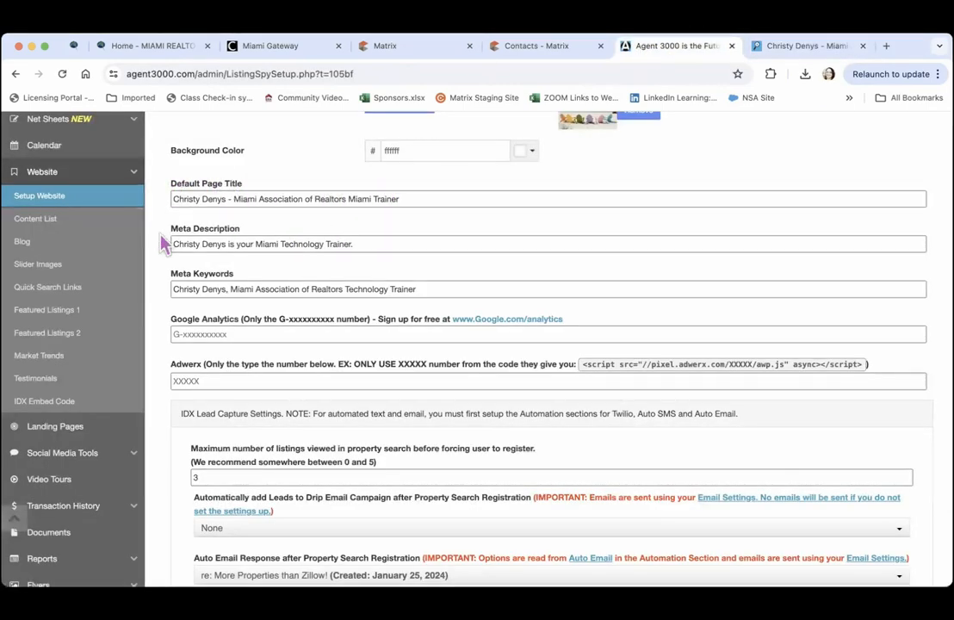
pyautogui.click(386, 244)
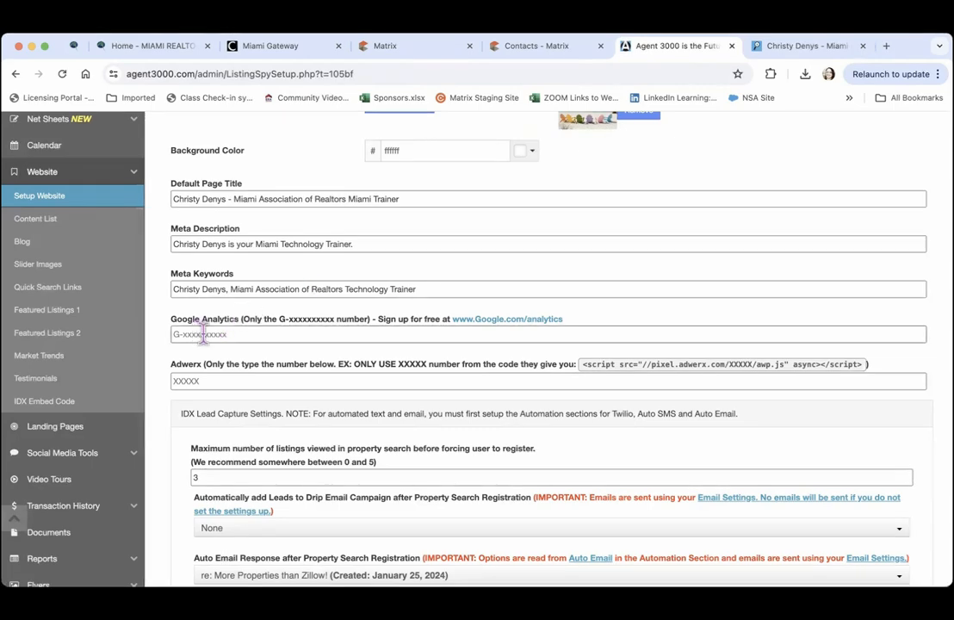
pyautogui.click(505, 320)
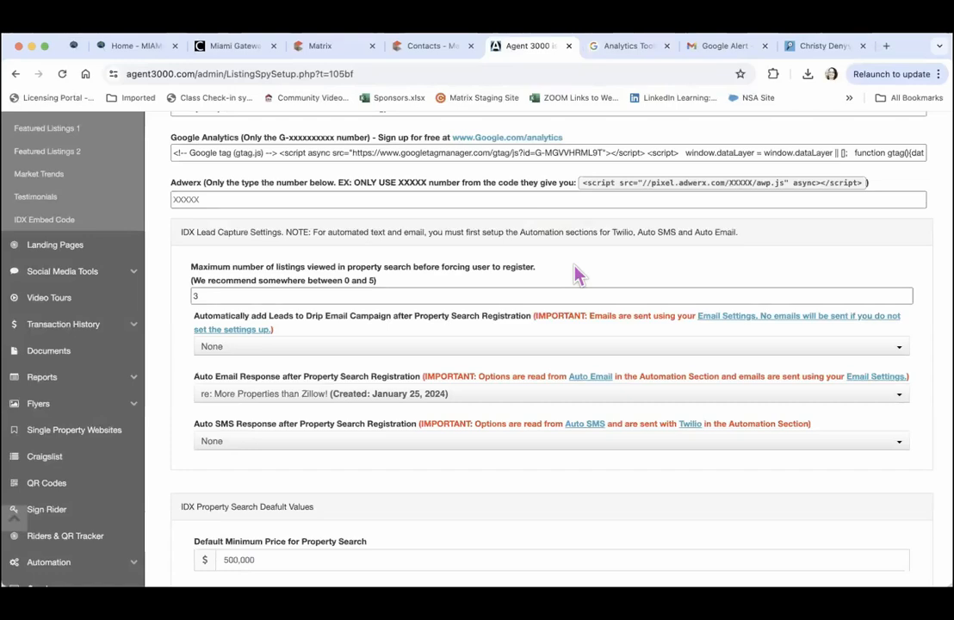
# Scroll down the Agent 3000 tab to the IDX Lead Capture Settings
pyautogui.scroll(-2, 573, 267)
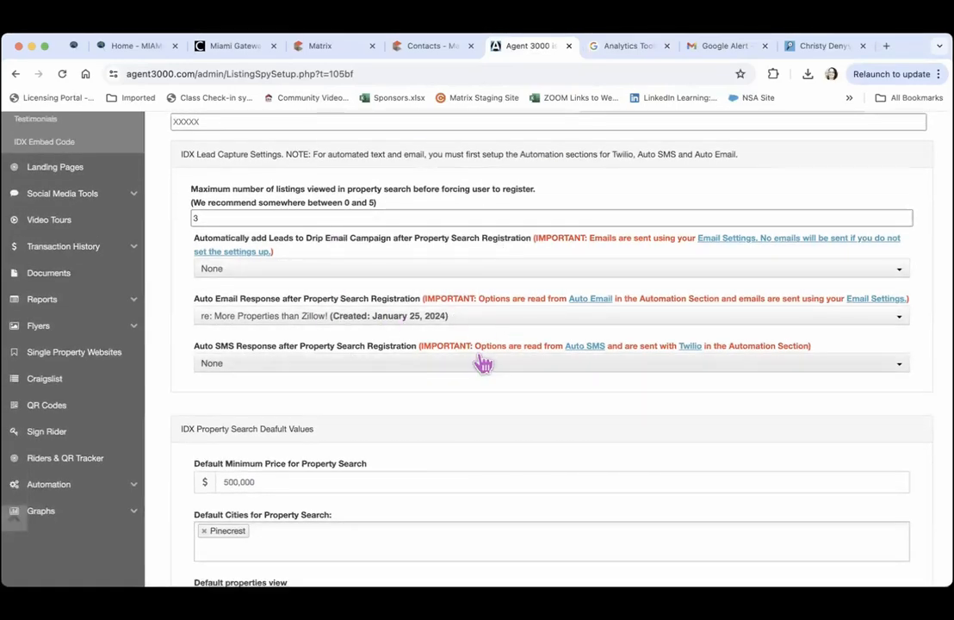
# Clear the old 3-listing limit and add new leads to the General Buyer Template drip campaign
pyautogui.click(355, 218)
pyautogui.press('BackSpace')
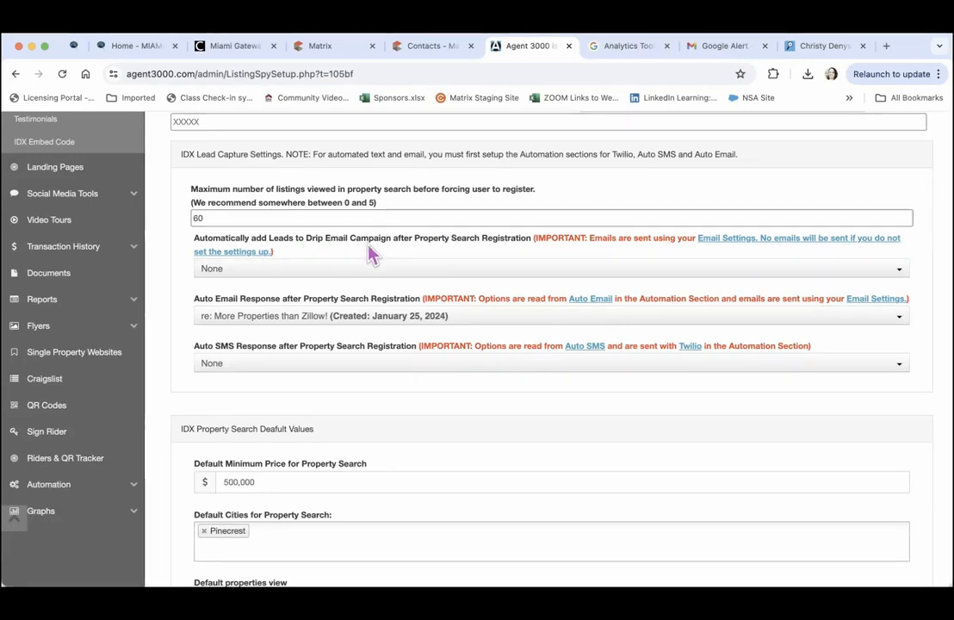
pyautogui.click(362, 271)
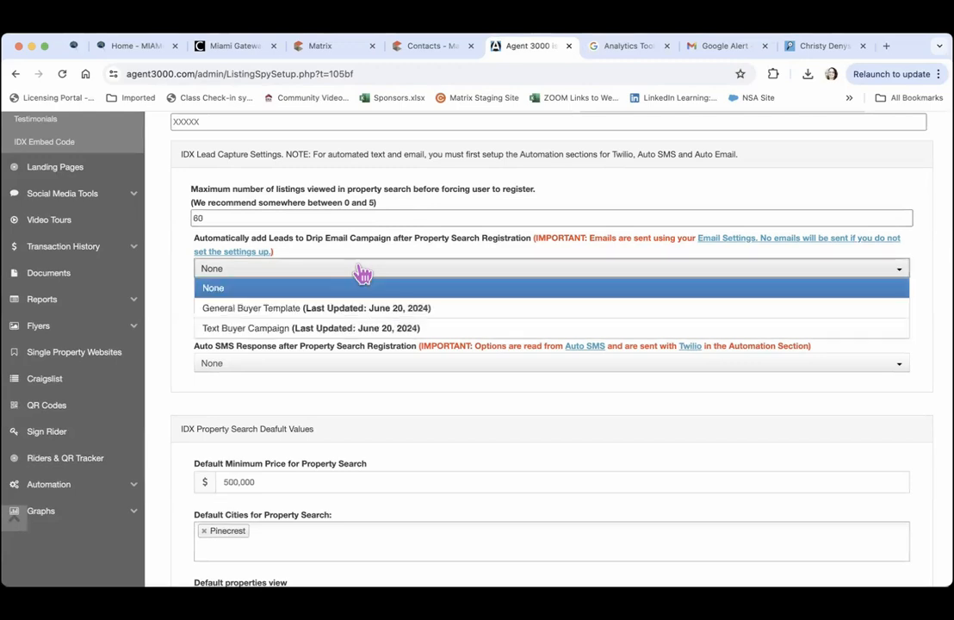
pyautogui.click(289, 310)
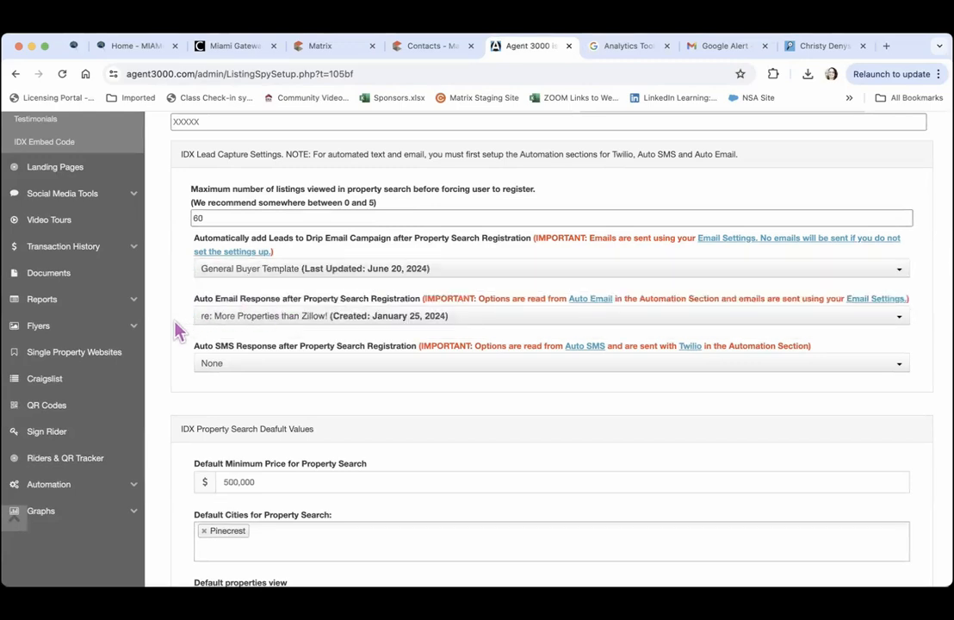
# Keep 'More Properties than Zillow!' as the auto email response and expand Automation in the sidebar
pyautogui.scroll(-3, 177, 330)
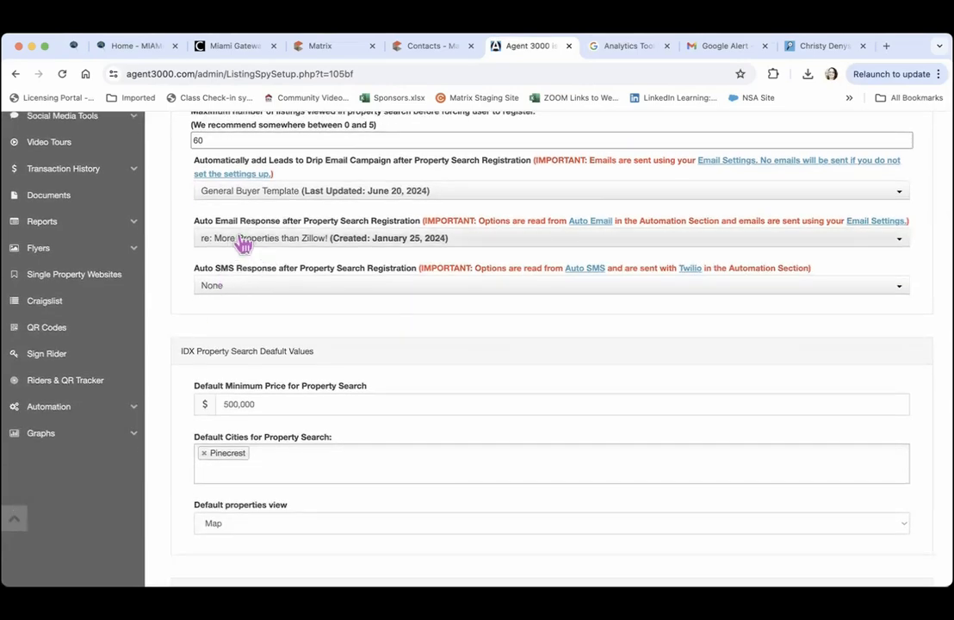
pyautogui.click(274, 239)
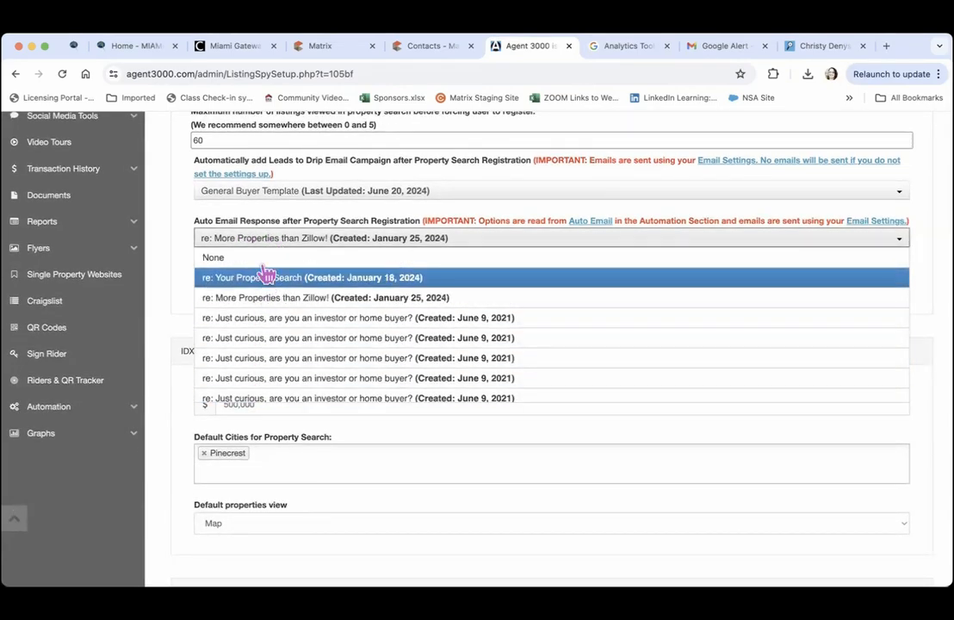
pyautogui.click(266, 243)
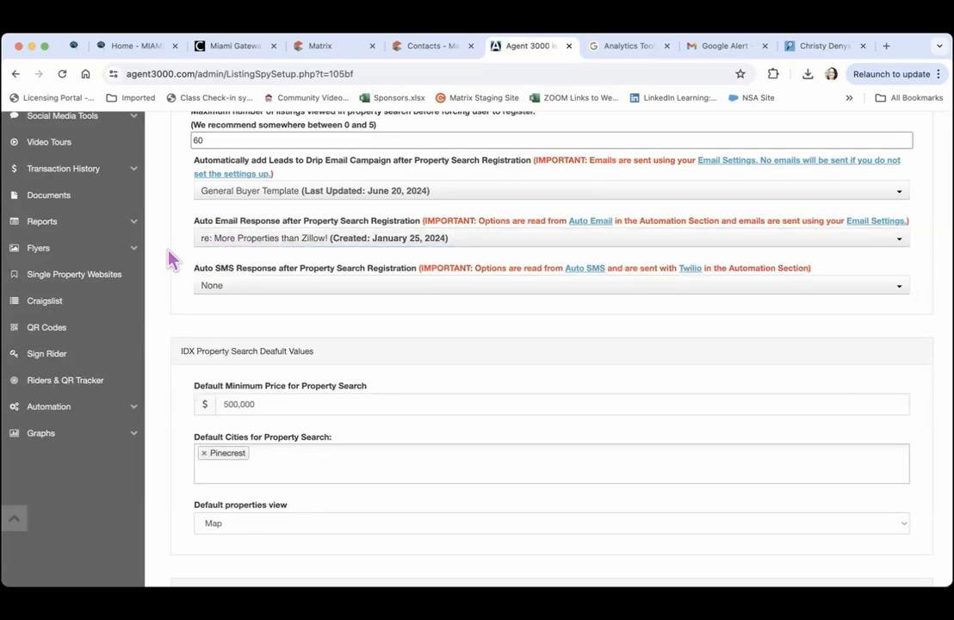
pyautogui.click(58, 410)
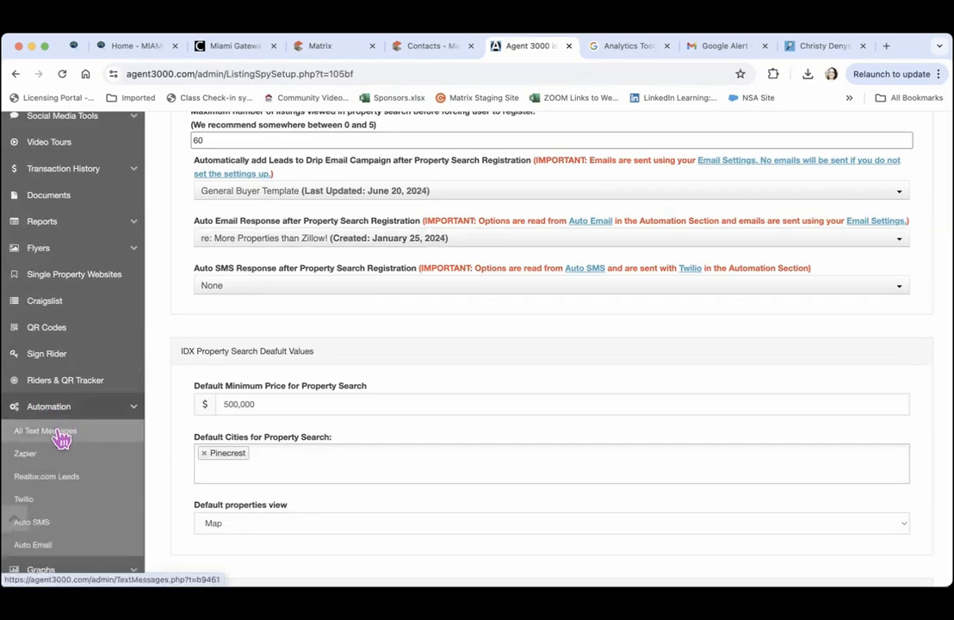
# Open the Auto Email settings and copy the 'More Properties than Zillow!' sample email
pyautogui.click(34, 551)
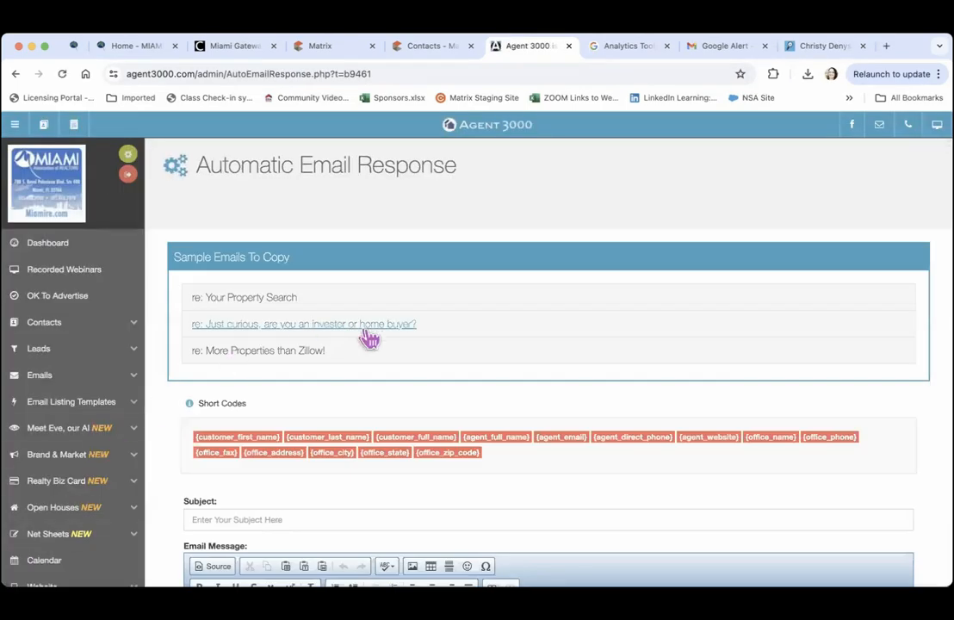
pyautogui.scroll(-3, 402, 233)
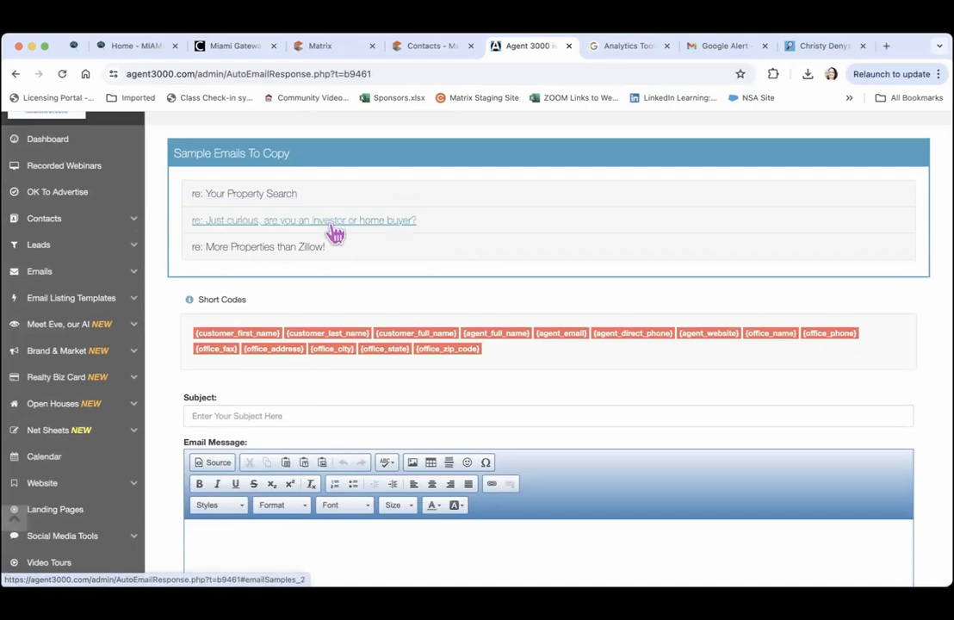
pyautogui.click(242, 250)
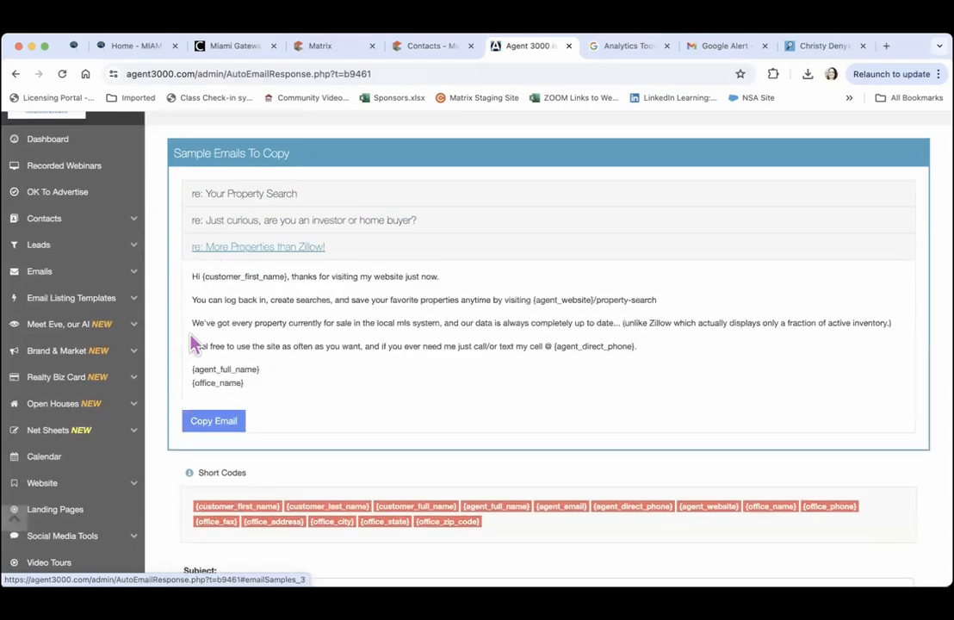
pyautogui.click(211, 426)
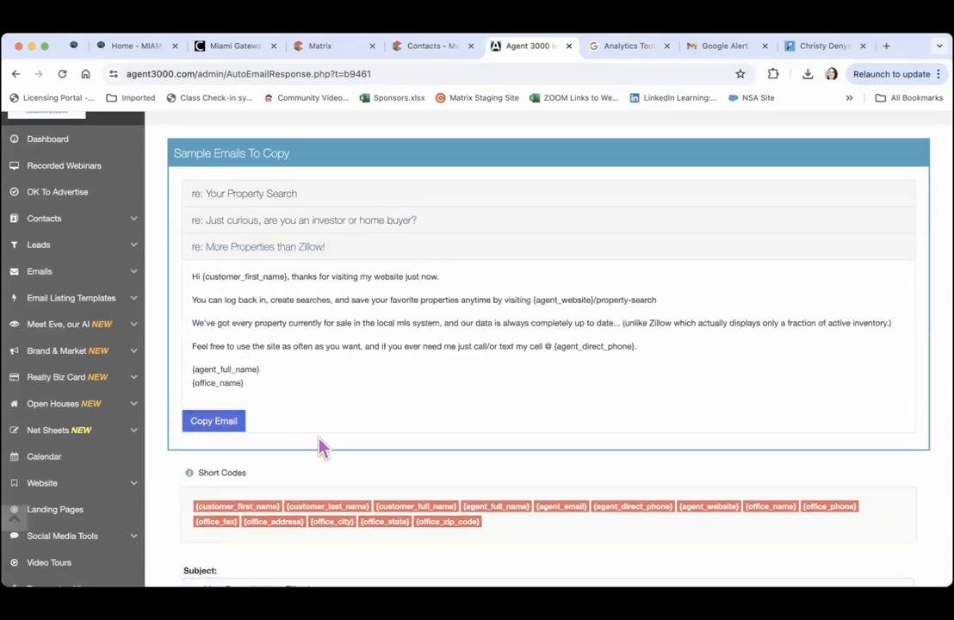
# Save the copied auto email response and dismiss the Info confirmation
pyautogui.scroll(-2, 310, 458)
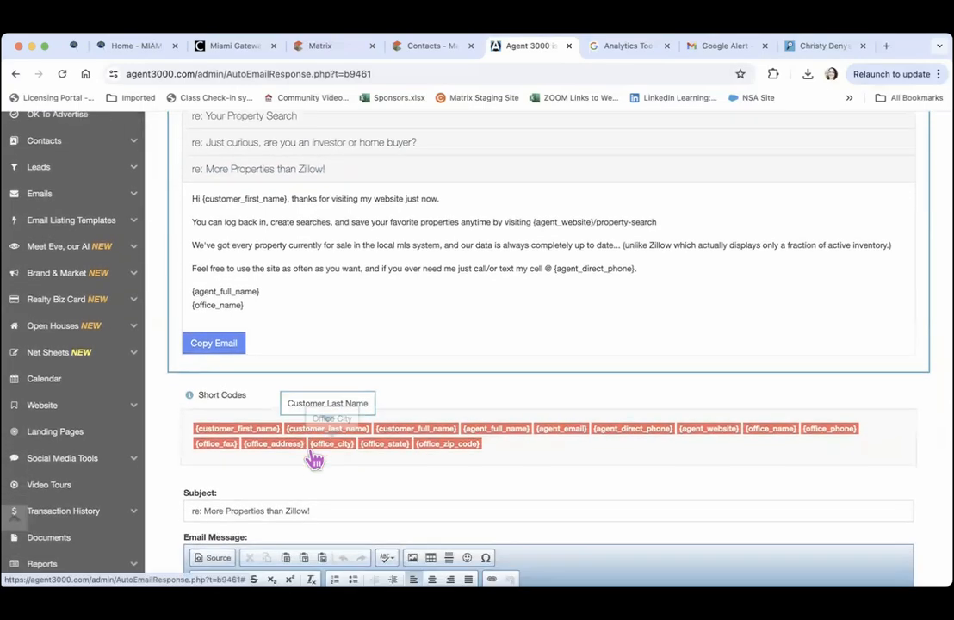
pyautogui.scroll(-5, 315, 460)
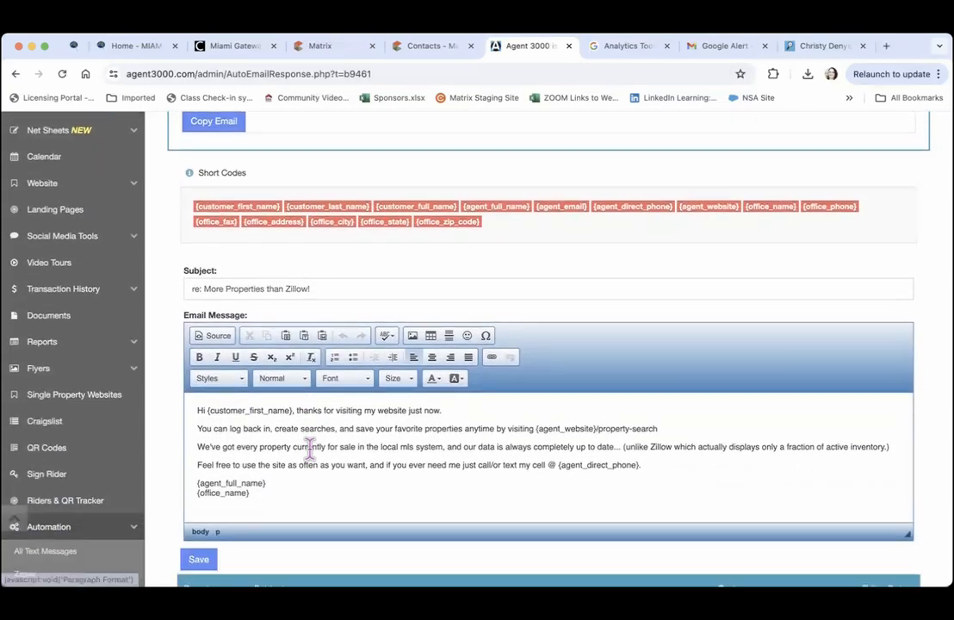
pyautogui.scroll(-3, 312, 455)
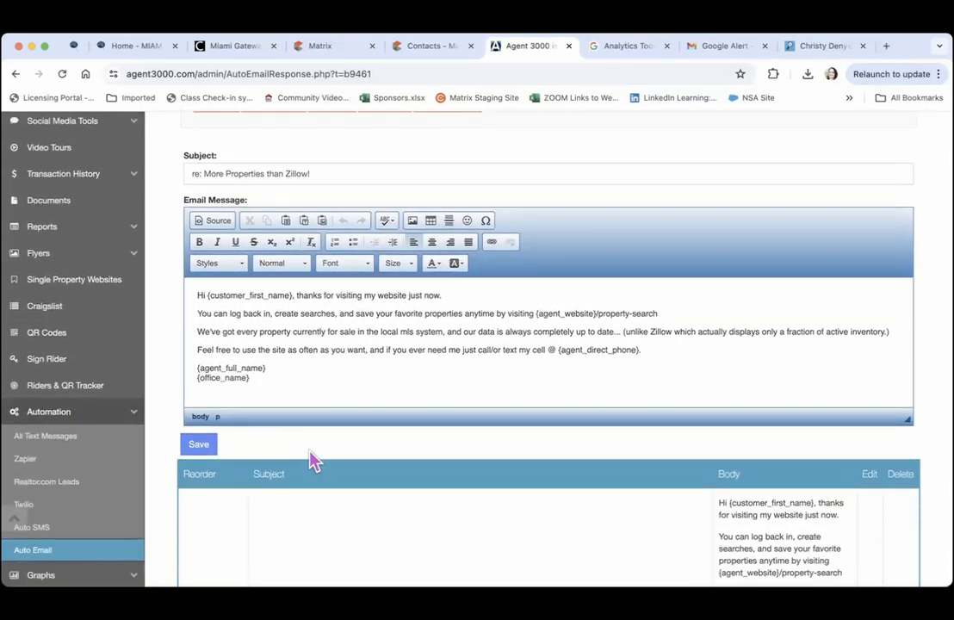
pyautogui.click(199, 446)
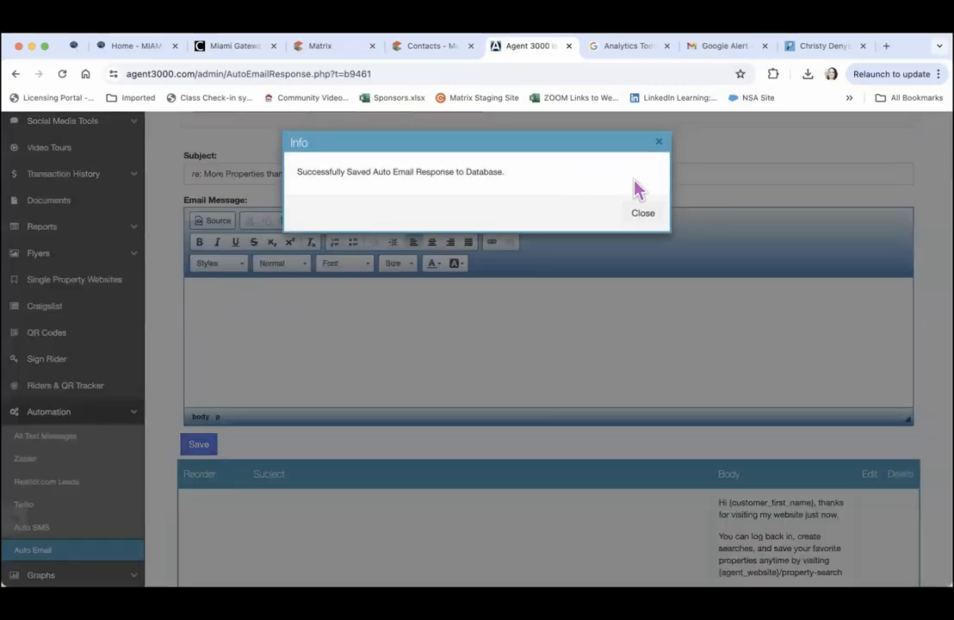
pyautogui.click(643, 214)
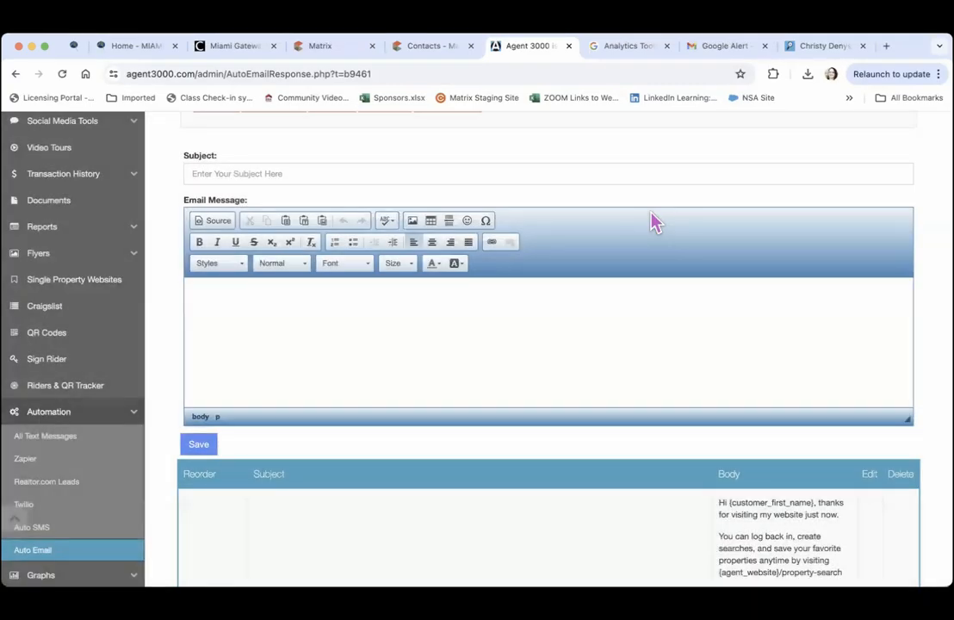
# Check the saved auto-response in the automation emails list and expand the Website options
pyautogui.scroll(5, 652, 222)
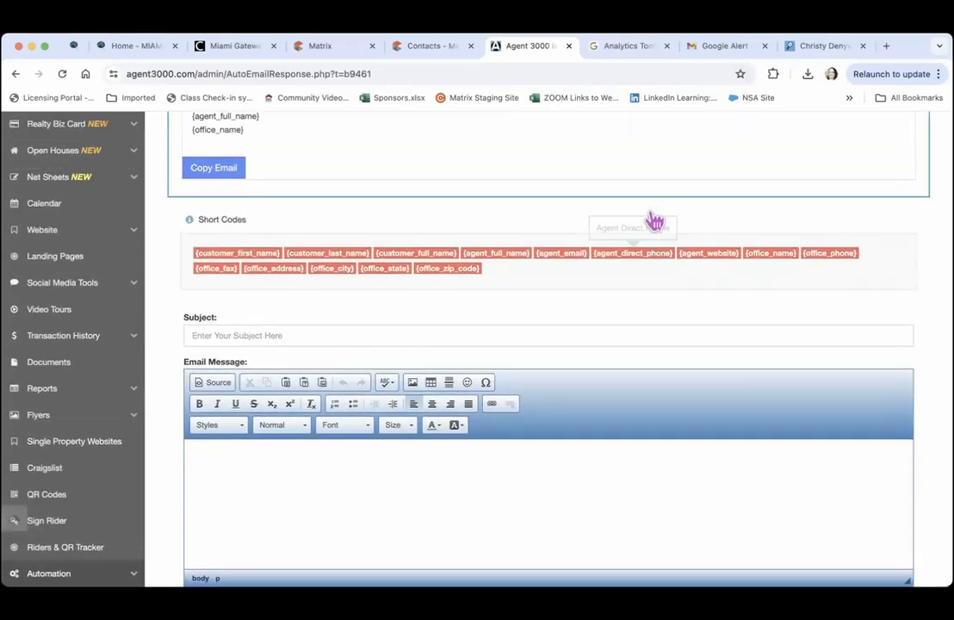
pyautogui.scroll(6, 652, 222)
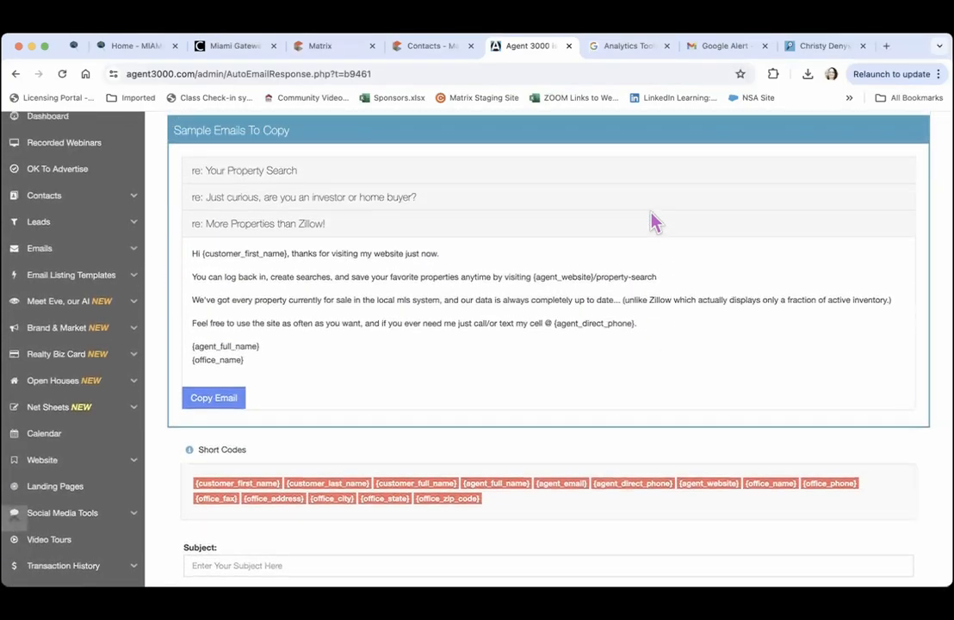
pyautogui.scroll(-7, 652, 222)
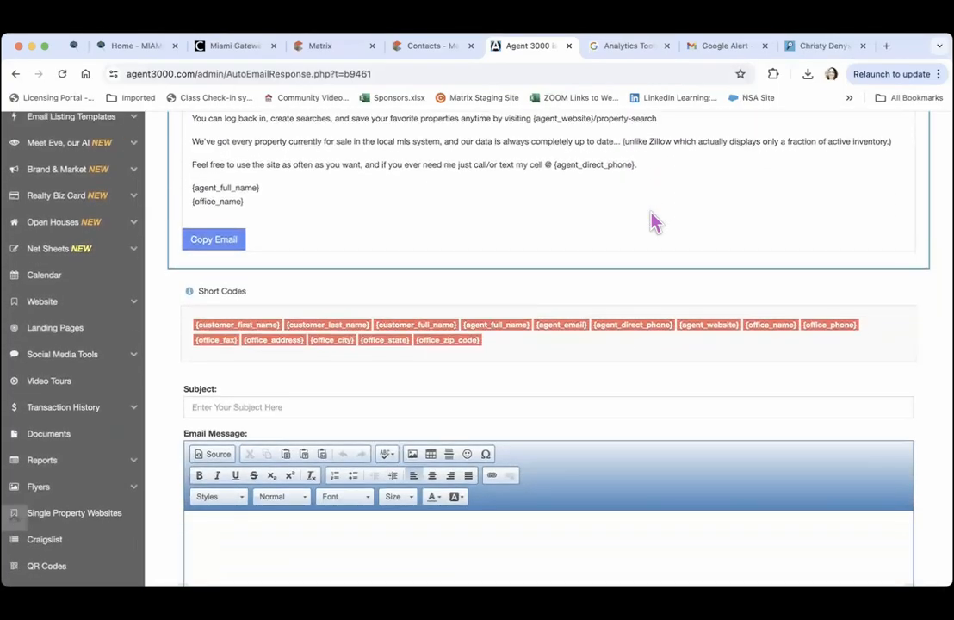
pyautogui.scroll(-2, 652, 222)
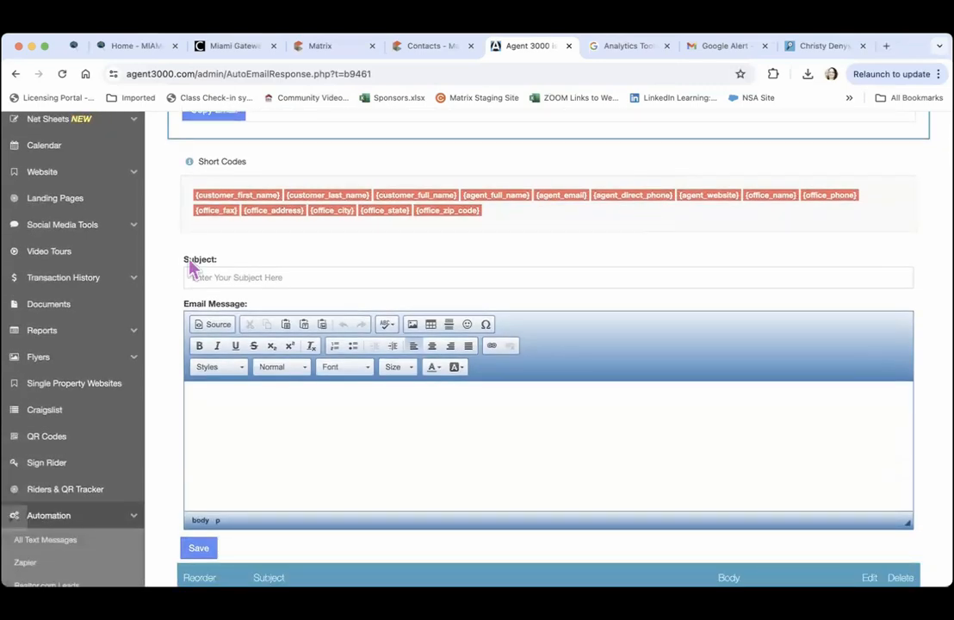
pyautogui.scroll(-4, 18, 360)
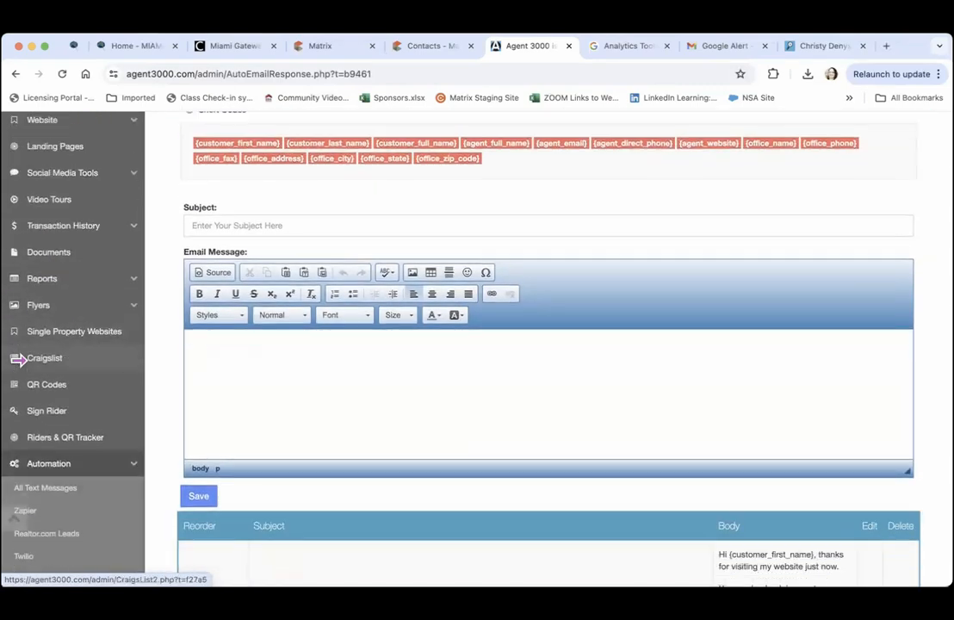
pyautogui.scroll(2, 17, 360)
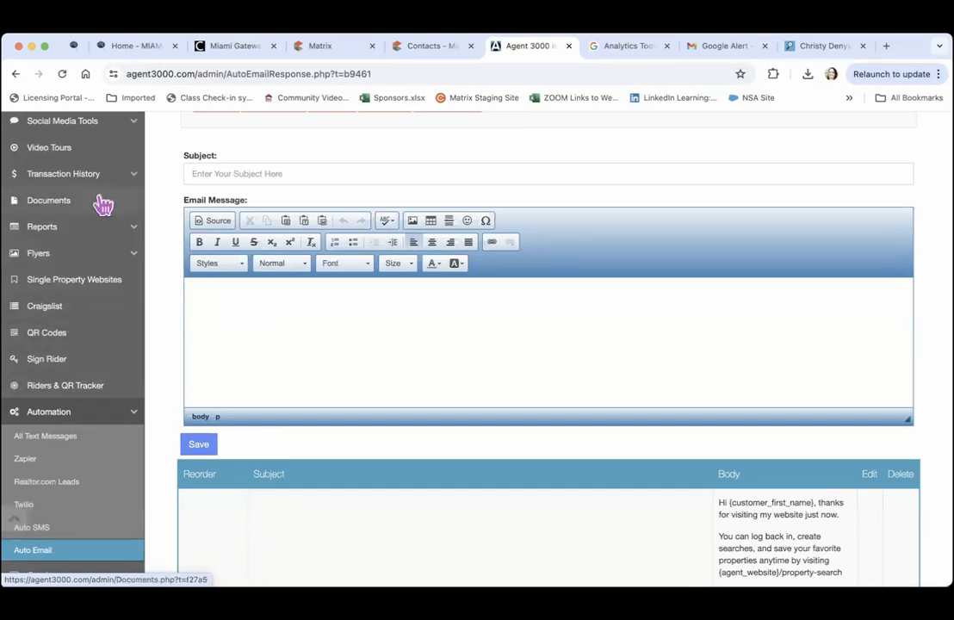
pyautogui.scroll(4, 109, 252)
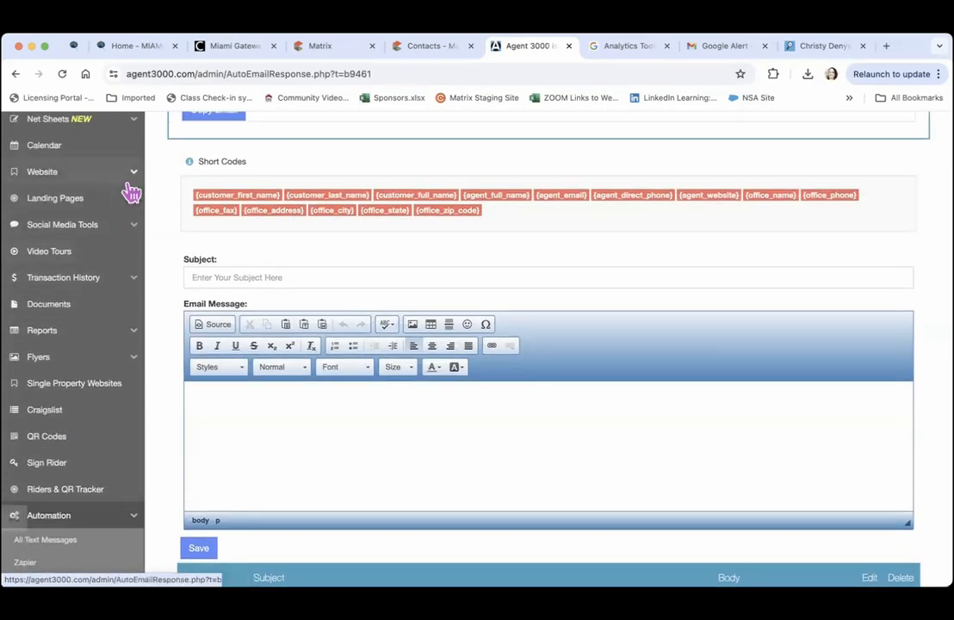
pyautogui.click(131, 179)
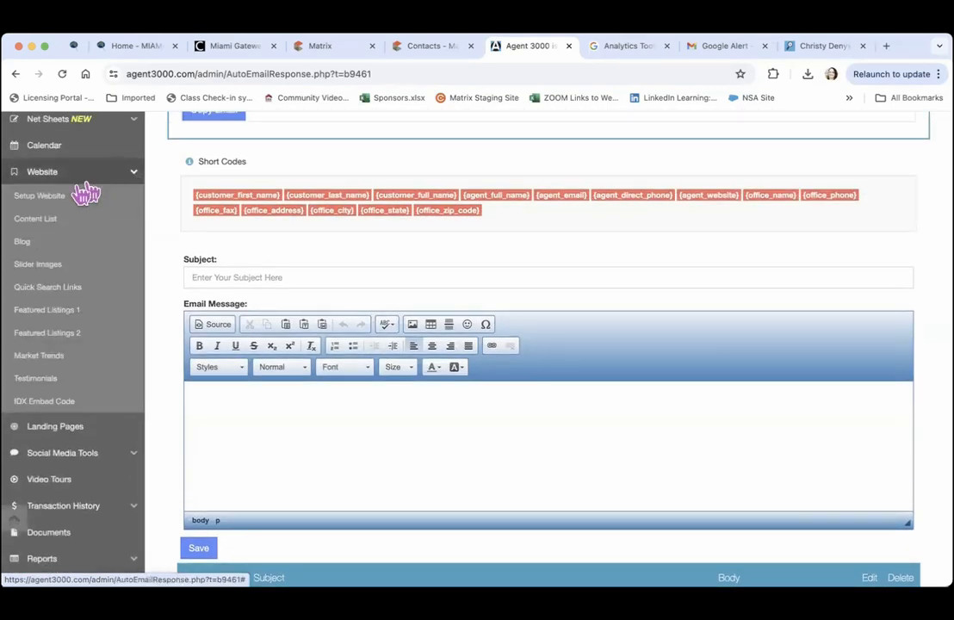
# Open the Listing Spy website setup and set the Template Color to Pink
pyautogui.click(63, 202)
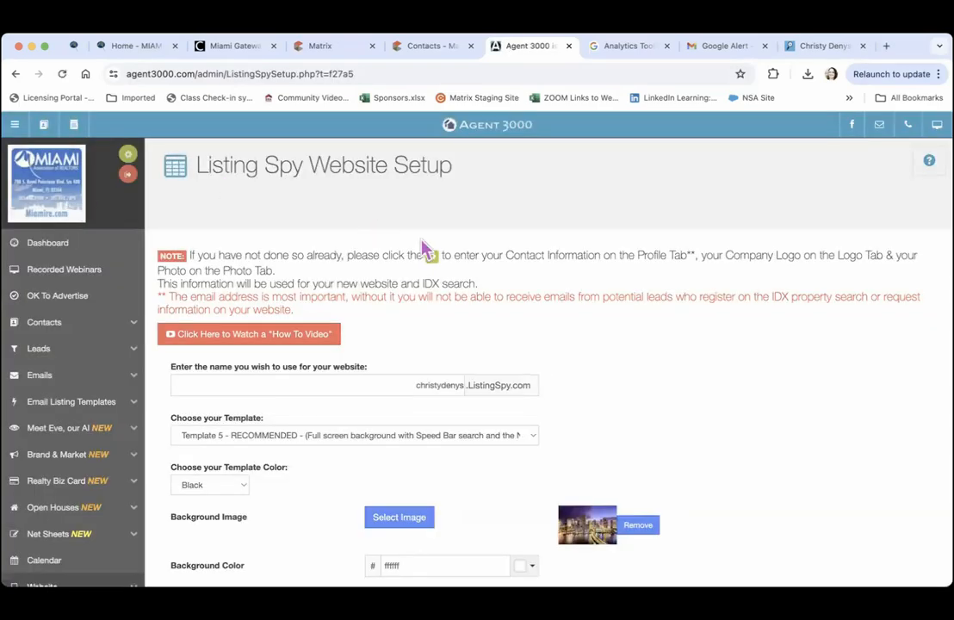
pyautogui.scroll(-5, 504, 338)
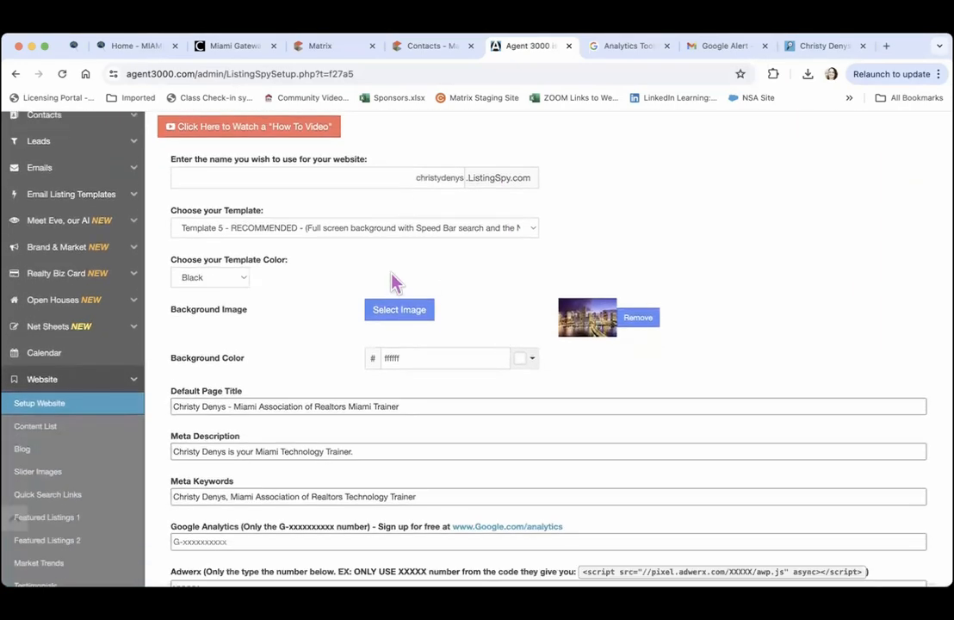
pyautogui.click(234, 281)
pyautogui.click(207, 379)
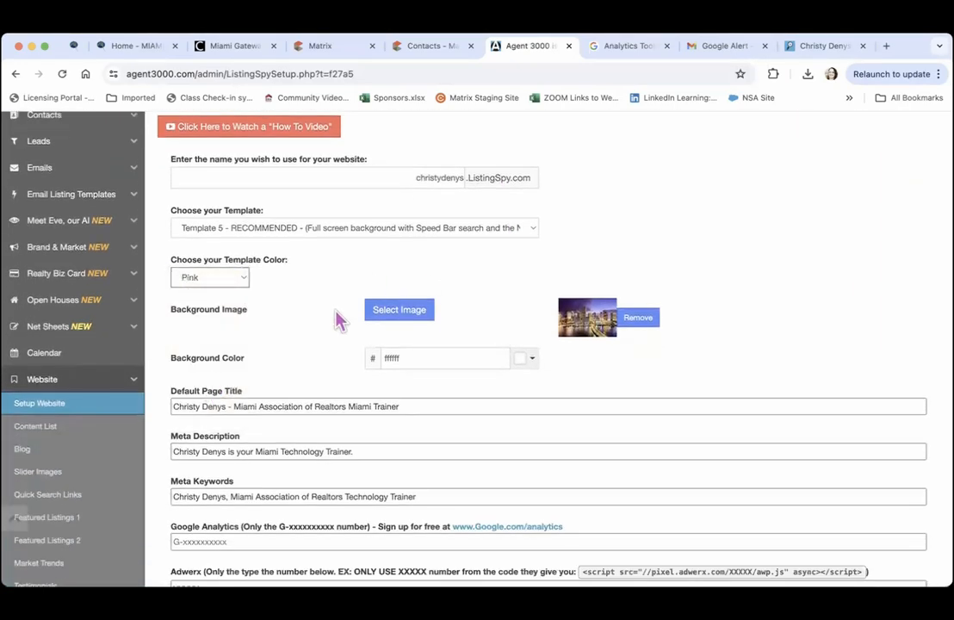
# Use the beach-chairs photo as the website's background image
pyautogui.click(389, 315)
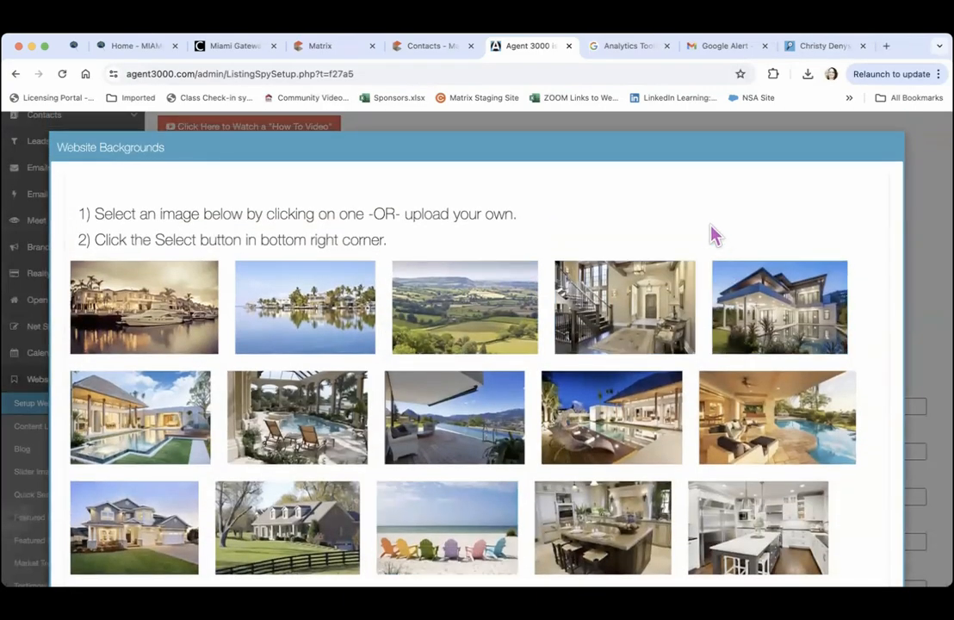
pyautogui.scroll(-5, 711, 231)
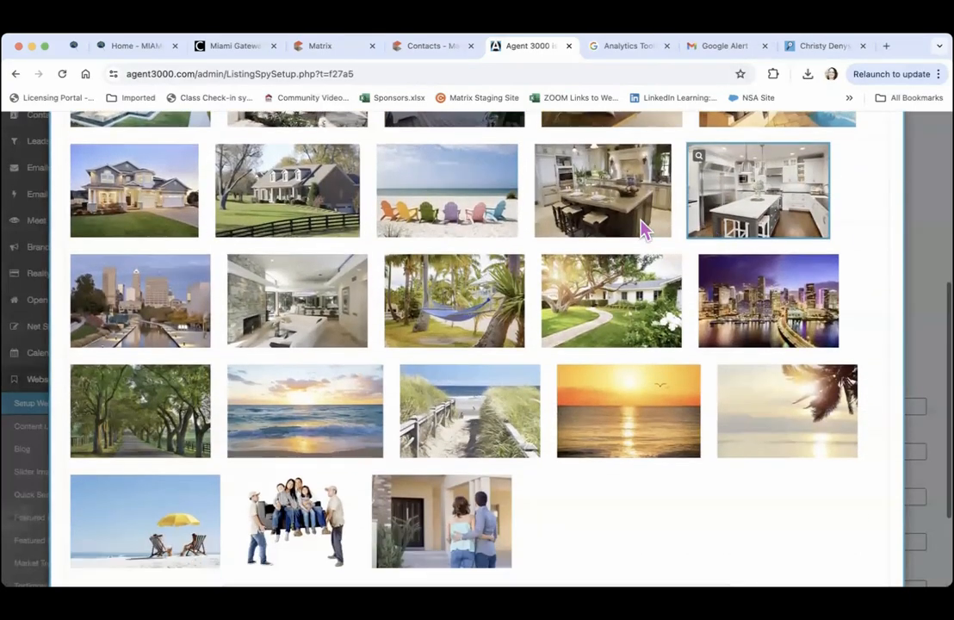
pyautogui.click(447, 191)
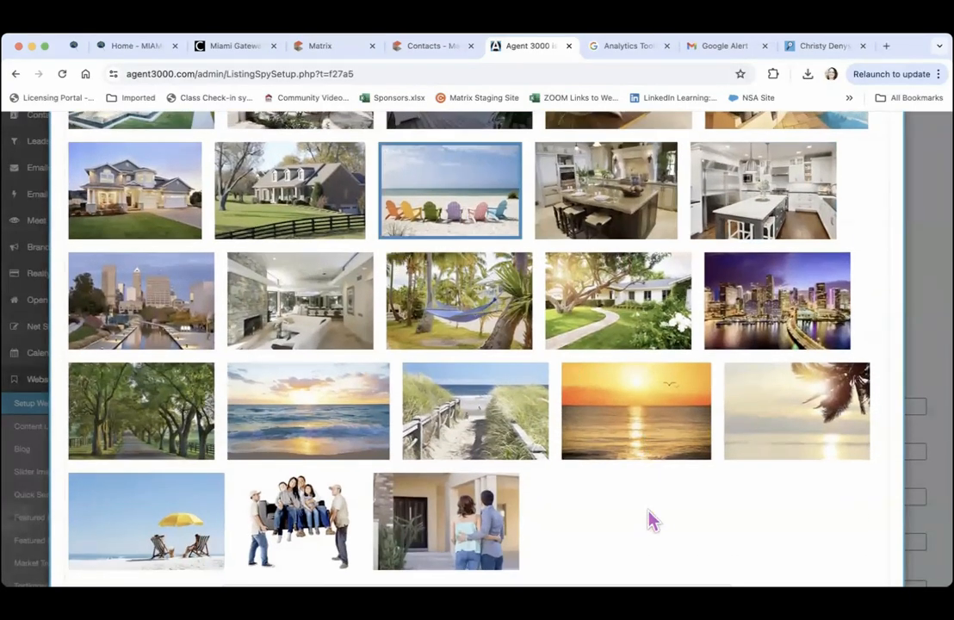
pyautogui.scroll(-3, 652, 519)
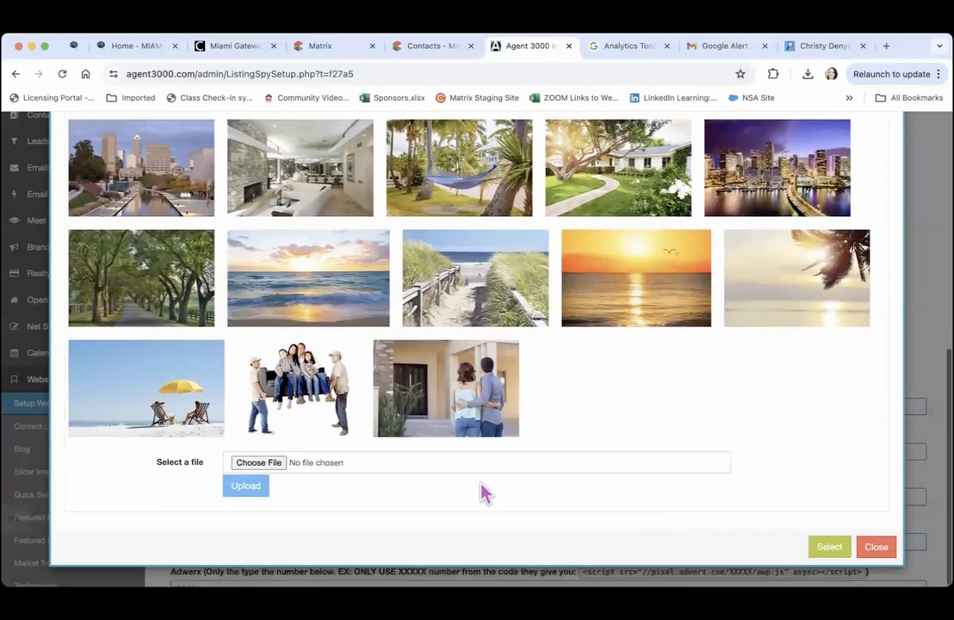
pyautogui.click(830, 548)
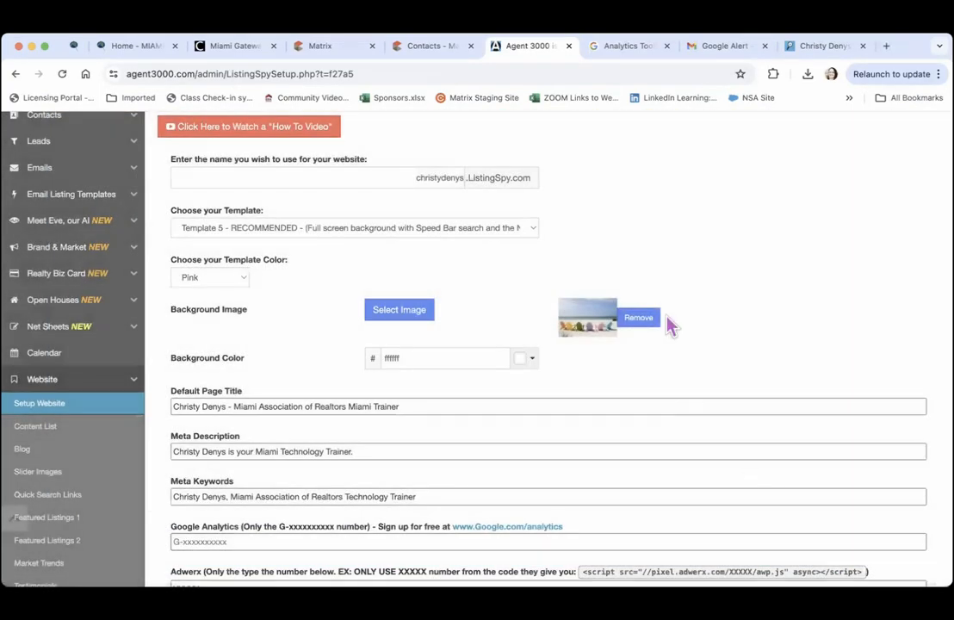
pyautogui.scroll(-5, 650, 252)
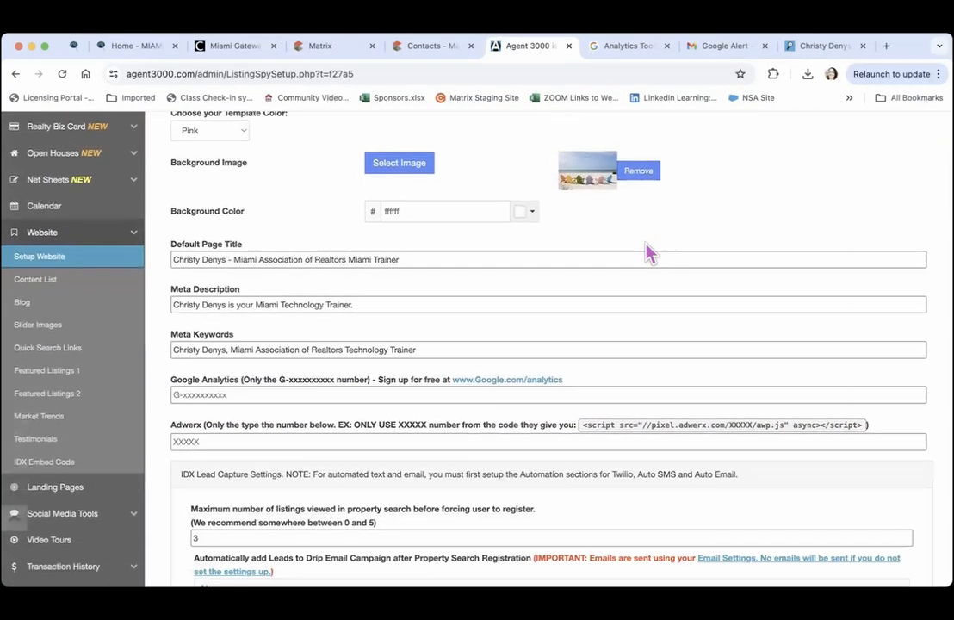
pyautogui.scroll(-1, 650, 252)
pyautogui.scroll(-2, 647, 246)
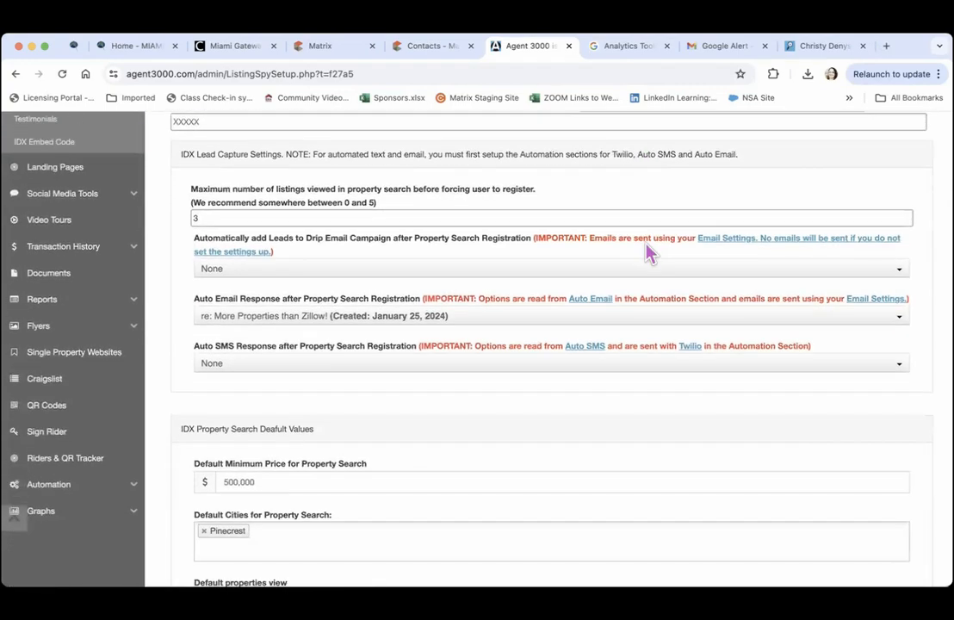
# Allow 60 listing views before registration and add leads to the General Buyer Template drip
pyautogui.click(358, 219)
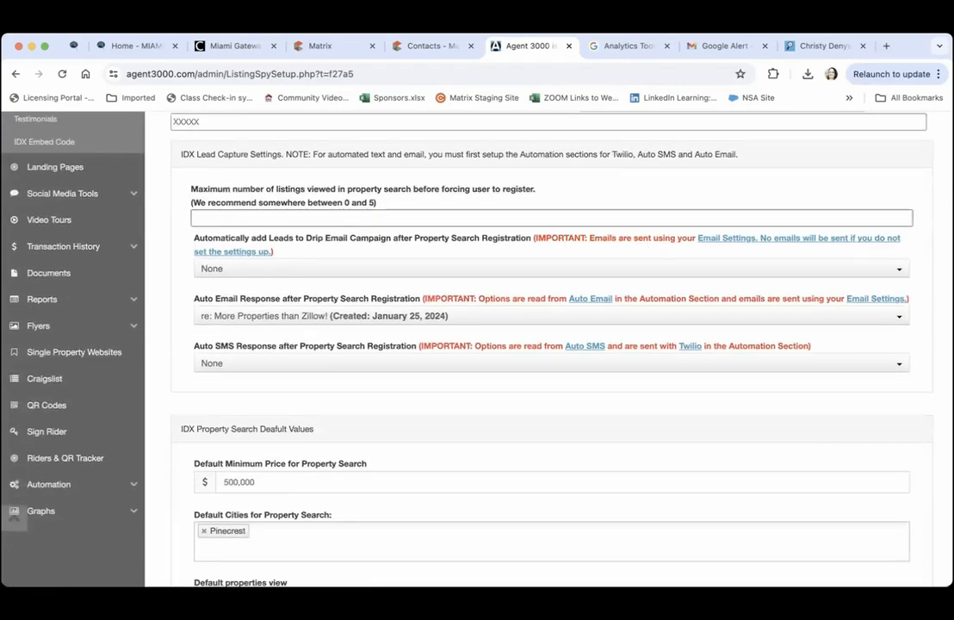
pyautogui.write('60')
pyautogui.click(360, 269)
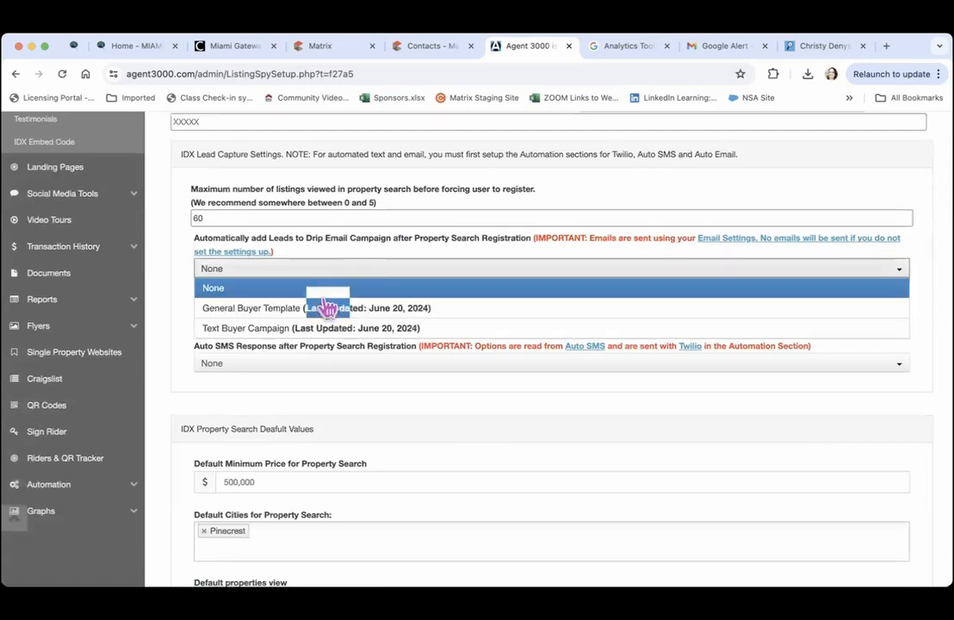
pyautogui.click(330, 309)
# Keep 'More Properties than Zillow!' as the auto email response after registration
pyautogui.click(317, 318)
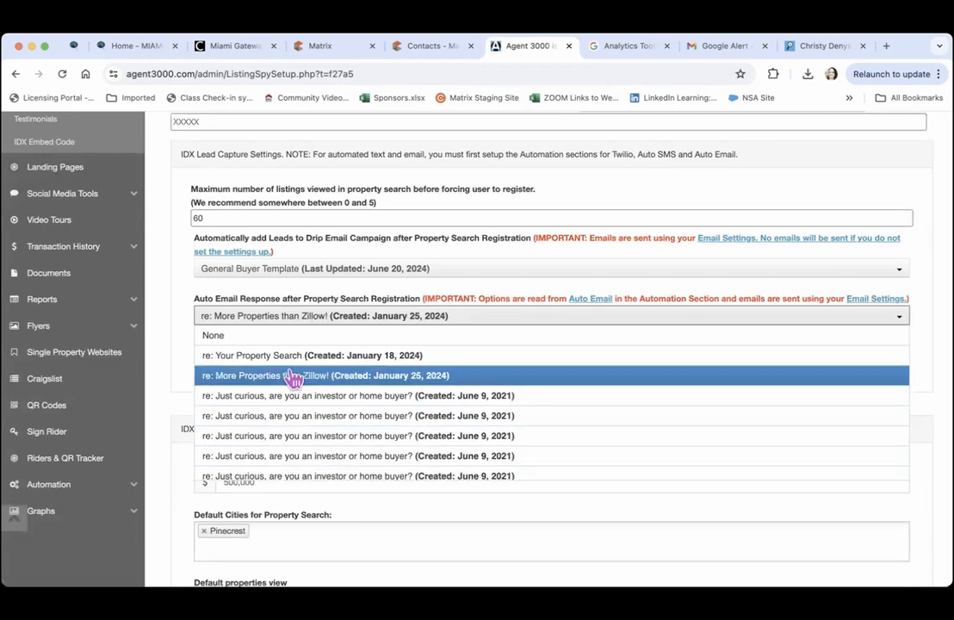
pyautogui.press('Down')
pyautogui.press('Down')
pyautogui.press('Down')
pyautogui.press('Down')
pyautogui.press('Down')
pyautogui.press('Down')
pyautogui.press('Down')
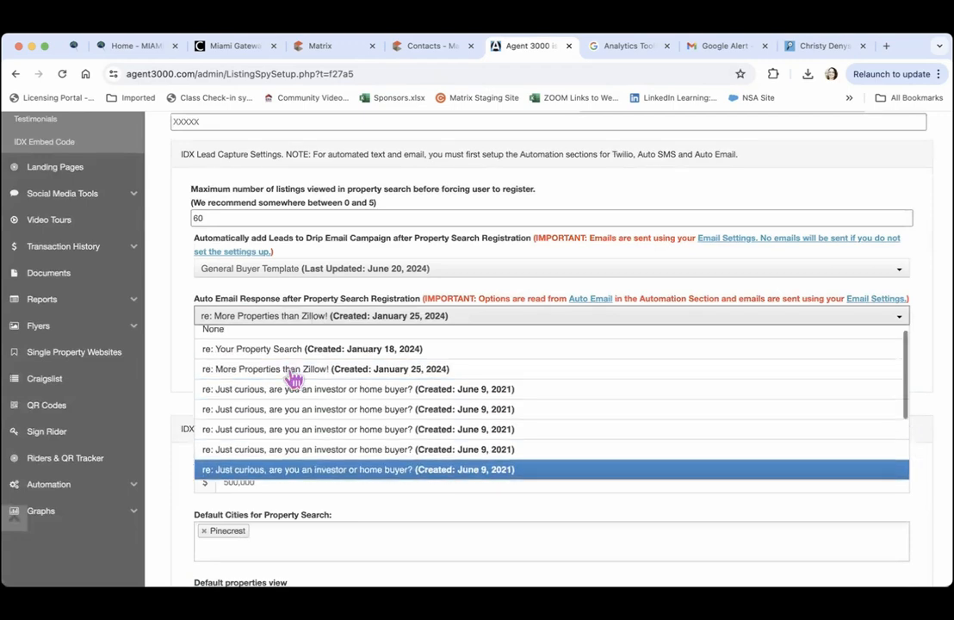
pyautogui.press('Up')
pyautogui.press('Up')
pyautogui.press('Up')
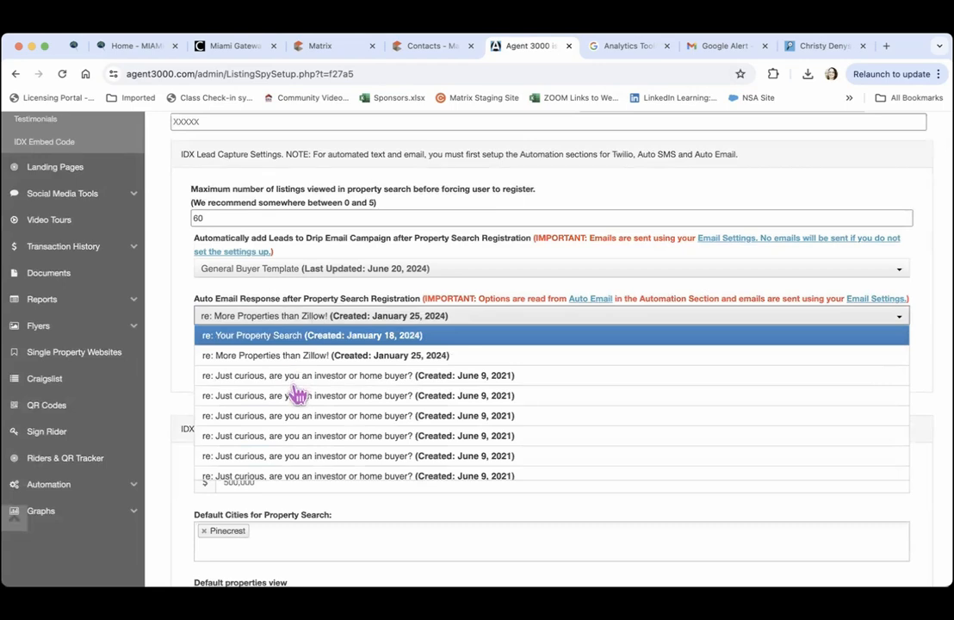
pyautogui.press('Return')
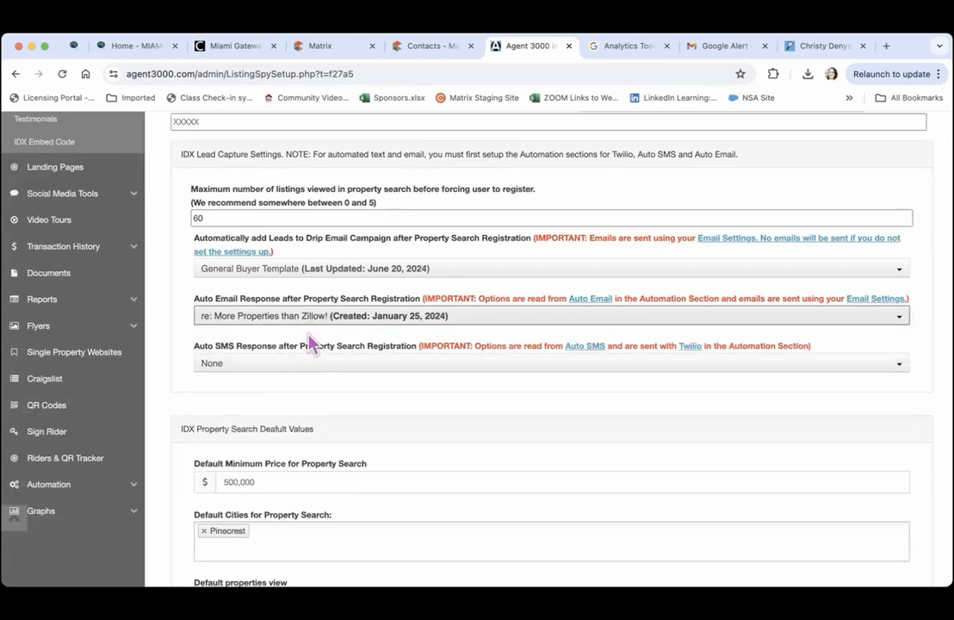
# Leave the Auto SMS Response set to None
pyautogui.scroll(-3, 312, 345)
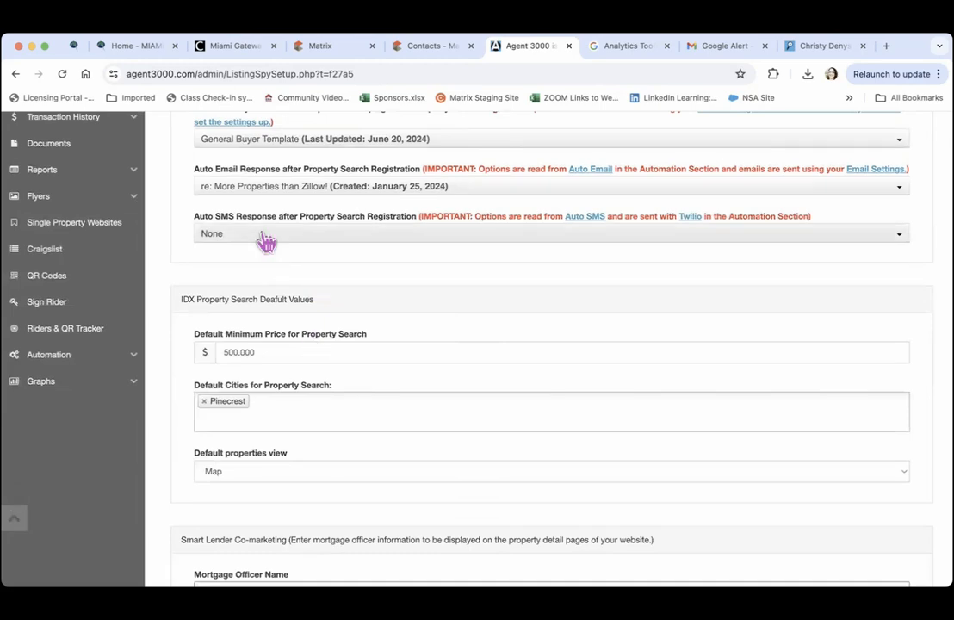
pyautogui.click(315, 236)
pyautogui.click(315, 250)
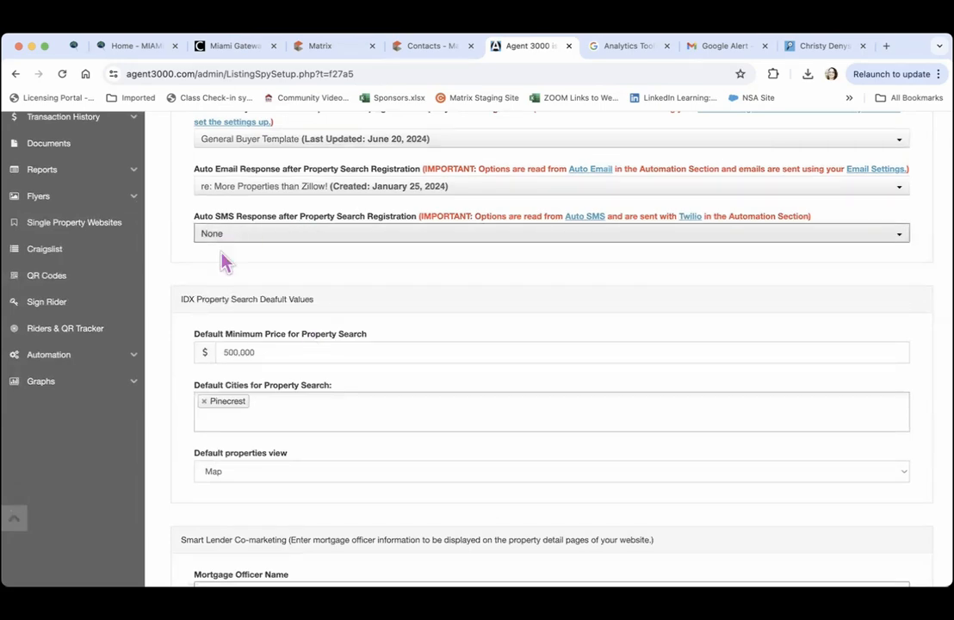
pyautogui.click(250, 238)
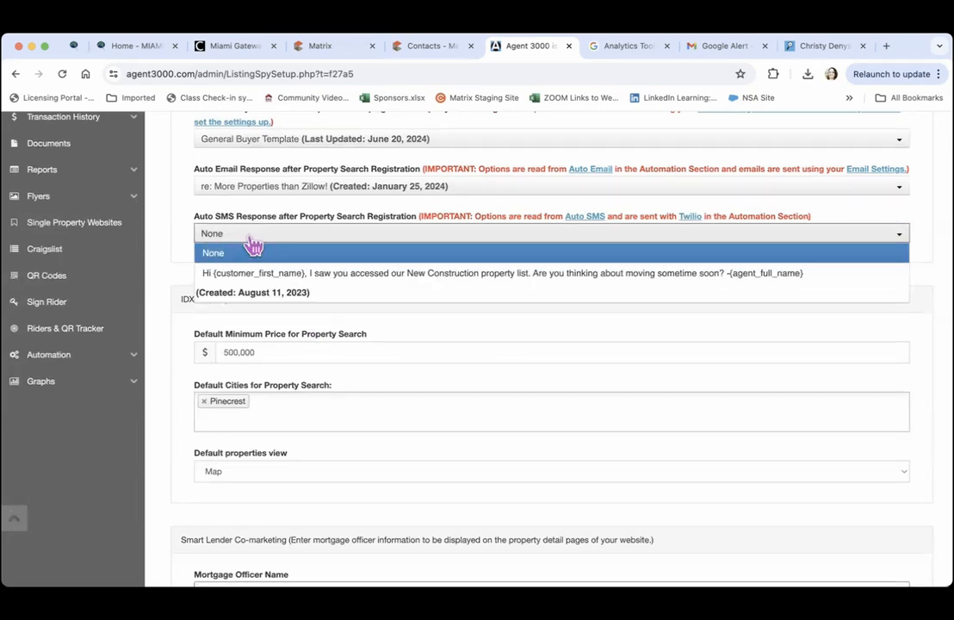
pyautogui.click(164, 280)
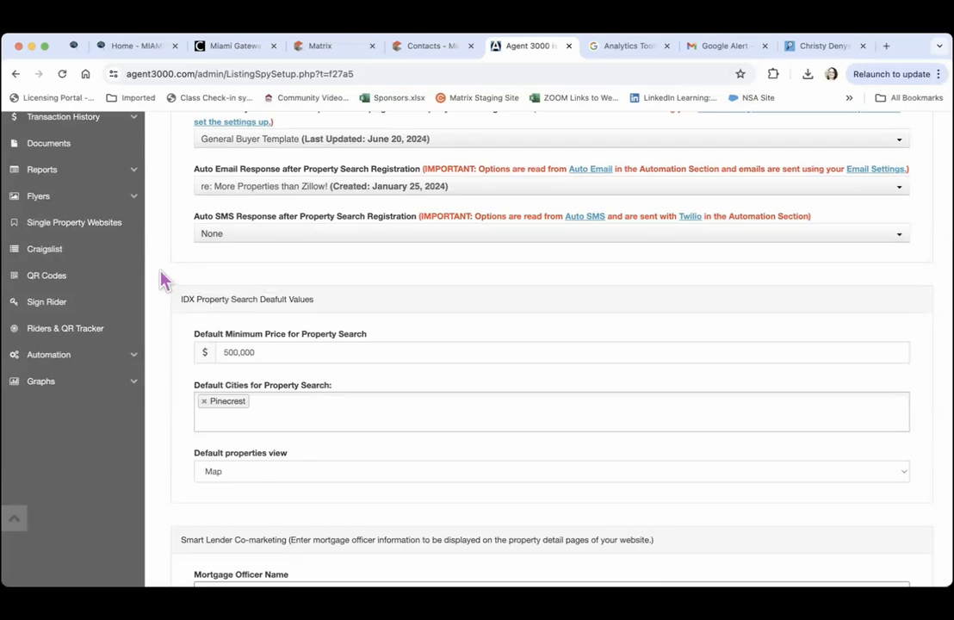
pyautogui.scroll(-3, 164, 280)
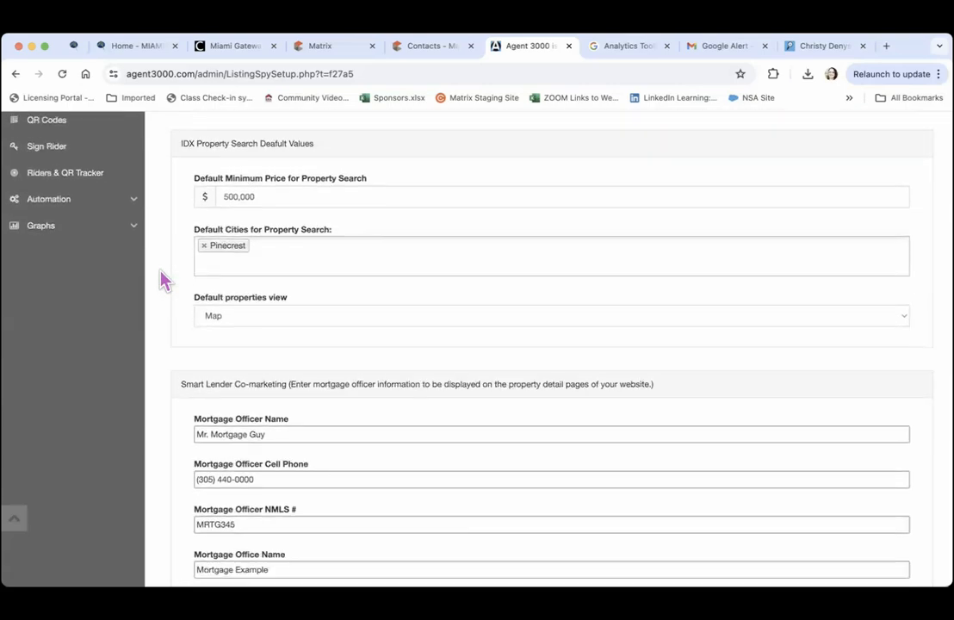
# Set the default minimum price to 8,000,000 and replace Pinecrest with Miami (15001) as the city
pyautogui.click(272, 196)
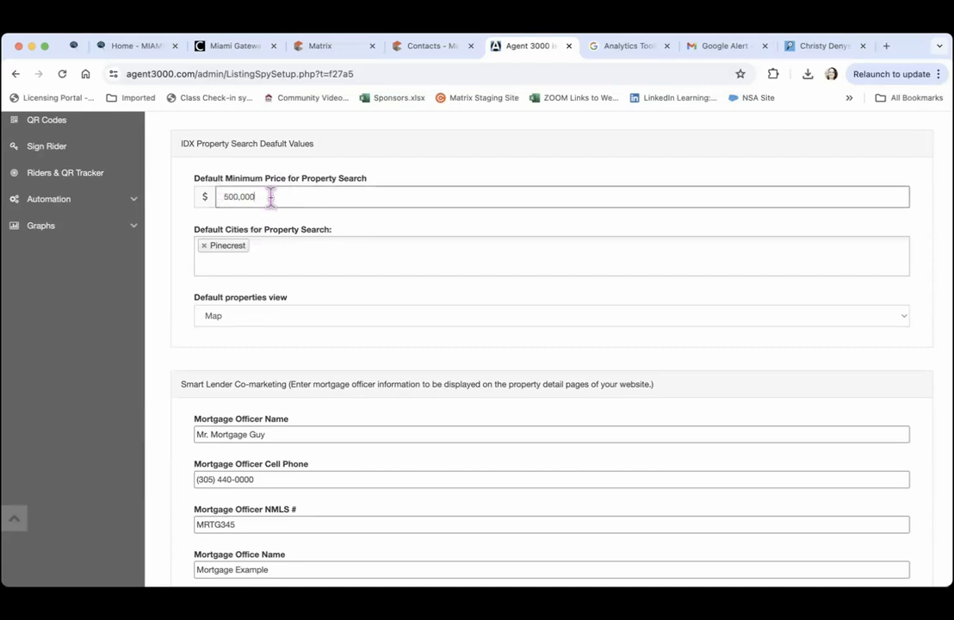
pyautogui.press('BackSpace')
pyautogui.click(270, 247)
pyautogui.press('BackSpace')
pyautogui.press('BackSpace')
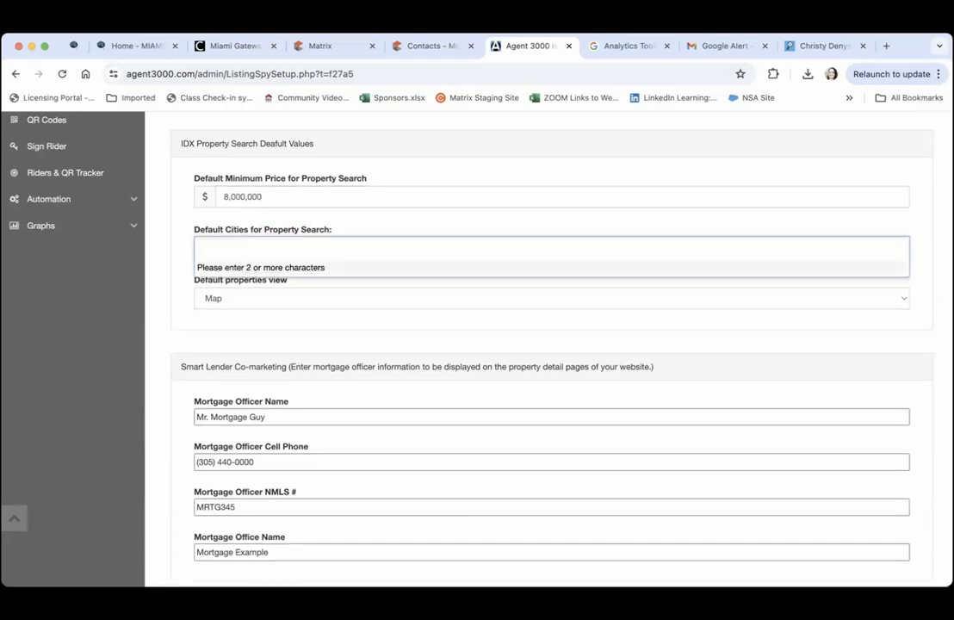
pyautogui.write('Miami')
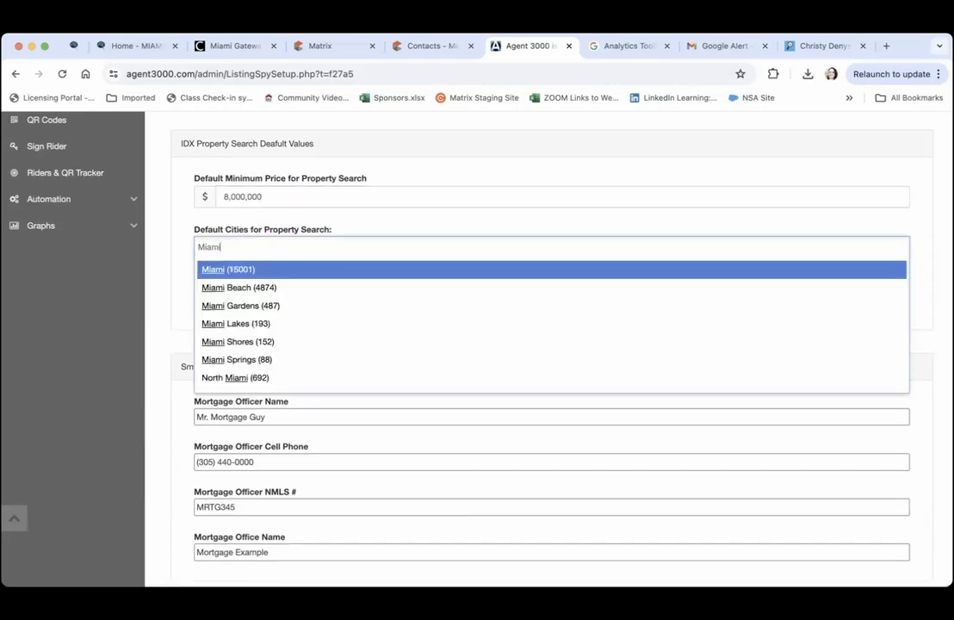
pyautogui.click(217, 270)
# Make Grid the default properties view
pyautogui.scroll(-3, 183, 272)
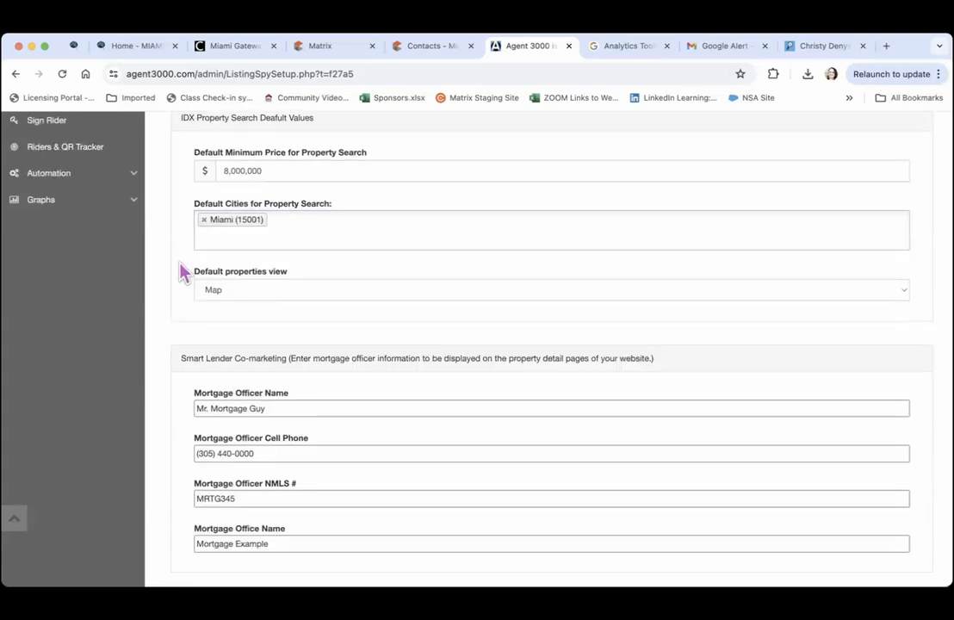
pyautogui.click(278, 190)
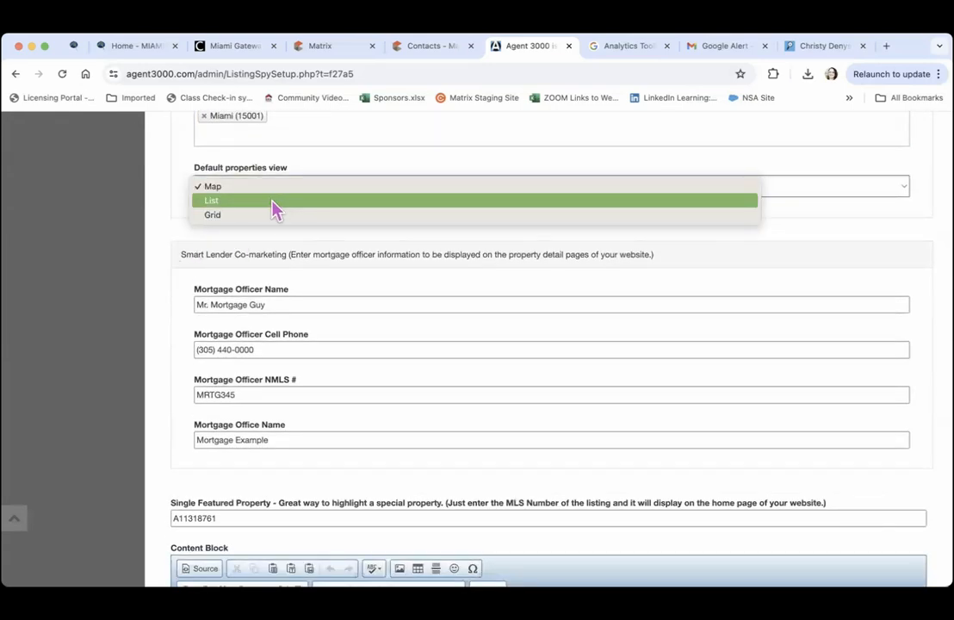
pyautogui.click(270, 215)
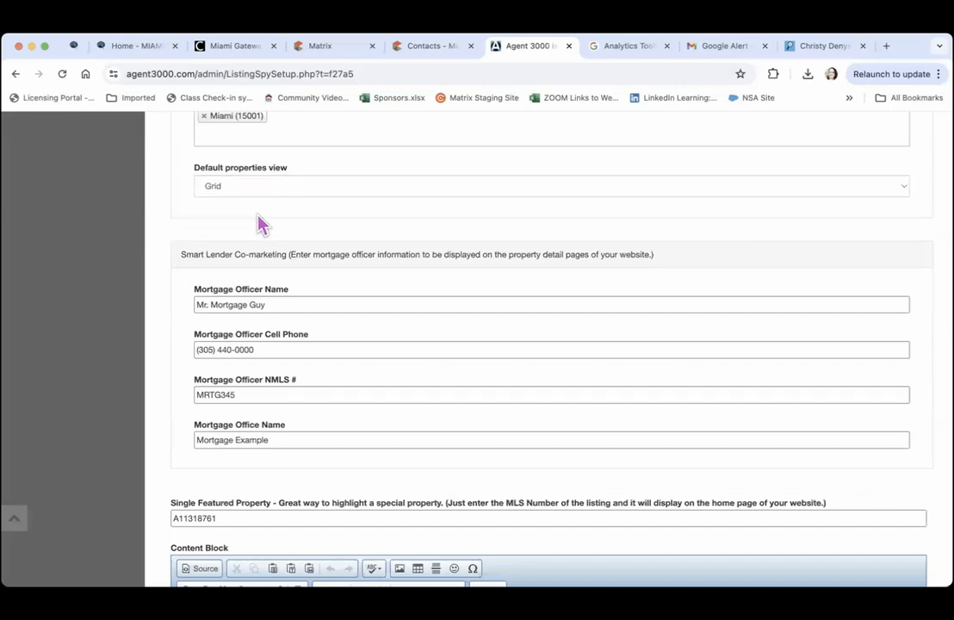
pyautogui.scroll(-4, 260, 224)
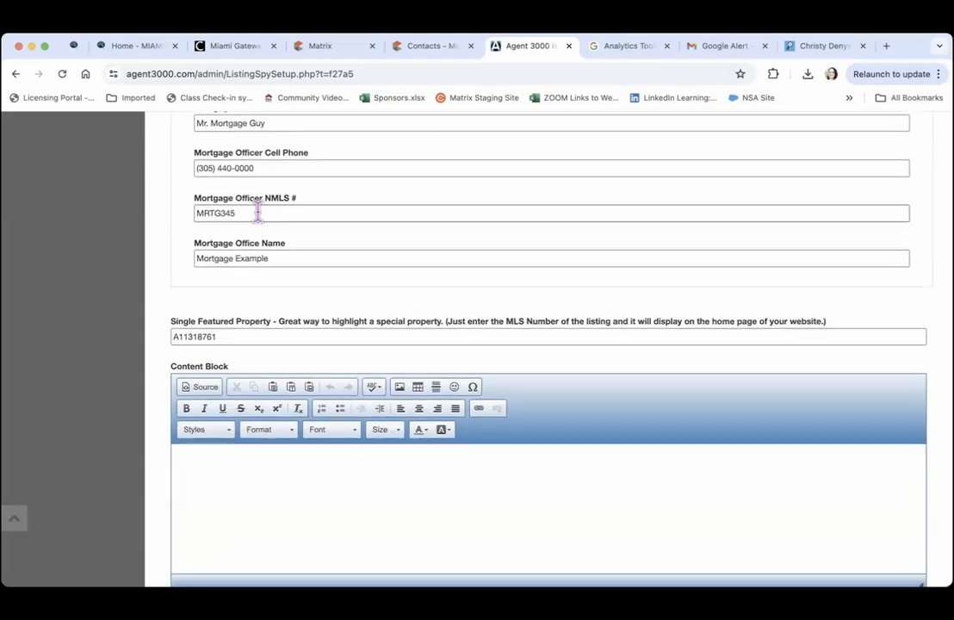
# Delete the old MLS number A11318761 from the Single Featured Property field
pyautogui.scroll(1, 258, 209)
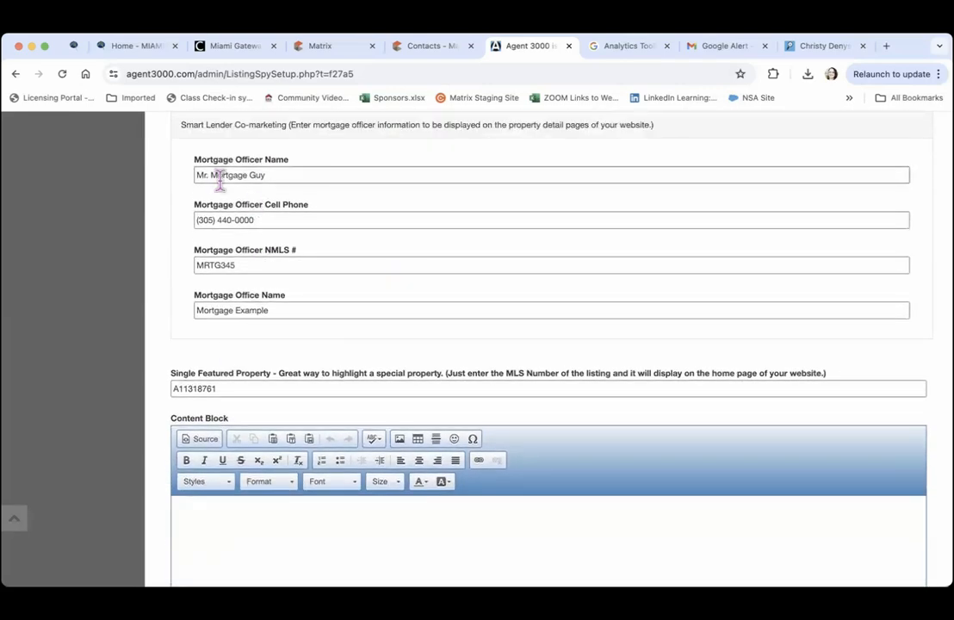
pyautogui.scroll(-4, 223, 191)
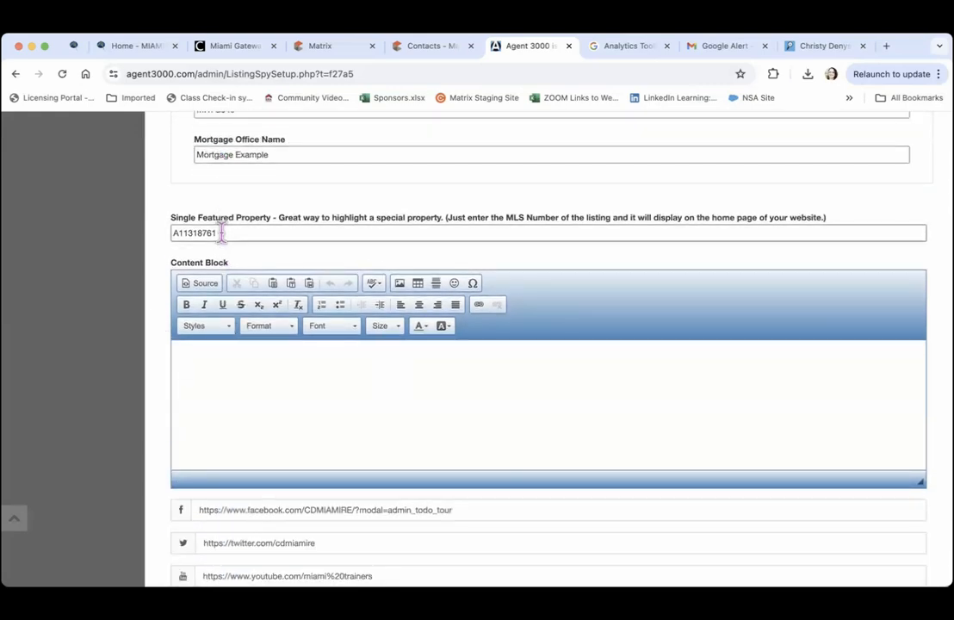
pyautogui.press('BackSpace')
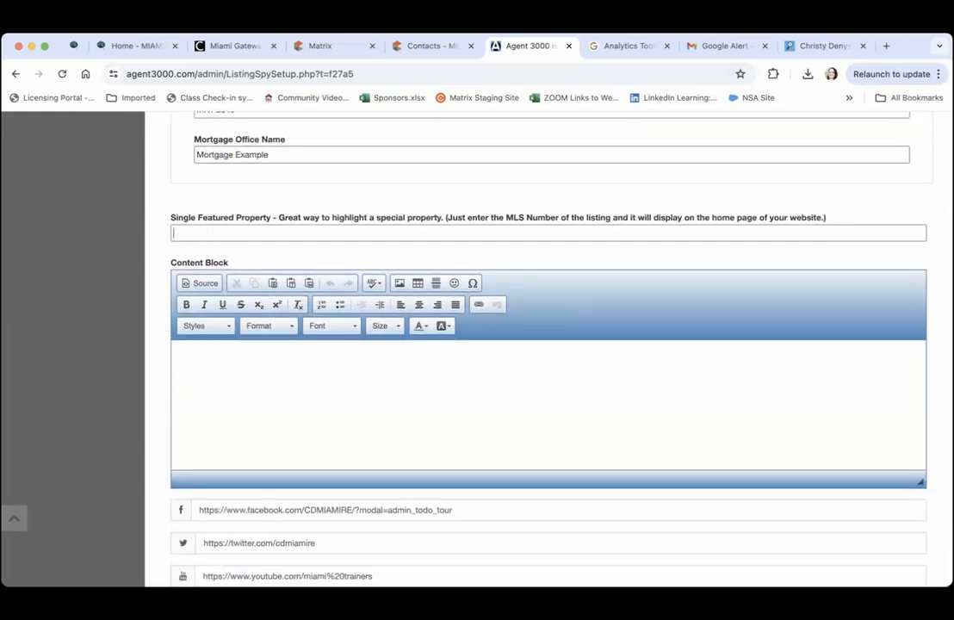
# In the Matrix MLS tab, open the RE1/RE2 Single Family/Condo search form
pyautogui.click(345, 47)
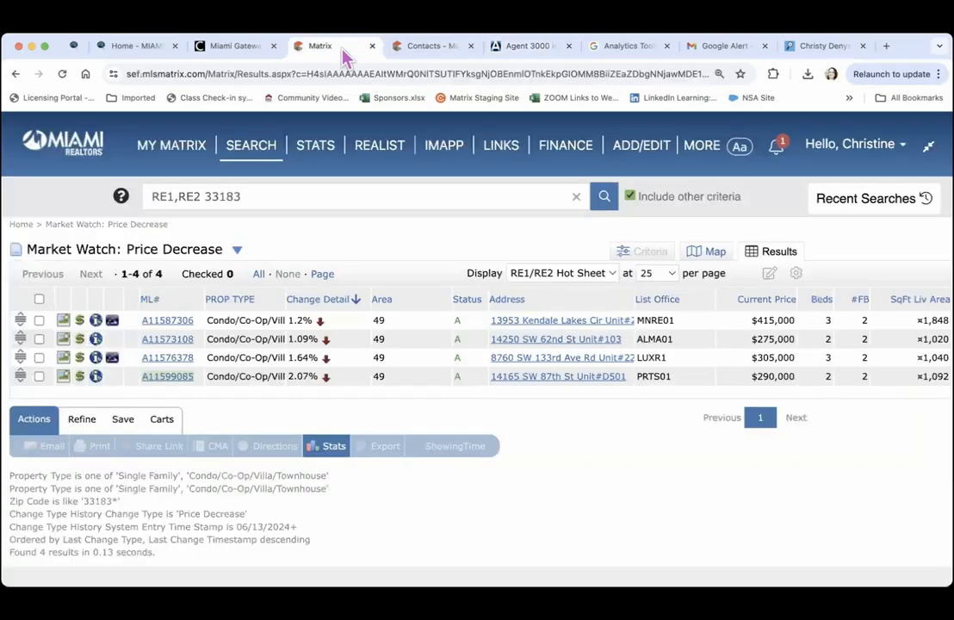
pyautogui.moveTo(245, 150)
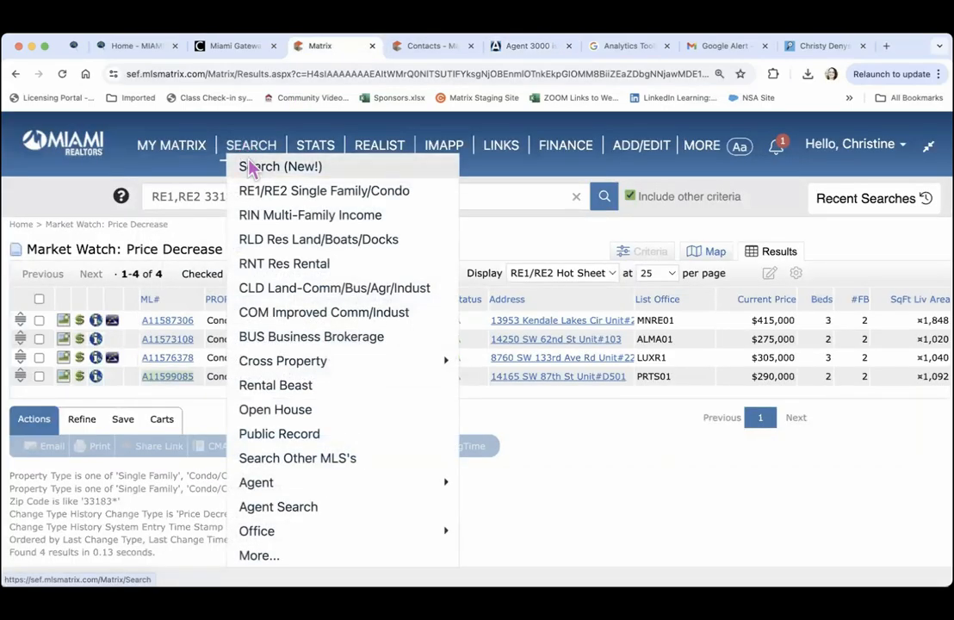
pyautogui.click(250, 170)
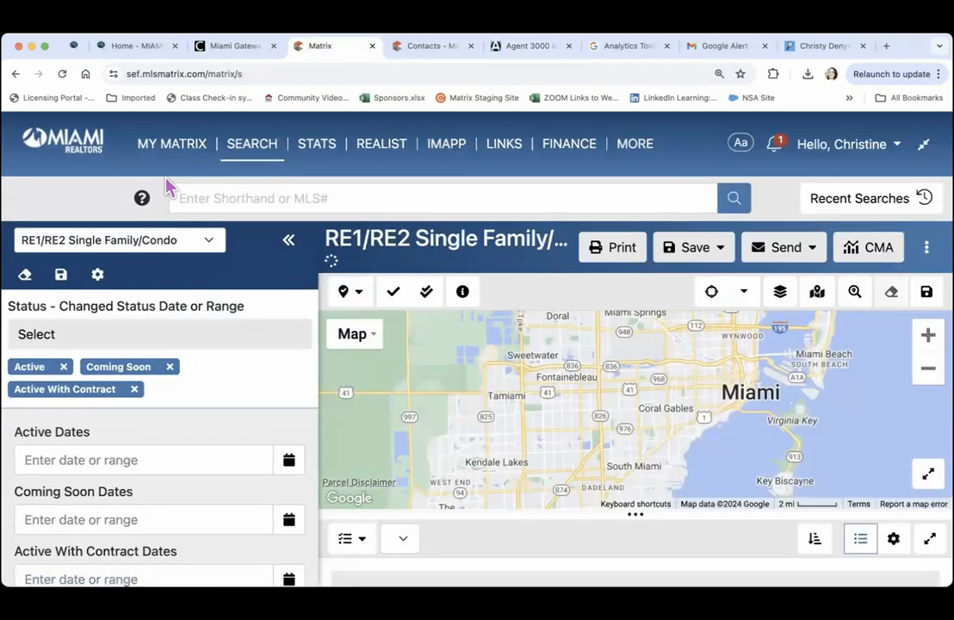
pyautogui.moveTo(245, 159)
pyautogui.click(237, 215)
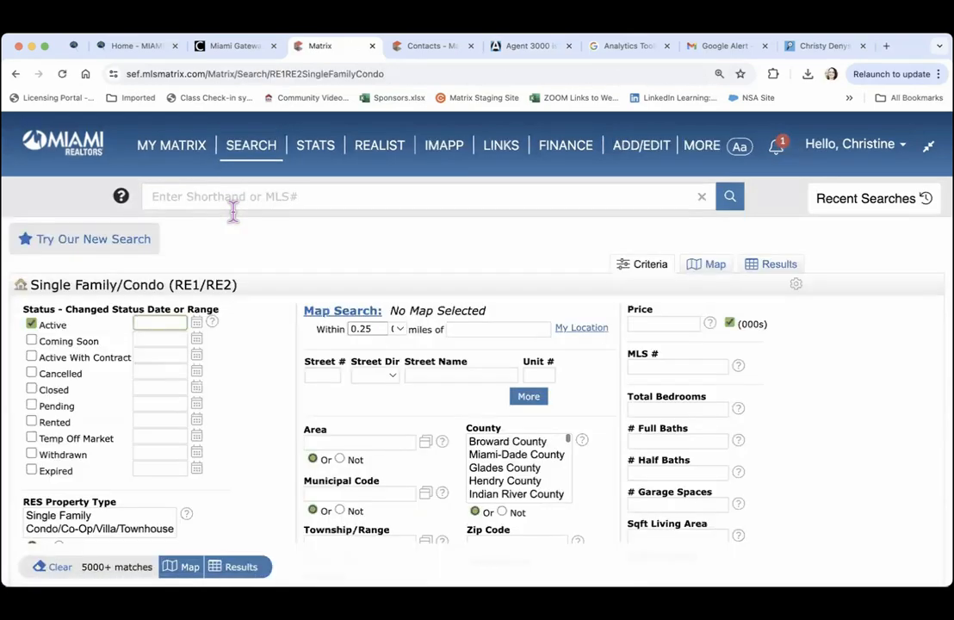
# Search for 10-bedroom listings and select the top result's MLS number A11480605
pyautogui.click(89, 519)
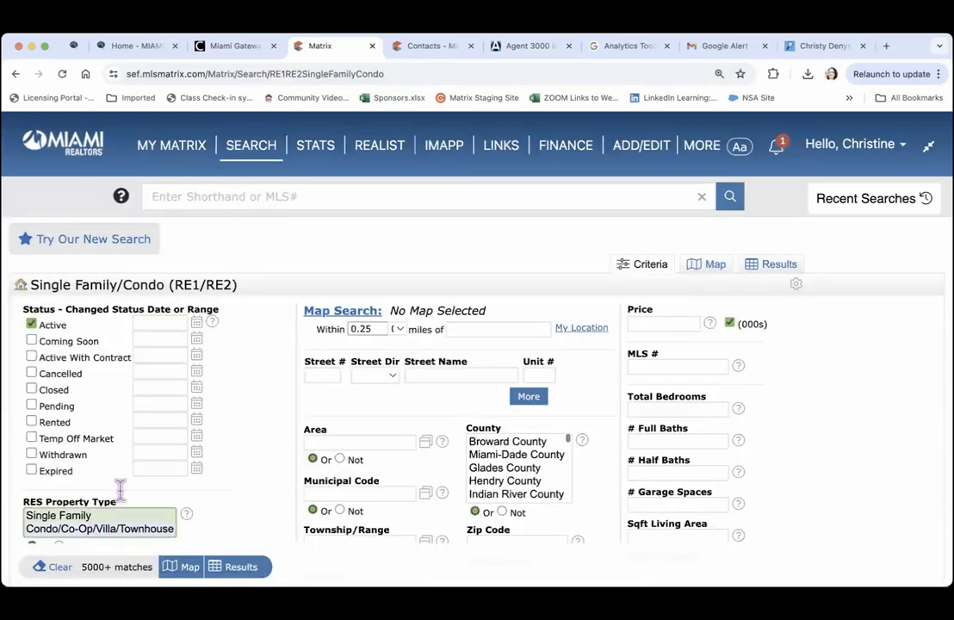
pyautogui.click(657, 324)
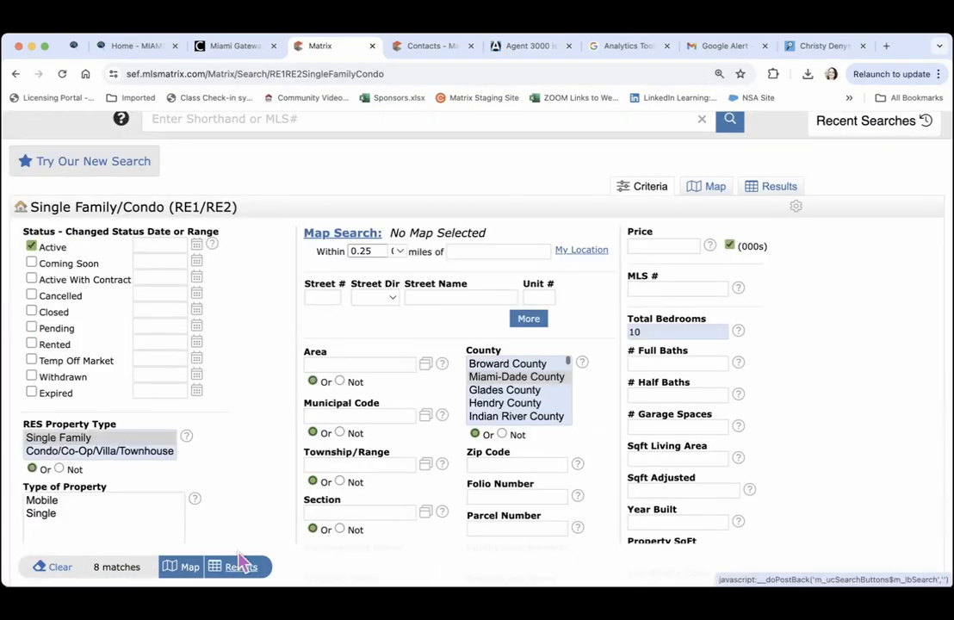
pyautogui.click(240, 566)
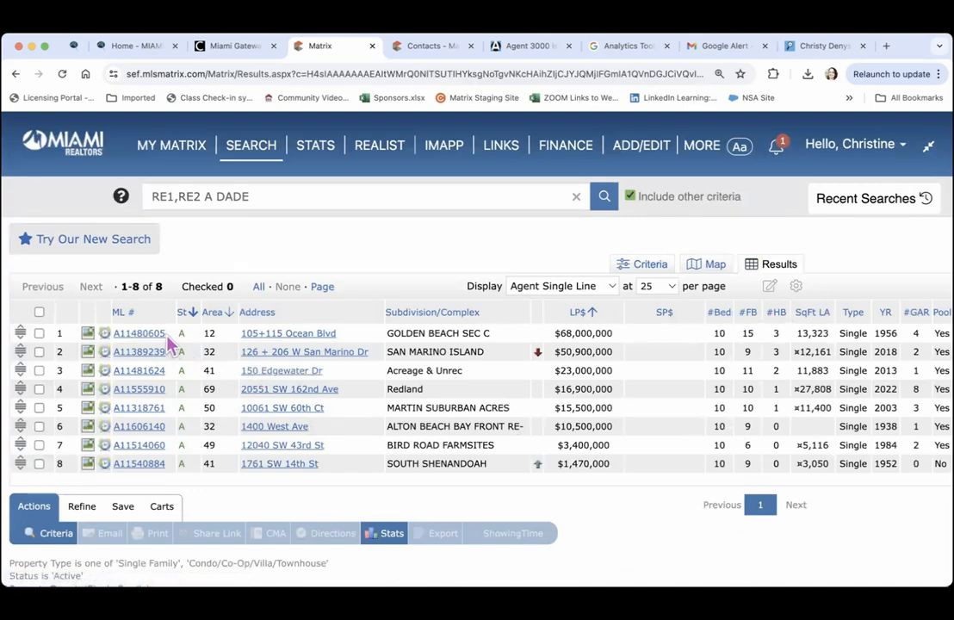
pyautogui.moveTo(167, 335); pyautogui.dragTo(118, 330)
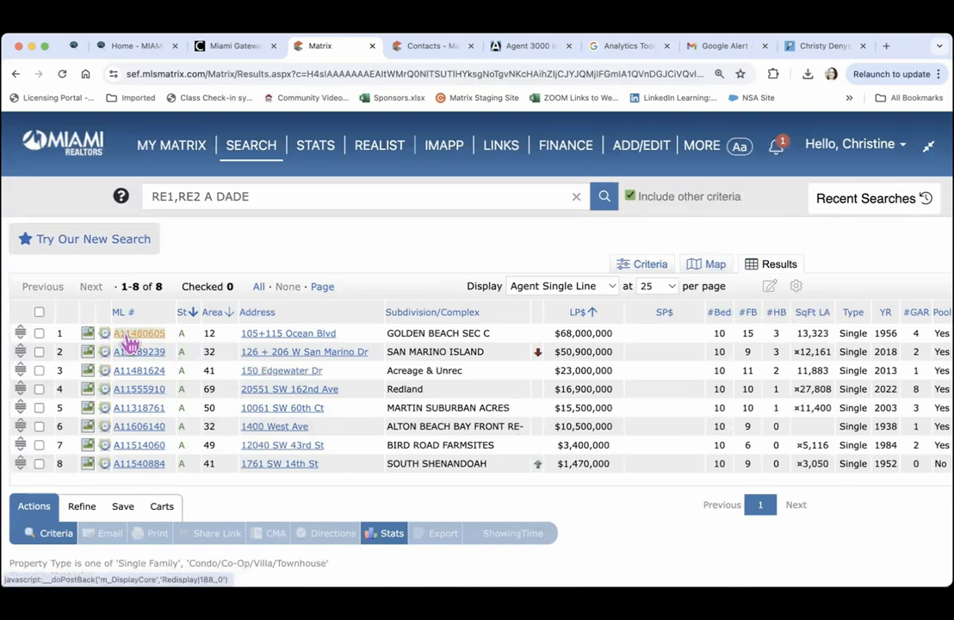
pyautogui.click(631, 48)
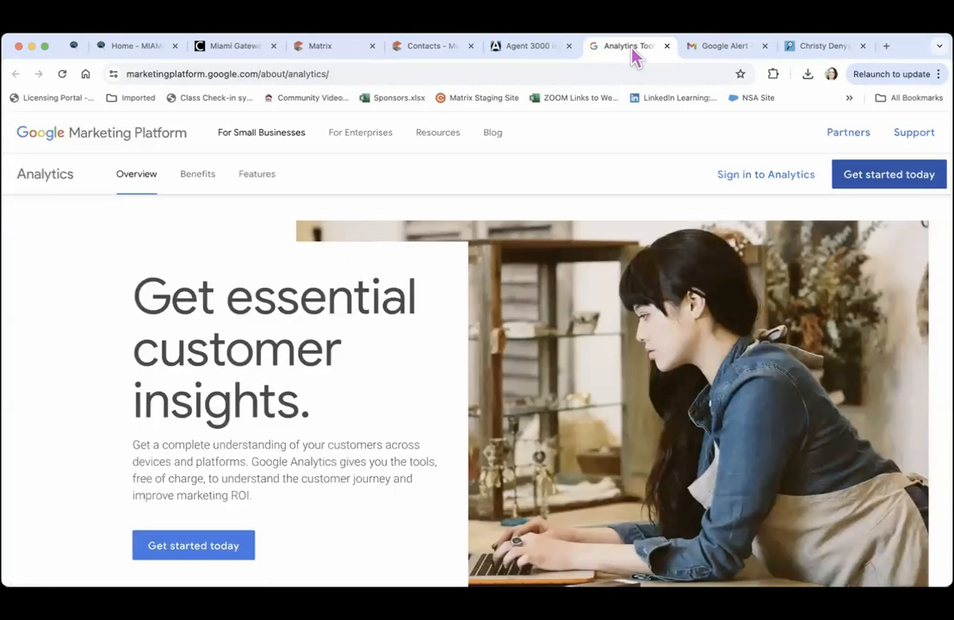
# Paste A11480605 into Single Featured Property and save the Listing Spy website settings
pyautogui.click(533, 51)
pyautogui.click(225, 229)
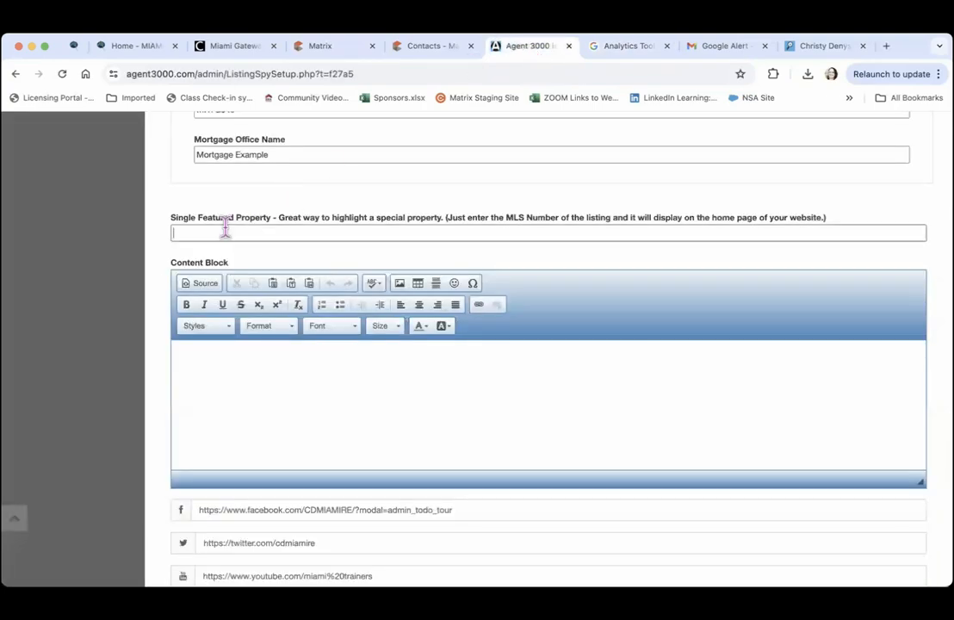
pyautogui.click(223, 230)
pyautogui.write('A11480605')
pyautogui.scroll(-5, 284, 233)
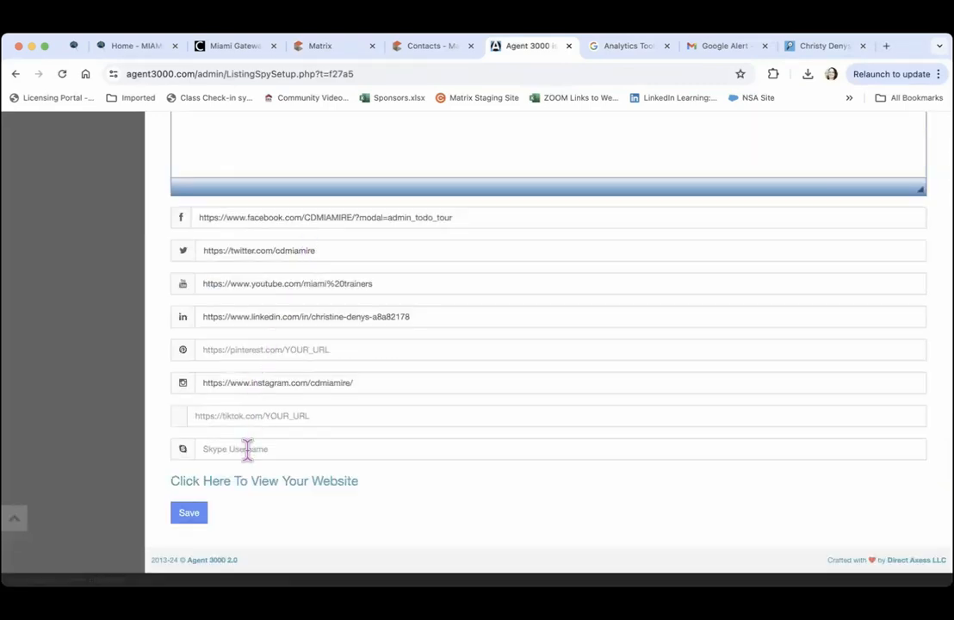
pyautogui.click(195, 513)
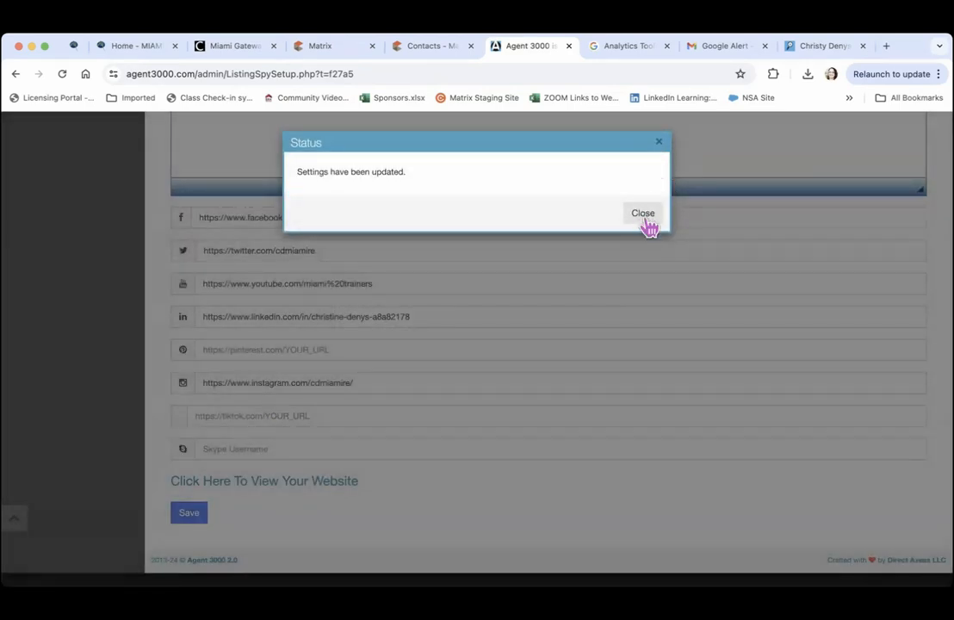
pyautogui.click(643, 214)
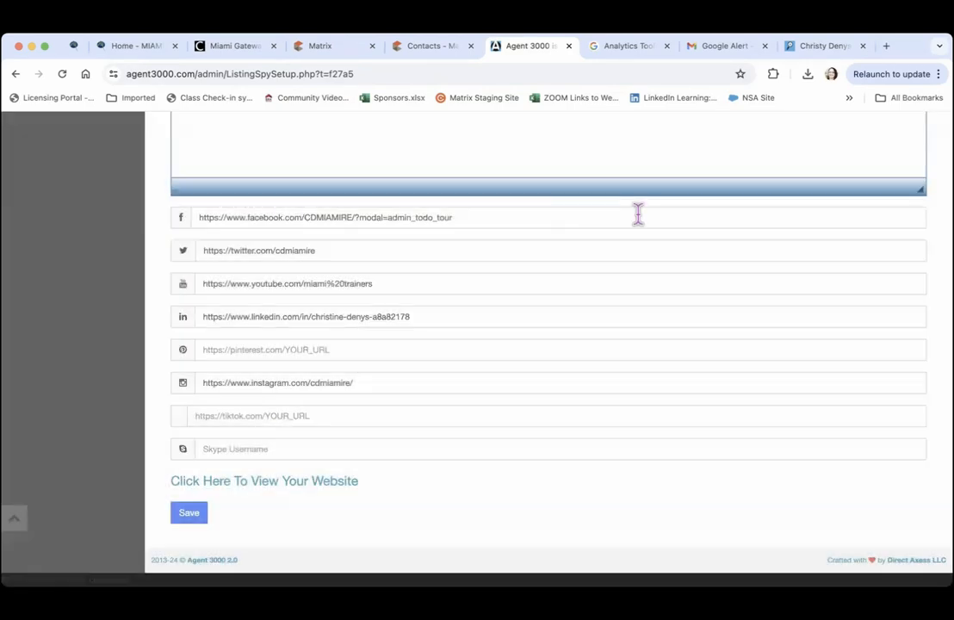
# View the live site's property search: 78 Miami listings from $8M shown in grid
pyautogui.click(264, 489)
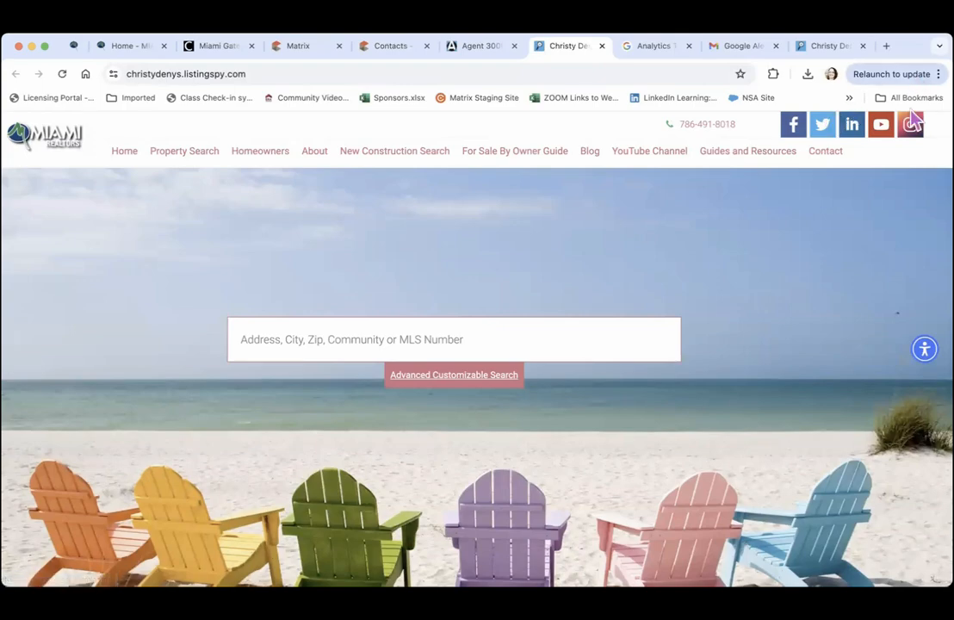
pyautogui.click(182, 152)
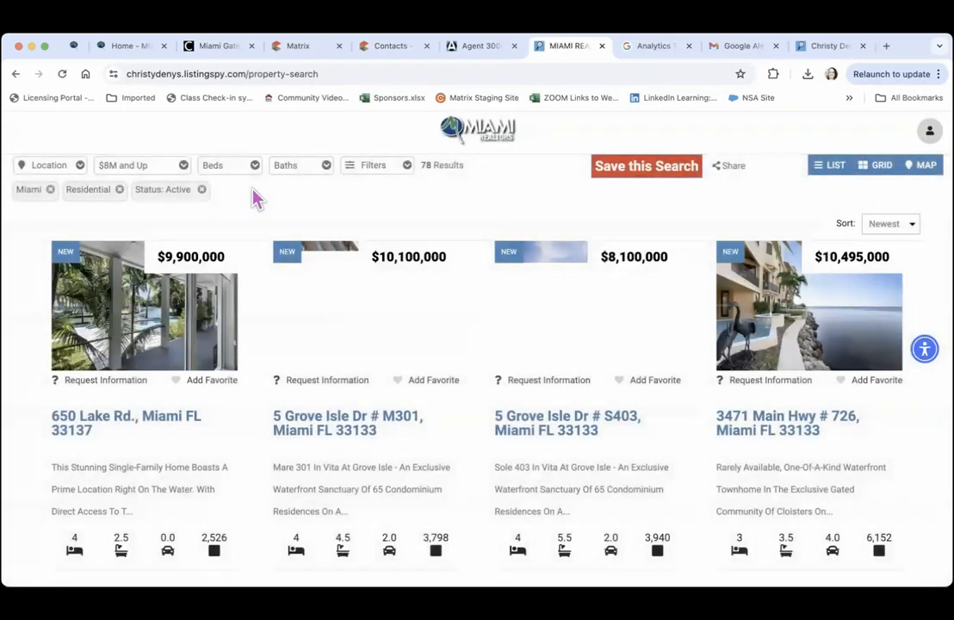
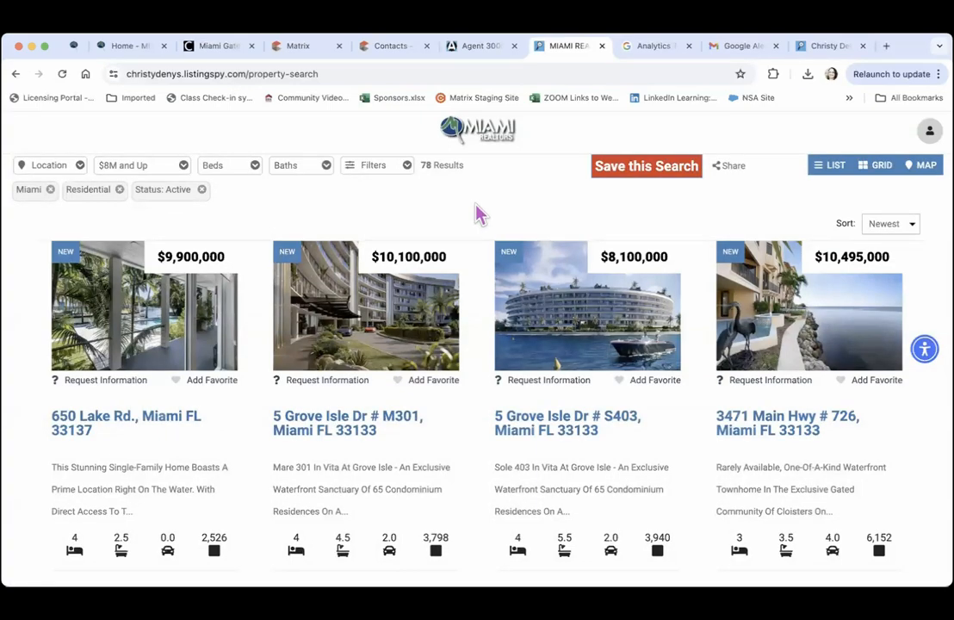
# Return to the Agent 3000 website setup and browse the website Content List
pyautogui.click(480, 50)
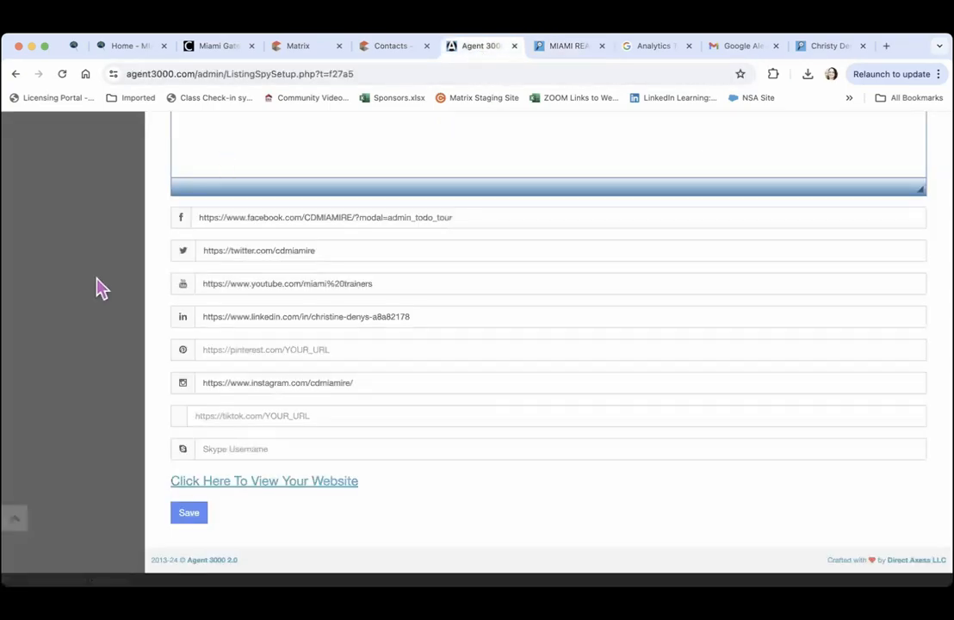
pyautogui.scroll(2, 96, 289)
pyautogui.scroll(15, 96, 288)
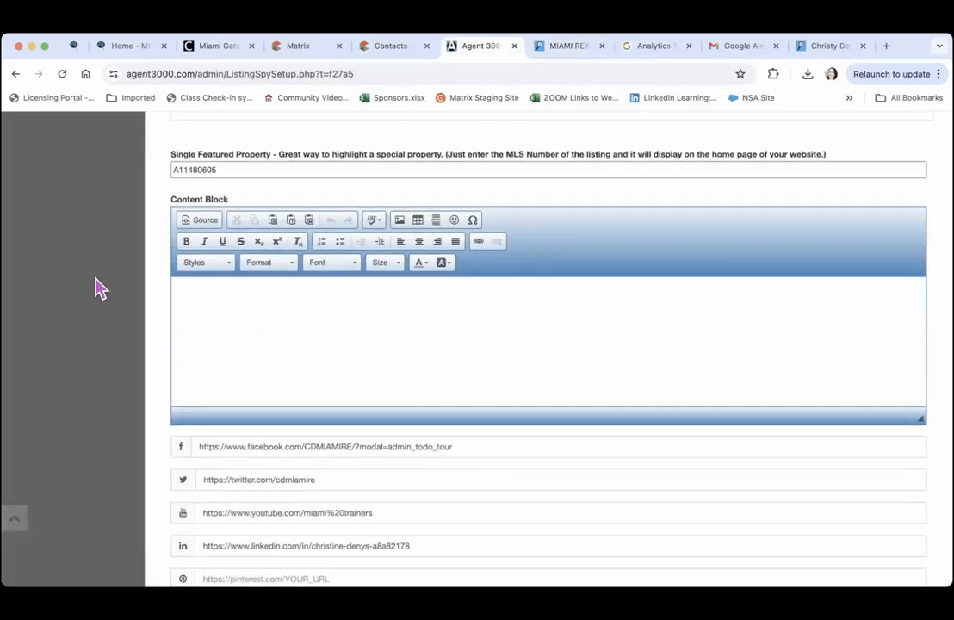
pyautogui.scroll(15, 97, 288)
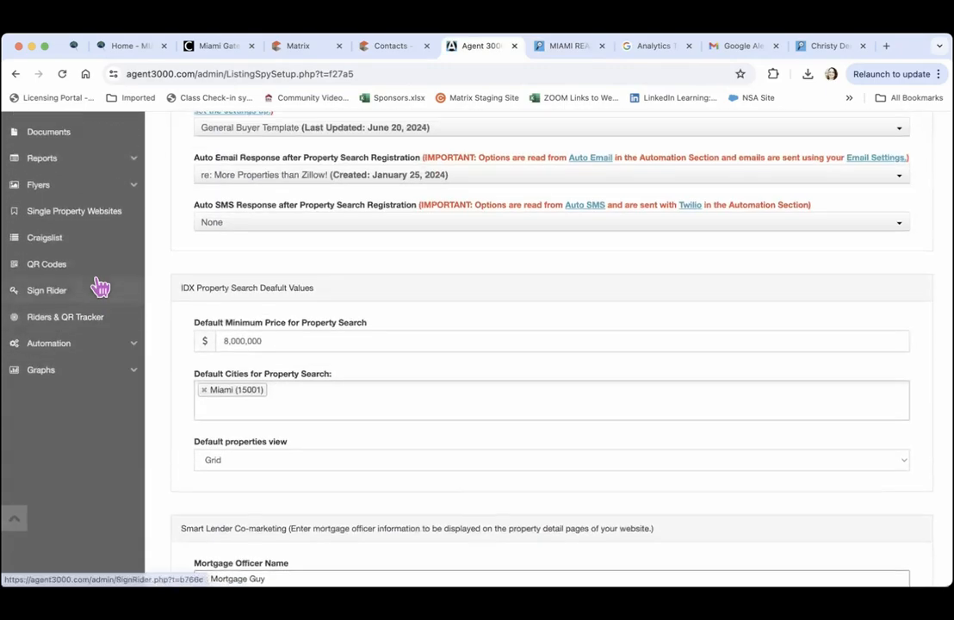
pyautogui.scroll(1, 100, 286)
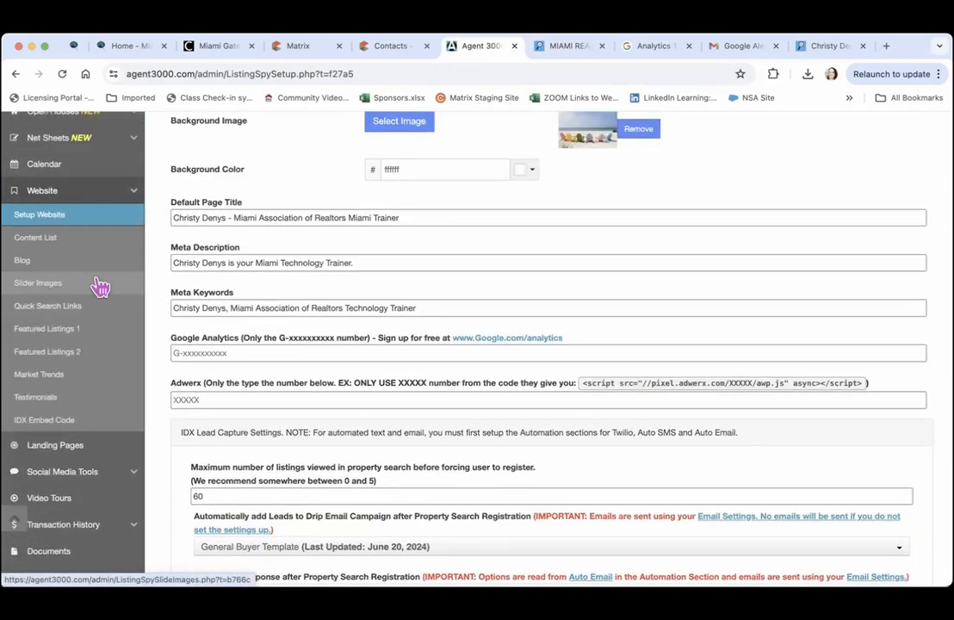
pyautogui.click(49, 244)
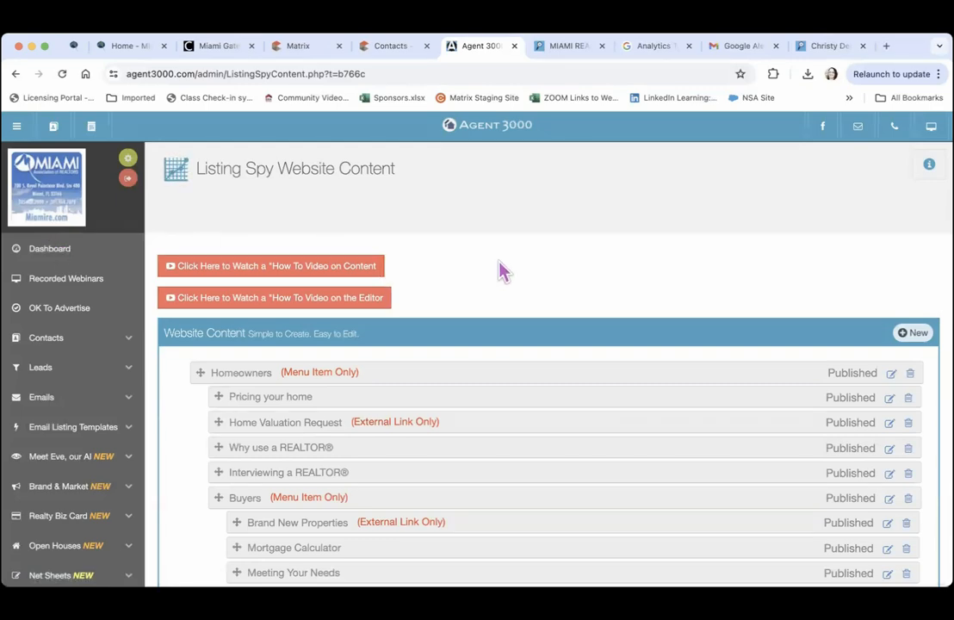
pyautogui.scroll(-2, 503, 271)
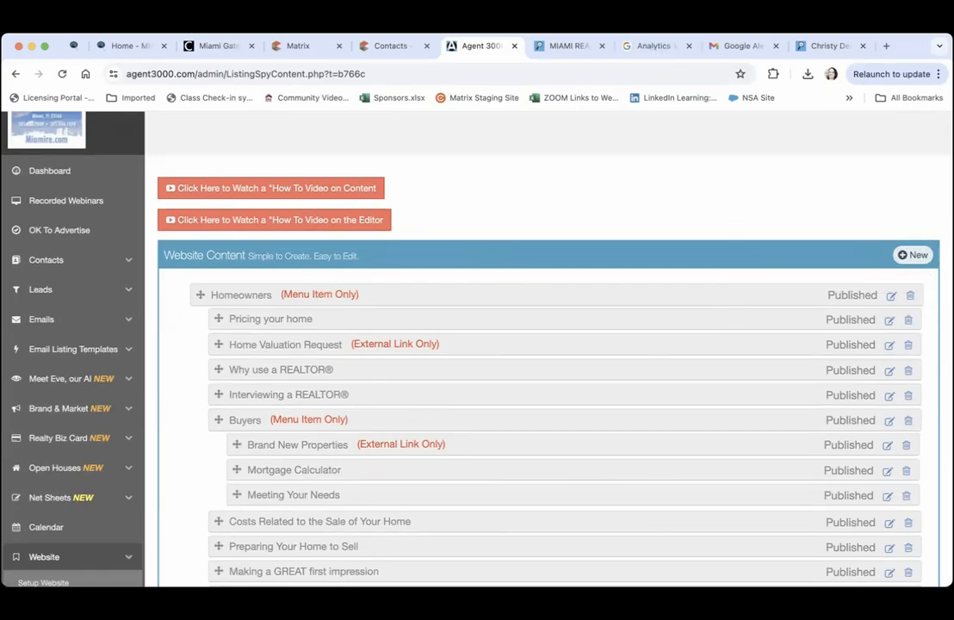
# Glance at the live Listing Spy site, then open the Blog list of four posts
pyautogui.click(818, 47)
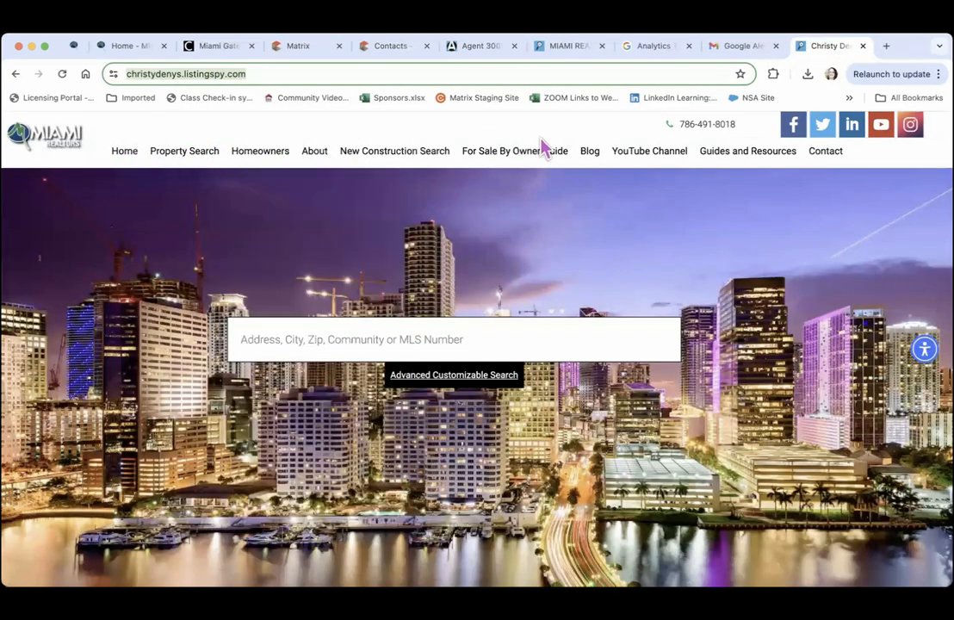
pyautogui.moveTo(263, 152)
pyautogui.moveTo(258, 322)
pyautogui.click(482, 46)
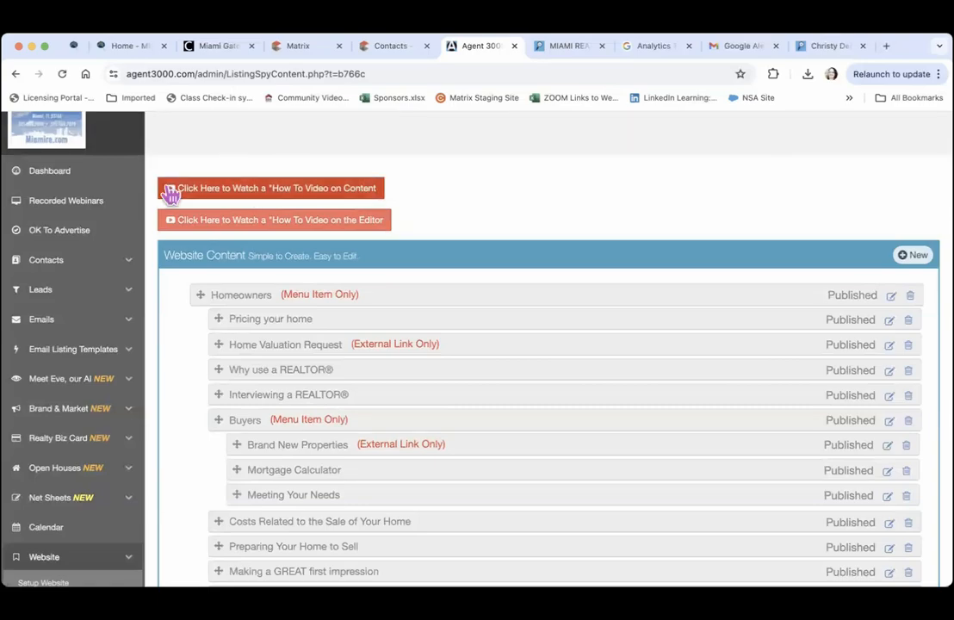
pyautogui.scroll(-5, 169, 194)
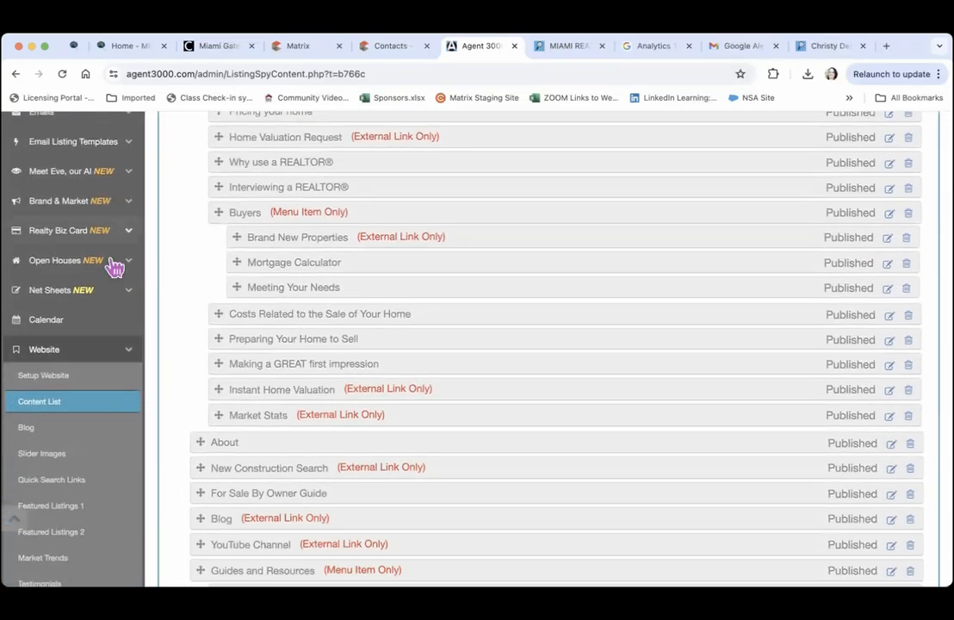
pyautogui.click(48, 427)
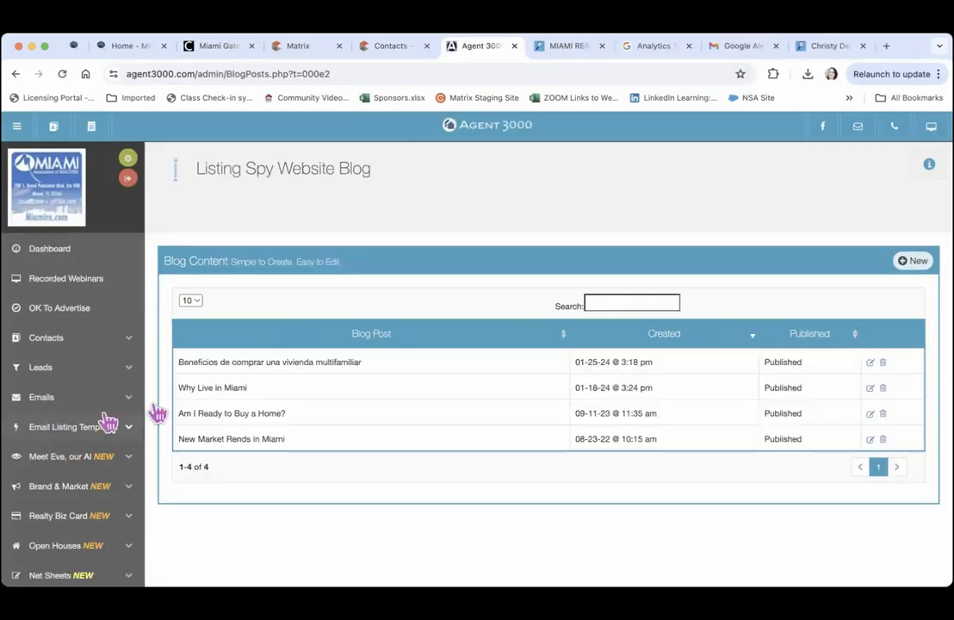
pyautogui.click(917, 264)
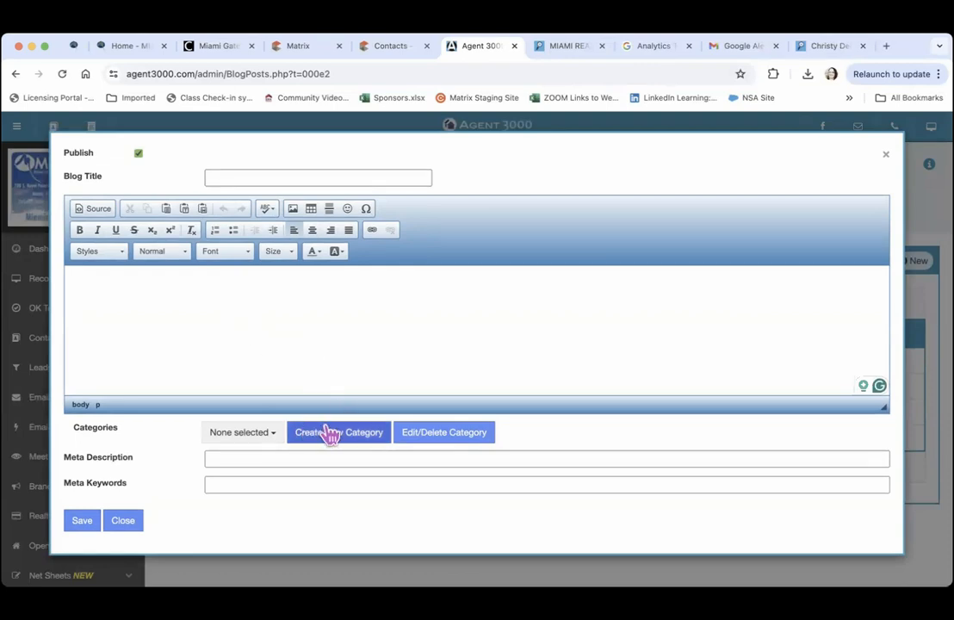
pyautogui.click(255, 459)
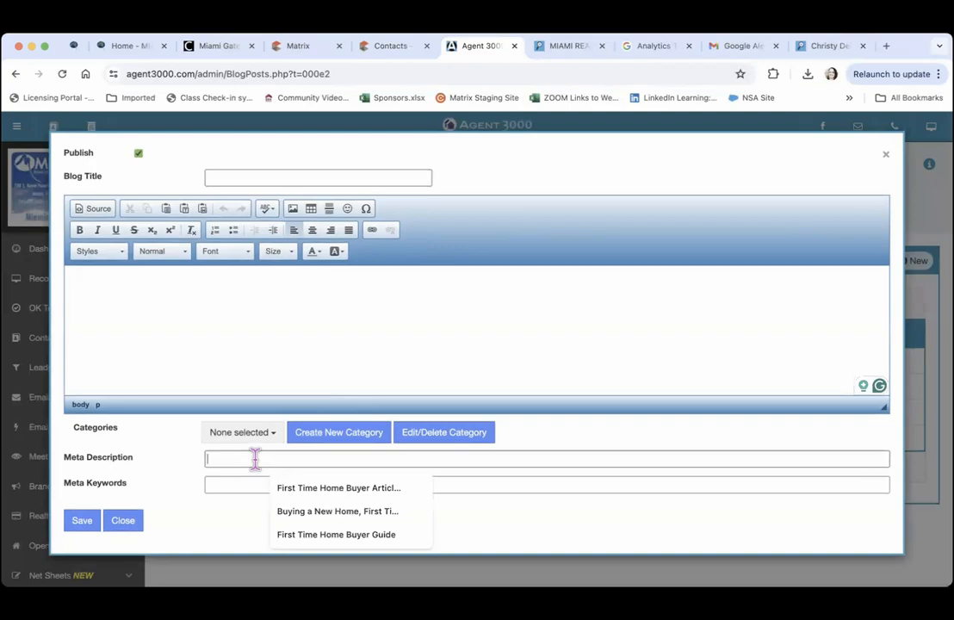
pyautogui.click(217, 487)
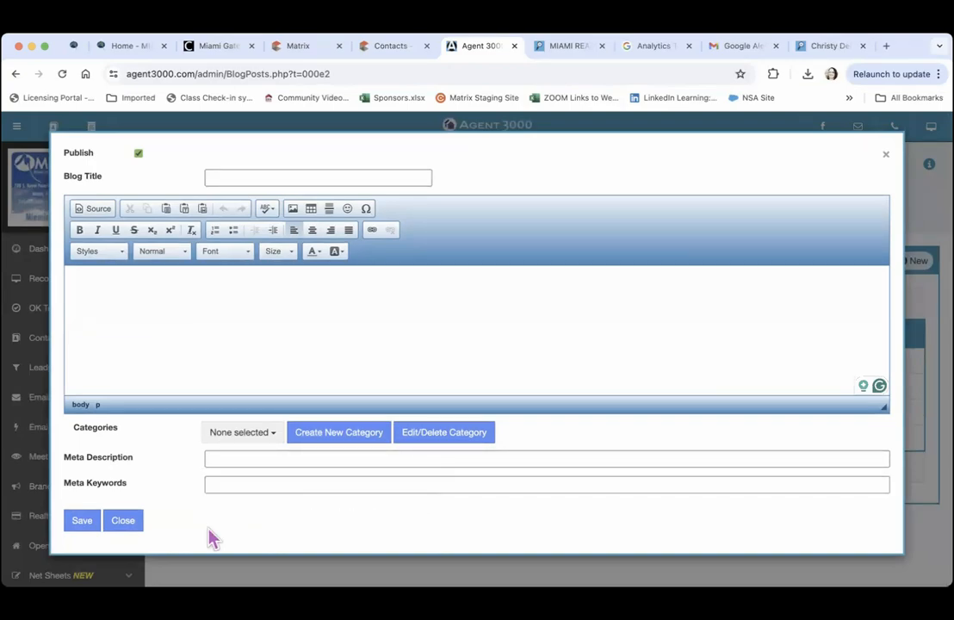
pyautogui.click(128, 527)
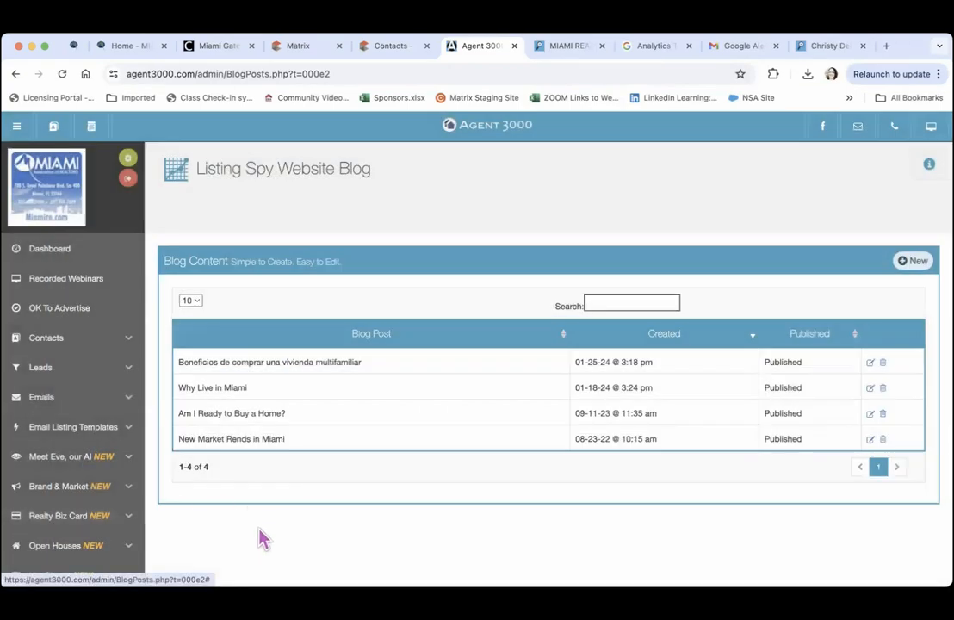
pyautogui.scroll(-2, 263, 541)
pyautogui.scroll(-10, 262, 540)
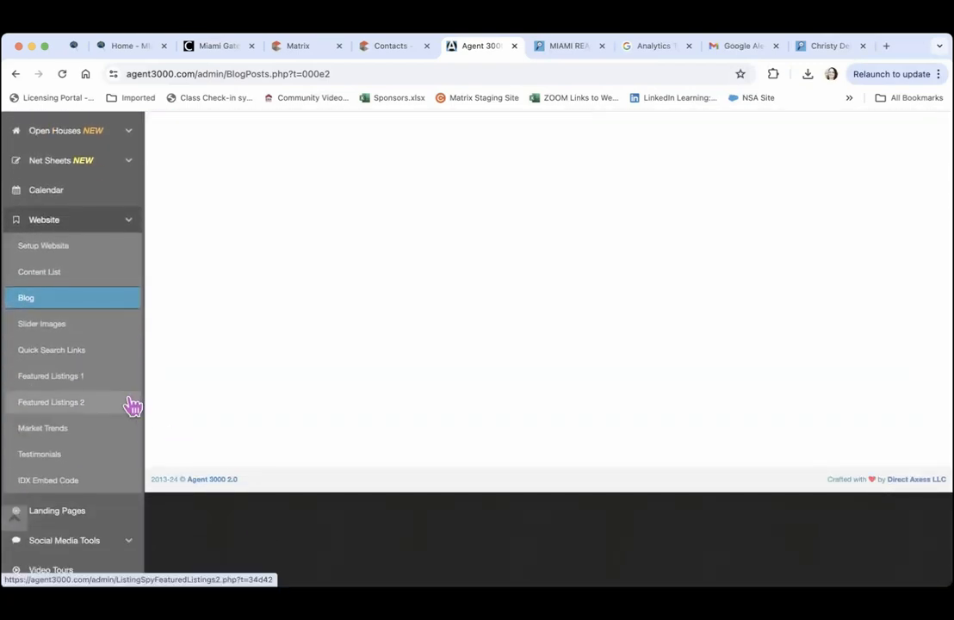
# Review the Listing Spy Slider Images settings
pyautogui.click(43, 326)
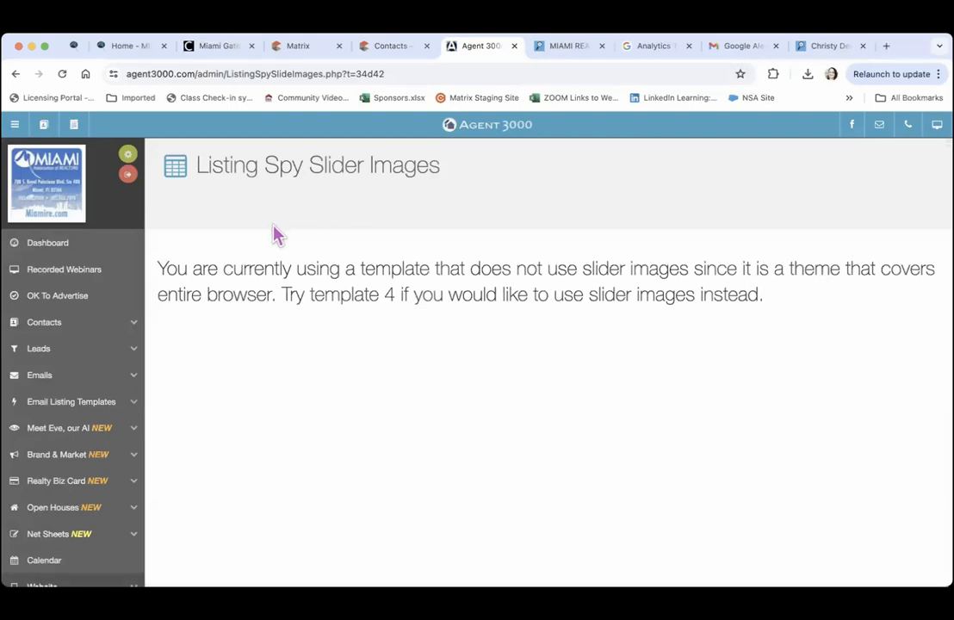
pyautogui.scroll(-8, 275, 234)
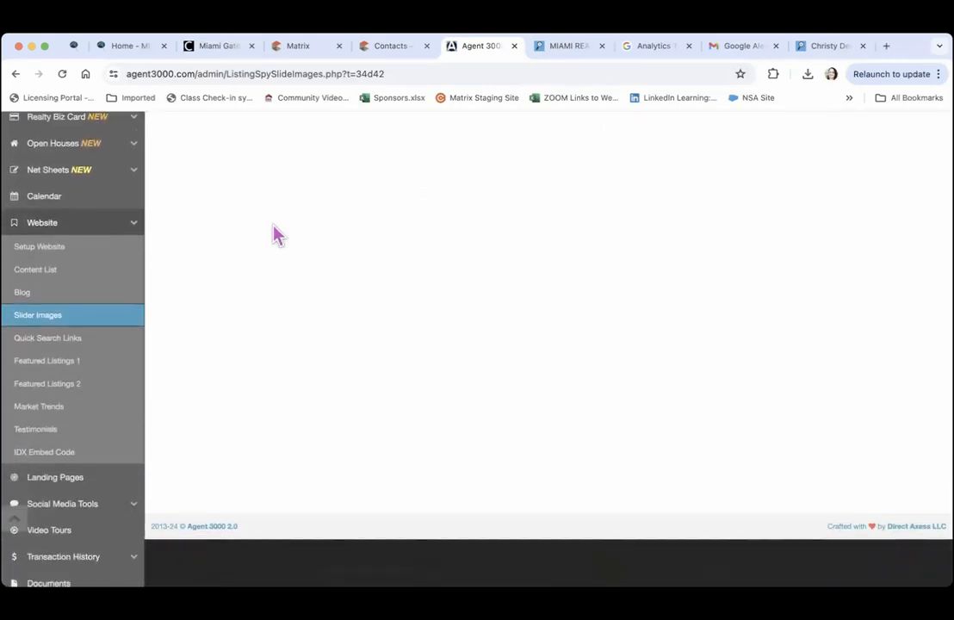
pyautogui.scroll(-3, 275, 234)
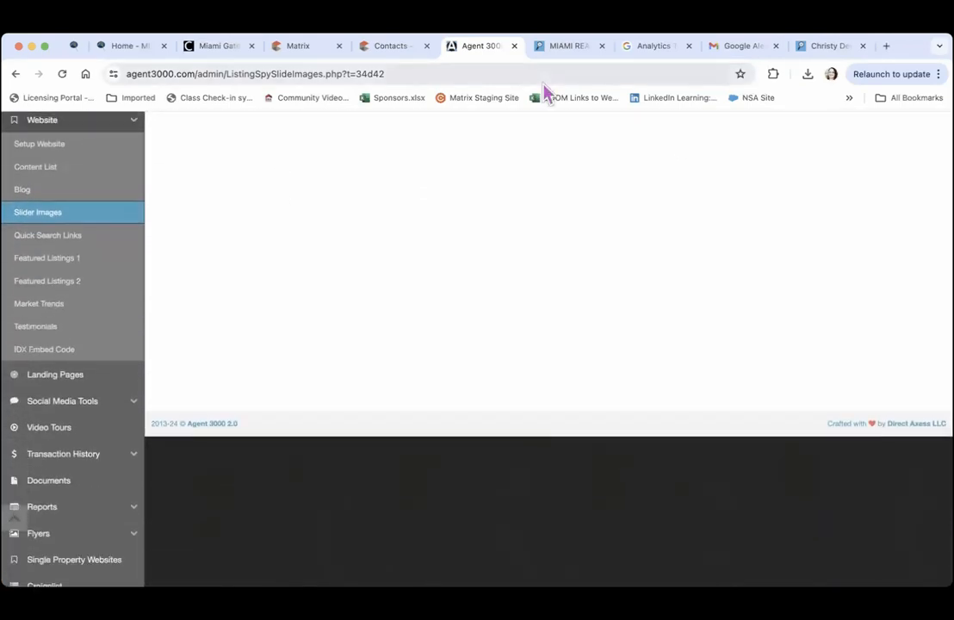
# Check the live homepage and property results, then bring up the Quick Search Links form
pyautogui.click(813, 47)
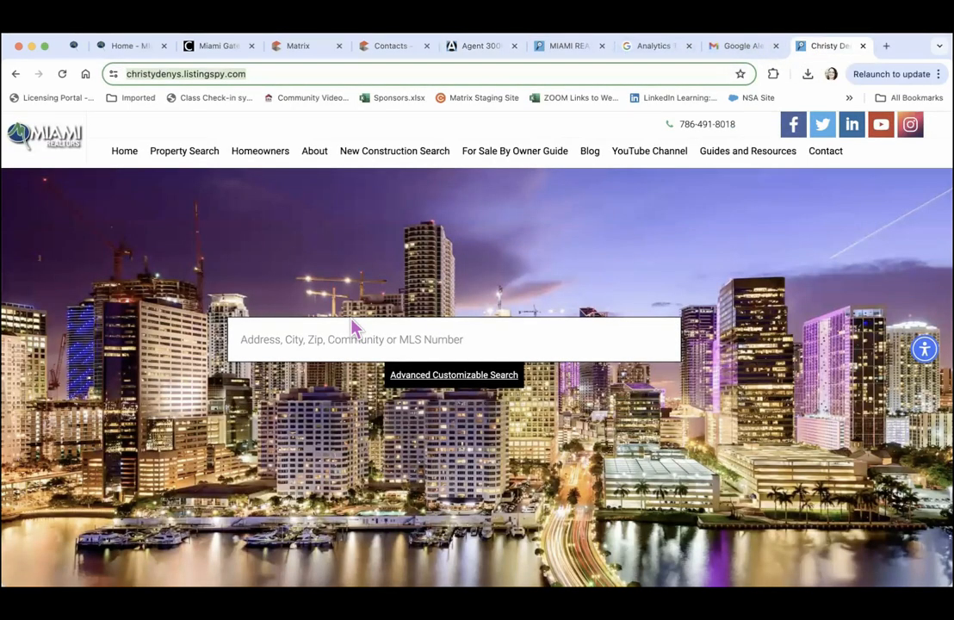
pyautogui.click(559, 47)
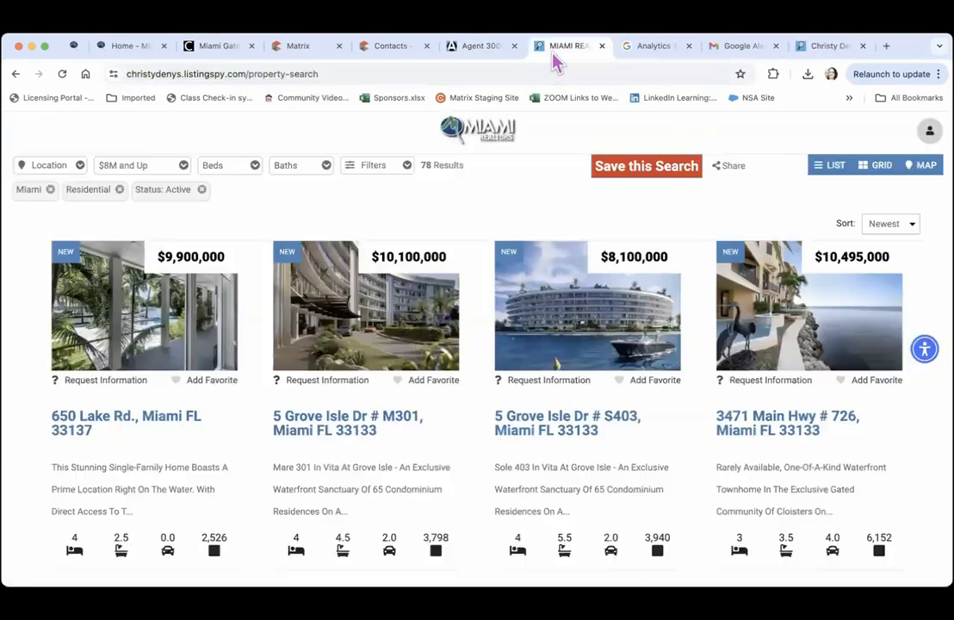
pyautogui.click(471, 47)
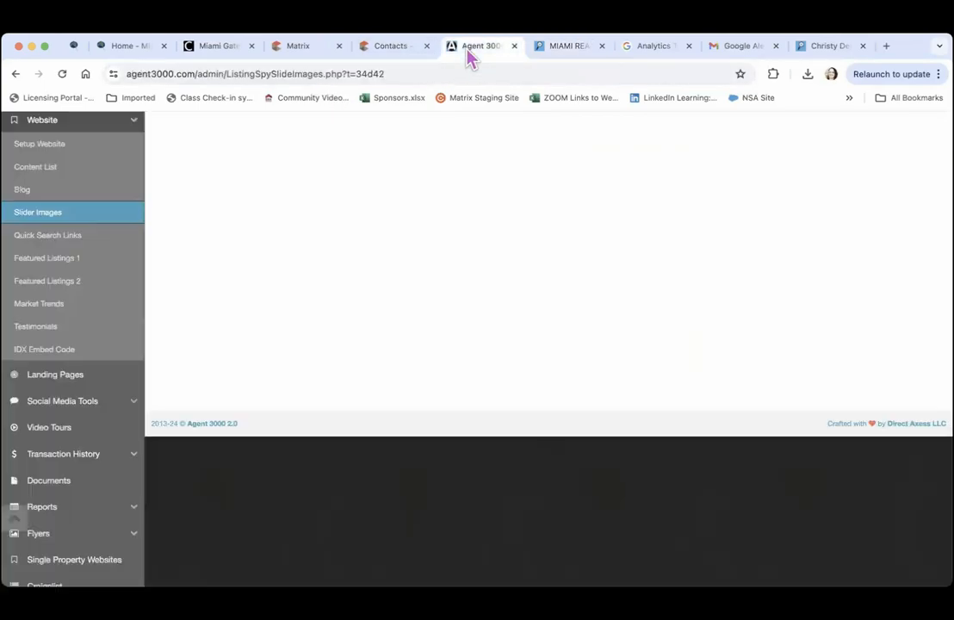
pyautogui.click(67, 241)
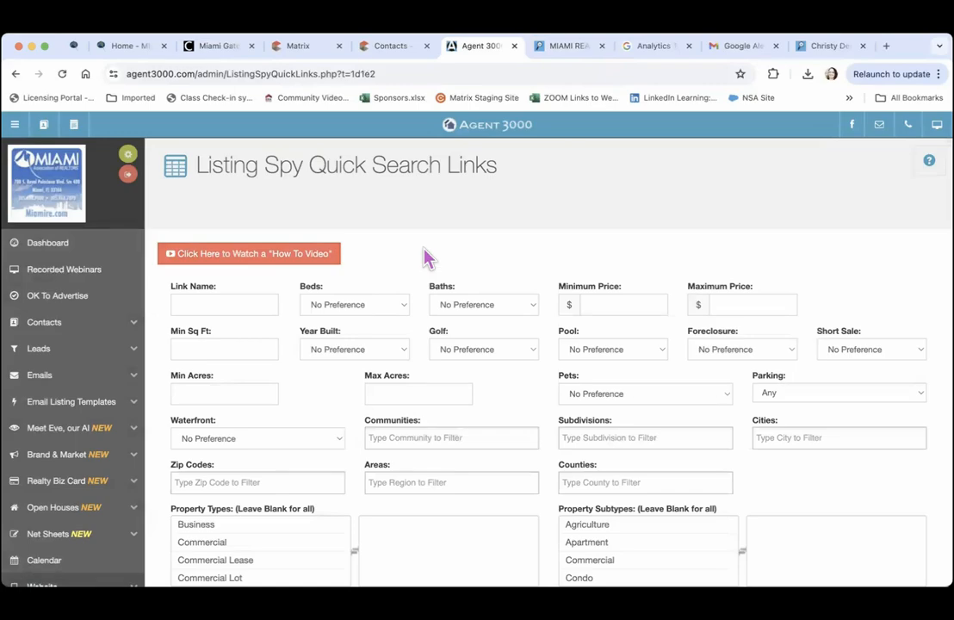
# Try the Luxury Rentals quick search live, then review saved links like Coconut Grove Homes
pyautogui.click(814, 49)
pyautogui.scroll(-1, 398, 217)
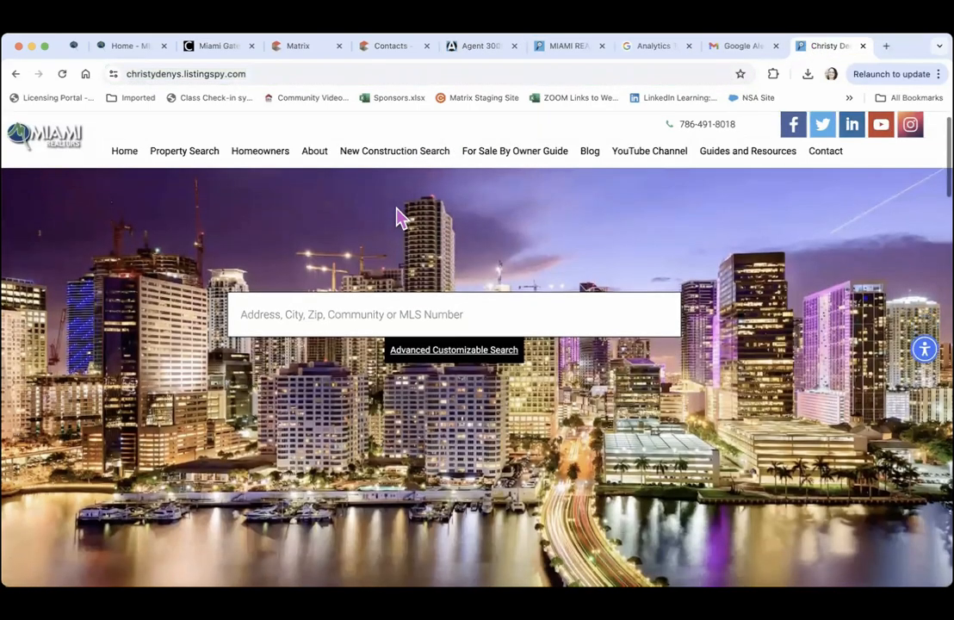
pyautogui.scroll(-5, 397, 217)
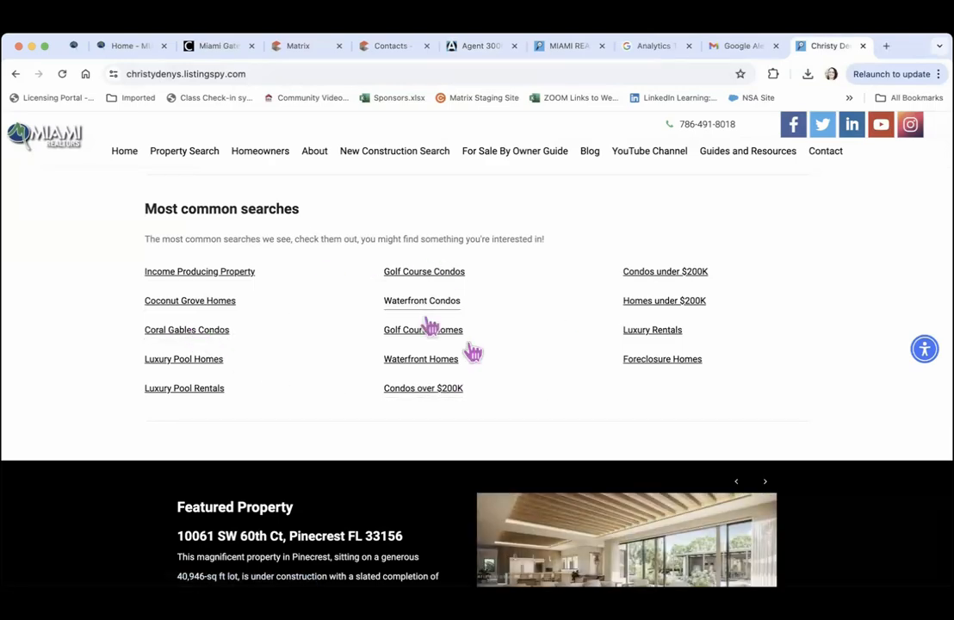
pyautogui.click(660, 342)
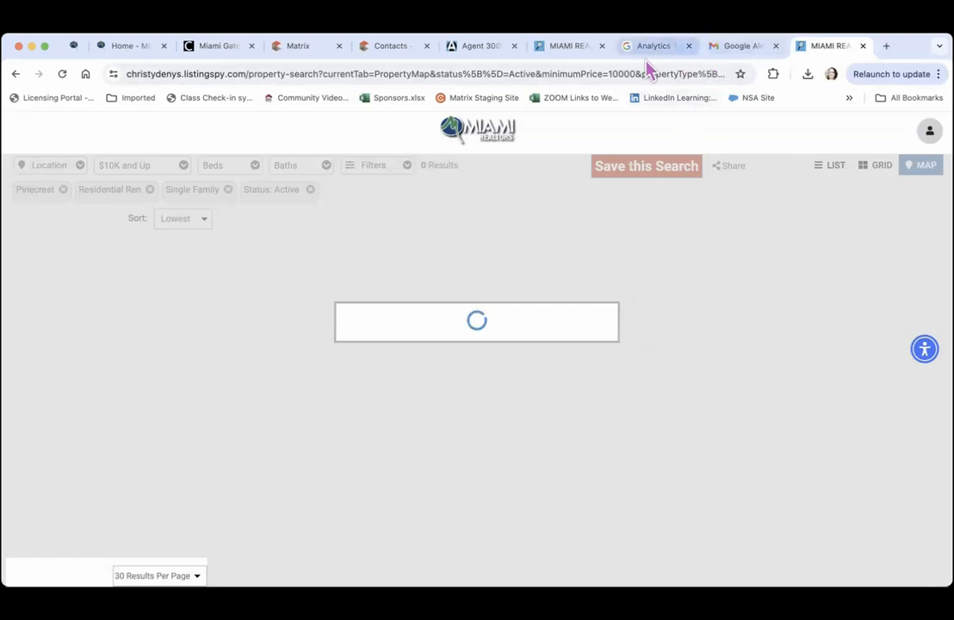
pyautogui.click(575, 48)
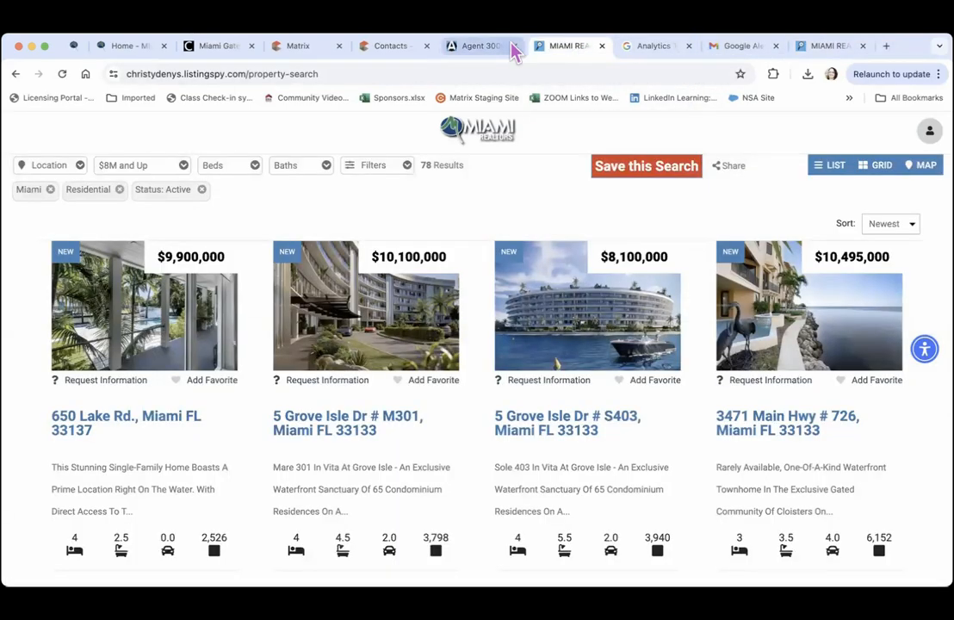
pyautogui.click(482, 47)
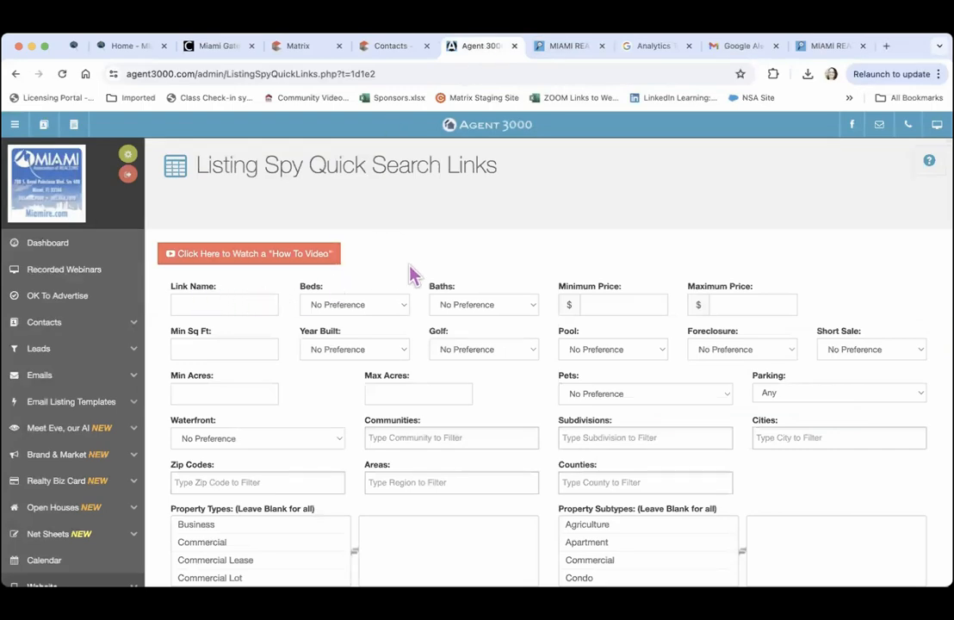
pyautogui.scroll(-5, 419, 275)
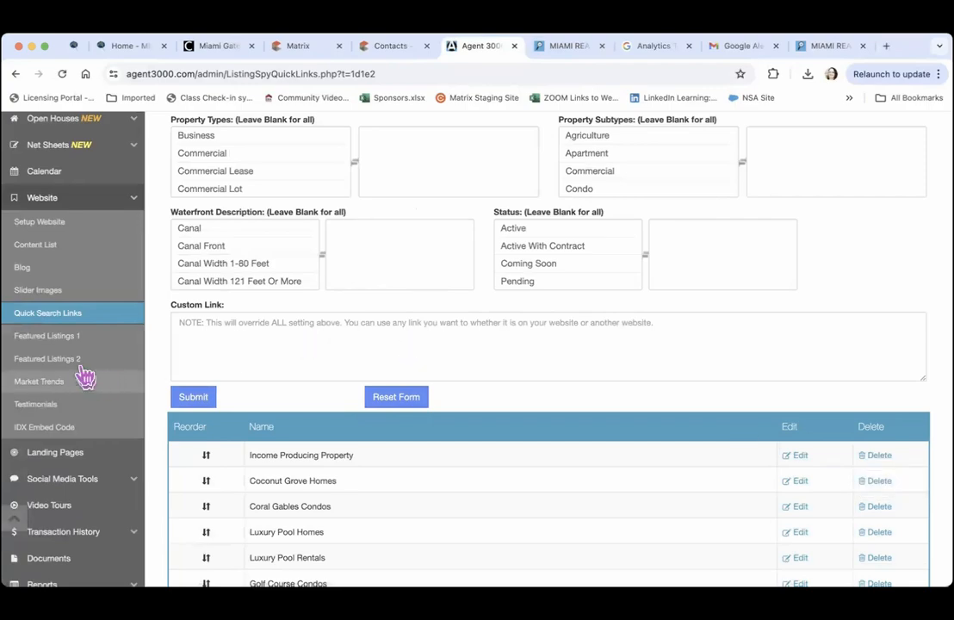
# Compare home page featured rows with Featured Listings 1: Miami, 5,000,000 minimum, Residential Single Family, Active
pyautogui.click(72, 338)
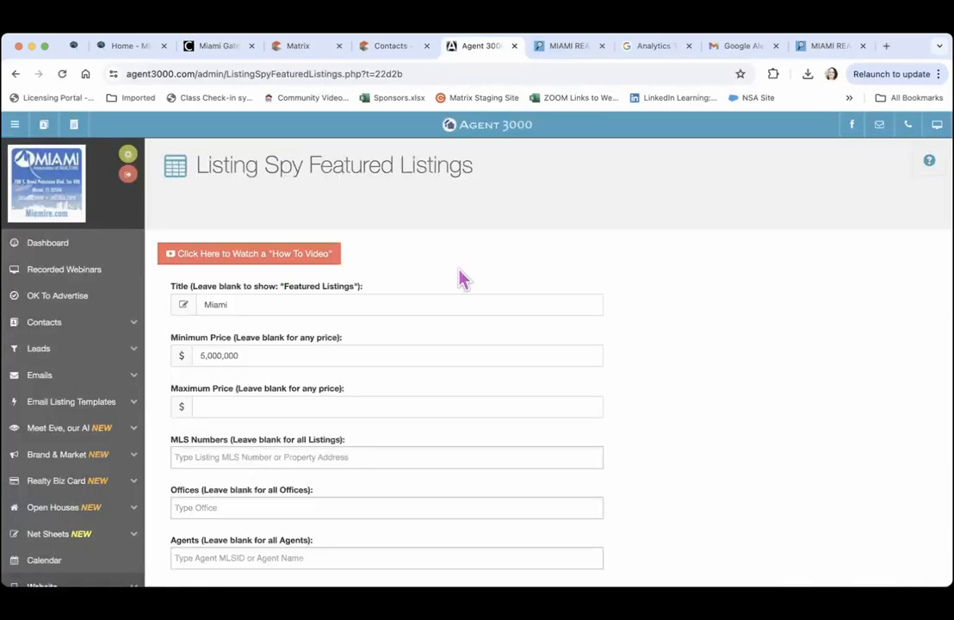
pyautogui.scroll(-2, 478, 273)
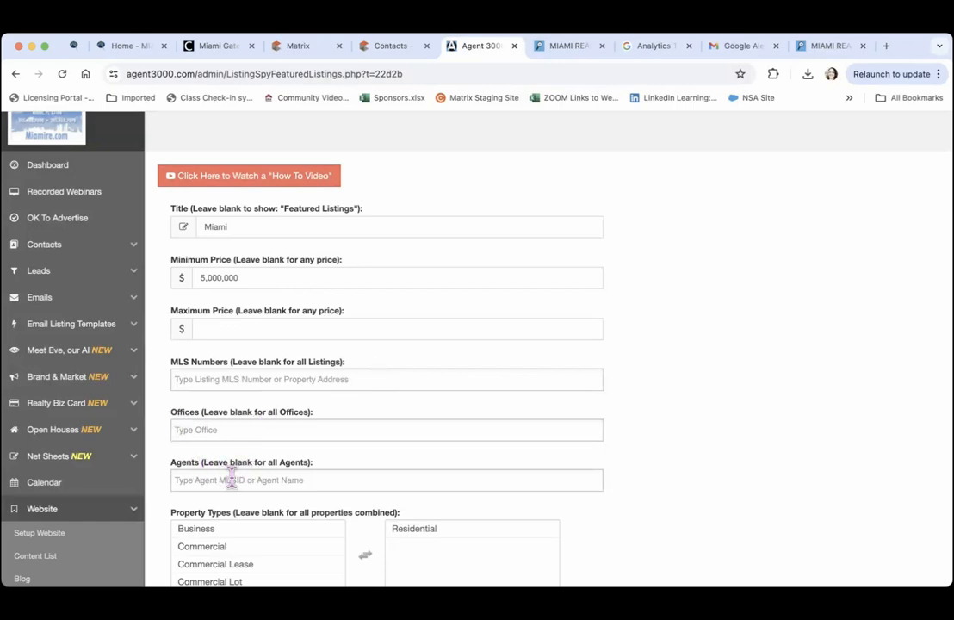
pyautogui.click(561, 48)
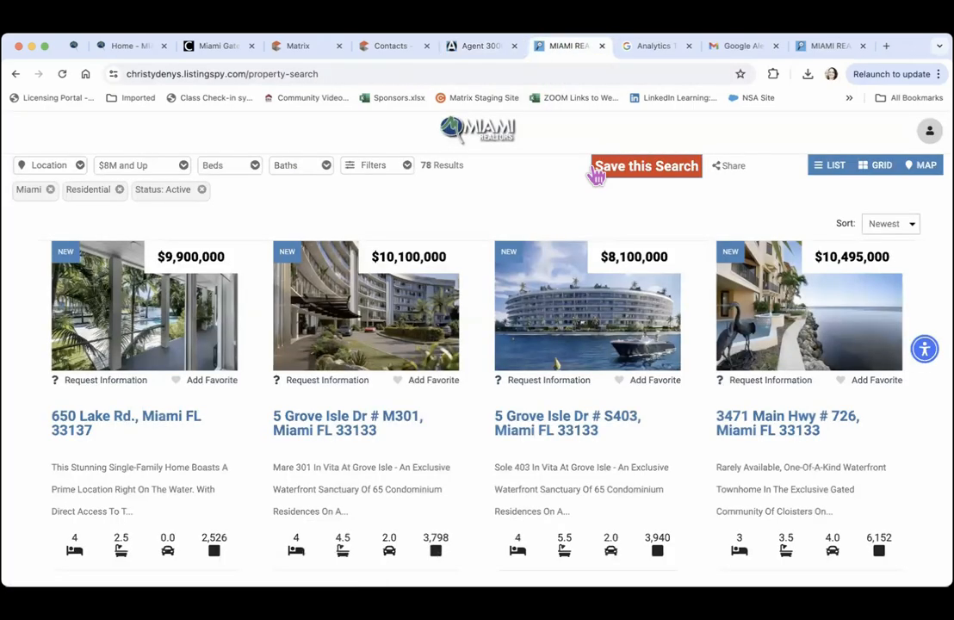
pyautogui.click(466, 141)
pyautogui.scroll(-10, 338, 300)
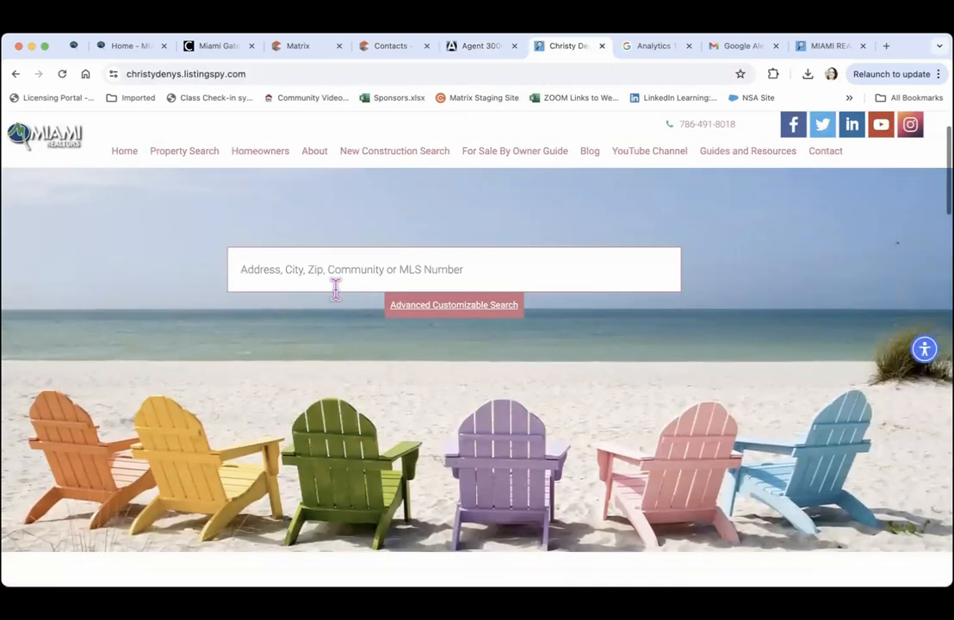
pyautogui.scroll(-3, 339, 300)
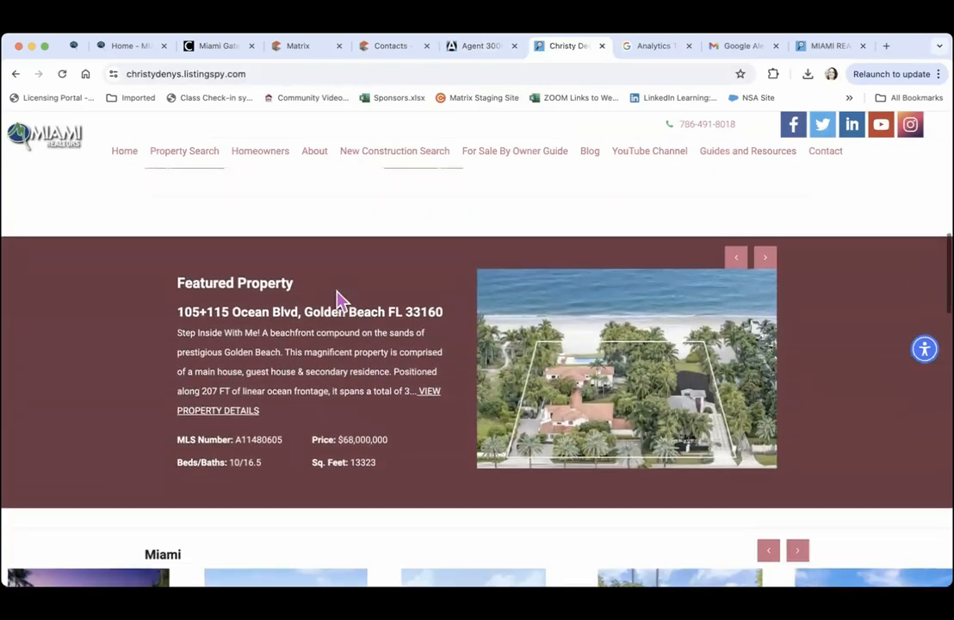
pyautogui.scroll(1, 339, 299)
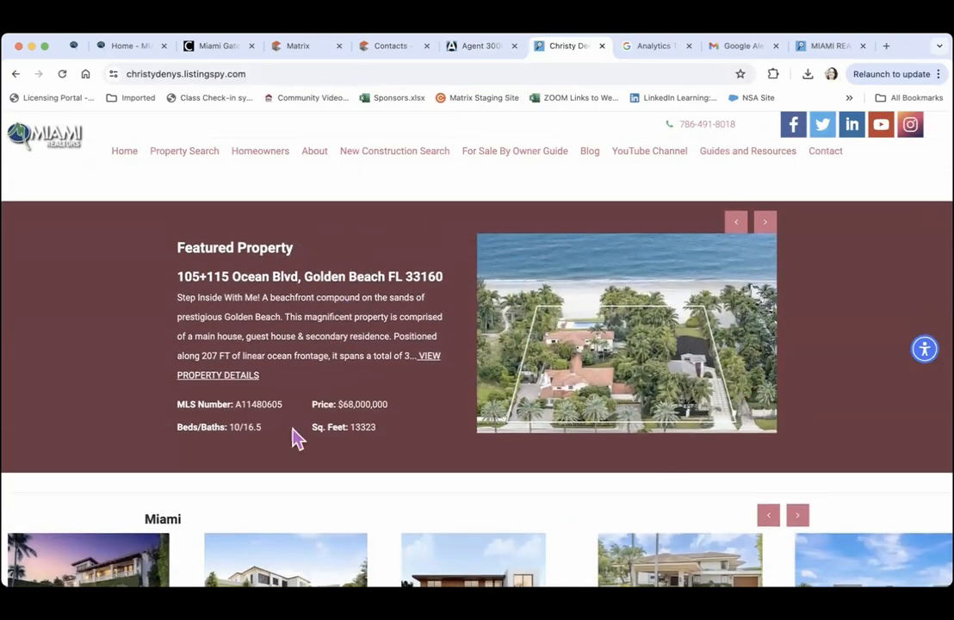
pyautogui.scroll(-5, 396, 315)
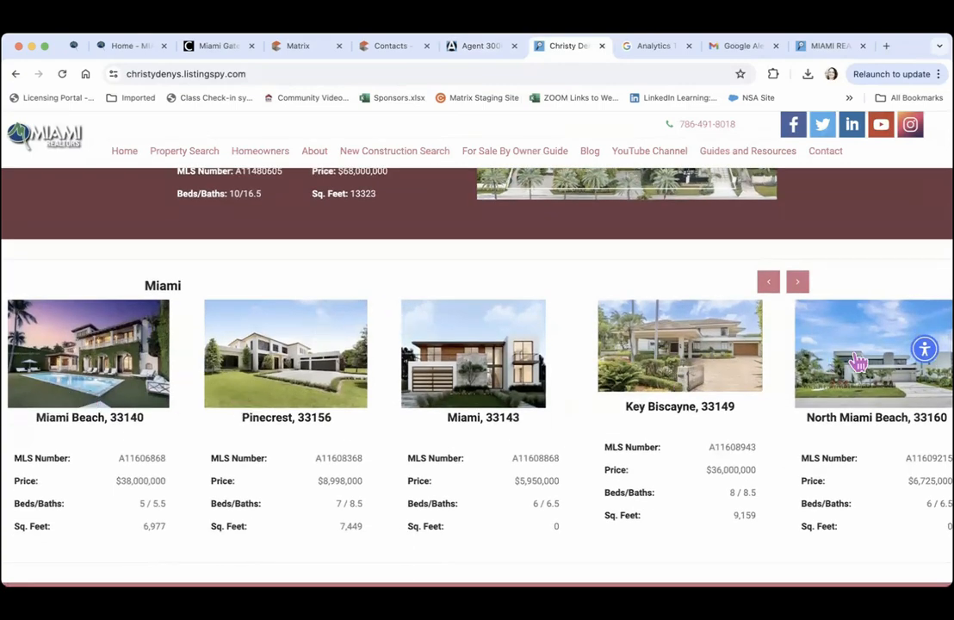
pyautogui.scroll(-6, 858, 361)
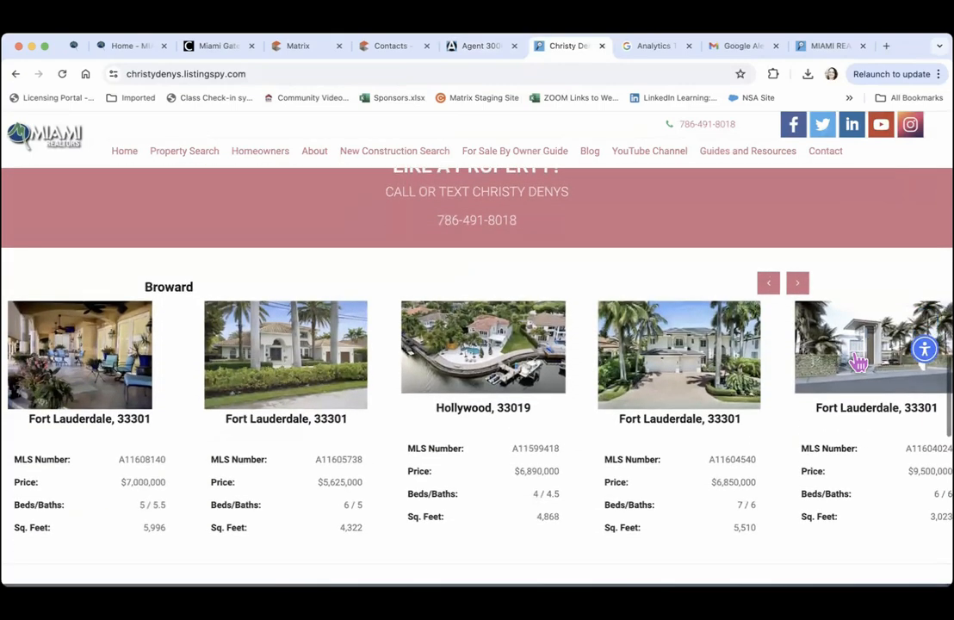
pyautogui.click(479, 47)
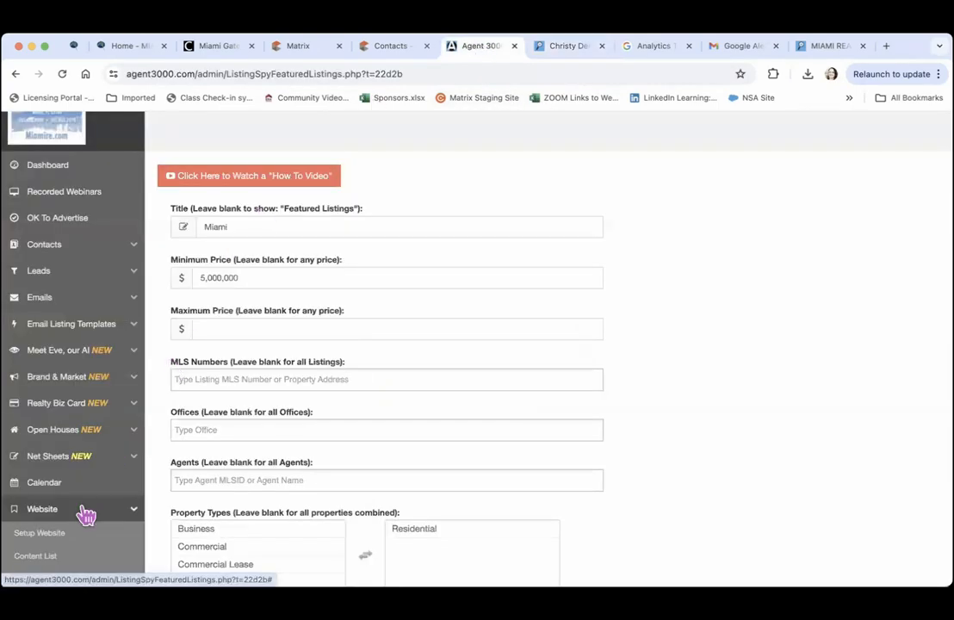
pyautogui.scroll(-5, 86, 514)
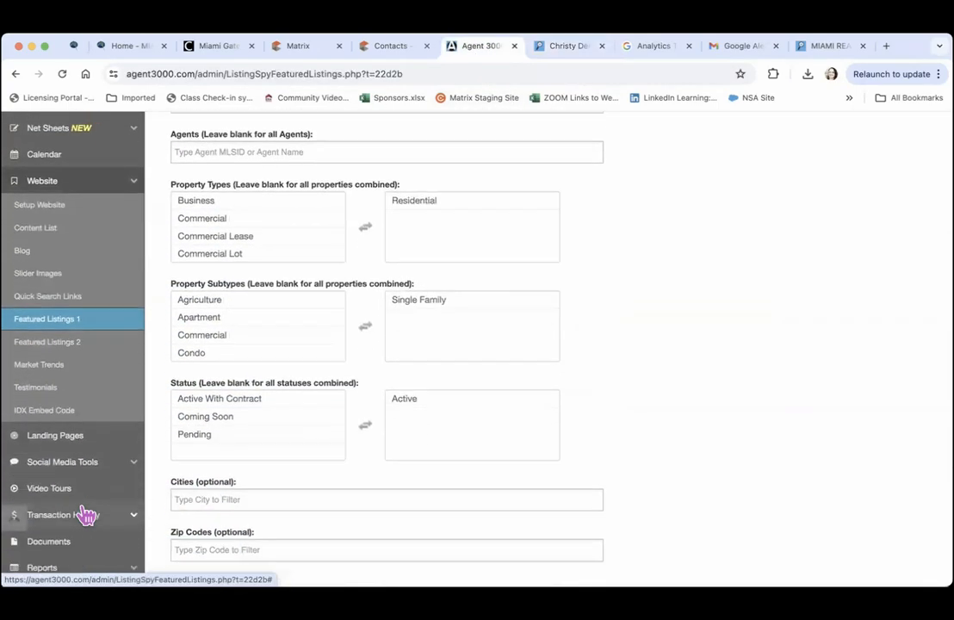
# View the Aventura Market Trends graph comparing monthly averages and medians with the wider market
pyautogui.click(62, 332)
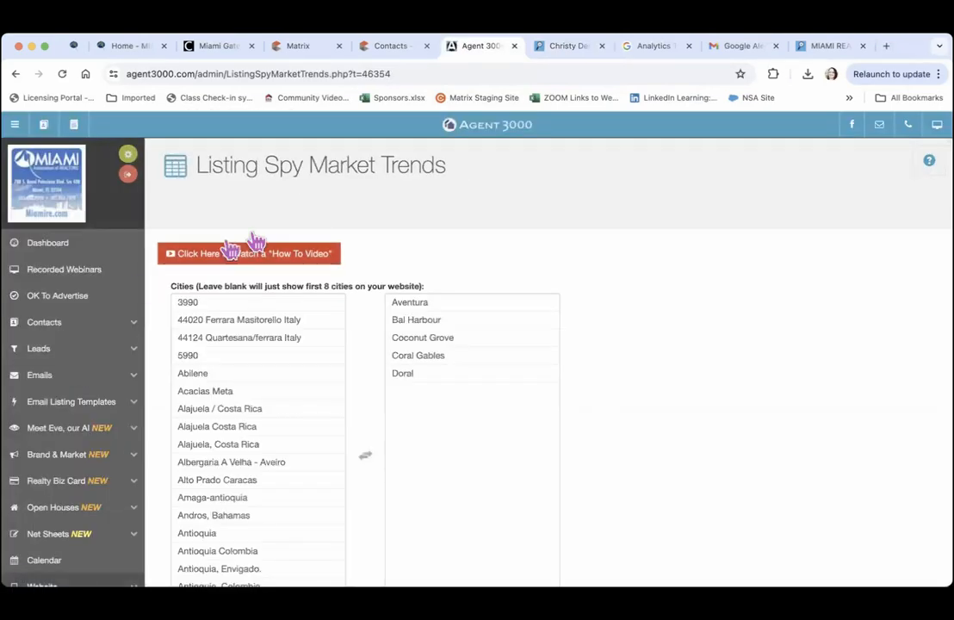
pyautogui.click(564, 48)
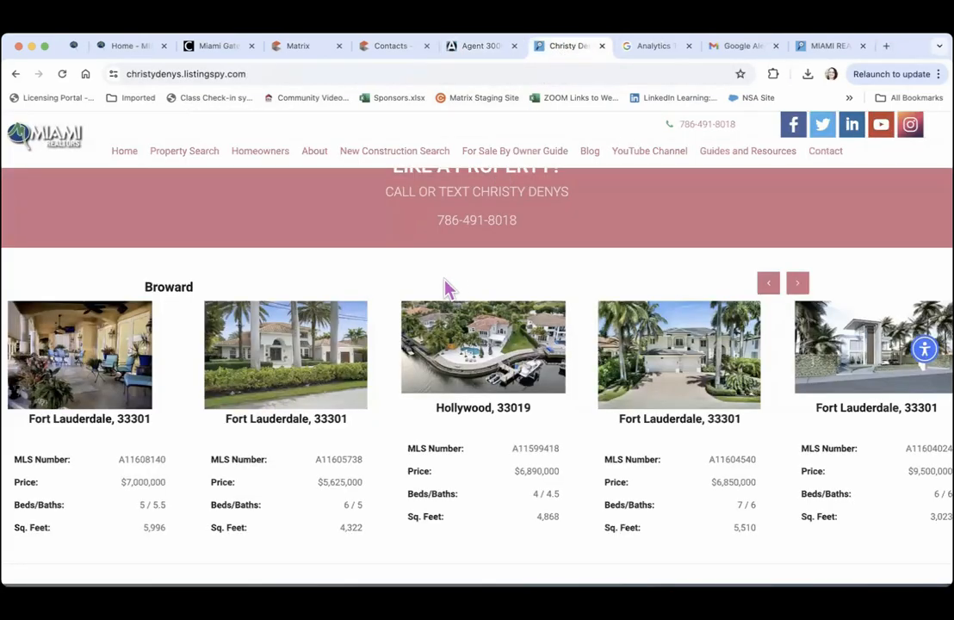
pyautogui.scroll(-5, 445, 293)
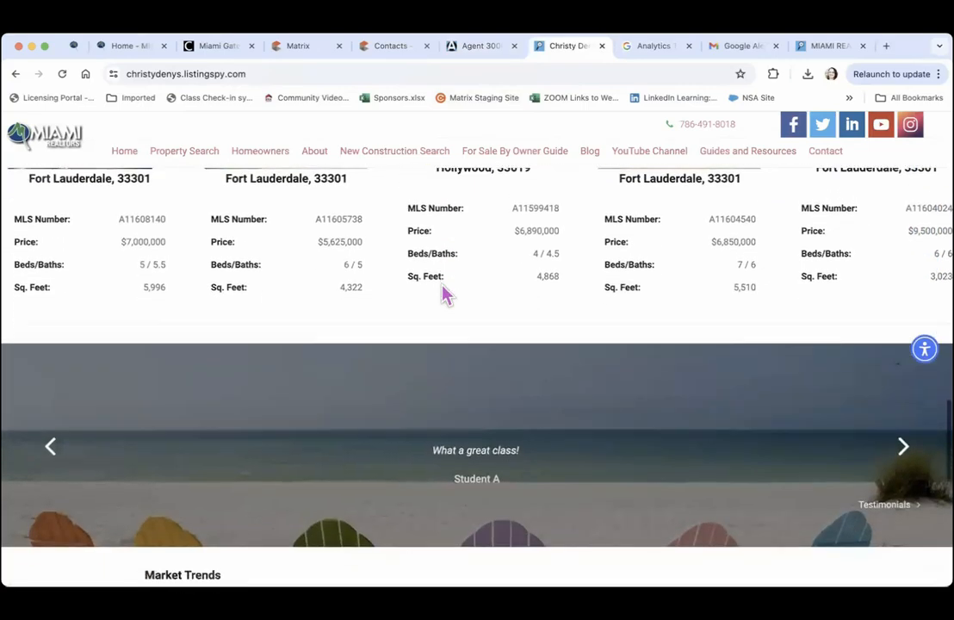
pyautogui.scroll(-3, 442, 293)
pyautogui.scroll(1, 442, 294)
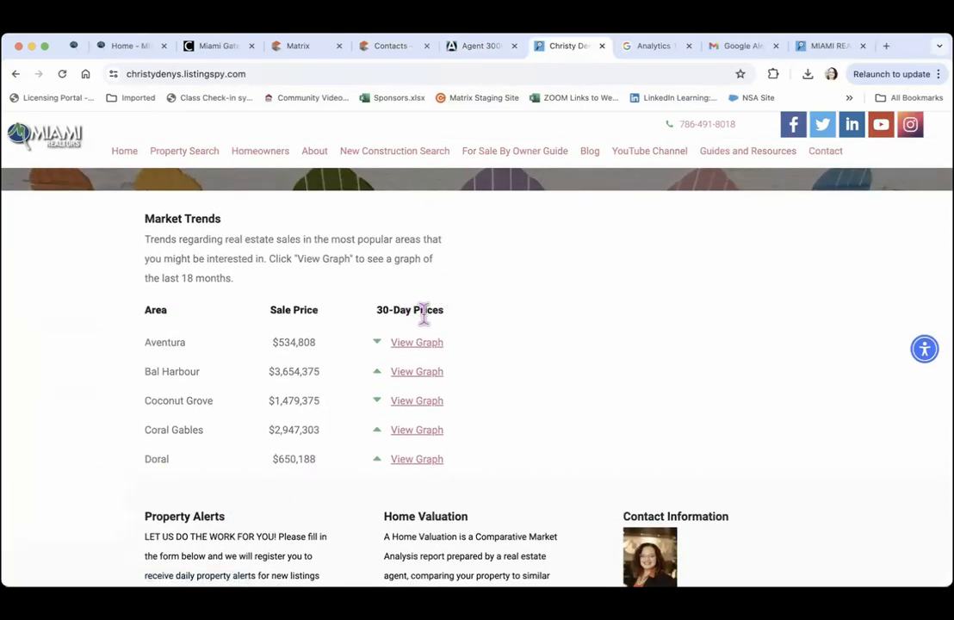
pyautogui.click(422, 345)
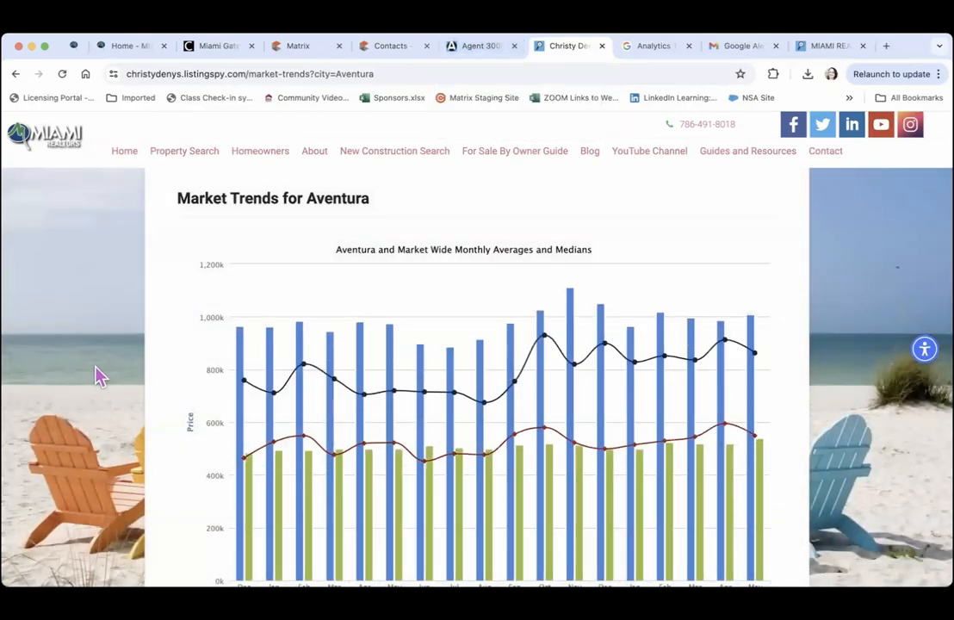
pyautogui.scroll(-2, 89, 374)
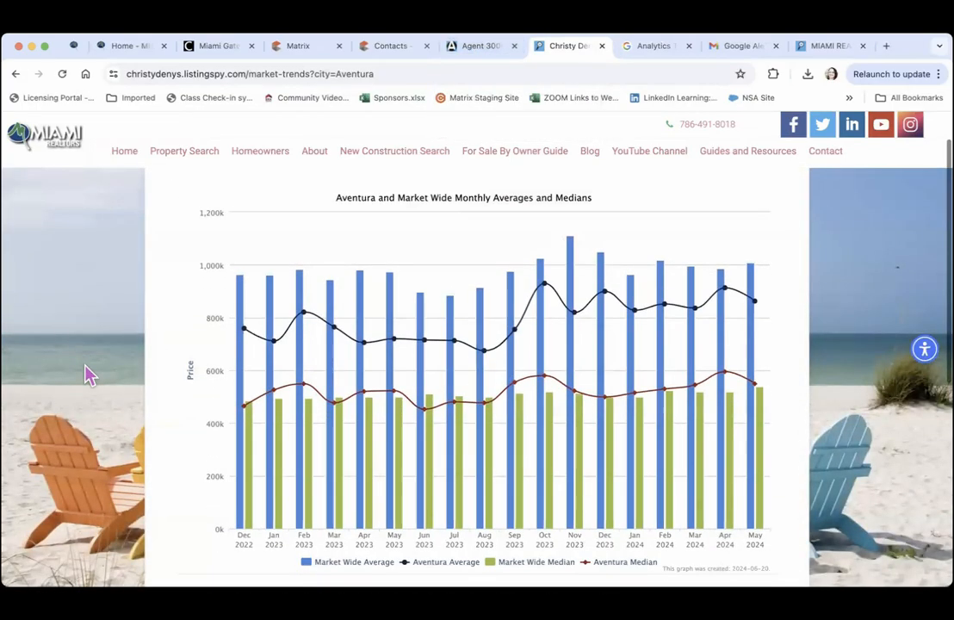
pyautogui.scroll(-5, 90, 374)
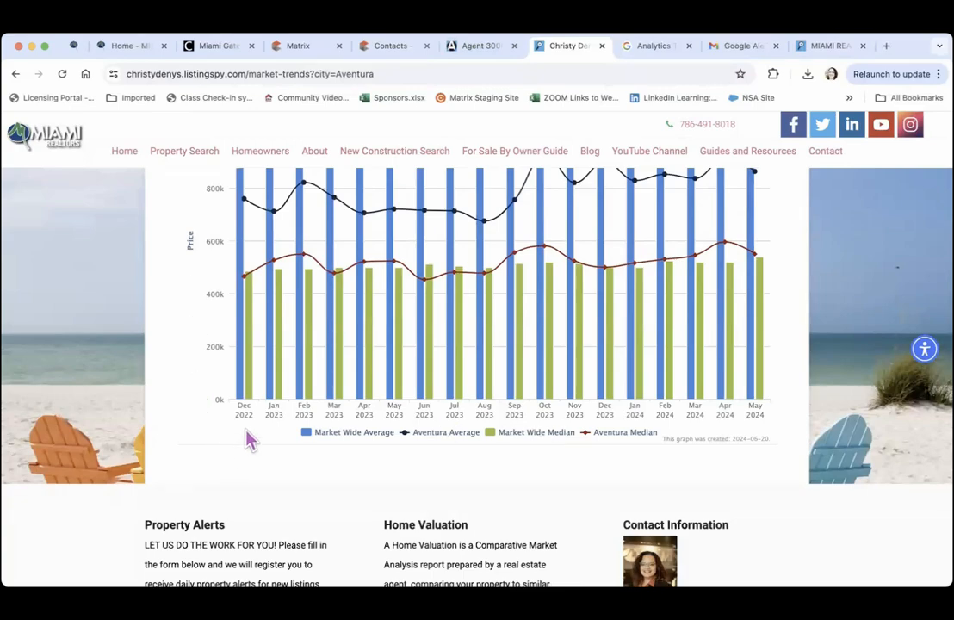
pyautogui.hotkey('ctrl', 'shift', 'Tab')
# Review the Testimonials settings, opening and closing an empty new-testimonial editor
pyautogui.click(54, 383)
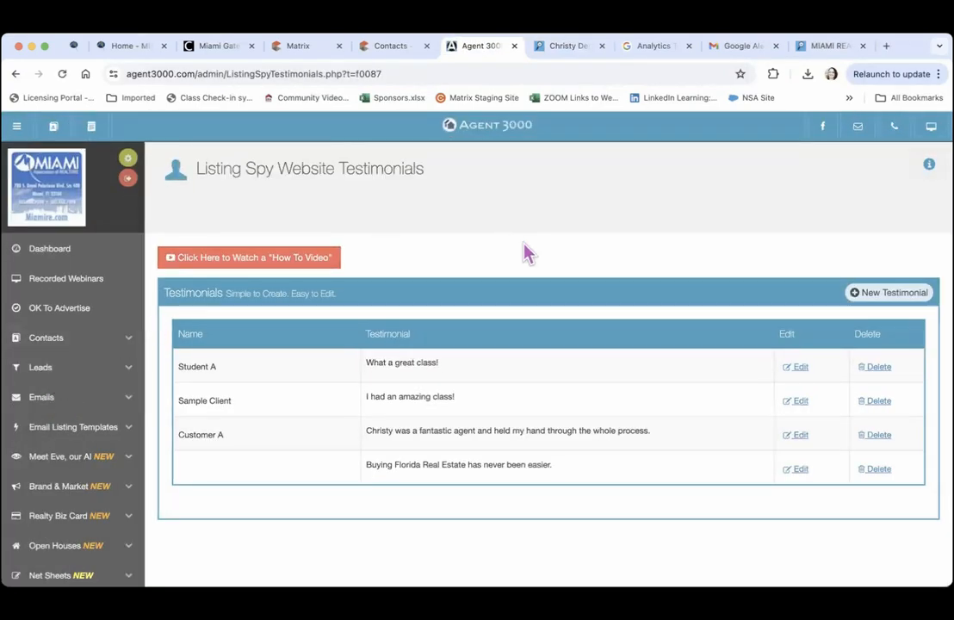
pyautogui.click(885, 294)
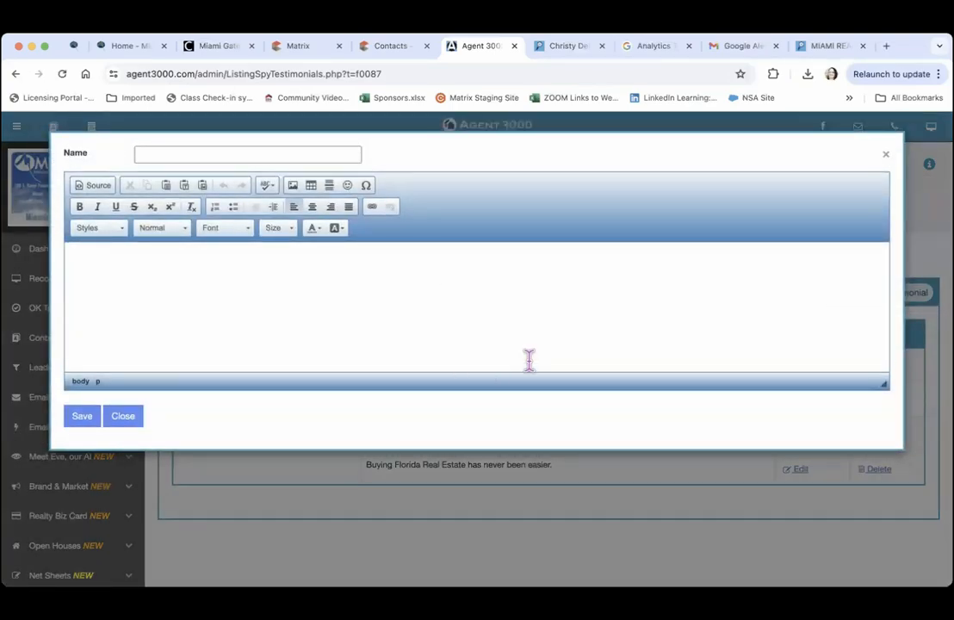
pyautogui.click(125, 417)
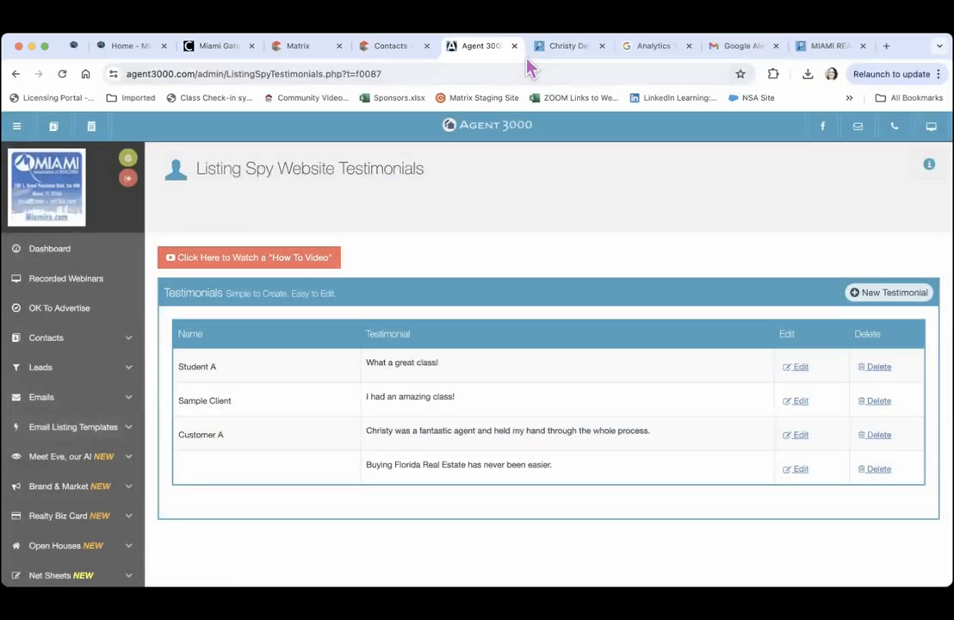
# Scroll the public home page down to the testimonials slider and Market Trends table
pyautogui.click(558, 47)
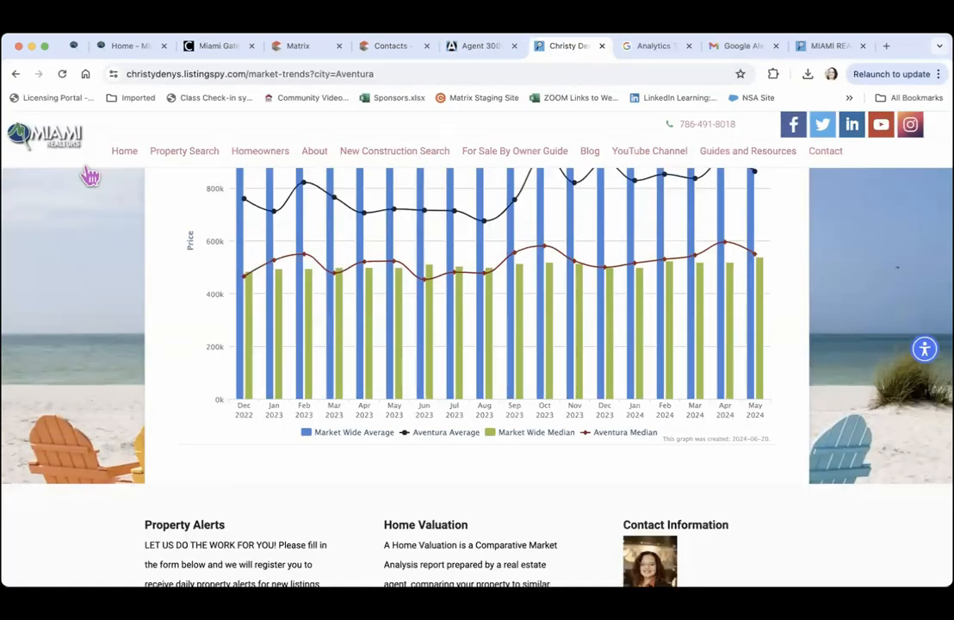
pyautogui.click(64, 147)
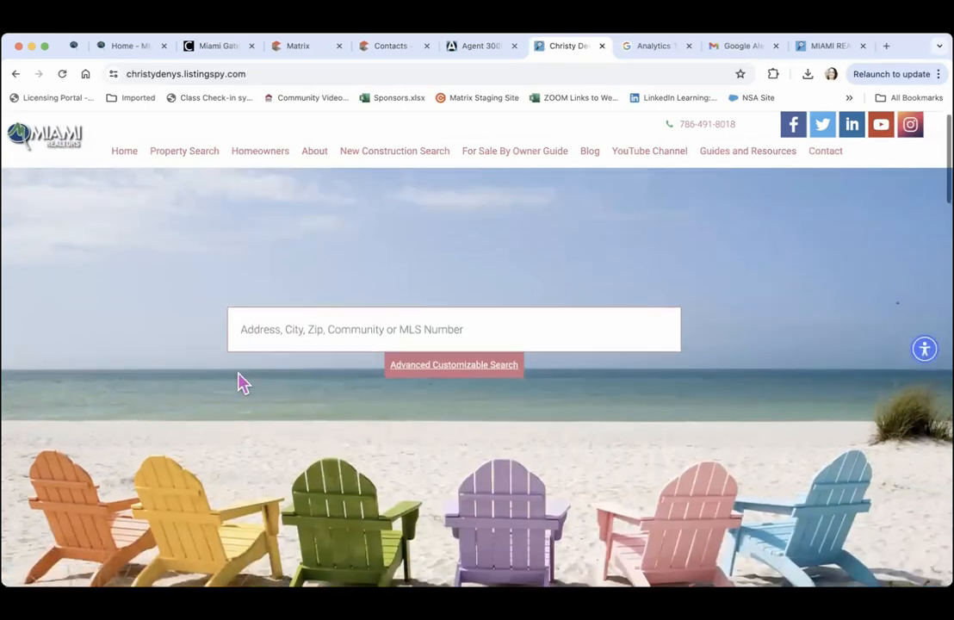
pyautogui.scroll(-3, 241, 383)
pyautogui.scroll(-8, 241, 383)
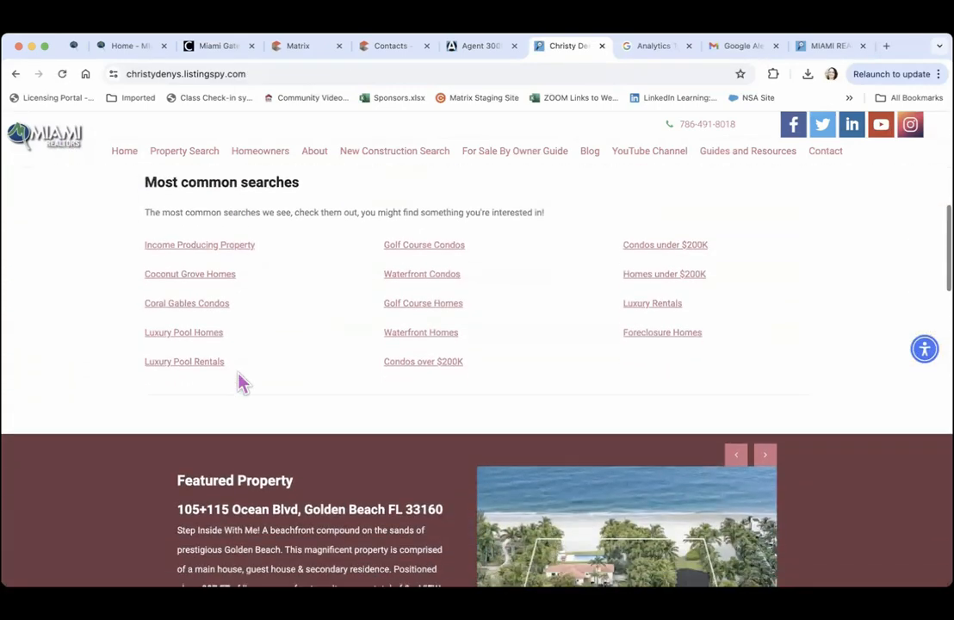
pyautogui.scroll(-8, 241, 383)
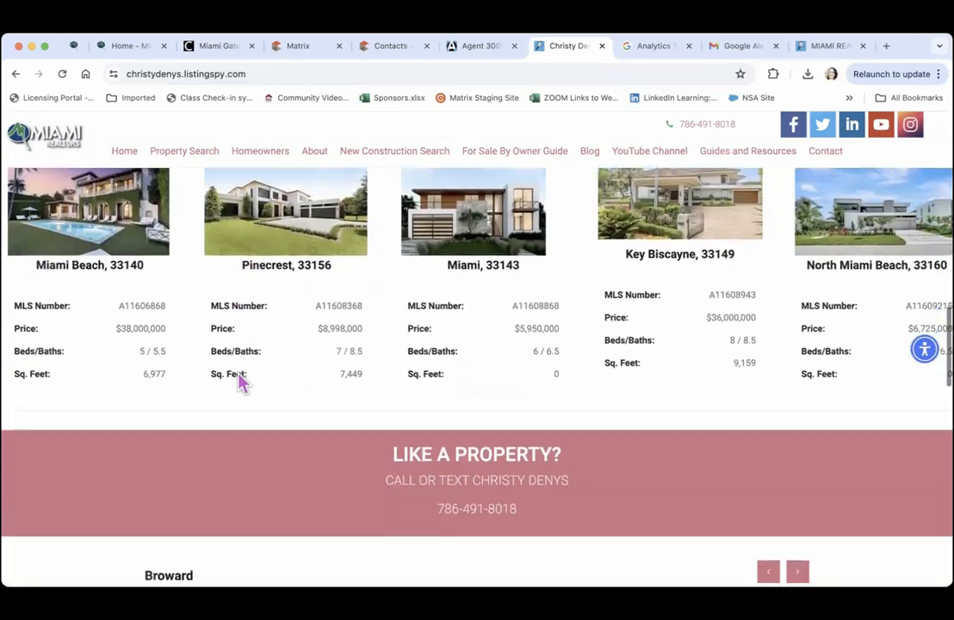
pyautogui.scroll(-4, 241, 384)
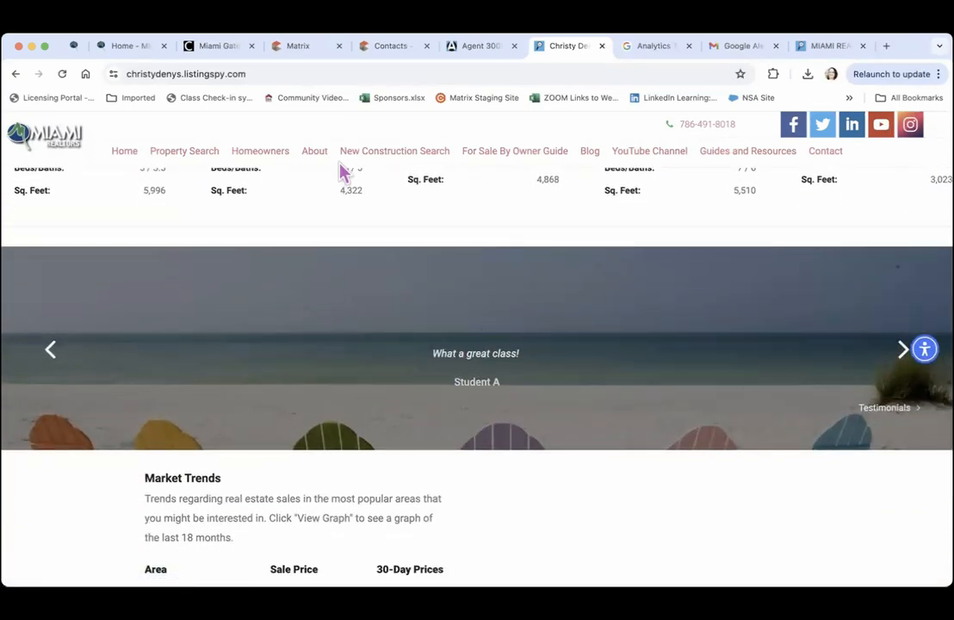
pyautogui.hotkey('ctrl', 'shift', 'Tab')
# Show the IDX embed iframe (100% wide, 640 high) for Miami residential listings from $8,000,000
pyautogui.click(53, 356)
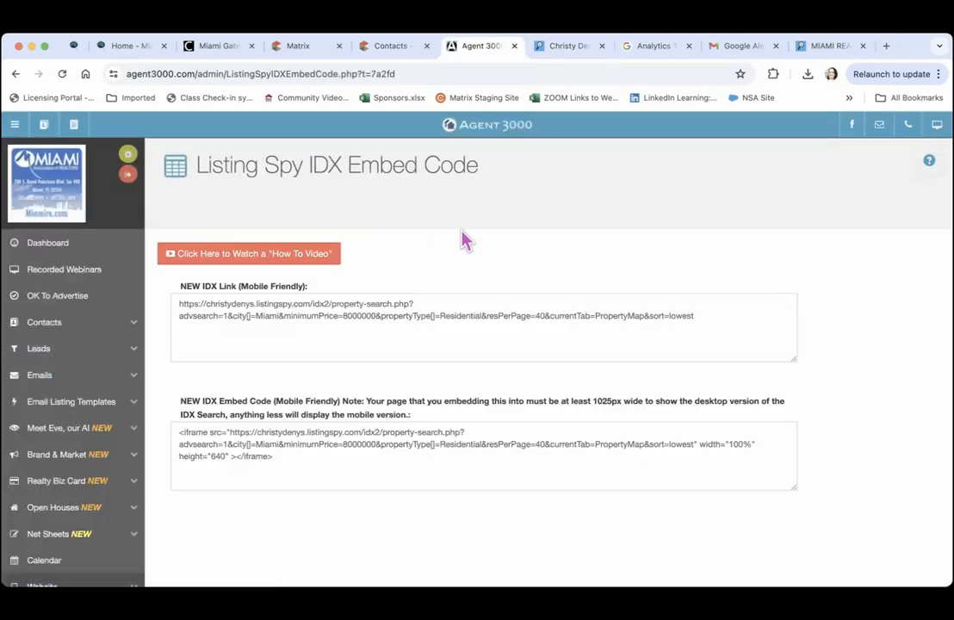
pyautogui.scroll(-10, 463, 233)
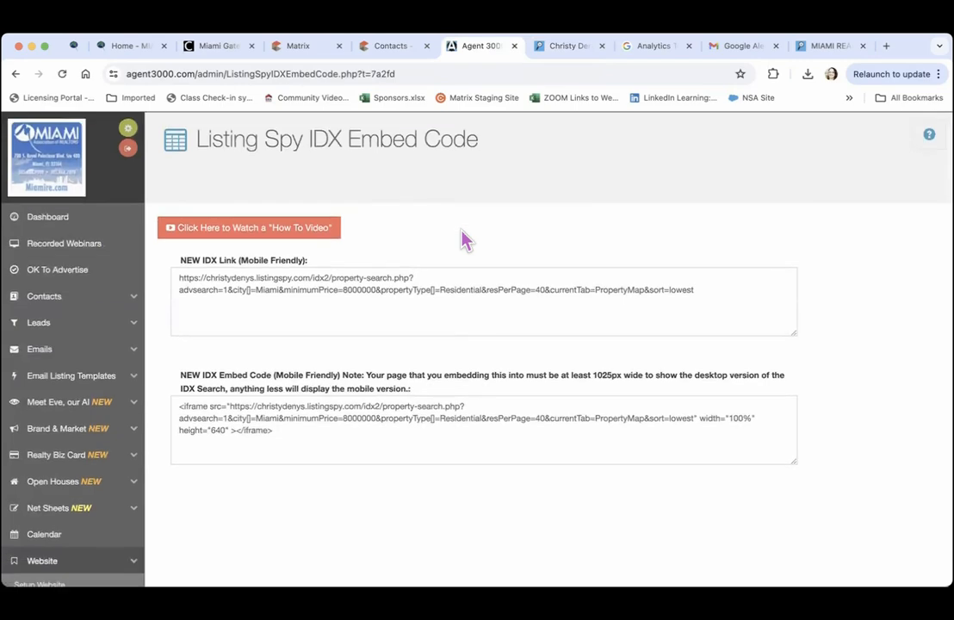
pyautogui.scroll(-5, 462, 239)
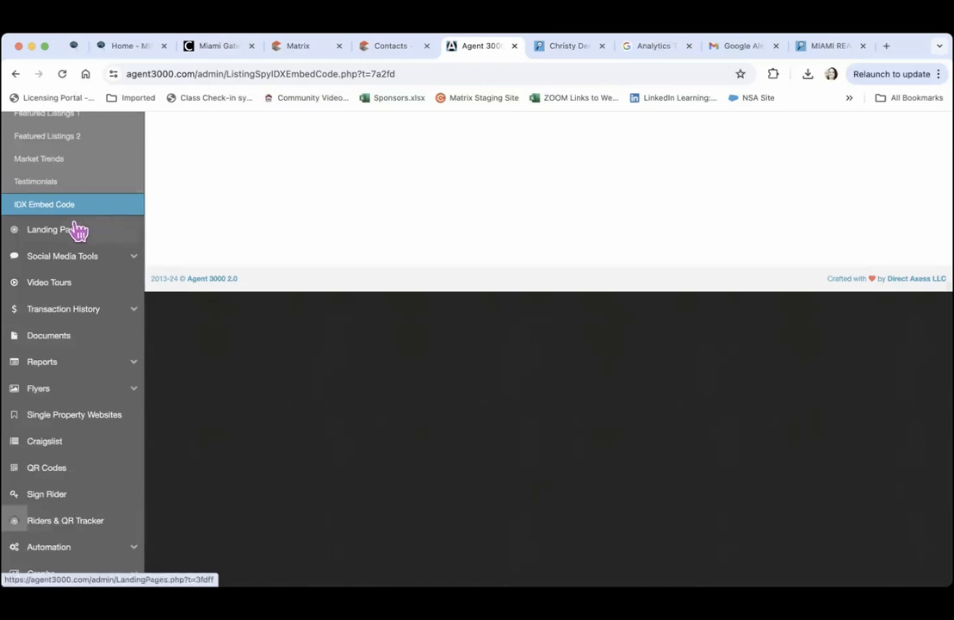
# Start a video tour for MLS A11480605 (Golden Beach) and accept the authorization terms
pyautogui.click(50, 292)
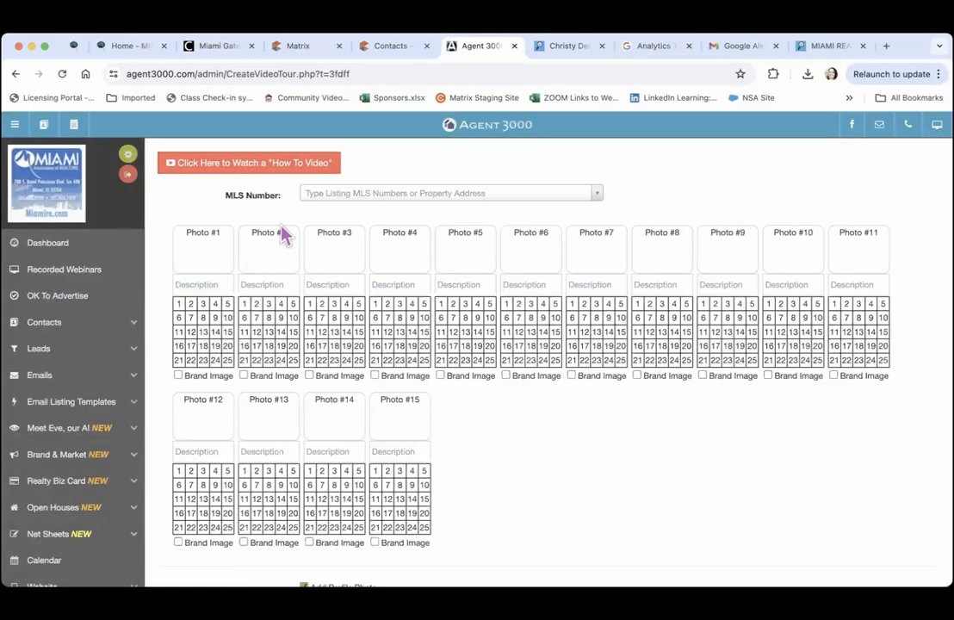
pyautogui.click(321, 196)
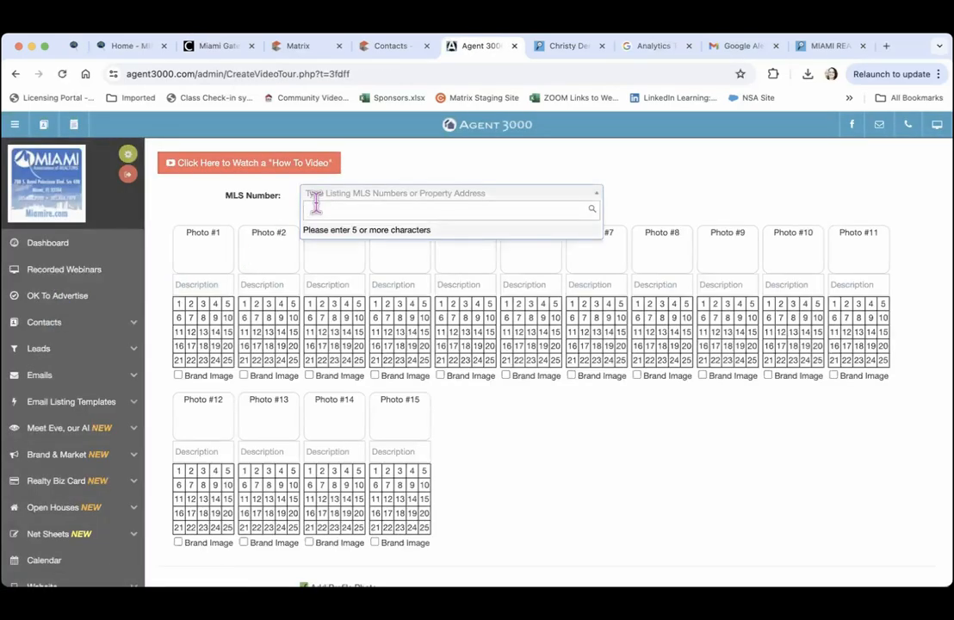
pyautogui.write('A11480605')
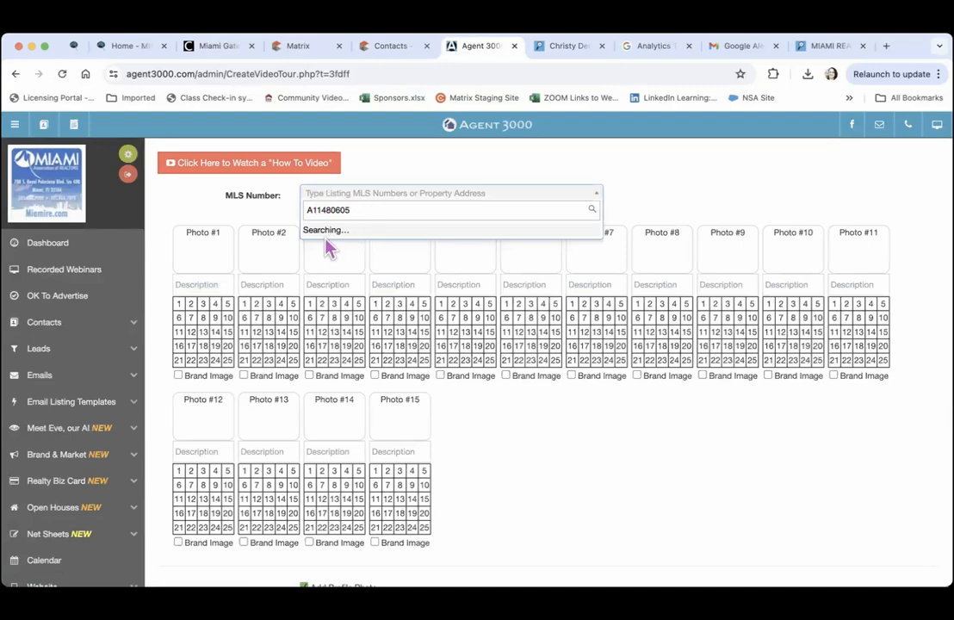
pyautogui.click(317, 238)
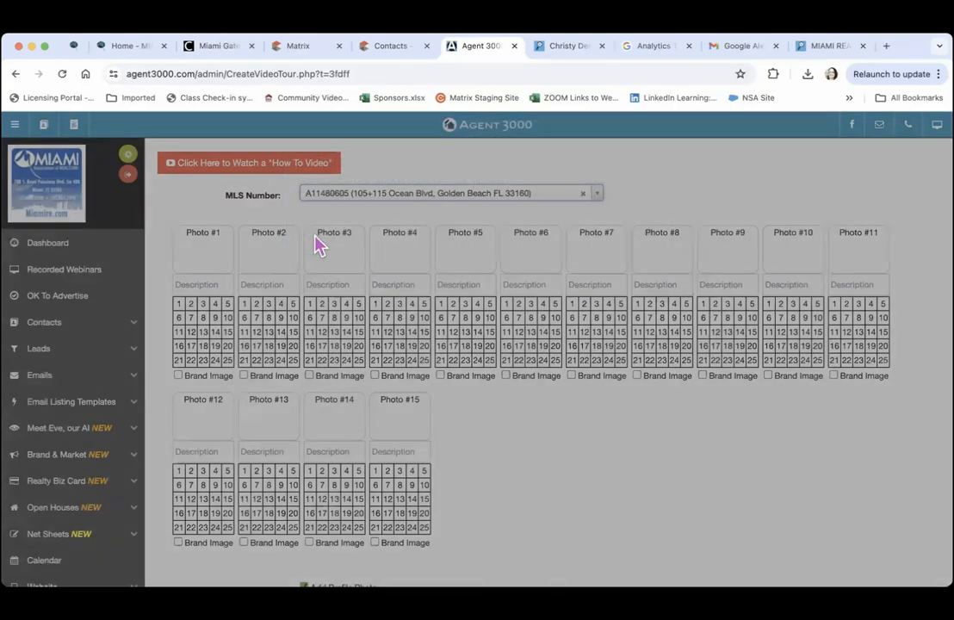
pyautogui.click(295, 266)
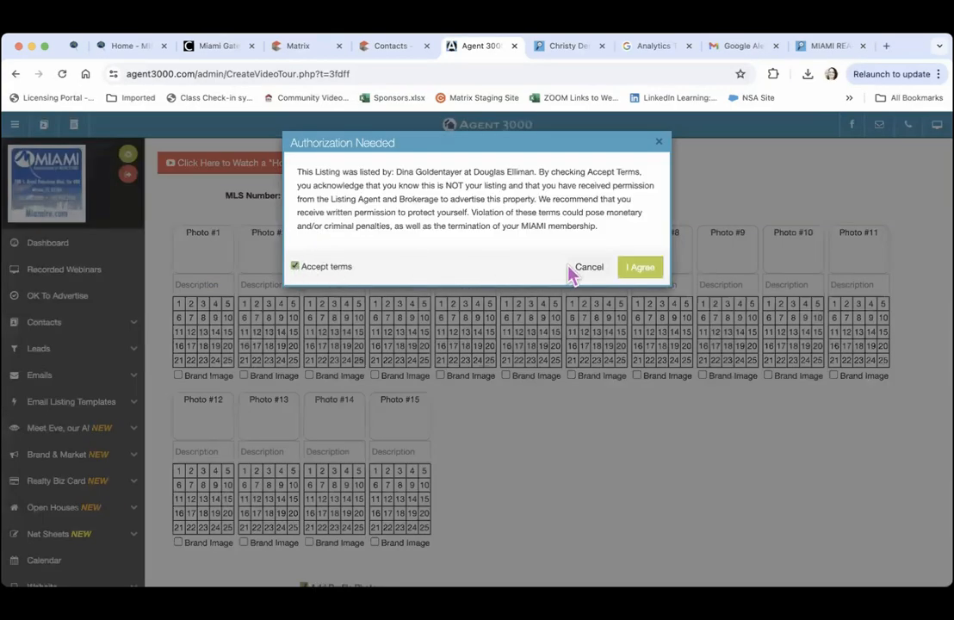
pyautogui.click(637, 270)
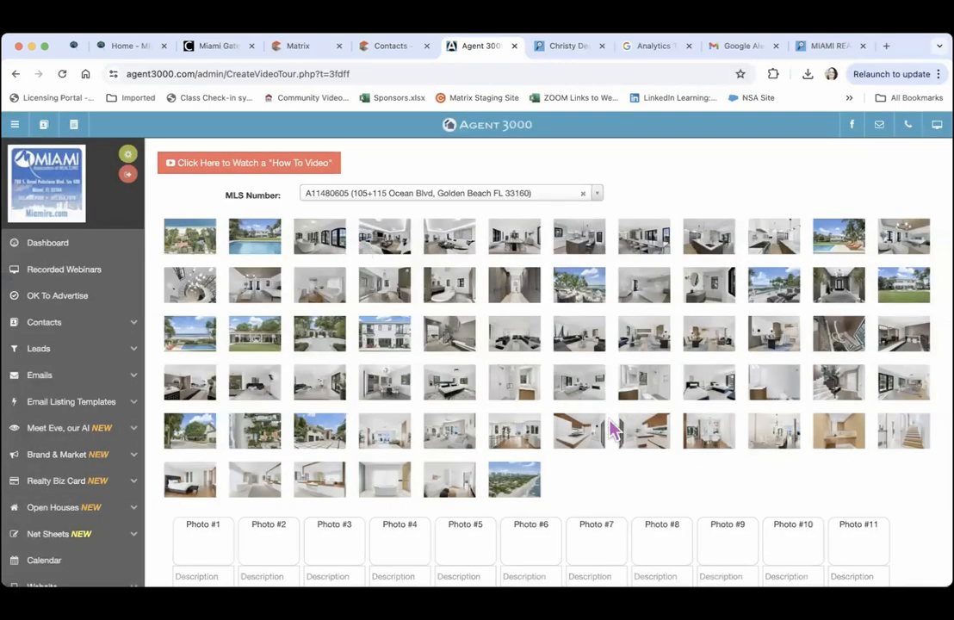
# Place the aerial beach view in Photo #1 and fill Photos #2 through #11
pyautogui.scroll(-2, 600, 475)
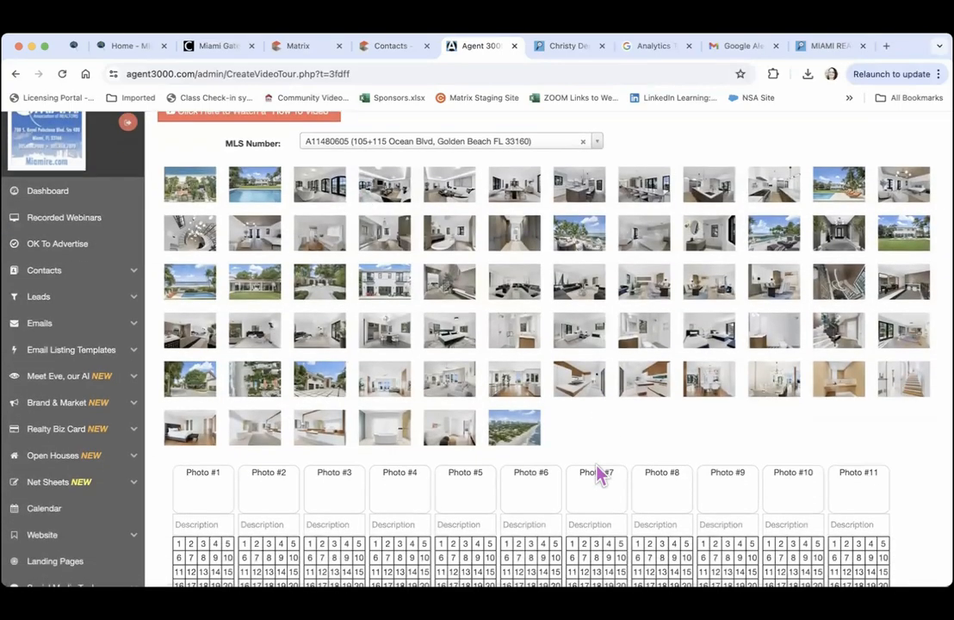
pyautogui.moveTo(519, 442); pyautogui.dragTo(208, 505)
pyautogui.moveTo(452, 433); pyautogui.dragTo(284, 489)
pyautogui.moveTo(389, 428); pyautogui.dragTo(343, 480)
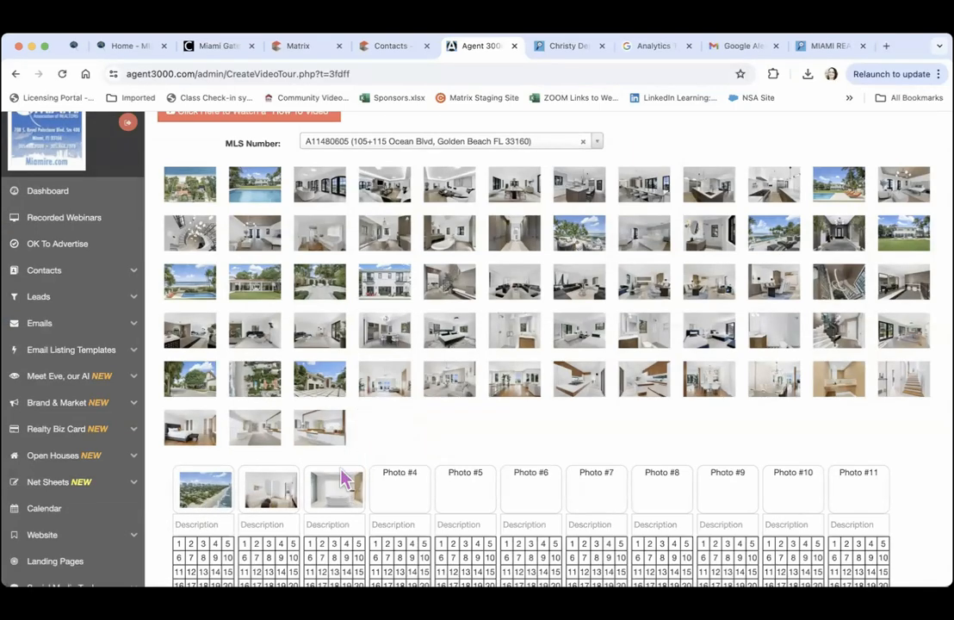
pyautogui.moveTo(322, 435); pyautogui.dragTo(409, 488)
pyautogui.moveTo(255, 428); pyautogui.dragTo(465, 487)
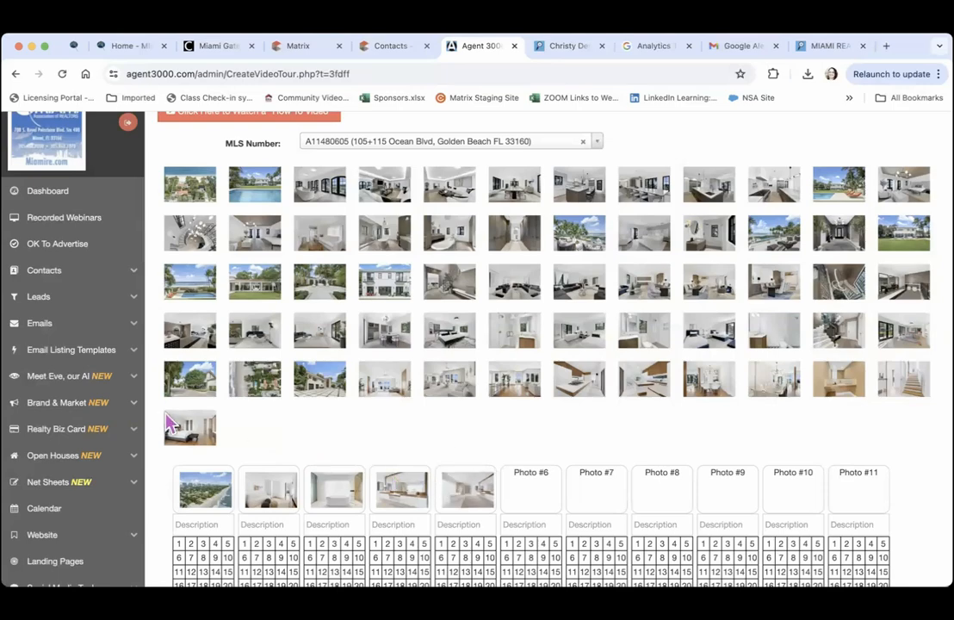
pyautogui.moveTo(172, 426); pyautogui.dragTo(527, 454)
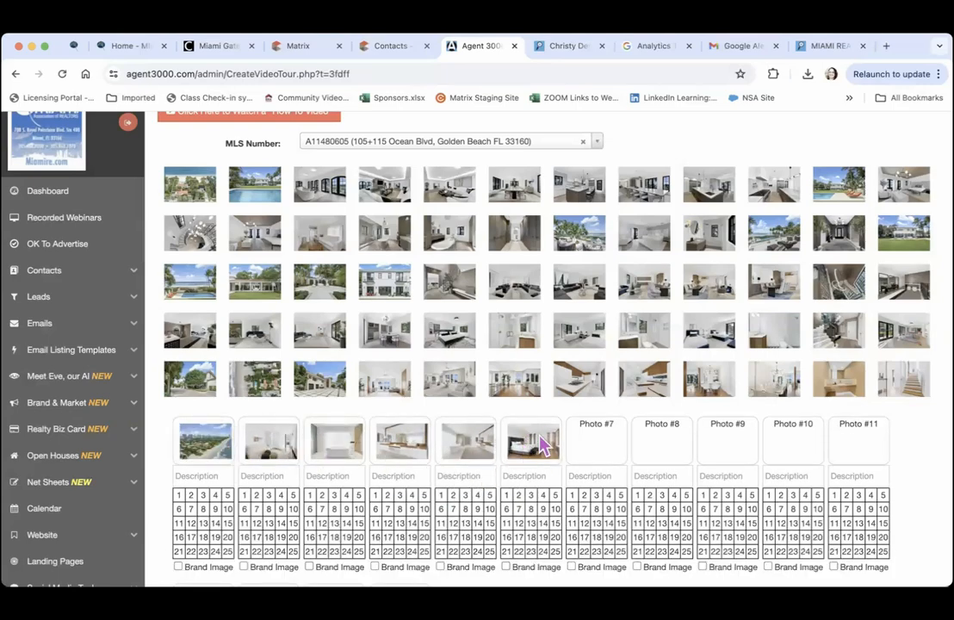
pyautogui.moveTo(899, 389); pyautogui.dragTo(603, 447)
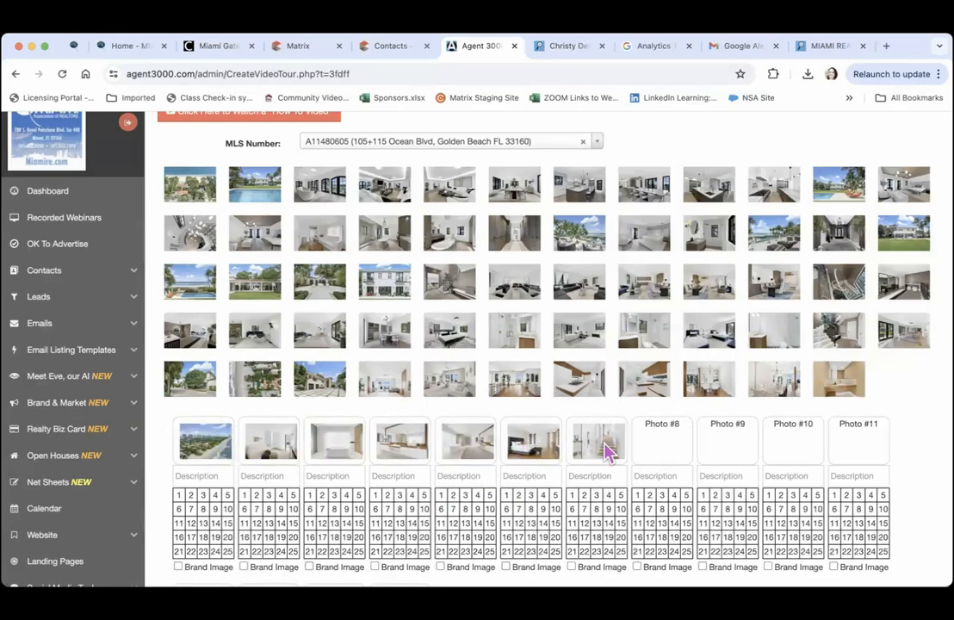
pyautogui.moveTo(847, 379); pyautogui.dragTo(672, 435)
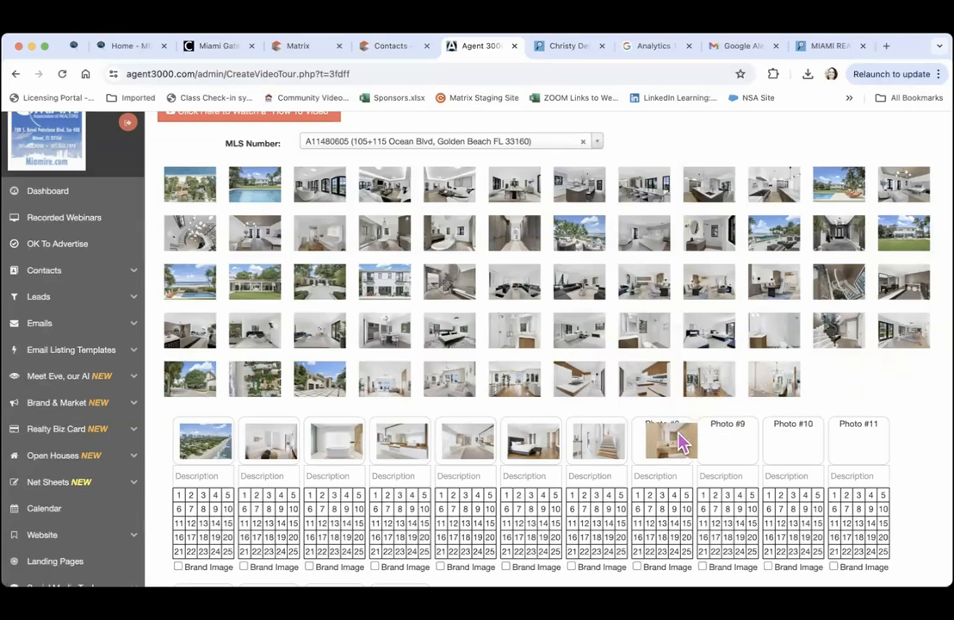
pyautogui.moveTo(708, 379); pyautogui.dragTo(723, 429)
pyautogui.moveTo(712, 391); pyautogui.dragTo(792, 447)
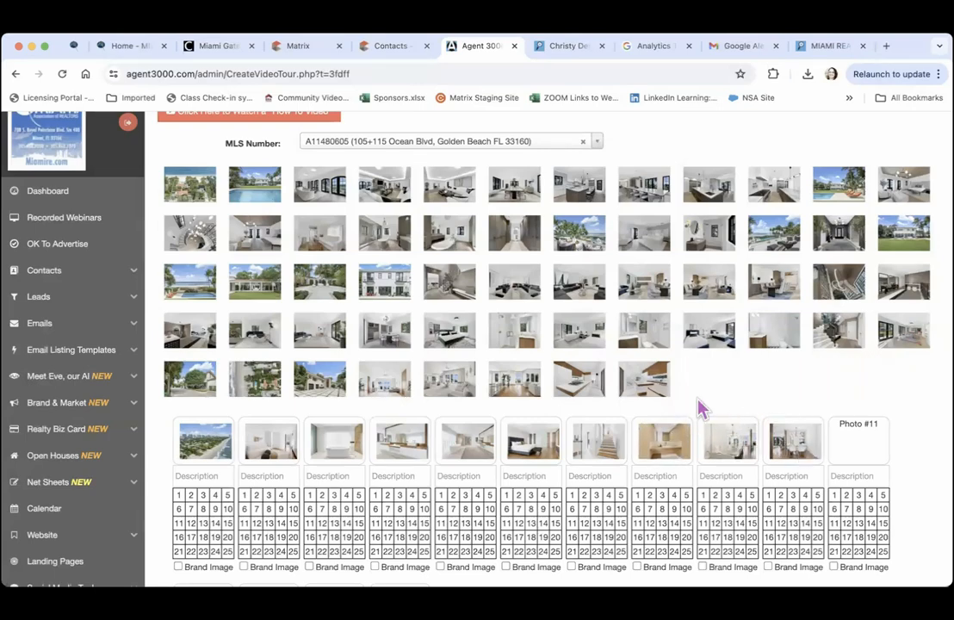
pyautogui.moveTo(649, 389); pyautogui.dragTo(864, 447)
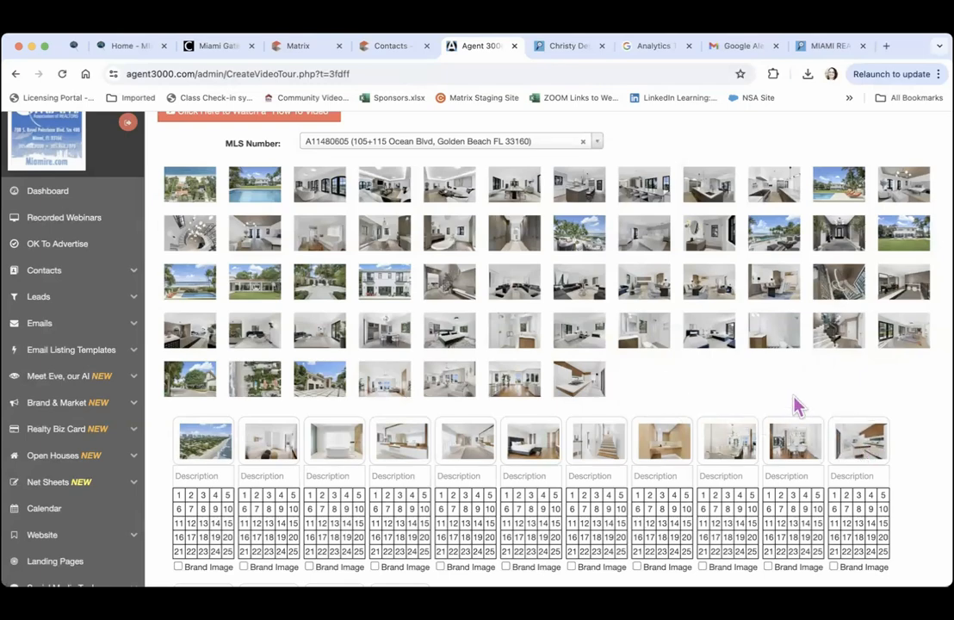
# Fill Photos #12 through #15 with the remaining listing pictures
pyautogui.scroll(-3, 794, 401)
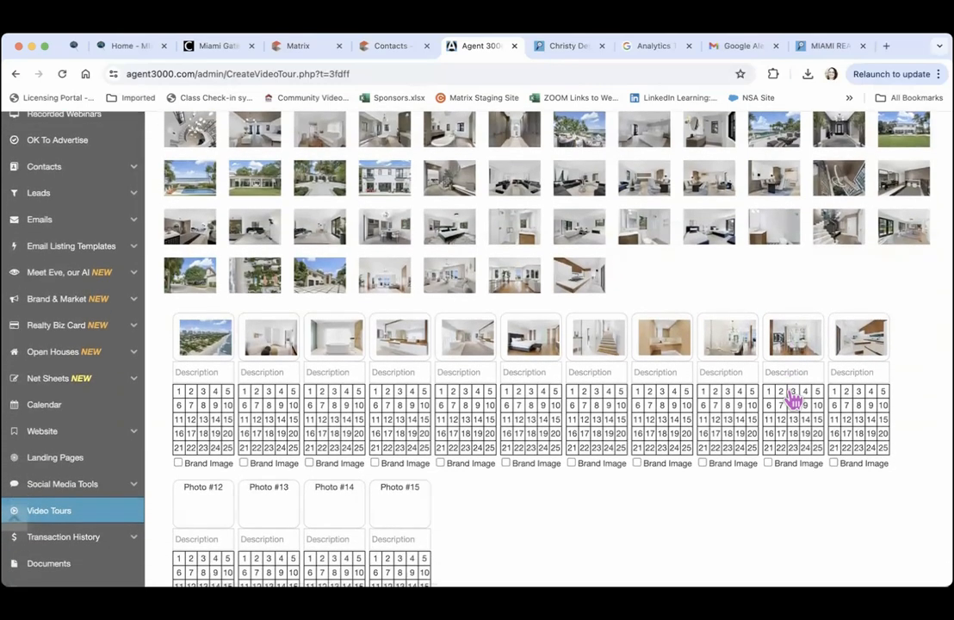
pyautogui.moveTo(586, 284); pyautogui.dragTo(206, 505)
pyautogui.moveTo(517, 284); pyautogui.dragTo(269, 504)
pyautogui.moveTo(443, 277); pyautogui.dragTo(334, 503)
pyautogui.moveTo(386, 276); pyautogui.dragTo(402, 505)
pyautogui.scroll(-5, 514, 513)
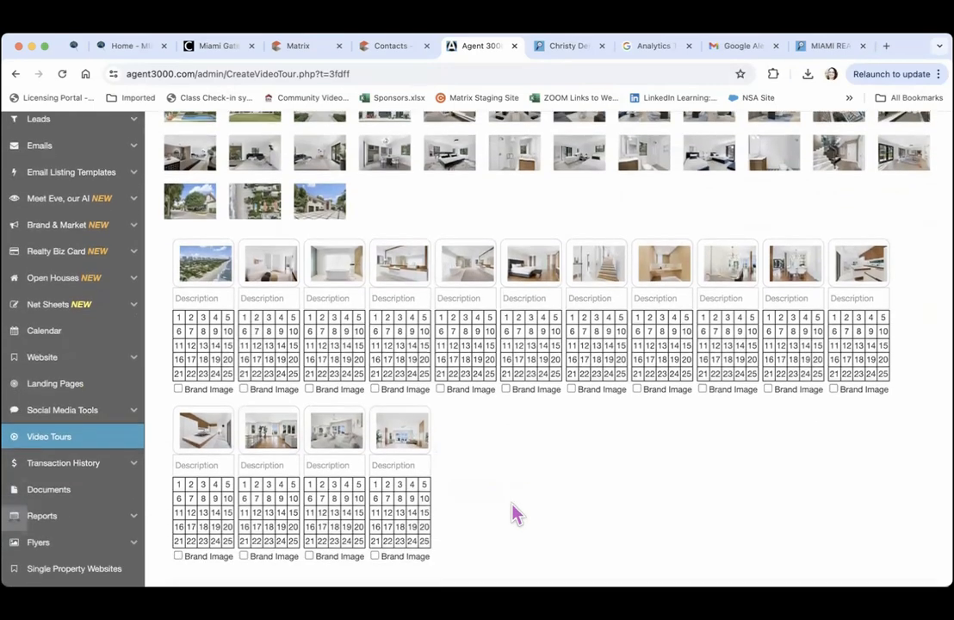
pyautogui.scroll(-4, 514, 511)
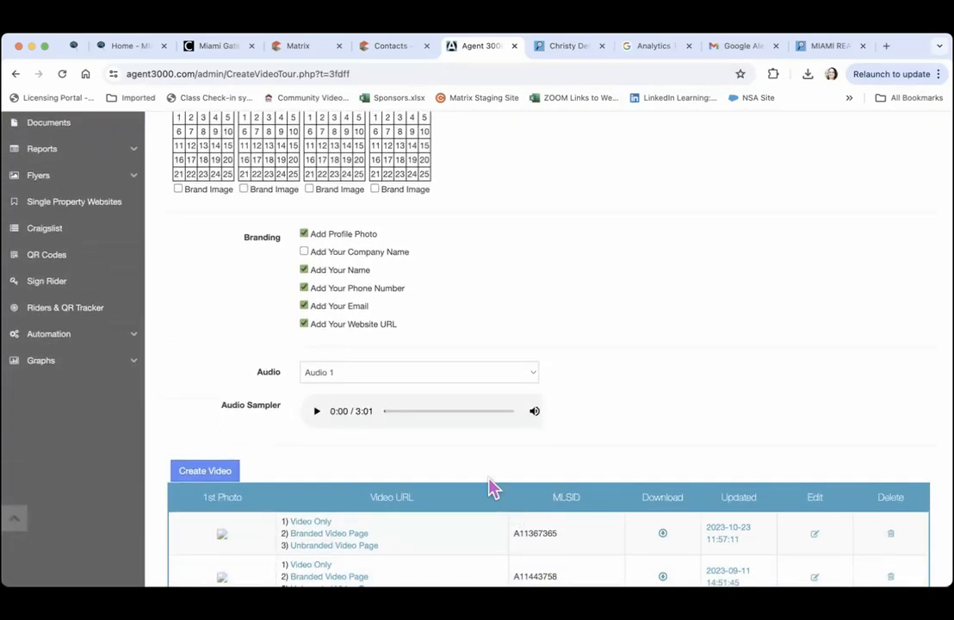
# Create the A11480605 video tour, dismiss the Success dialog, and return to the Dashboard
pyautogui.click(217, 476)
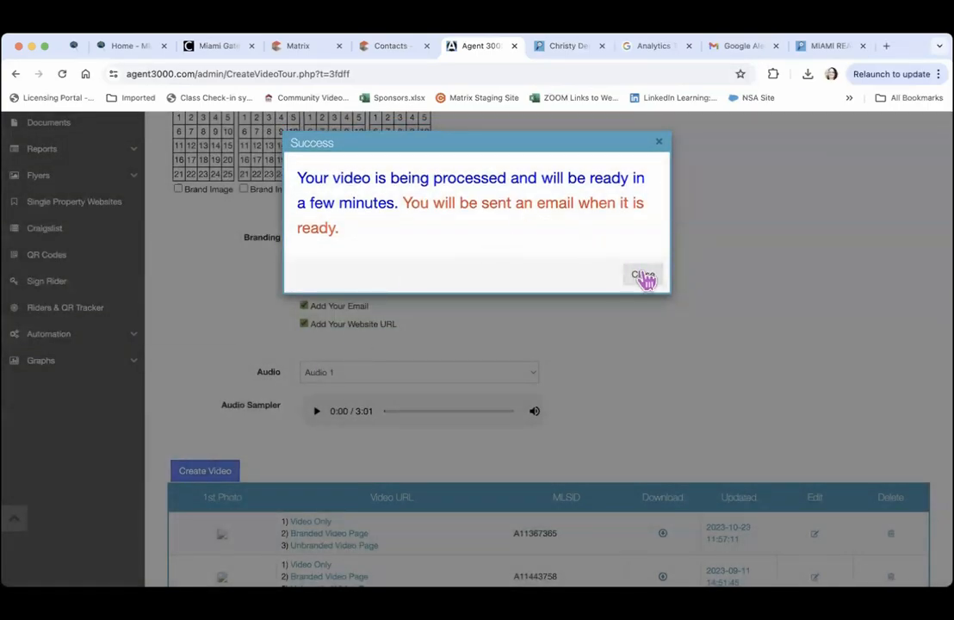
pyautogui.click(642, 263)
pyautogui.scroll(-5, 654, 370)
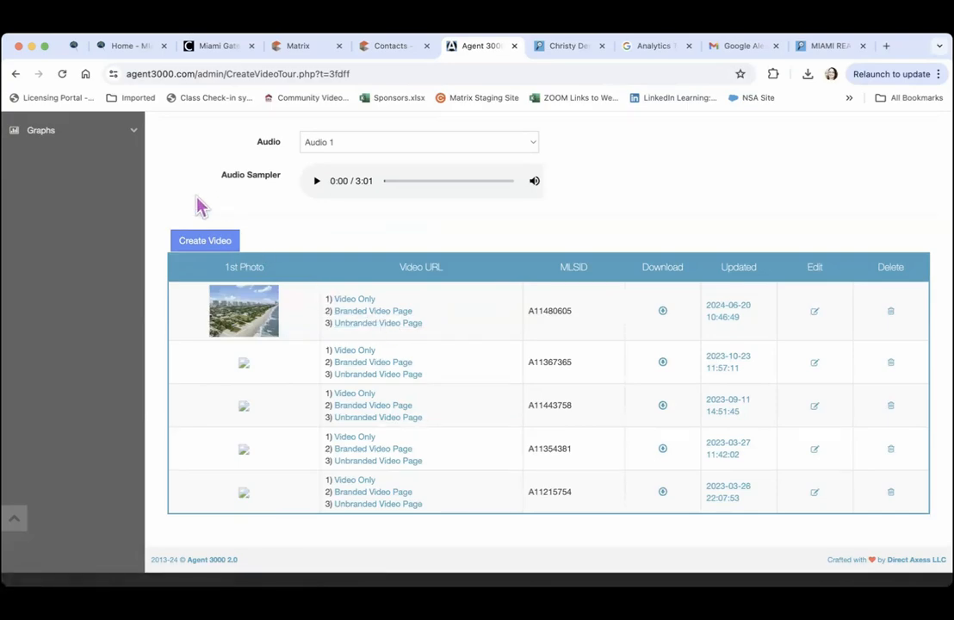
pyautogui.scroll(5, 199, 205)
pyautogui.scroll(15, 199, 205)
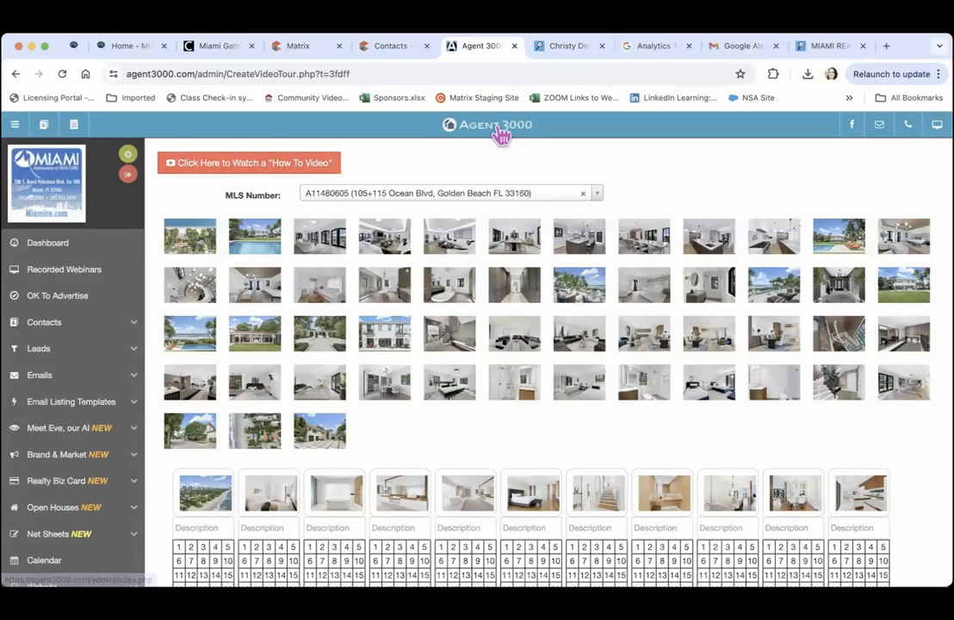
pyautogui.click(503, 136)
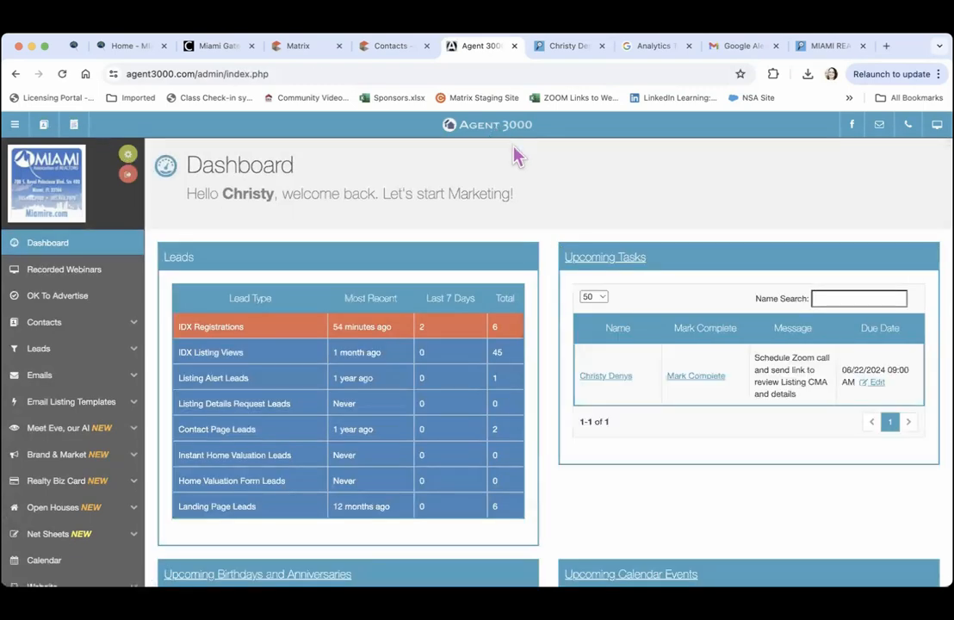